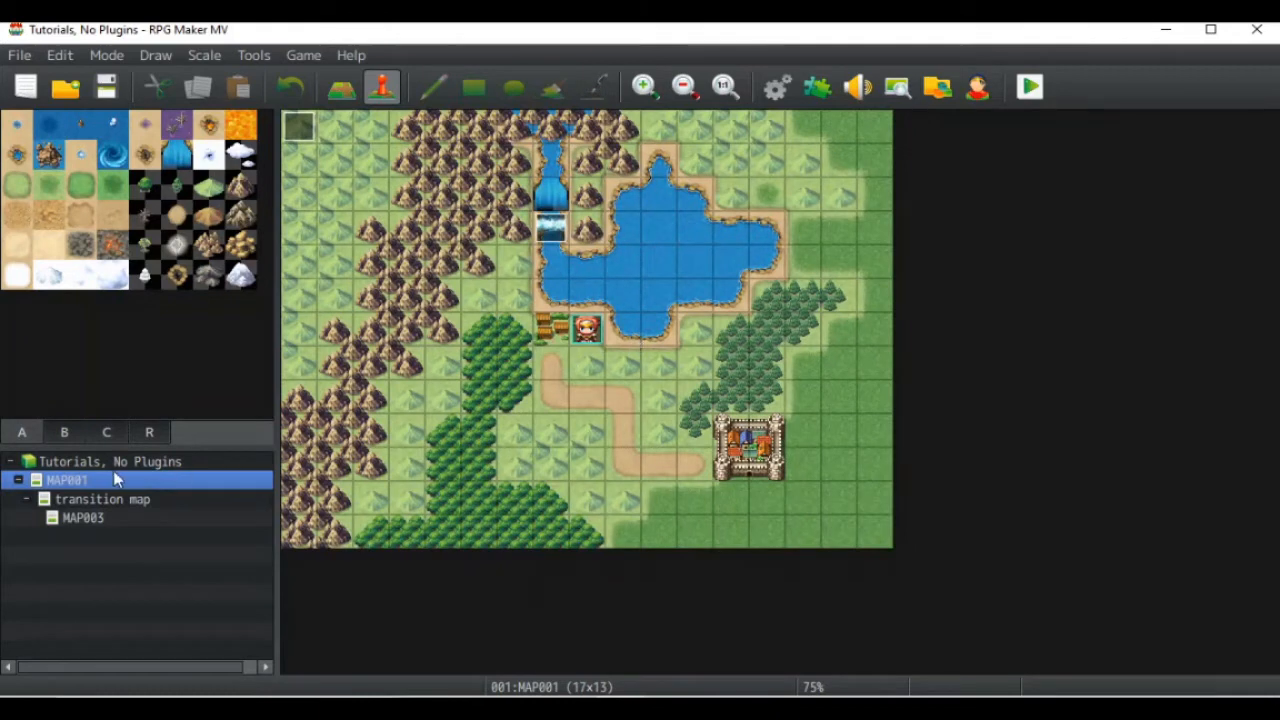
Step: Delete the map MAP003 from the project and reopen MAP001
left_click(88, 517)
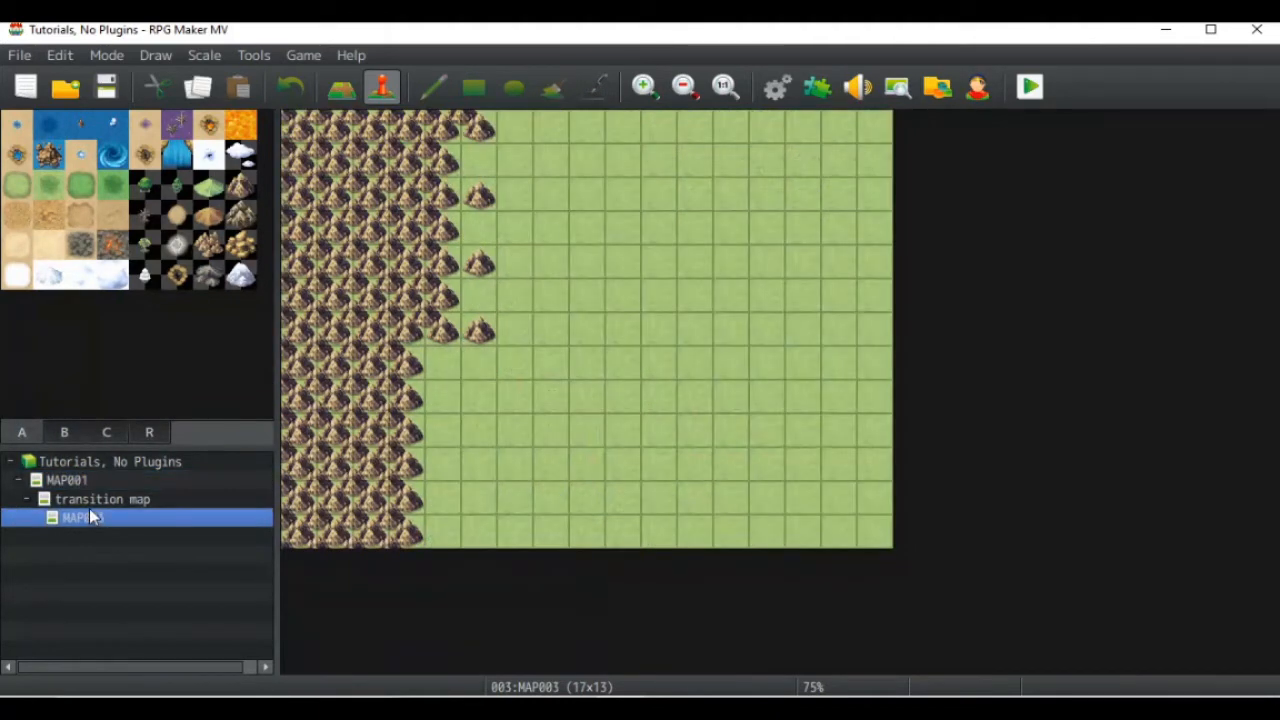
key("Delete")
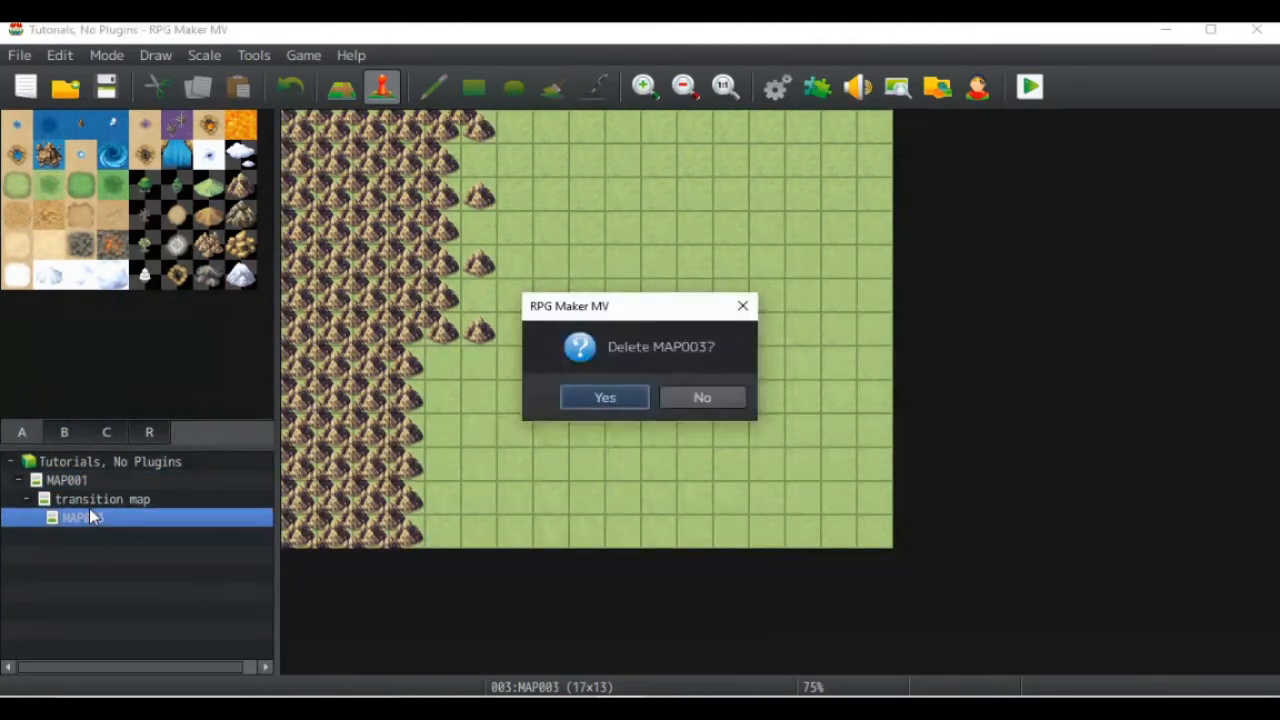
left_click(600, 397)
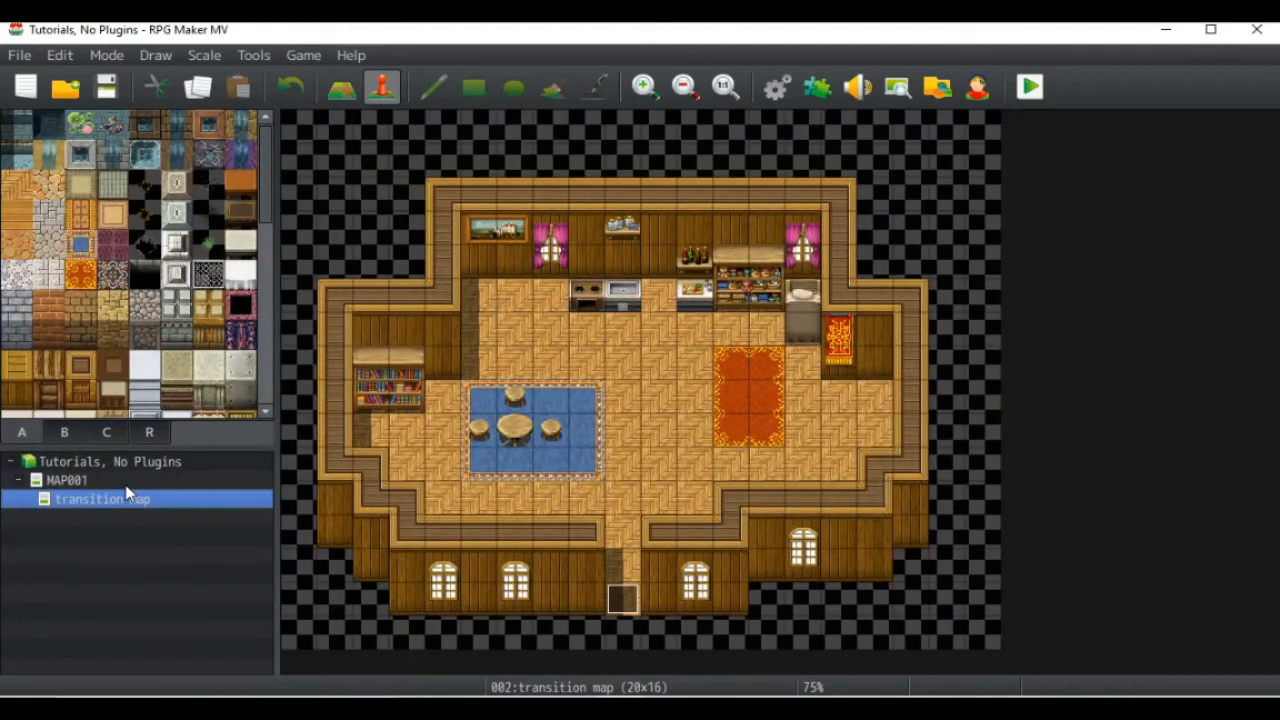
left_click(126, 486)
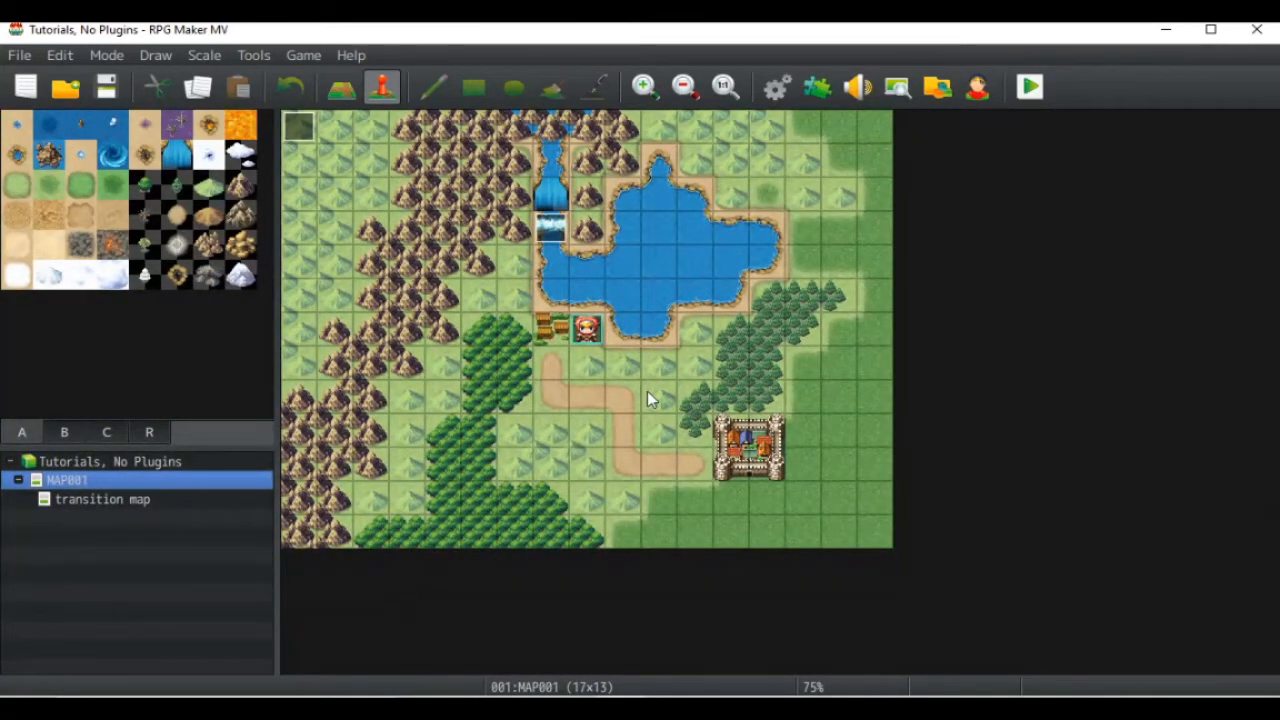
Step: Check the project's plugin list and close it again
left_click(818, 89)
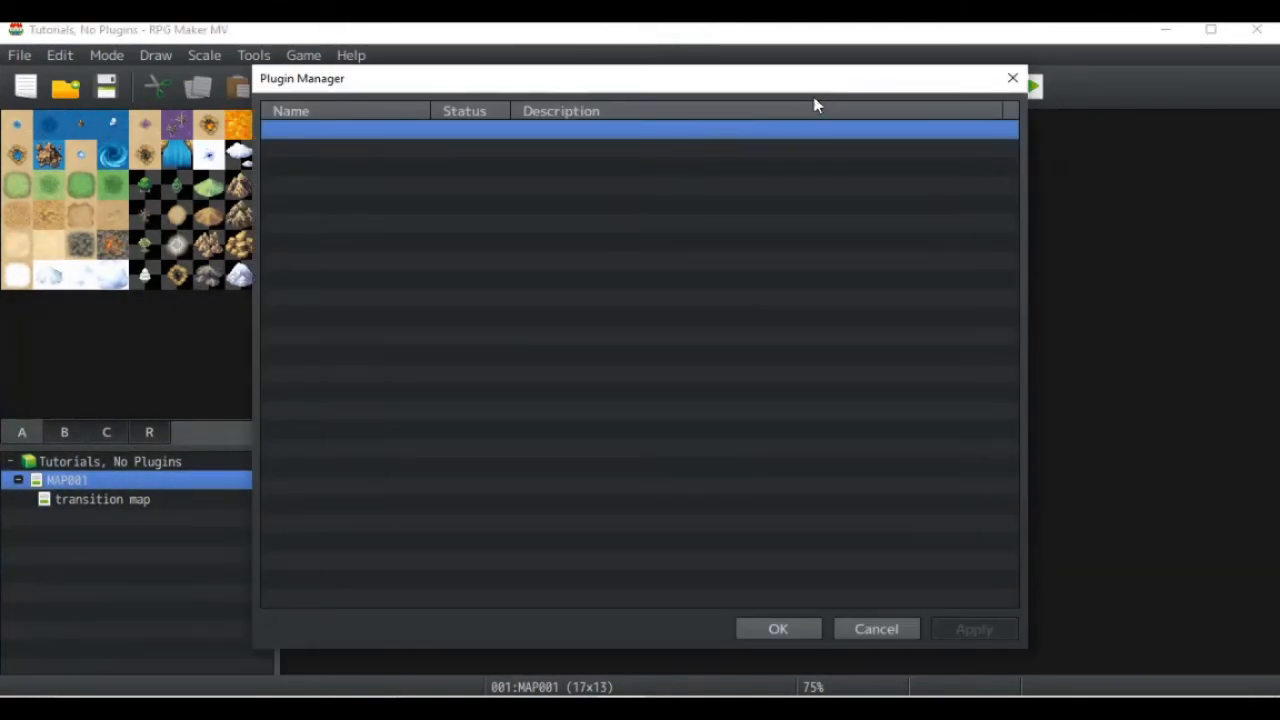
left_click(773, 627)
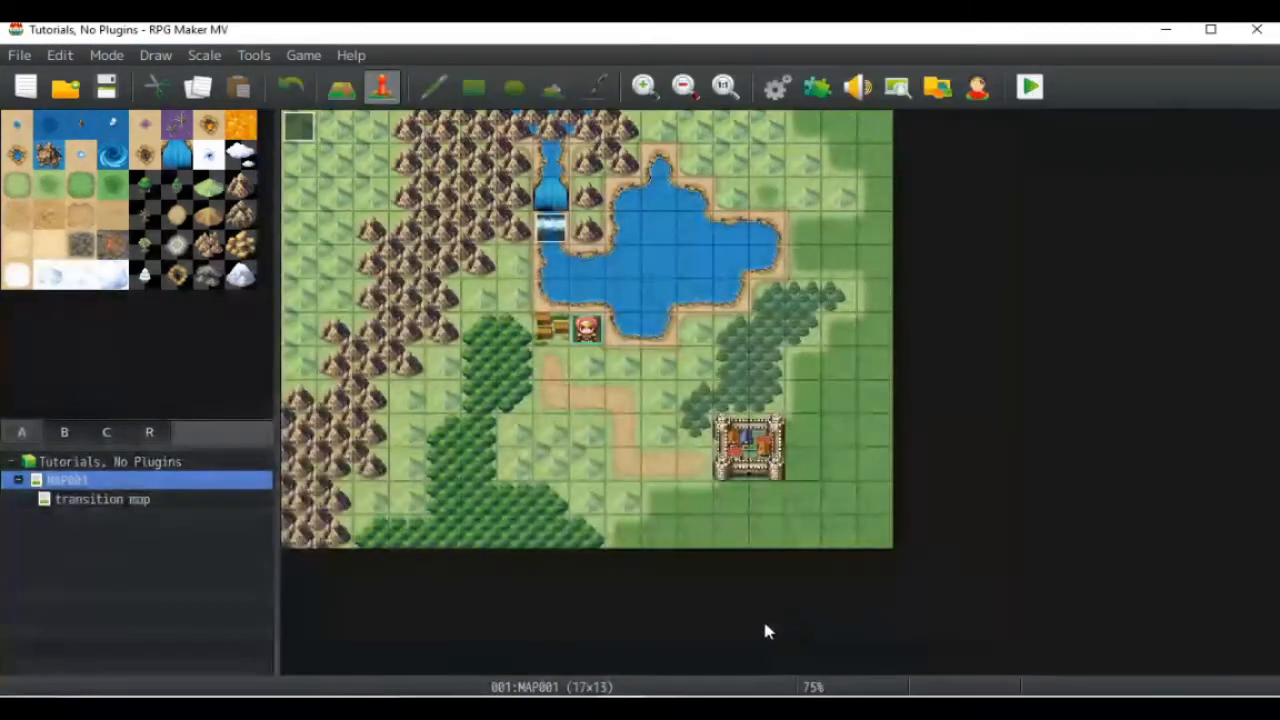
Step: Name the empty common event 0003 "portable raft" in the database and check the commands of the track player event
left_click(778, 89)
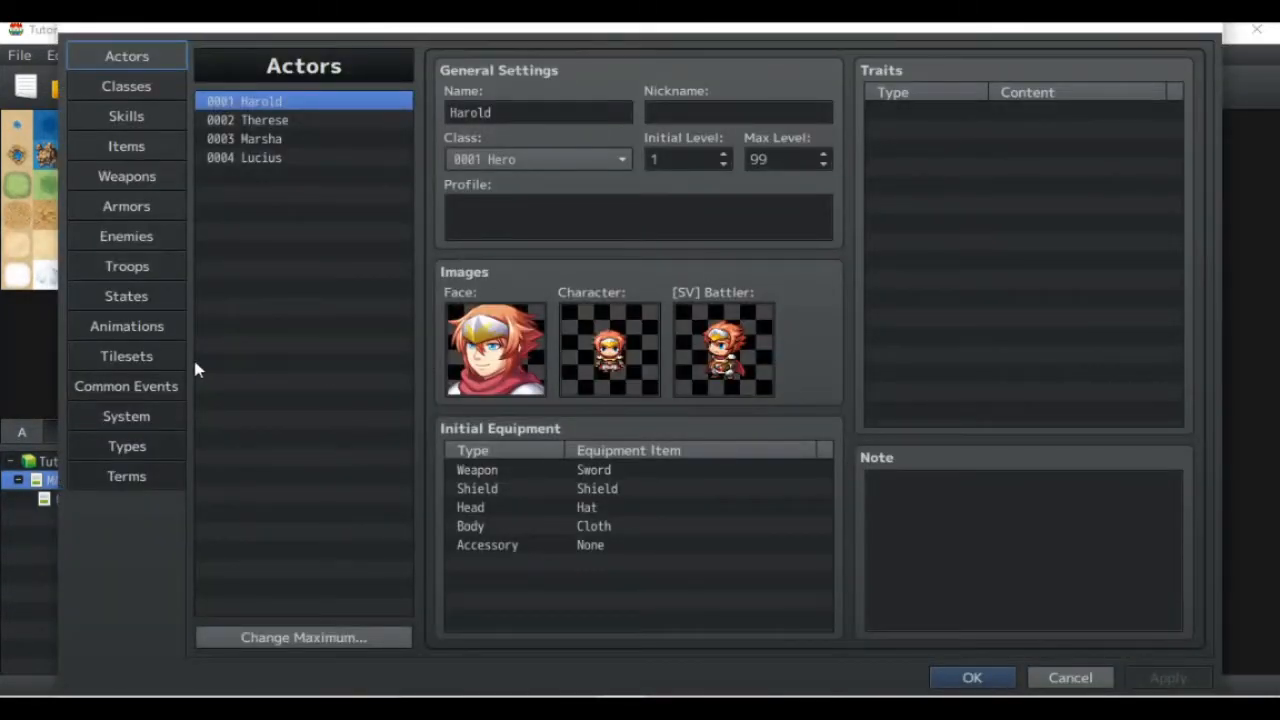
left_click(118, 385)
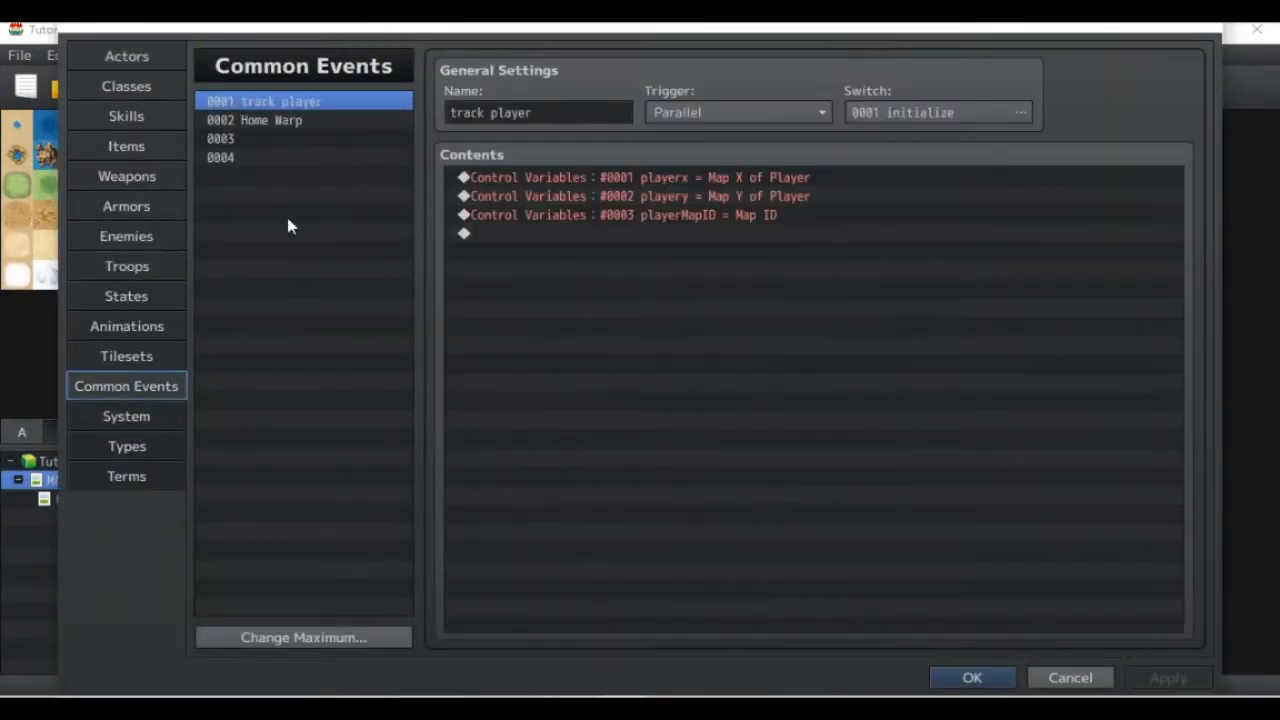
left_click(275, 140)
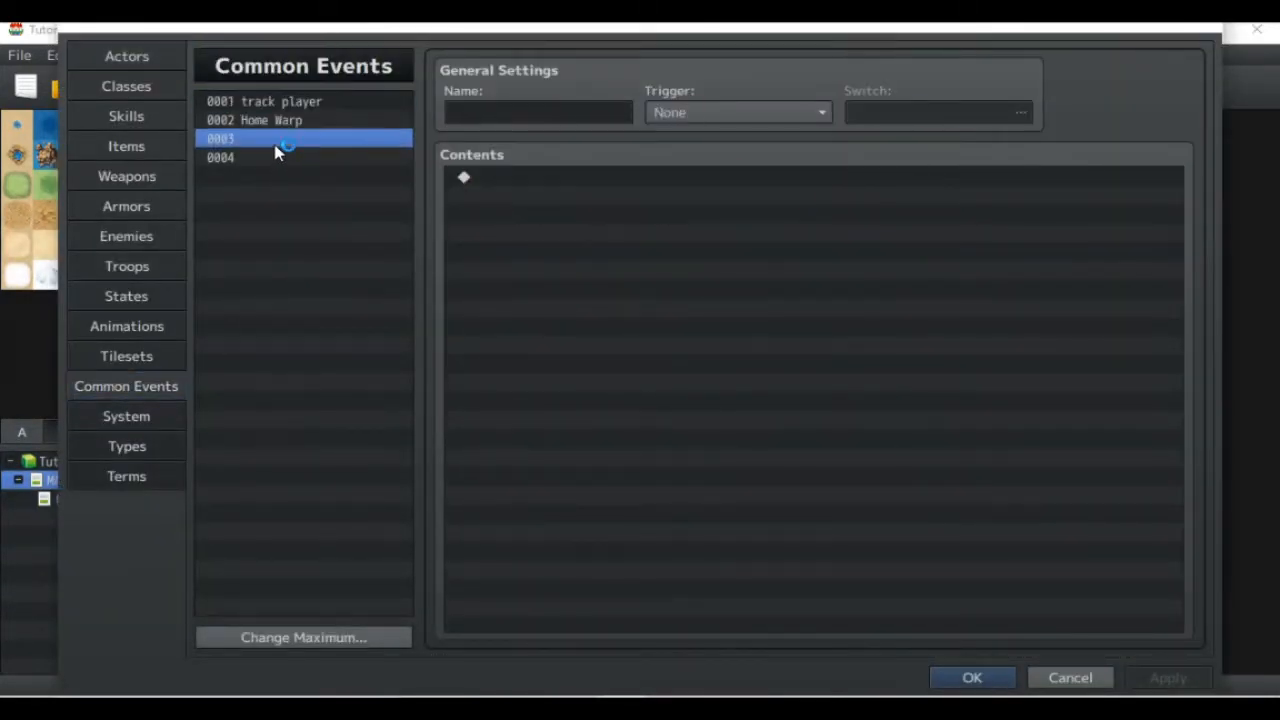
left_click(495, 116)
type("port")
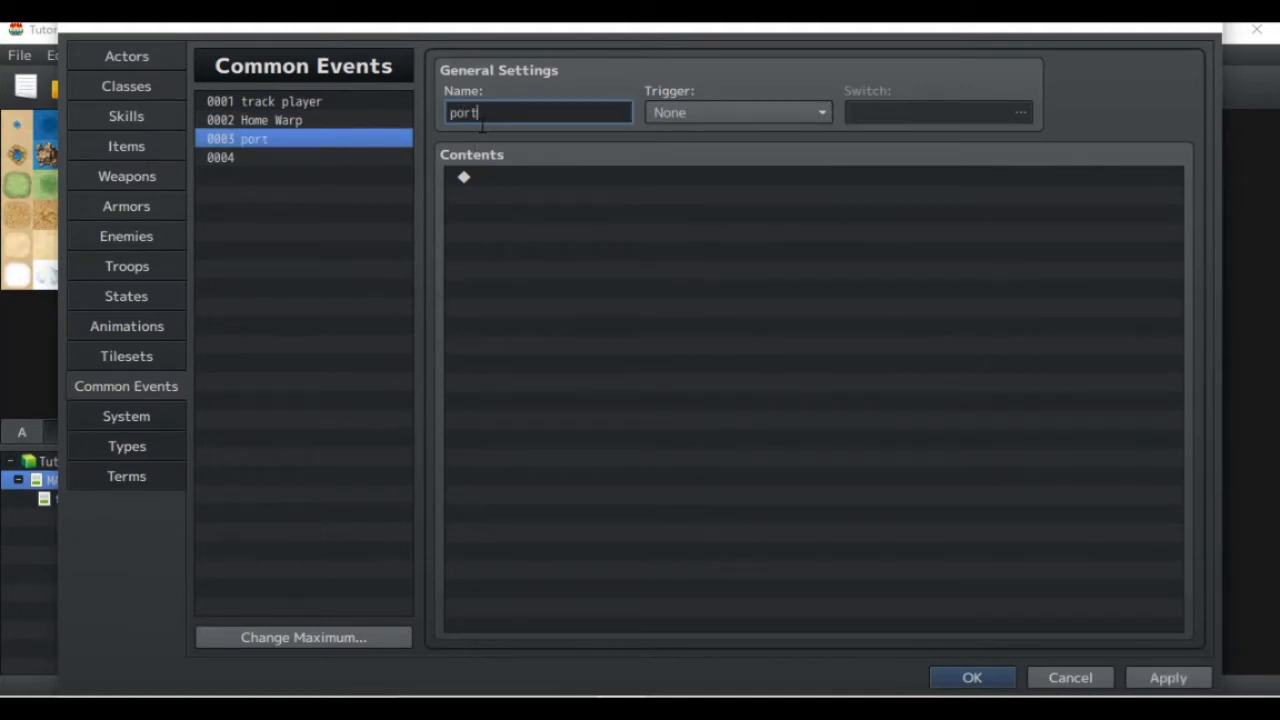
type("able raft")
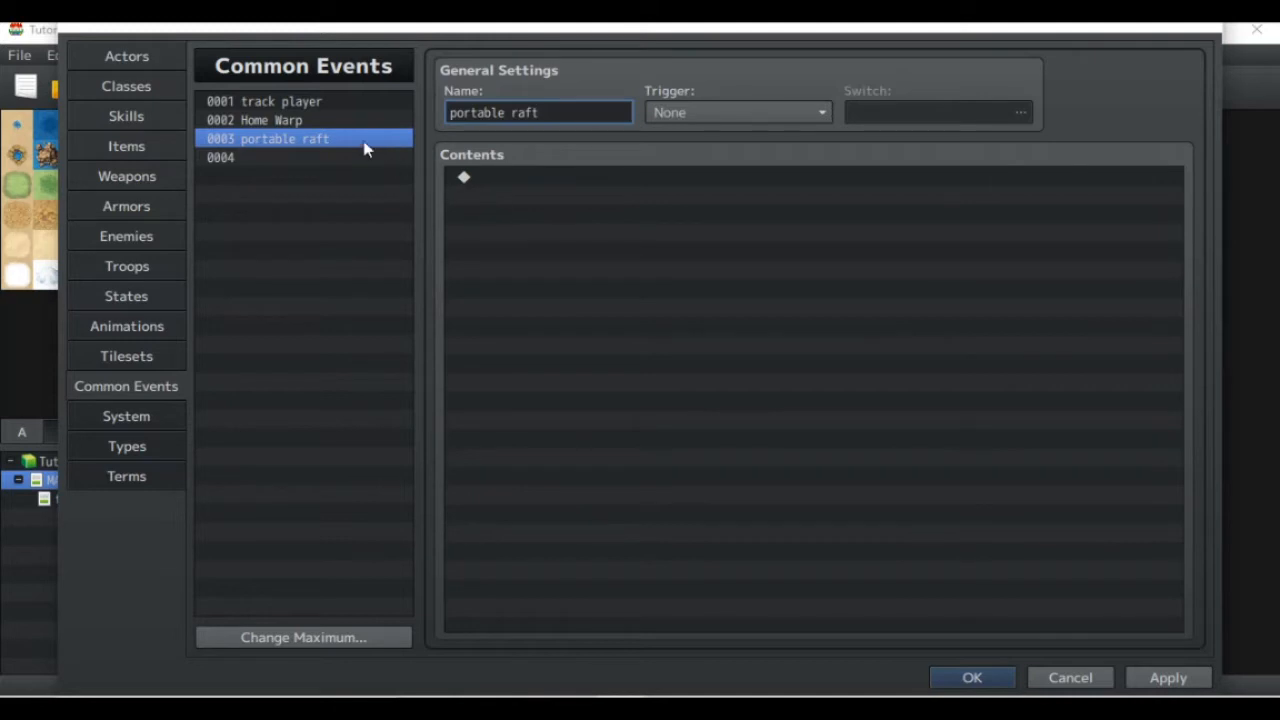
left_click(308, 102)
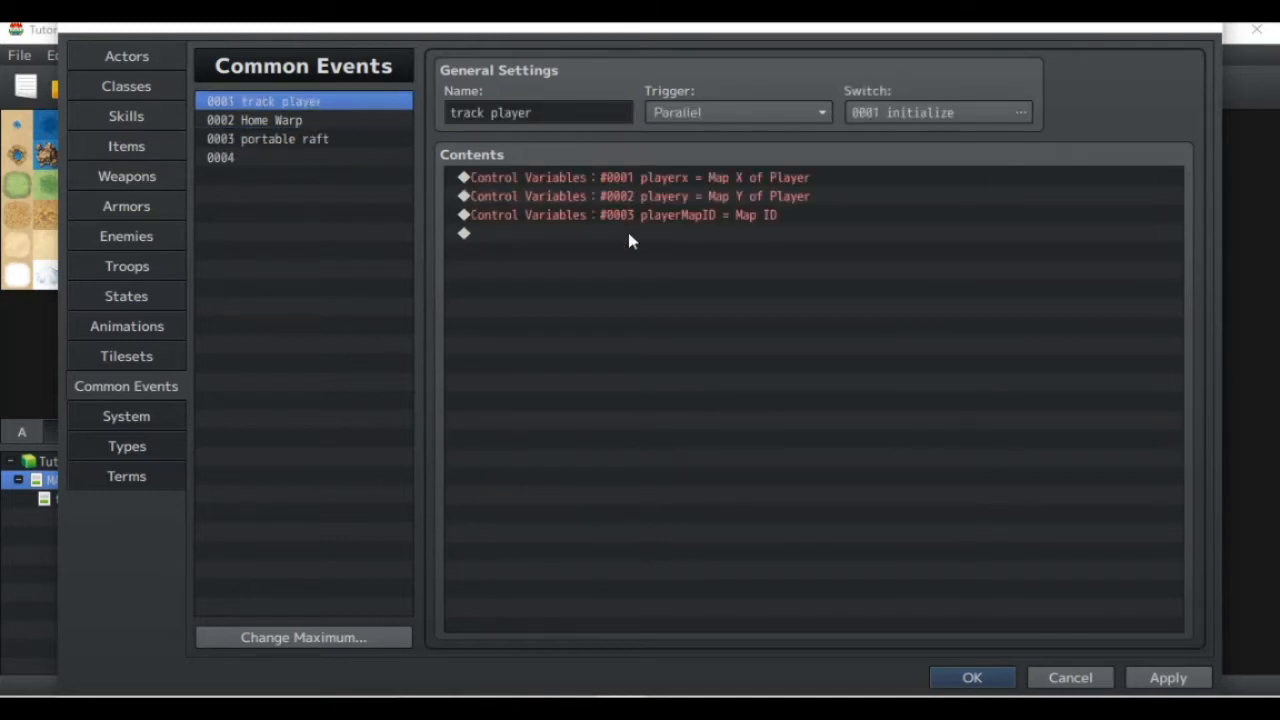
left_click(306, 141)
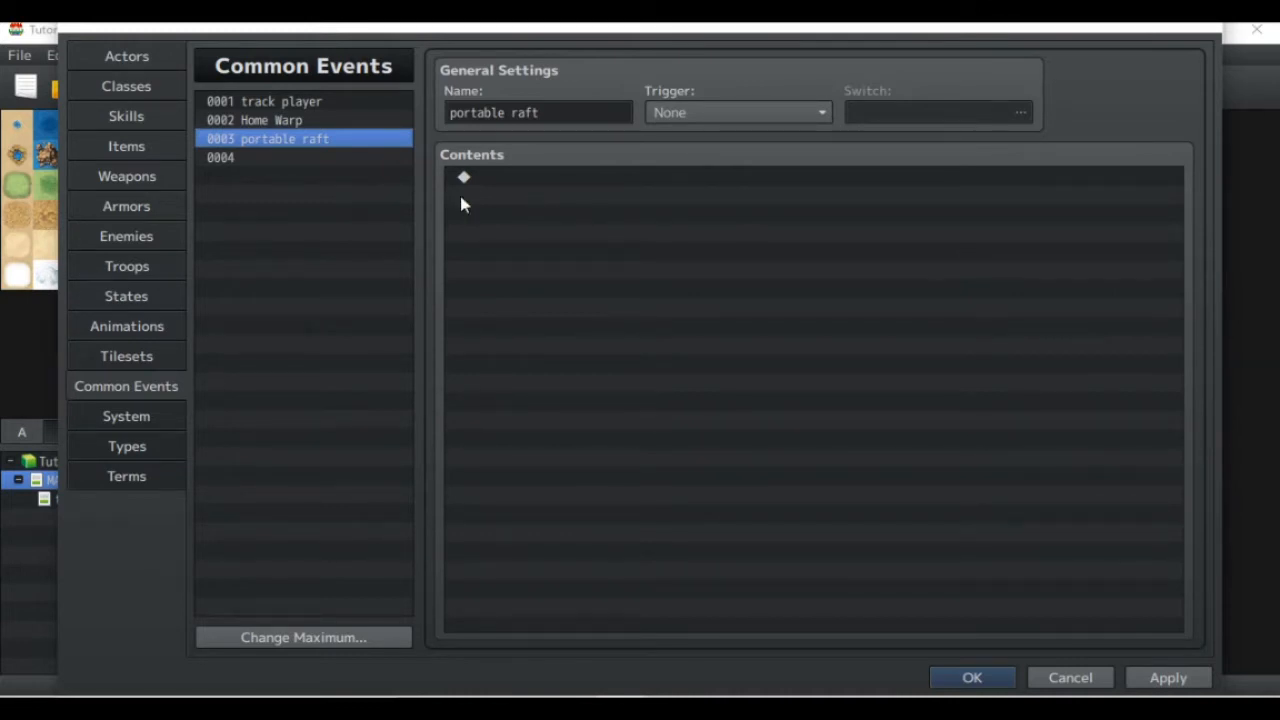
Step: Raise the terrain tags of the first four top-row tiles and the first second-row tile in the Overworld tileset
left_click(158, 357)
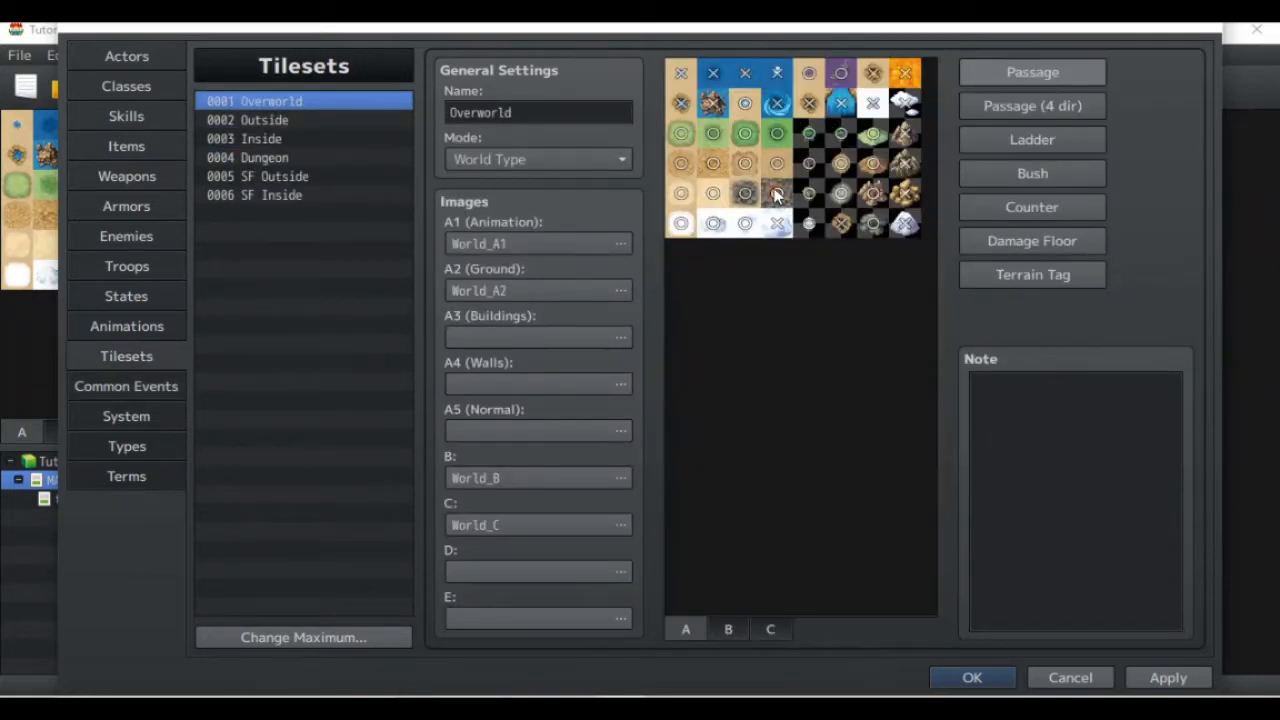
left_click(1030, 274)
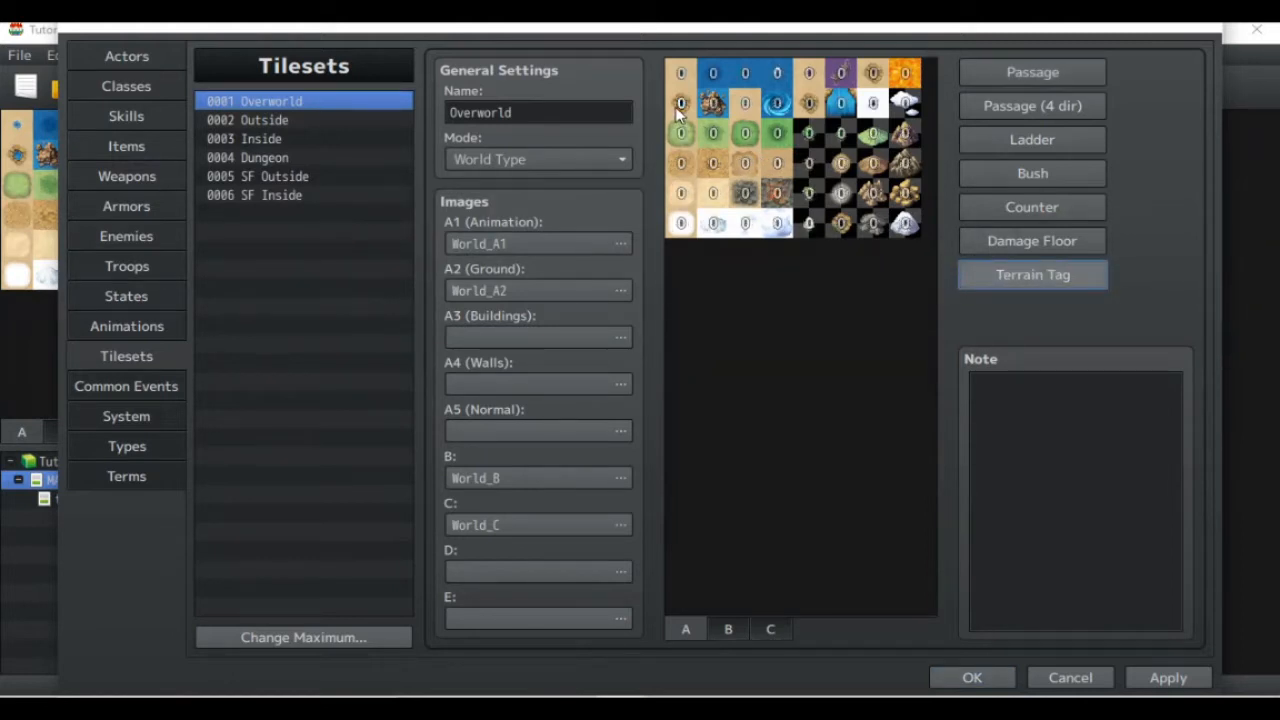
left_click(723, 80)
left_click(739, 77)
left_click(777, 78)
left_click(681, 75)
left_click(683, 106)
Step: Insert a Get Location Info command at the end of the track player common event
left_click(135, 388)
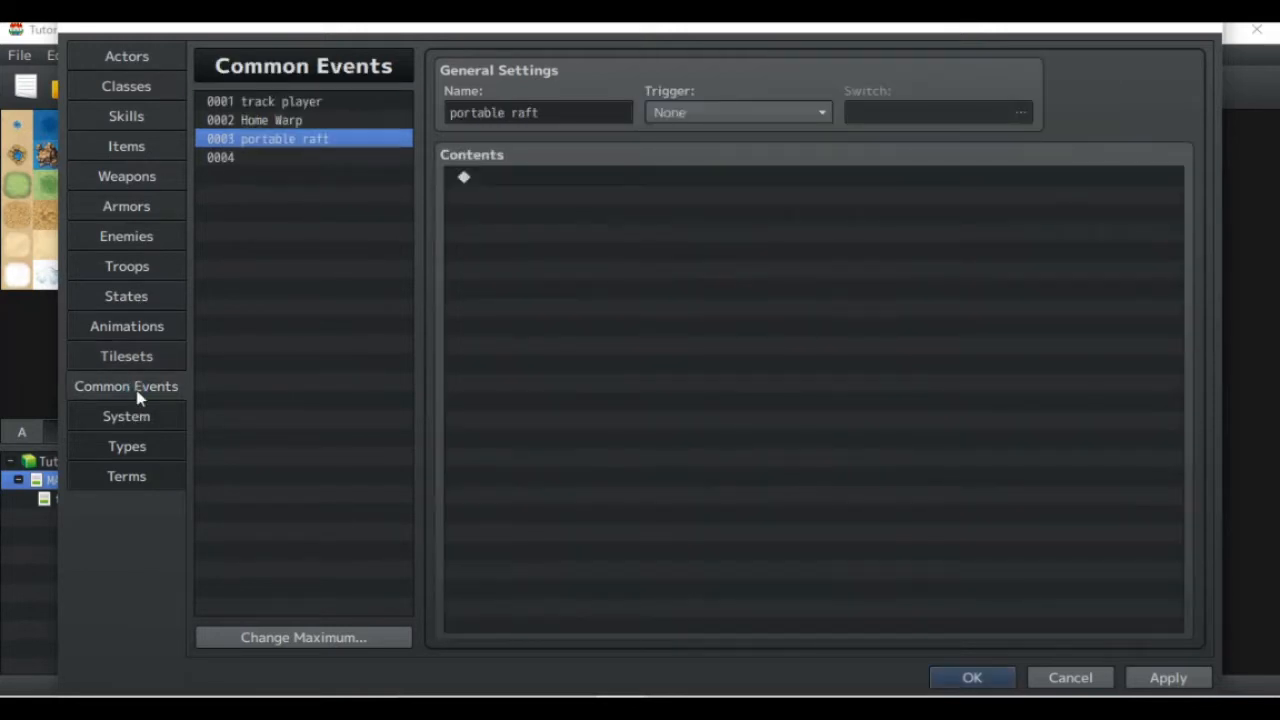
left_click(300, 105)
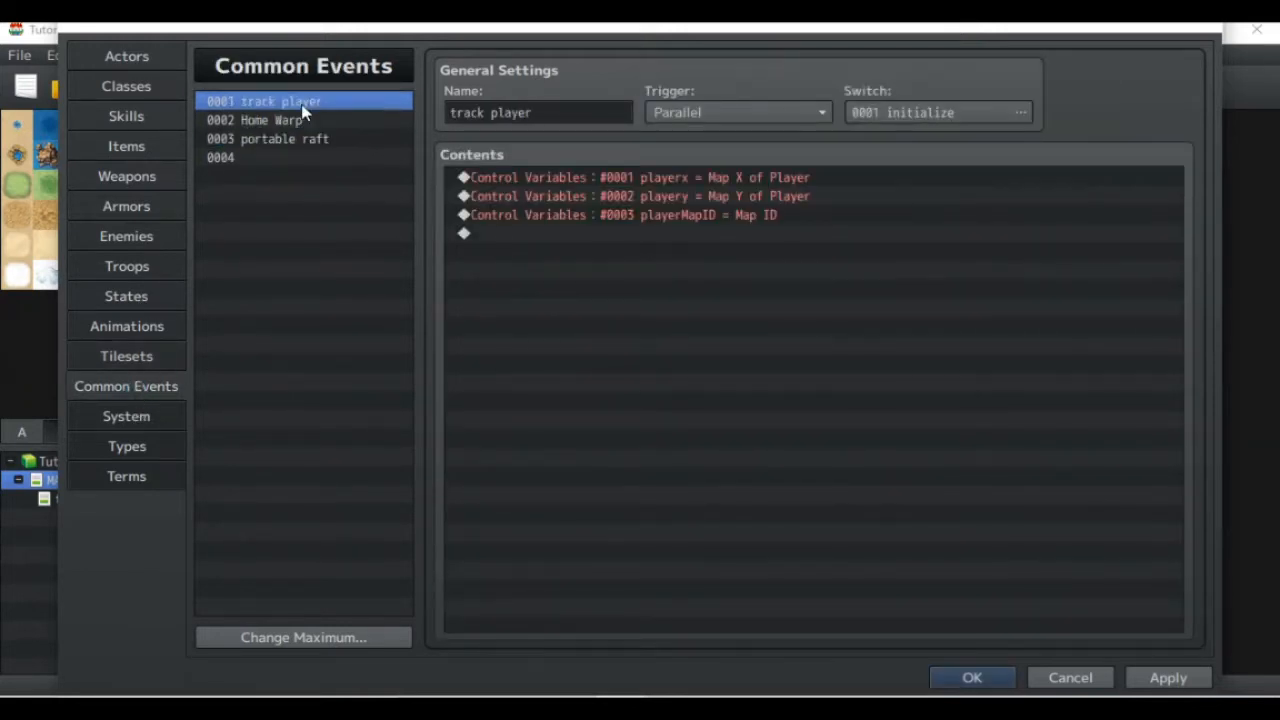
left_click(684, 215)
right_click(684, 215)
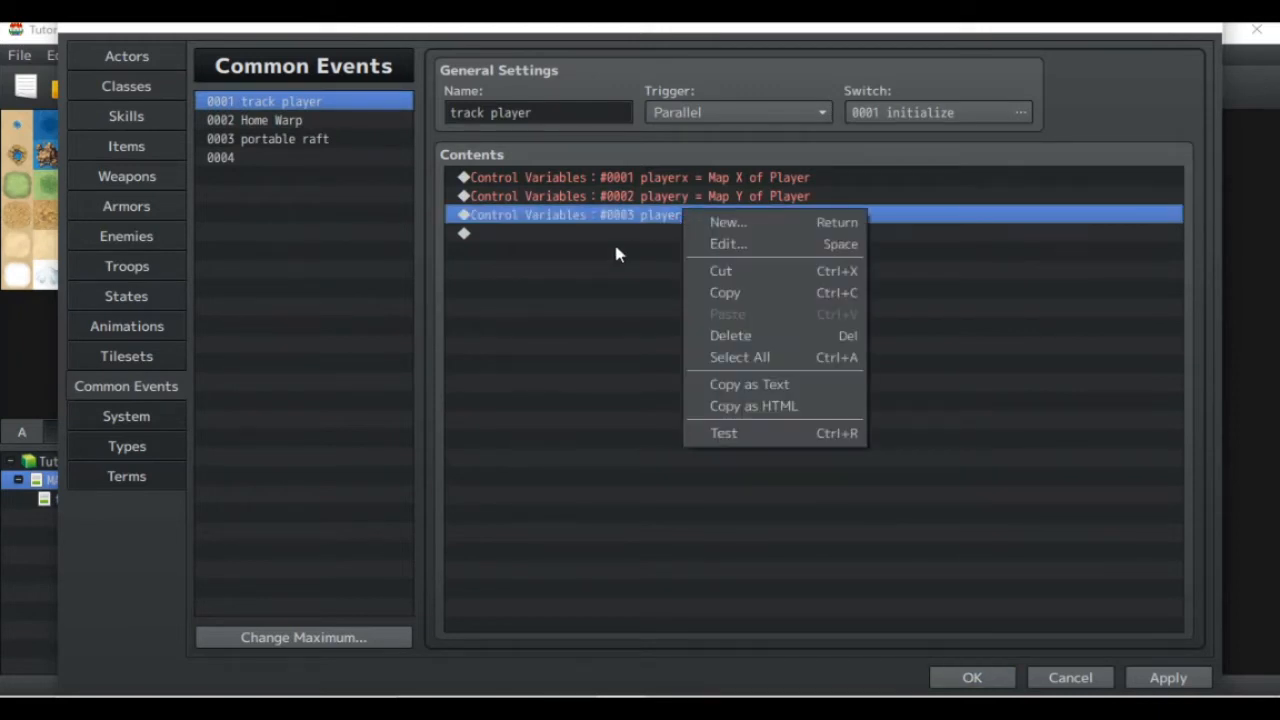
left_click(613, 251)
double_click(610, 237)
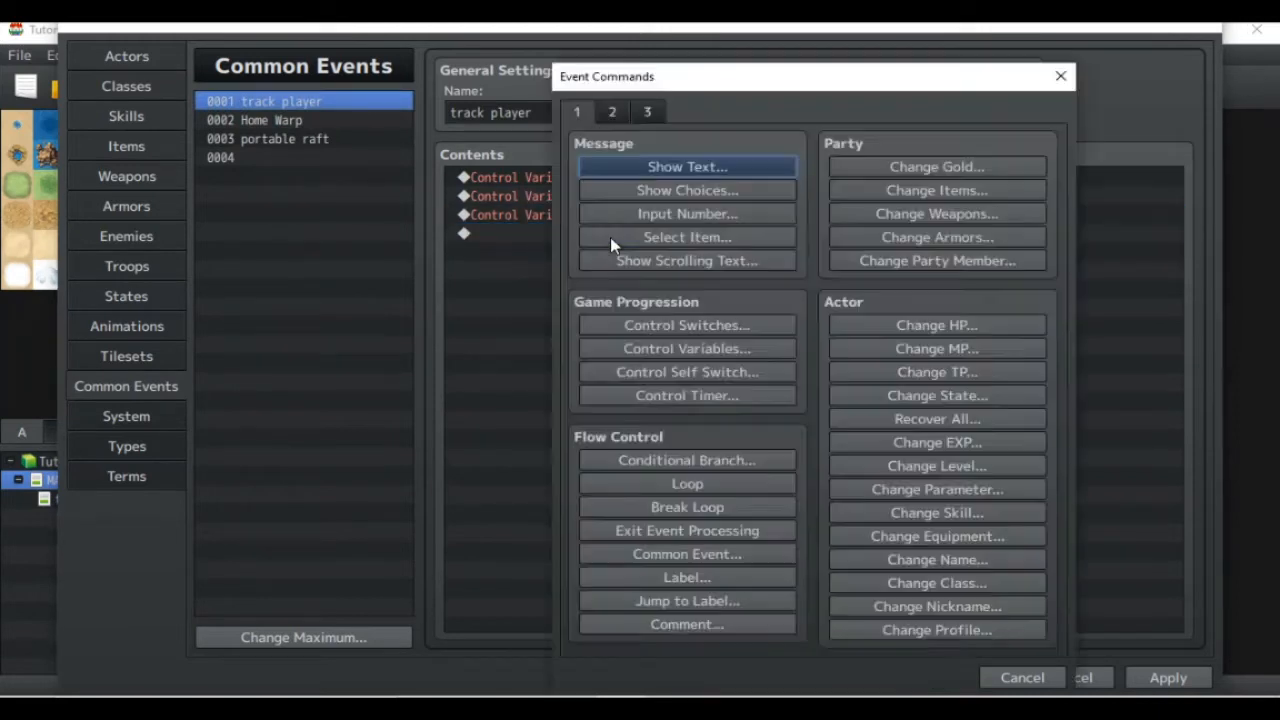
left_click(610, 113)
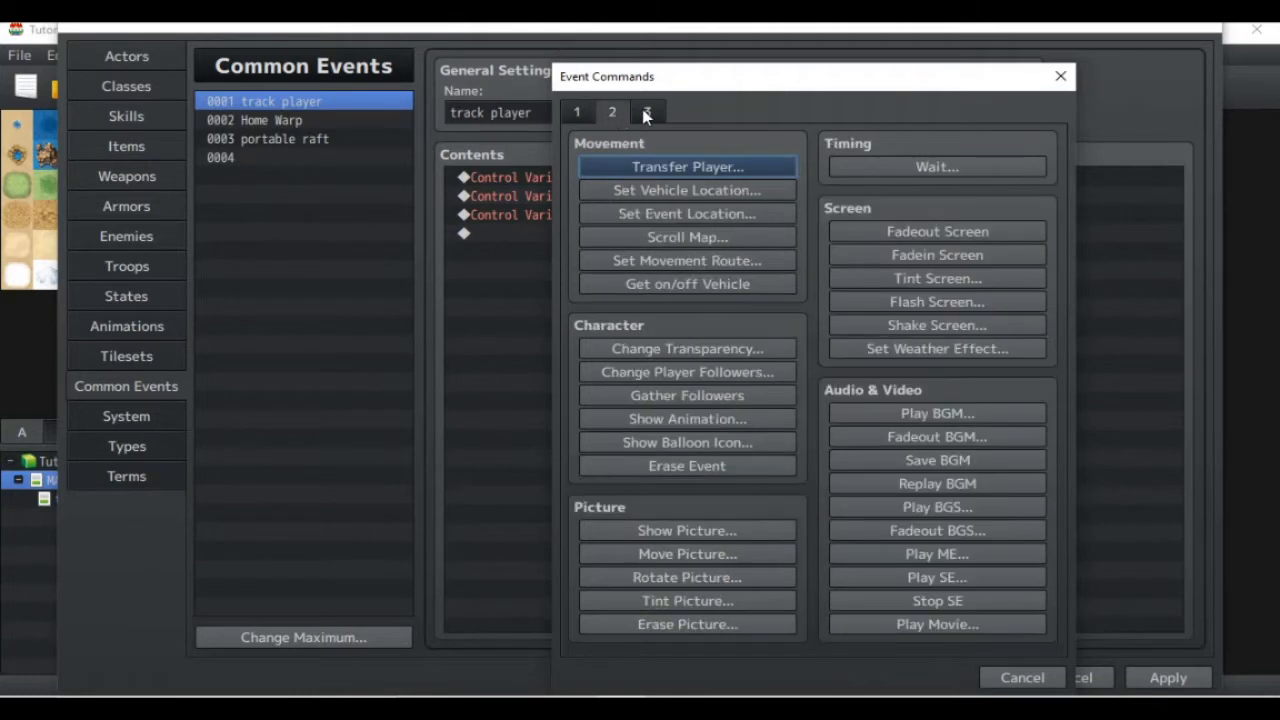
left_click(647, 113)
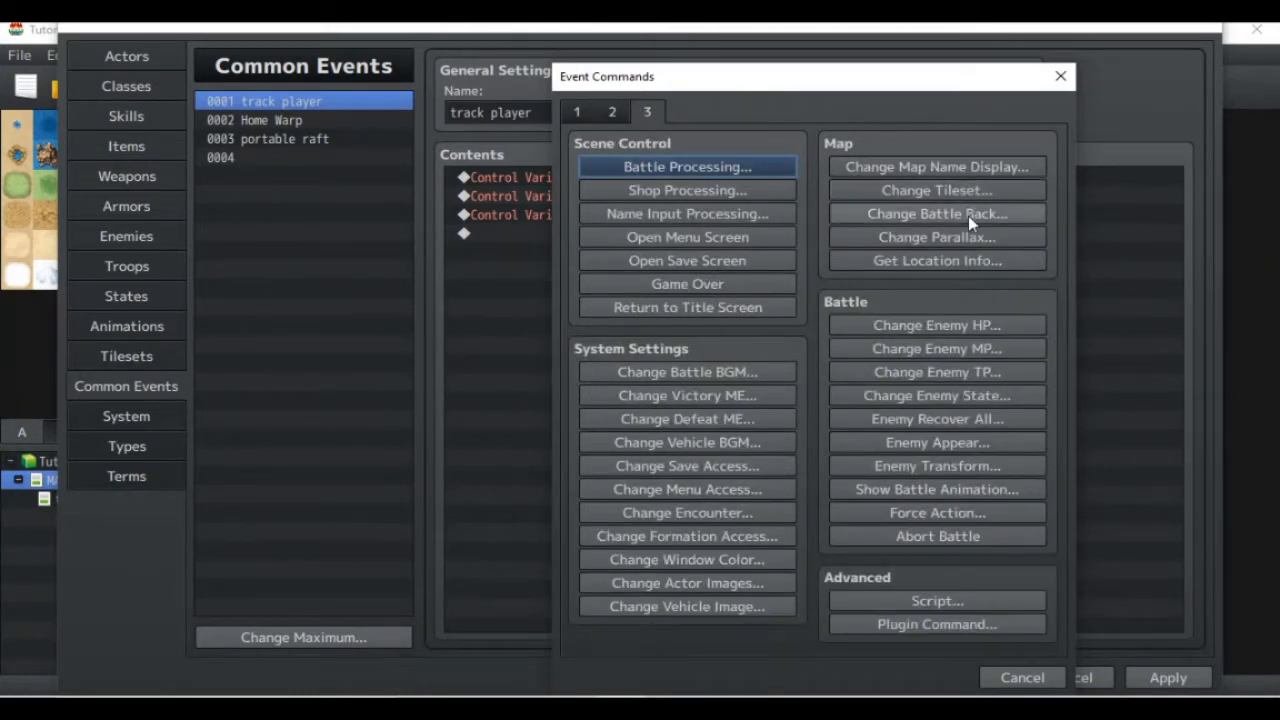
left_click(957, 261)
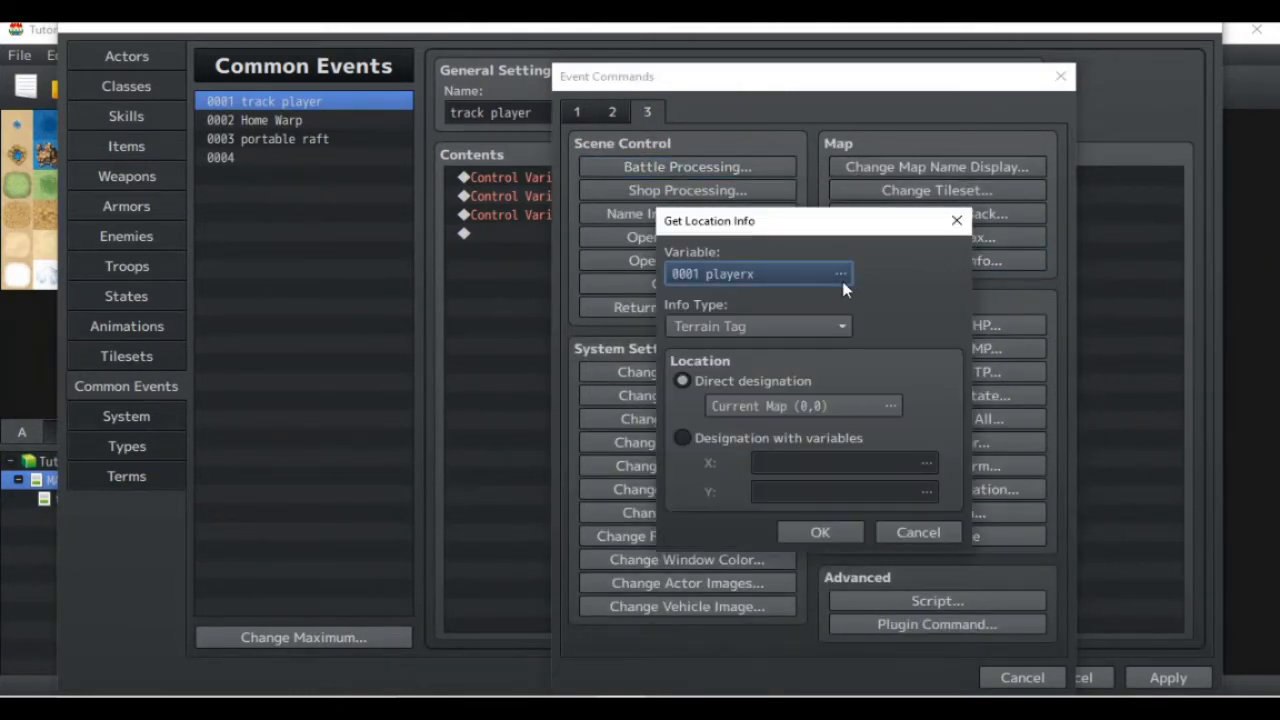
Step: Name variable 0007 "raft terrain tag" and use it to store the location info
left_click(838, 280)
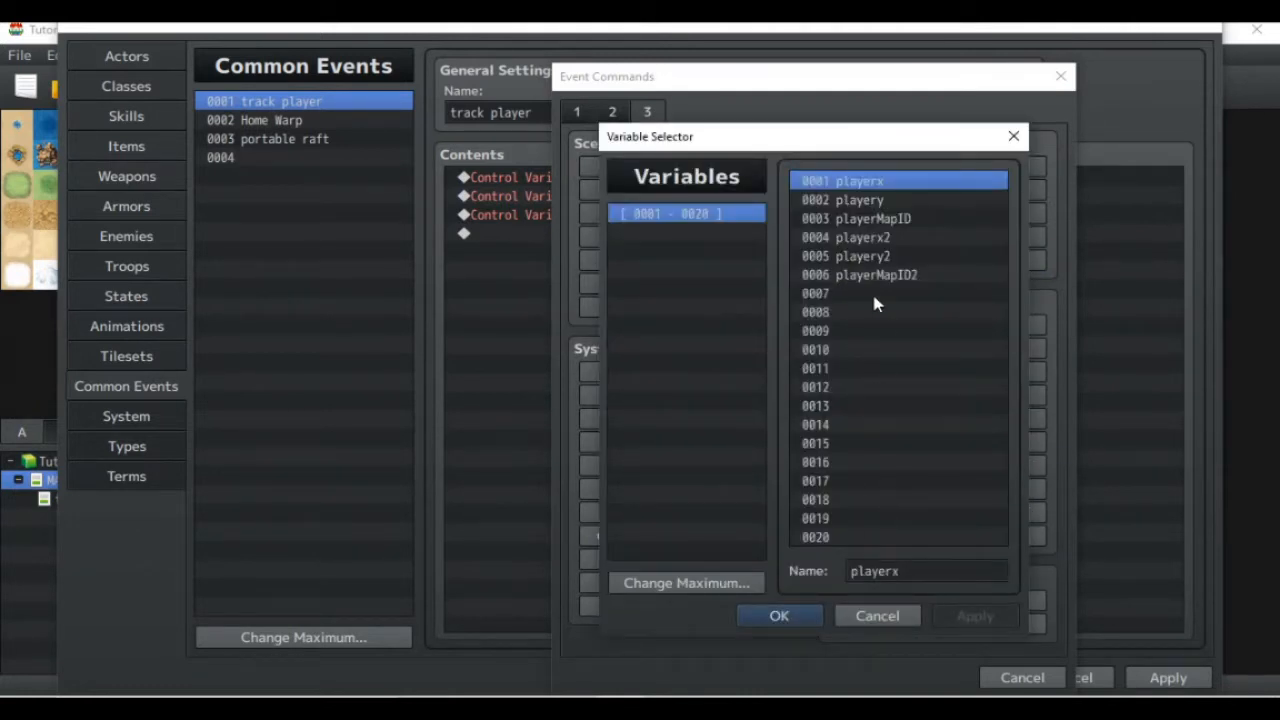
left_click(874, 293)
left_click(898, 570)
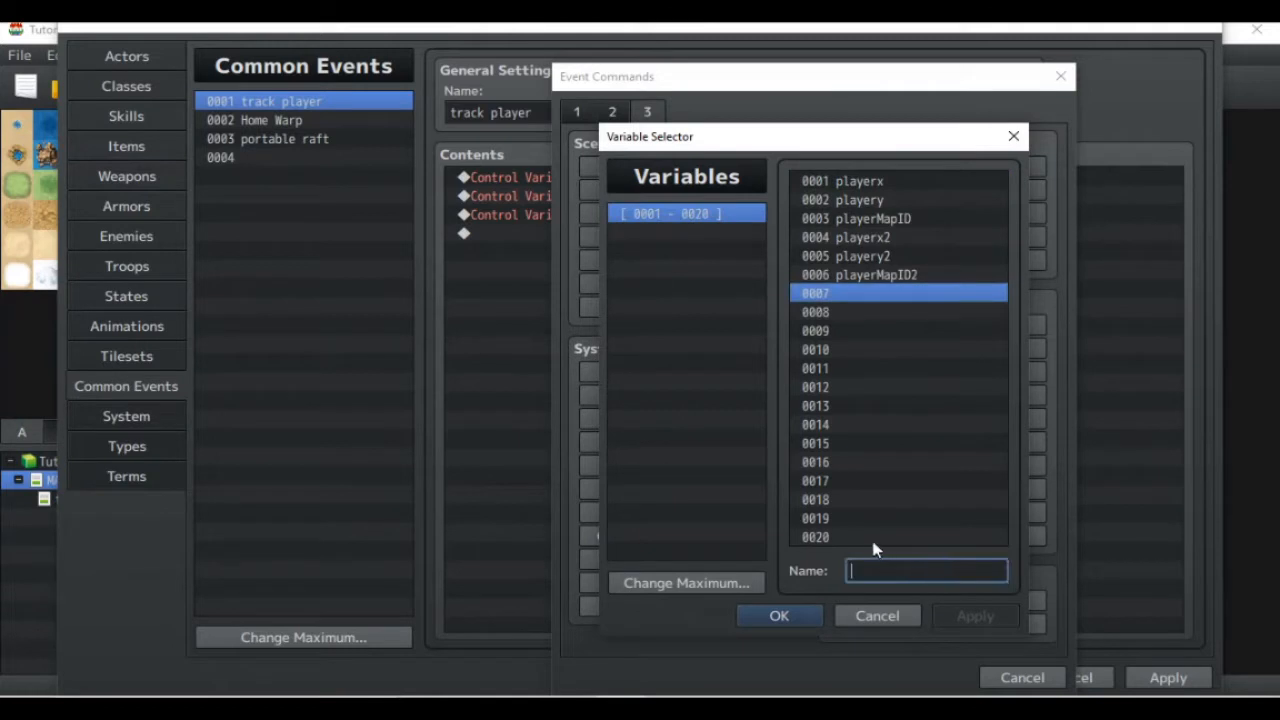
type("pl")
key("BackSpace")
key("BackSpace")
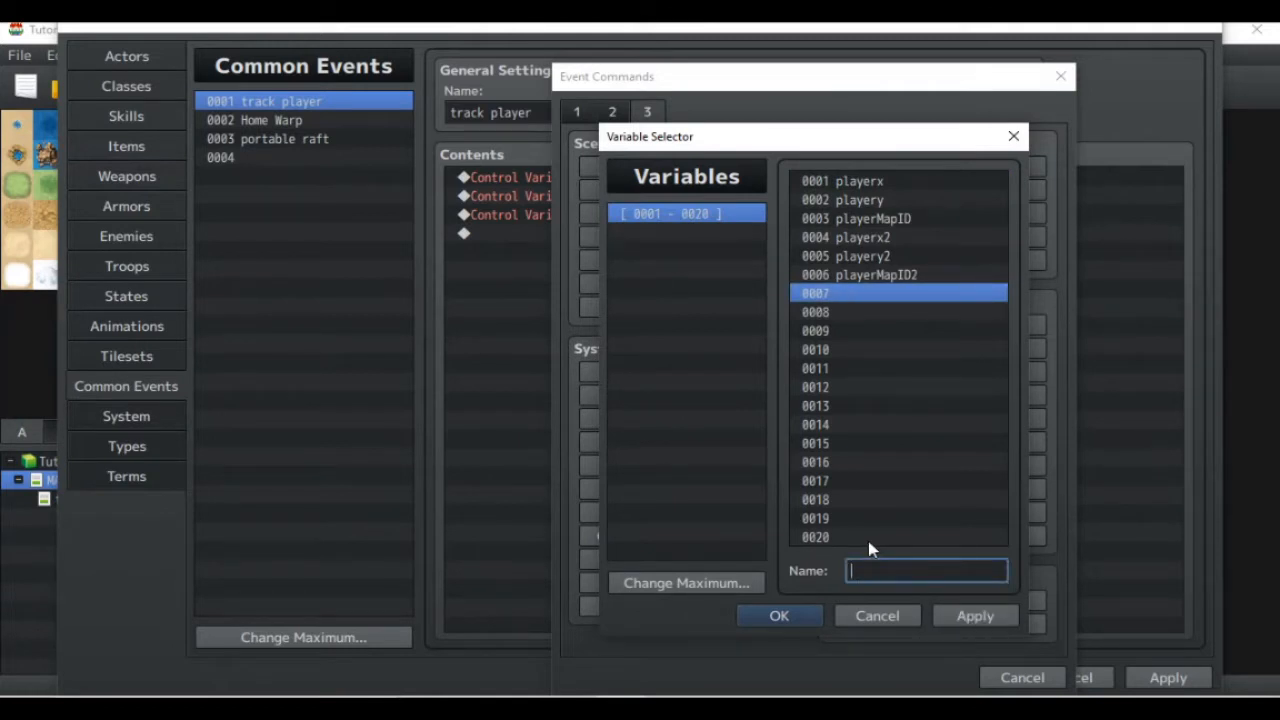
type("raft teterrain tag")
left_click(792, 615)
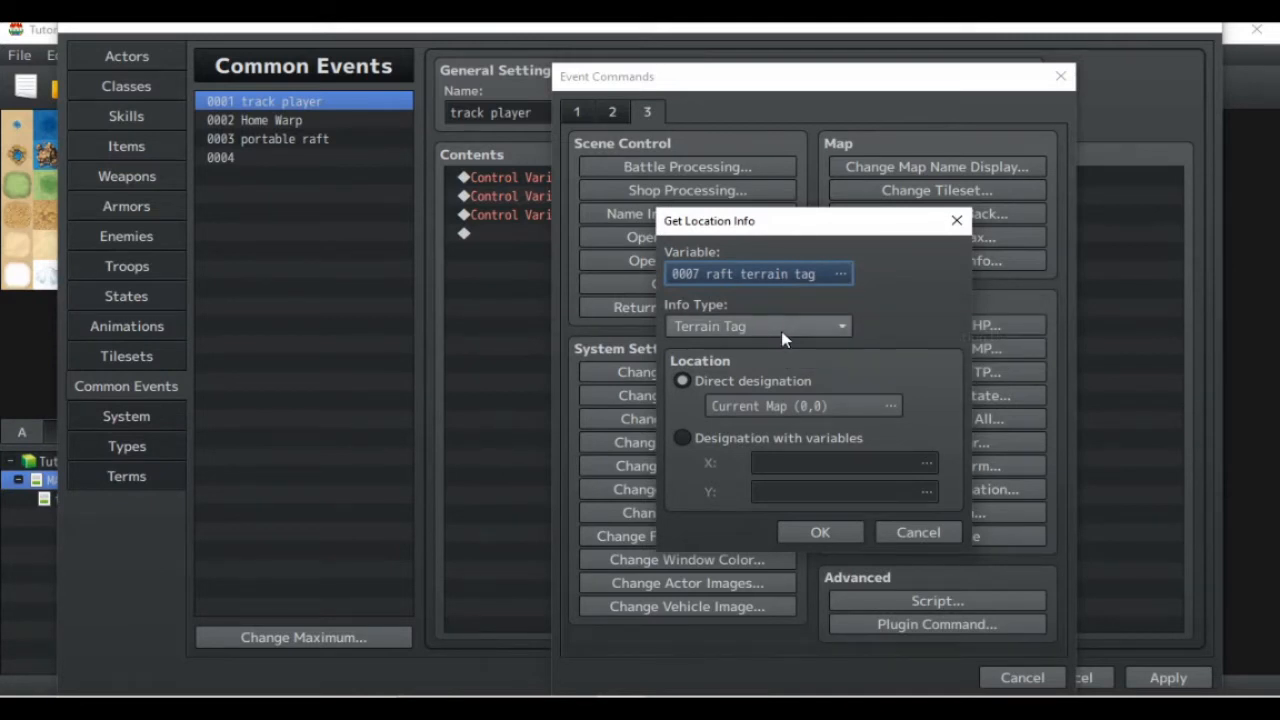
Step: Designate the location with variables, using playerx for X and playery for Y, and add the command
left_click(708, 439)
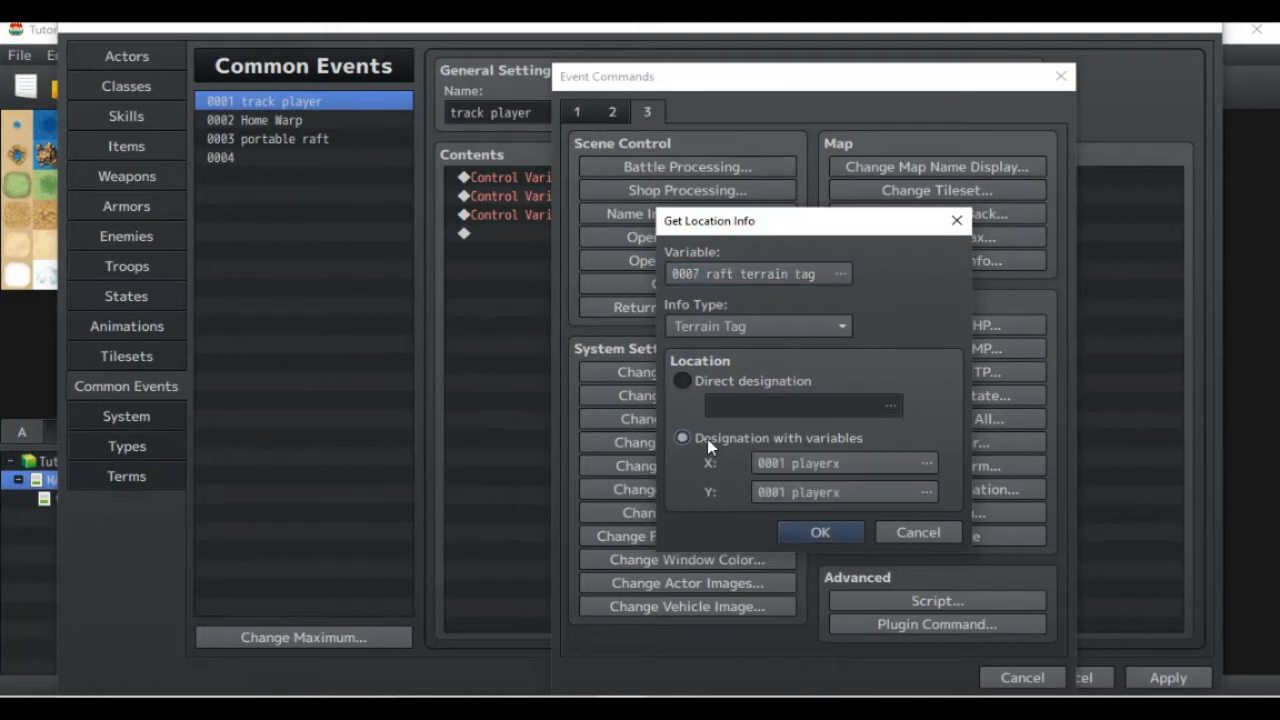
left_click(876, 490)
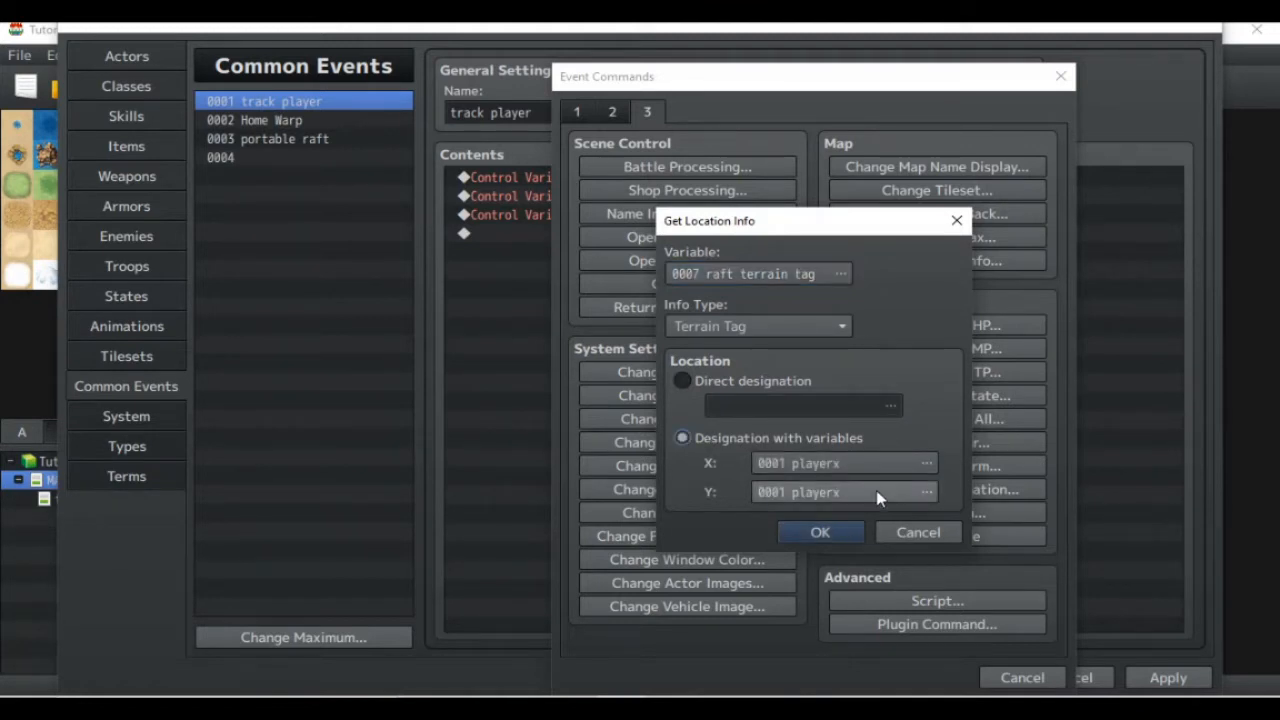
double_click(878, 492)
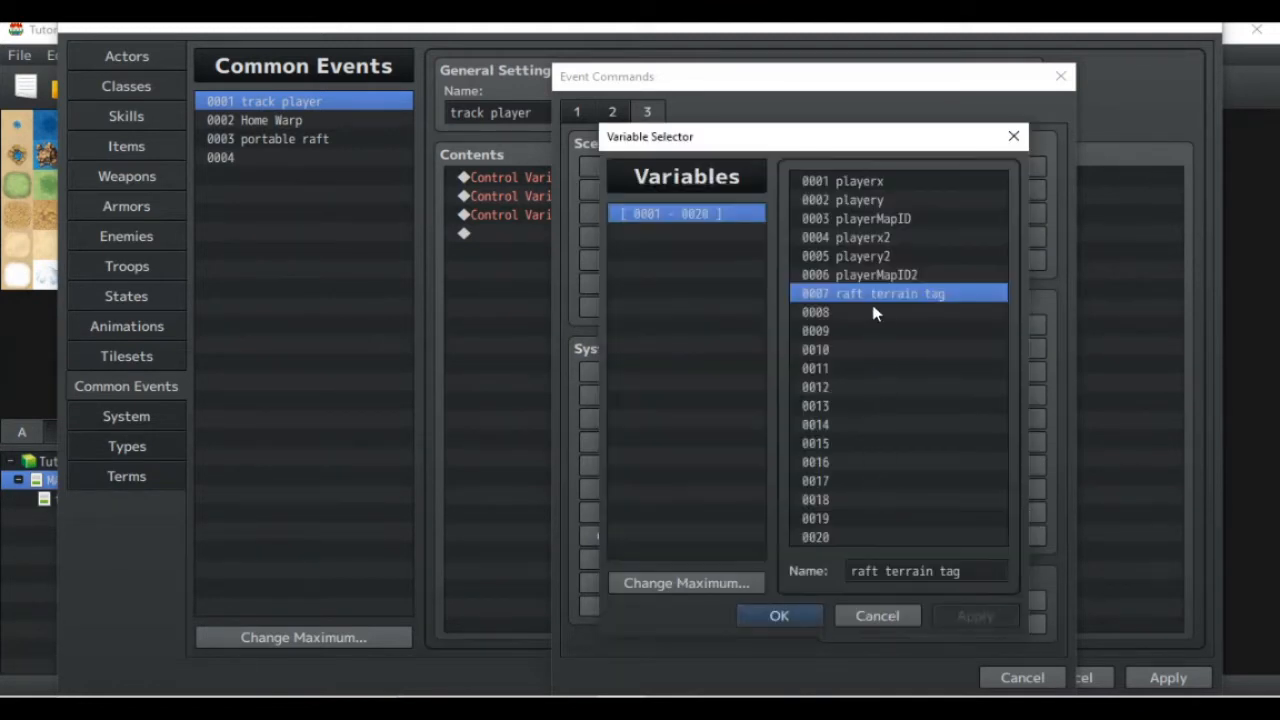
double_click(857, 201)
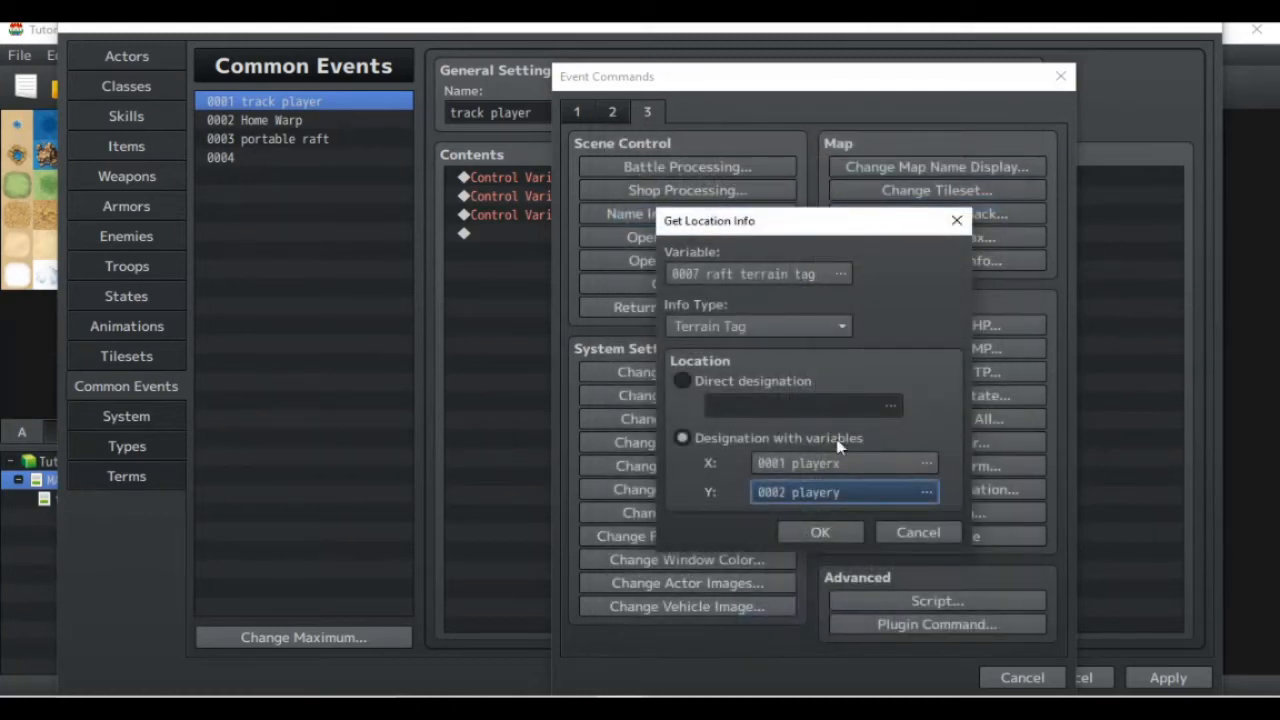
left_click(820, 532)
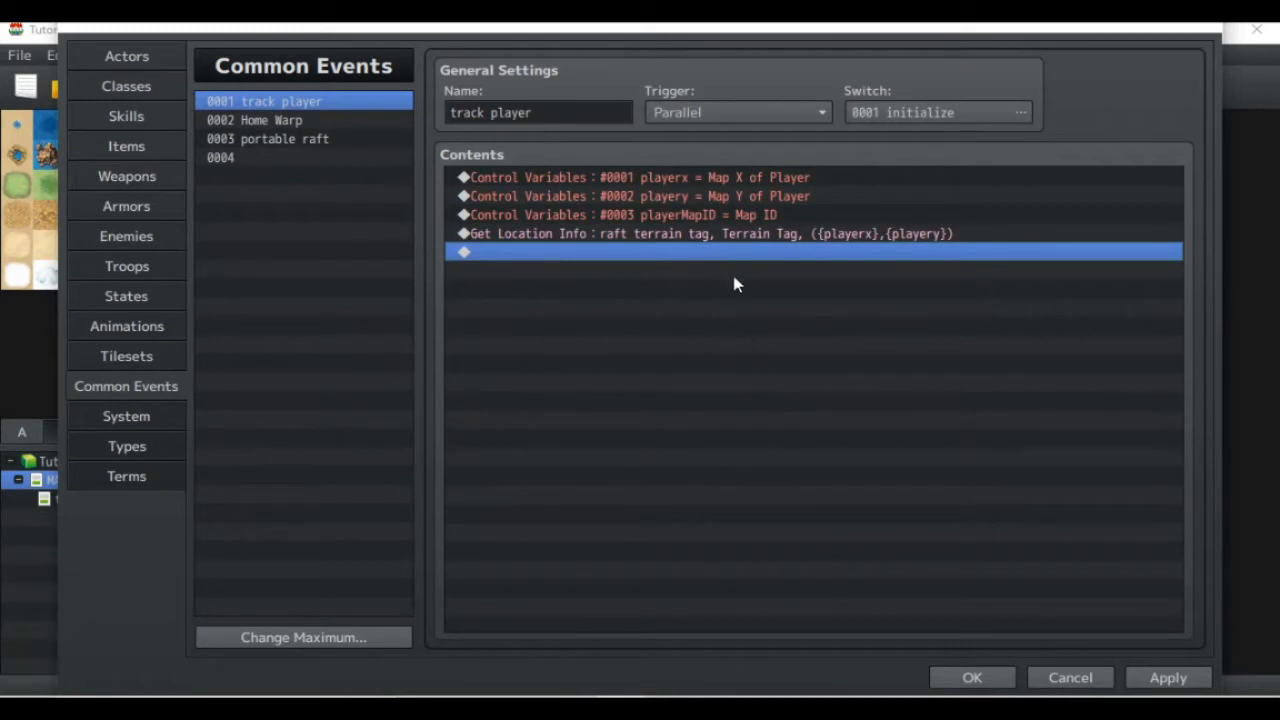
left_click(729, 237)
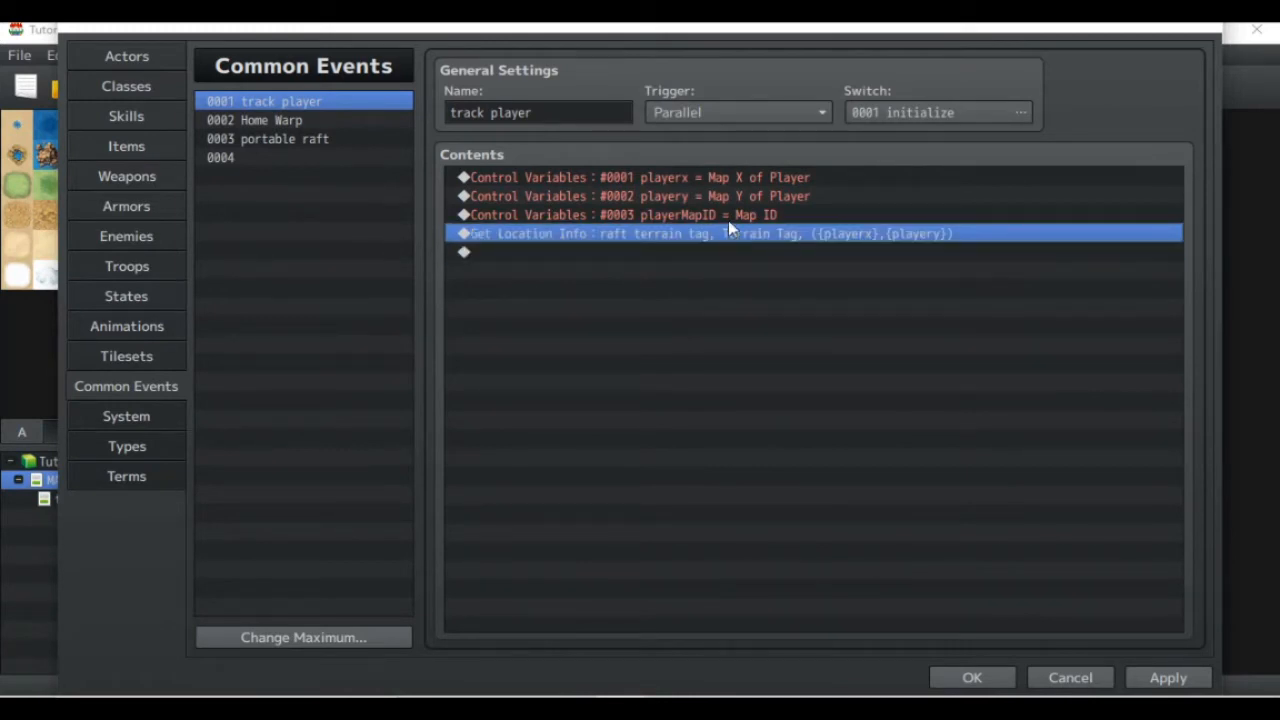
left_click(721, 197)
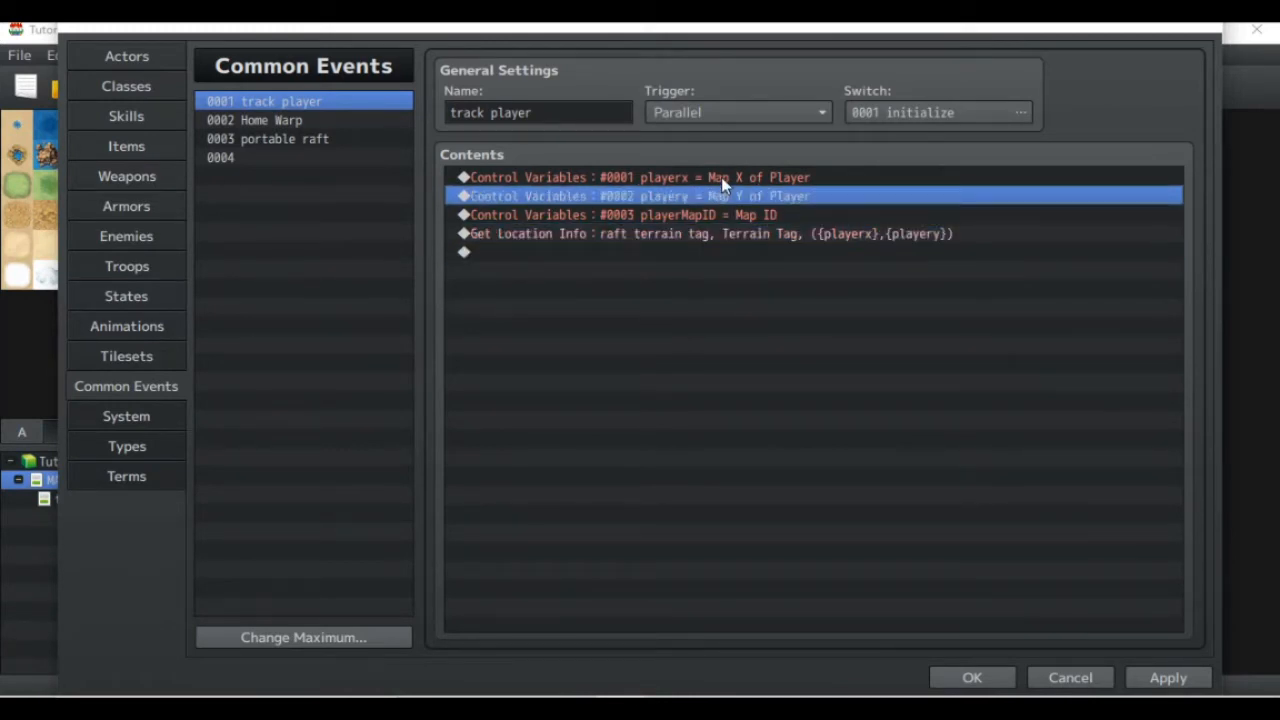
left_click(721, 177)
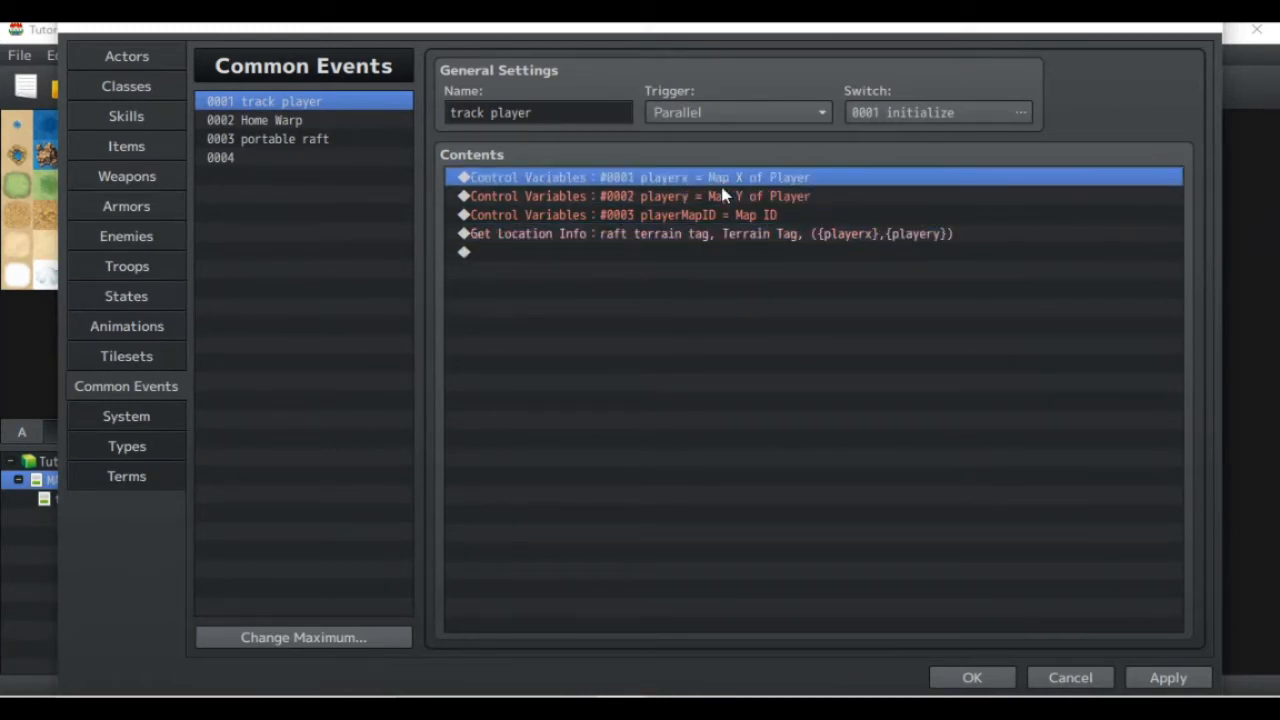
left_click(724, 240)
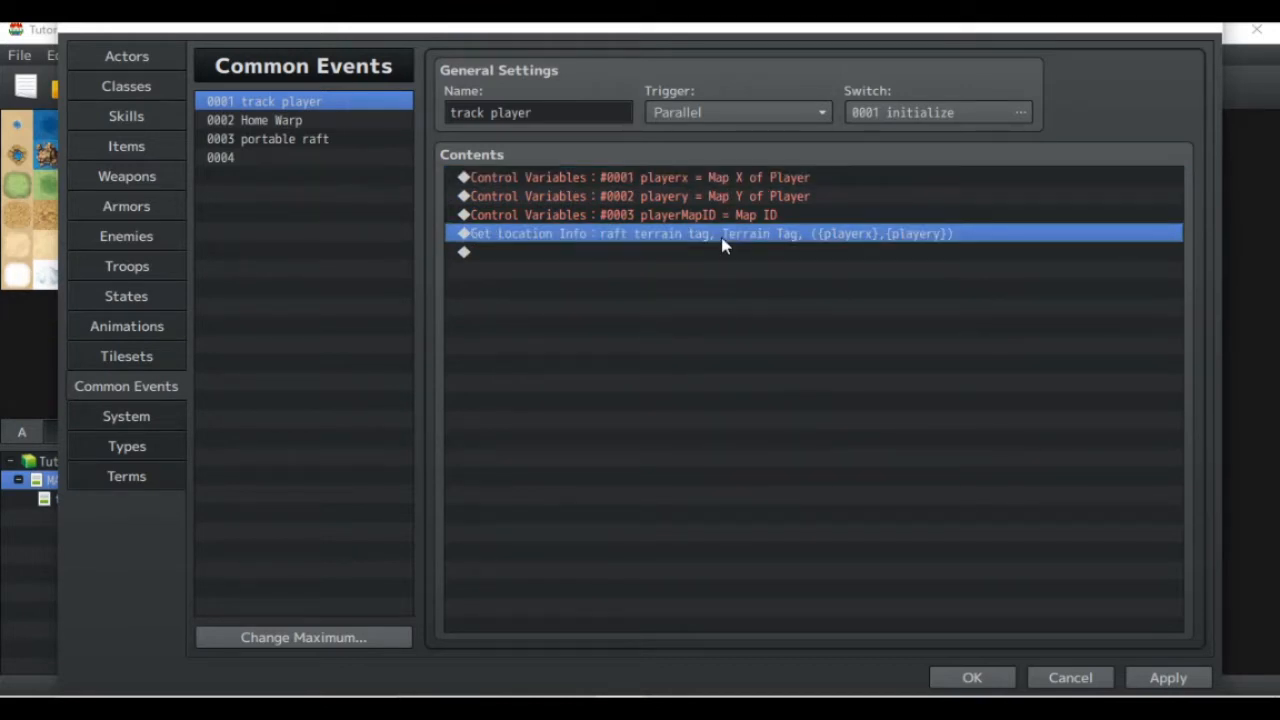
Step: Move the Get Location Info command from the track player common event into the portable raft common event
key("Delete")
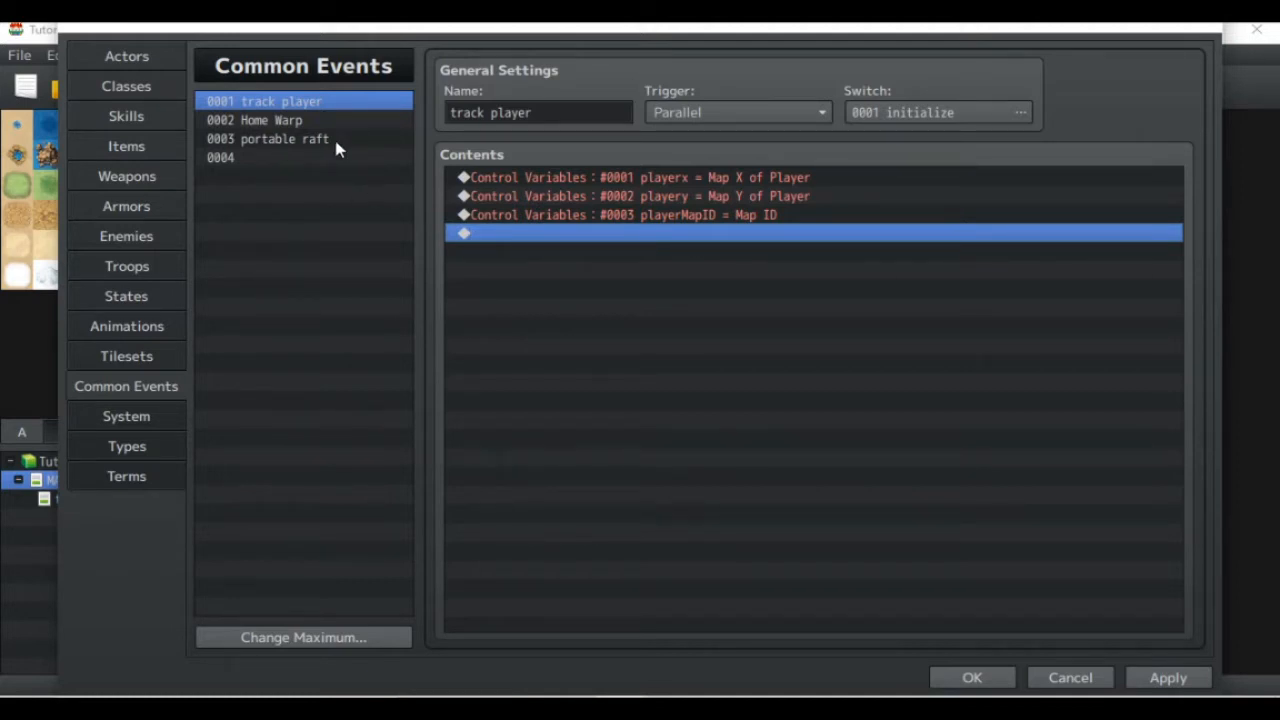
left_click(335, 140)
left_click(632, 178)
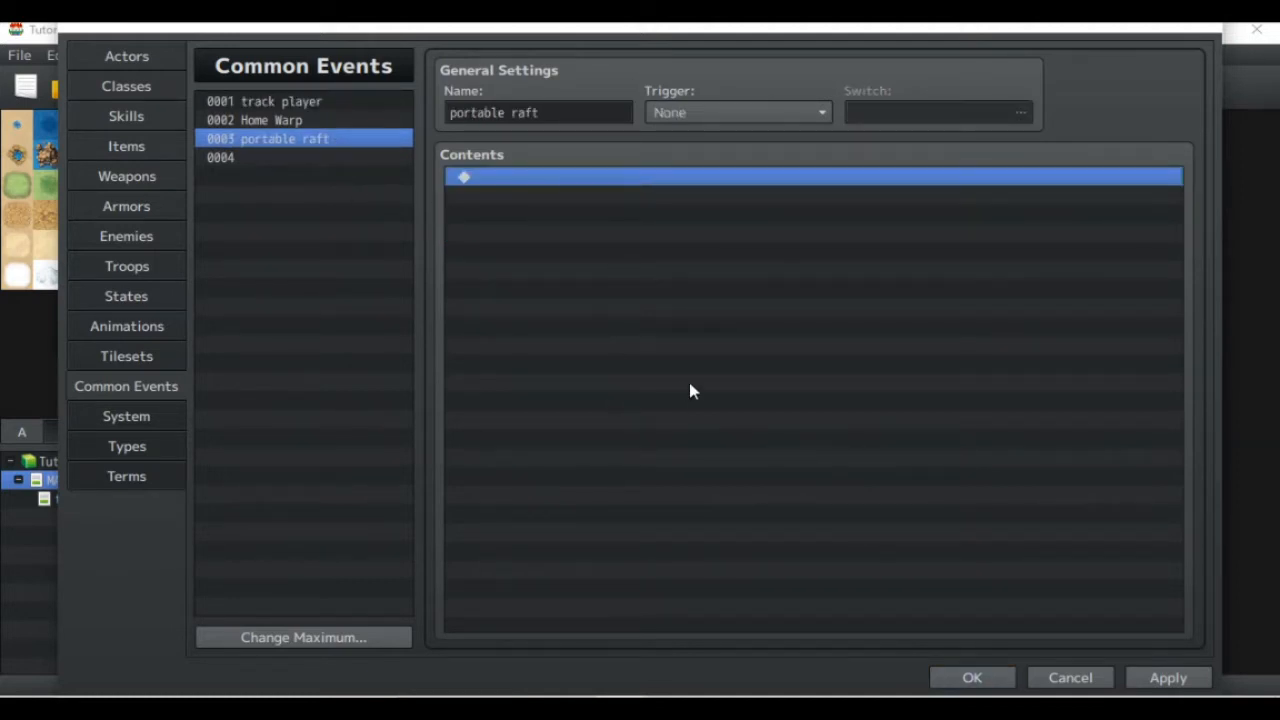
key("ctrl+v")
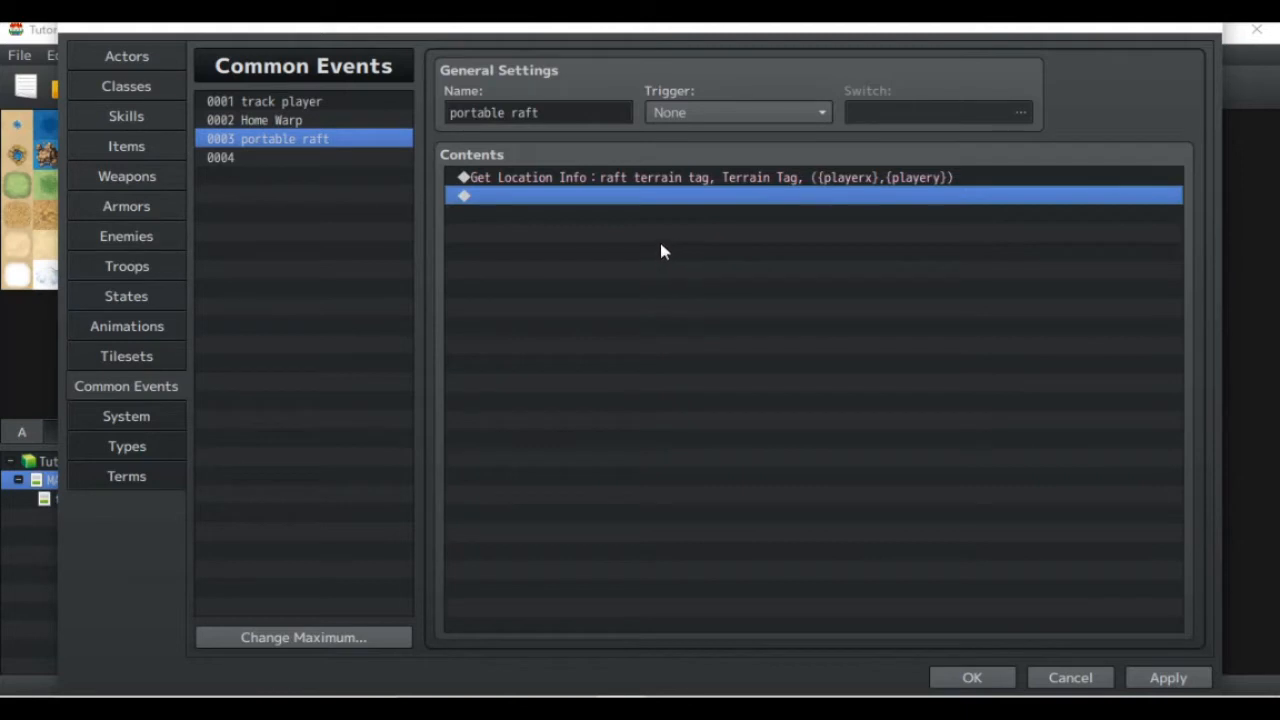
Step: Insert a Conditional Branch above Get Location Info that checks whether the Player character is facing Down
left_click(580, 178)
right_click(580, 178)
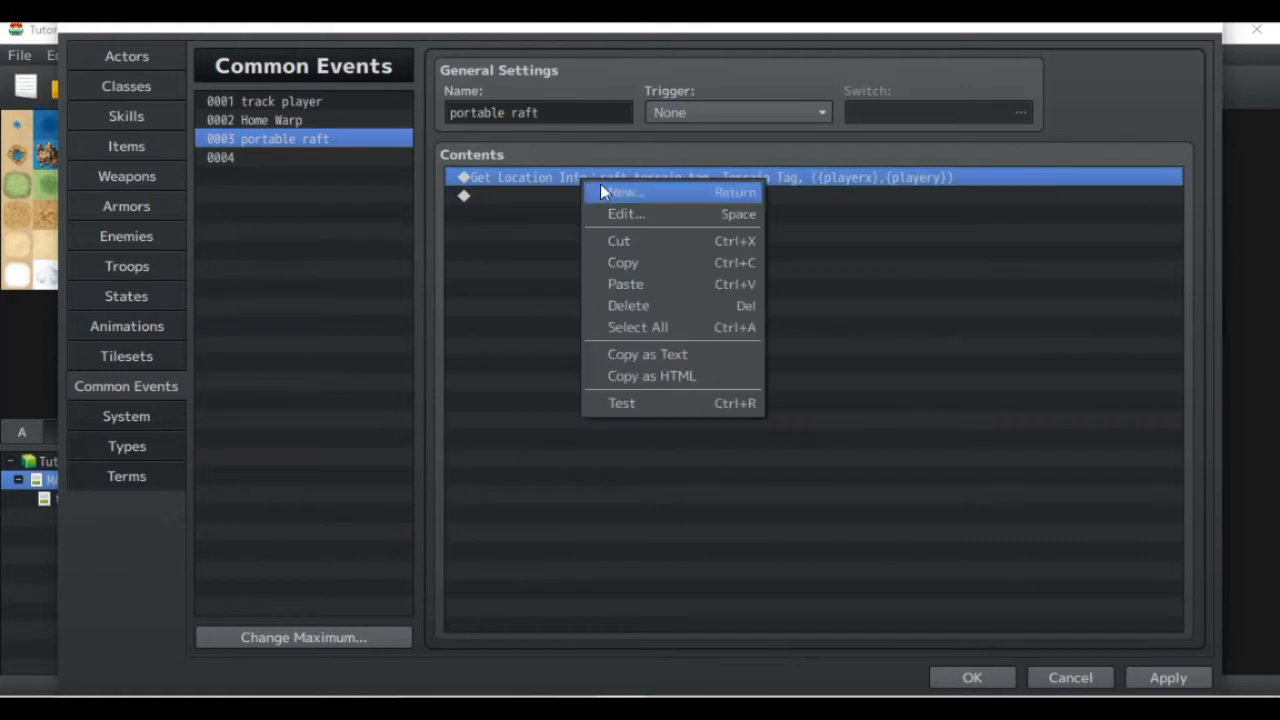
left_click(620, 191)
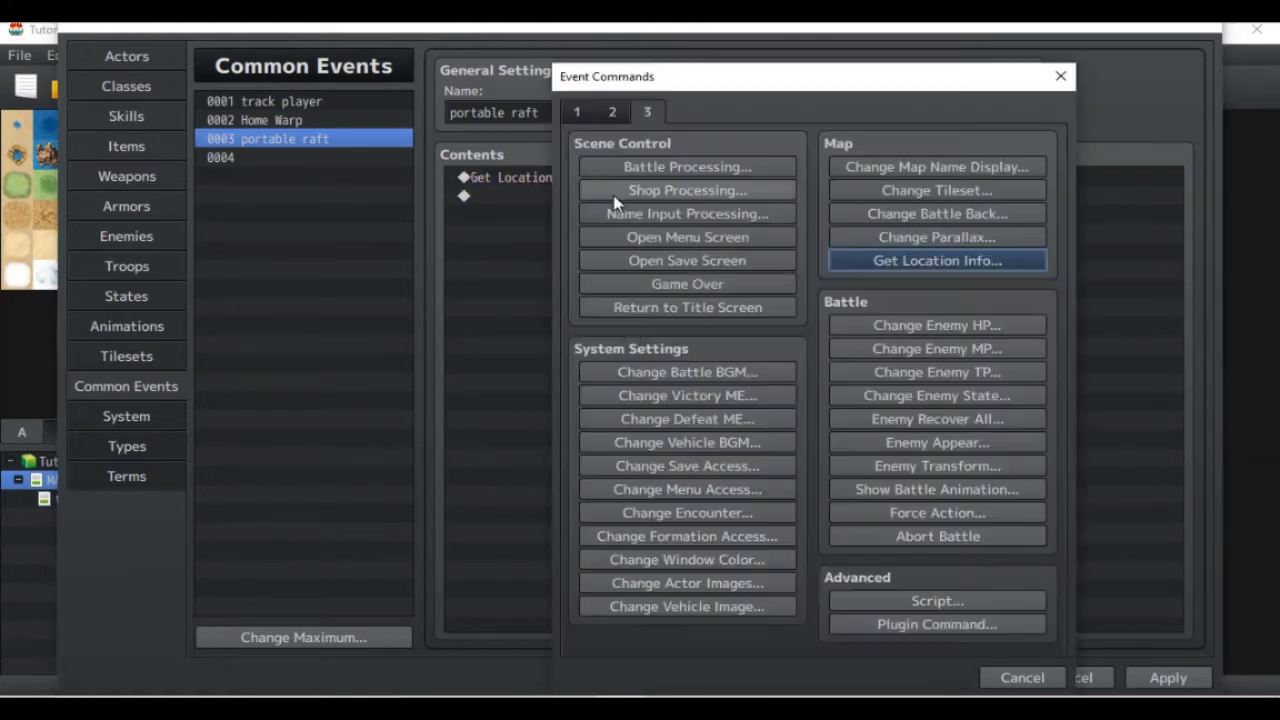
left_click(578, 114)
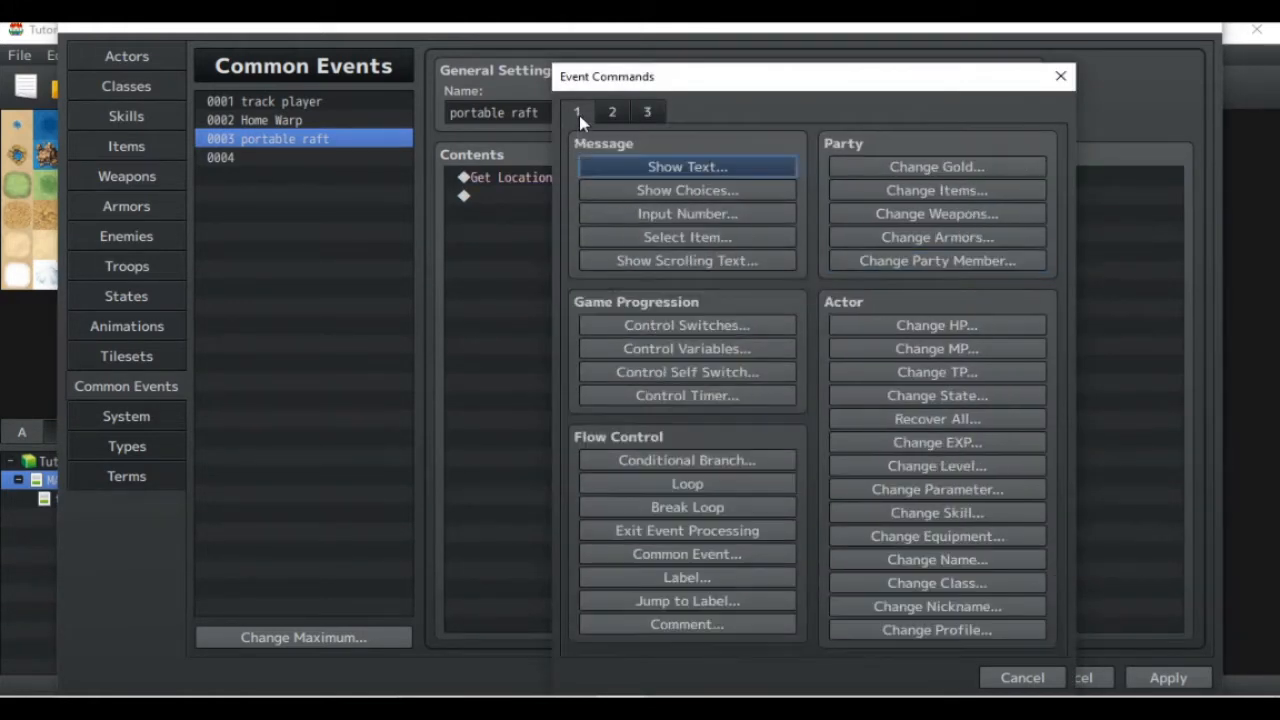
left_click(736, 460)
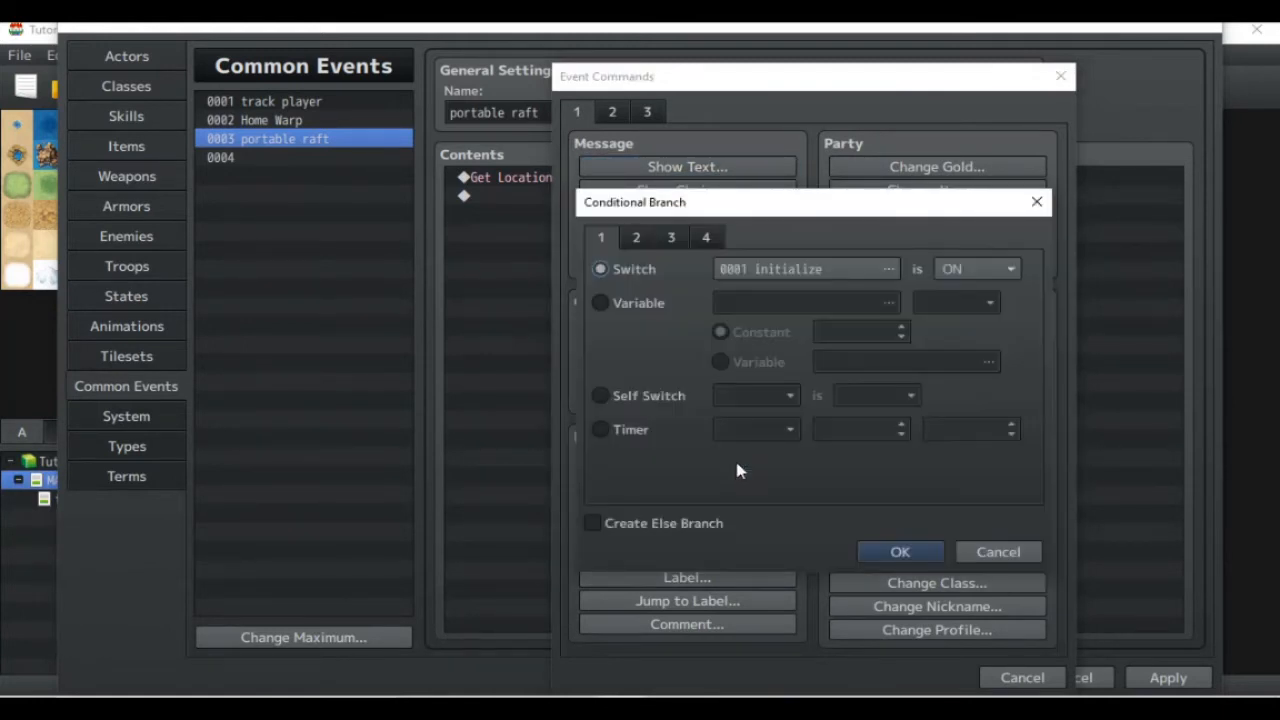
left_click(705, 240)
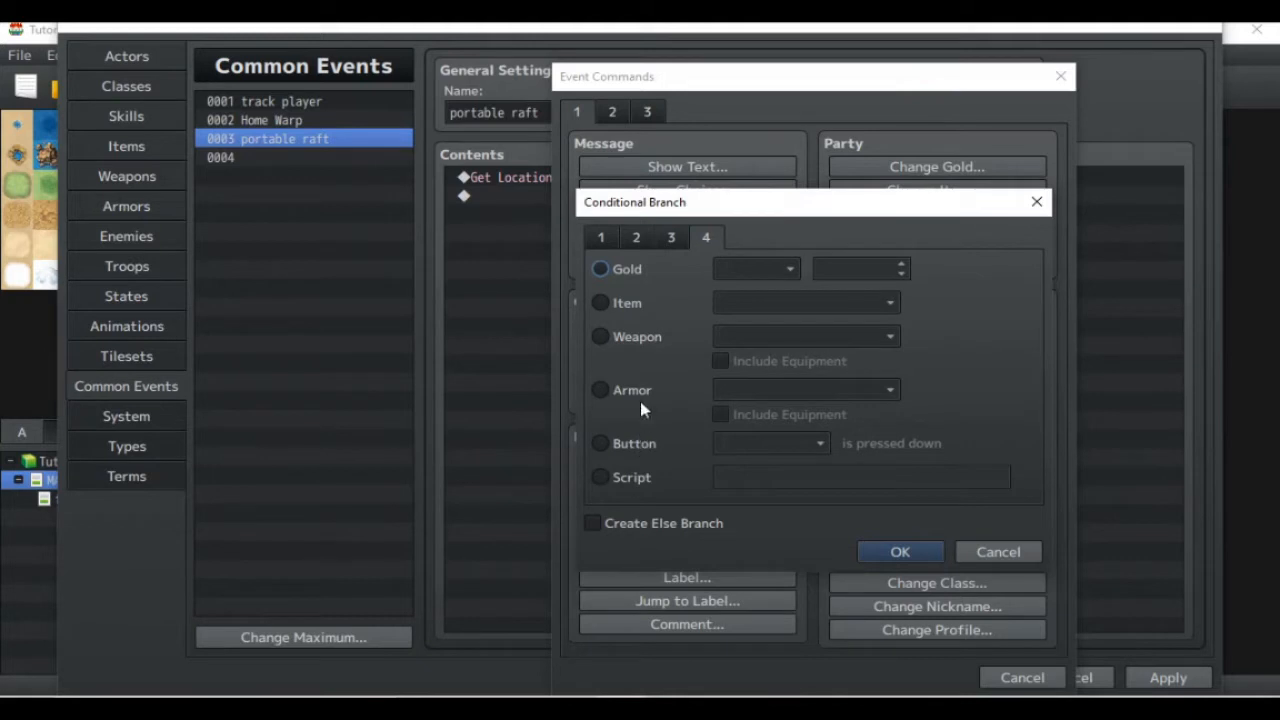
left_click(678, 242)
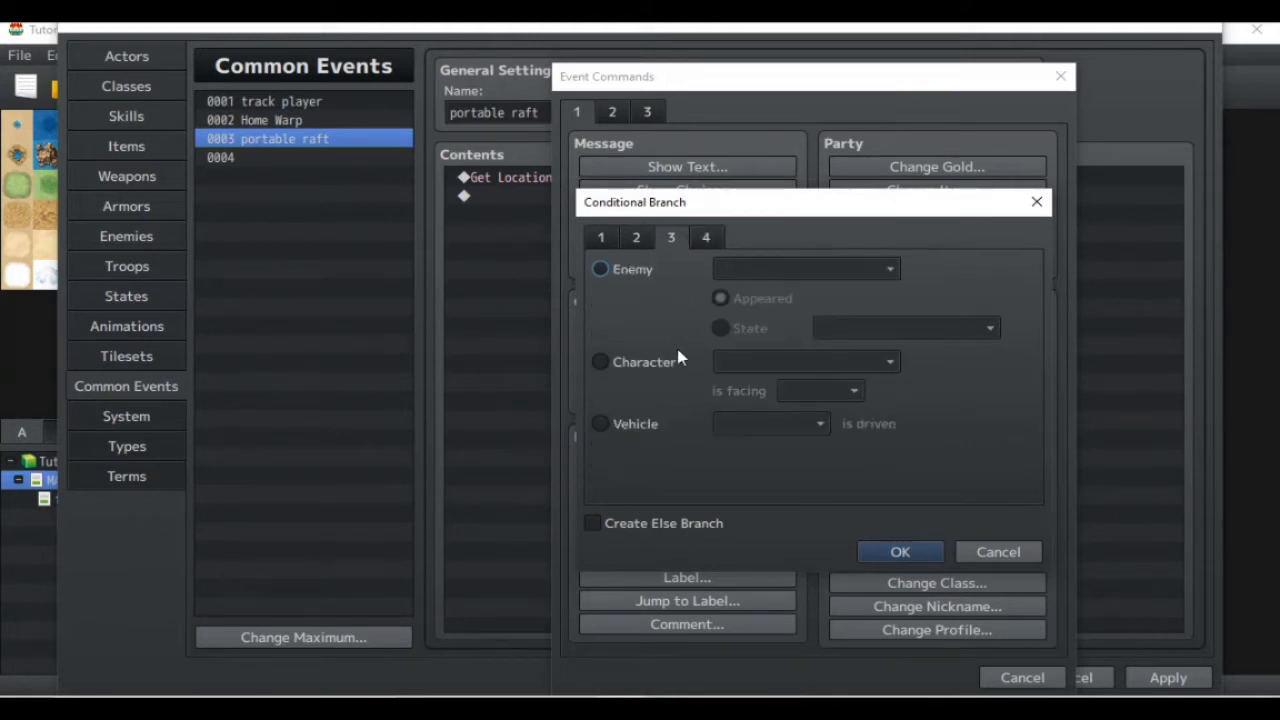
left_click(650, 362)
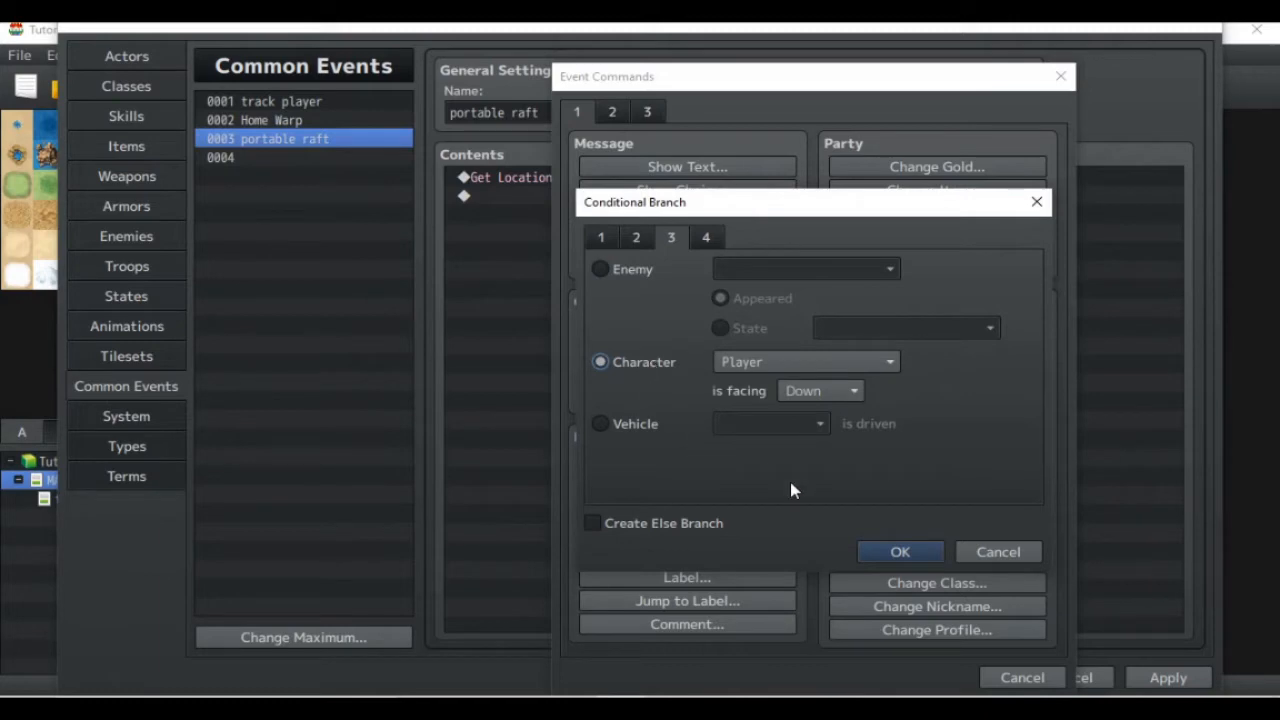
left_click(896, 552)
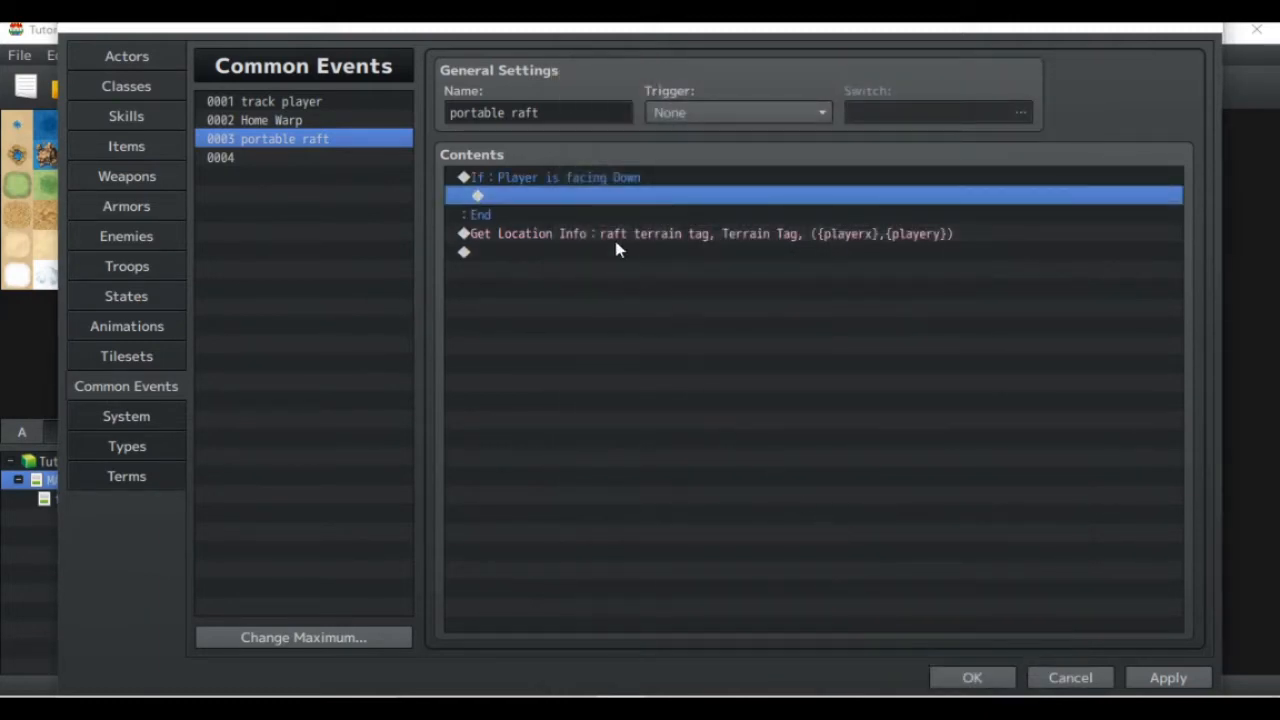
Step: Add a Control Variables command inside the facing Down branch, setting variable 0005 playery2 to the constant 0
left_click(575, 178)
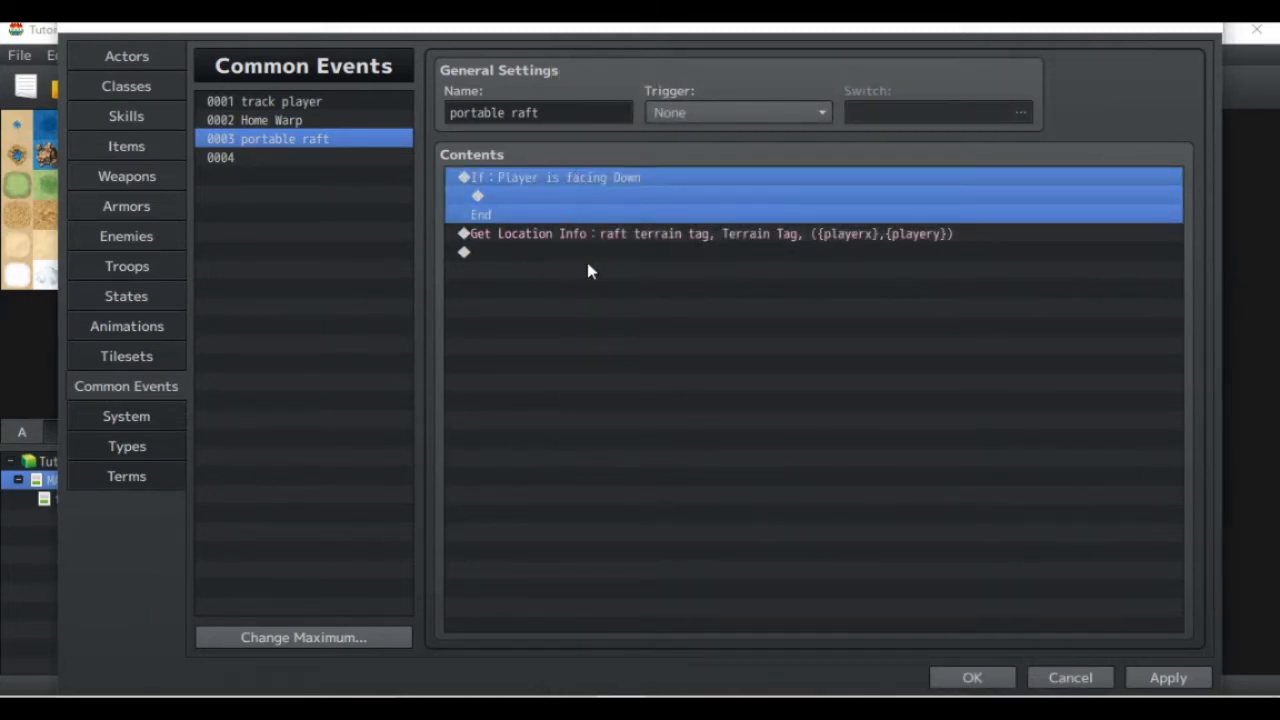
right_click(578, 178)
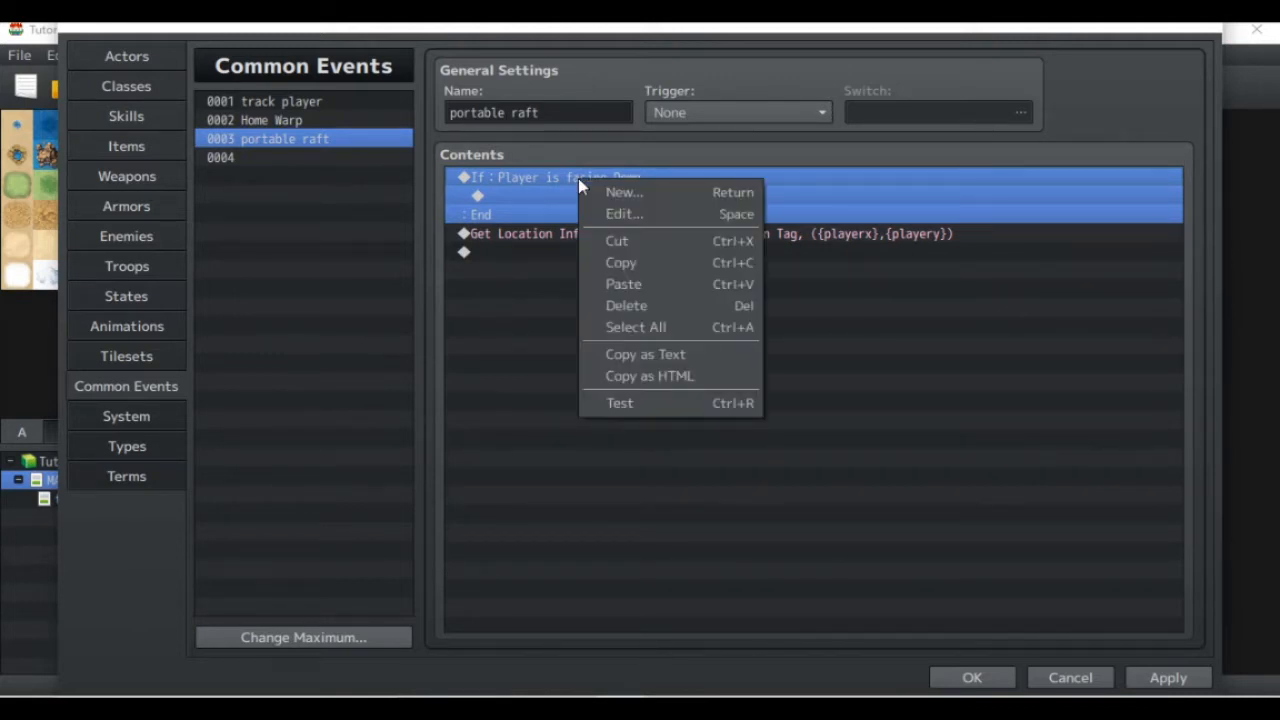
left_click(527, 198)
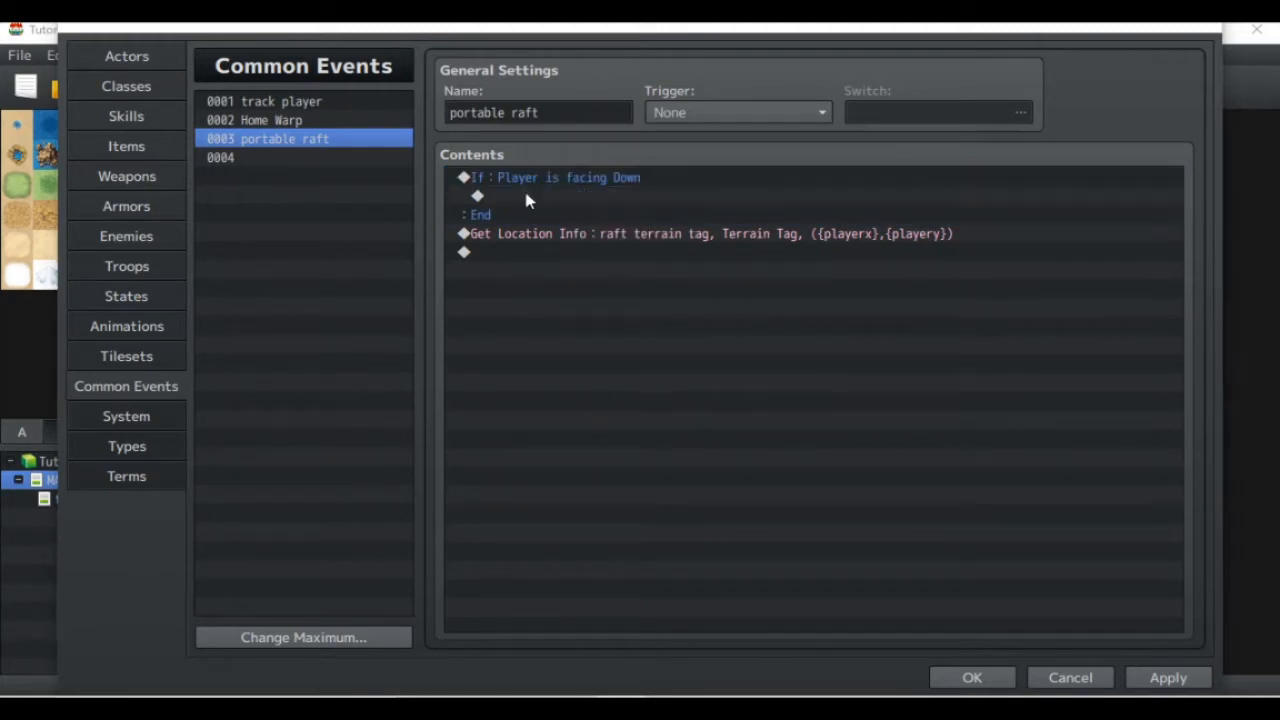
double_click(527, 198)
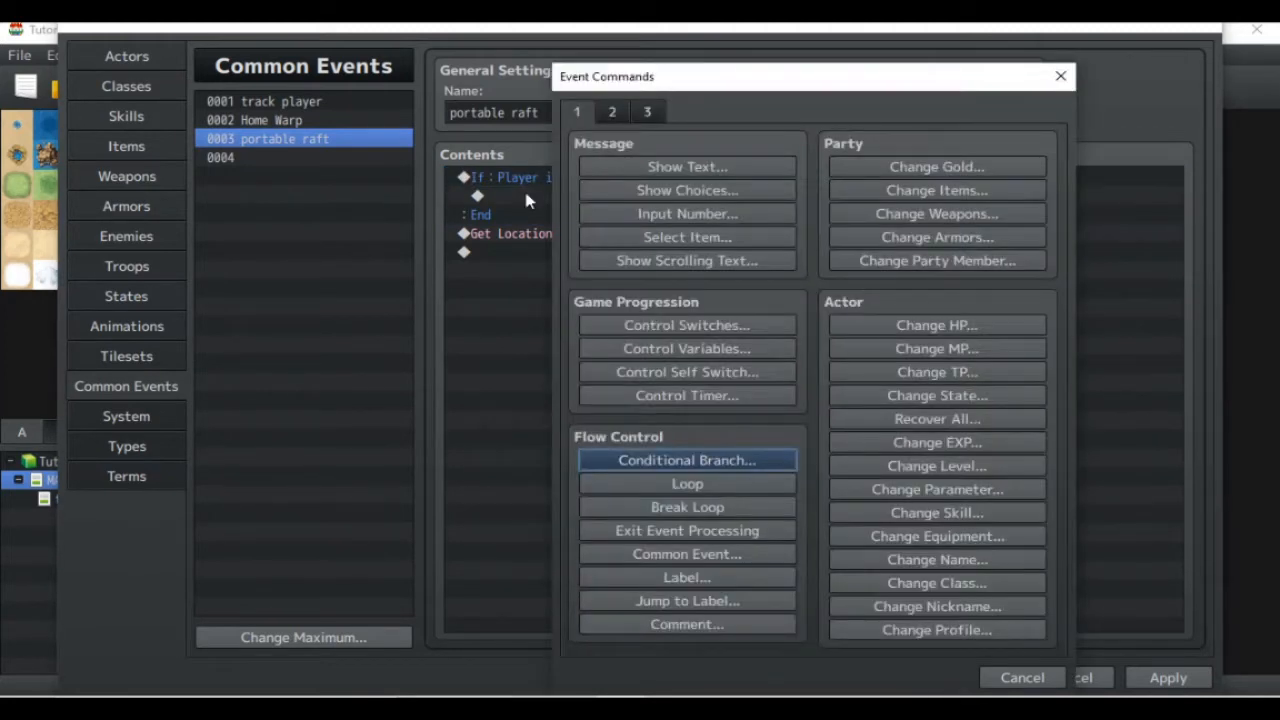
left_click(741, 348)
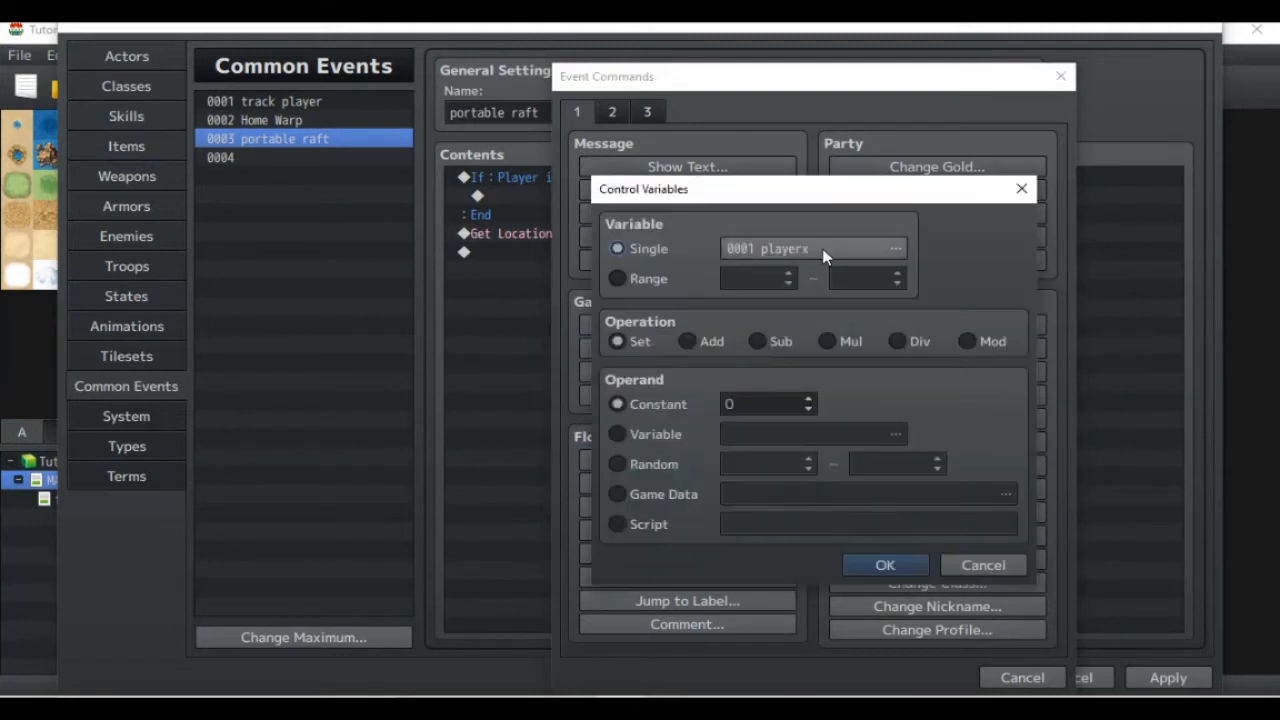
left_click(823, 256)
left_click(853, 240)
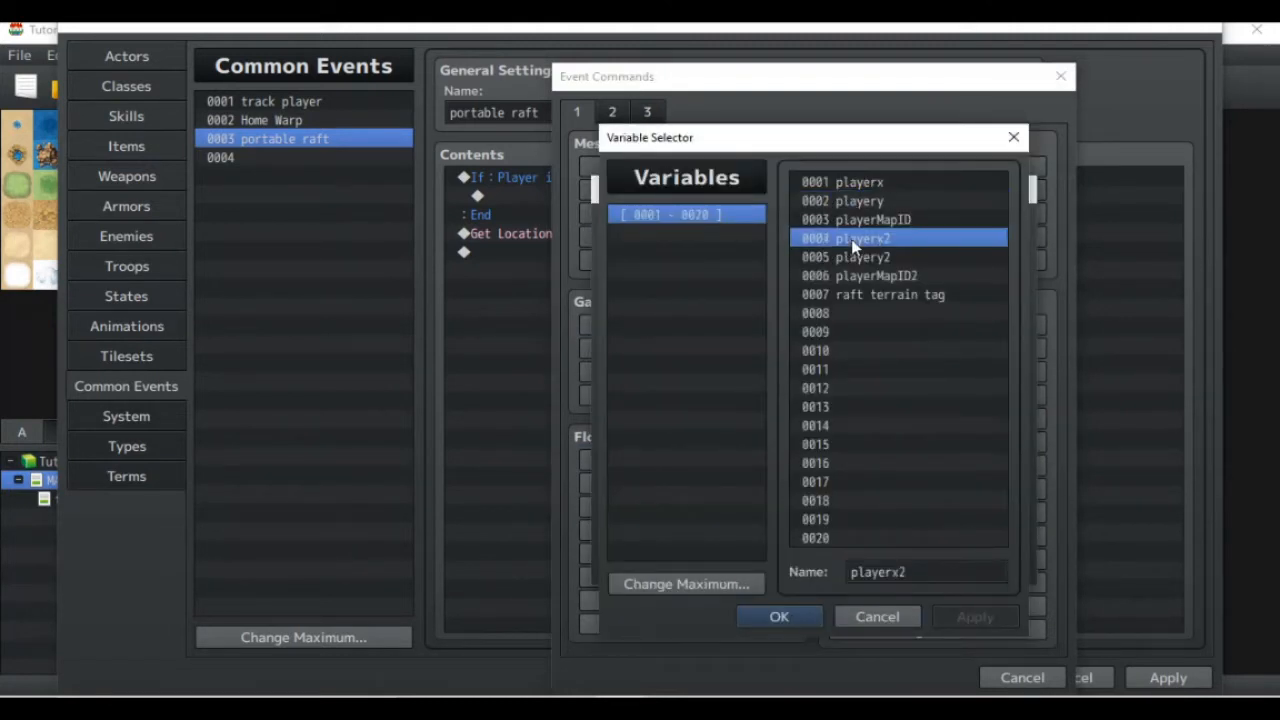
left_click(857, 258)
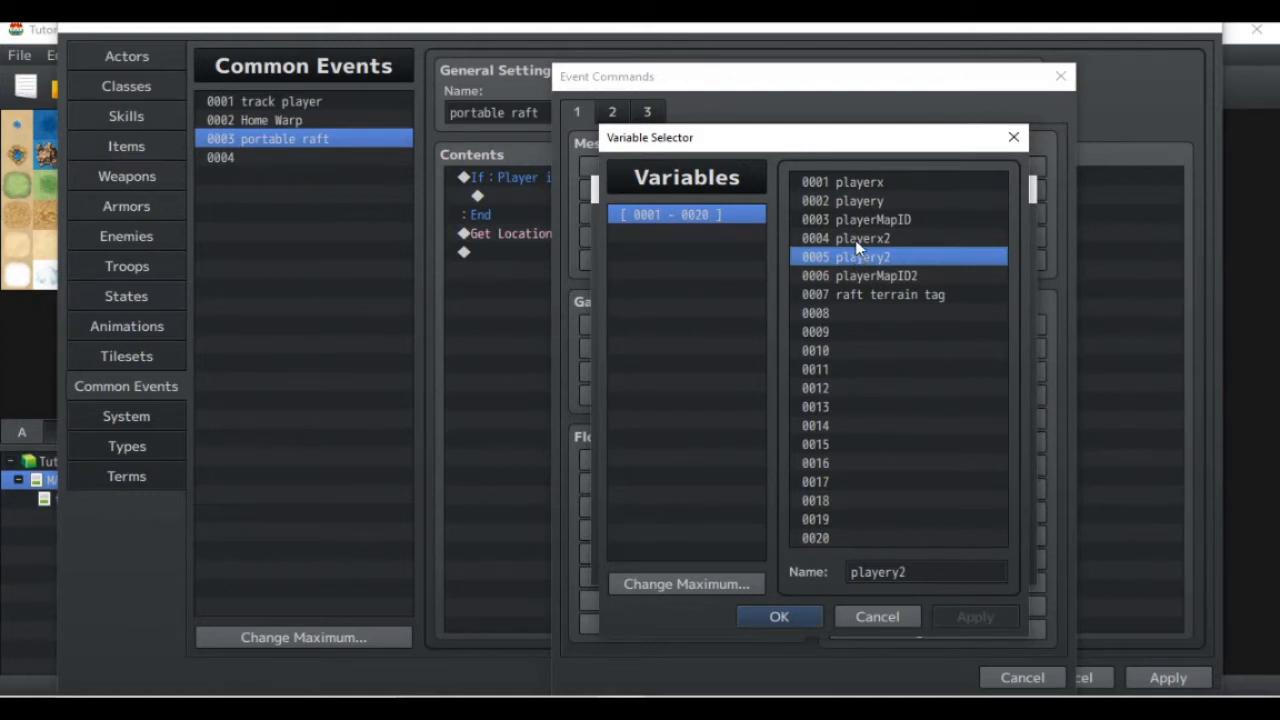
left_click(857, 244)
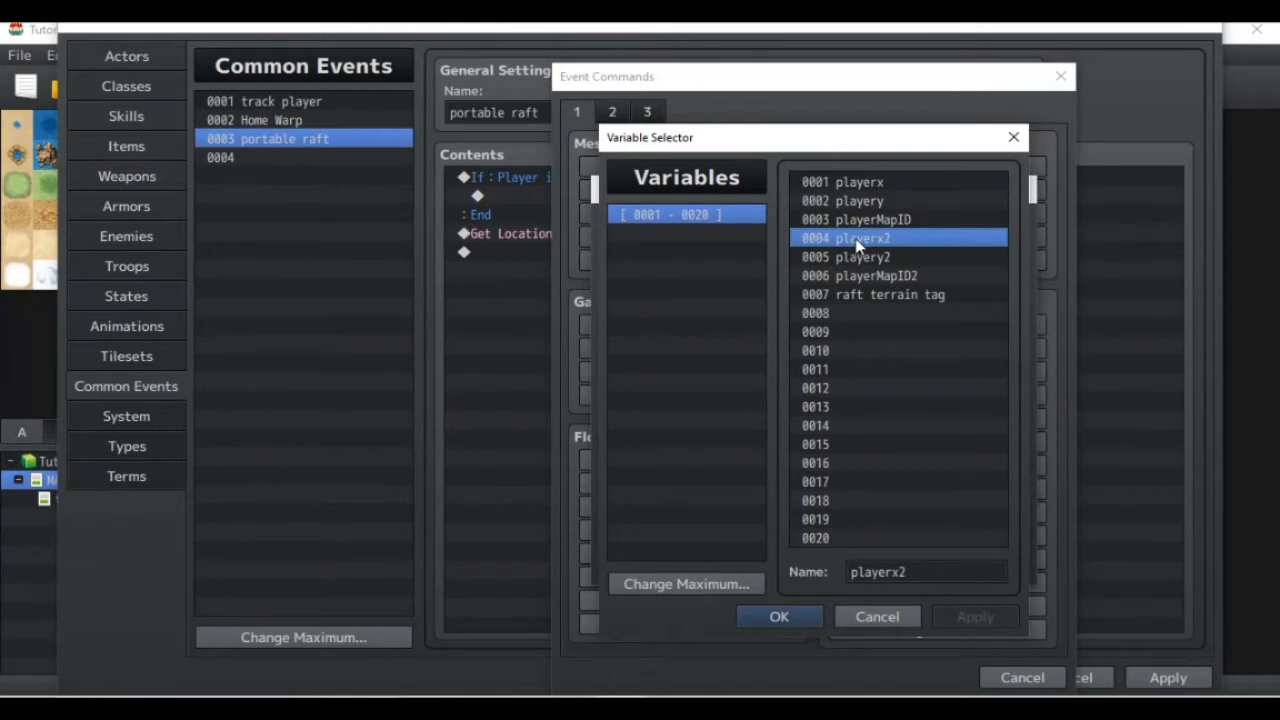
double_click(854, 257)
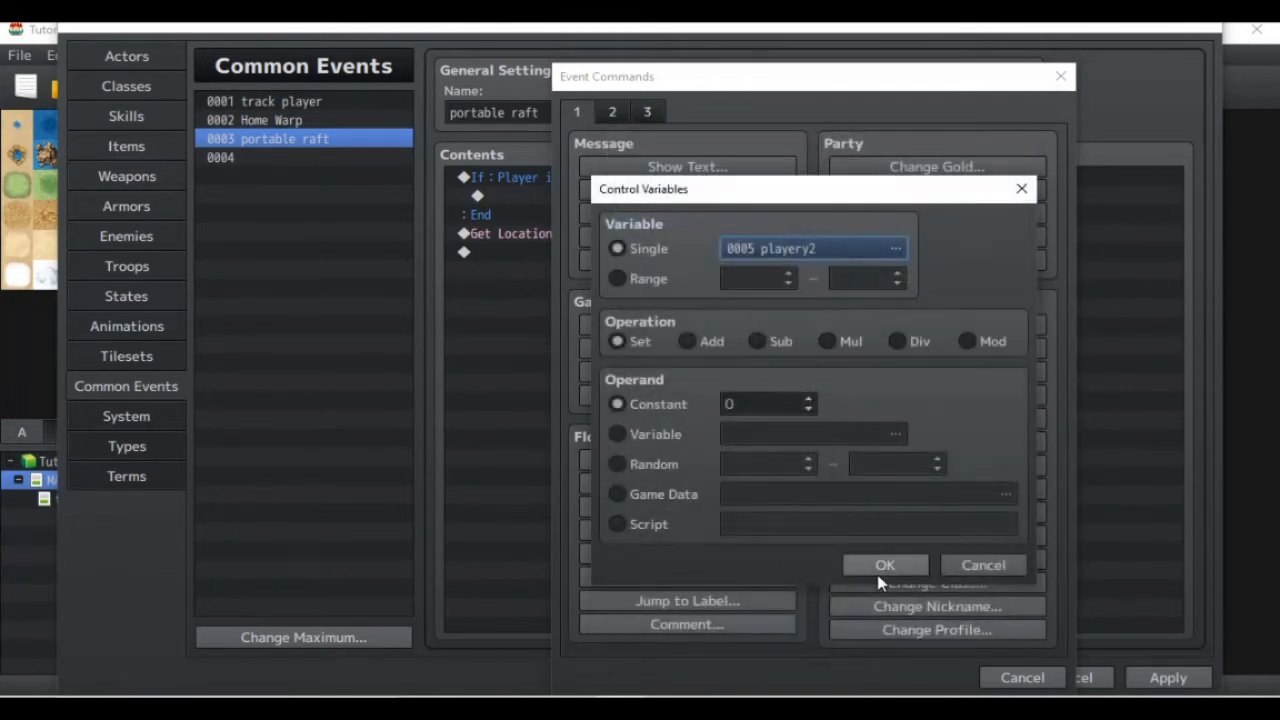
left_click(886, 566)
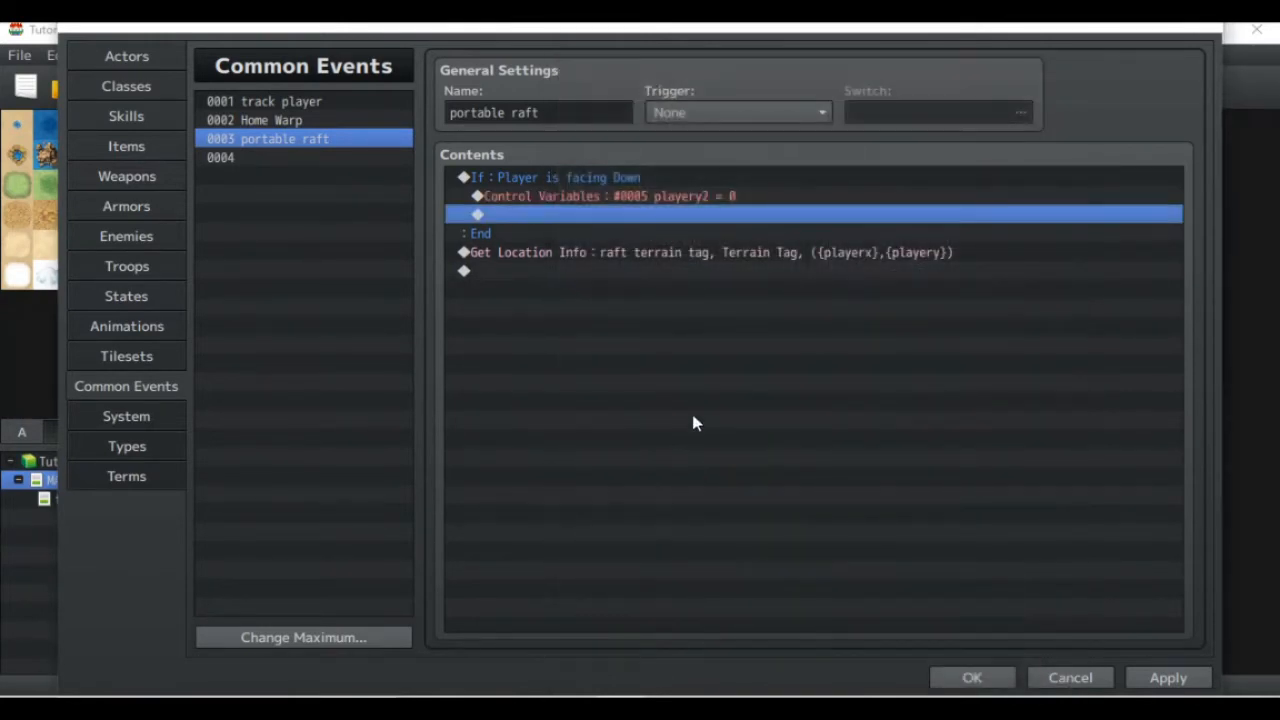
Step: Change the playery2 command inside the branch to add the constant 1
left_click(578, 198)
double_click(578, 198)
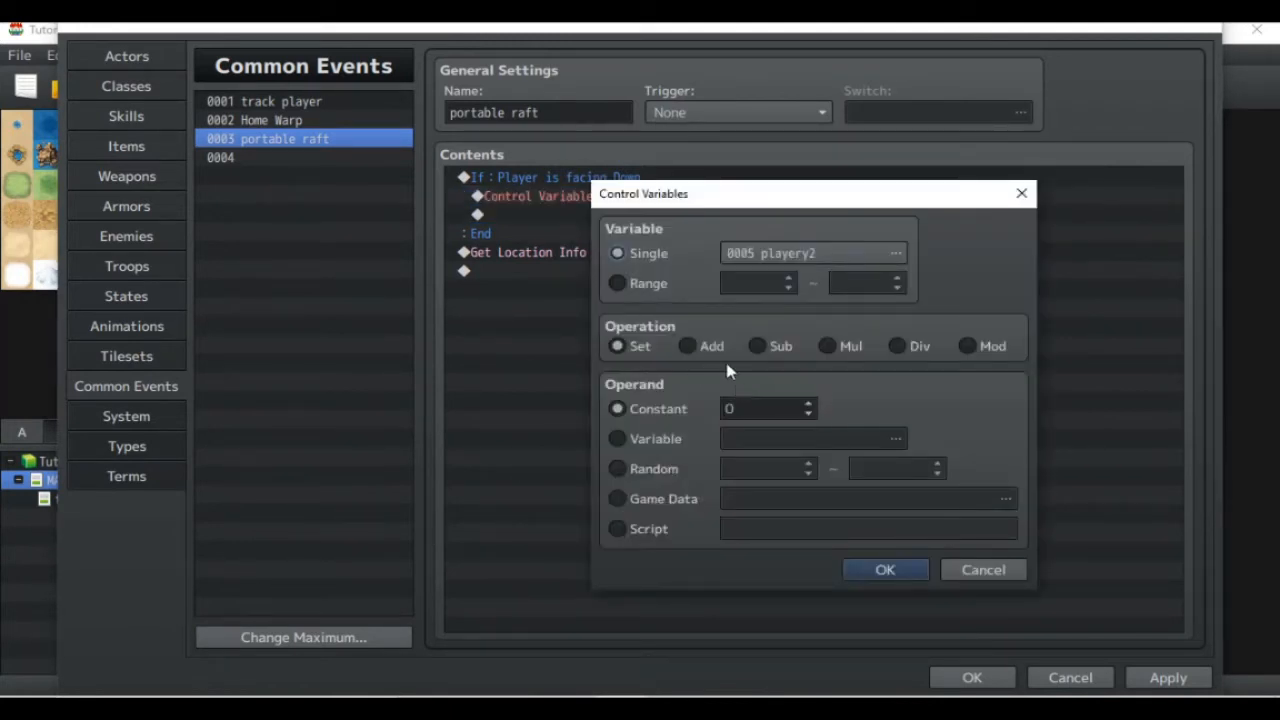
left_click(700, 346)
left_click(808, 403)
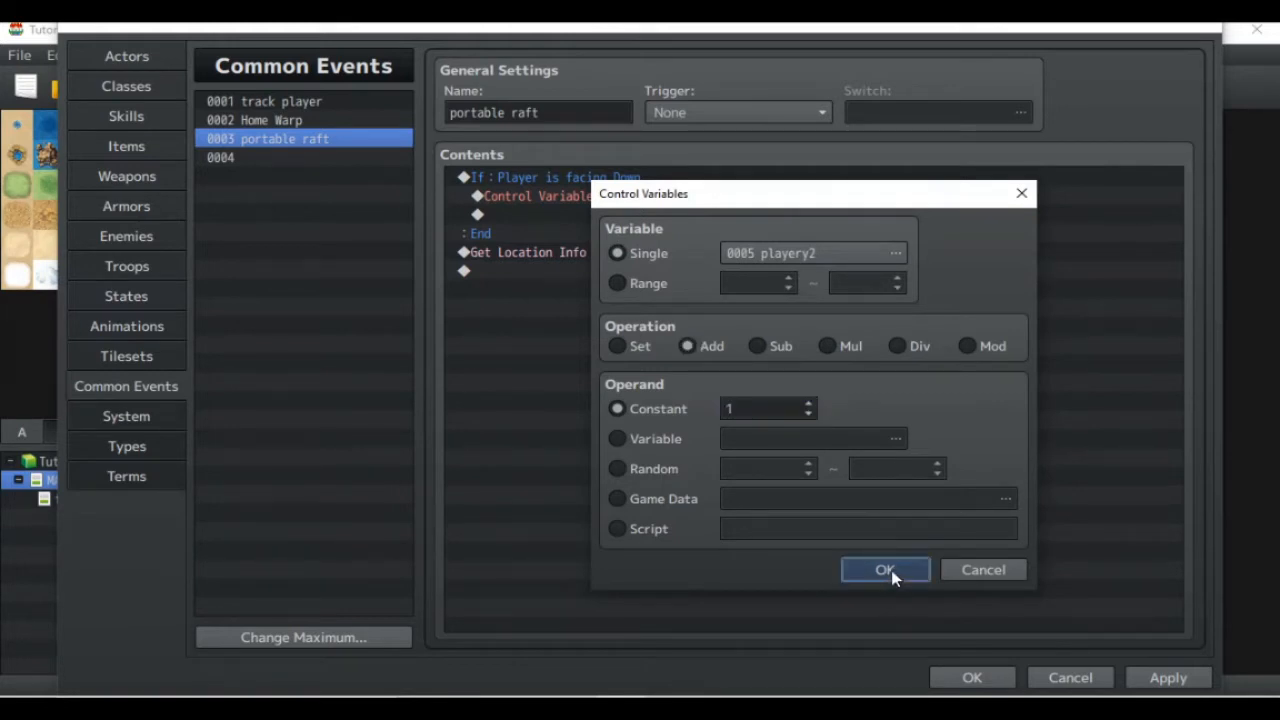
left_click(884, 570)
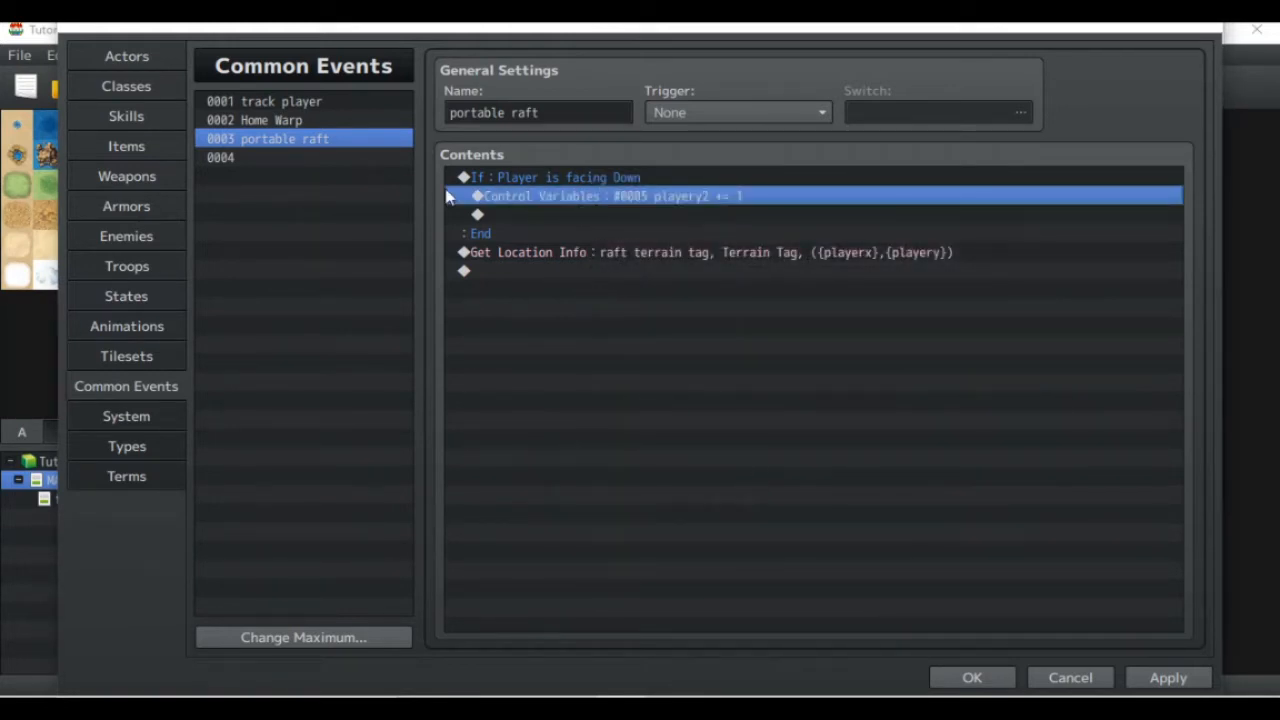
Step: Check the track player common event, and copy portable raft's playery2 command to above its conditional branch
left_click(306, 106)
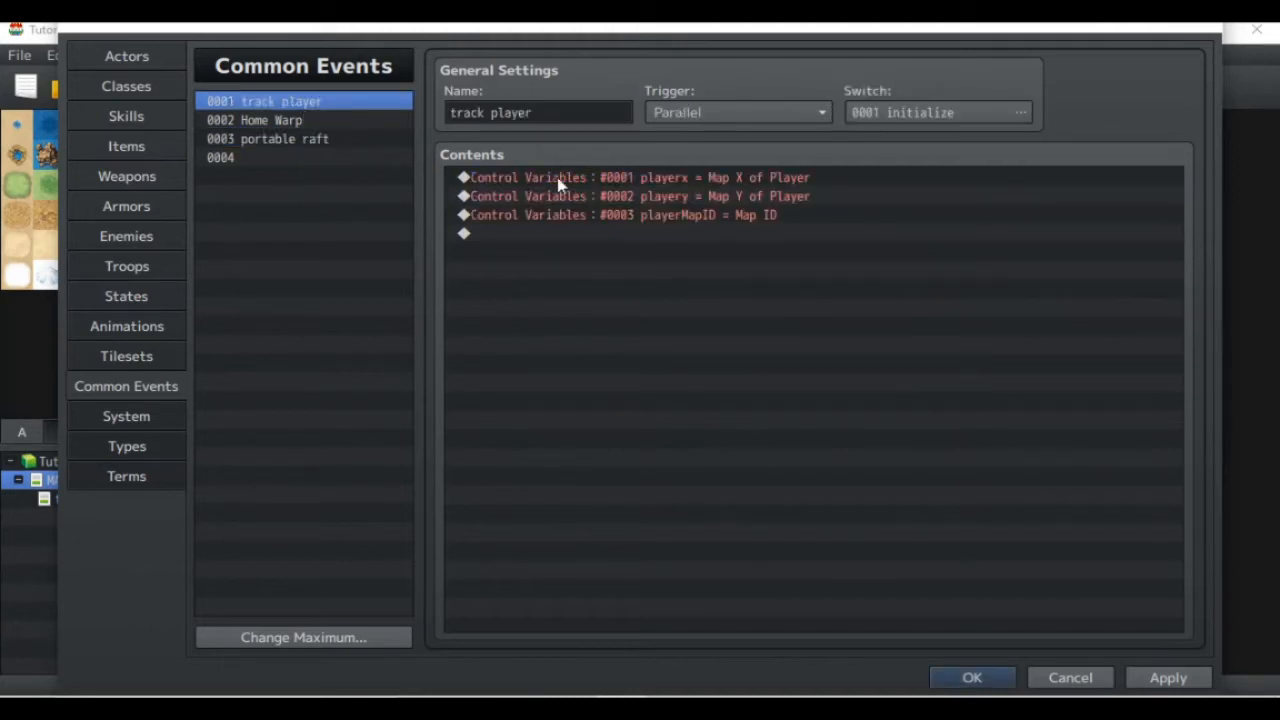
left_click(320, 141)
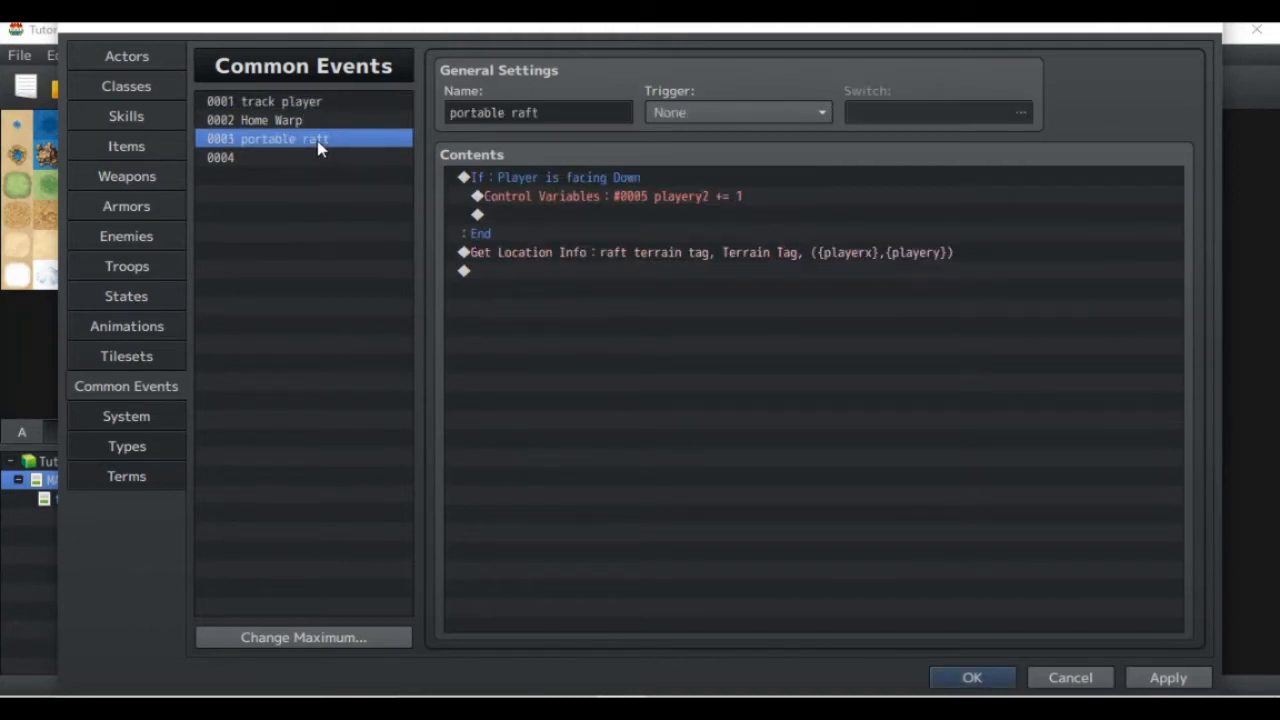
left_click(646, 203)
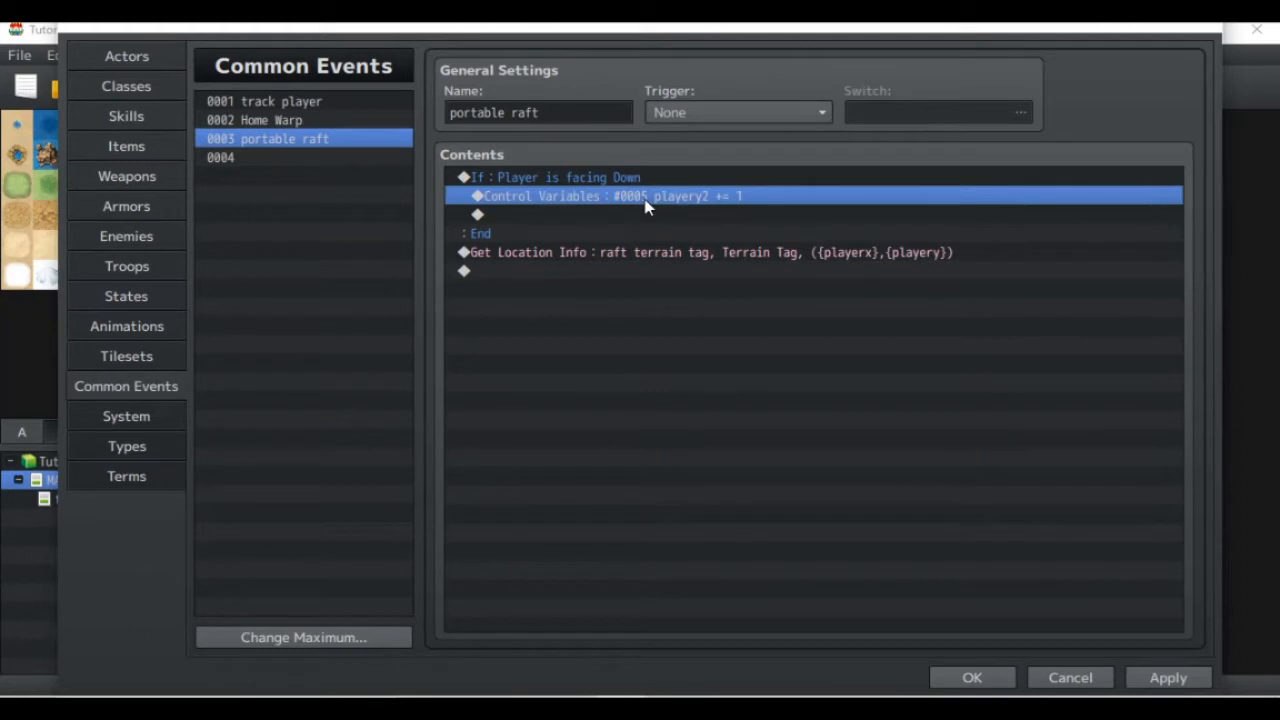
left_click(607, 180)
key("ctrl+v")
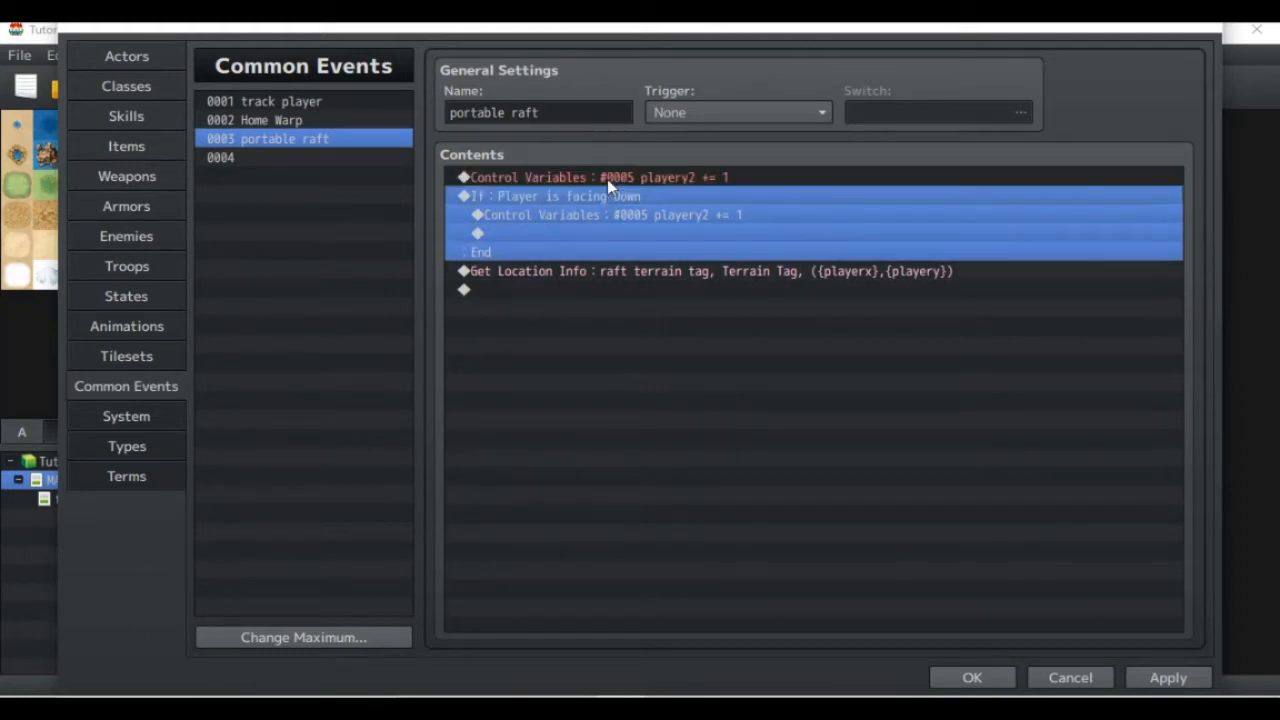
Step: Change the playery2 command above the conditional branch to add the variable 0002 playery
double_click(607, 179)
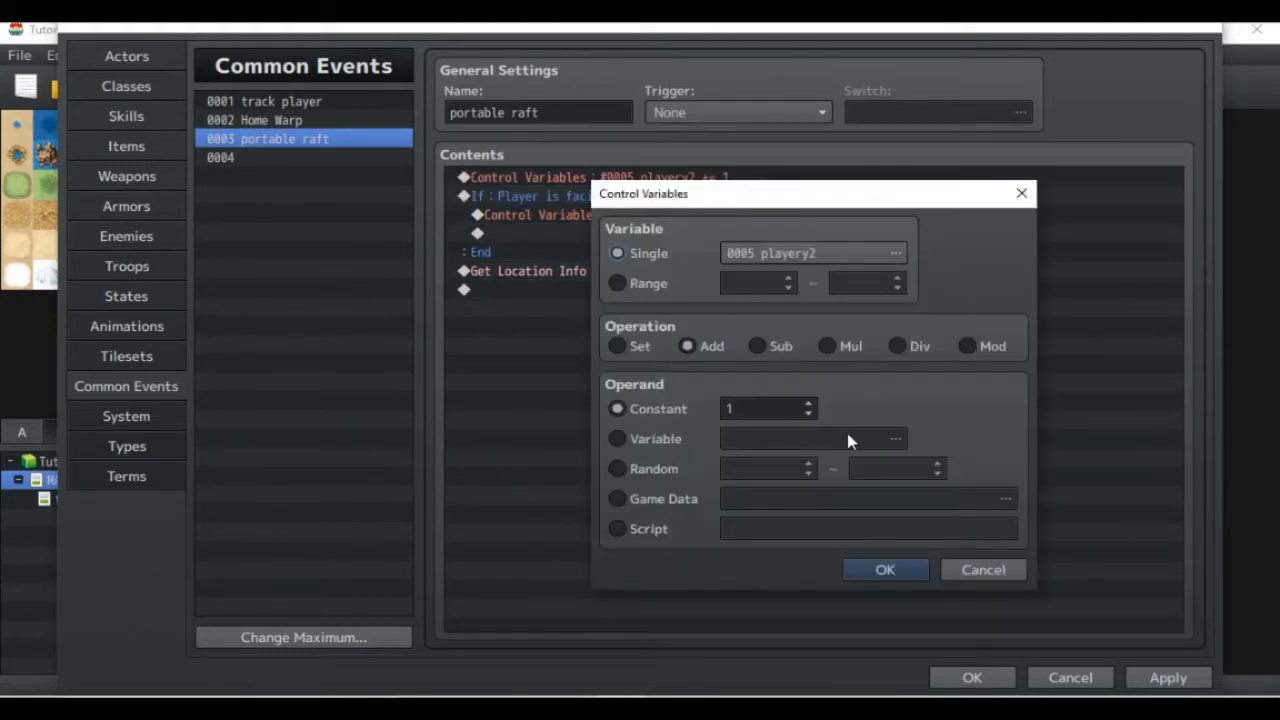
left_click(667, 503)
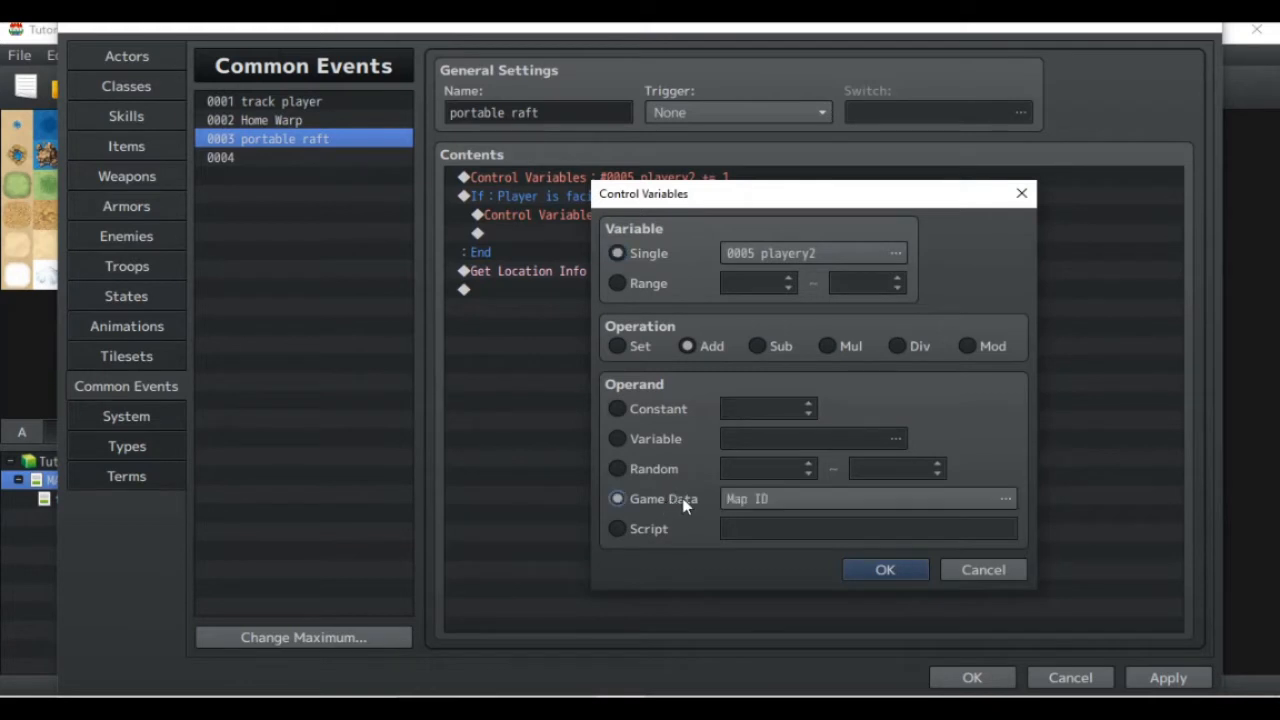
left_click(829, 508)
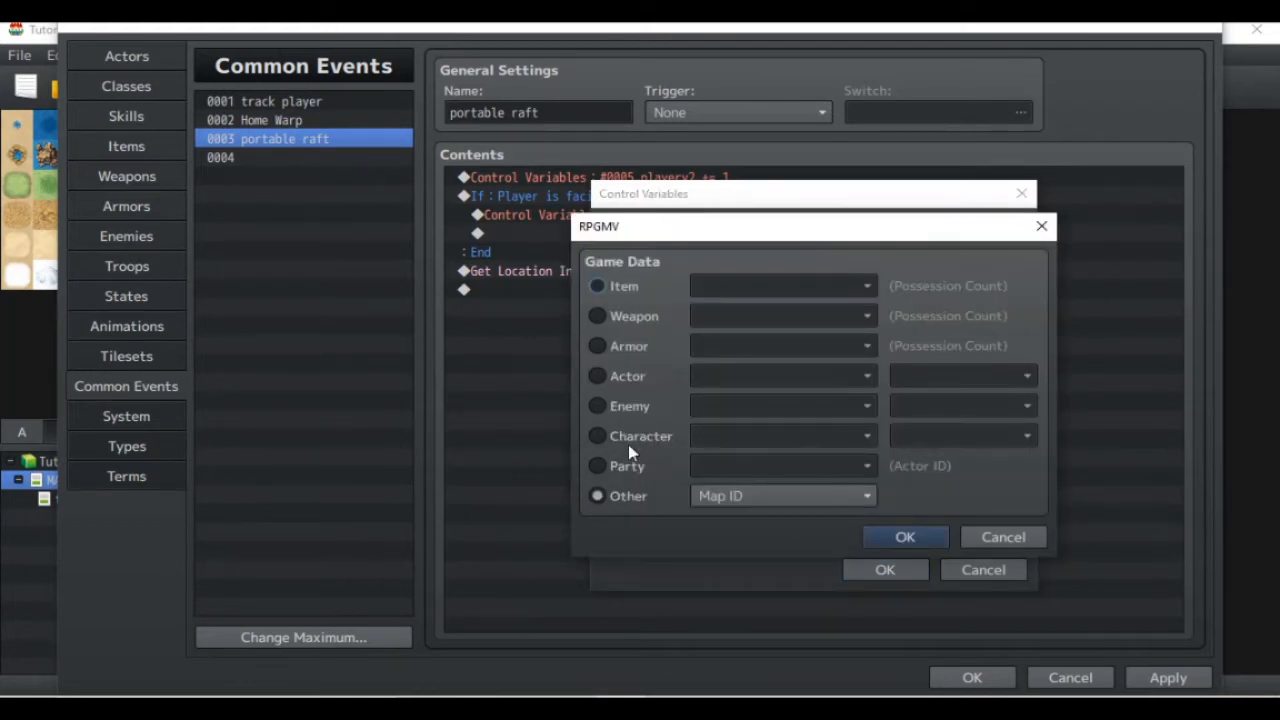
left_click(1004, 538)
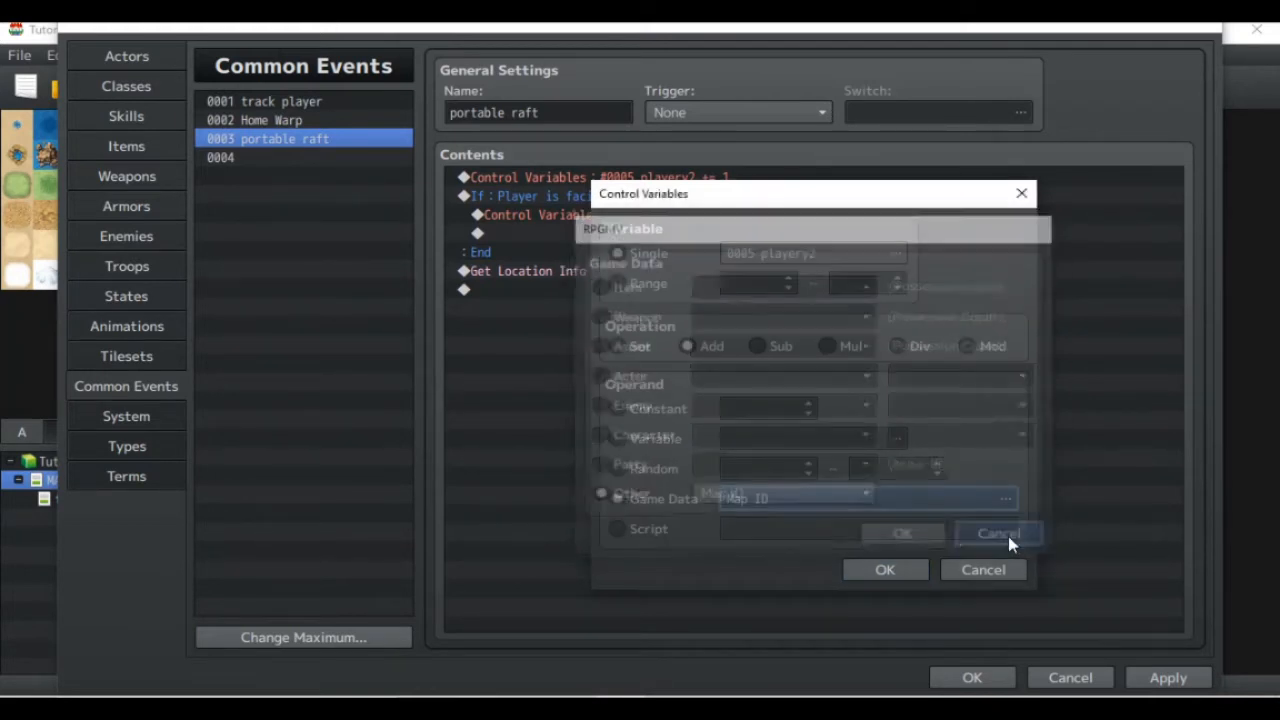
left_click(655, 440)
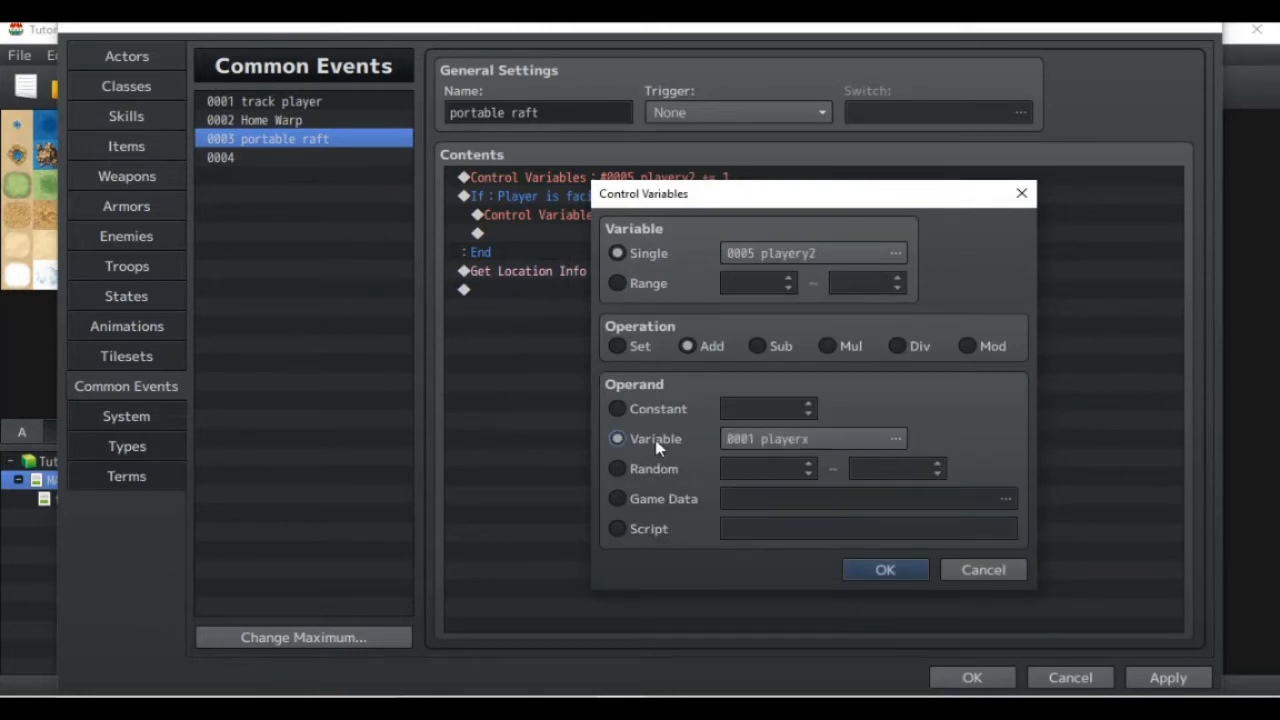
left_click(818, 445)
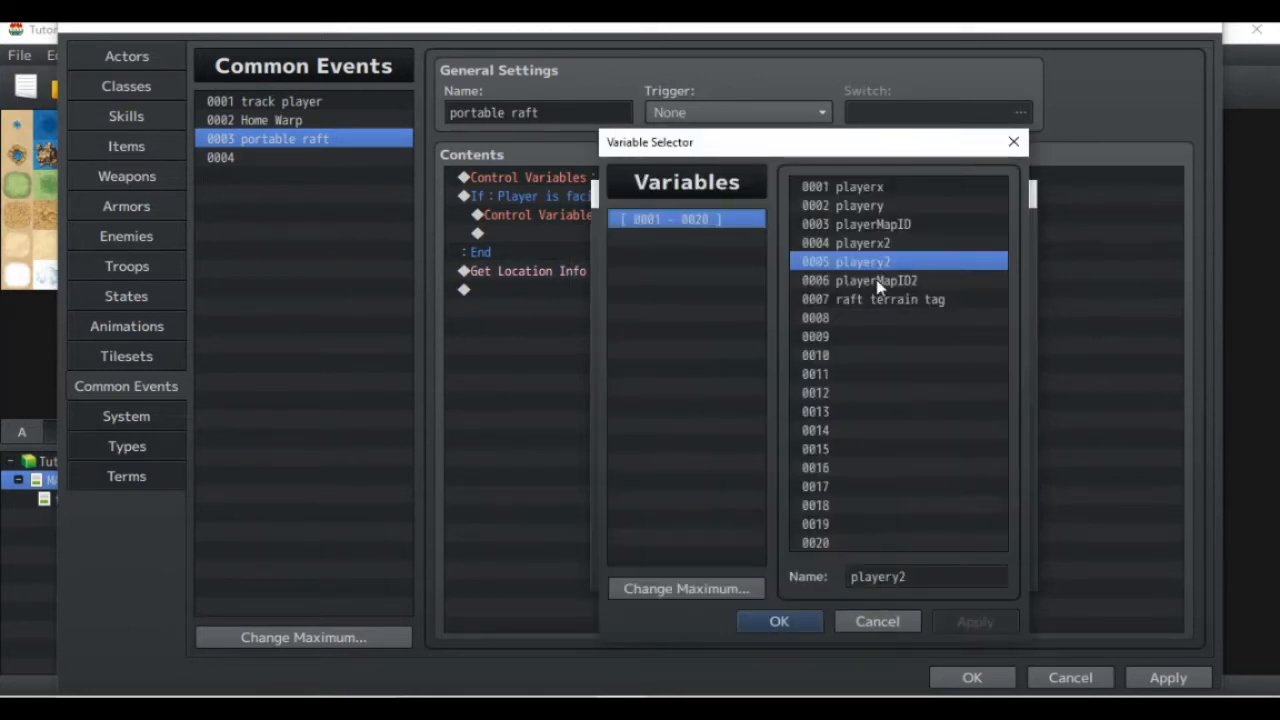
left_click(845, 208)
double_click(845, 207)
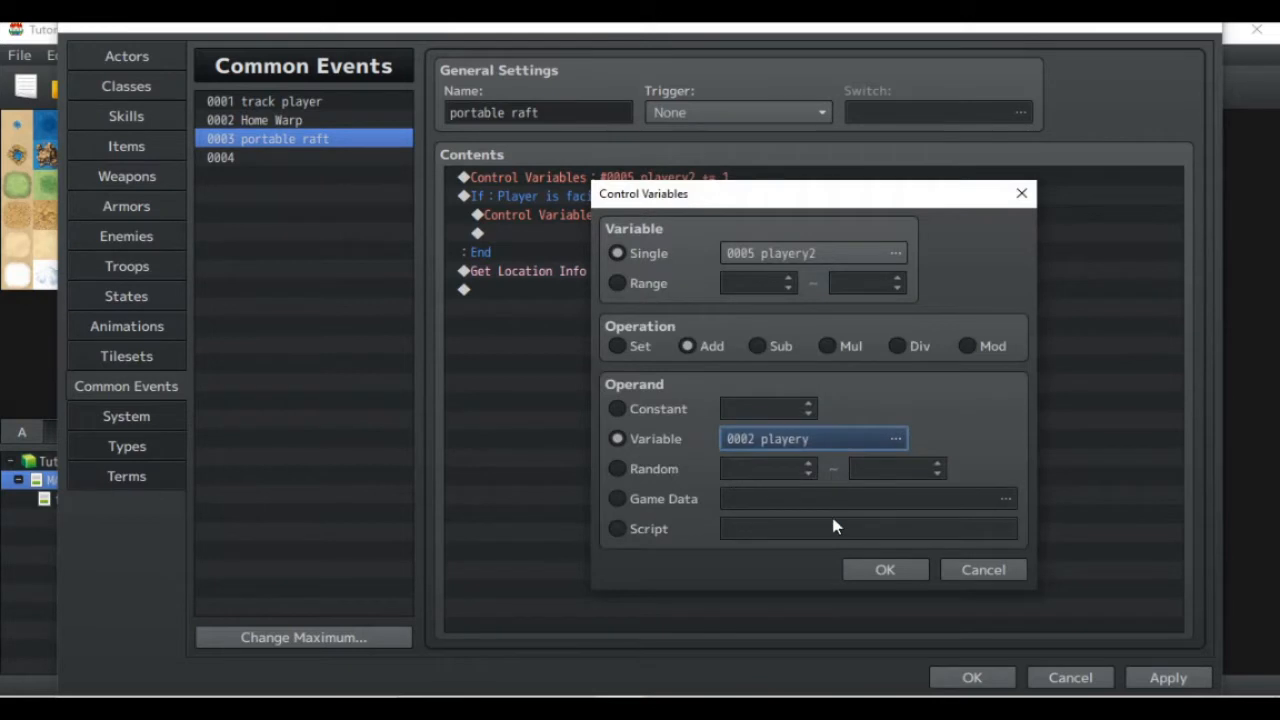
left_click(872, 569)
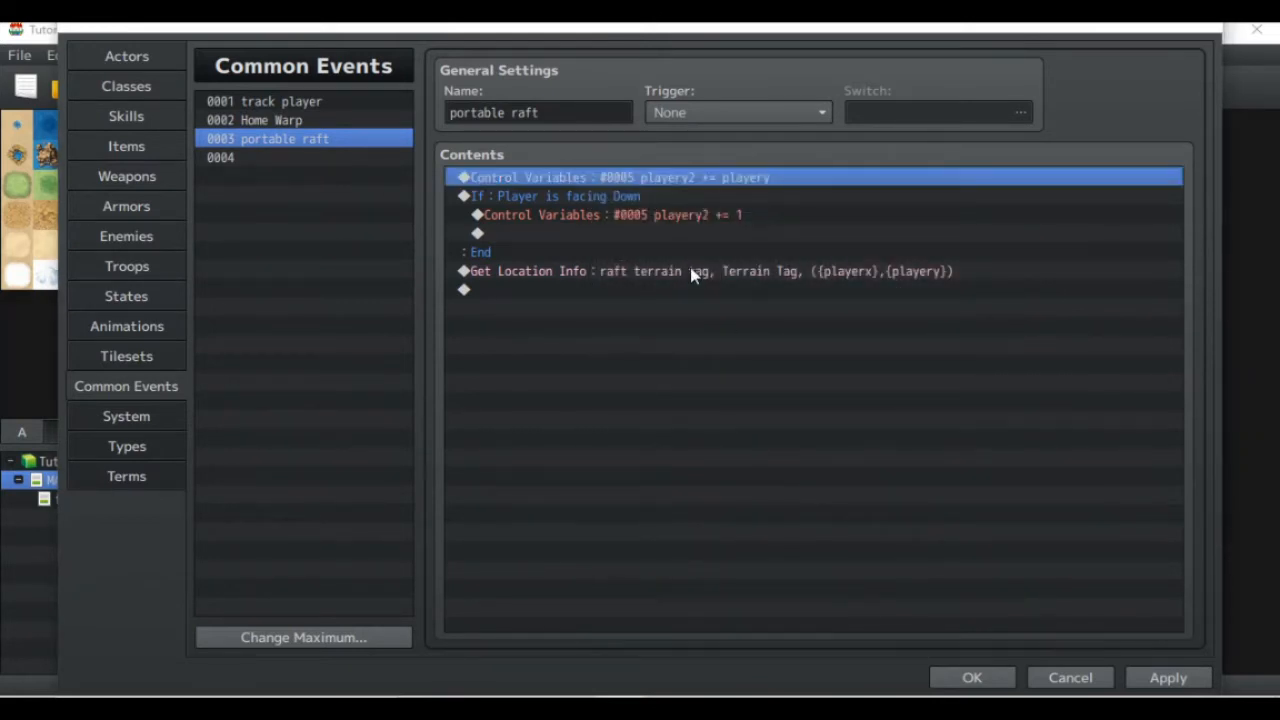
Step: Duplicate the Control Variables command that adds playery to playery2, keeping both copies above the conditional branch
key("ctrl+c")
key("ctrl+v")
key("Return")
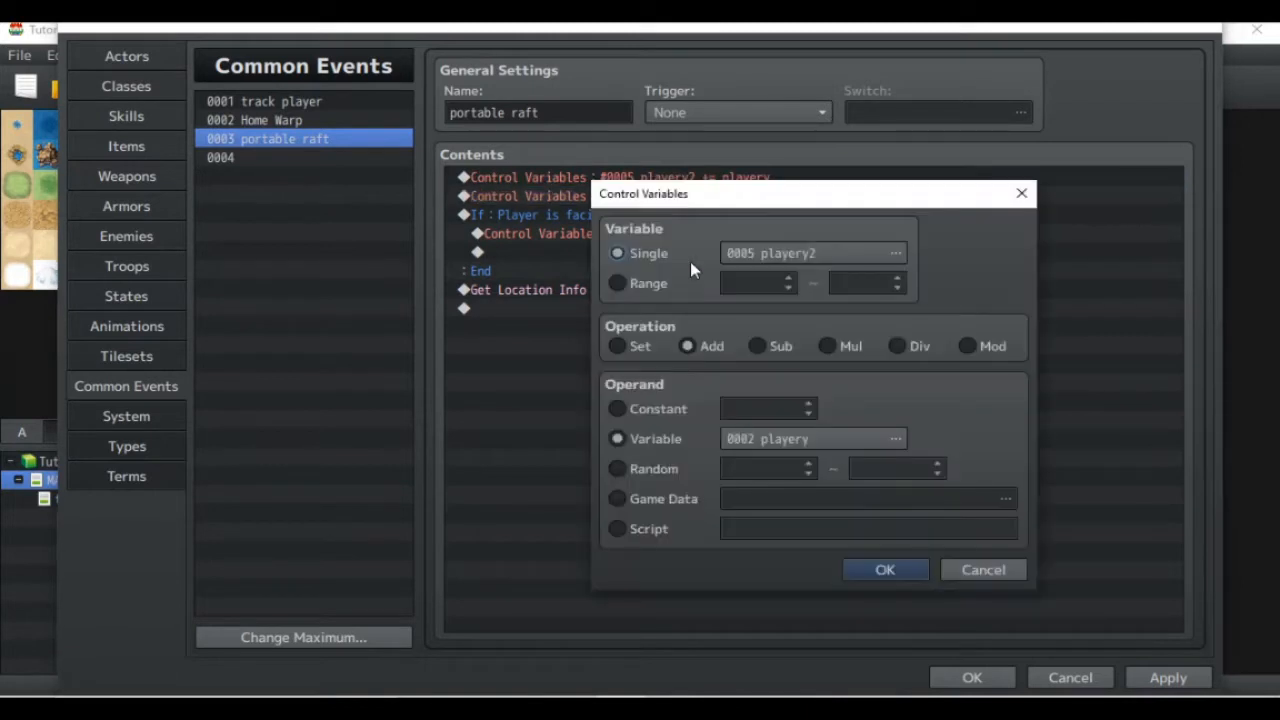
left_click(980, 568)
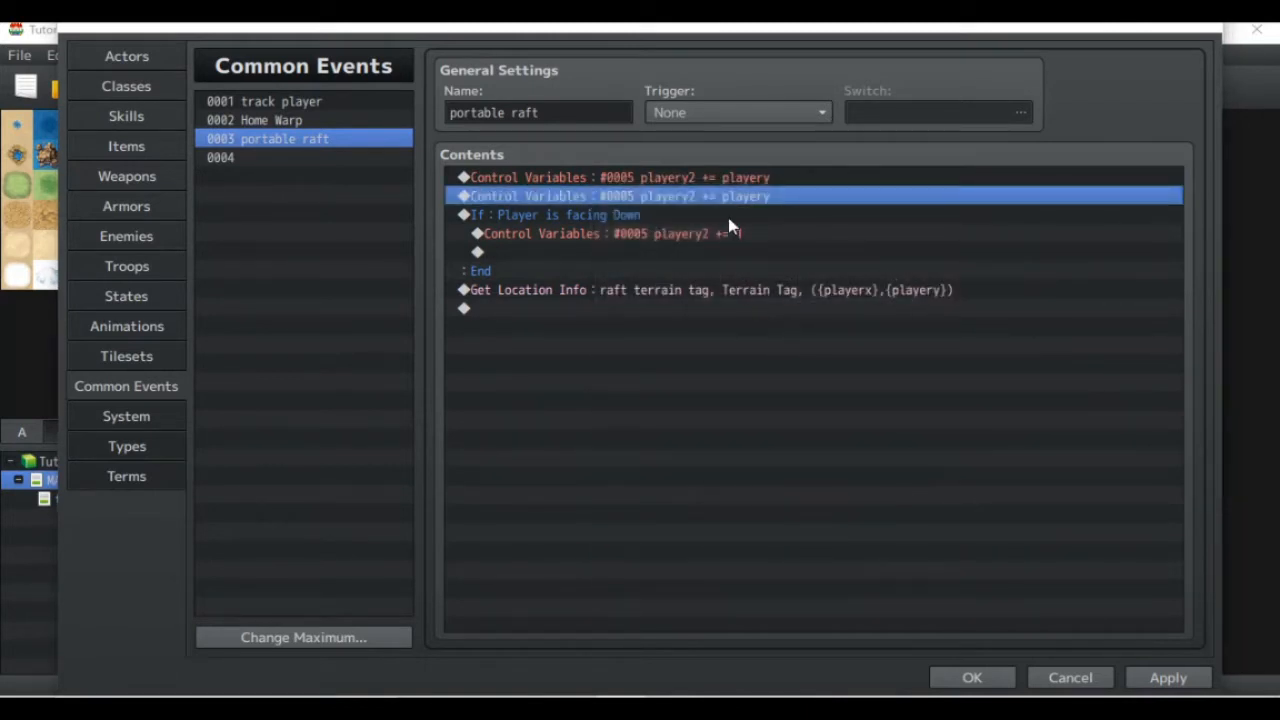
Step: Change the first of the two identical Control Variables commands to add variable 0001 playerx to 0004 playerx2
left_click(737, 177)
key("Return")
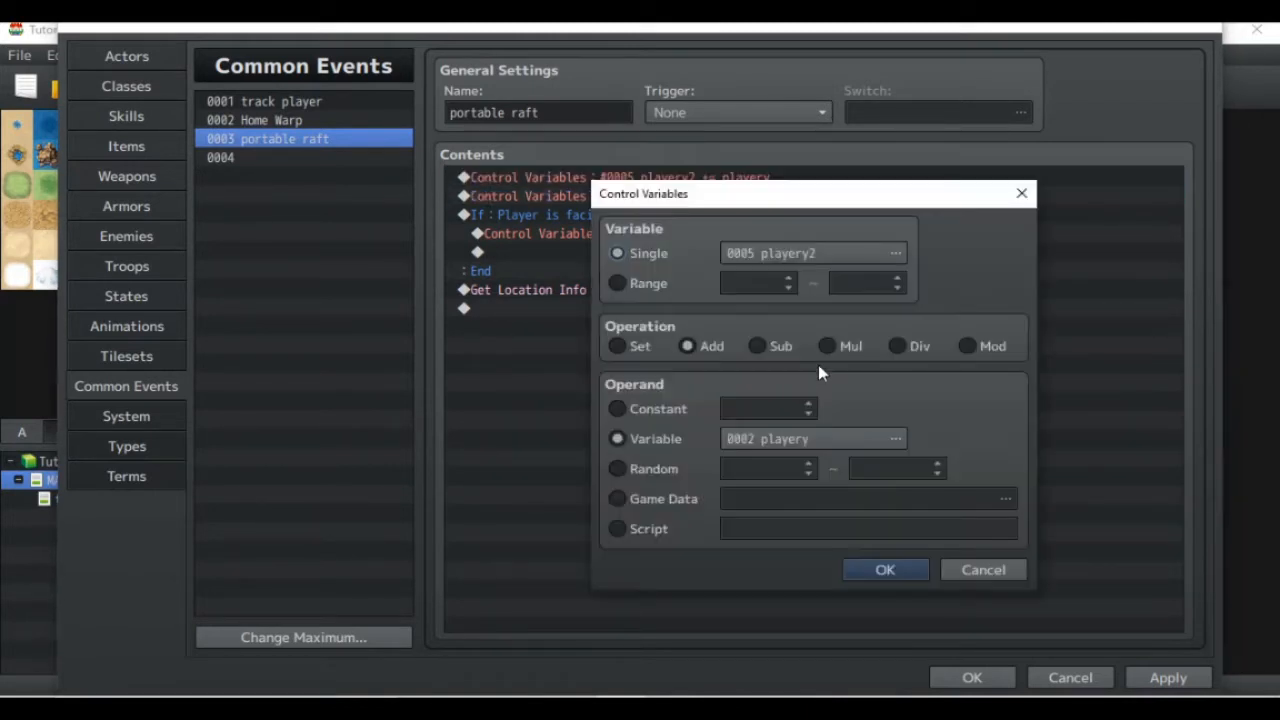
left_click(823, 254)
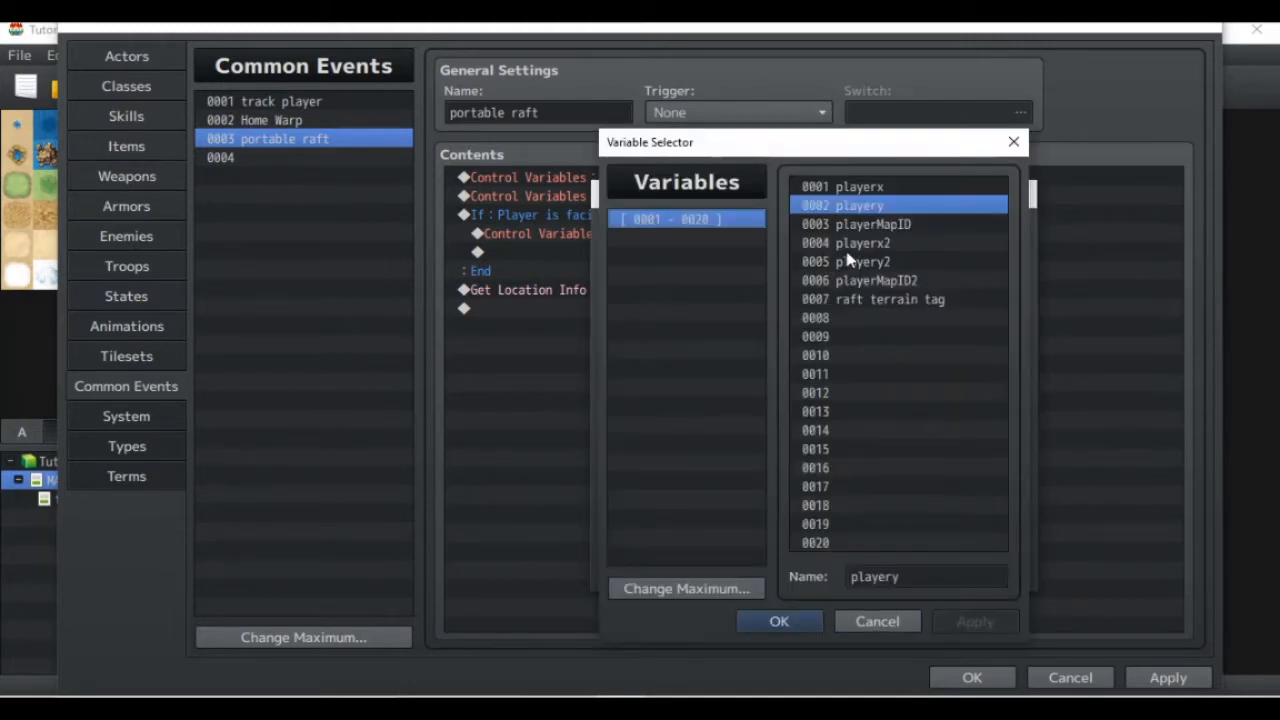
left_click(846, 247)
double_click(846, 250)
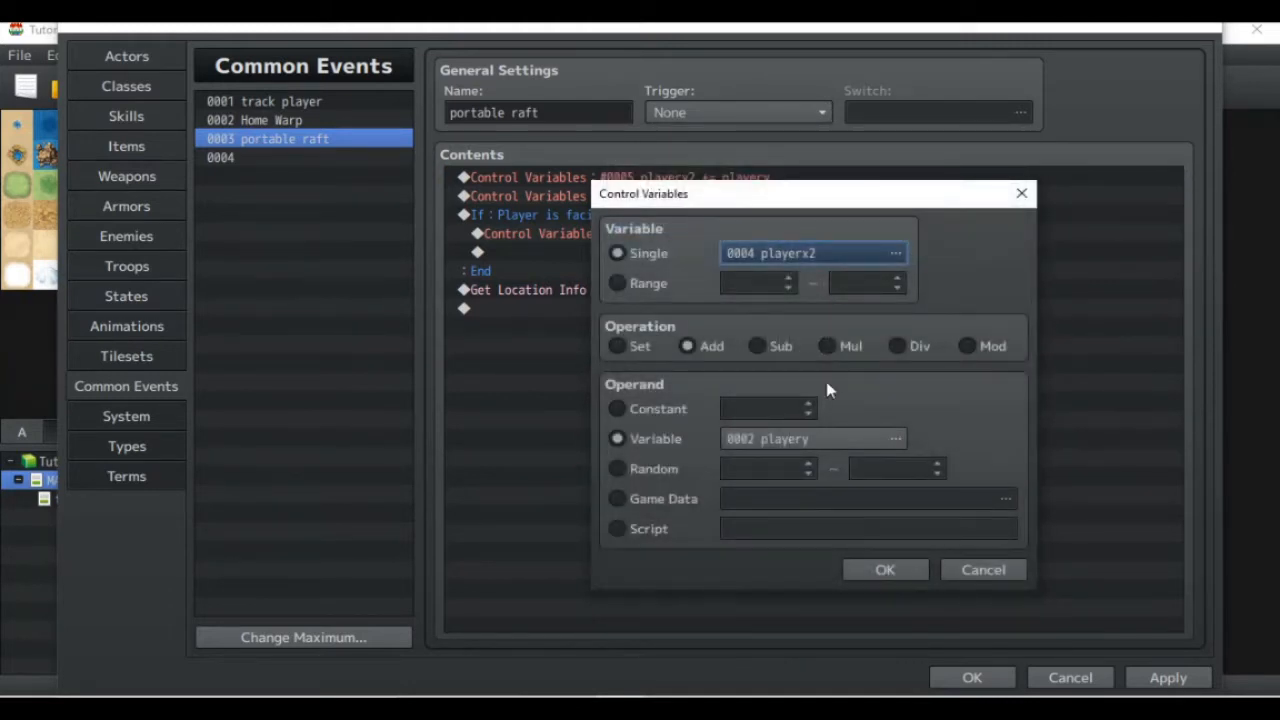
left_click(841, 441)
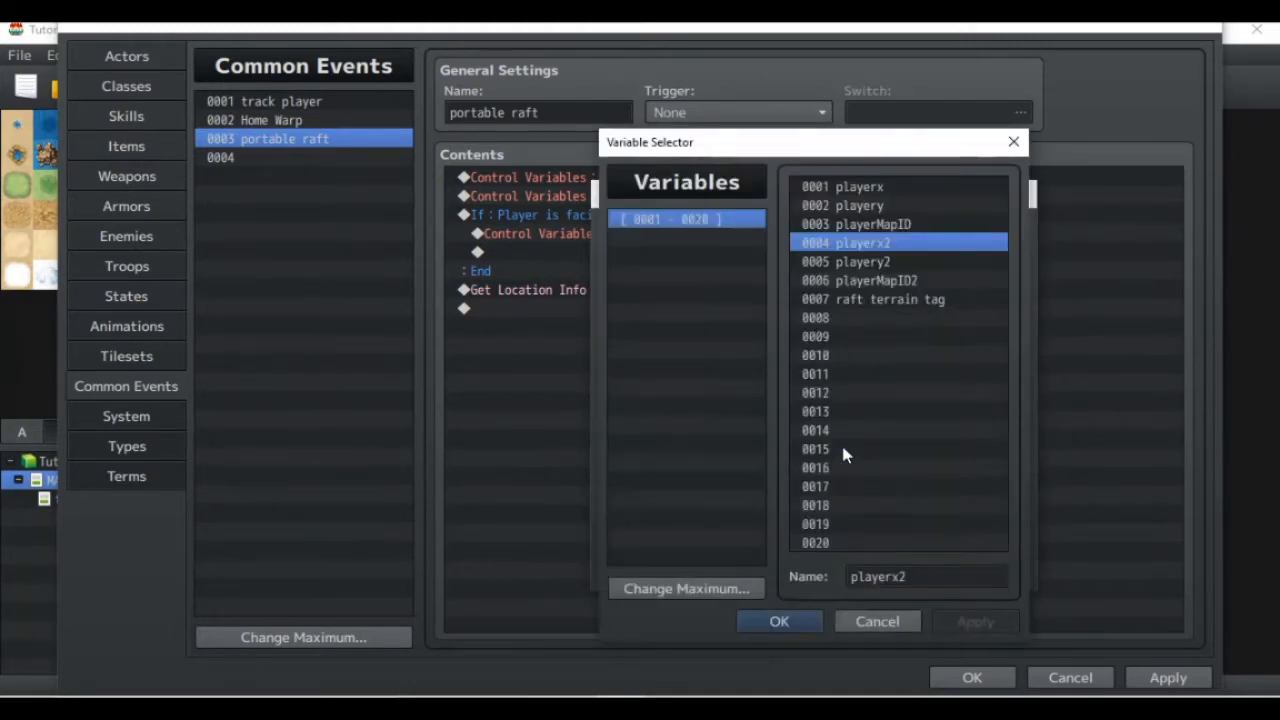
double_click(874, 189)
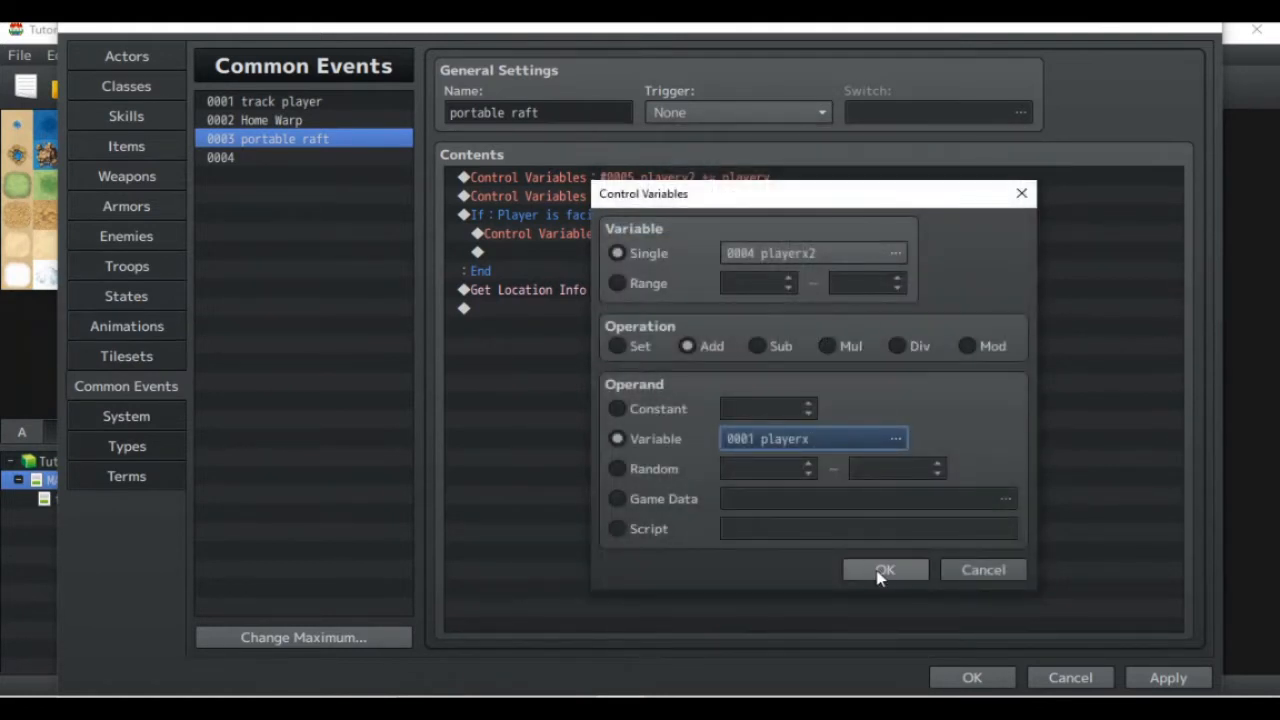
left_click(880, 570)
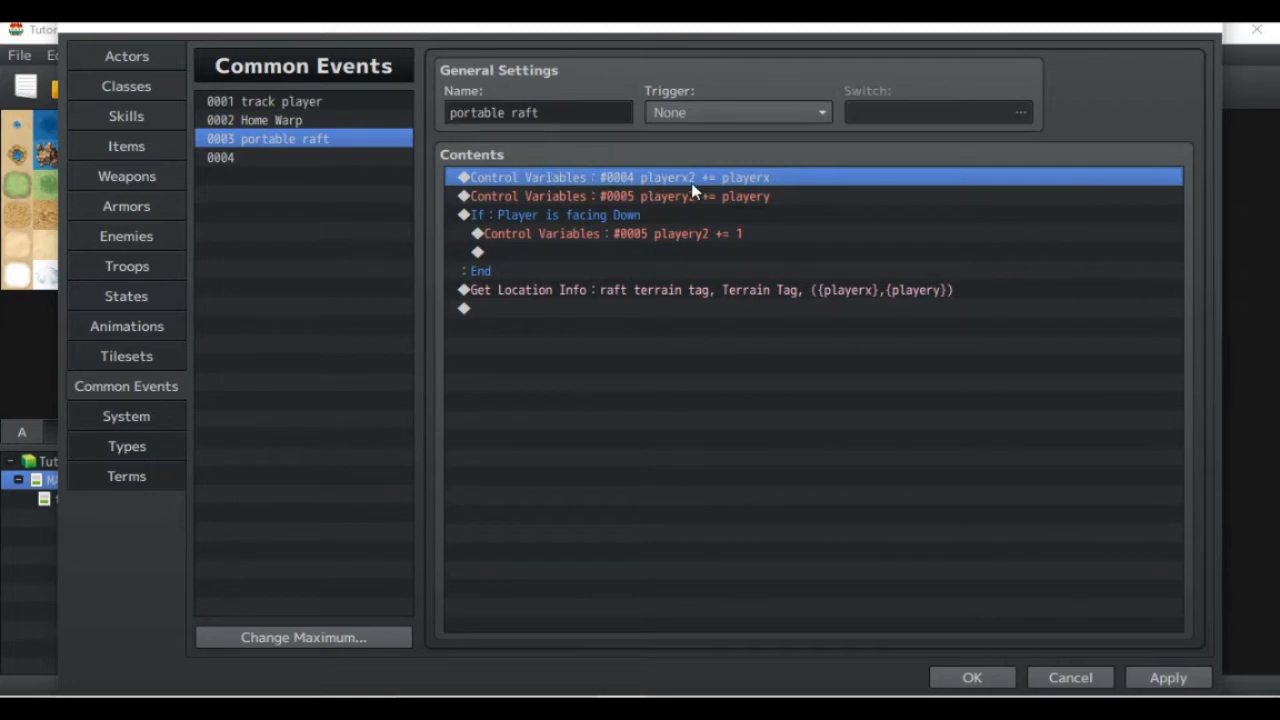
left_click(664, 201)
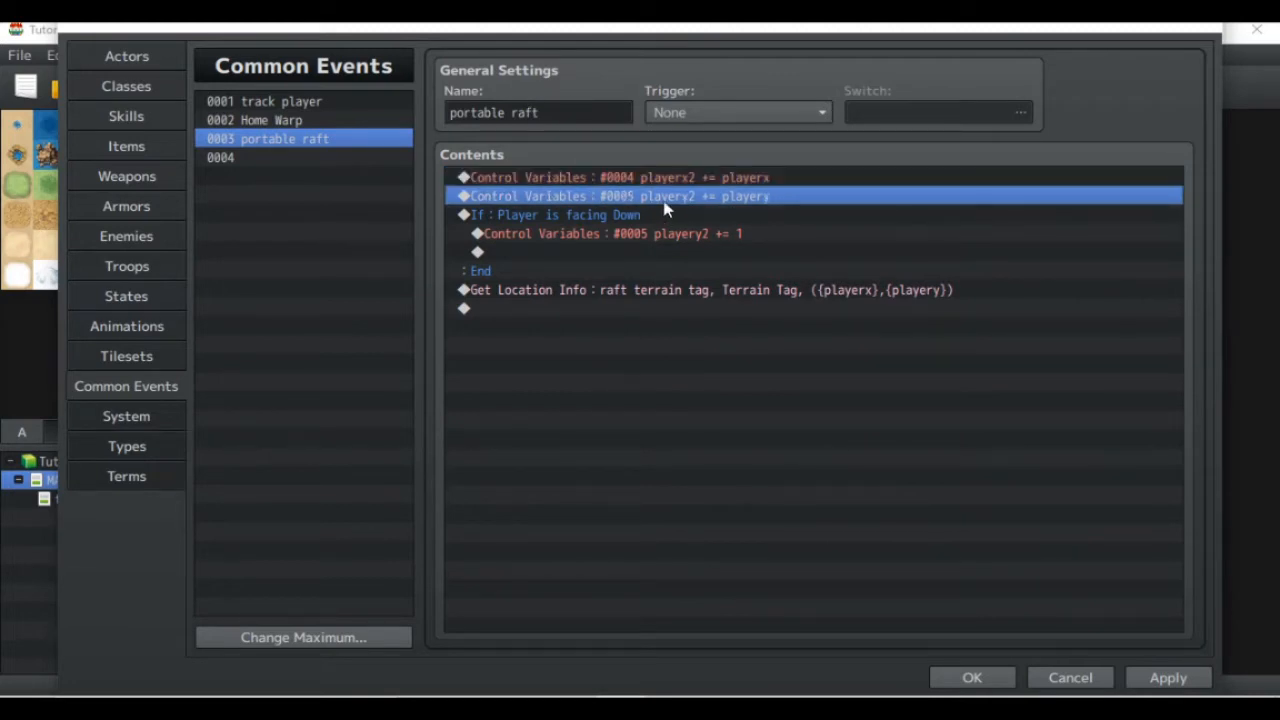
left_click(597, 221)
left_click(612, 235)
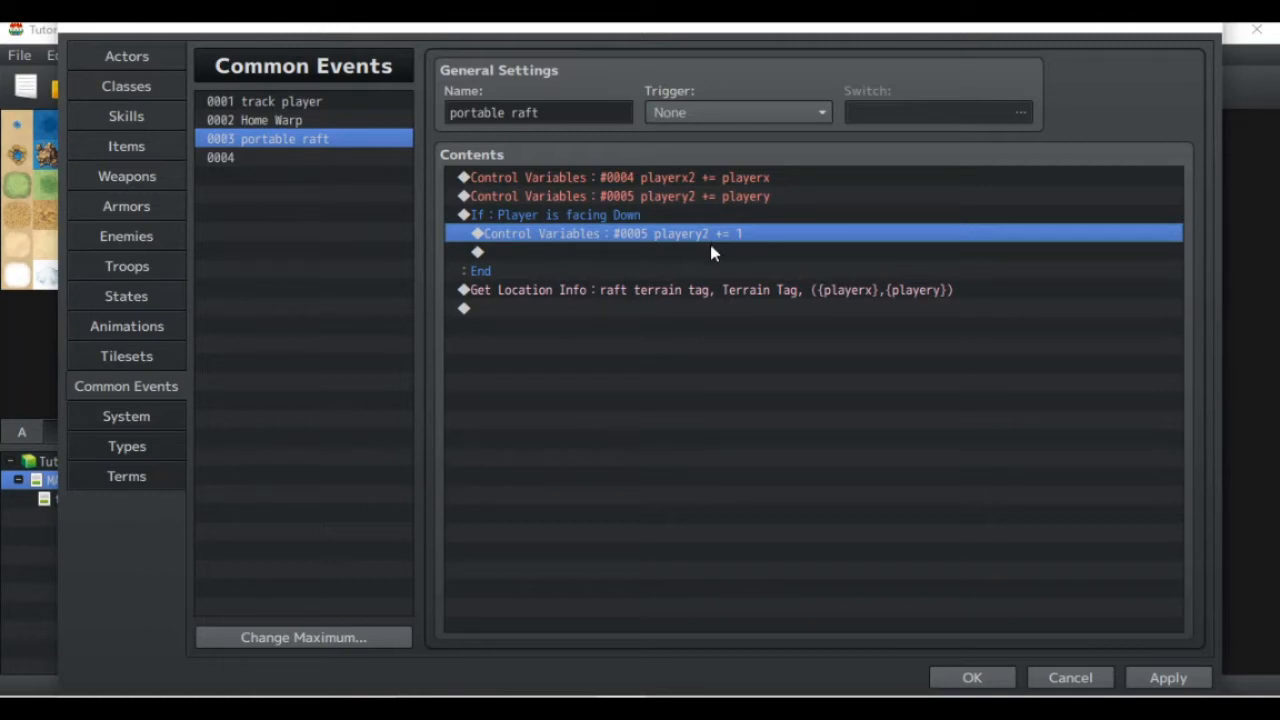
Step: Set the Get Location Info command's location variables to 0004 playerx2 for X and 0005 playery2 for Y
double_click(703, 290)
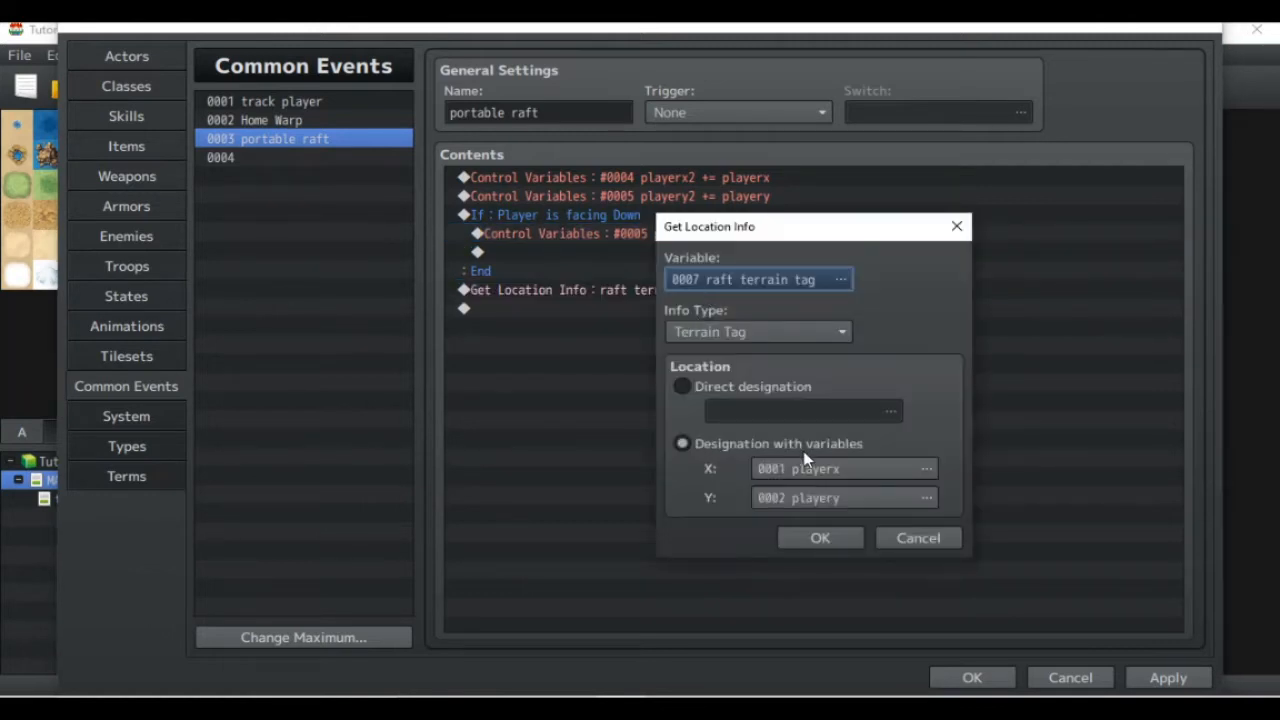
double_click(818, 468)
left_click(866, 243)
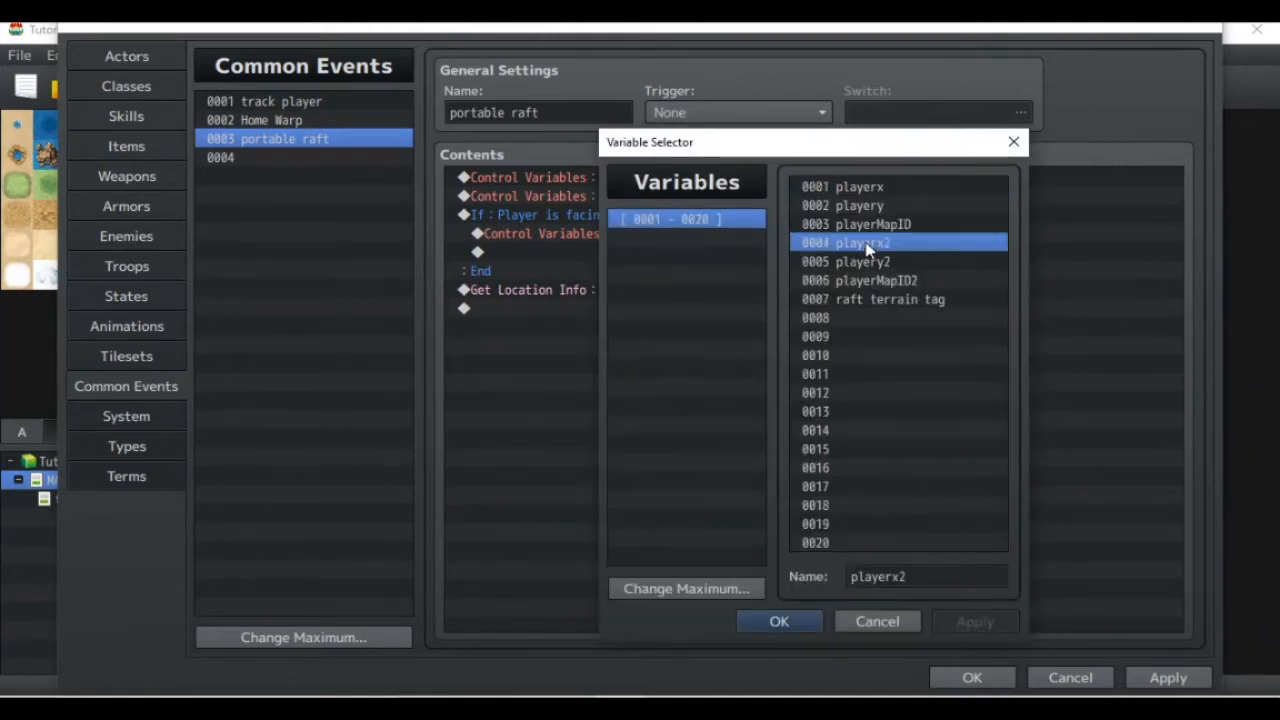
double_click(866, 245)
double_click(829, 499)
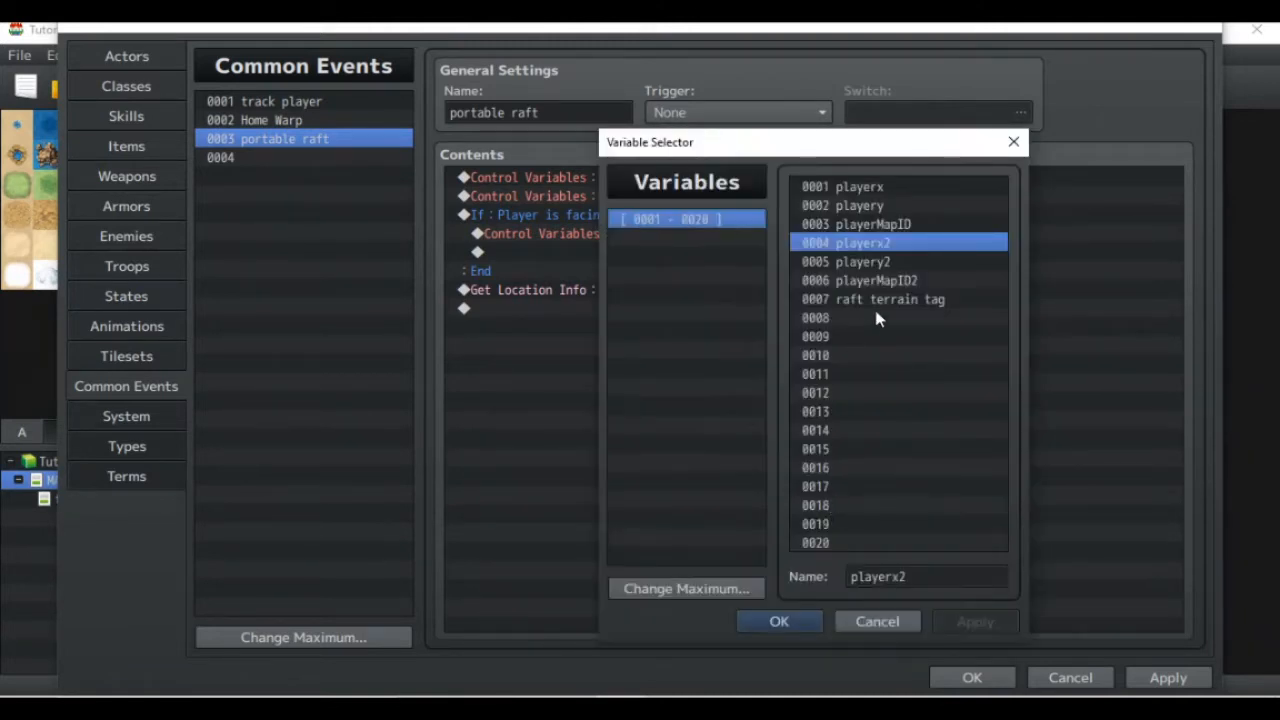
double_click(879, 263)
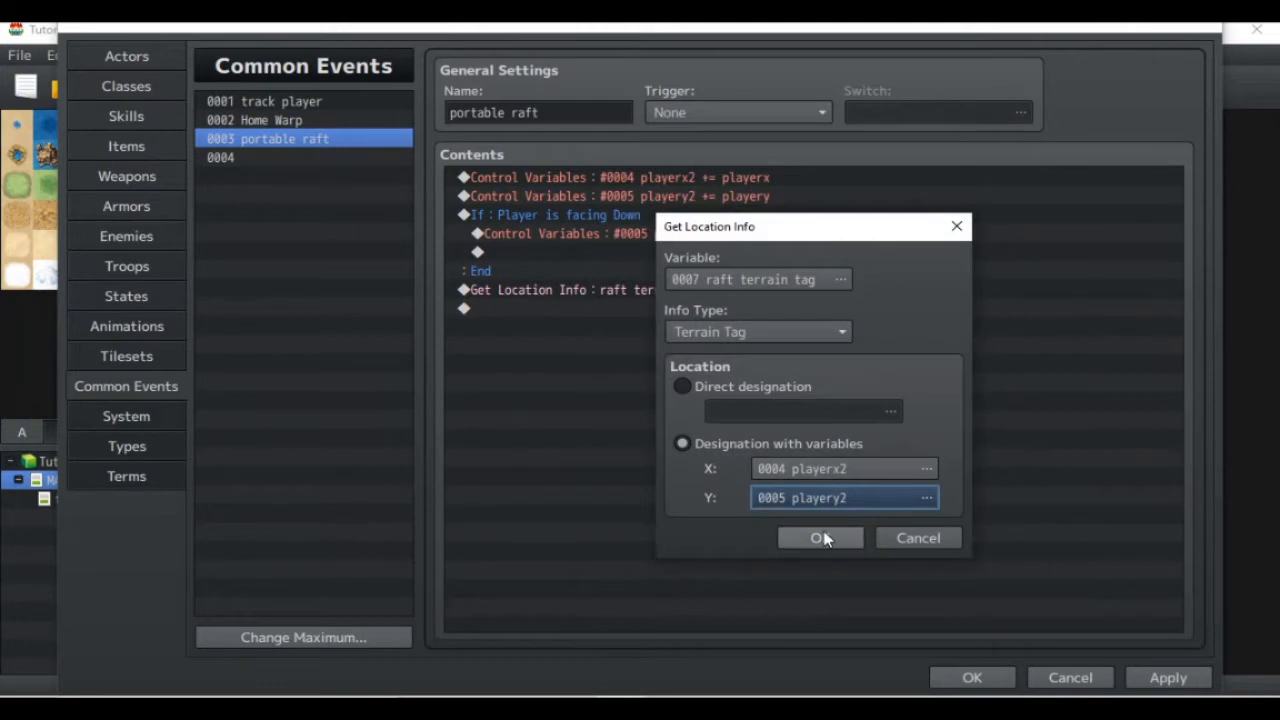
left_click(820, 538)
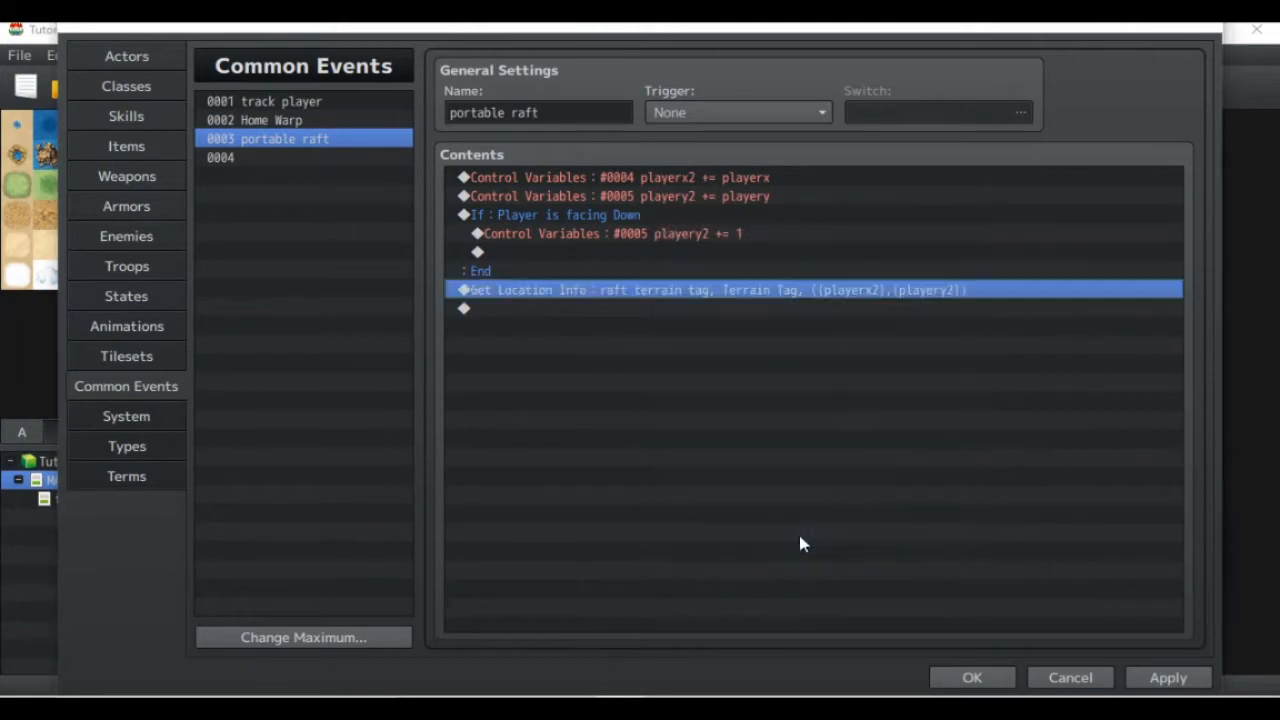
Step: Duplicate the facing Down conditional branch three times above Get Location Info, giving four branches in total
left_click(596, 215)
key("ctrl+v")
key("ctrl+v")
key("ctrl+v")
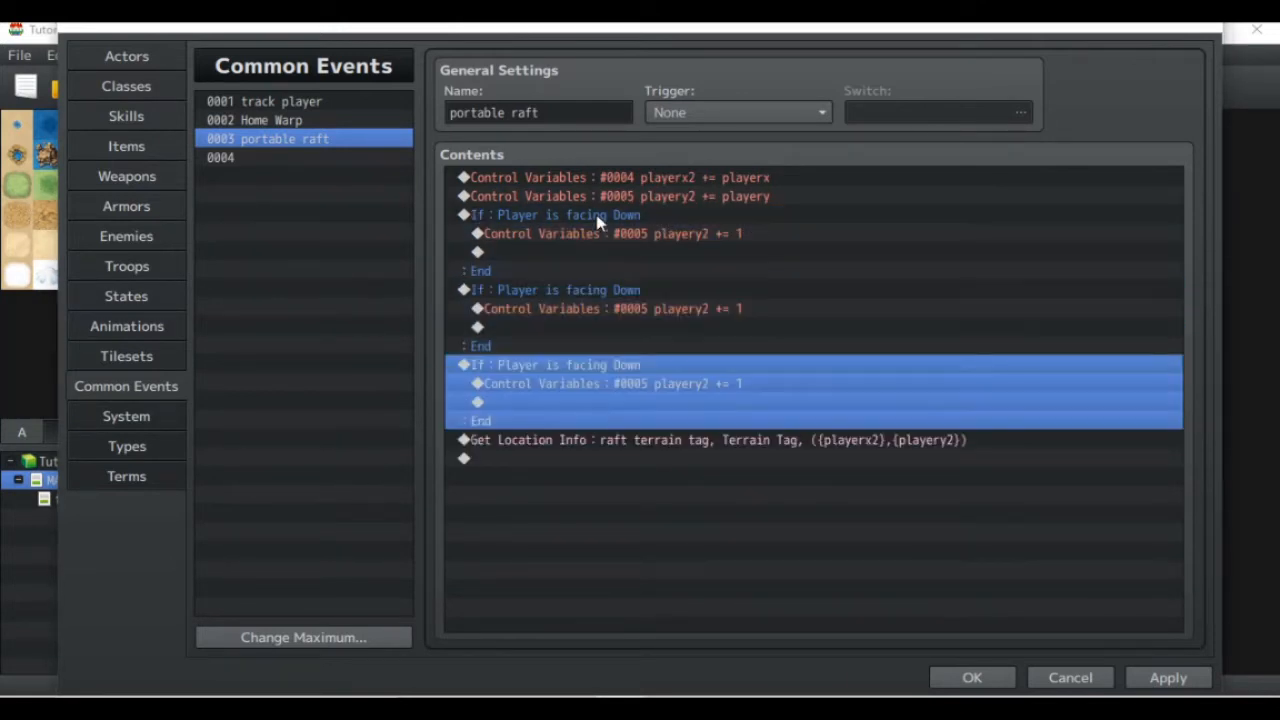
Step: Change the second conditional branch to check whether the Player is facing Left
left_click(640, 292)
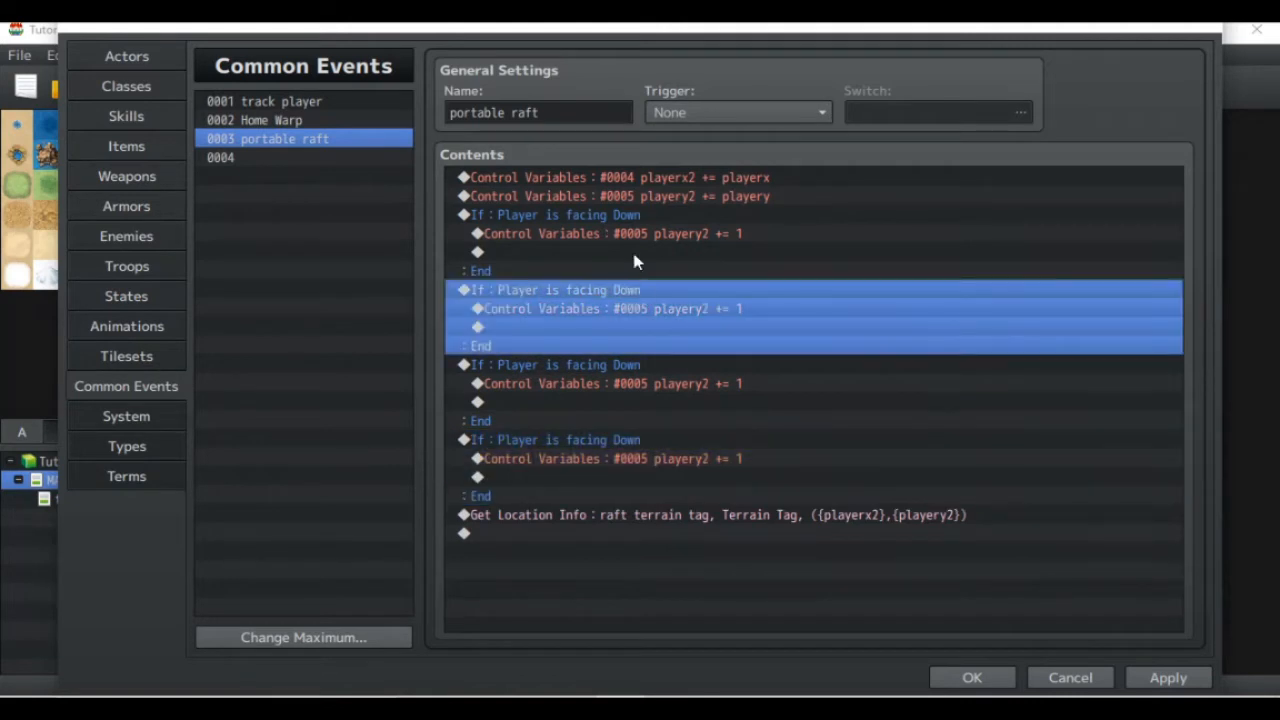
key("Return")
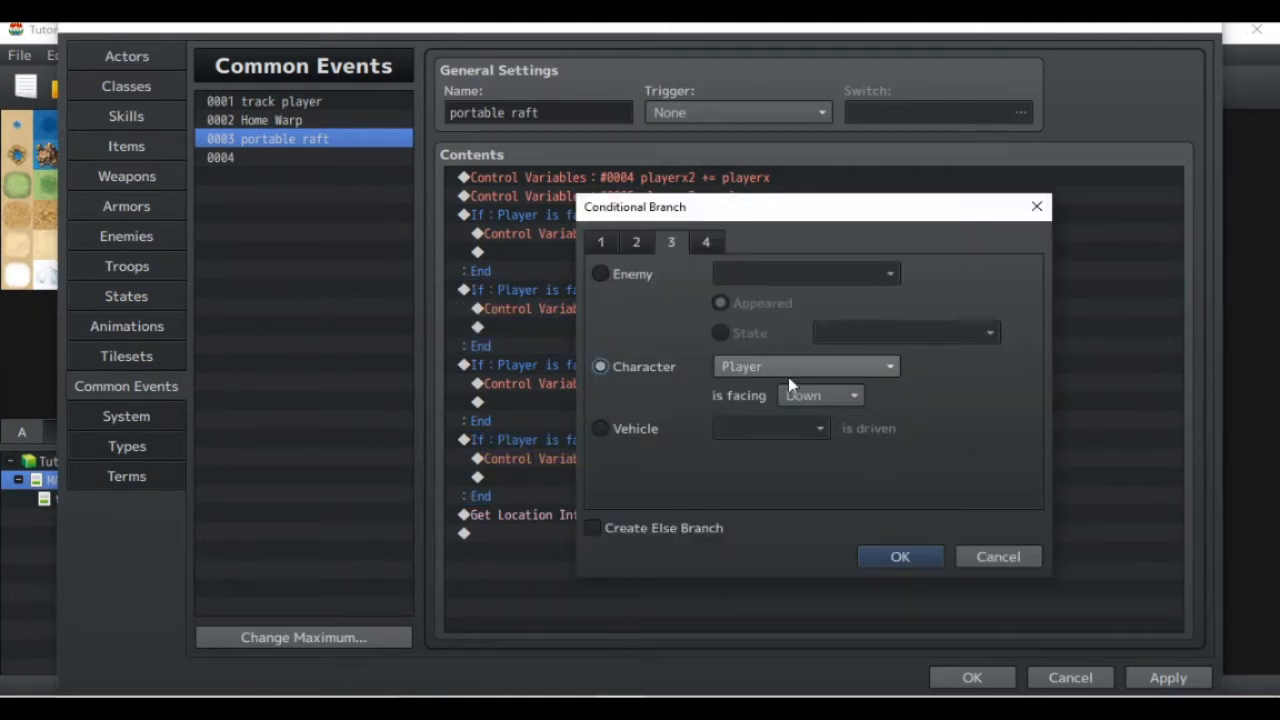
left_click(816, 398)
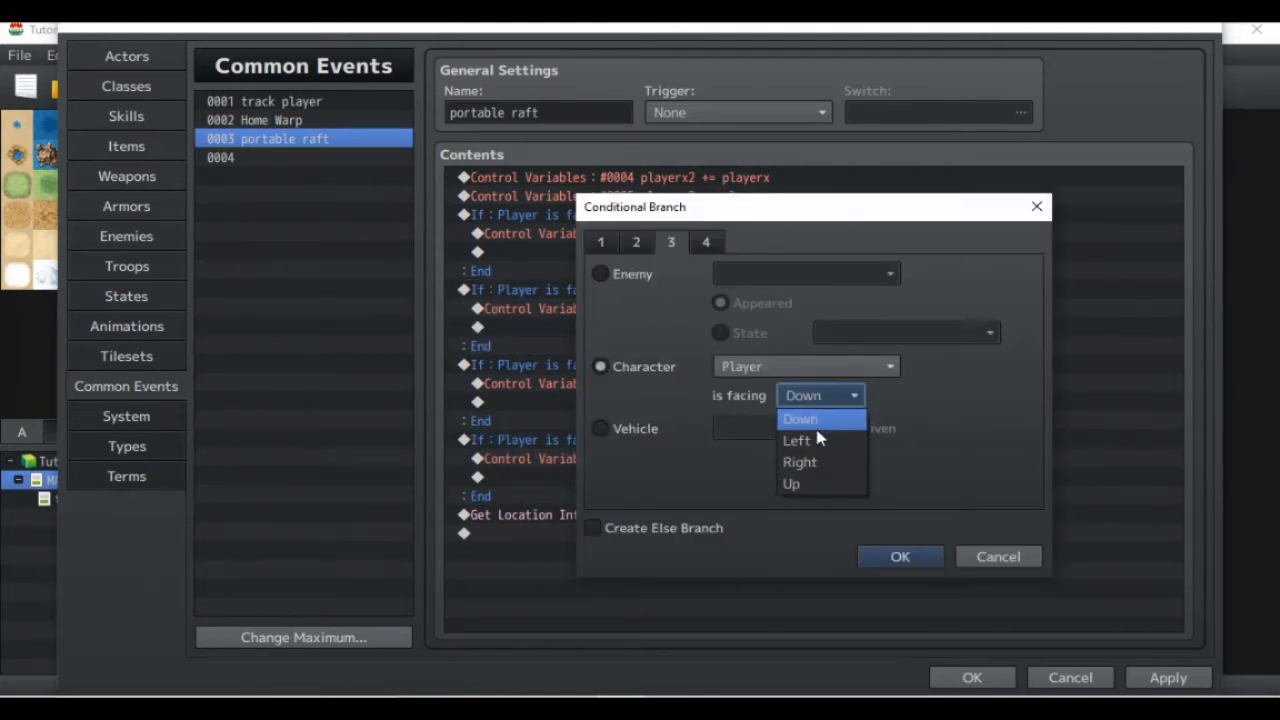
left_click(818, 441)
left_click(902, 556)
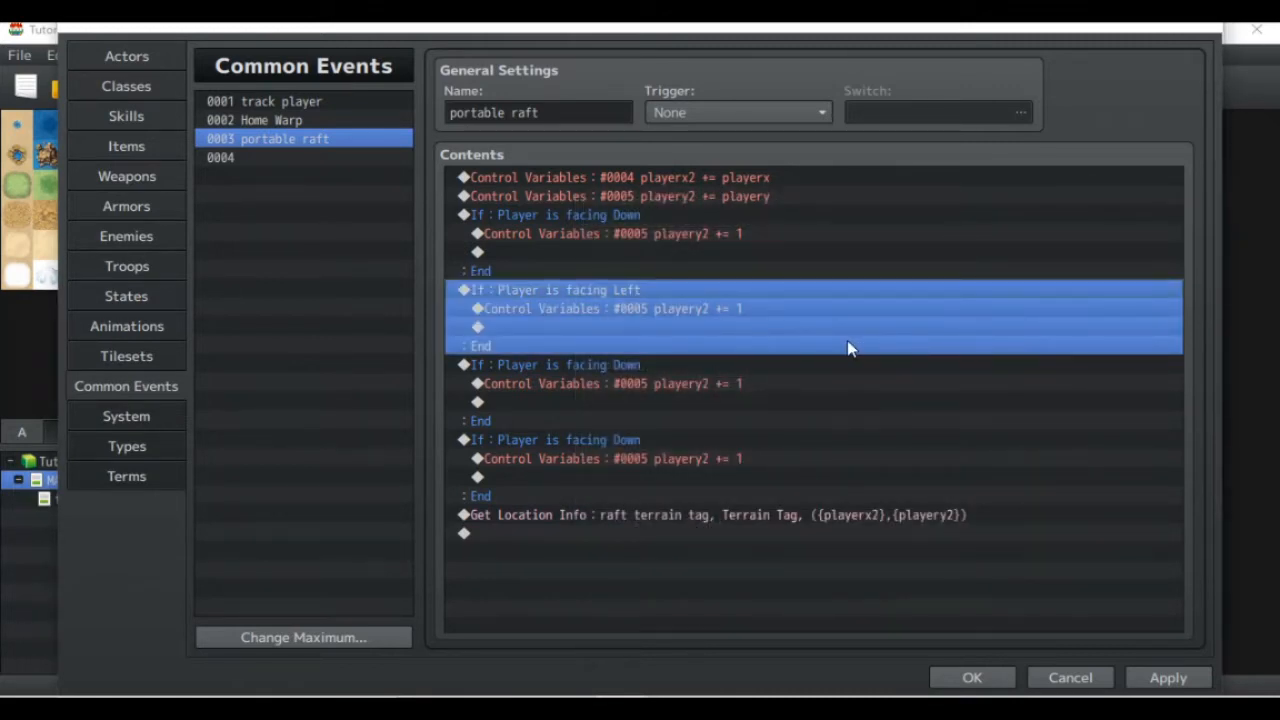
Step: Change the command inside the facing Left branch to subtract the constant 1 from variable 0004 playerx2
double_click(704, 312)
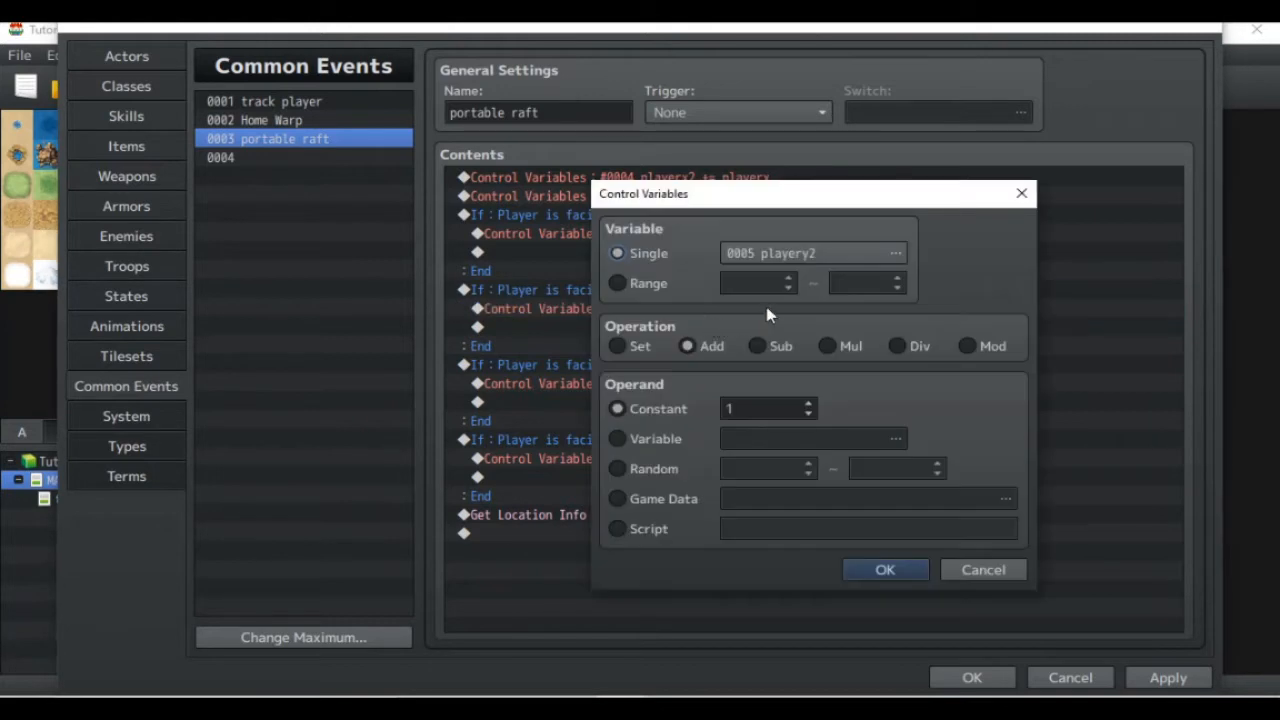
left_click(801, 256)
double_click(858, 243)
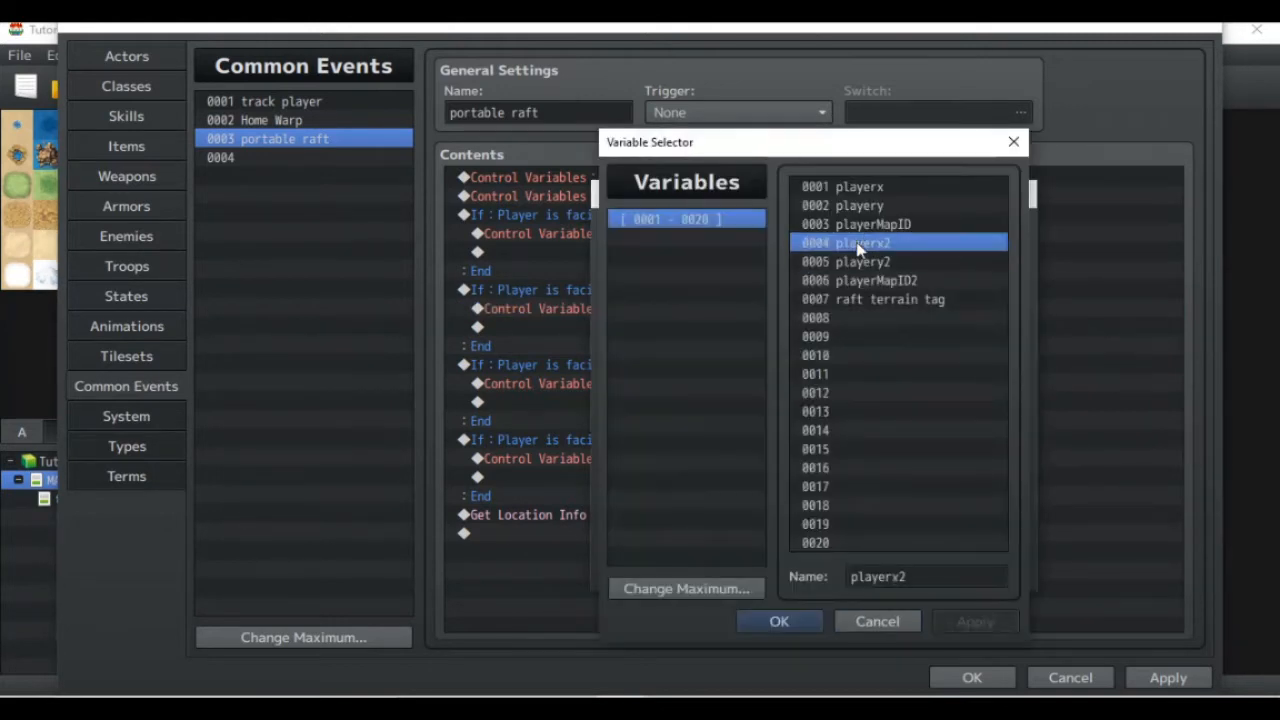
left_click(769, 352)
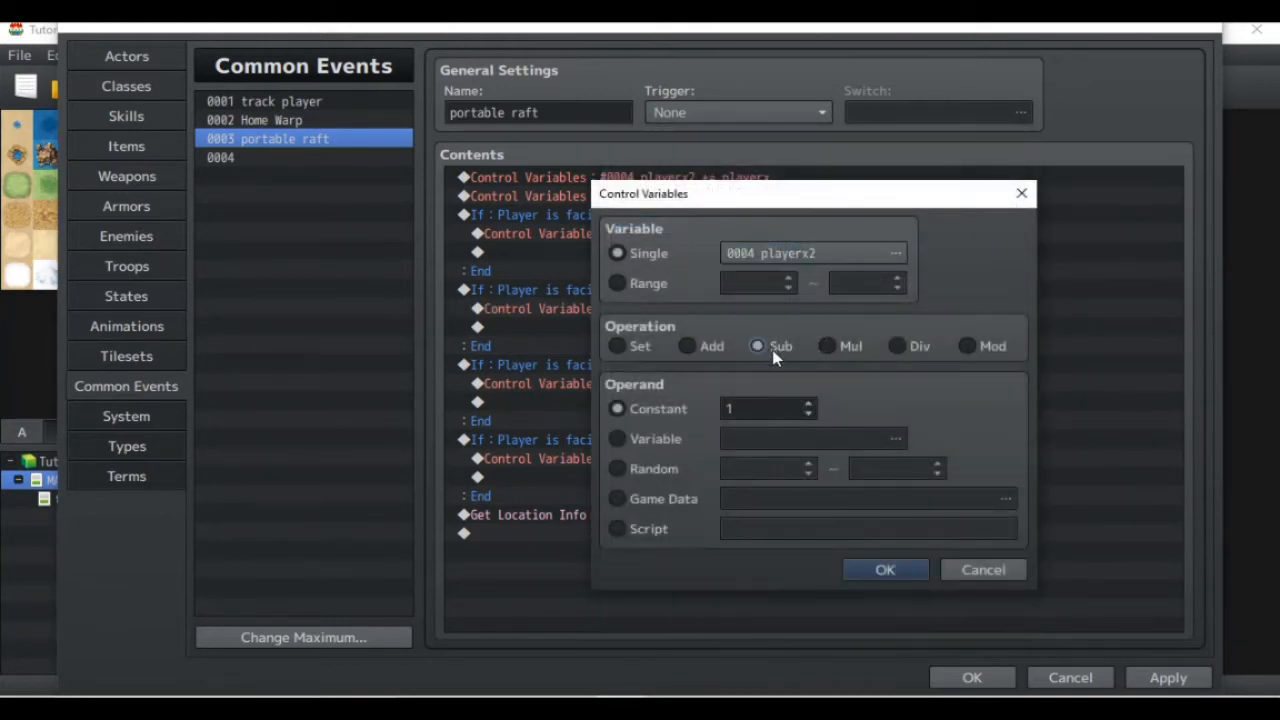
left_click(872, 560)
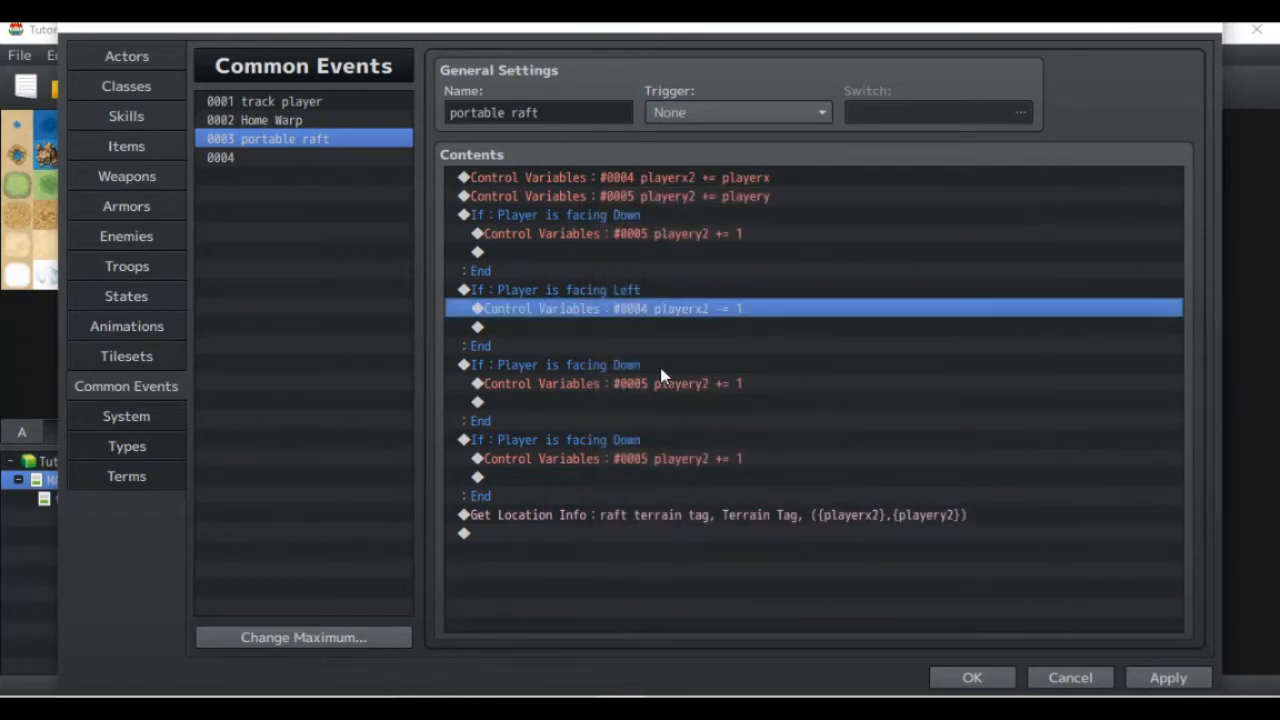
Step: Change the third conditional branch to check whether the Player is facing Right
double_click(660, 366)
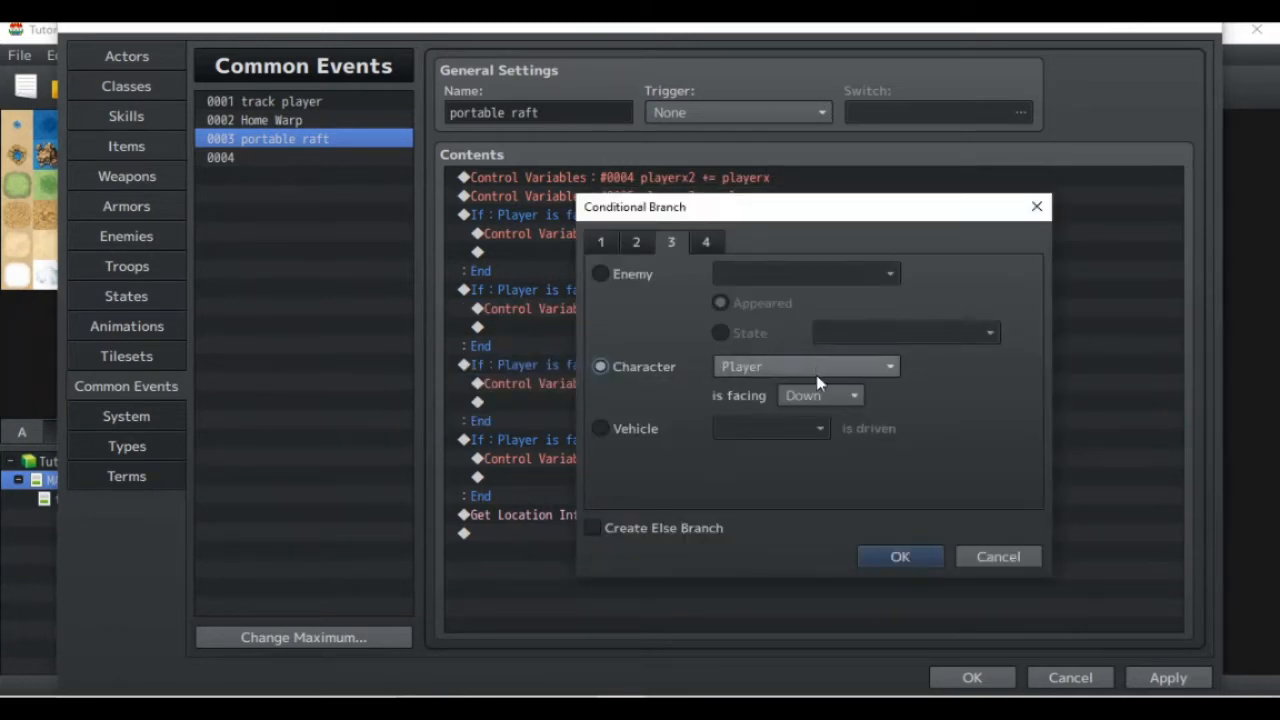
left_click(818, 395)
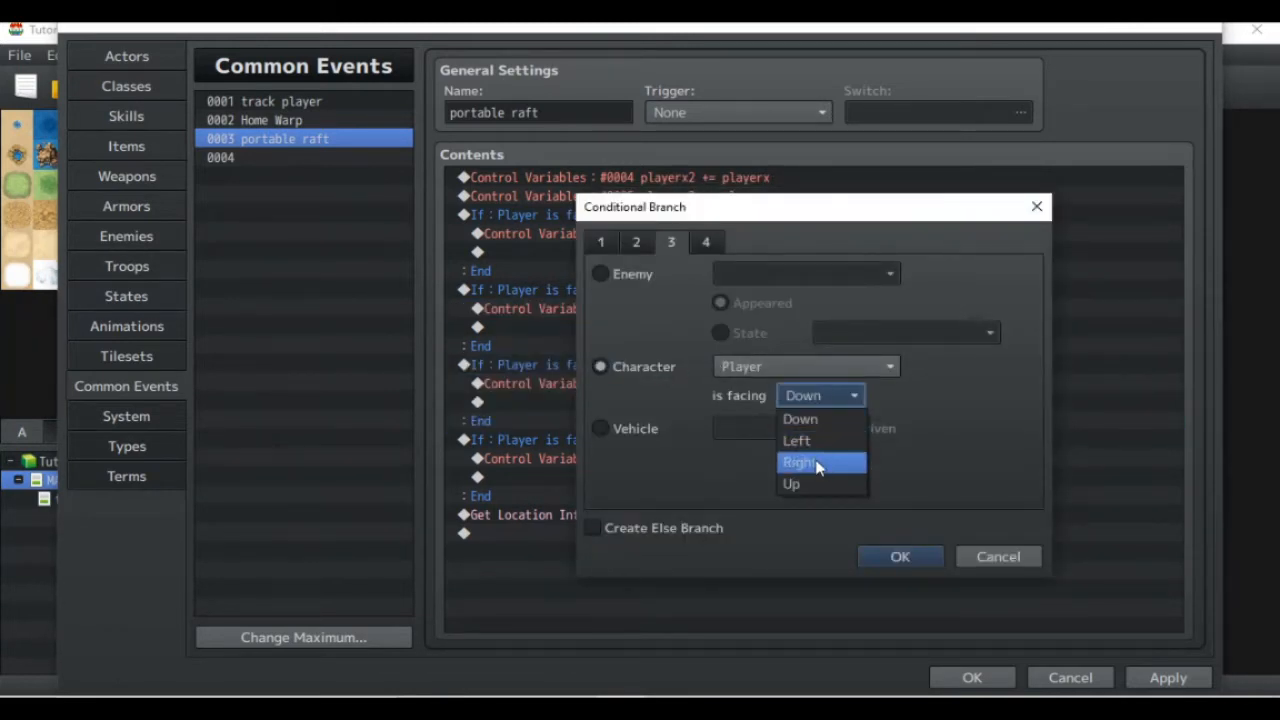
left_click(818, 463)
left_click(912, 557)
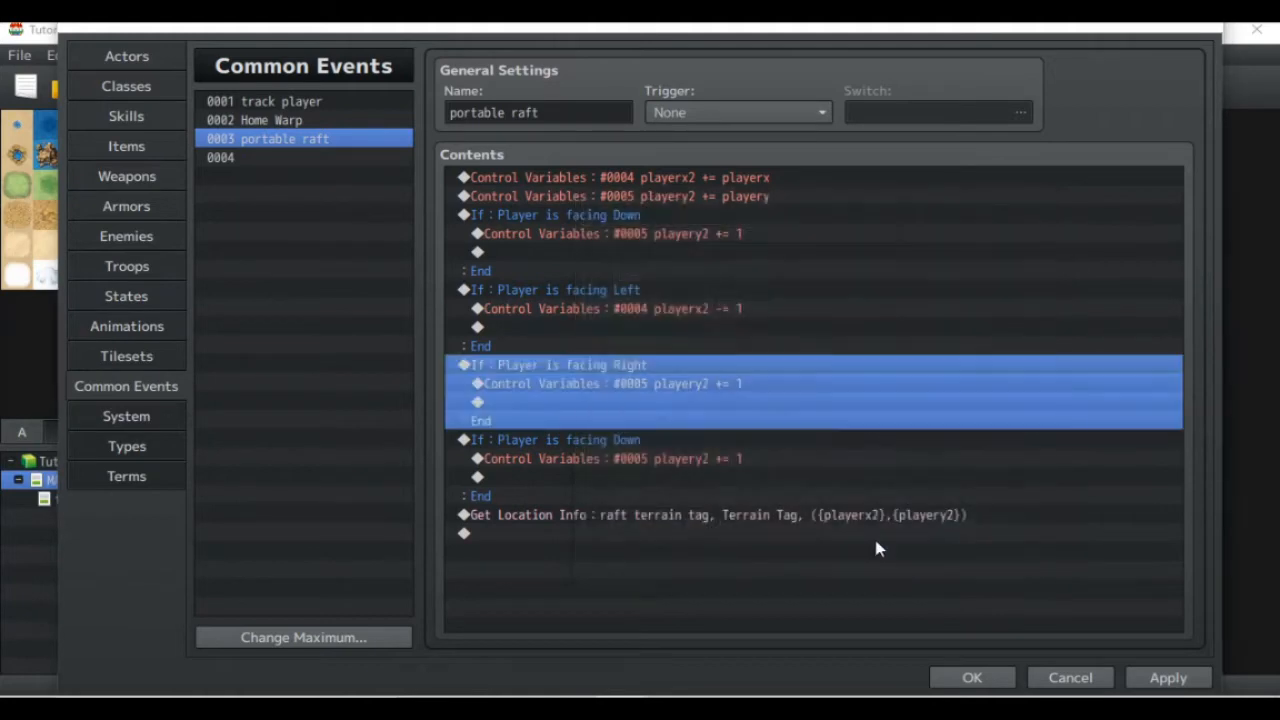
Step: Change the command inside the facing Right branch to add the constant 1 to variable 0004 playerx2
double_click(697, 388)
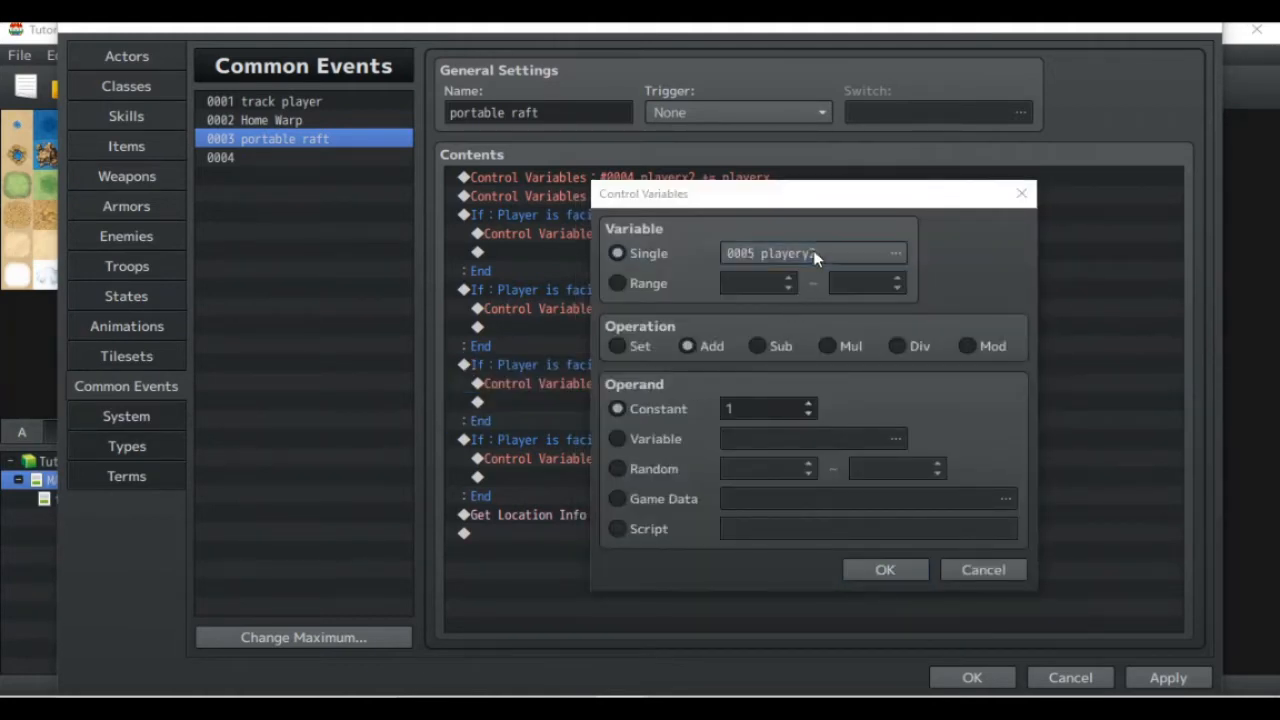
left_click(815, 255)
double_click(826, 248)
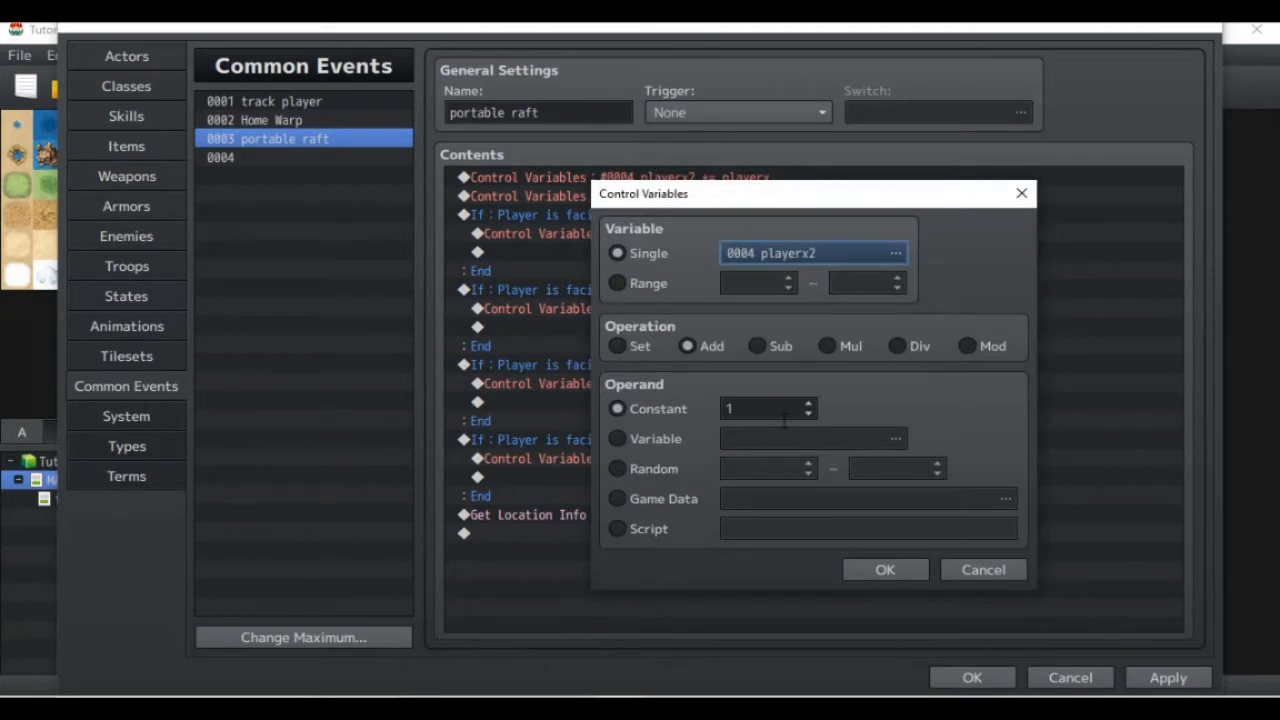
left_click(856, 568)
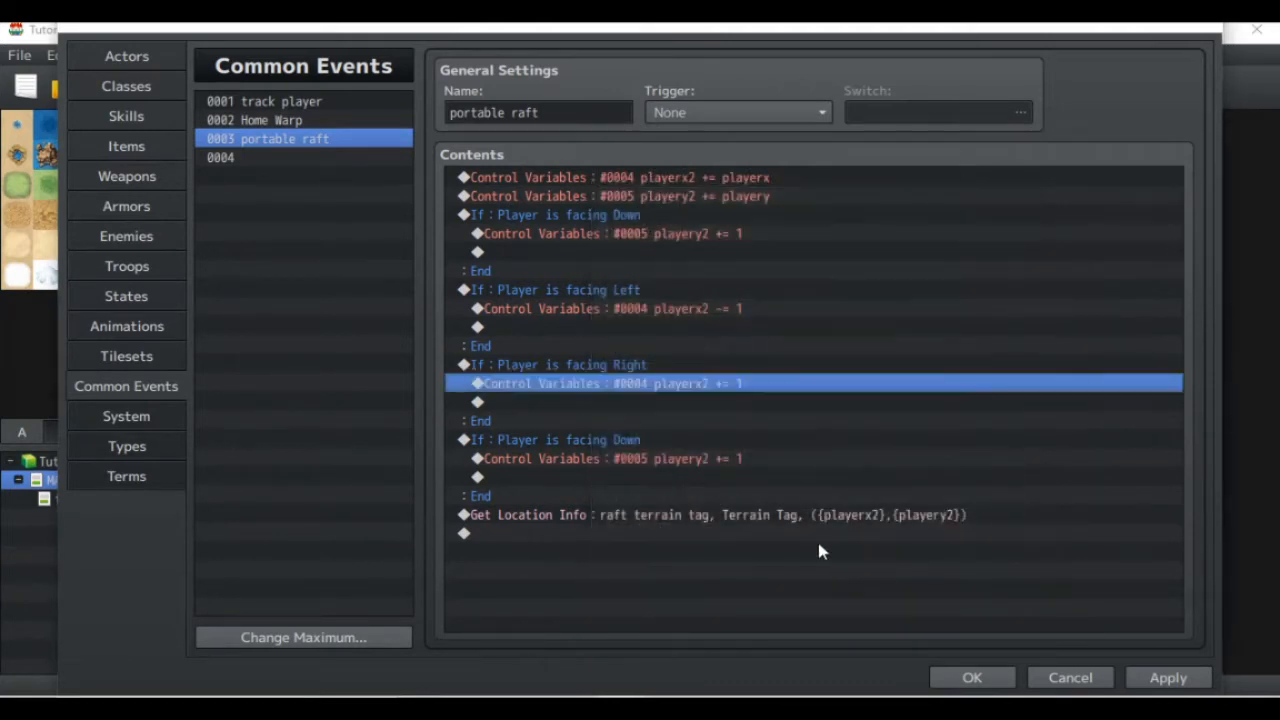
Step: Change the fourth conditional branch to check whether the Player is facing Up
double_click(640, 440)
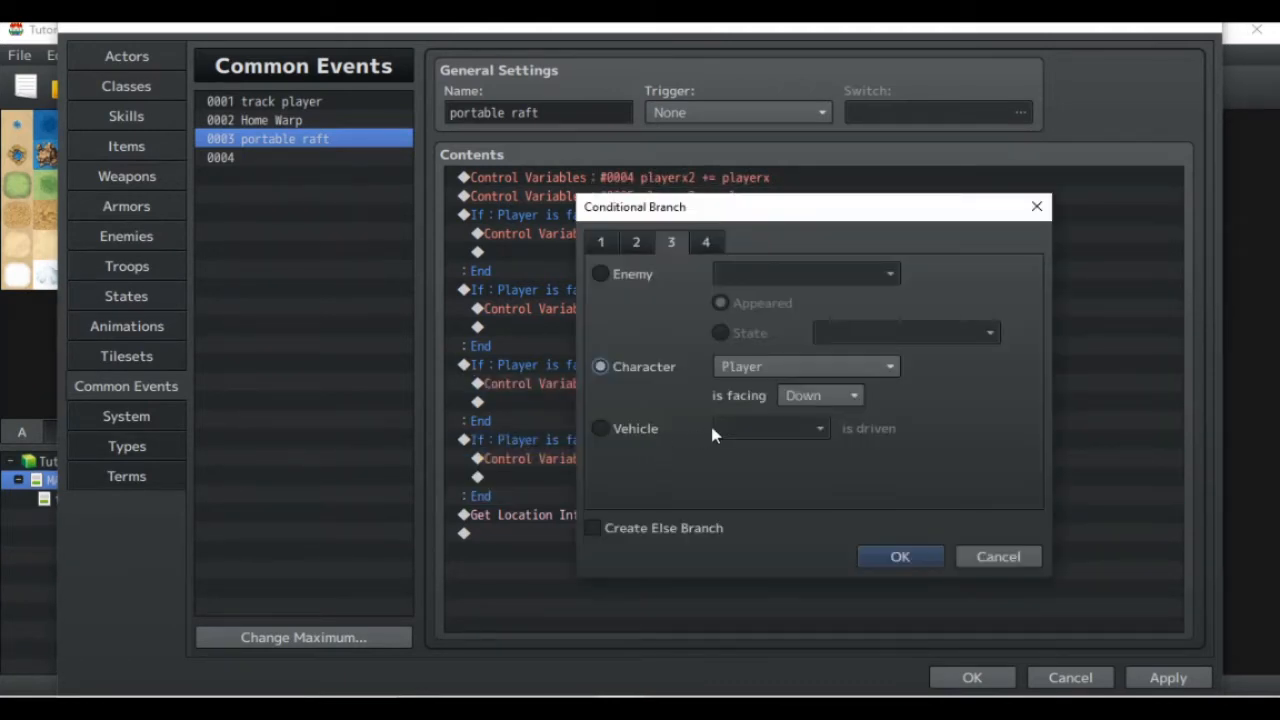
left_click(816, 396)
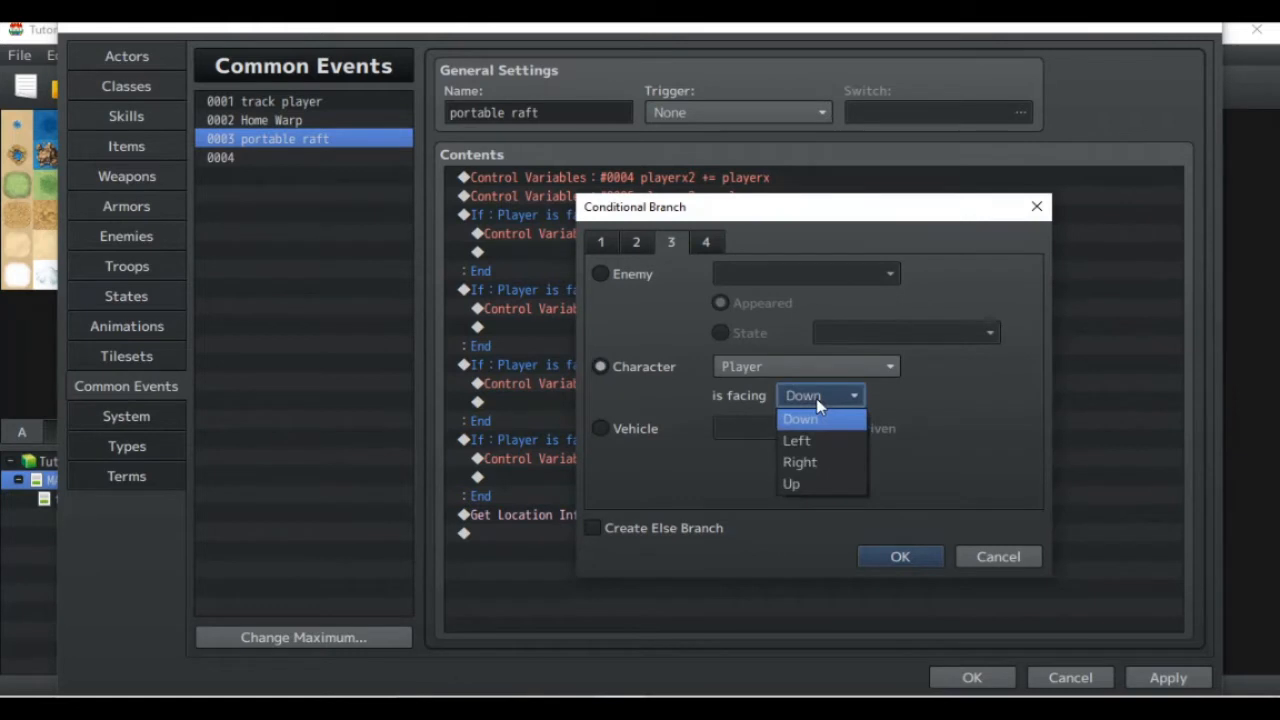
left_click(821, 483)
left_click(902, 557)
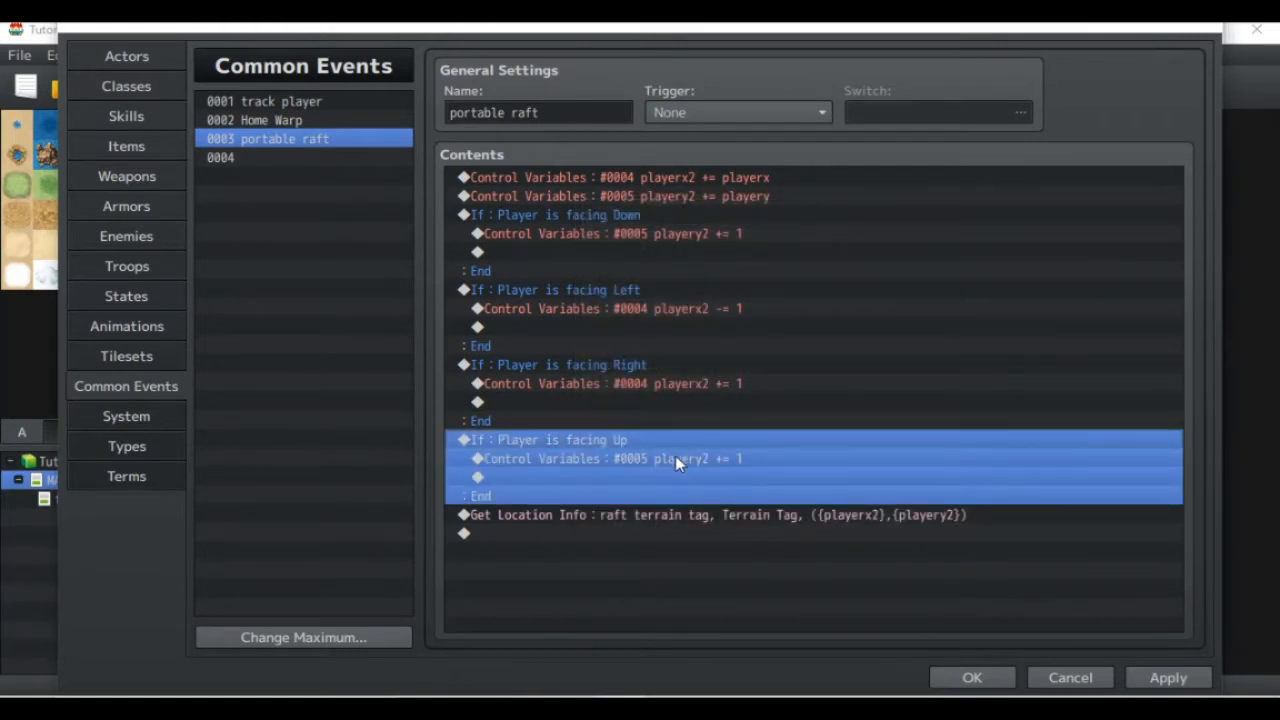
Step: Change the command inside the facing Up branch to subtract the constant 1 from variable 0005 playery2
double_click(675, 459)
left_click(757, 346)
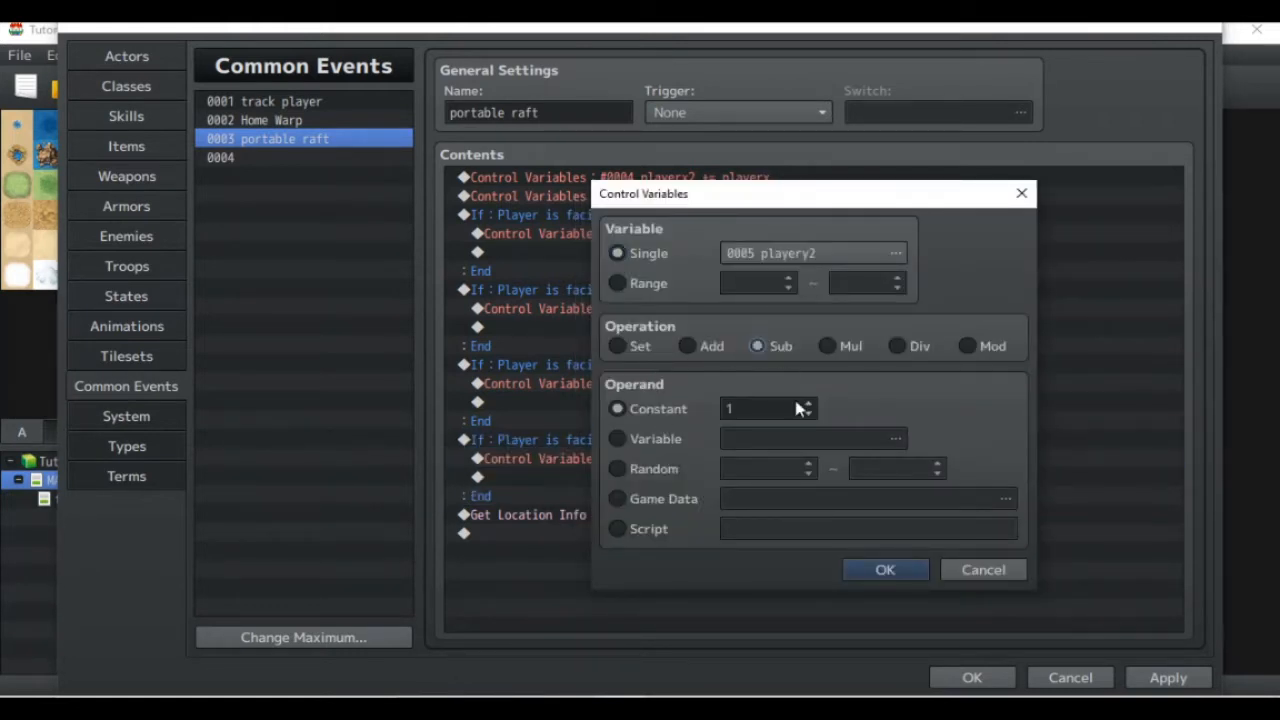
left_click(884, 570)
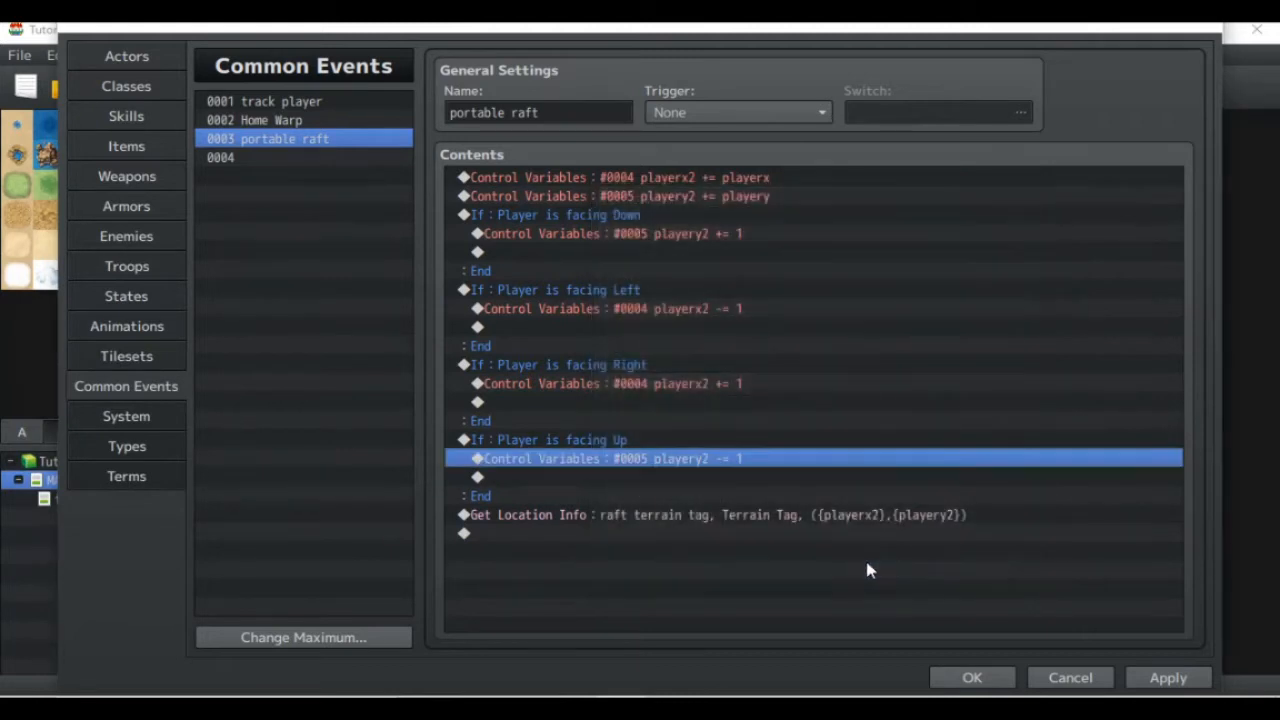
Step: Add a conditional branch after Get Location Info that checks whether variable 0007 raft terrain tag ≠ constant 1
double_click(707, 541)
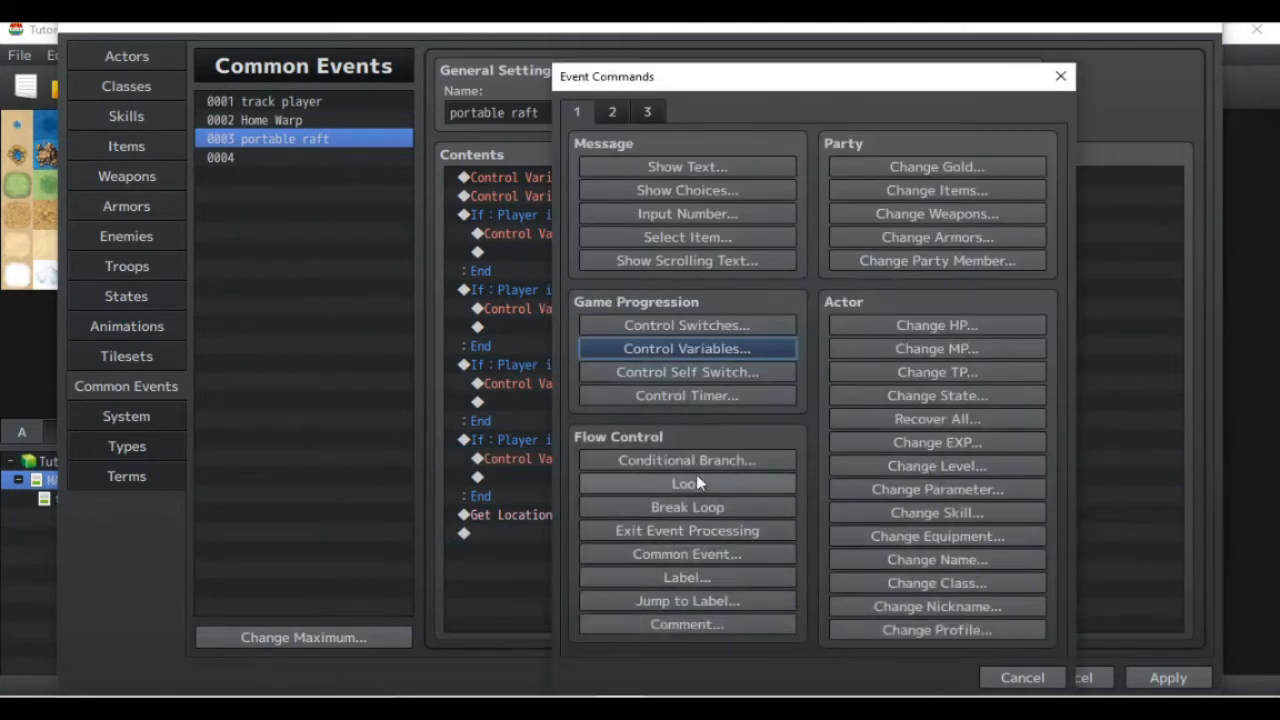
left_click(696, 464)
left_click(630, 300)
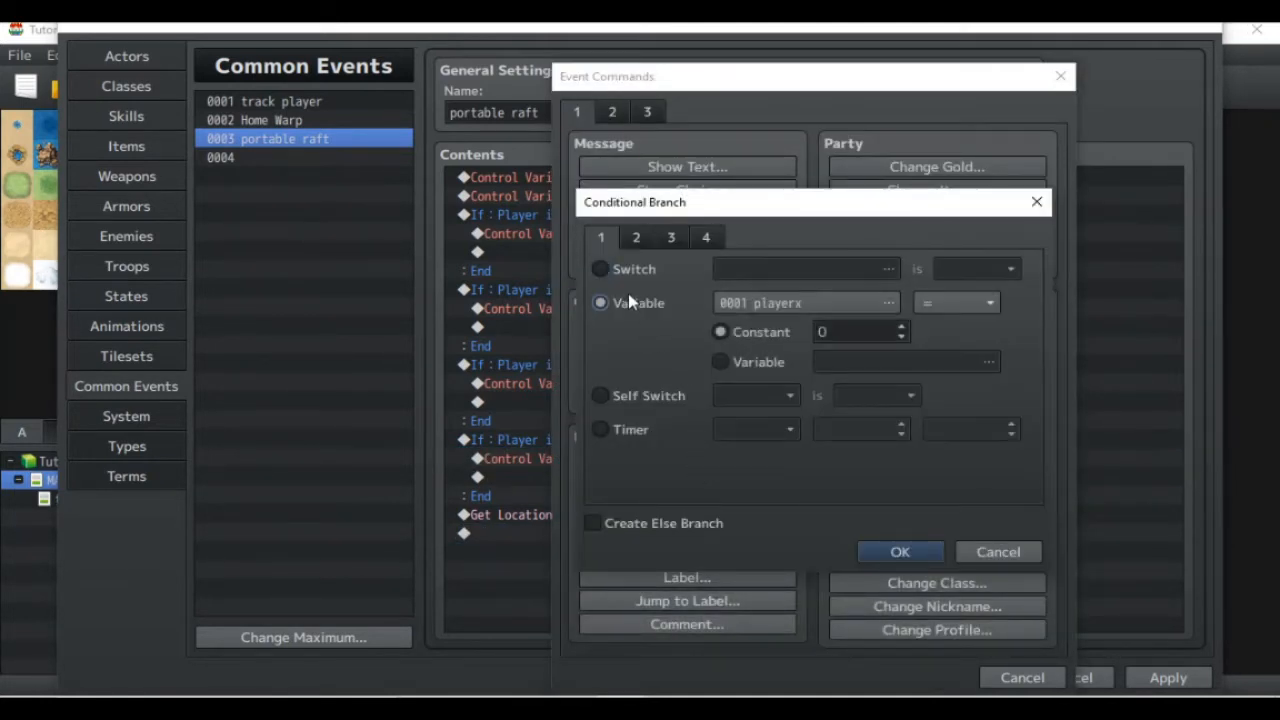
left_click(768, 308)
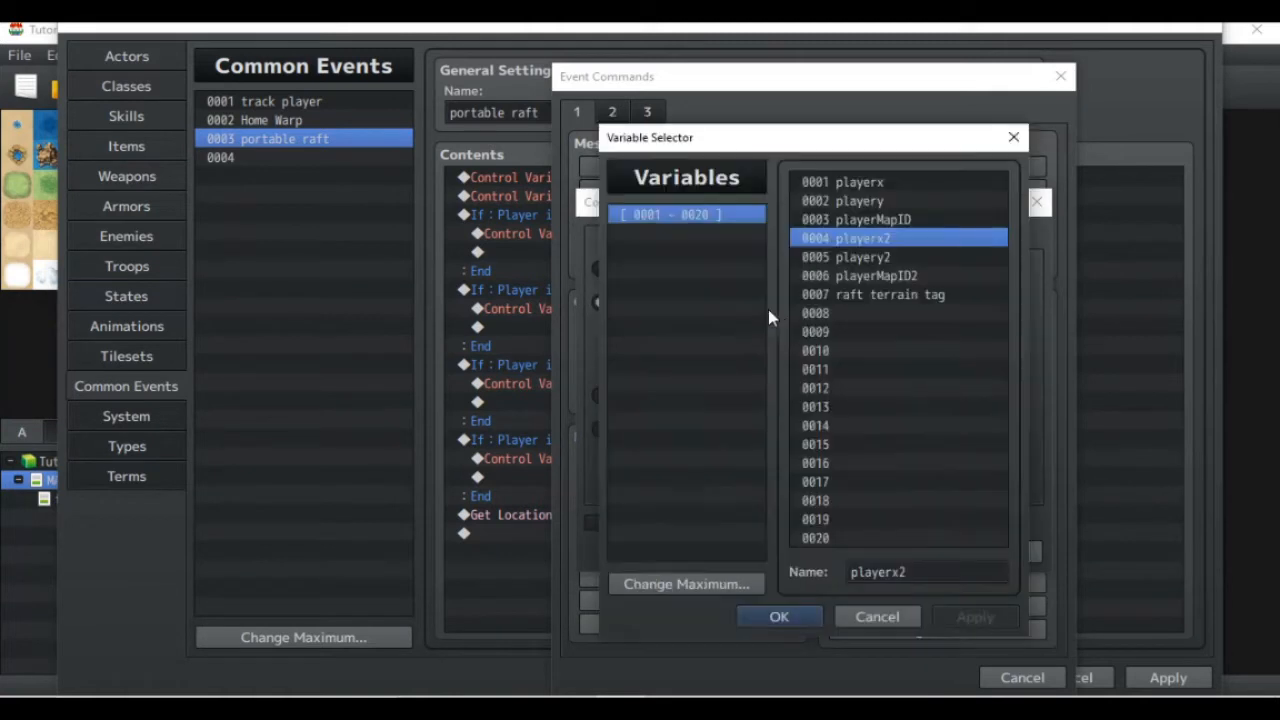
double_click(904, 295)
left_click(930, 308)
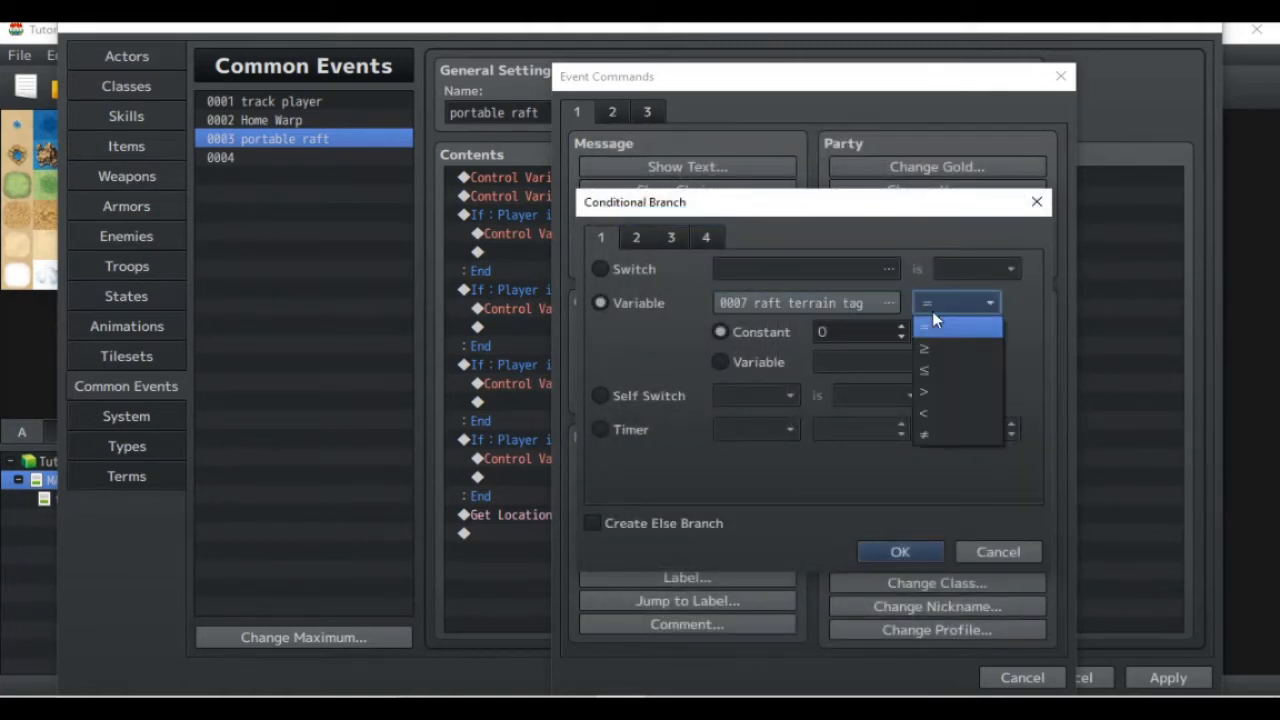
left_click(937, 436)
left_click(865, 340)
type("1")
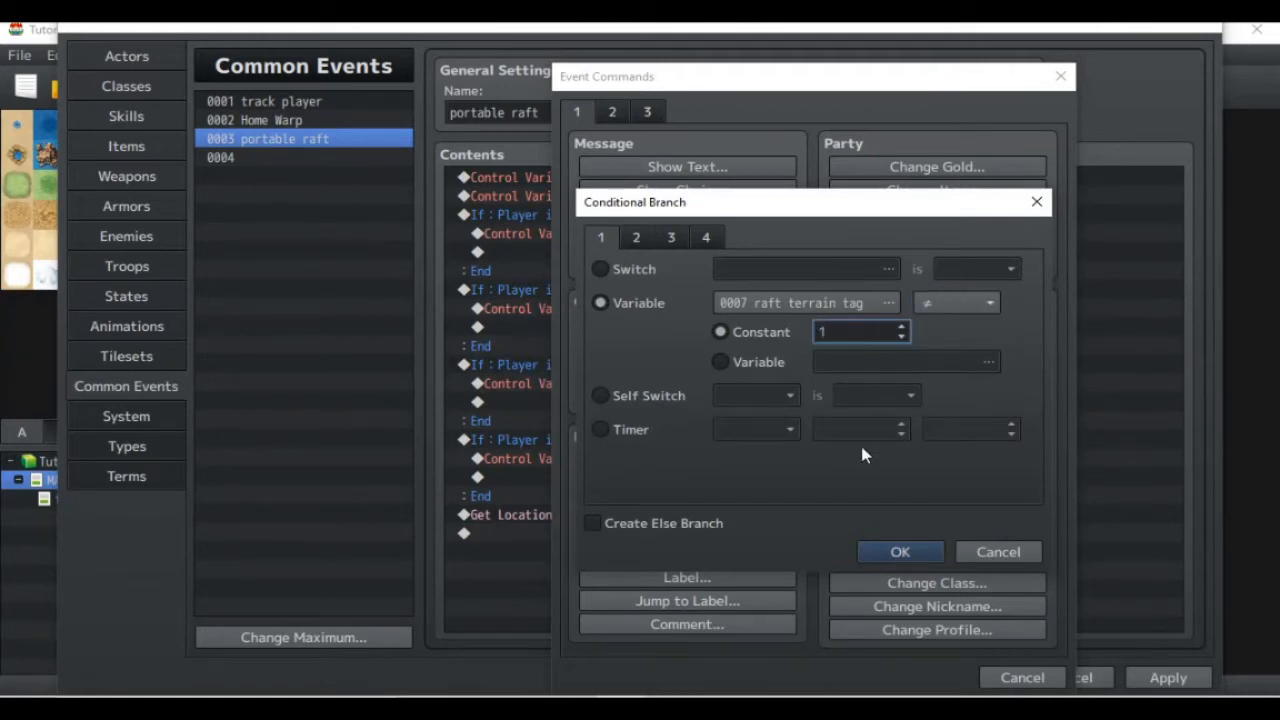
left_click(900, 555)
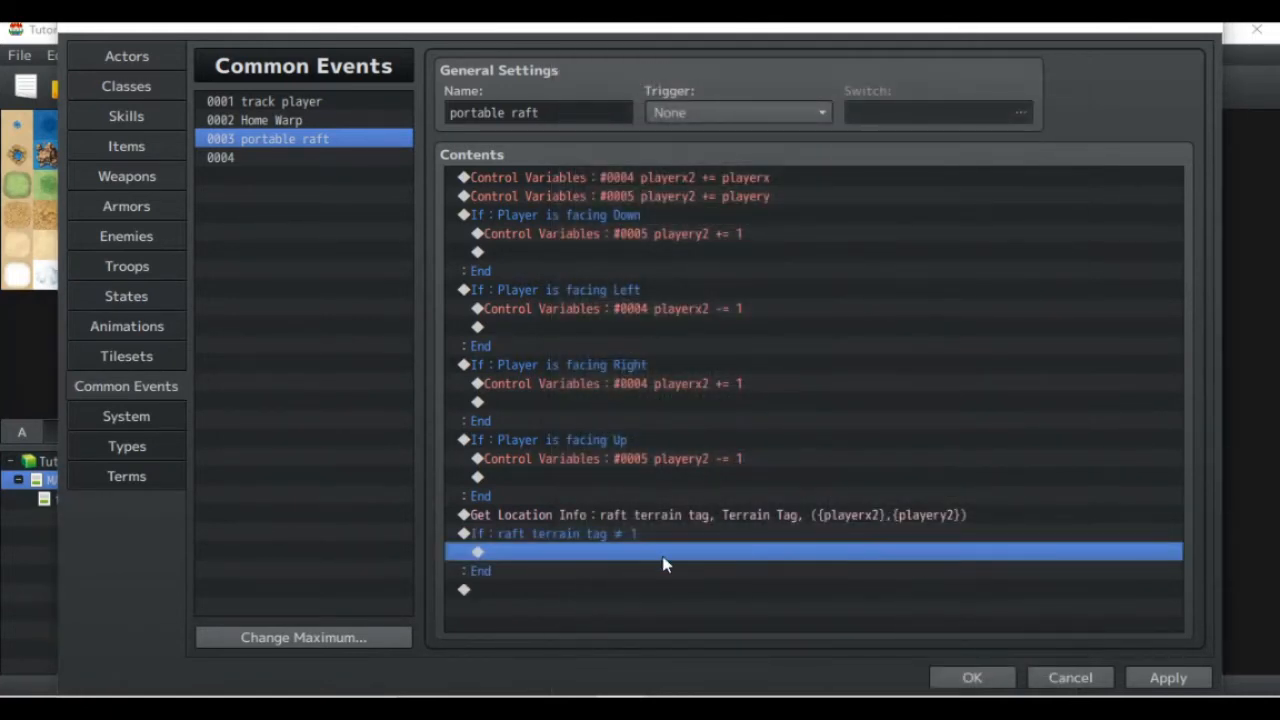
Step: Inside the raft terrain tag branch, add a Show Text command reading "You cannot place the raft here!"
double_click(568, 560)
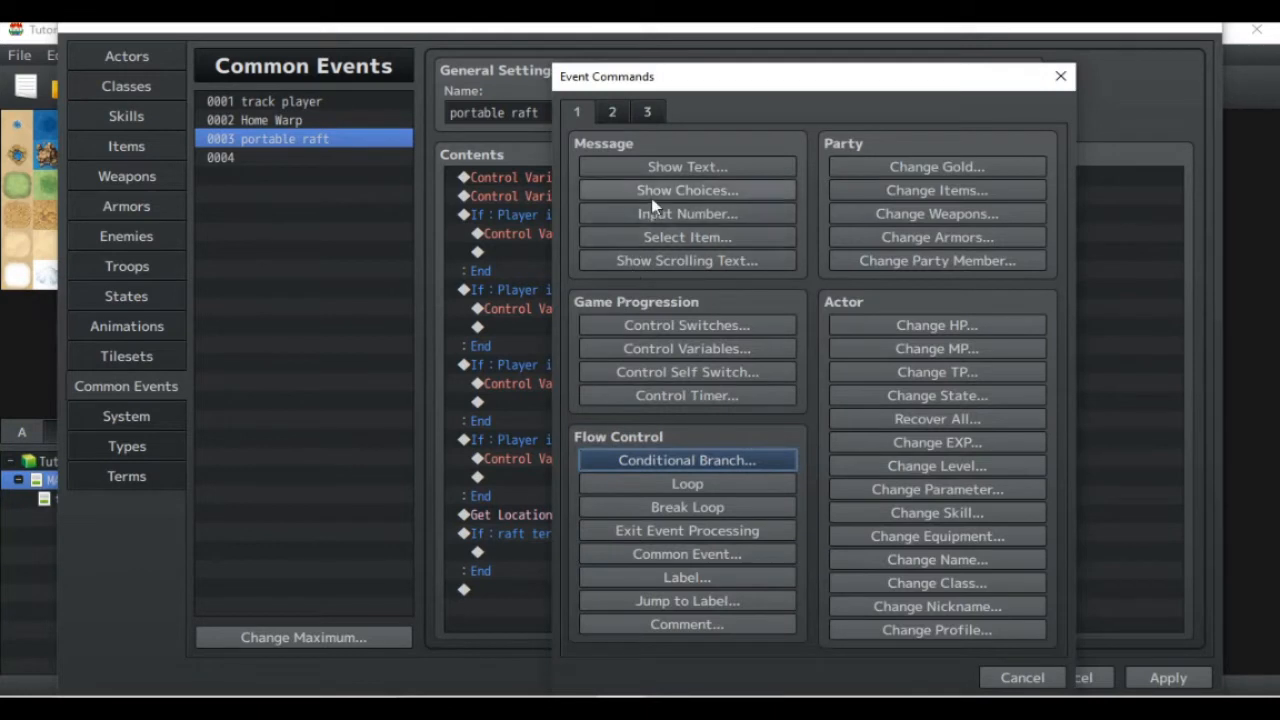
left_click(649, 172)
type("Y")
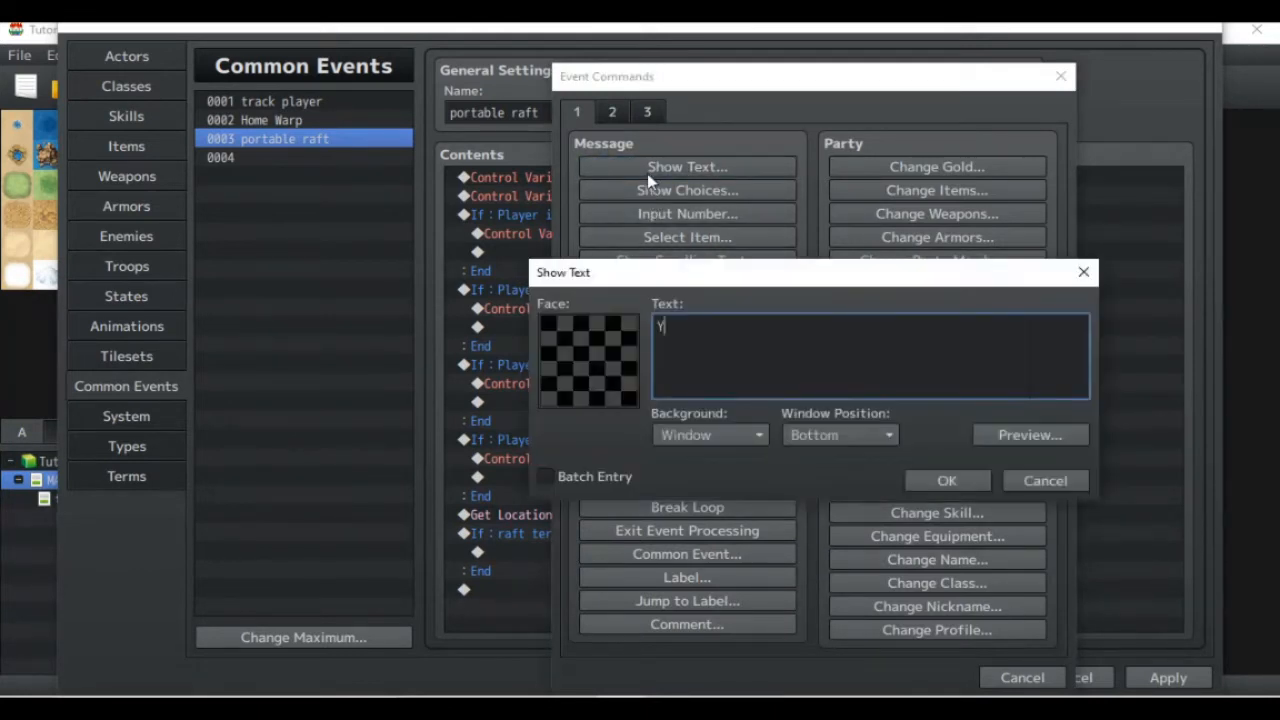
type("ou cannot place the r")
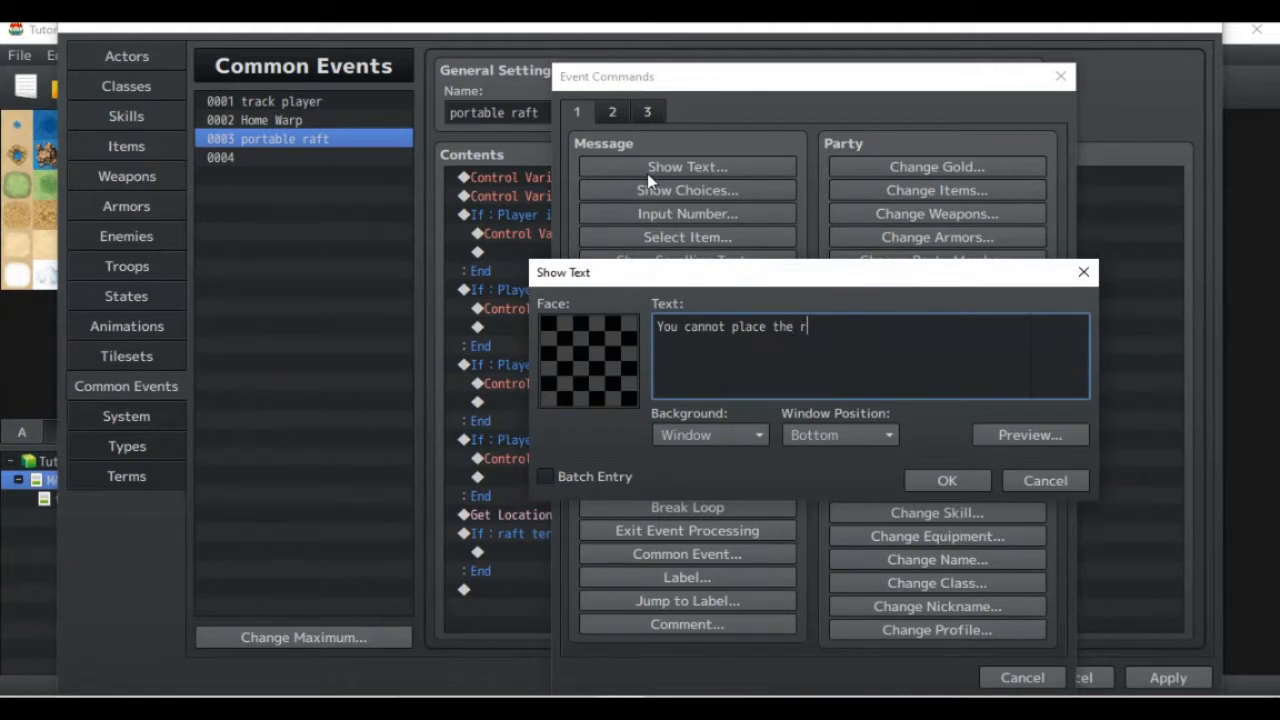
type("aft here!")
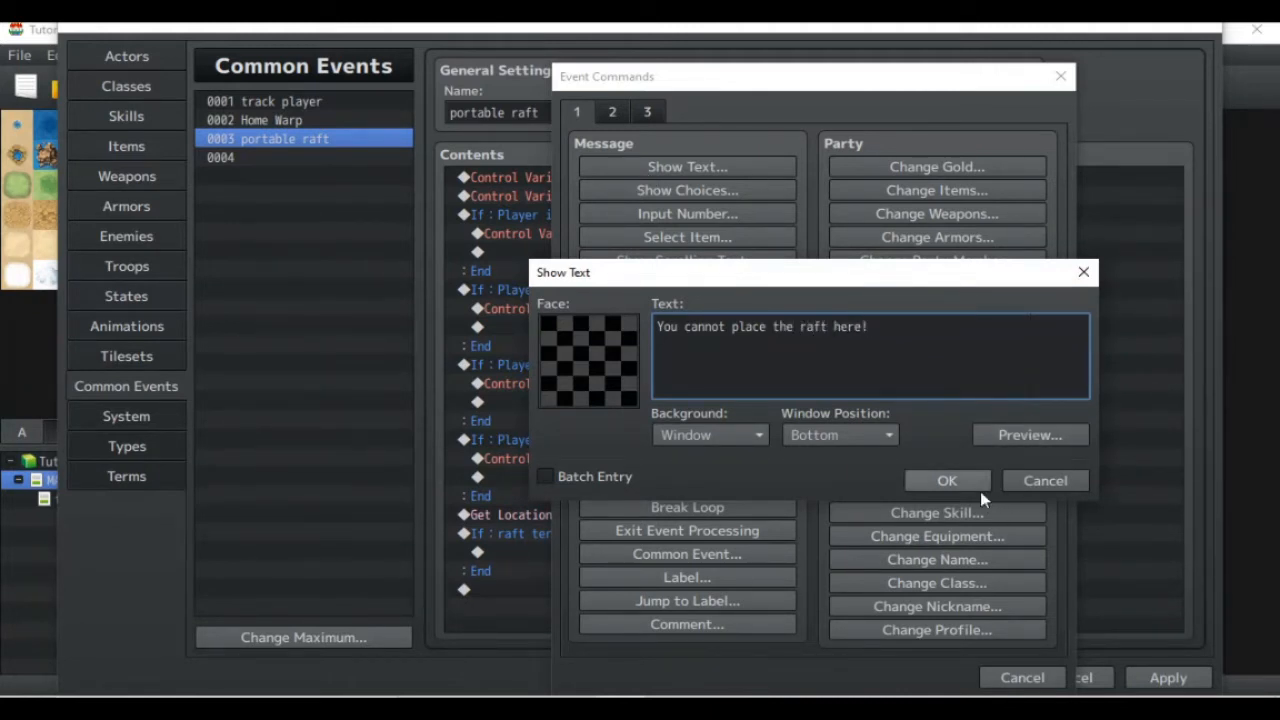
left_click(945, 480)
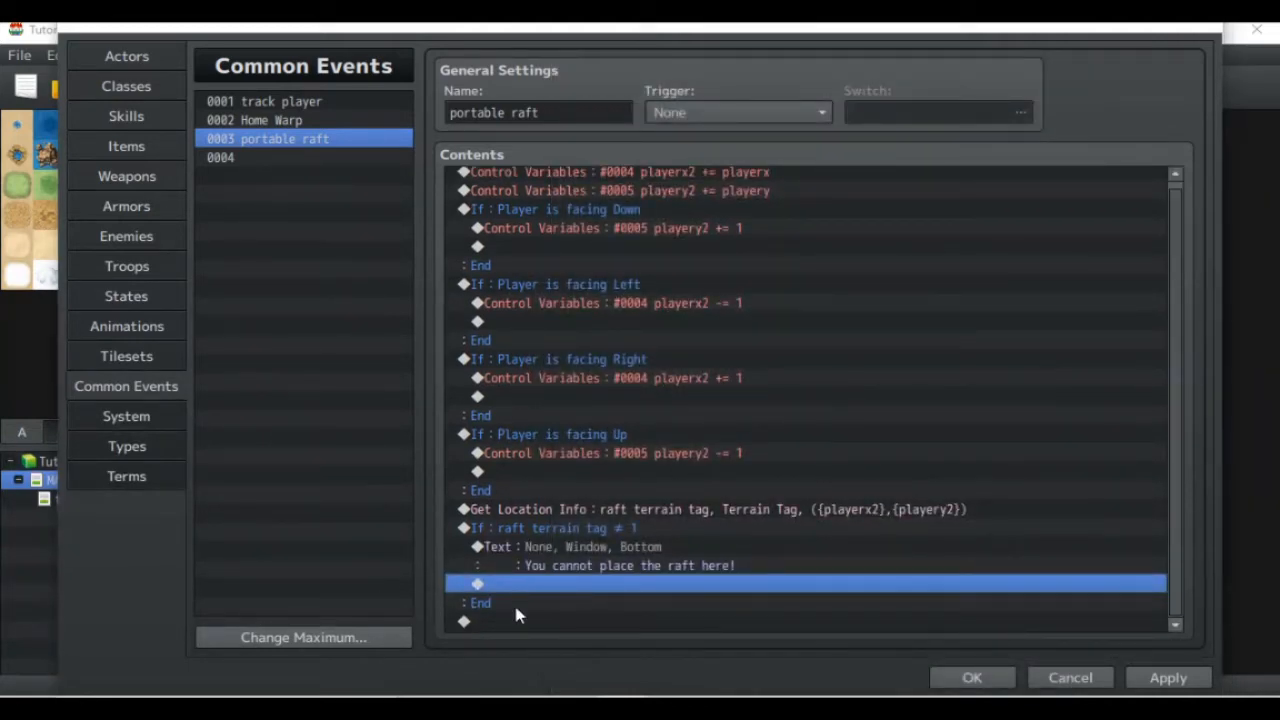
Step: Add an Exit Event Processing command below the message inside the raft terrain tag branch
double_click(480, 584)
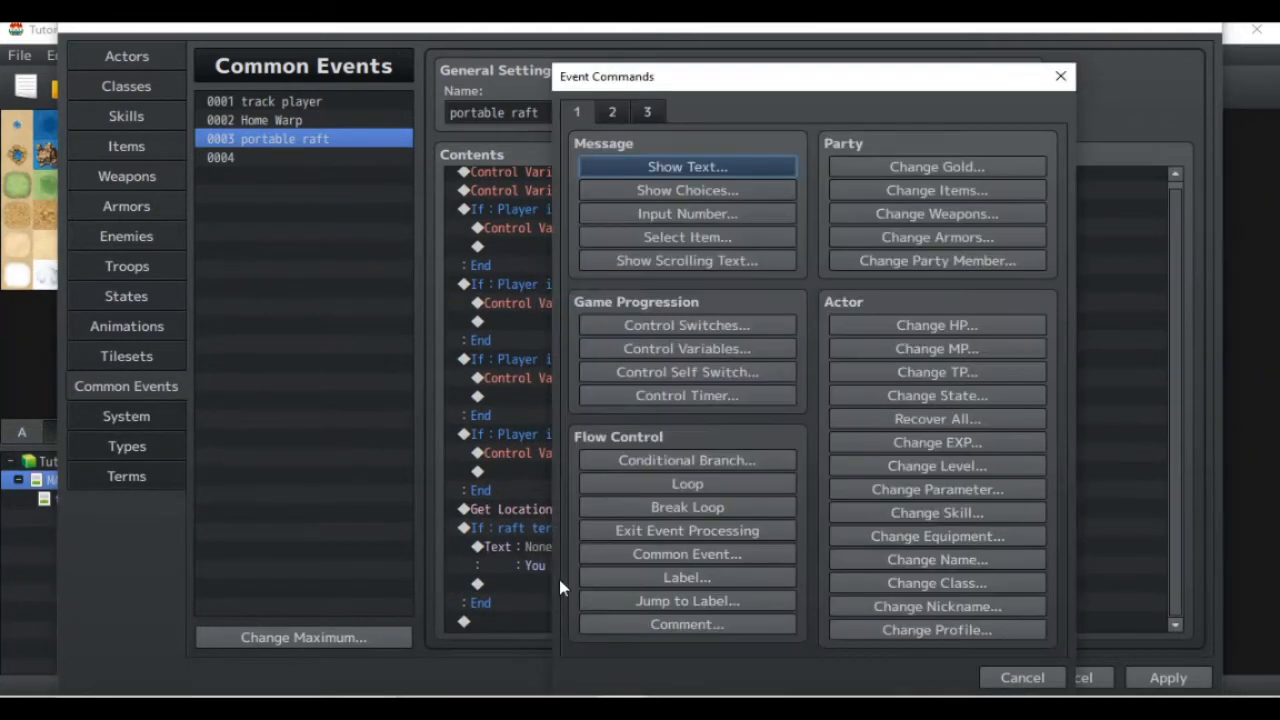
left_click(711, 535)
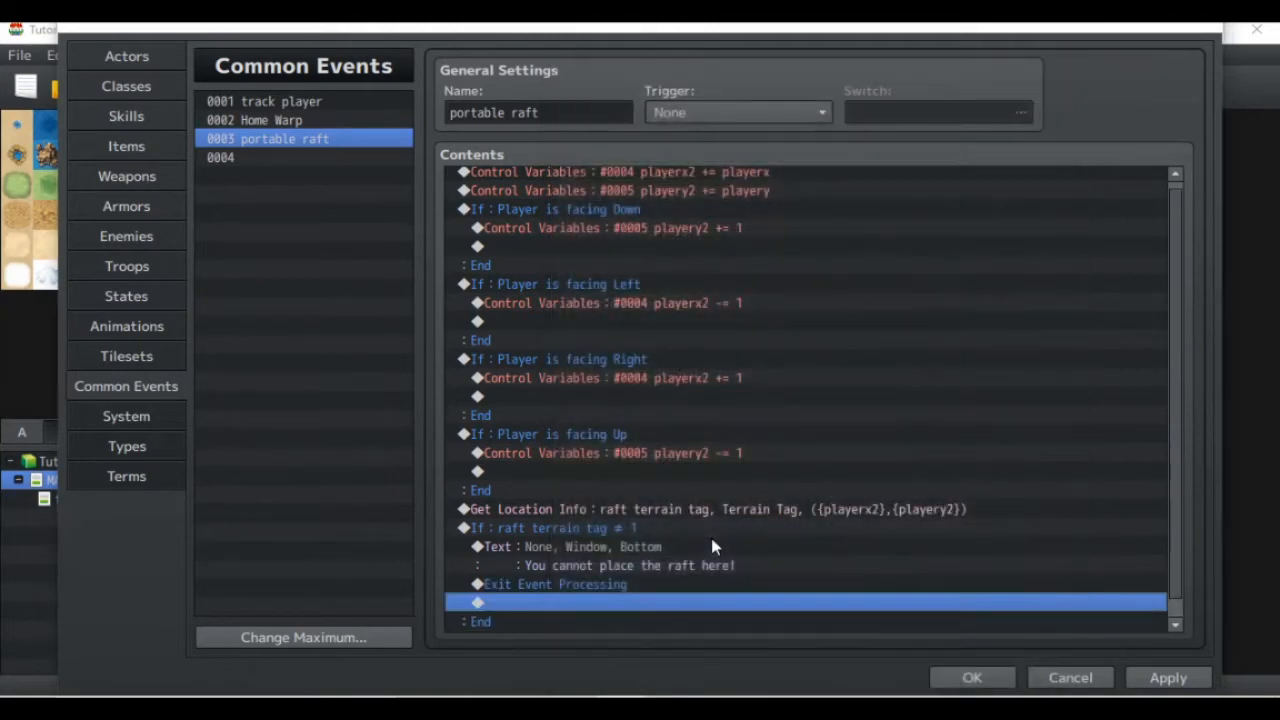
left_click(629, 526)
scroll(627, 523, "down", 1)
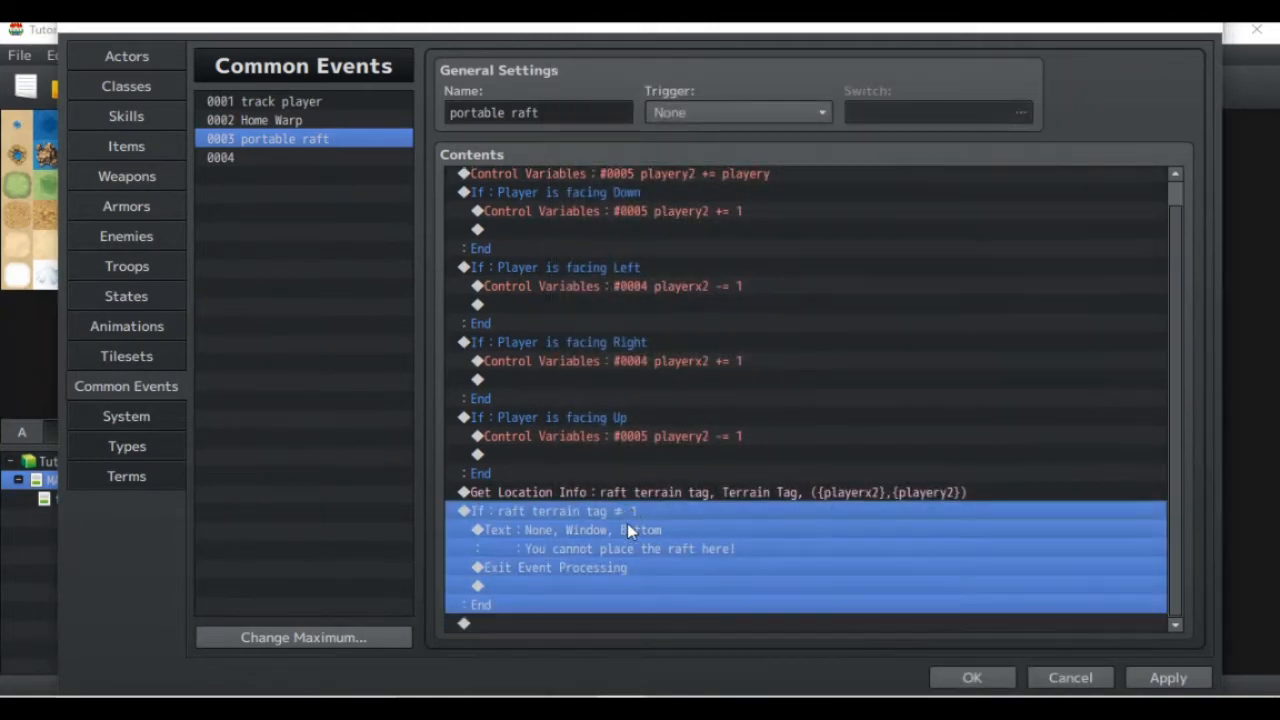
left_click(551, 622)
left_click(548, 566)
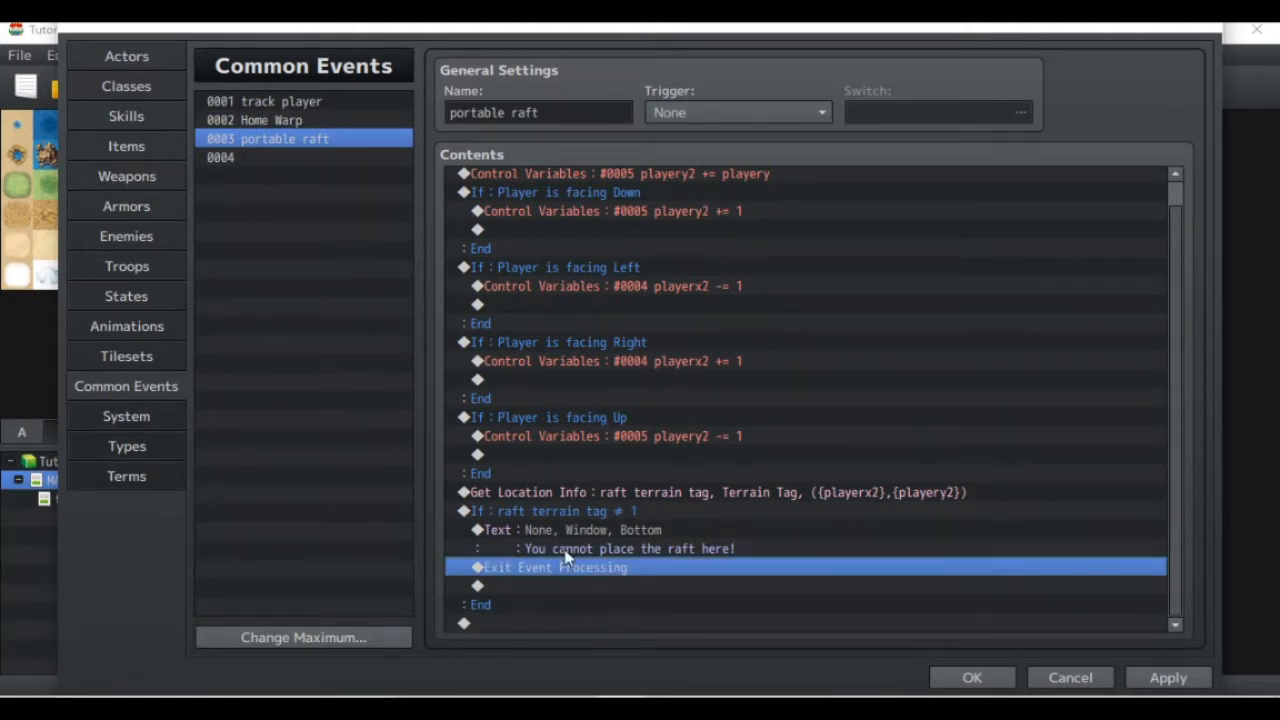
Step: Give the raft terrain tag branch an Else branch and delete its Exit Event Processing command
left_click(576, 513)
double_click(576, 513)
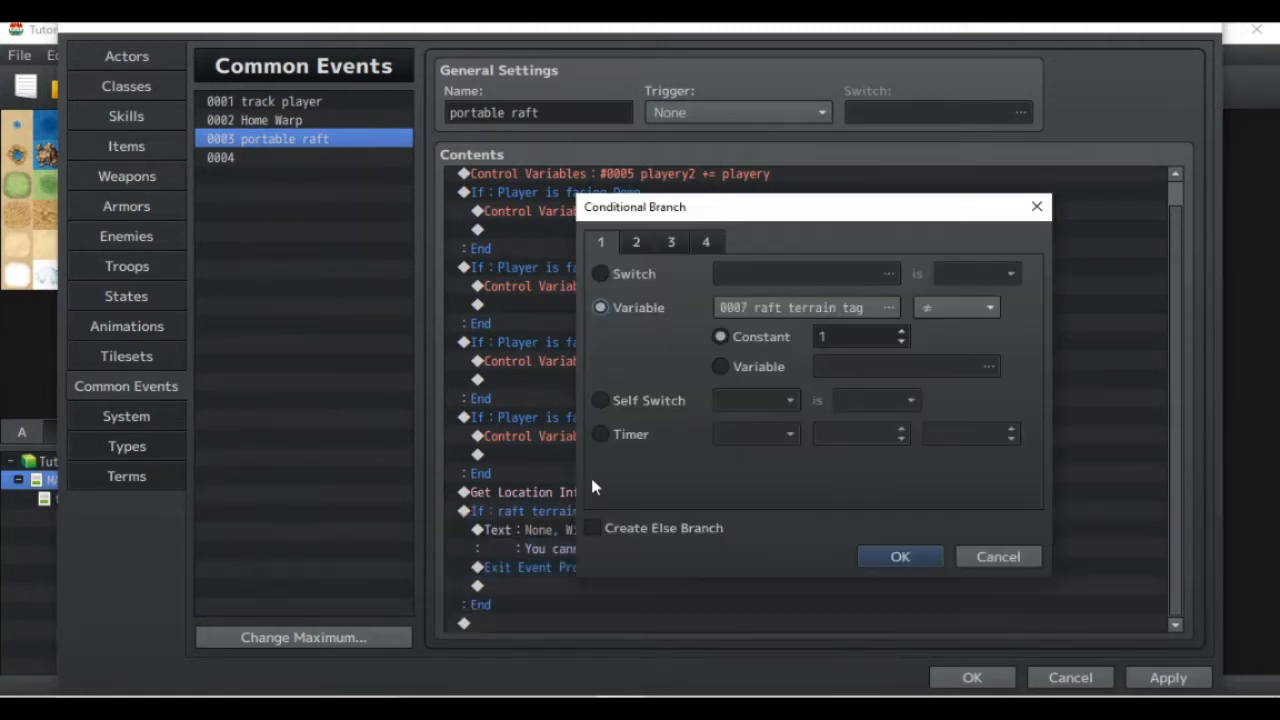
left_click(638, 527)
left_click(916, 558)
left_click(621, 593)
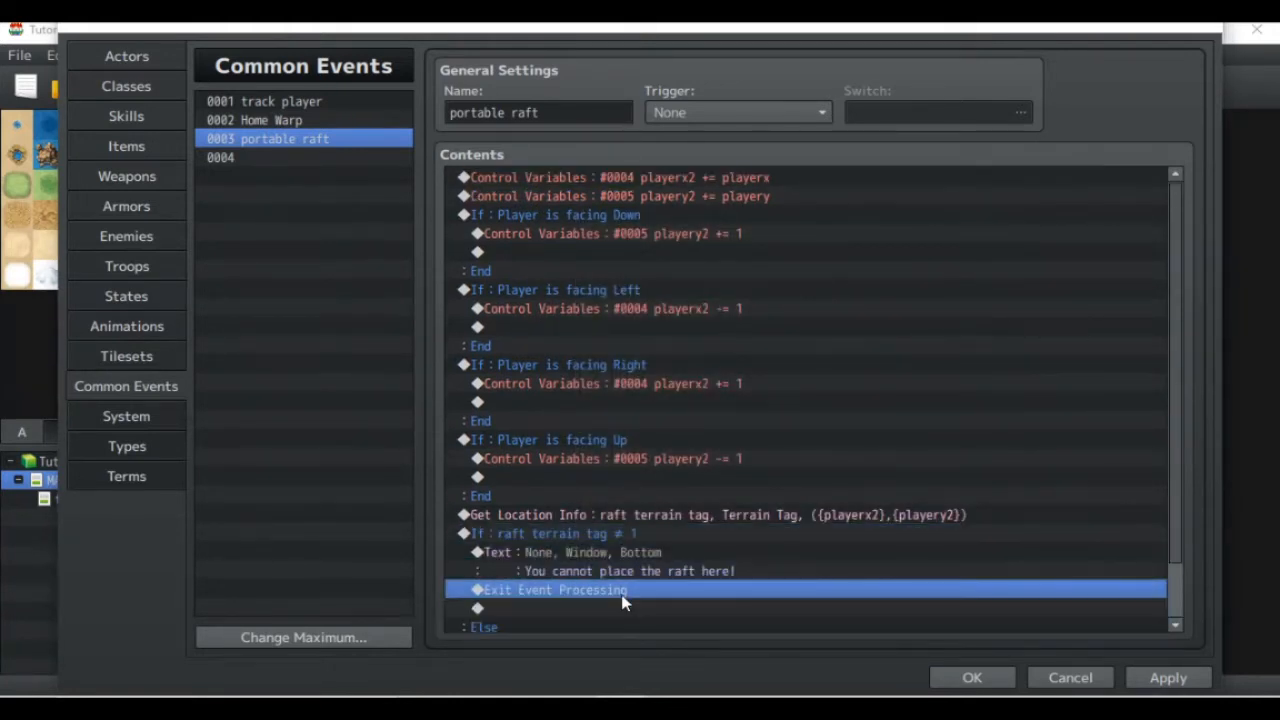
key("Delete")
scroll(654, 557, "down", 1)
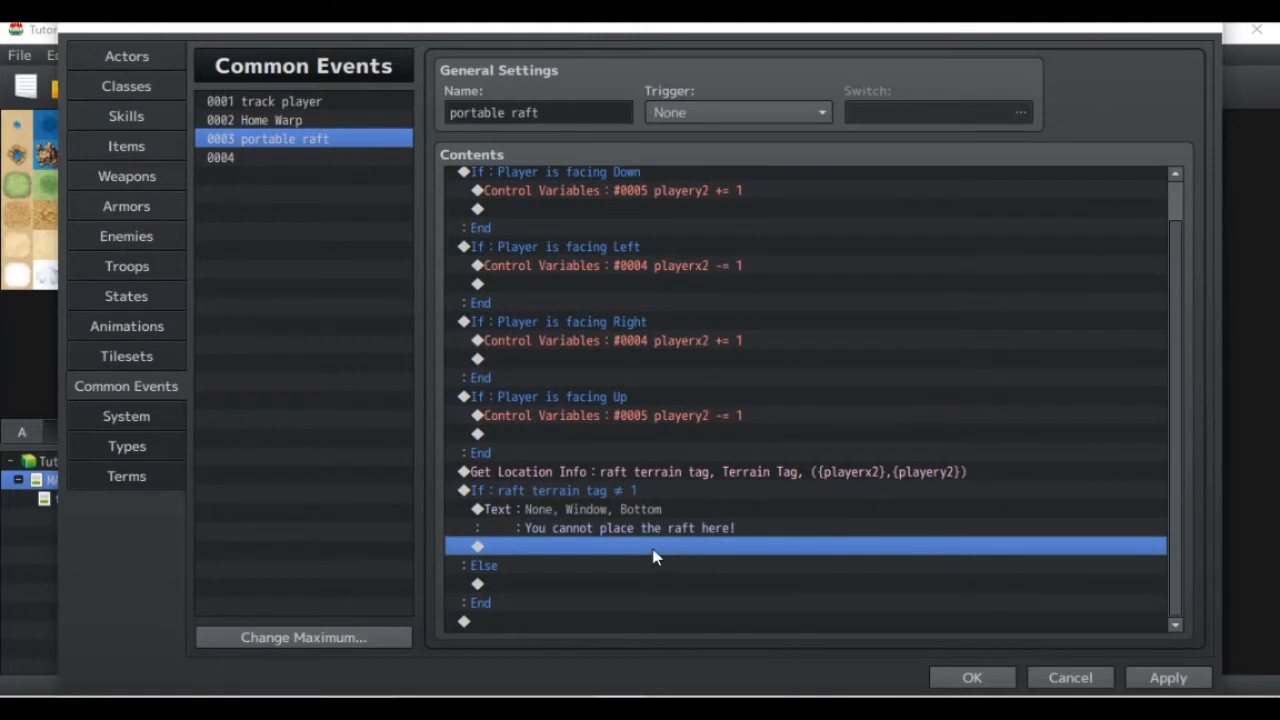
Step: Remove the Else branch from the raft terrain tag condition and put Exit Event Processing back below the message
double_click(582, 493)
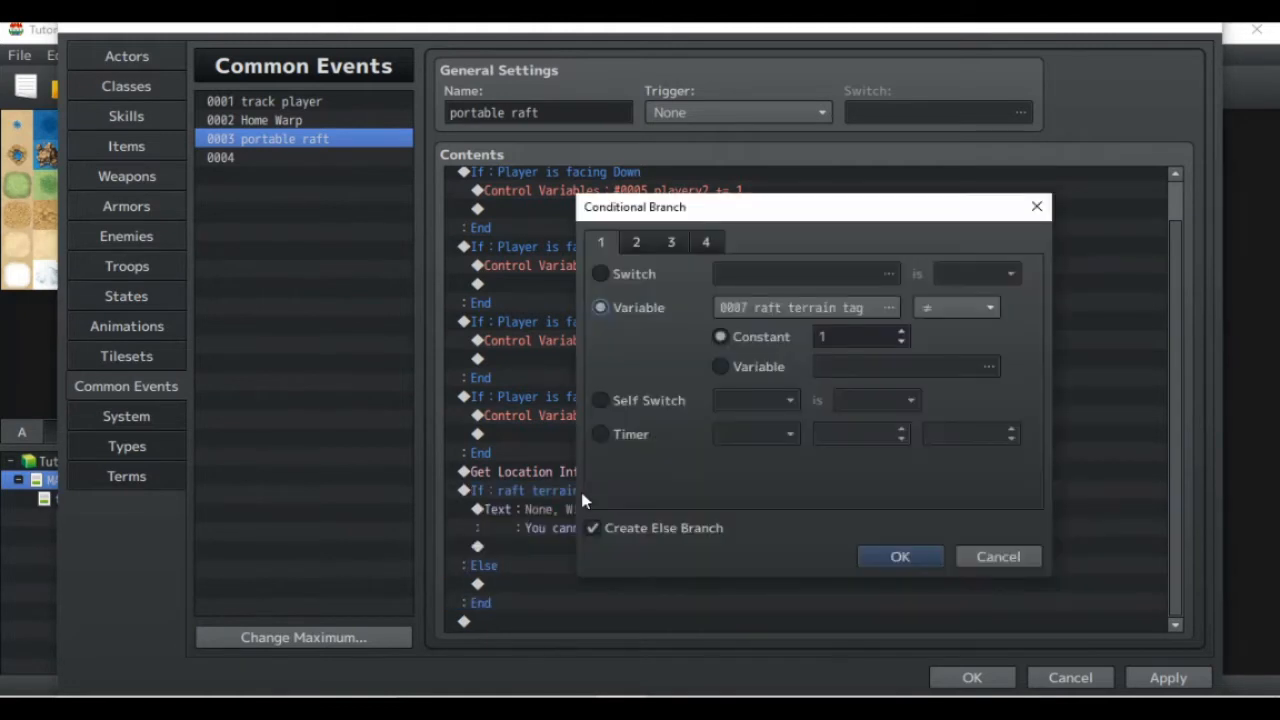
left_click(640, 535)
left_click(863, 555)
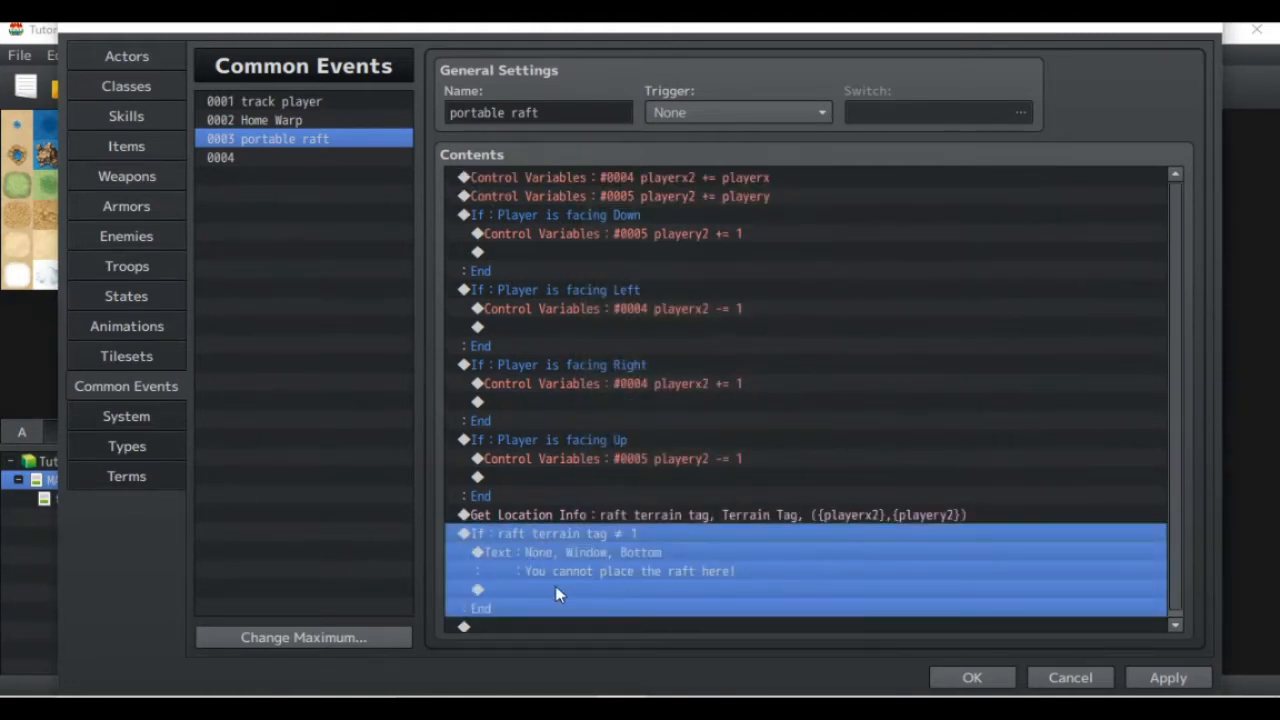
double_click(558, 591)
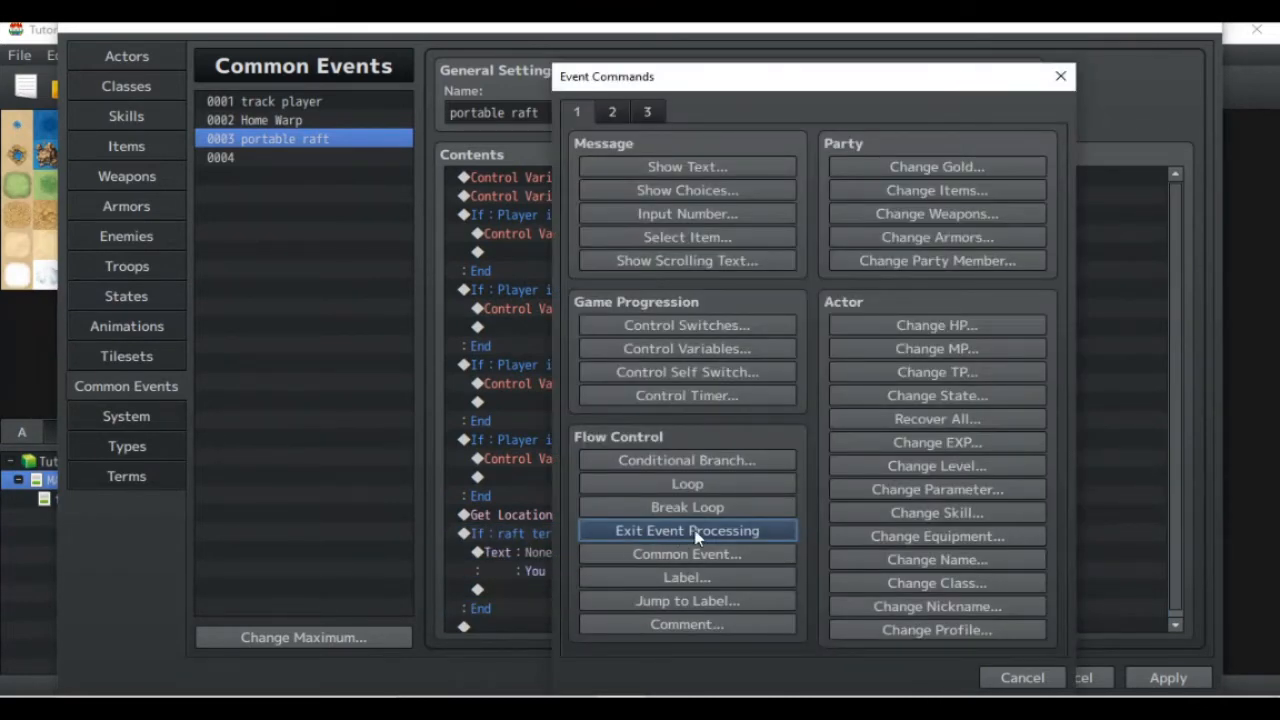
left_click(630, 530)
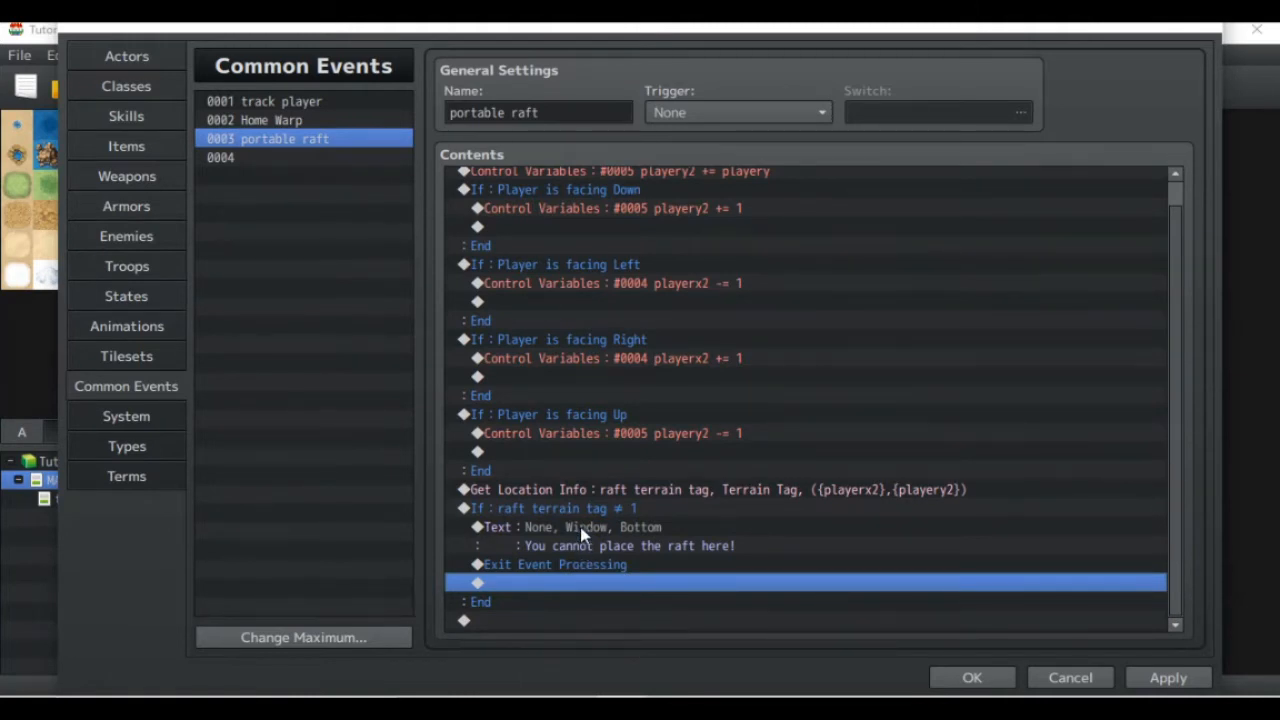
left_click(565, 620)
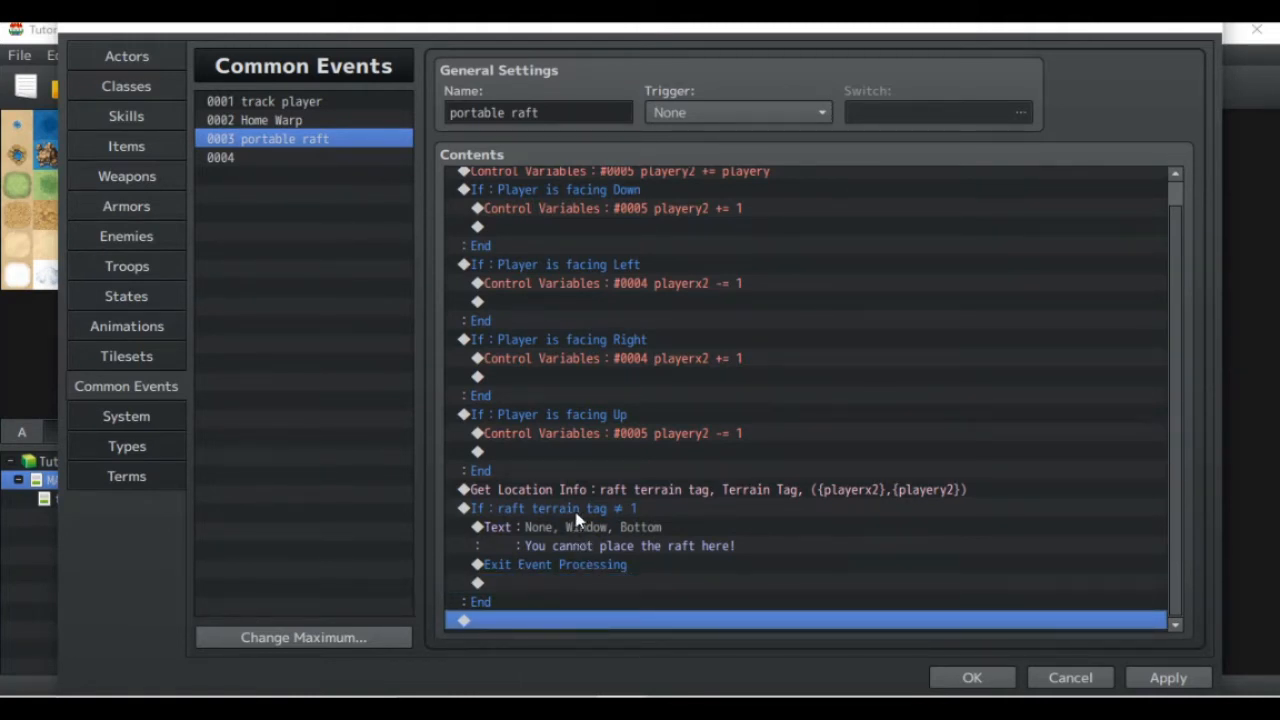
left_click(576, 512)
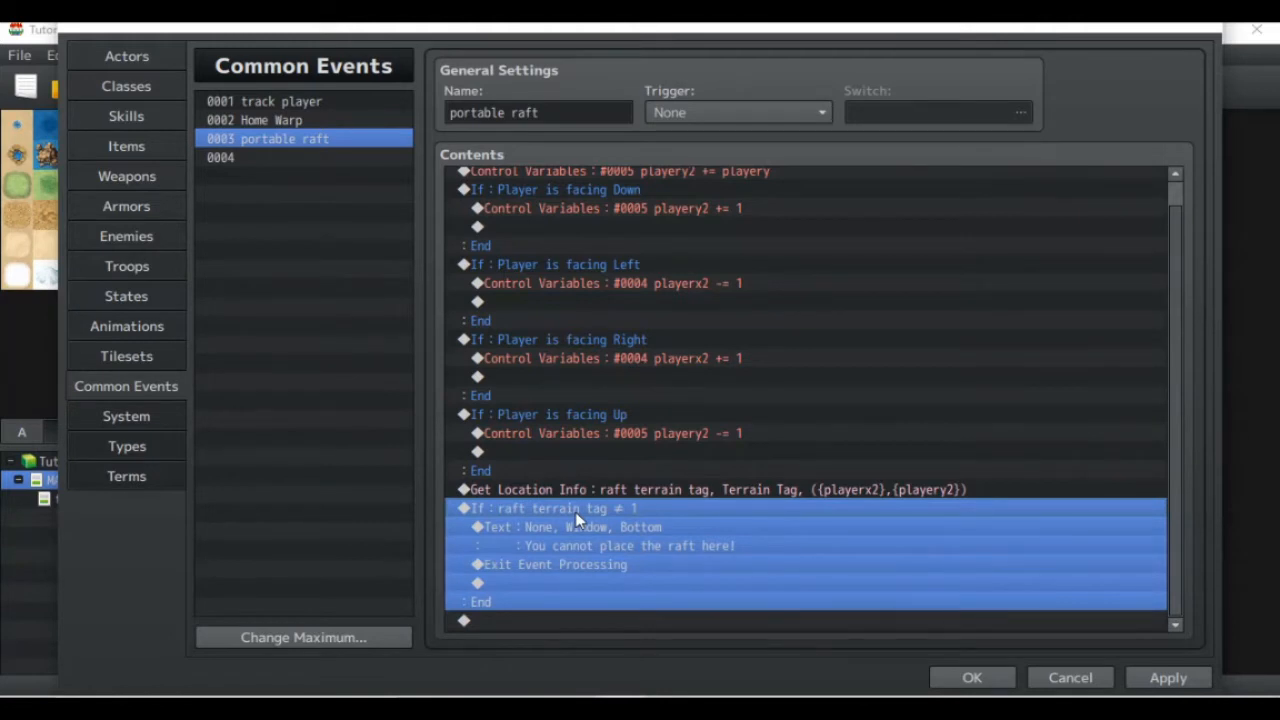
left_click(574, 526)
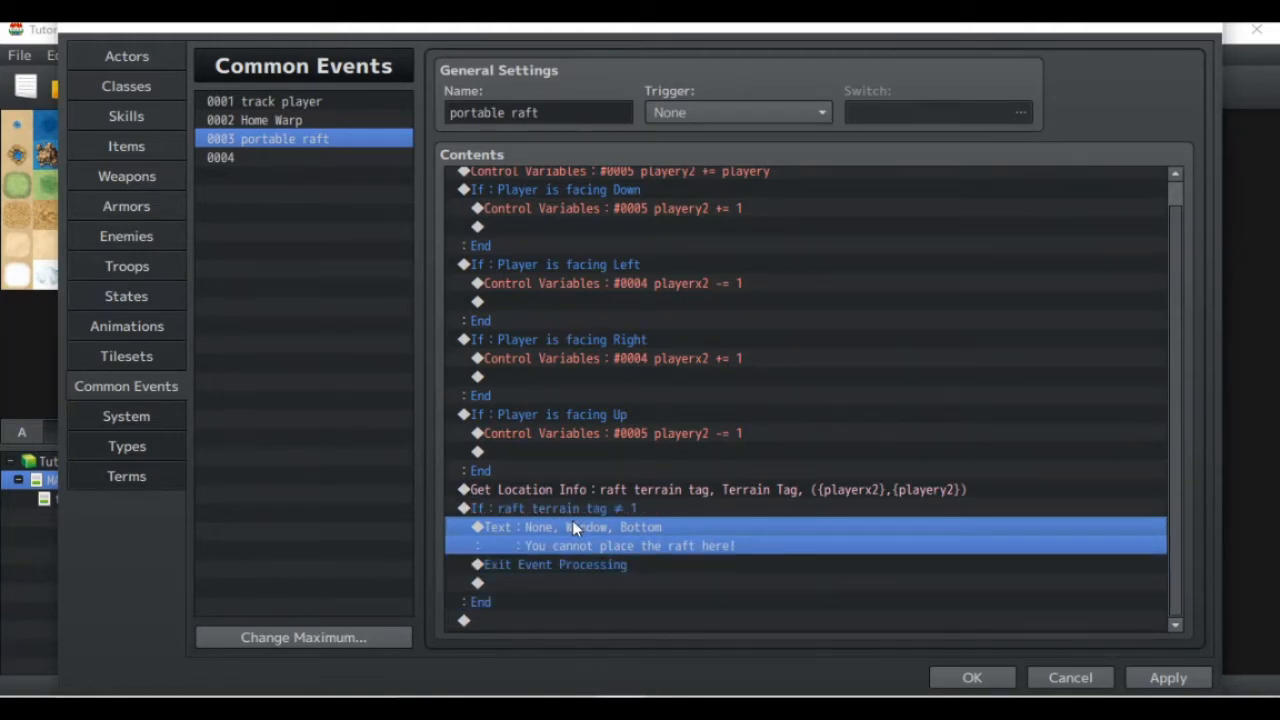
left_click(560, 613)
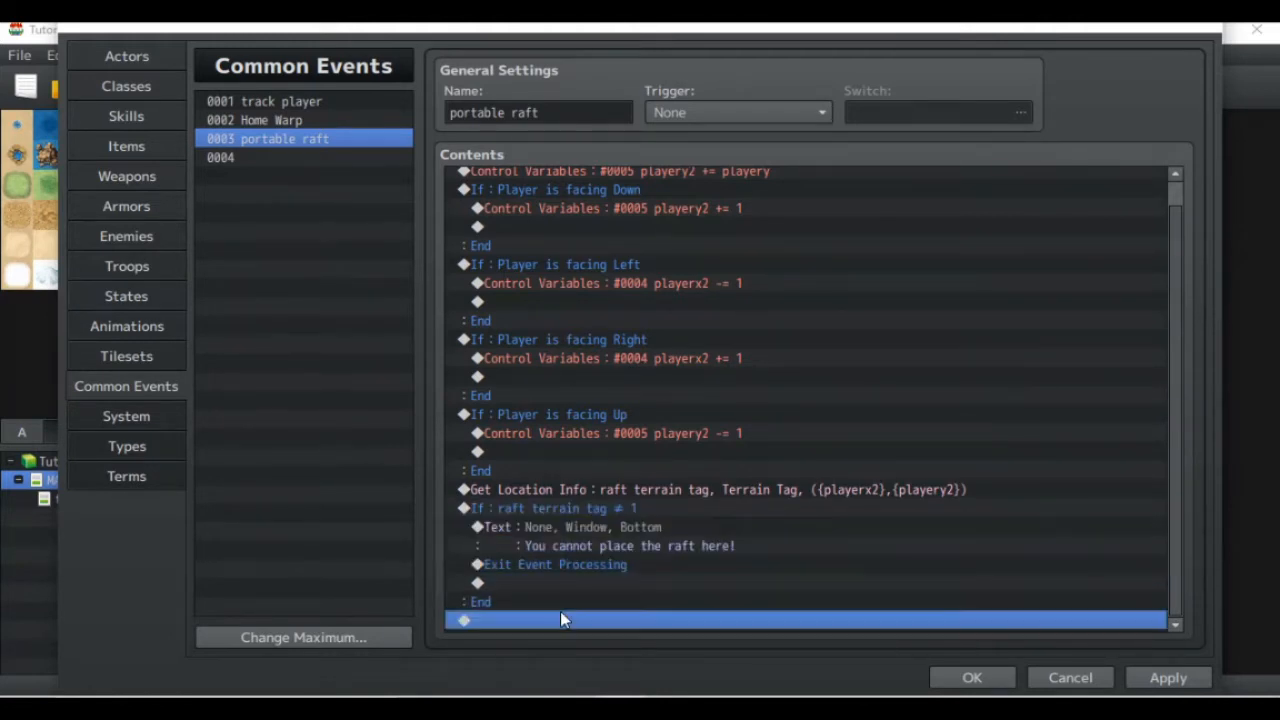
left_click(560, 566)
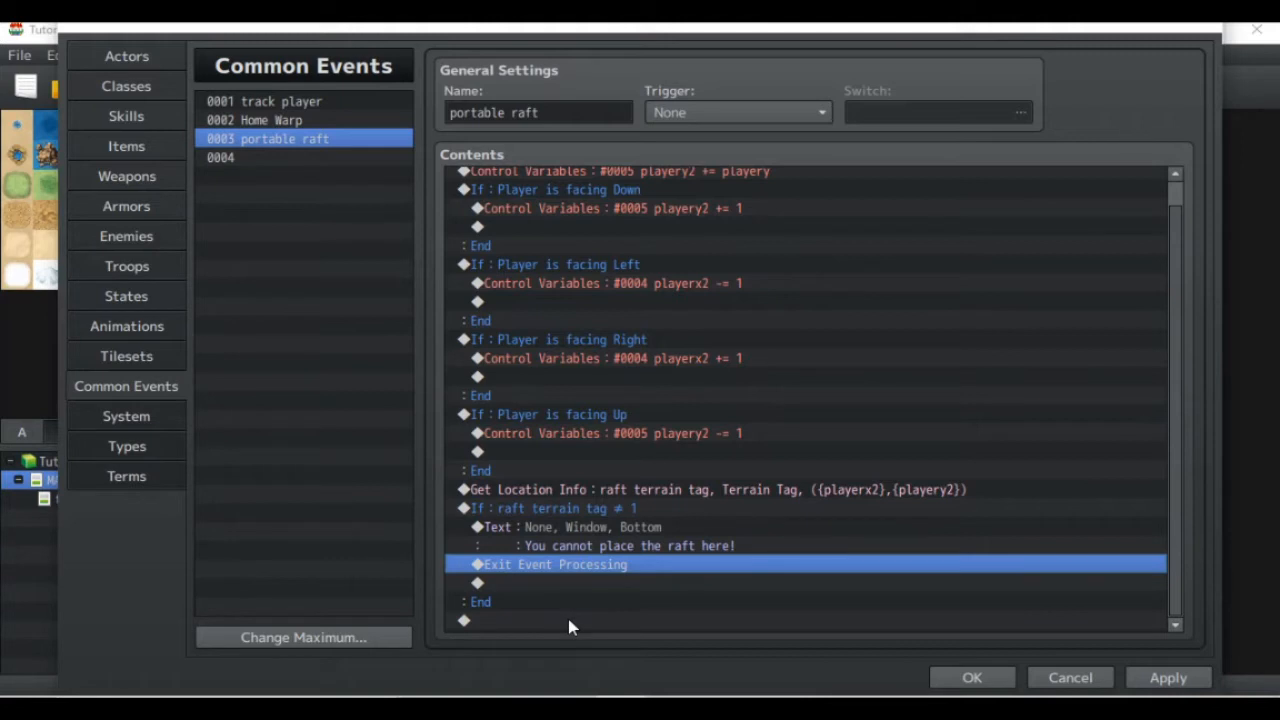
Step: Below the raft terrain tag branch, start a Set Vehicle Location command for the Boat, with its location designated by variables
left_click(586, 512)
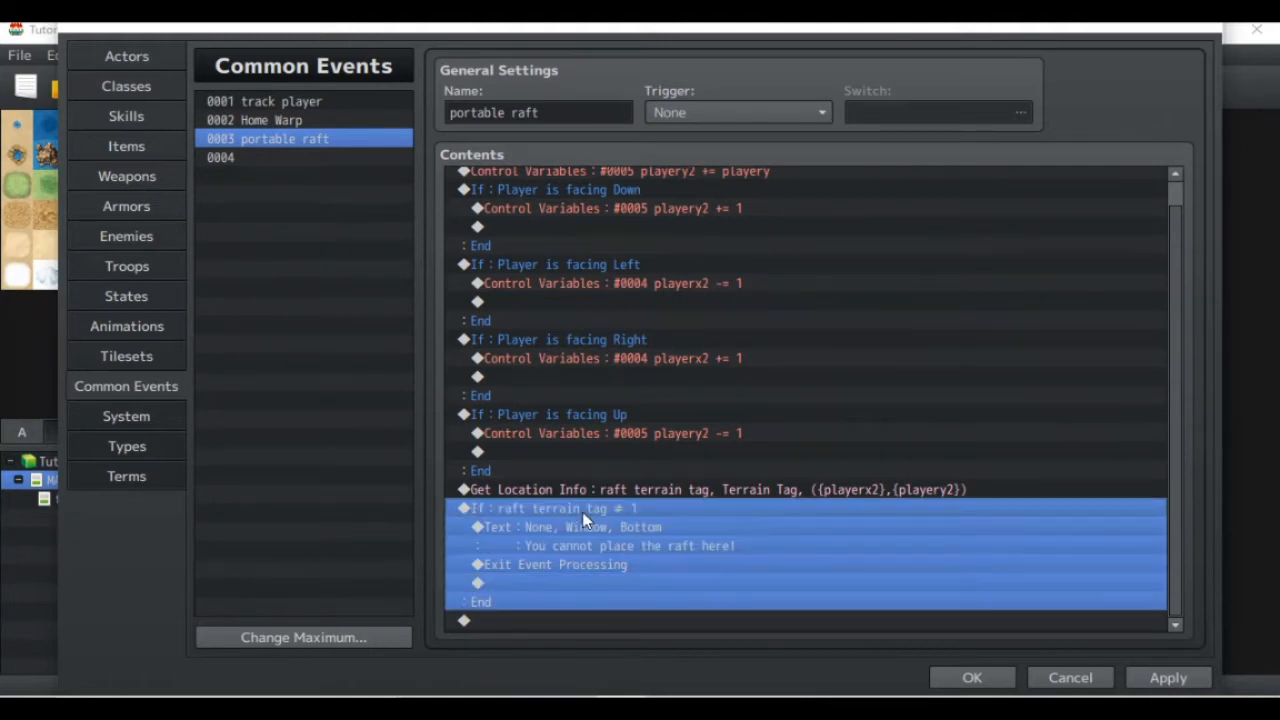
left_click(555, 621)
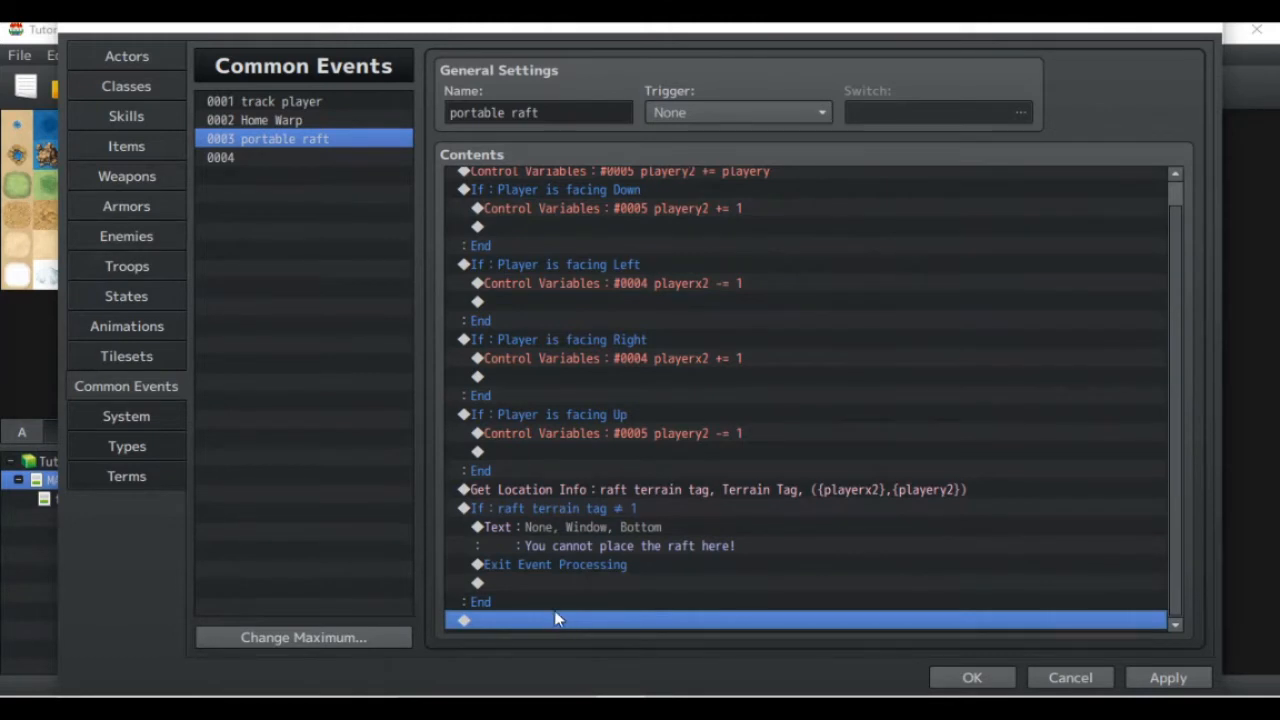
left_click(603, 507)
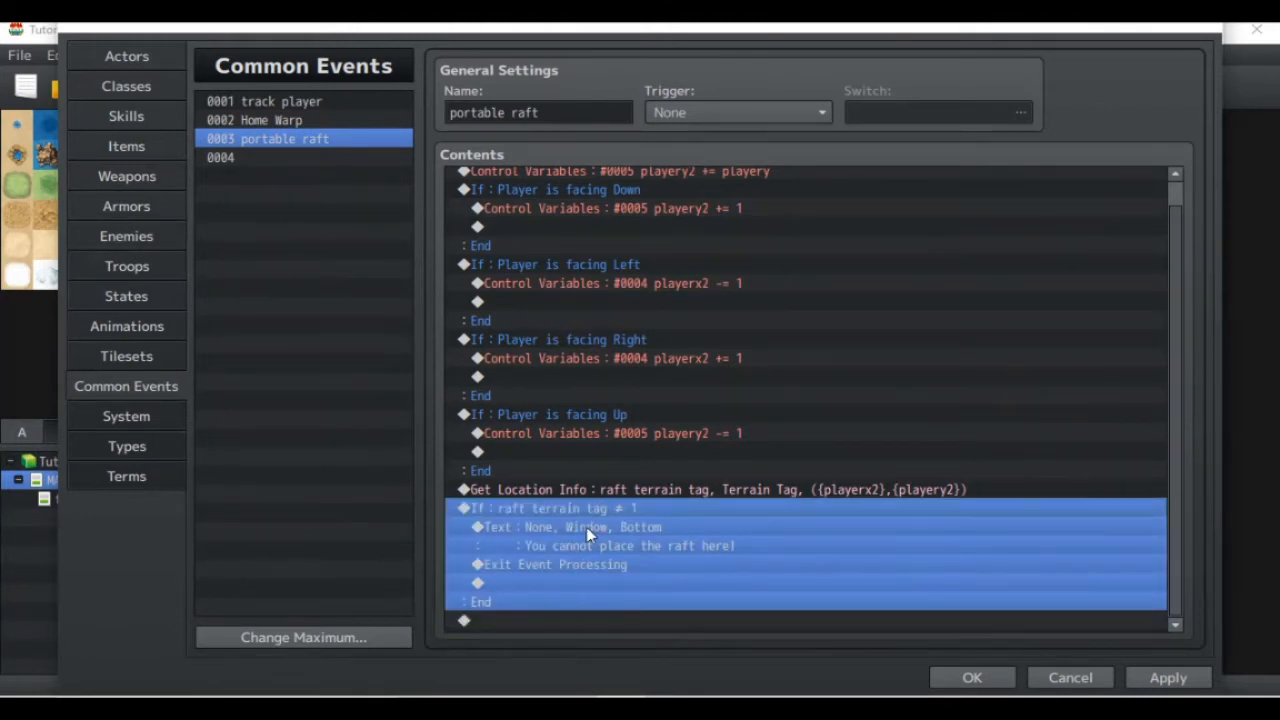
double_click(575, 621)
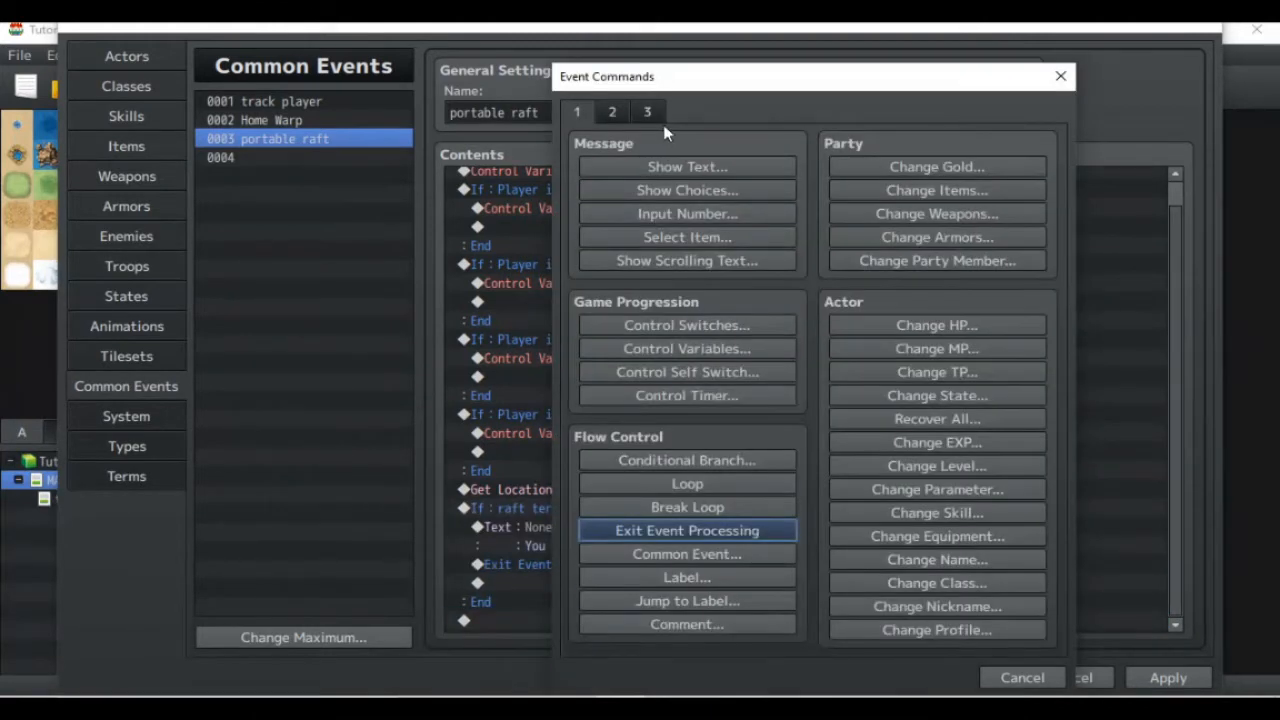
left_click(649, 113)
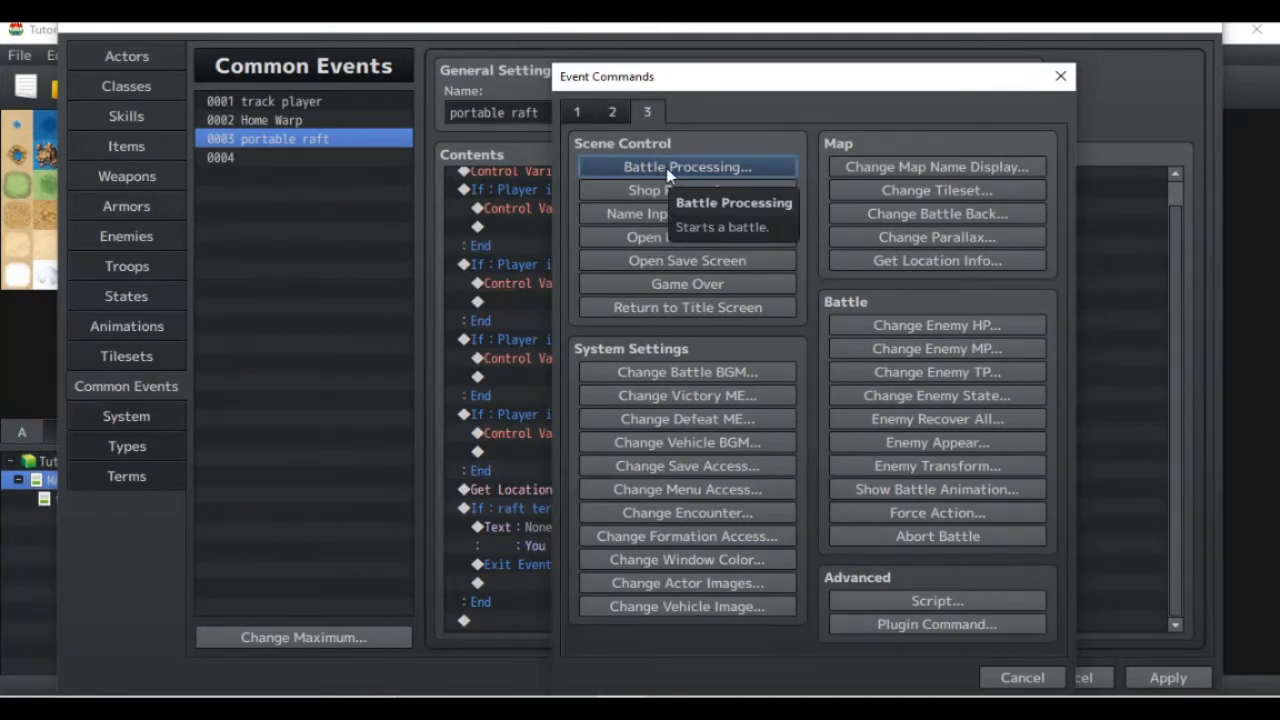
left_click(619, 114)
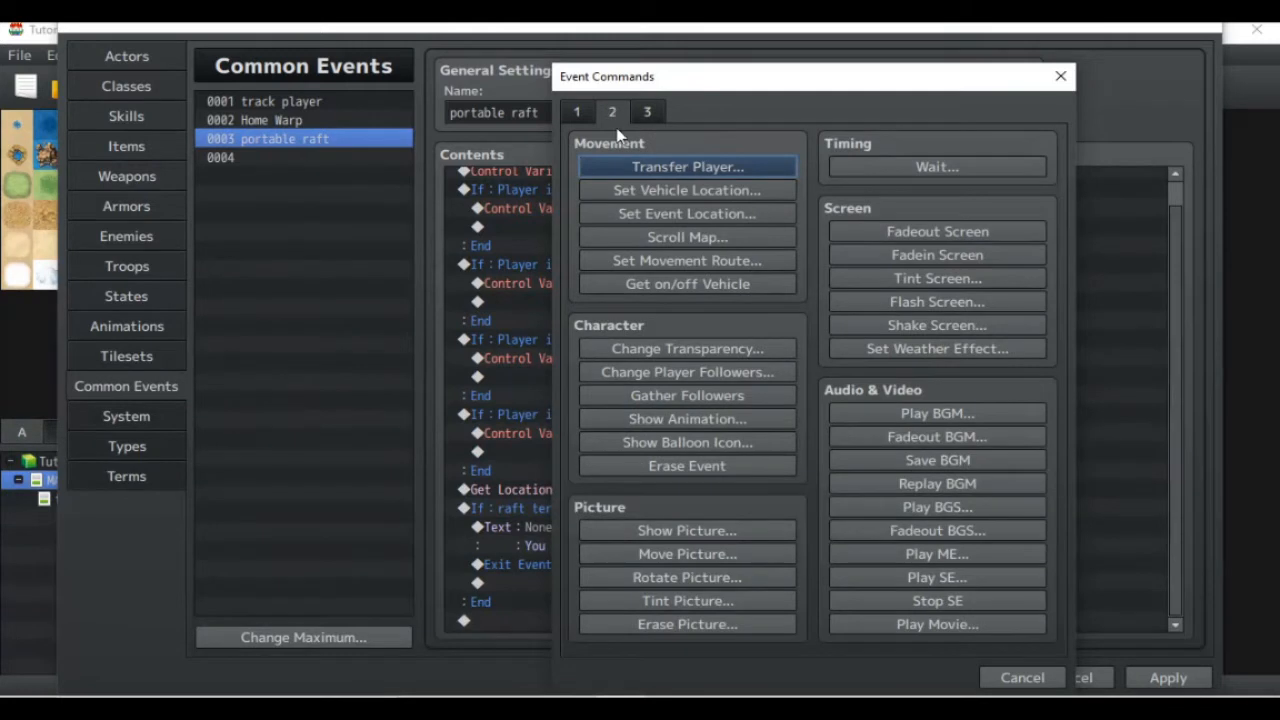
left_click(676, 190)
left_click(748, 287)
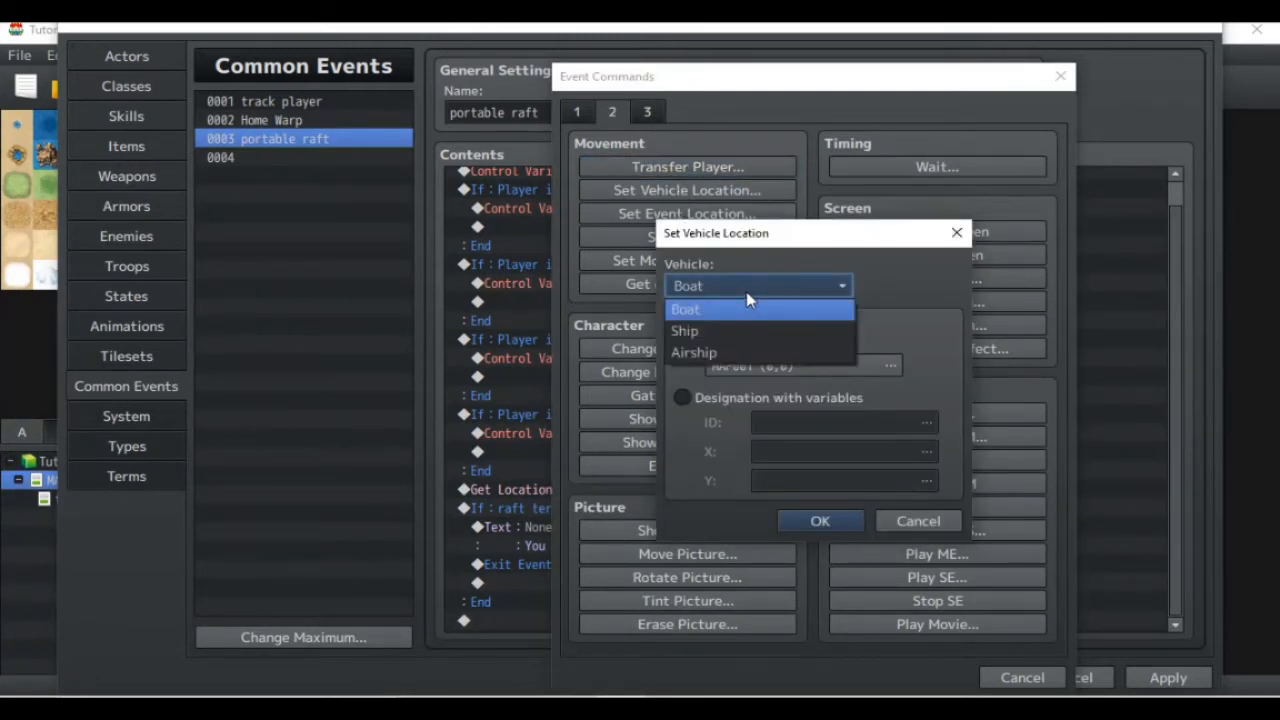
left_click(737, 309)
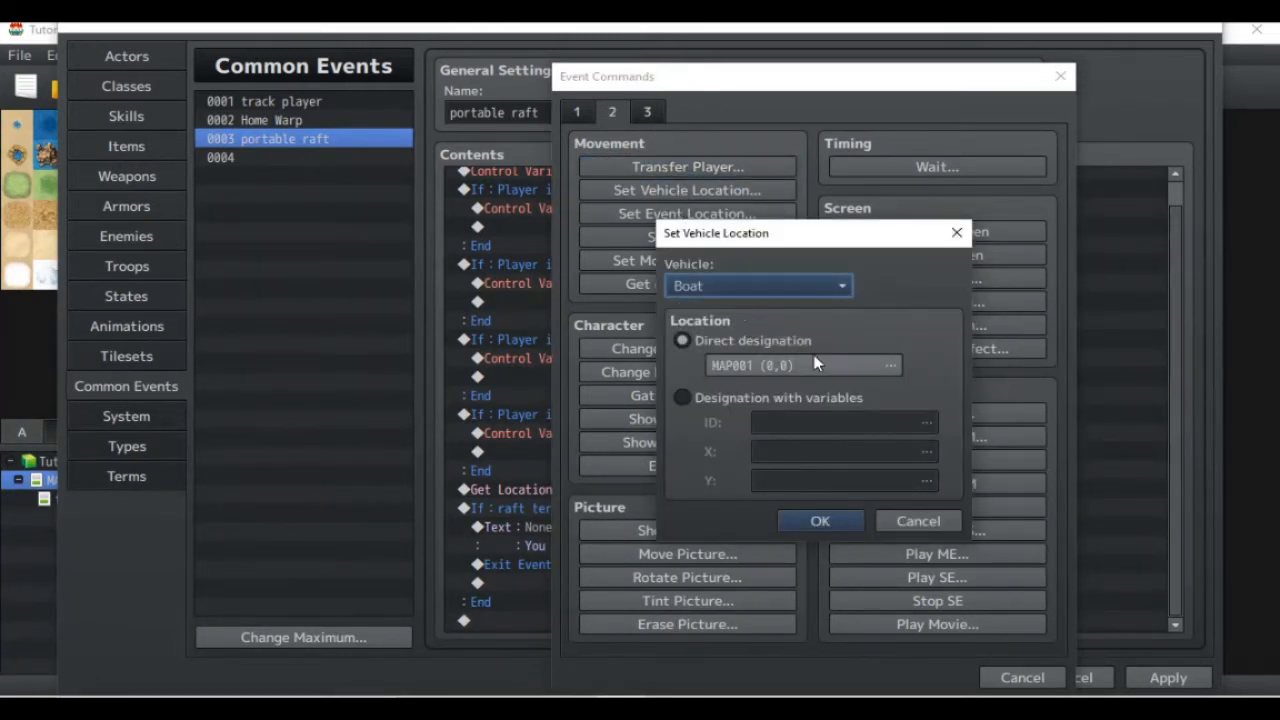
left_click(726, 398)
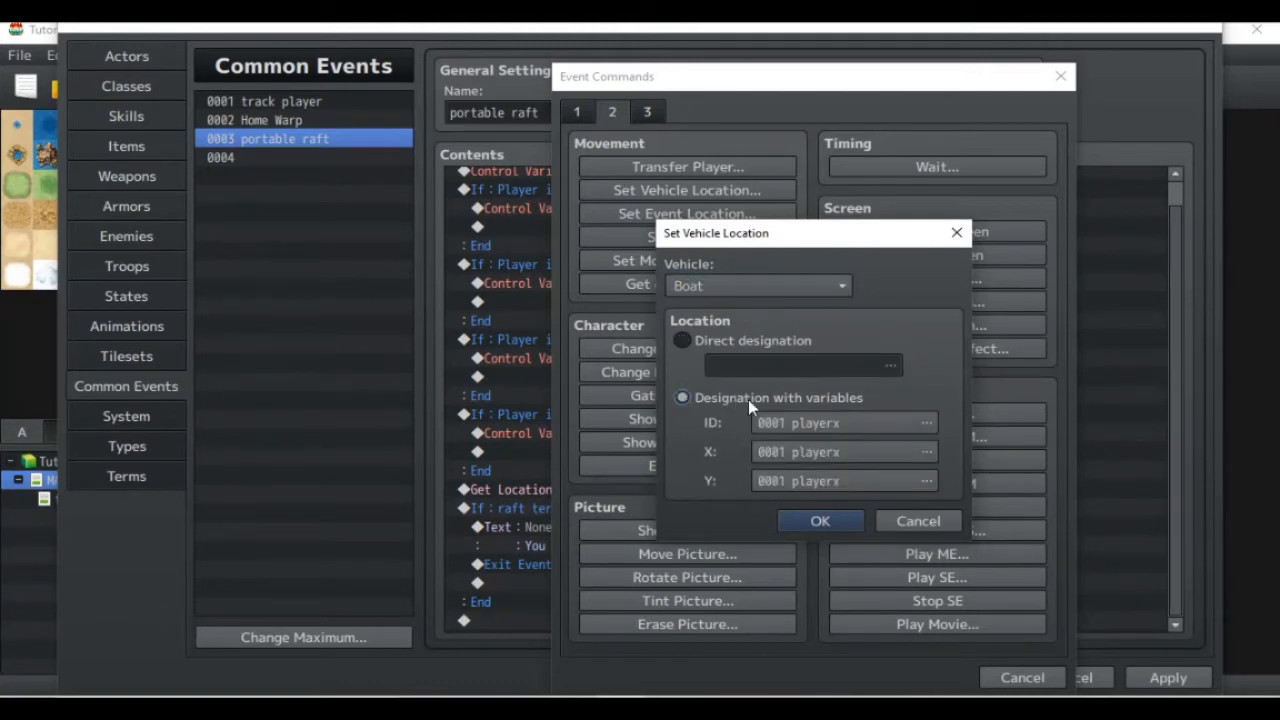
Step: Set the boat location's map ID to playerMapID, X to playerx2 and Y to playery2, and add the command to the event
left_click(864, 424)
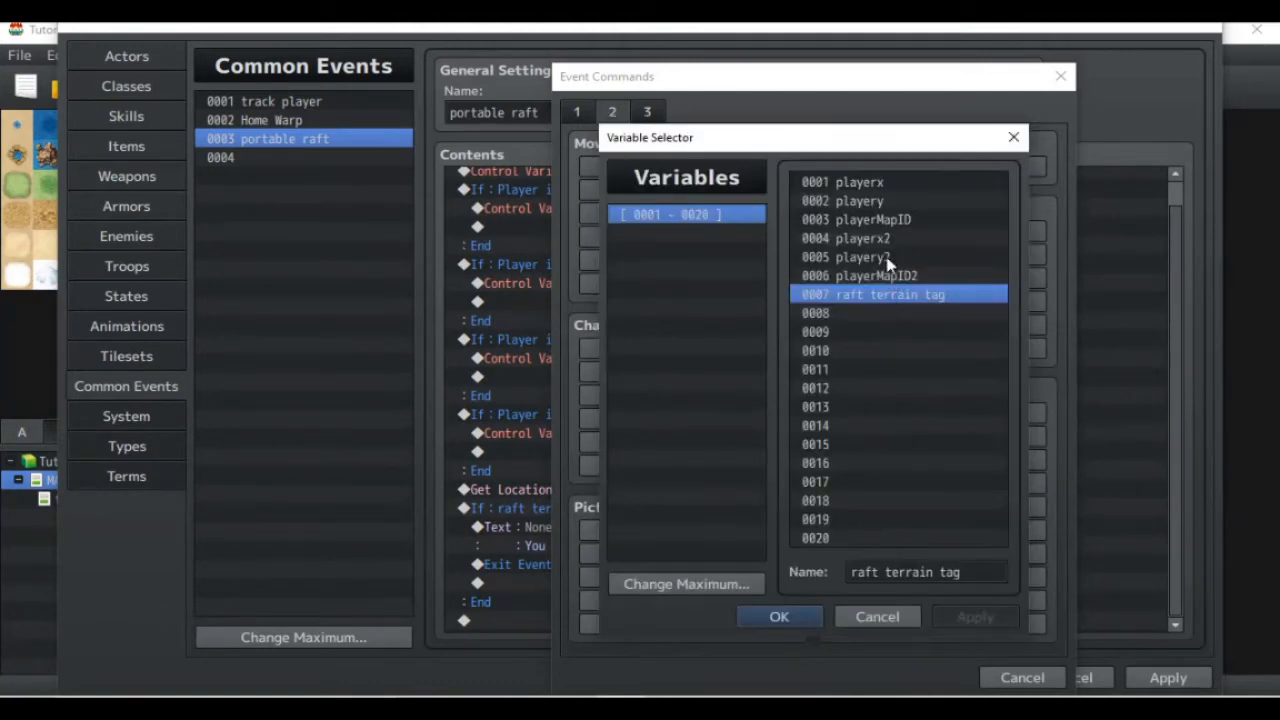
double_click(880, 219)
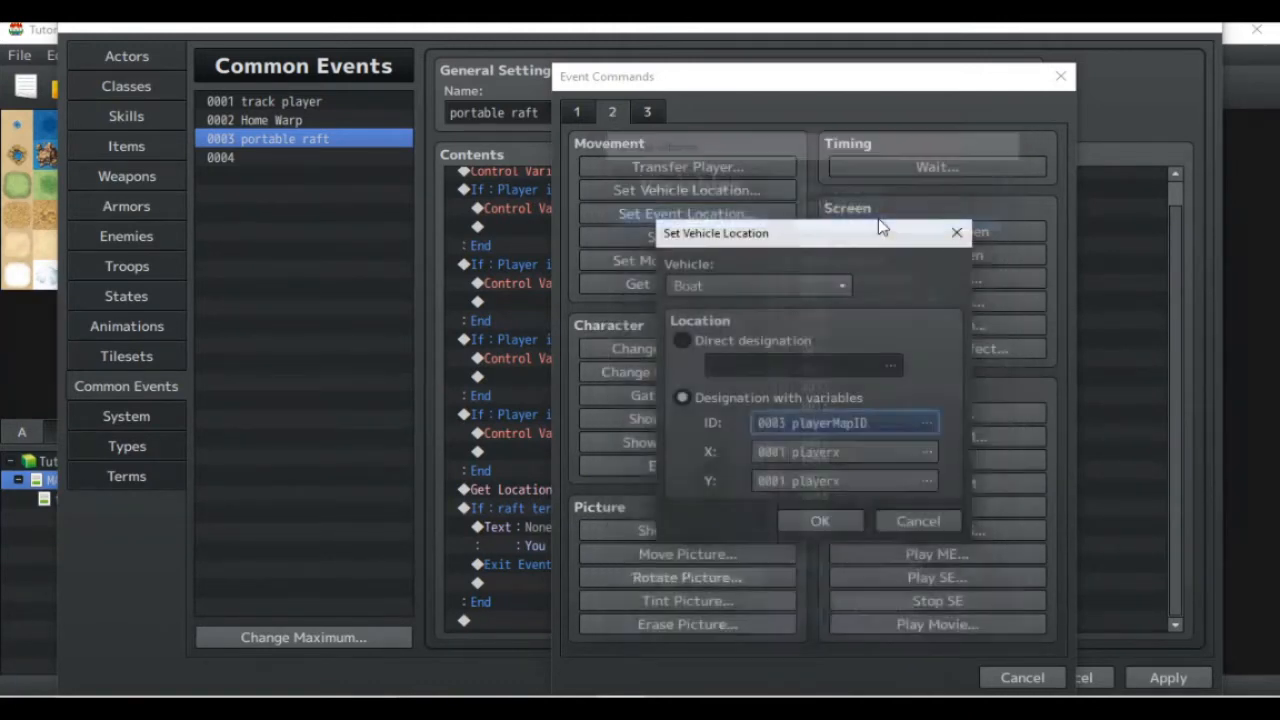
left_click(838, 462)
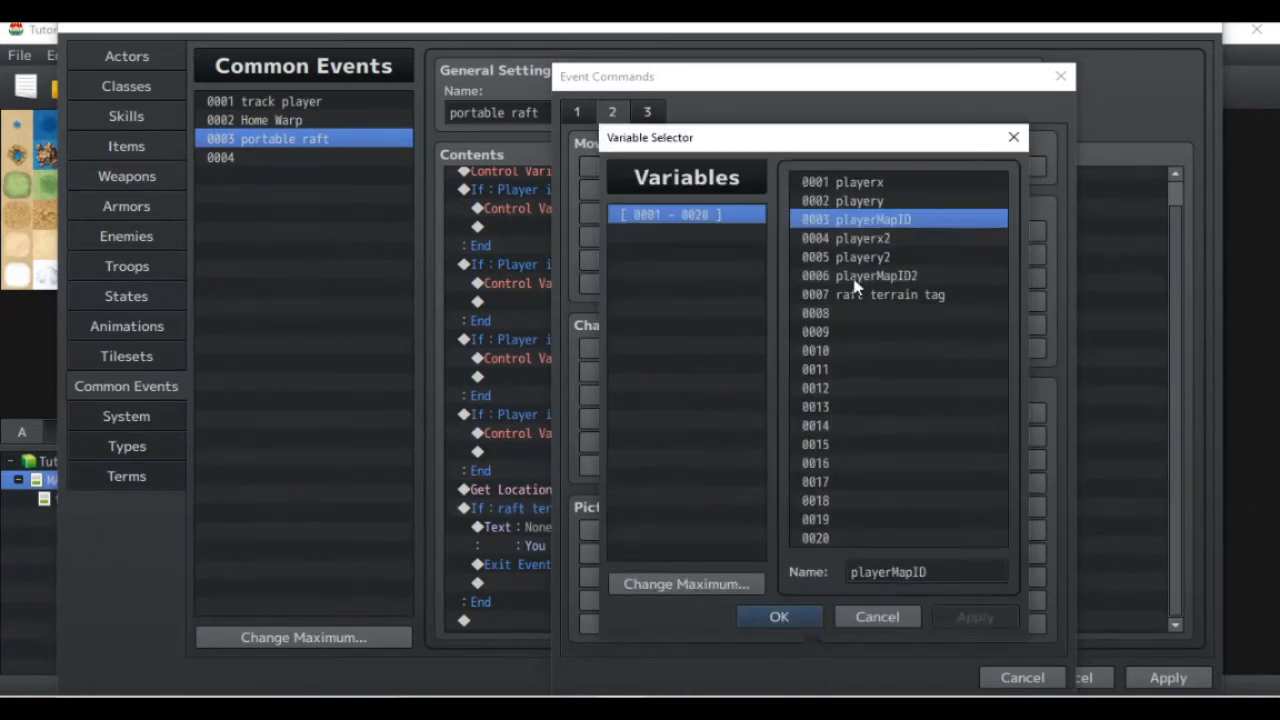
left_click(856, 240)
double_click(856, 240)
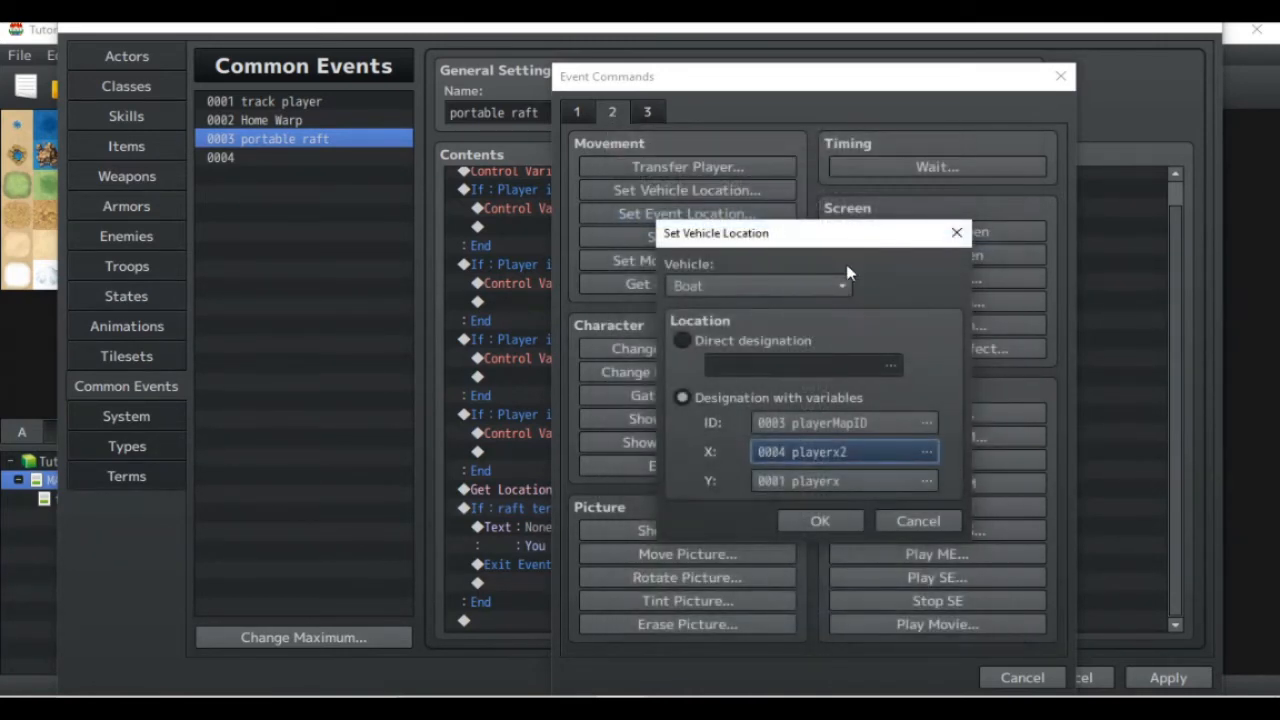
left_click(816, 480)
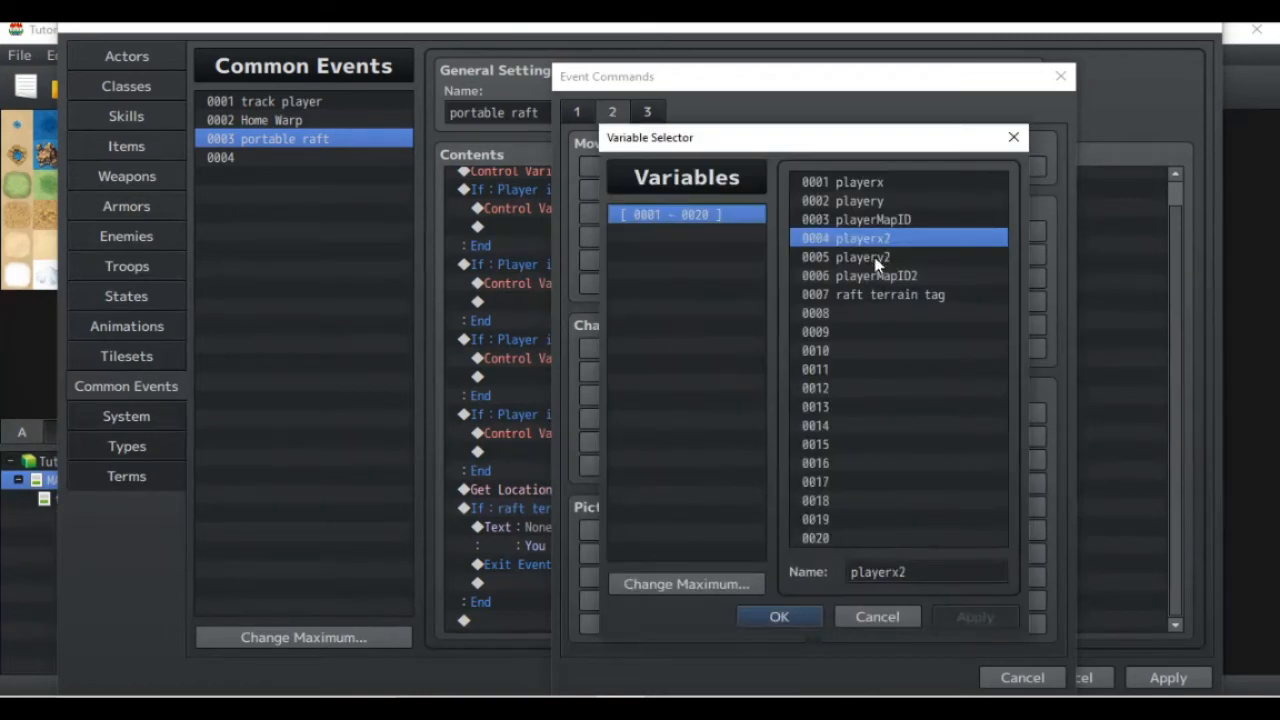
double_click(862, 257)
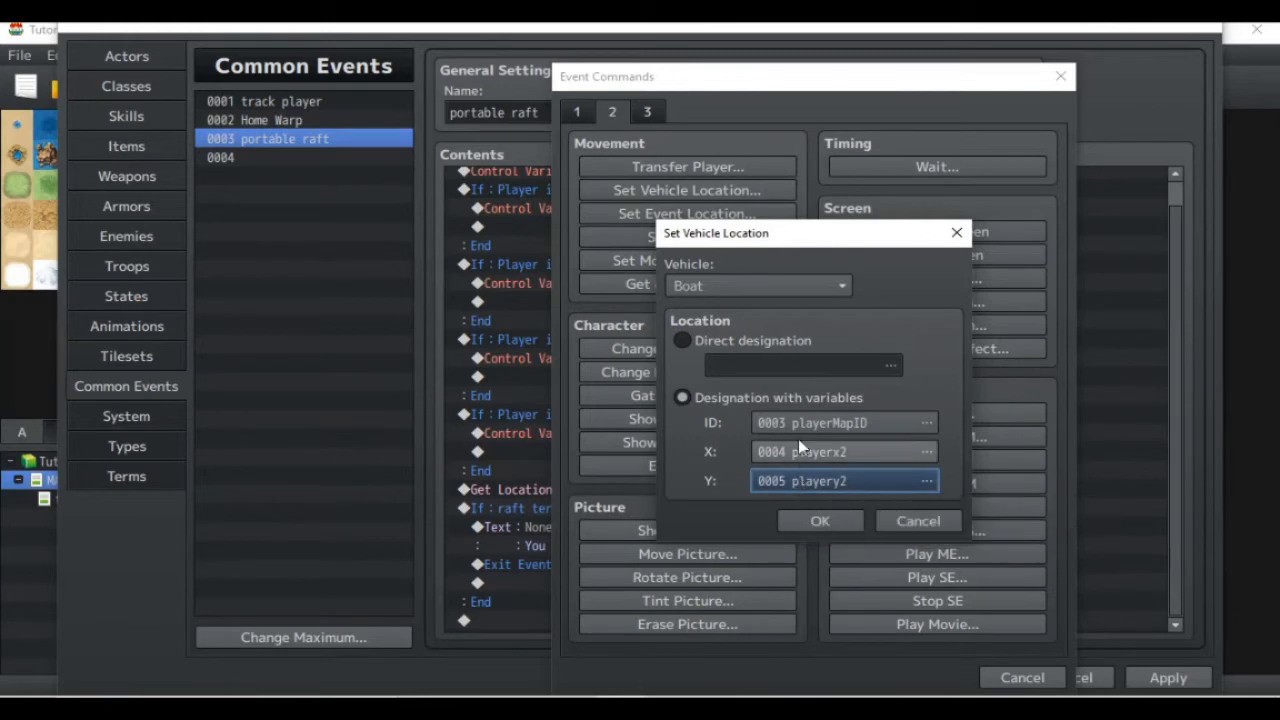
left_click(817, 523)
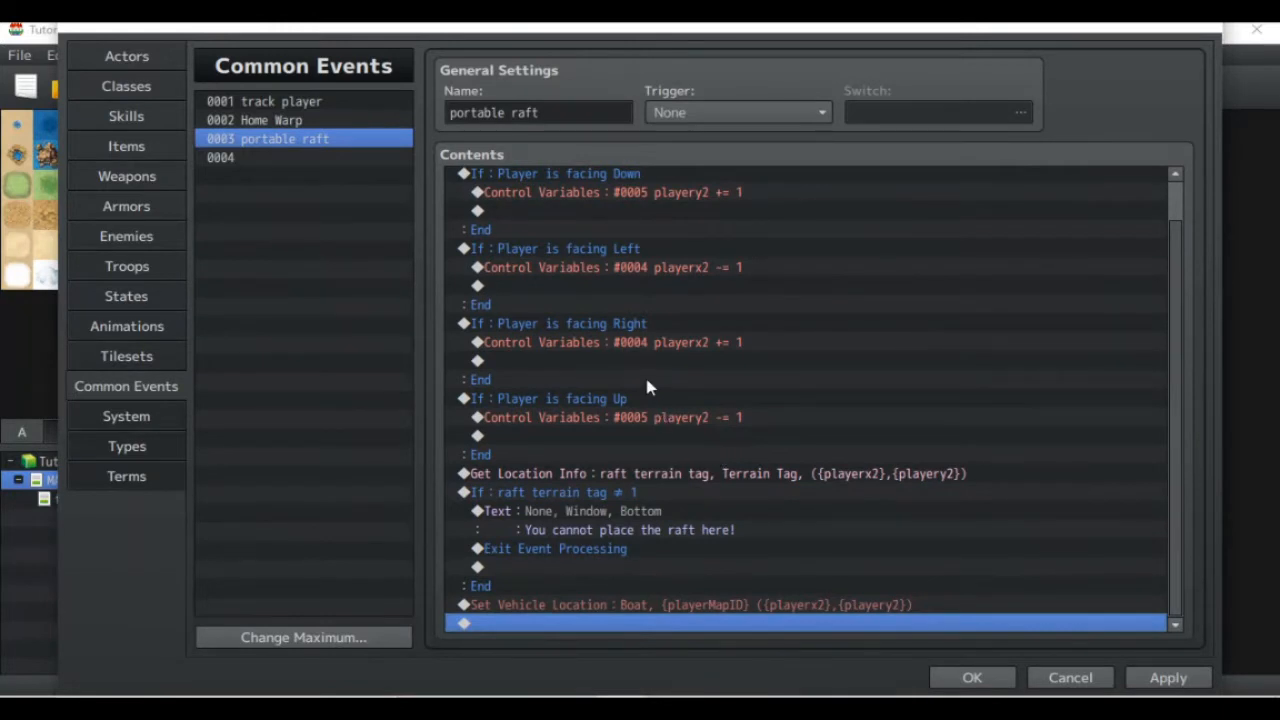
Step: Review the track player event's variables and the portable raft event's position, facing-direction and terrain tag commands
scroll(626, 210, "up", 1)
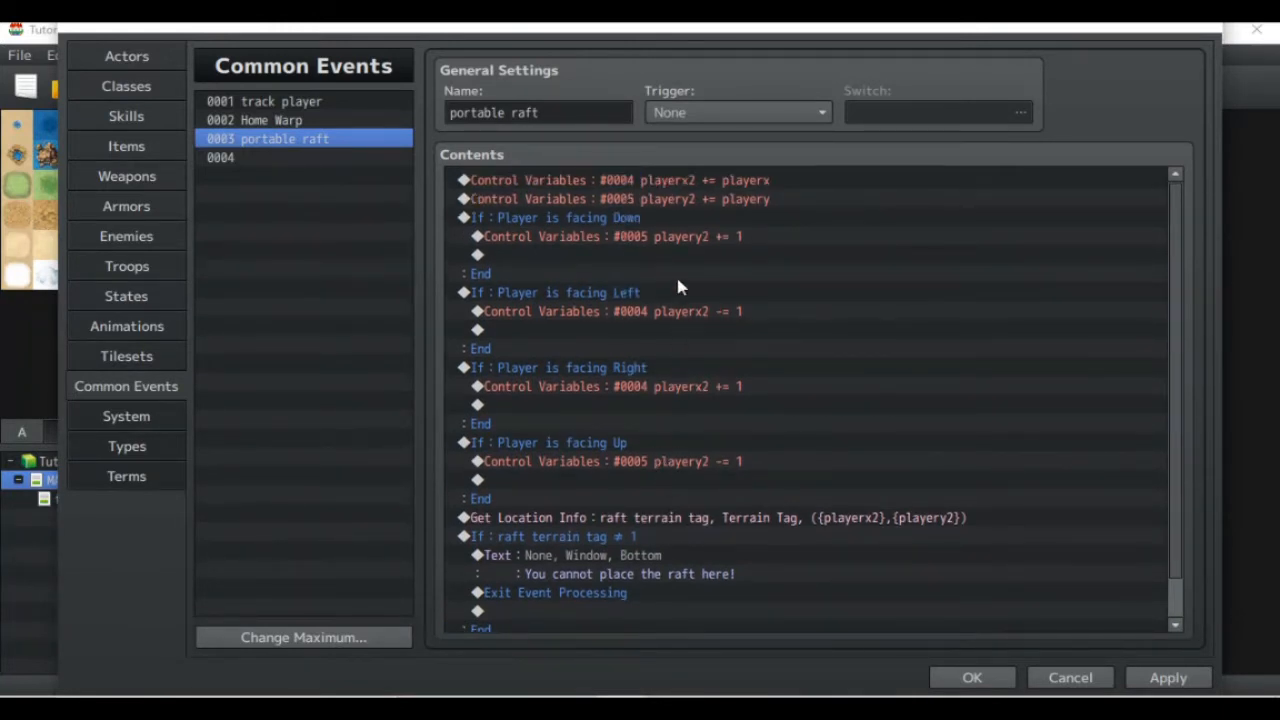
left_click(342, 102)
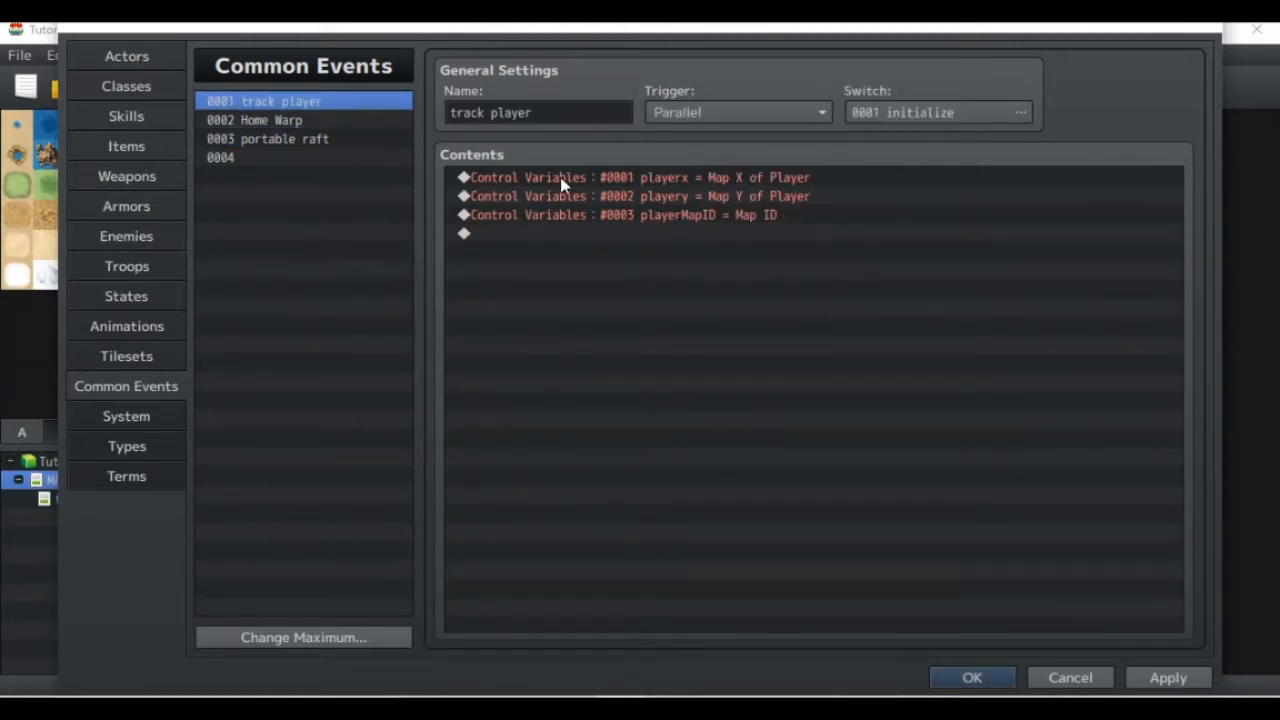
left_click(341, 139)
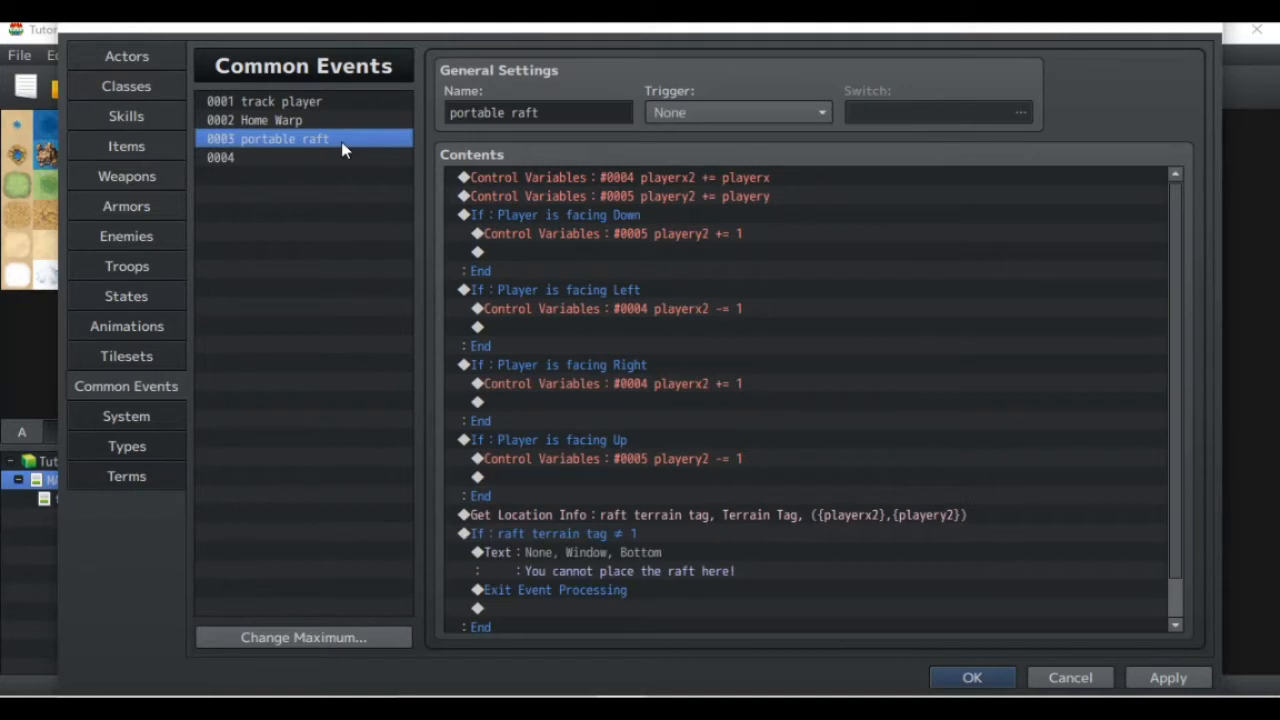
left_click(617, 179)
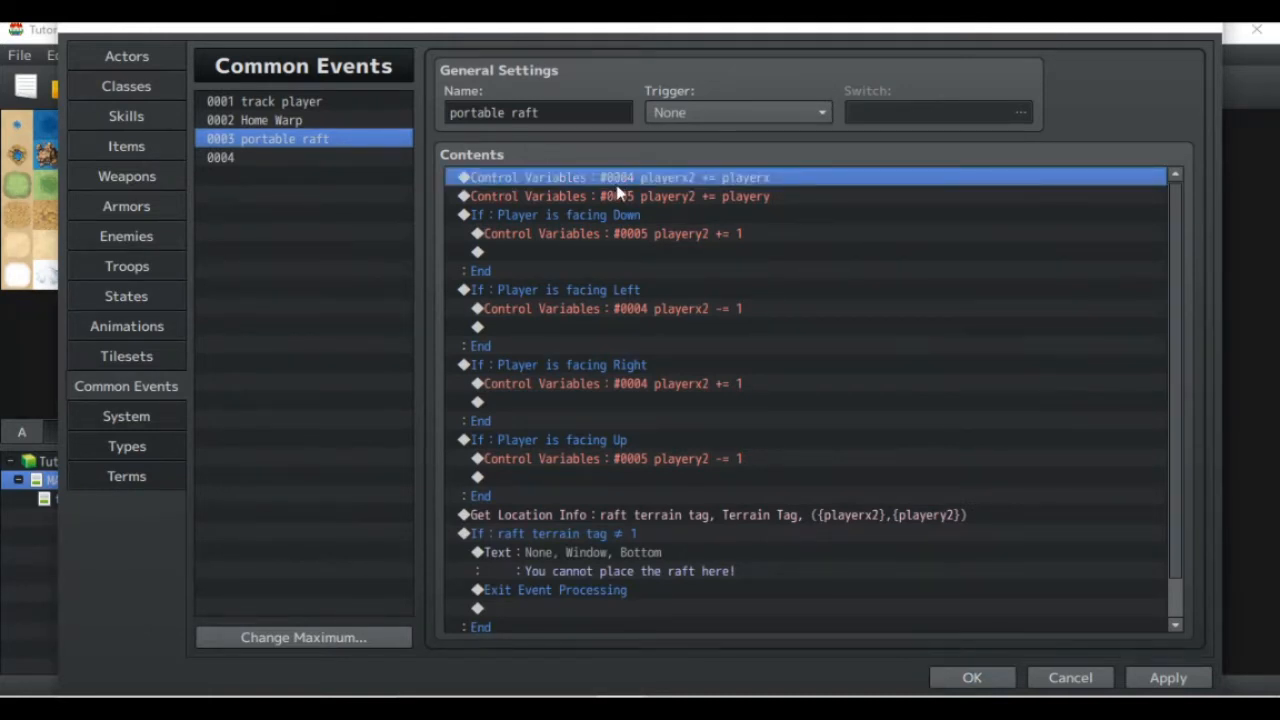
left_click(619, 197)
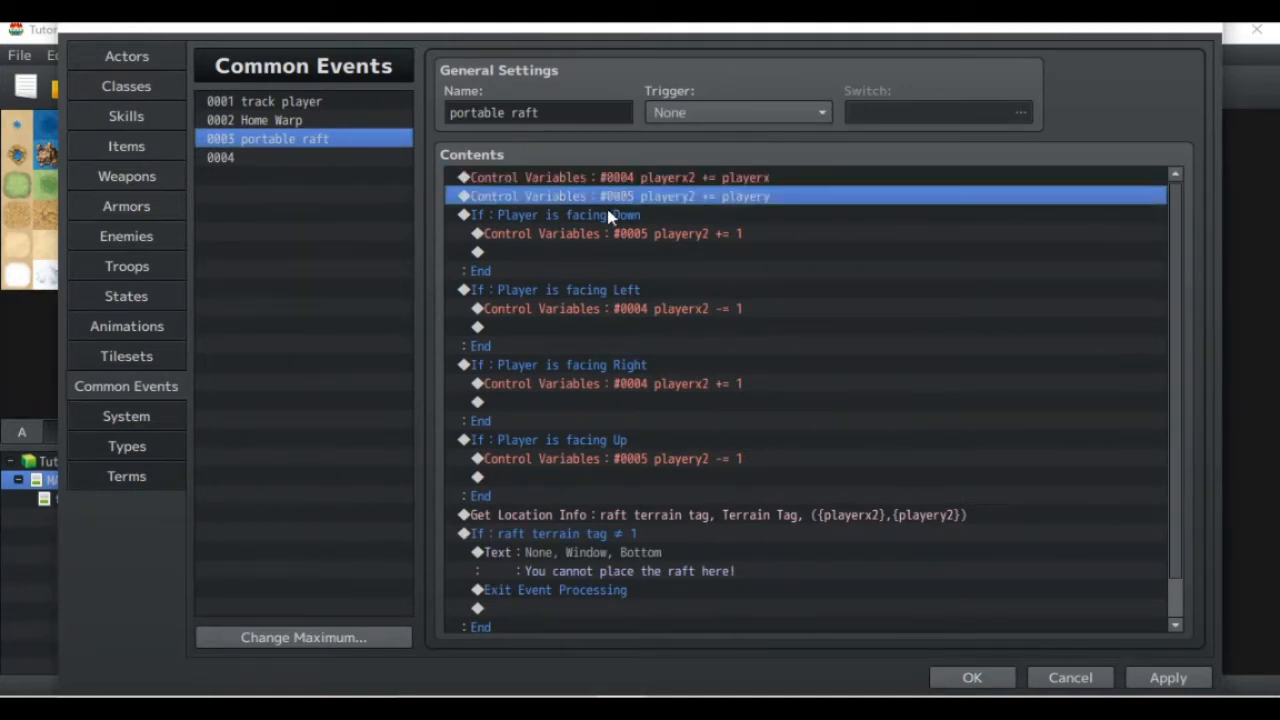
left_click(607, 214)
left_click(604, 290)
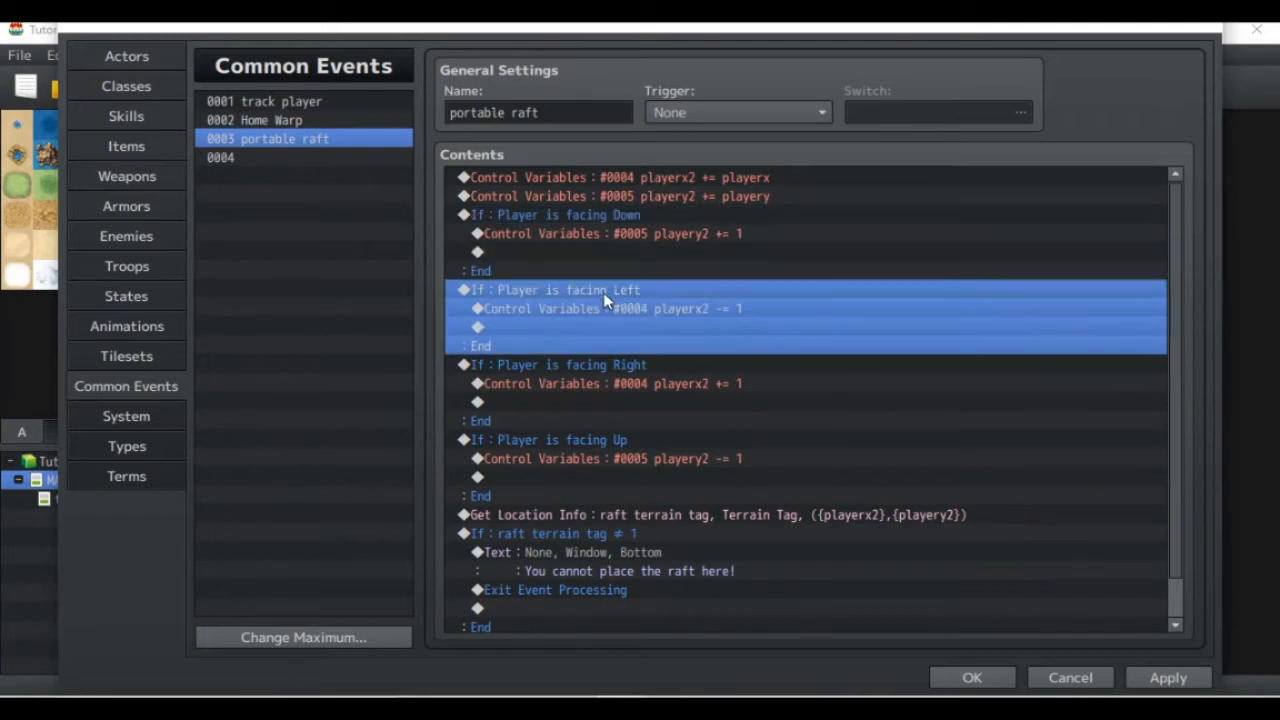
left_click(597, 367)
left_click(590, 442)
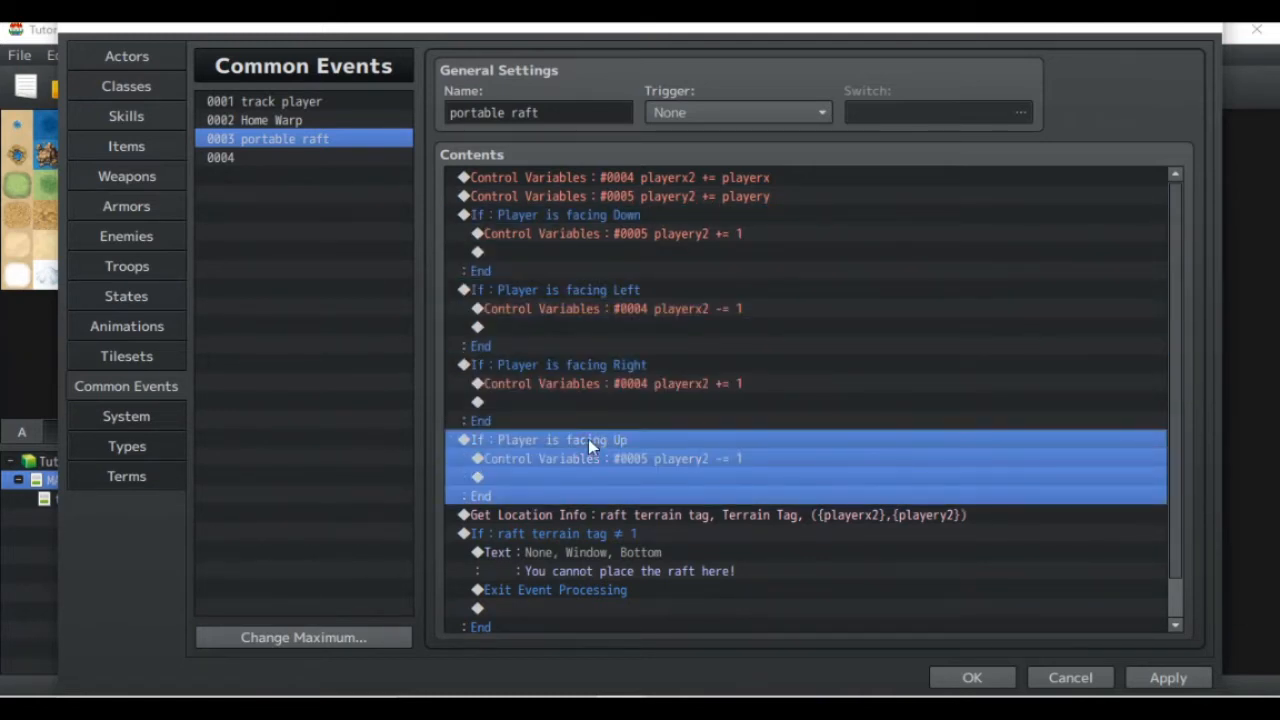
left_click(602, 518)
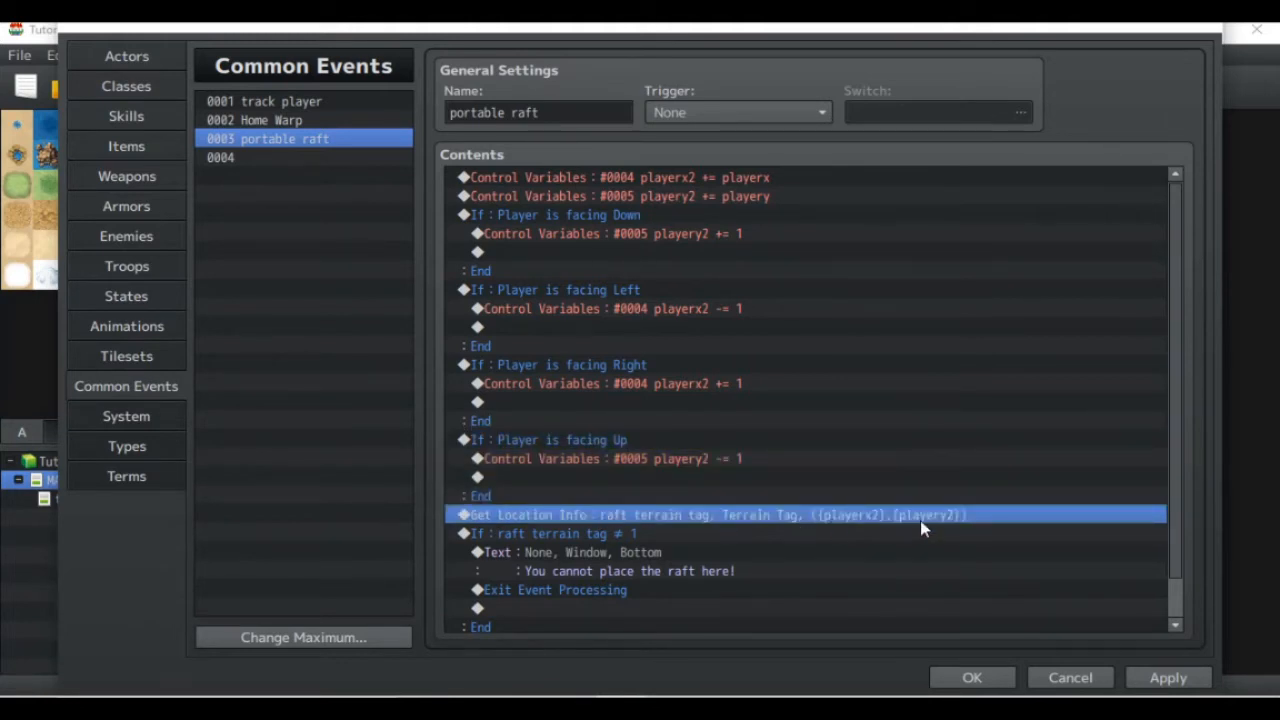
scroll(874, 526, "down", 1)
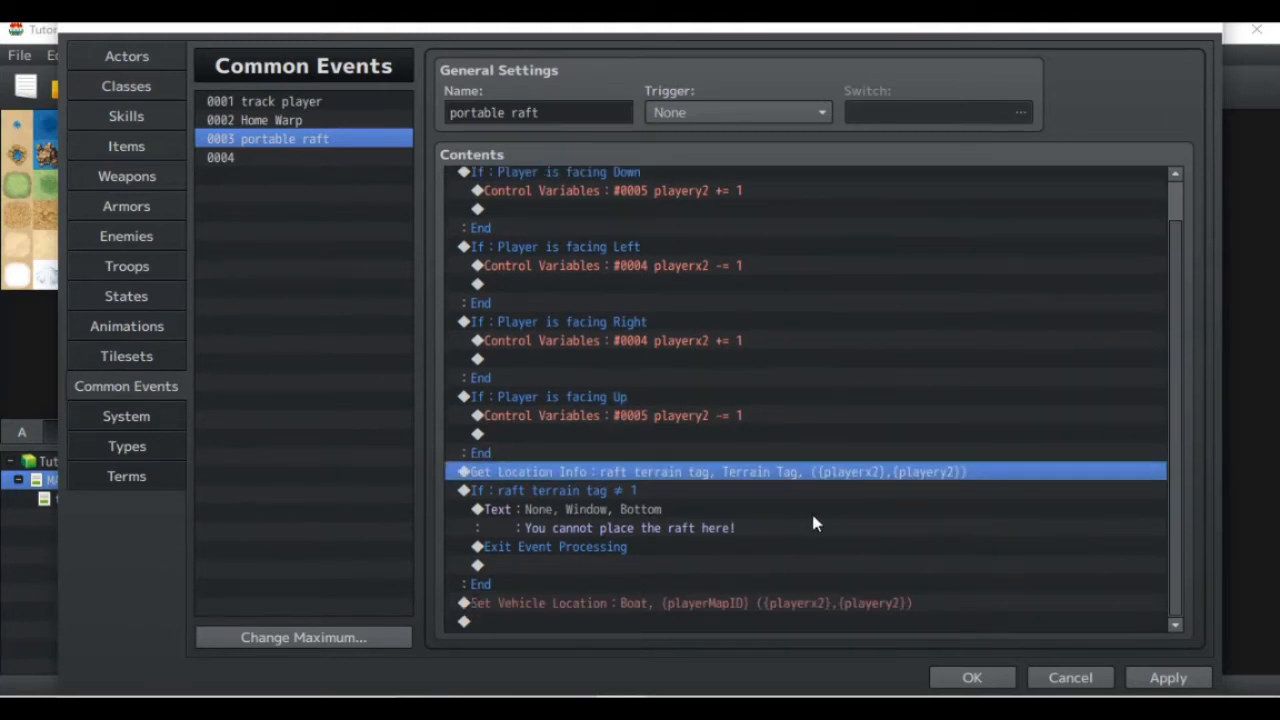
left_click(603, 492)
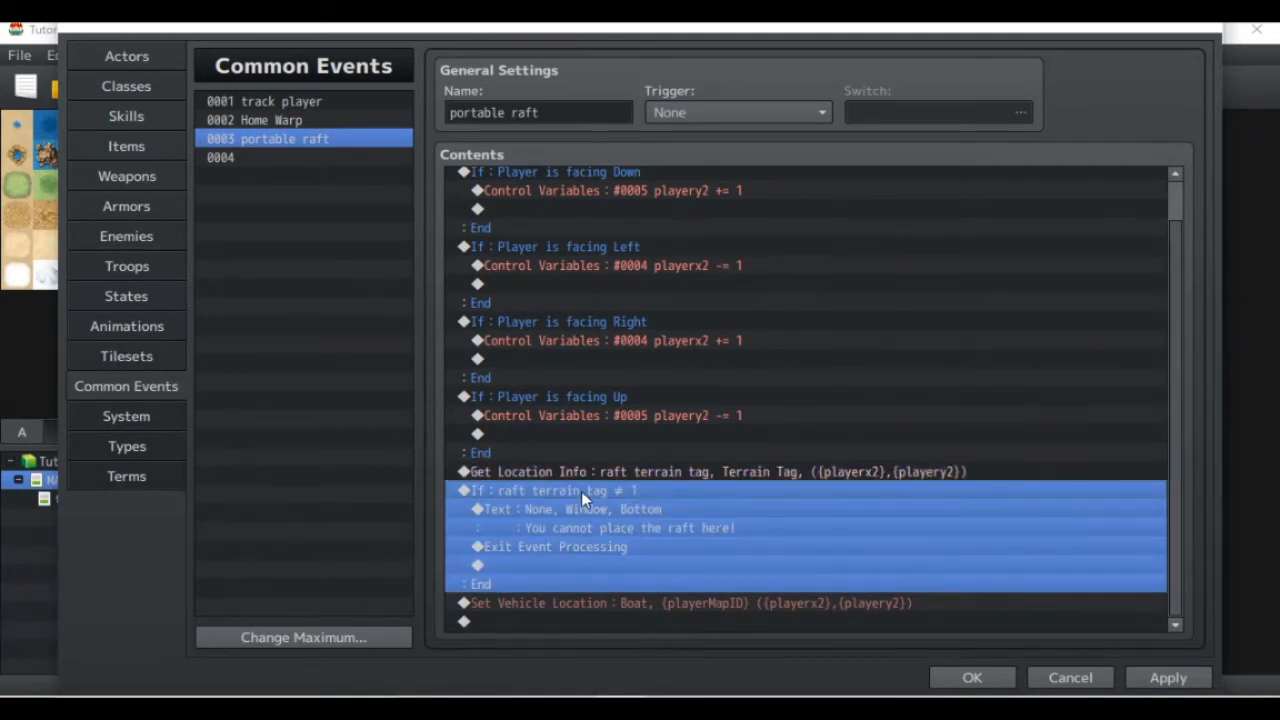
Step: Check the Overworld tileset's water terrain tags against the portable raft event's terrain tag condition, message and Set Vehicle Location command
left_click(143, 362)
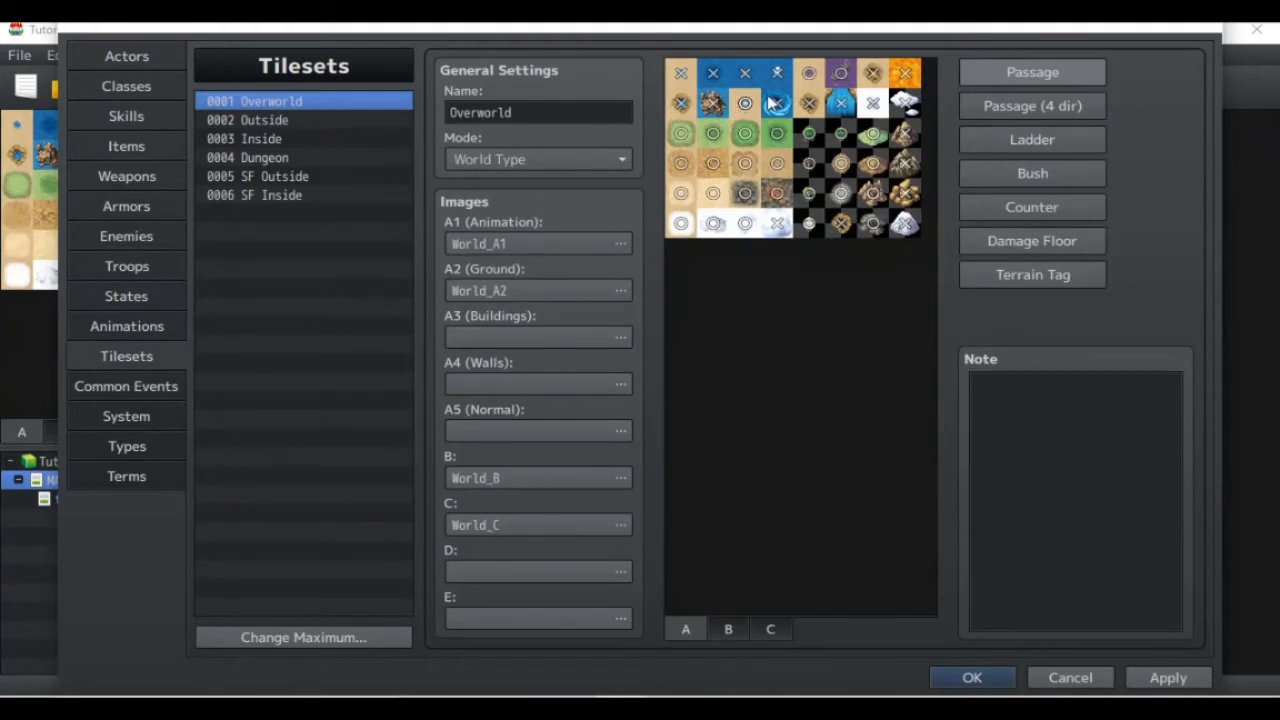
left_click(1047, 274)
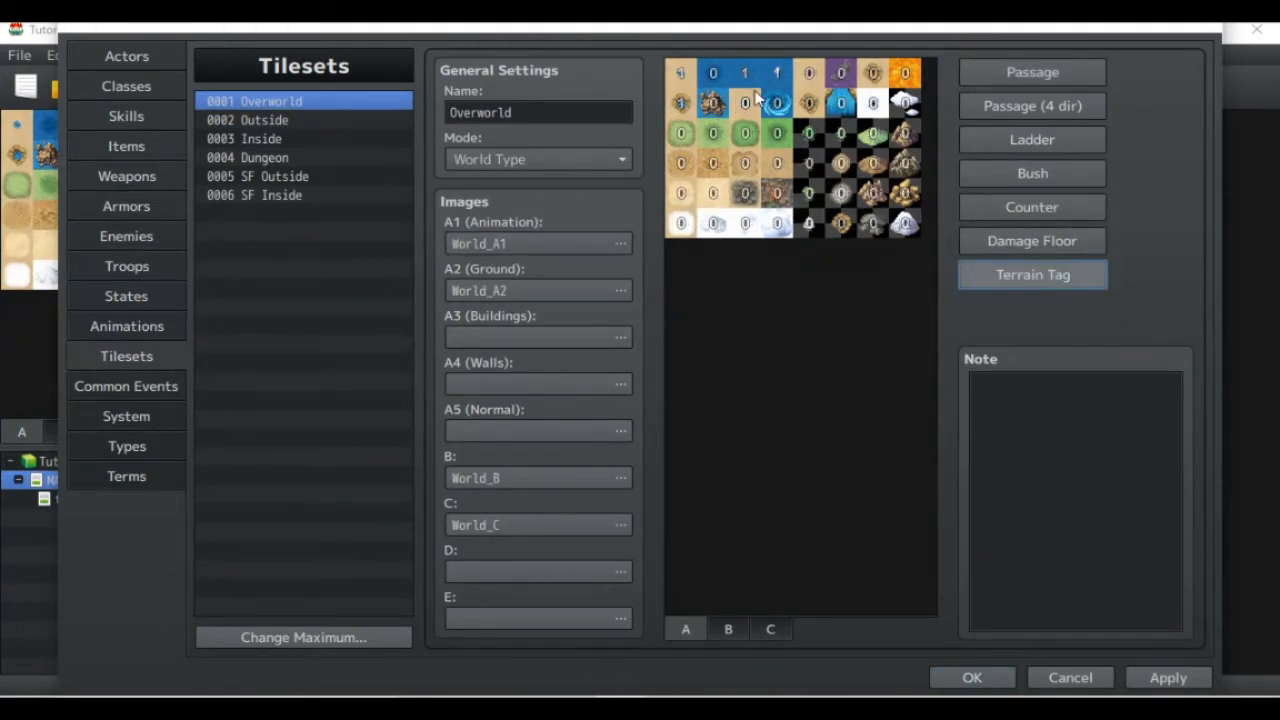
left_click(141, 386)
scroll(600, 510, "down", 3)
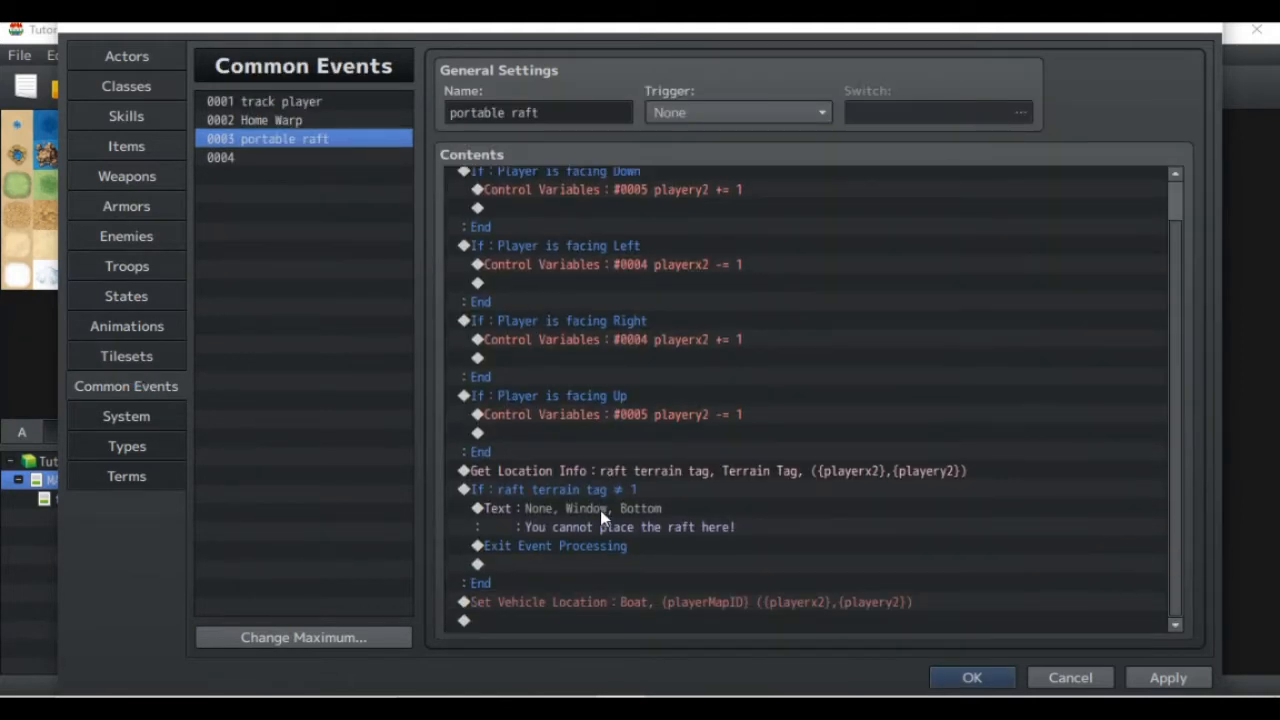
left_click(600, 507)
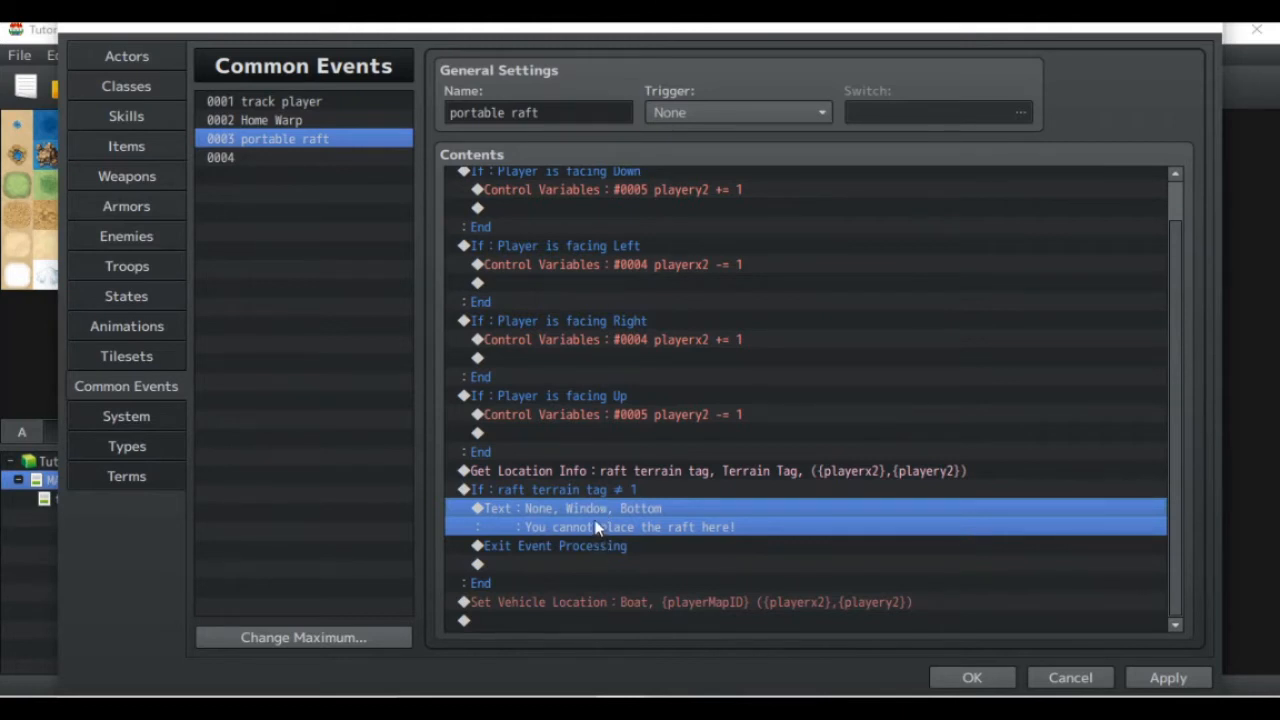
left_click(590, 490)
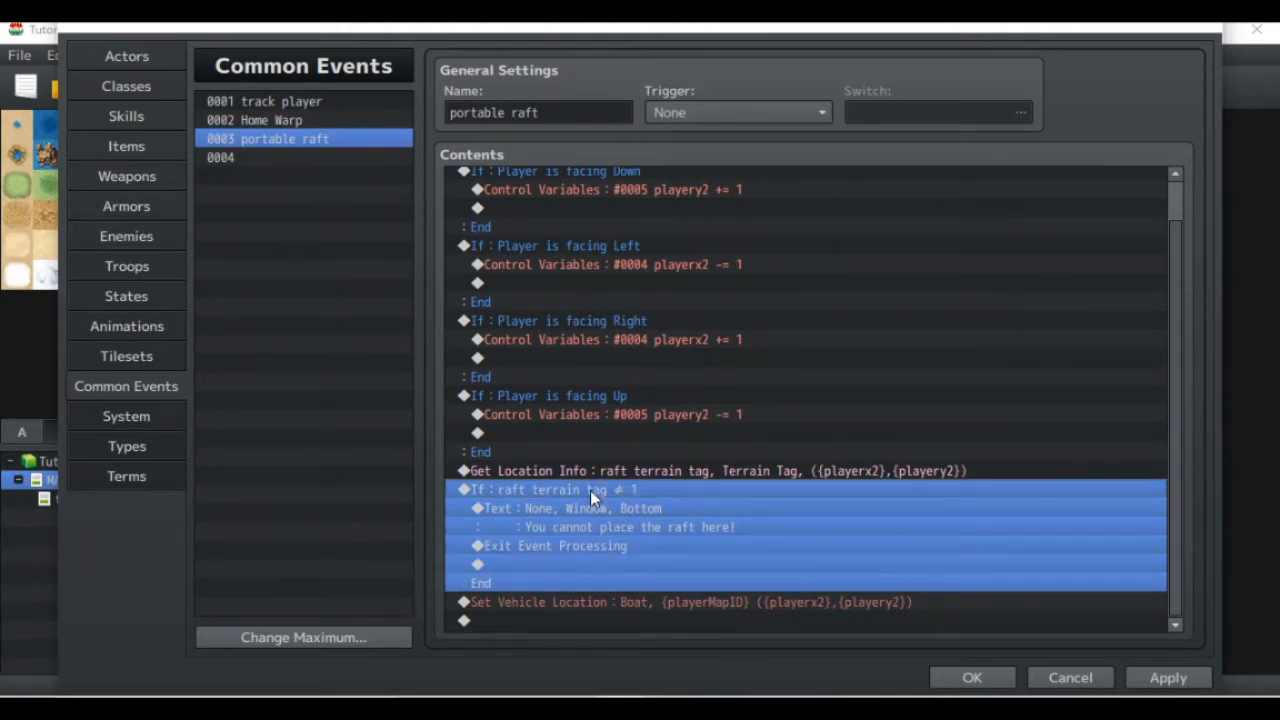
left_click(583, 605)
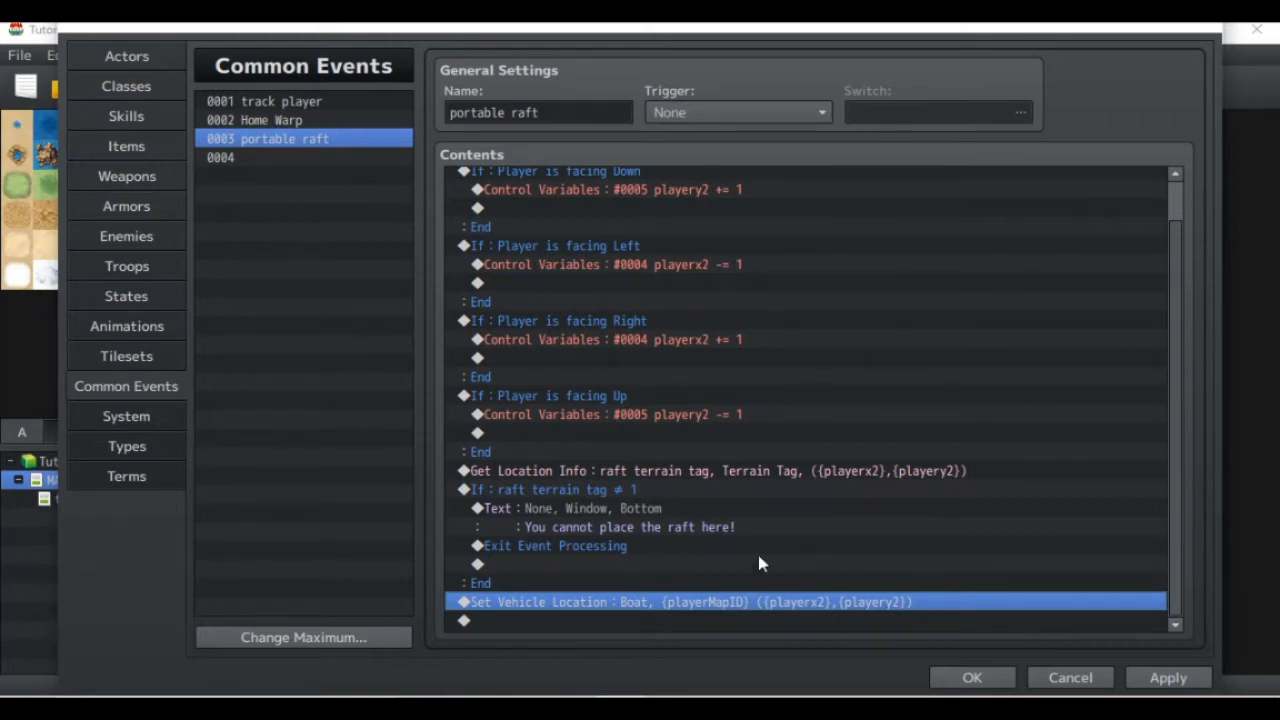
Step: Check the Home Warp item's settings in the item database and clear the Potion entry in slot 0001
left_click(154, 151)
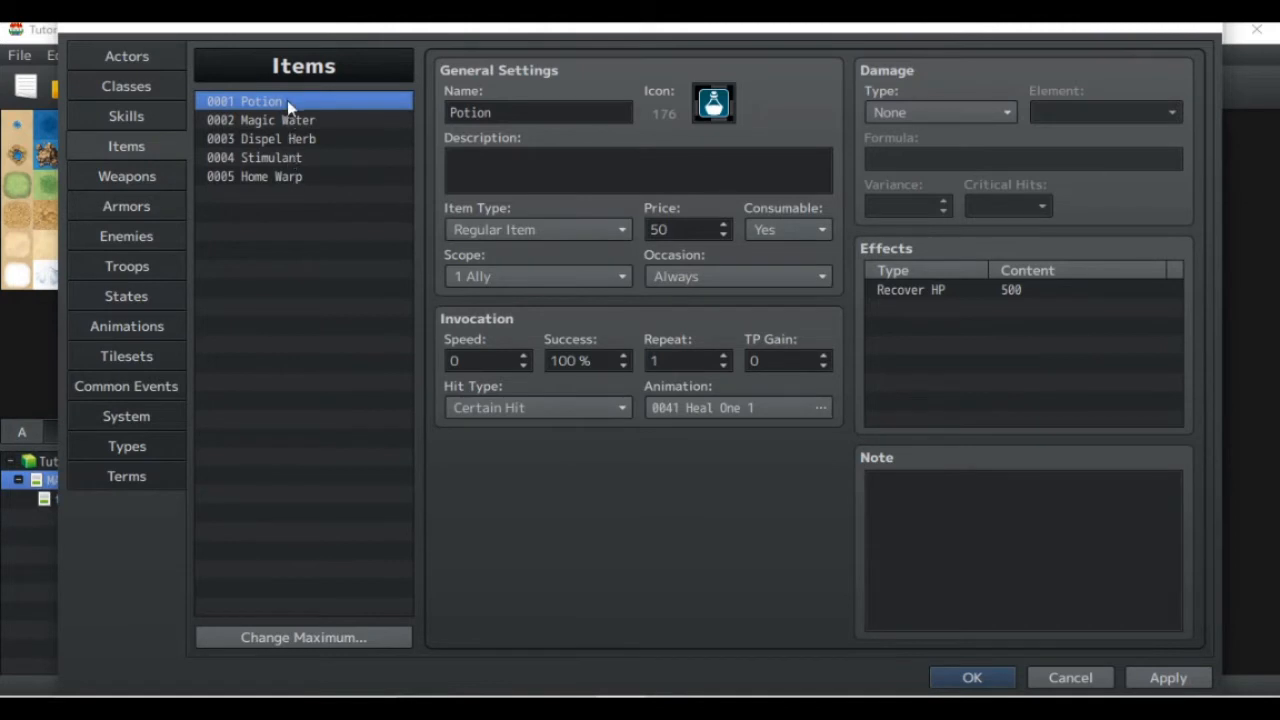
left_click(288, 178)
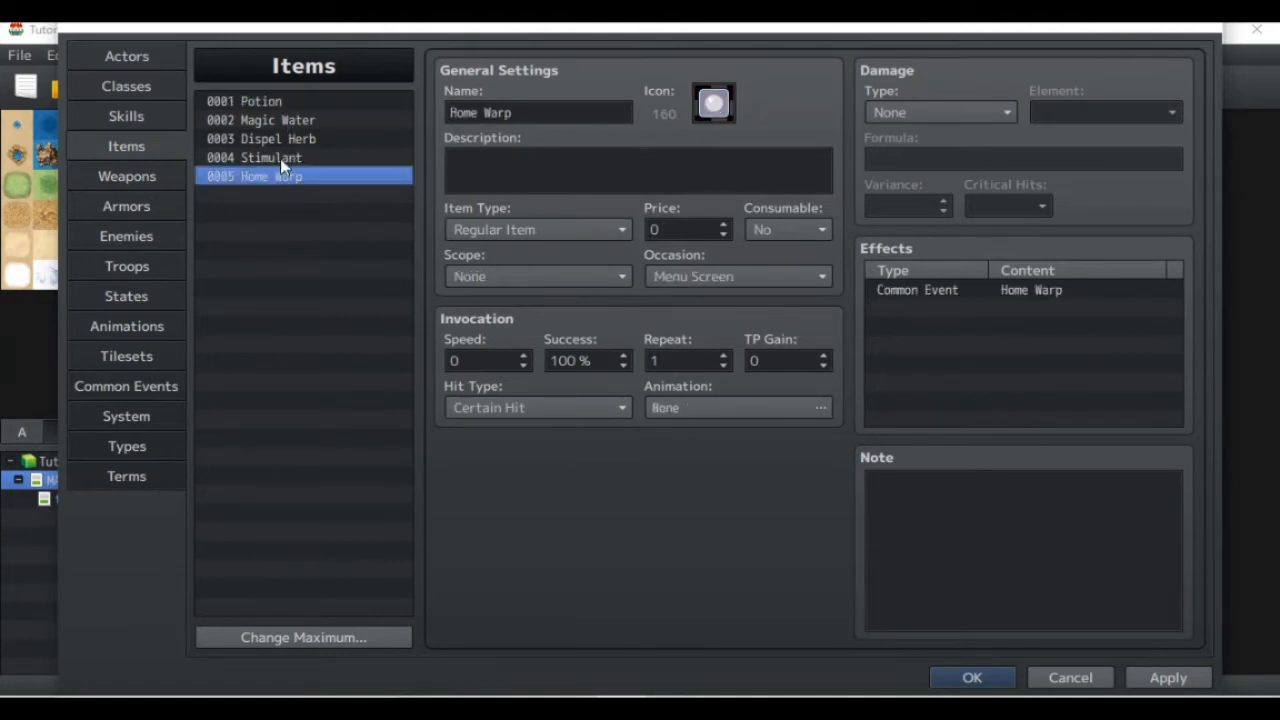
left_click(281, 106)
key("Delete")
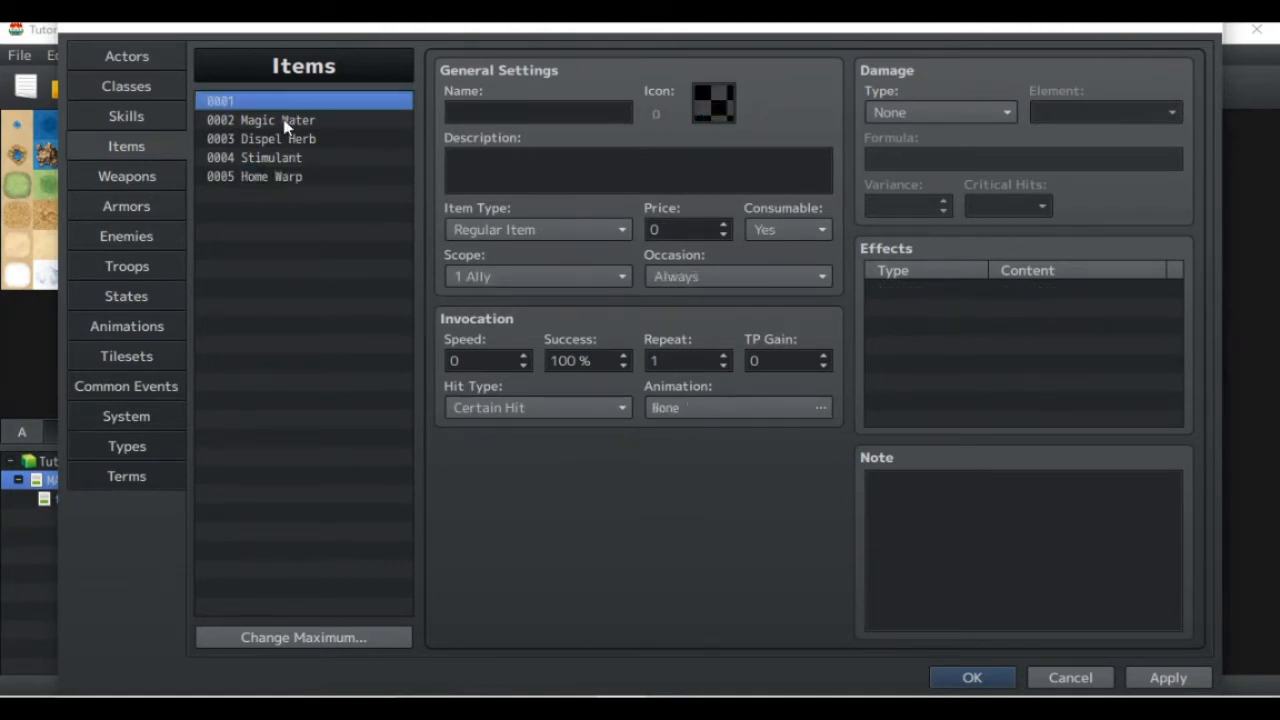
Step: Clear the Magic Water, Dispel Herb and Stimulant entries from item slots 0002 to 0004
left_click(283, 120)
key("Delete")
left_click(285, 139)
key("Delete")
left_click(286, 158)
key("Delete")
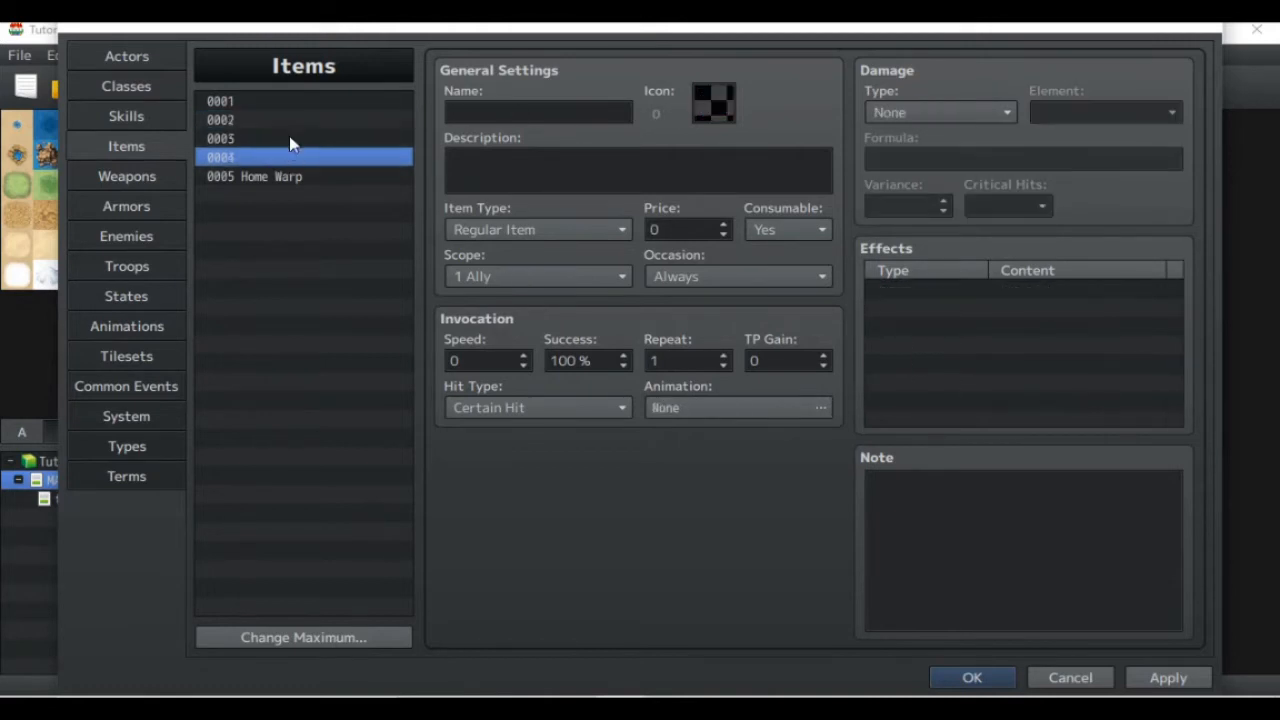
Step: Name the empty item in slot 0001 Raft
left_click(289, 106)
left_click(571, 113)
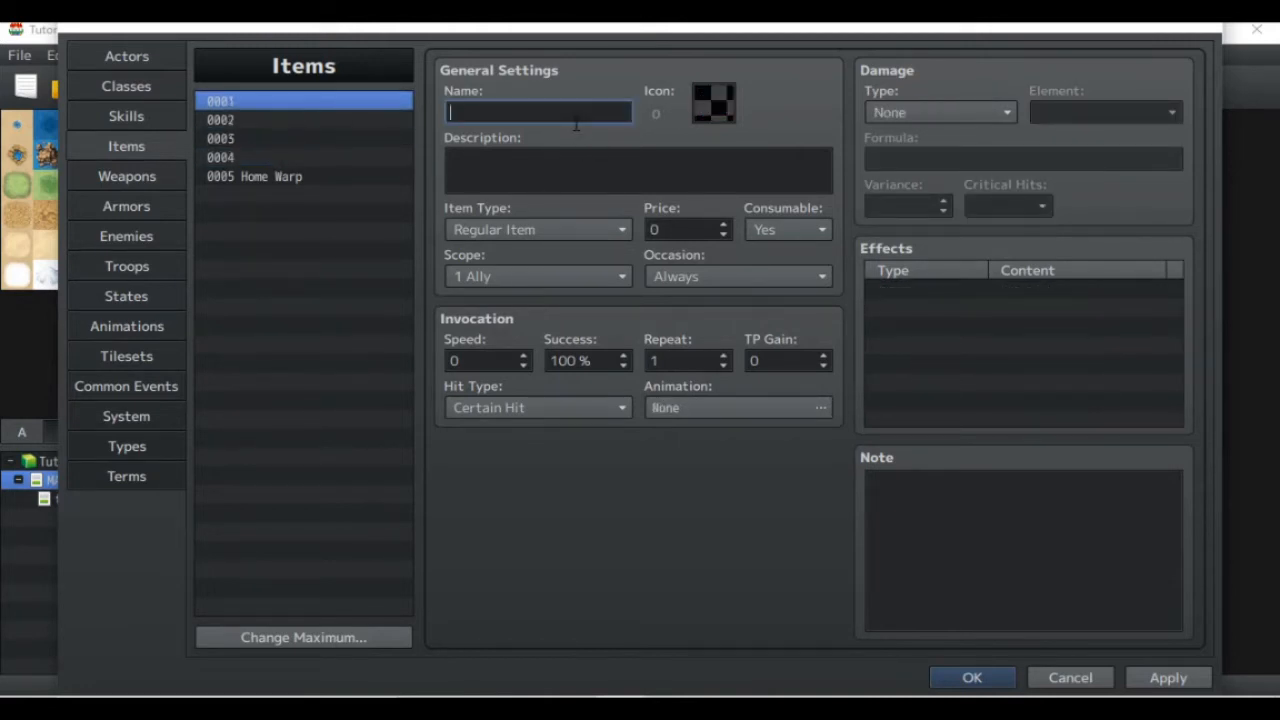
type("Raft")
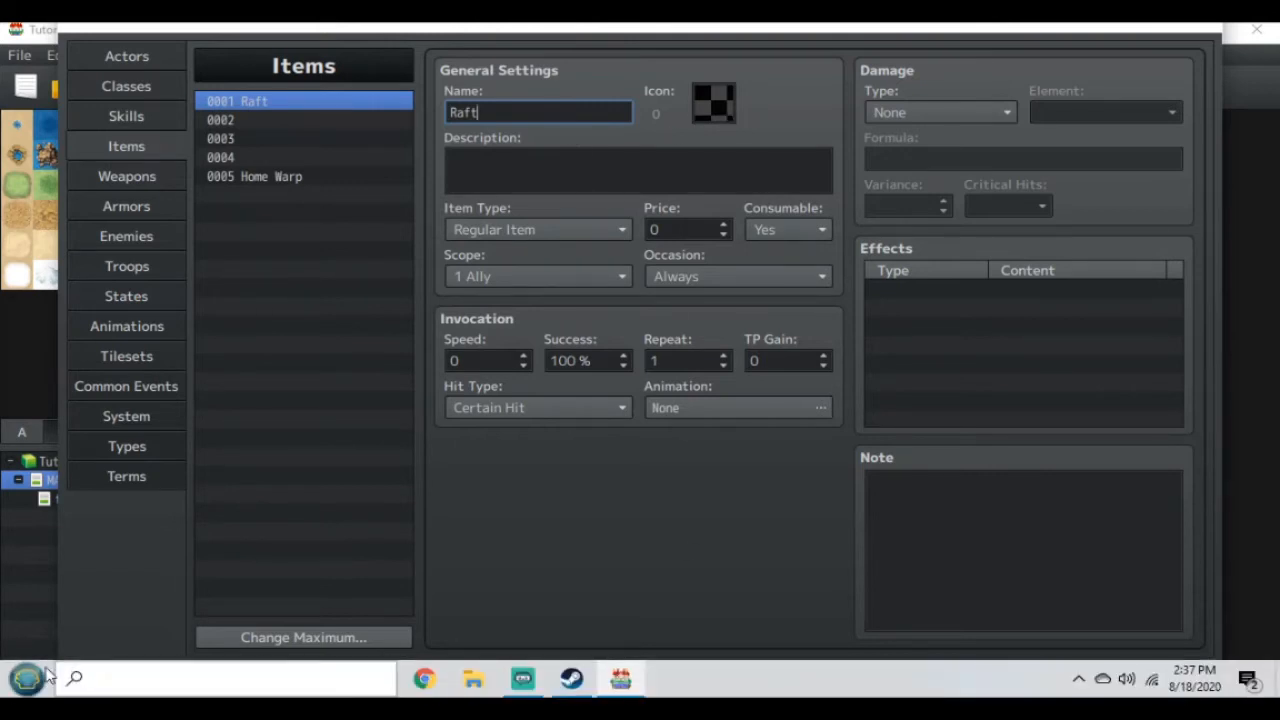
Step: Launch GIMP 2.10.8 and switch to it, browsing the available icons for the Raft item without picking one
left_click(22, 705)
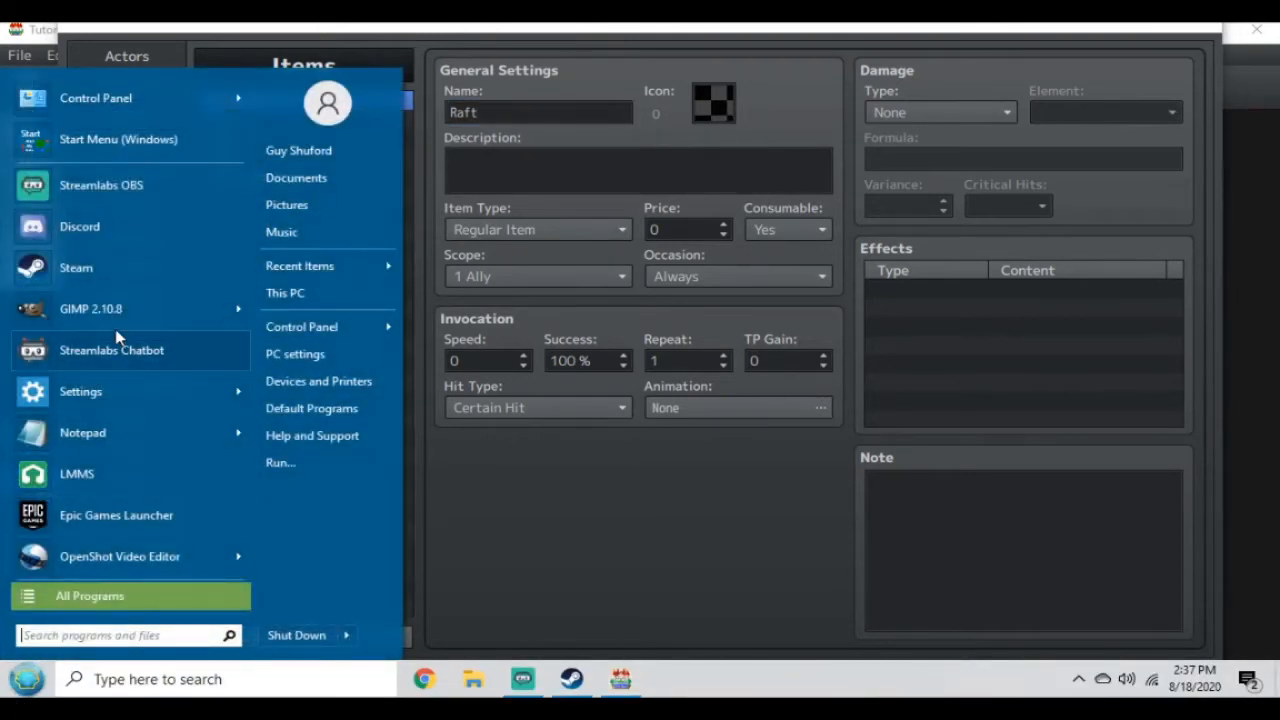
left_click(101, 303)
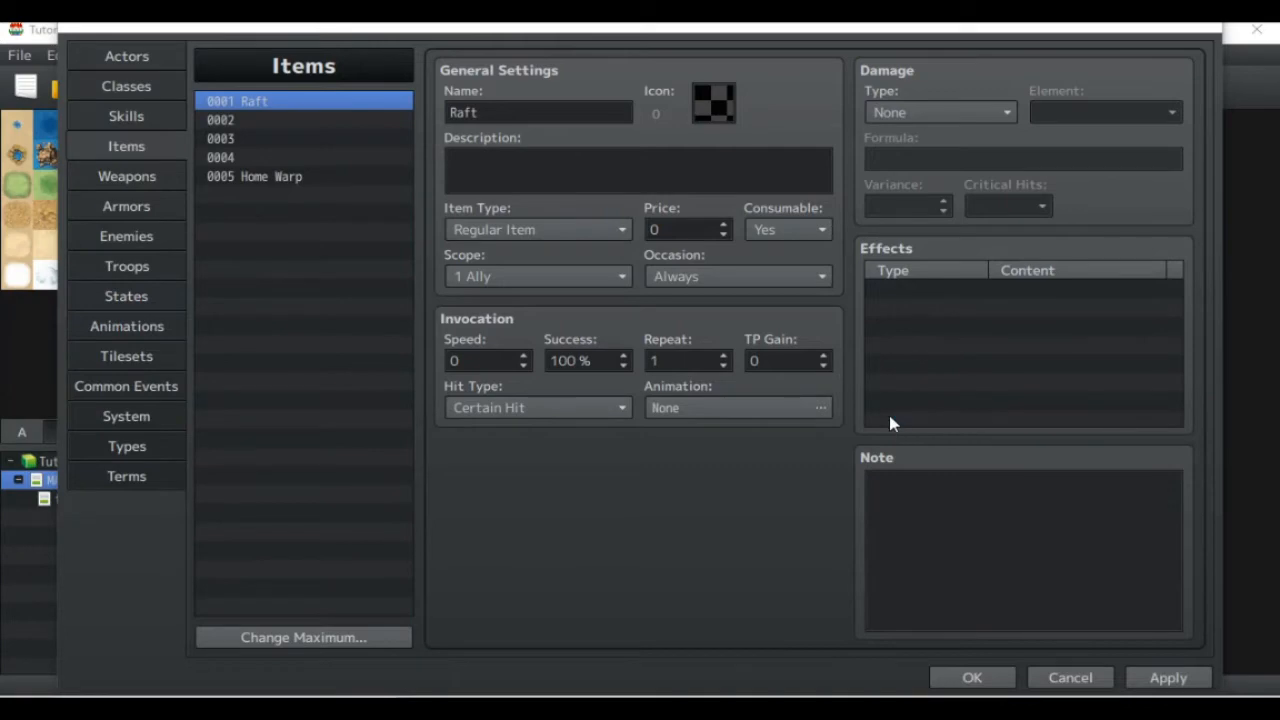
double_click(725, 102)
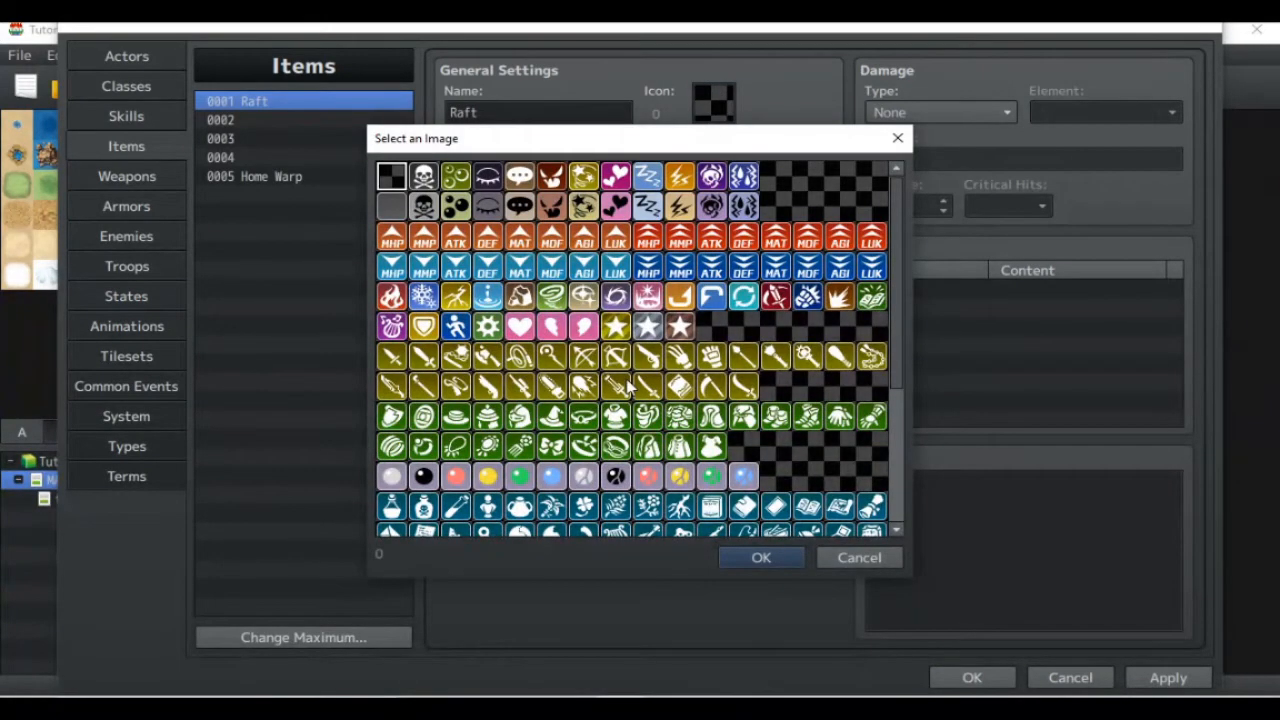
scroll(628, 385, "down", 5)
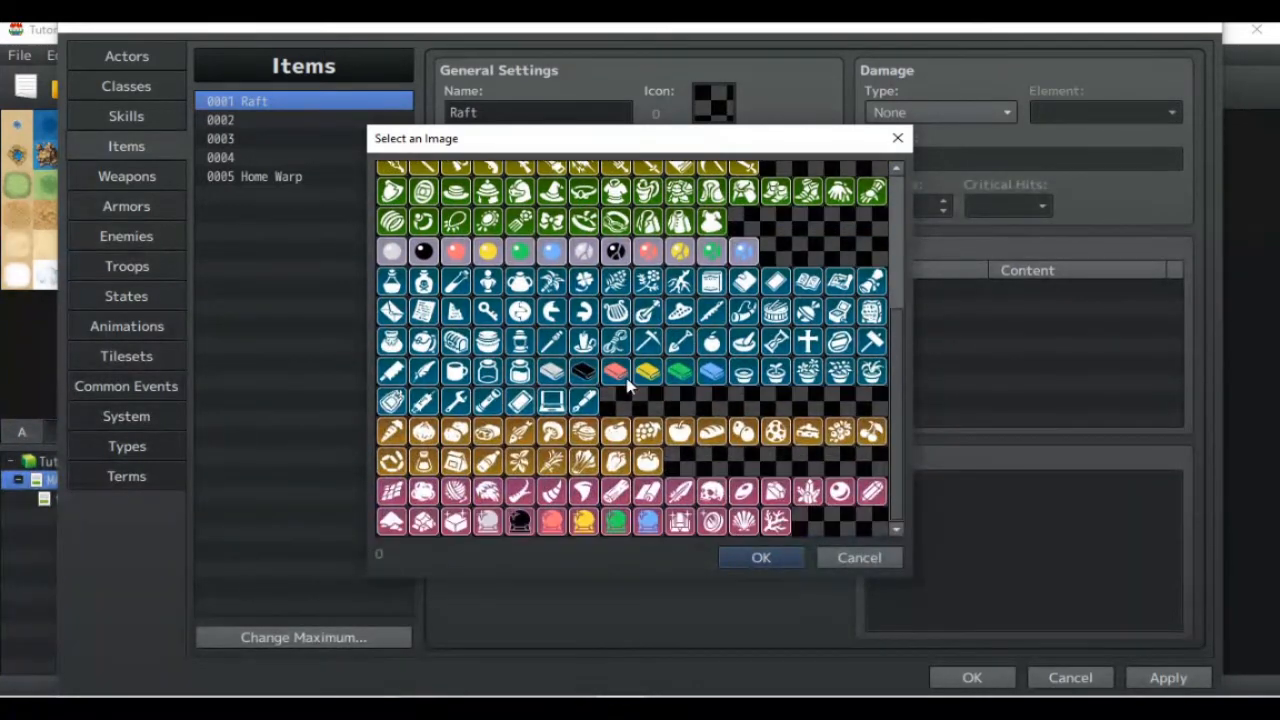
left_click(850, 557)
mouse_move(656, 695)
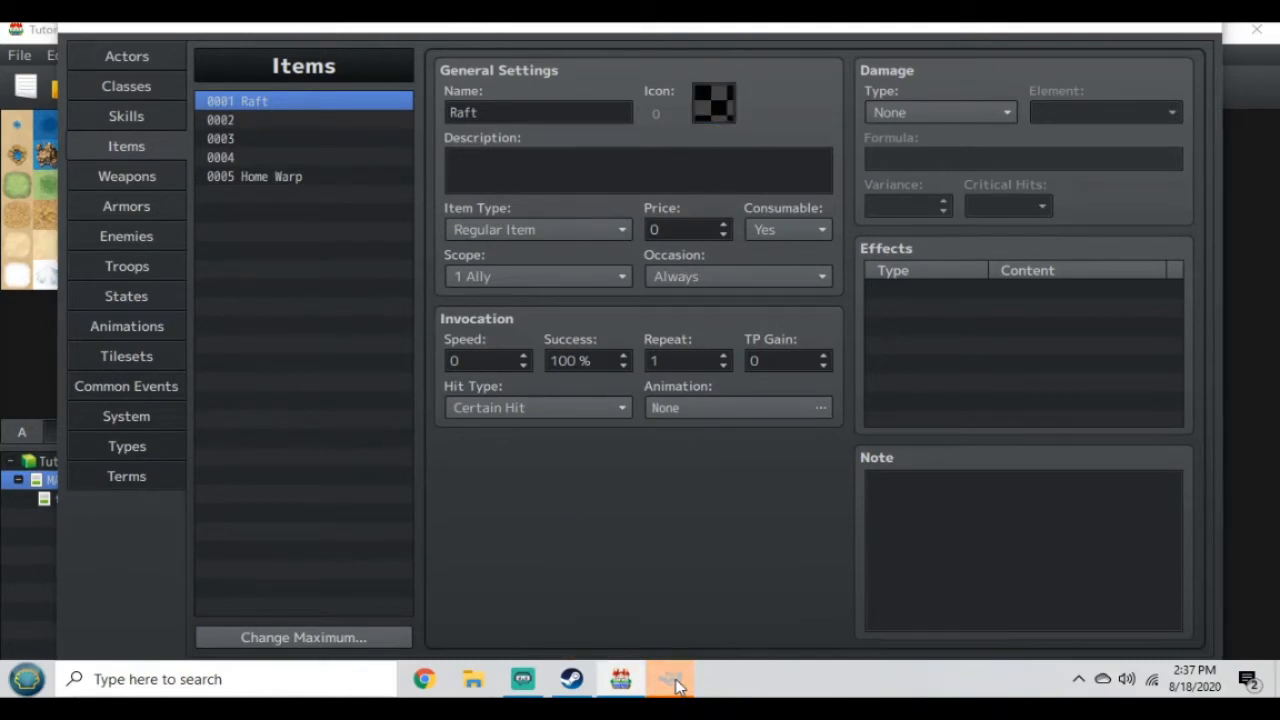
left_click(676, 685)
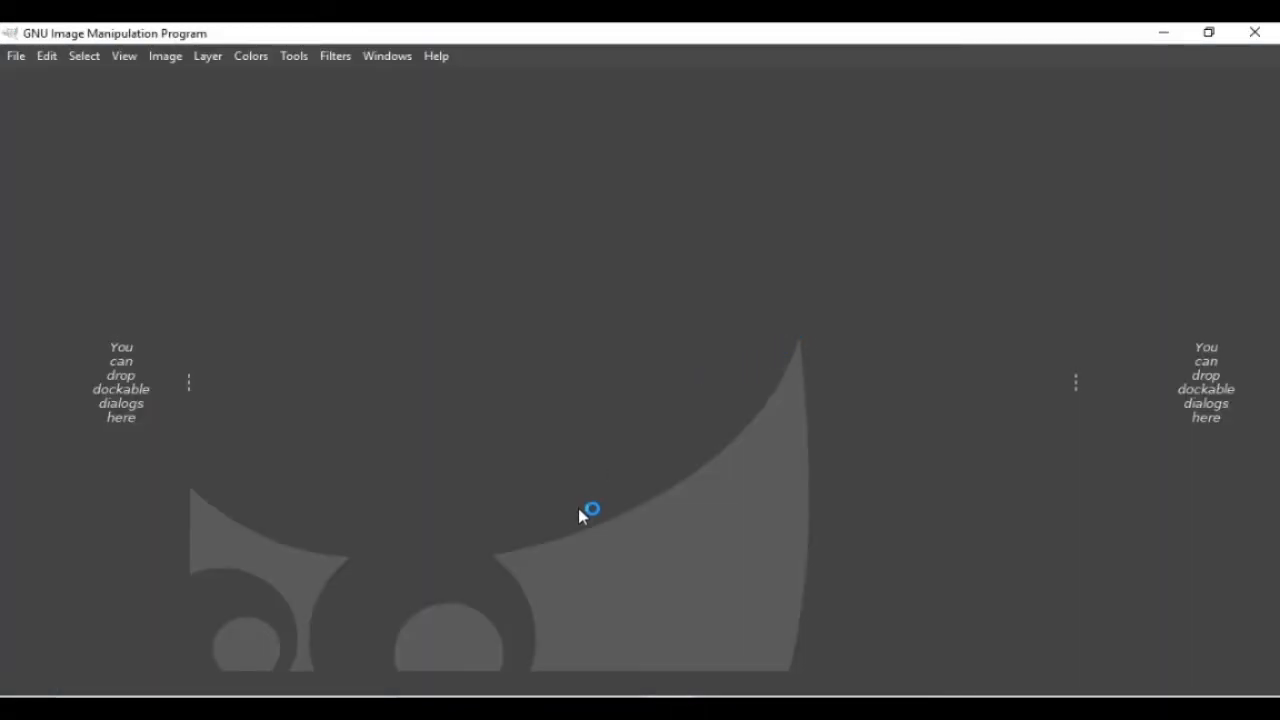
Step: Search the web in Chrome for "gimp download"
mouse_move(455, 705)
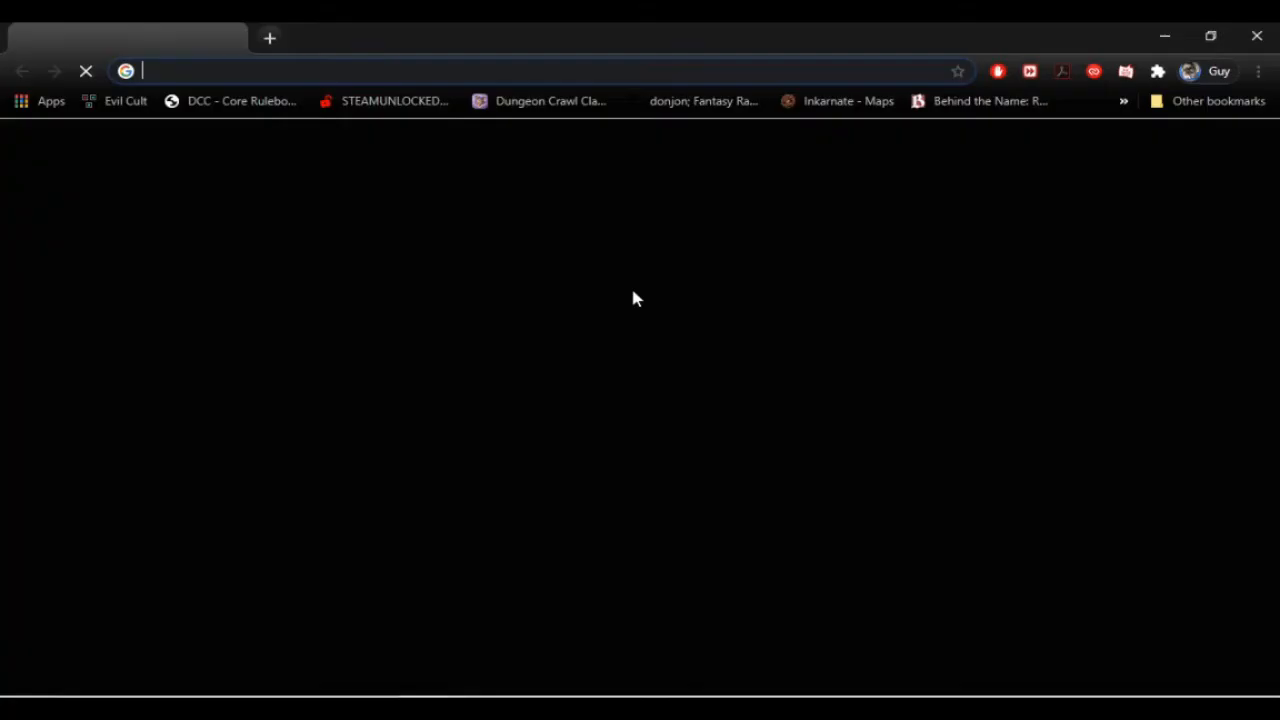
type("gimp ")
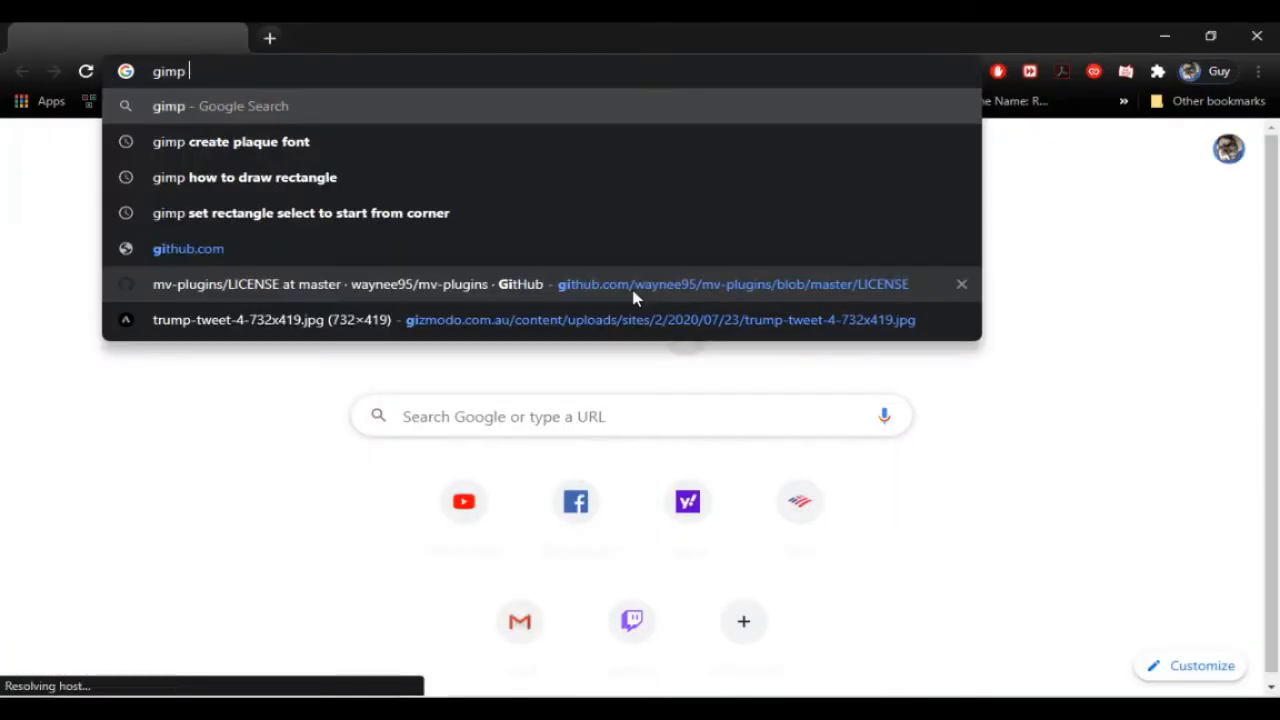
type("download")
key("Return")
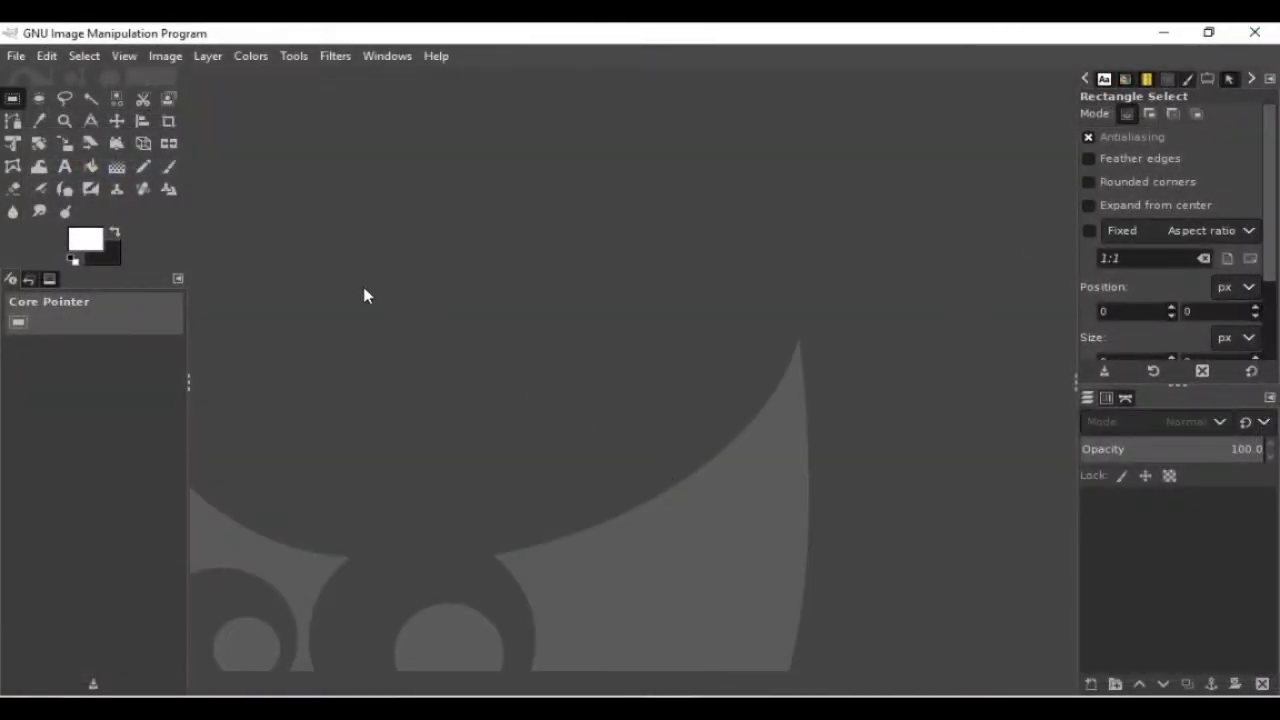
Step: In GIMP, start opening an image and browse to the Tutorials project folder under Documents and Games
left_click(16, 56)
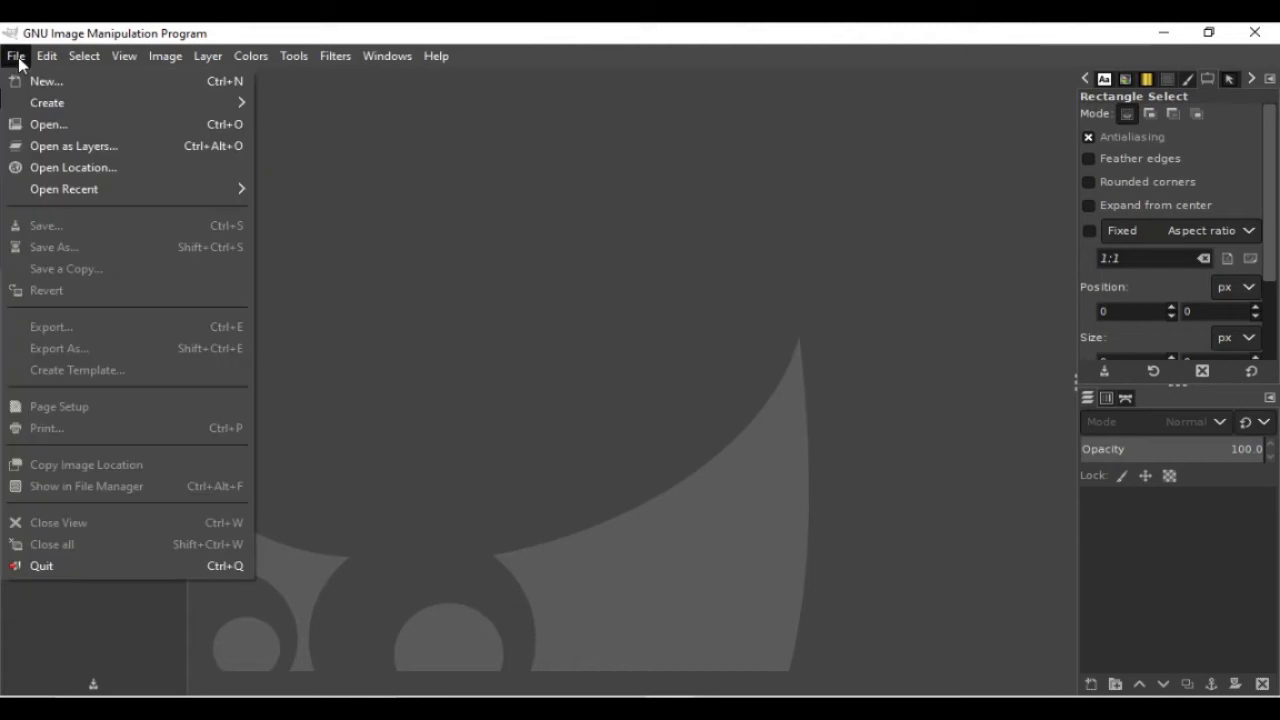
left_click(79, 125)
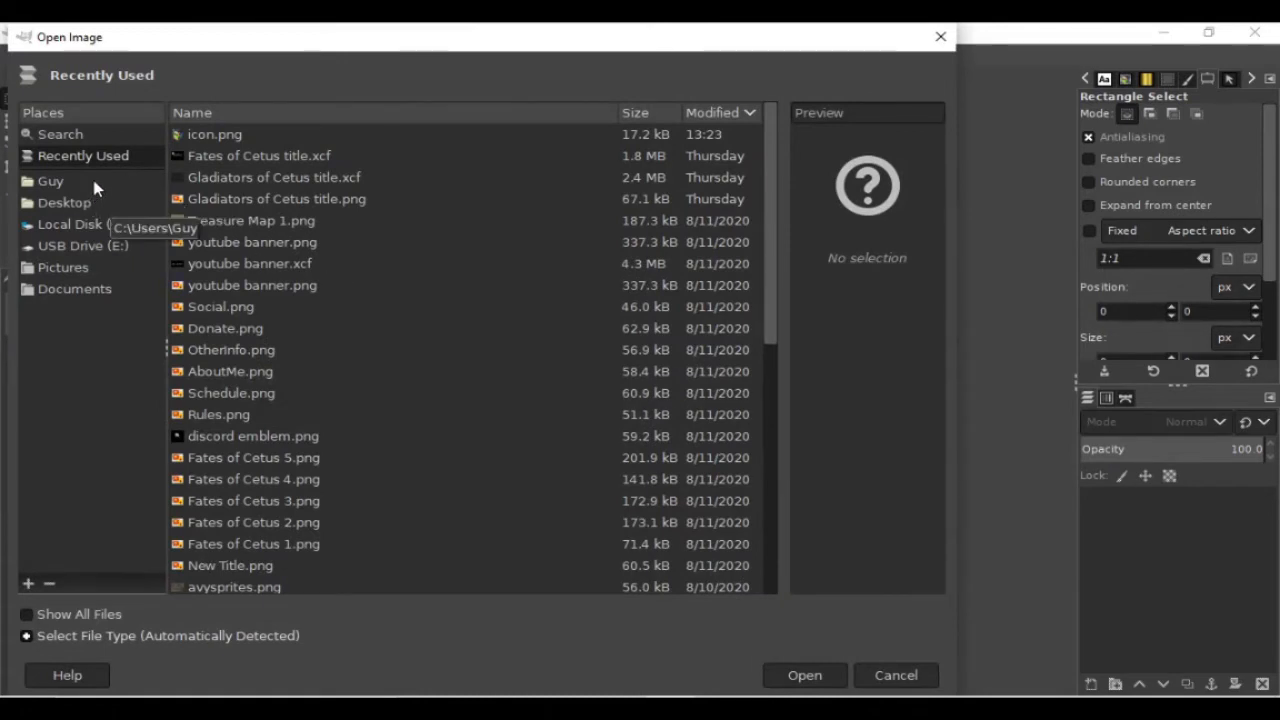
left_click(92, 288)
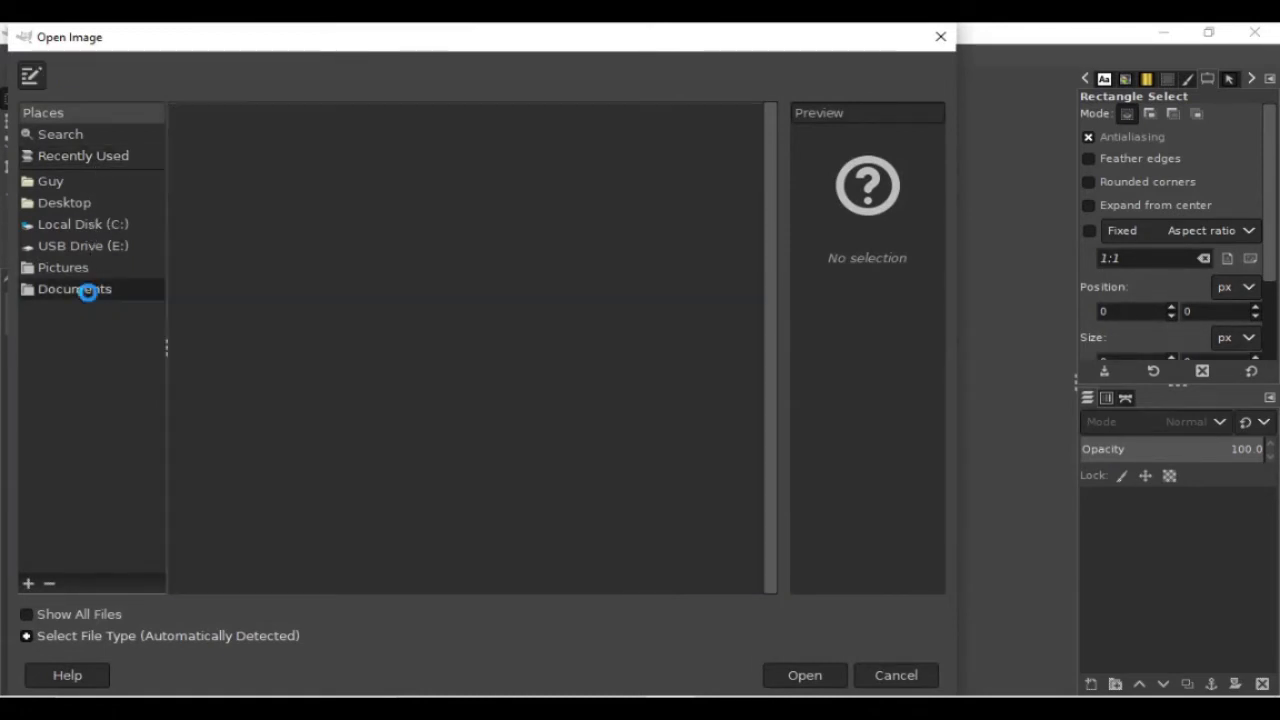
left_click(283, 393)
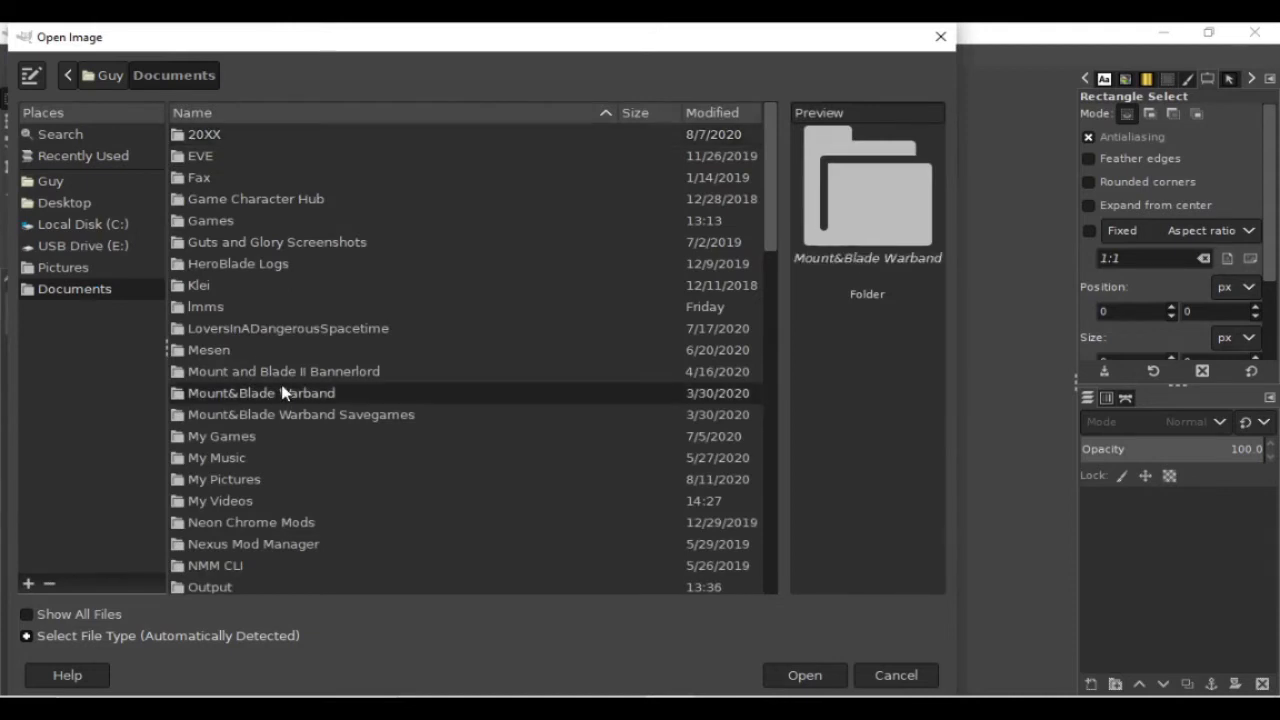
scroll(283, 393, "down", 4)
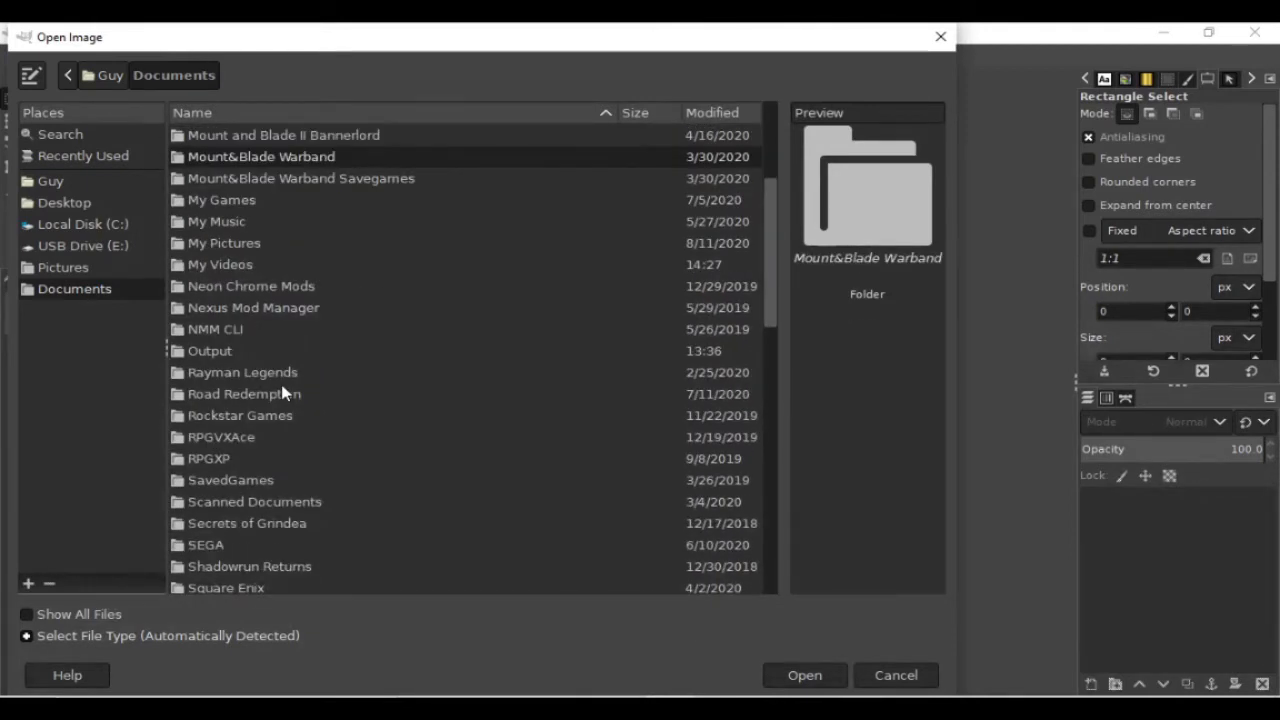
scroll(283, 393, "up", 4)
double_click(208, 221)
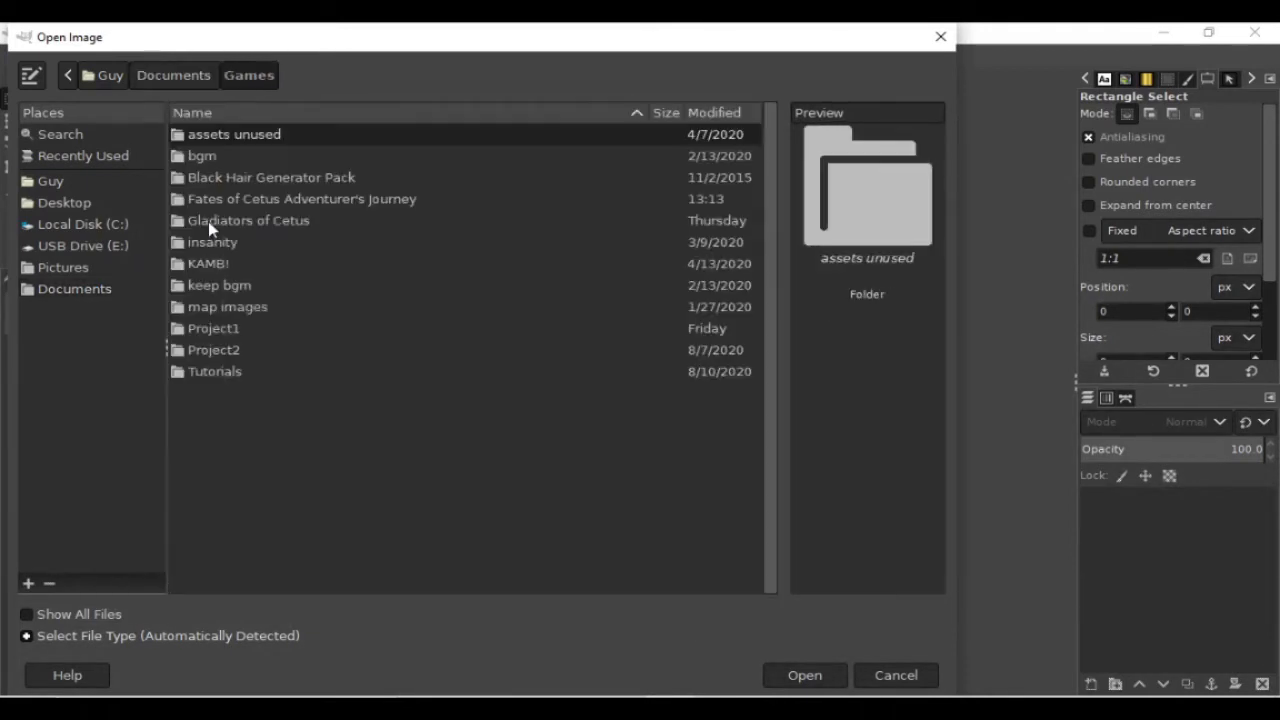
double_click(215, 372)
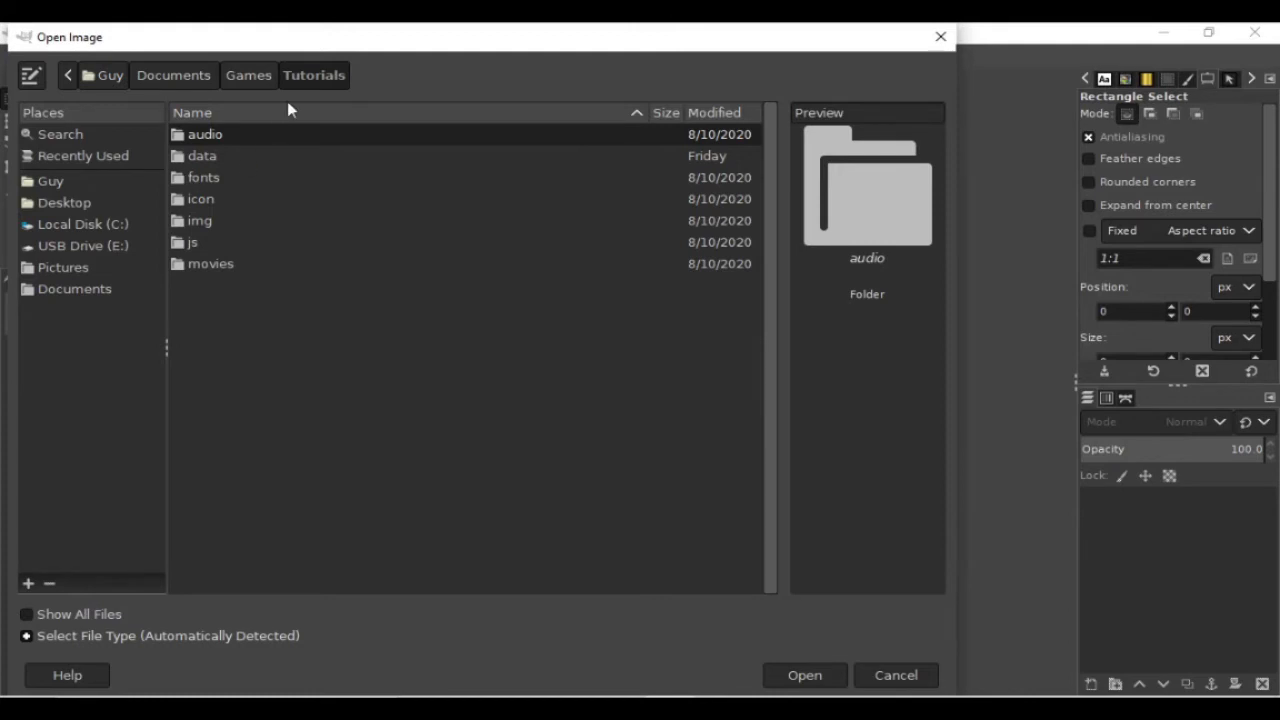
Step: Open Vehicle.png from the Tutorials project's img/characters folder
left_click(229, 200)
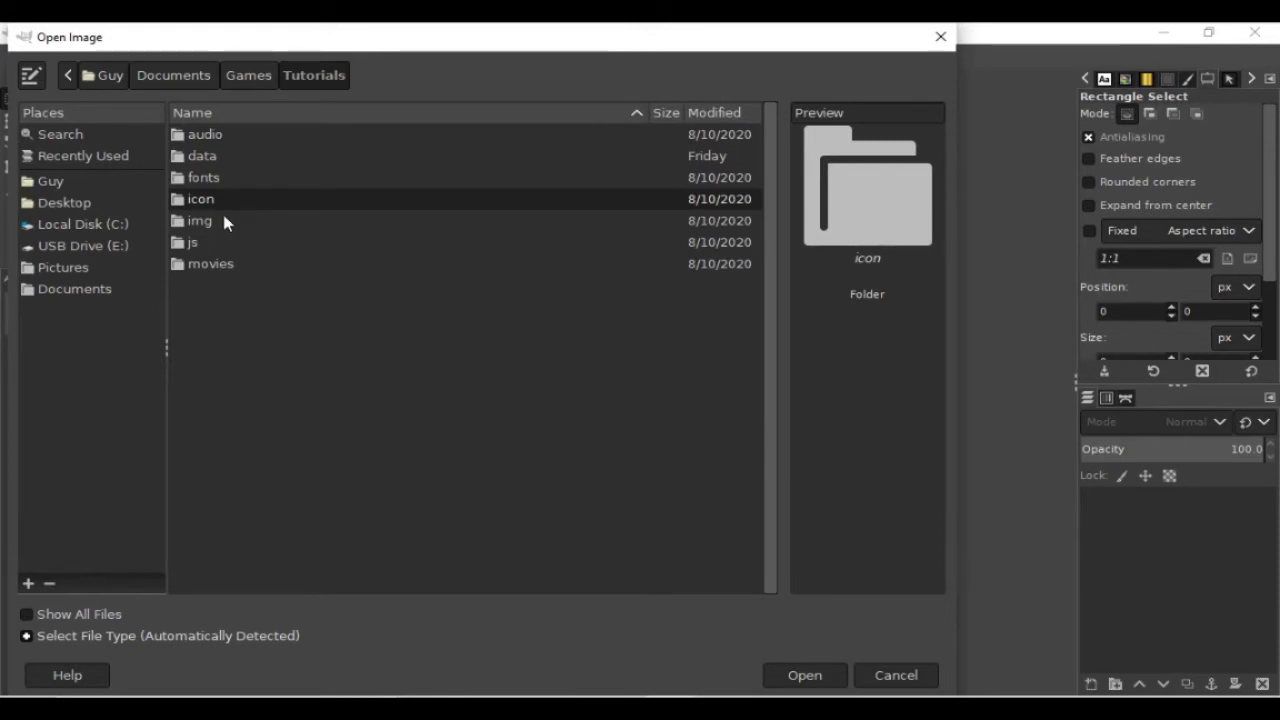
left_click(222, 210)
double_click(224, 220)
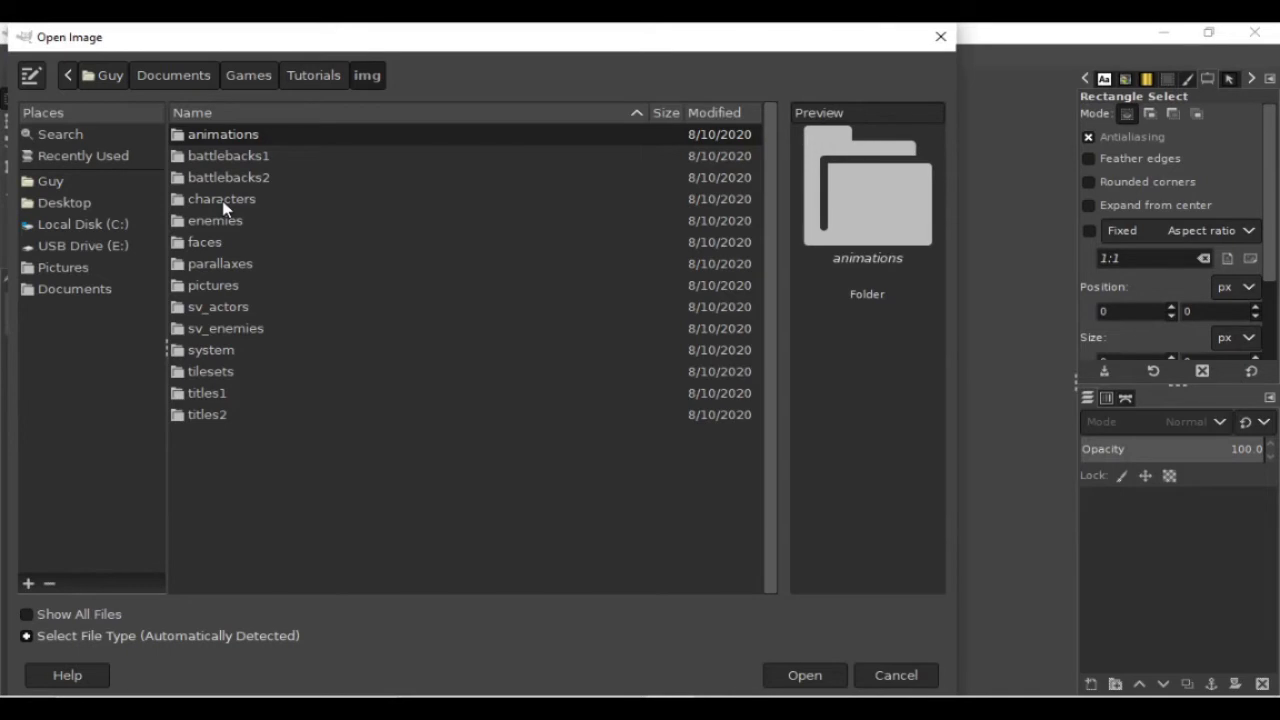
double_click(224, 207)
left_click(458, 436)
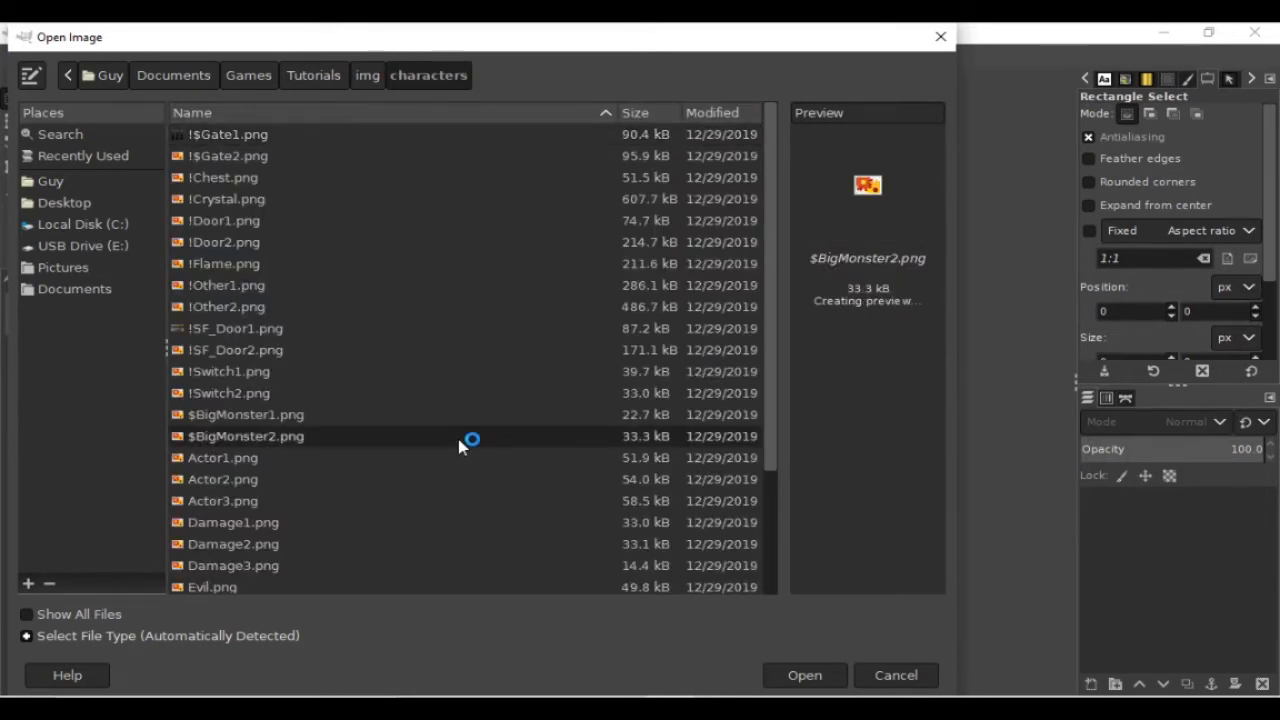
scroll(458, 445, "down", 3)
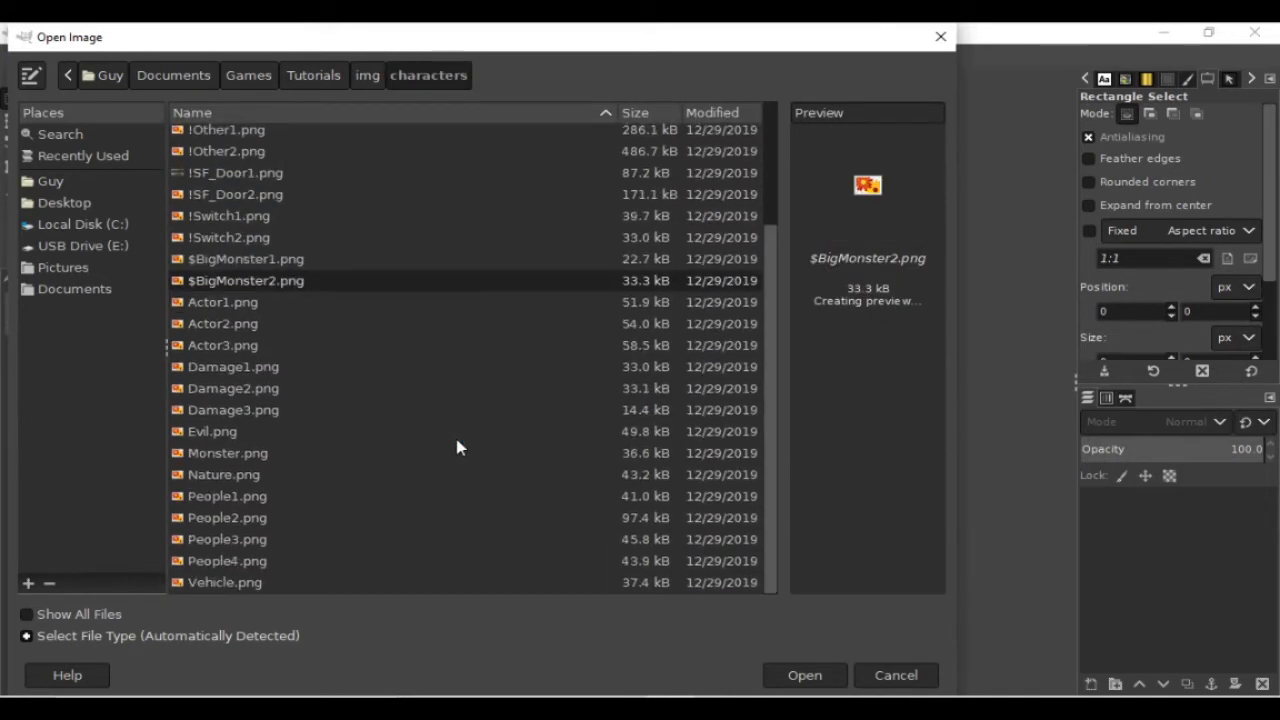
double_click(209, 579)
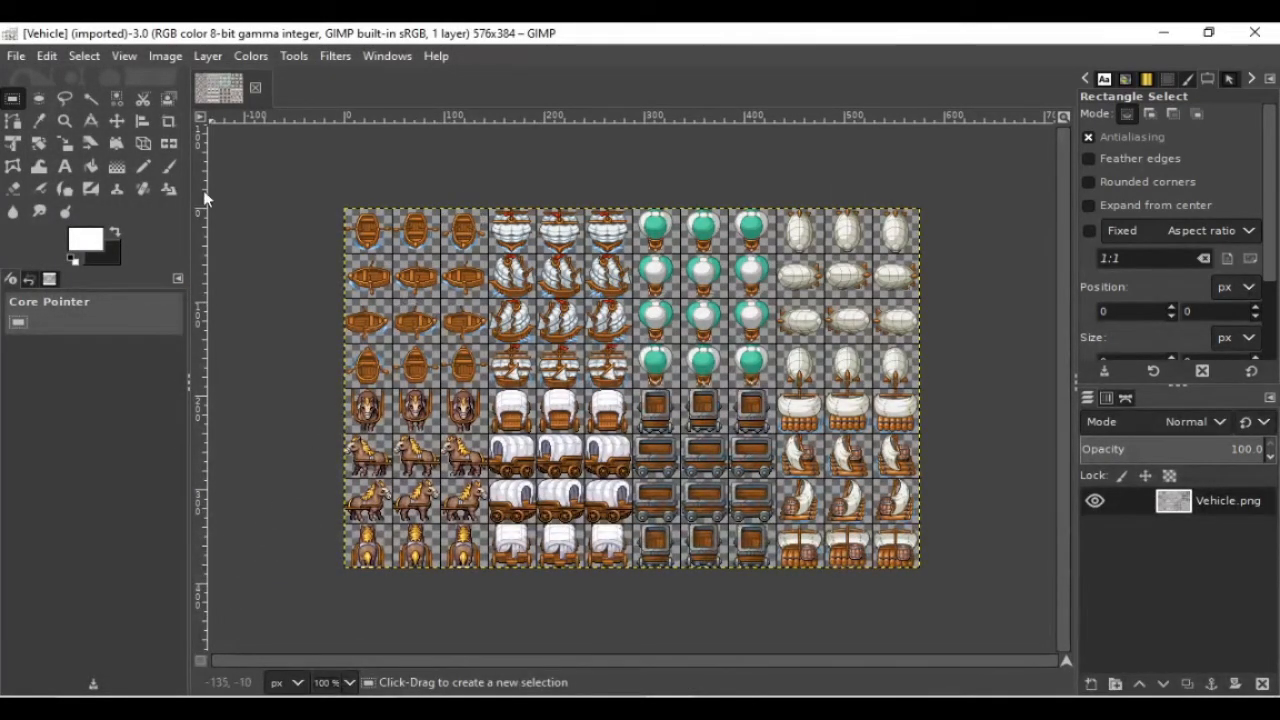
Step: Enable Snap to Grid and test it by selecting the first two 48 × 48 px boat frames one at a time, leaving nothing selected
left_click(124, 56)
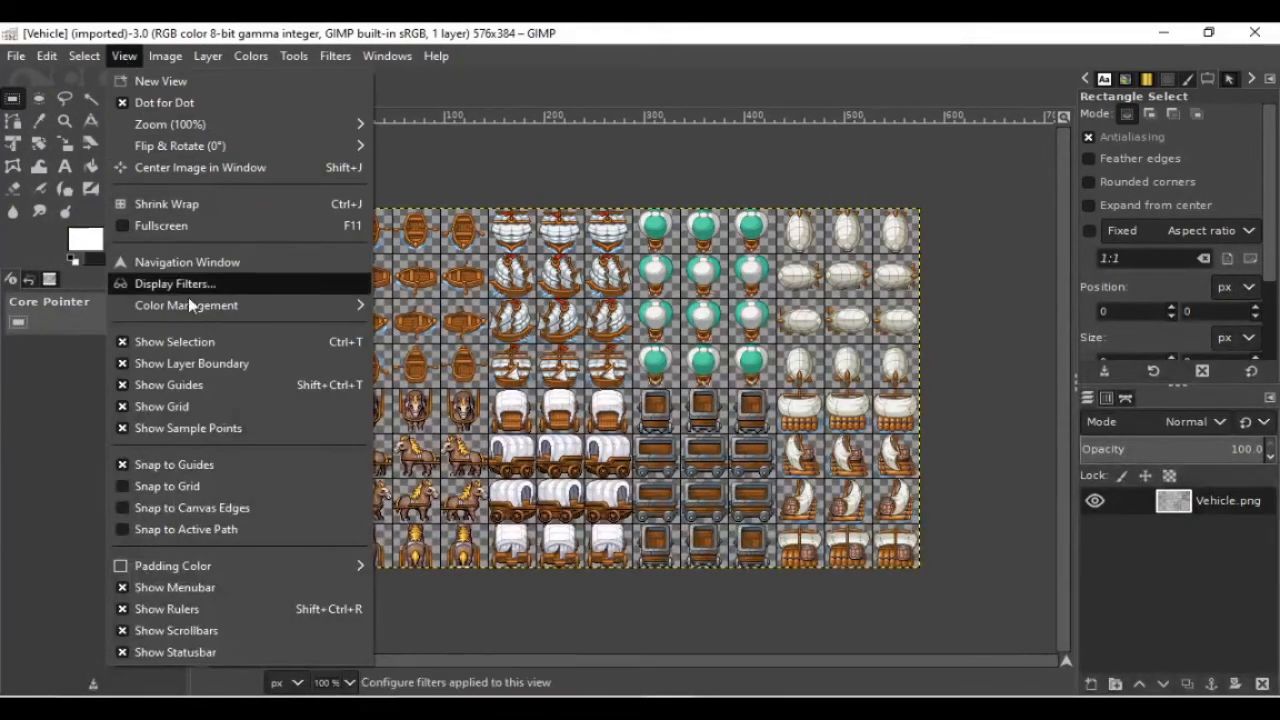
left_click(195, 487)
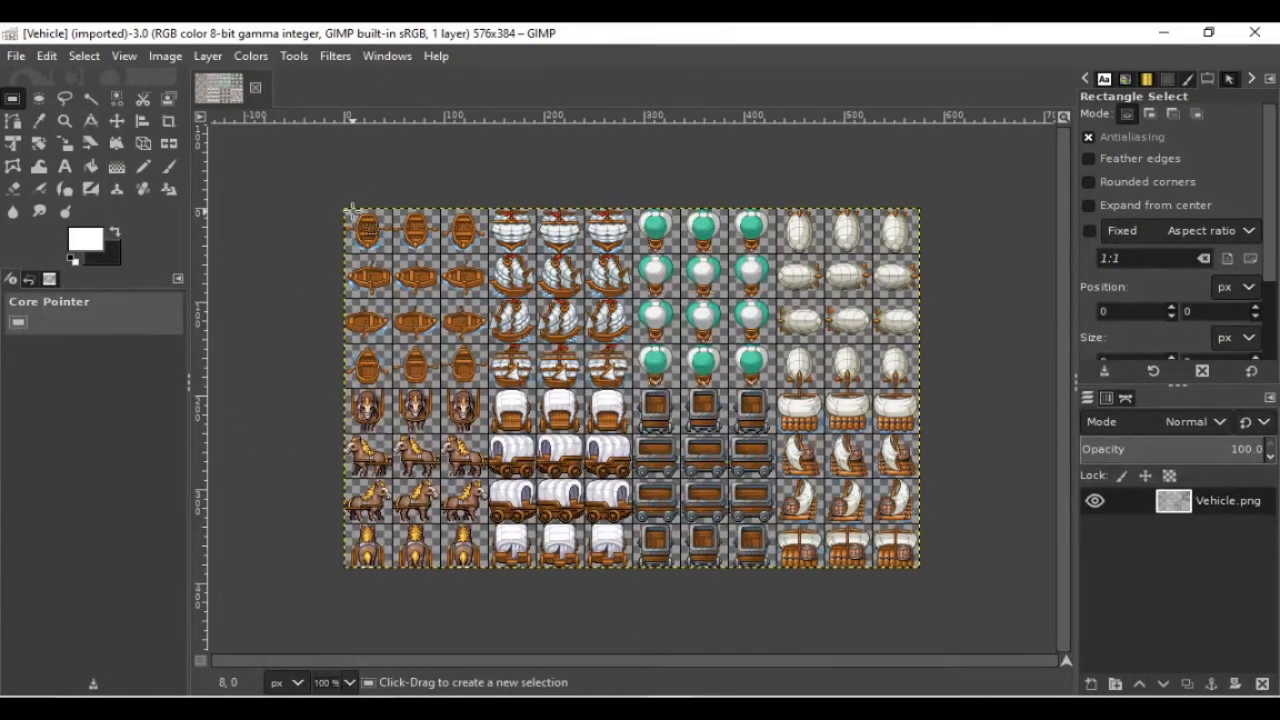
left_click_drag(344, 210, 392, 258)
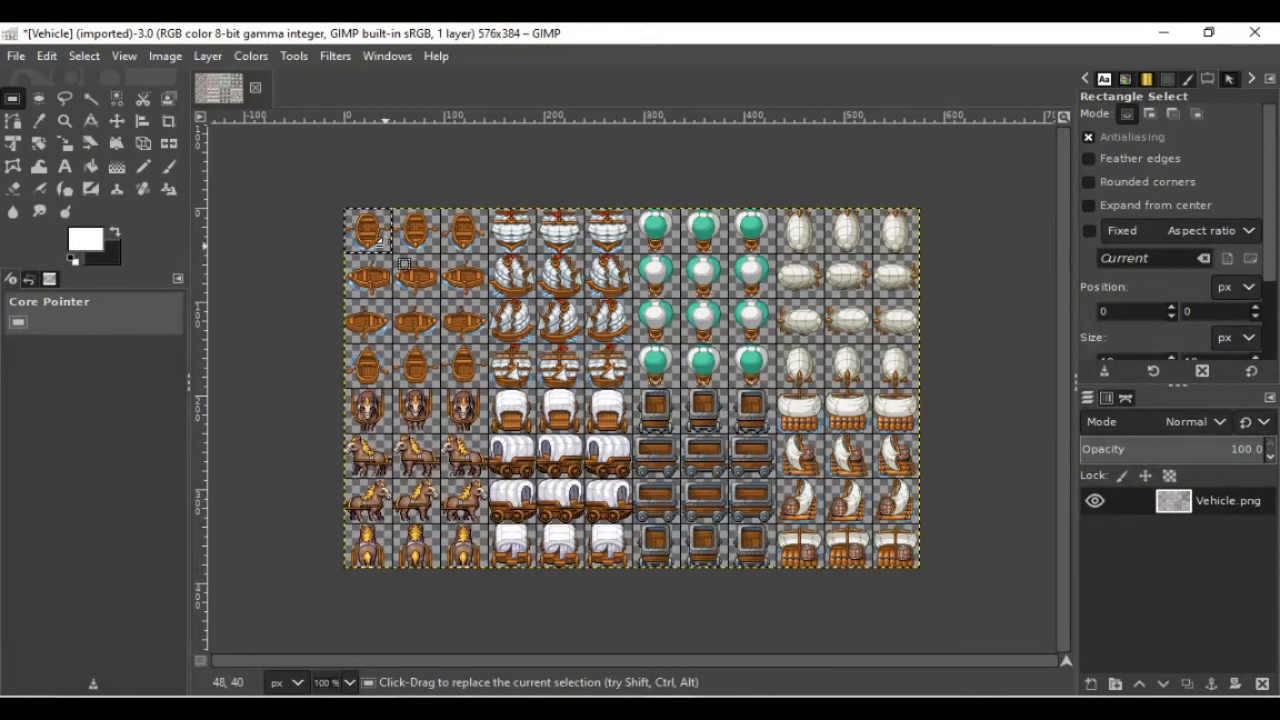
left_click(418, 234)
left_click_drag(393, 208, 441, 256)
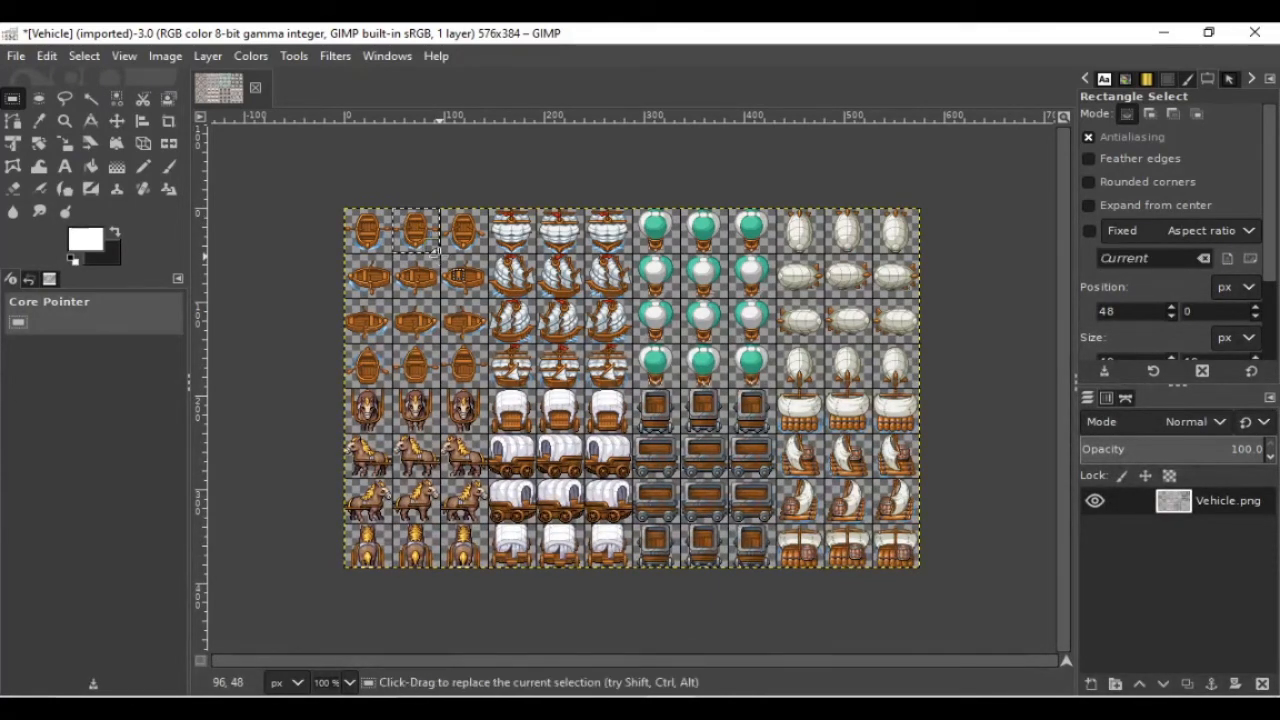
left_click(477, 267)
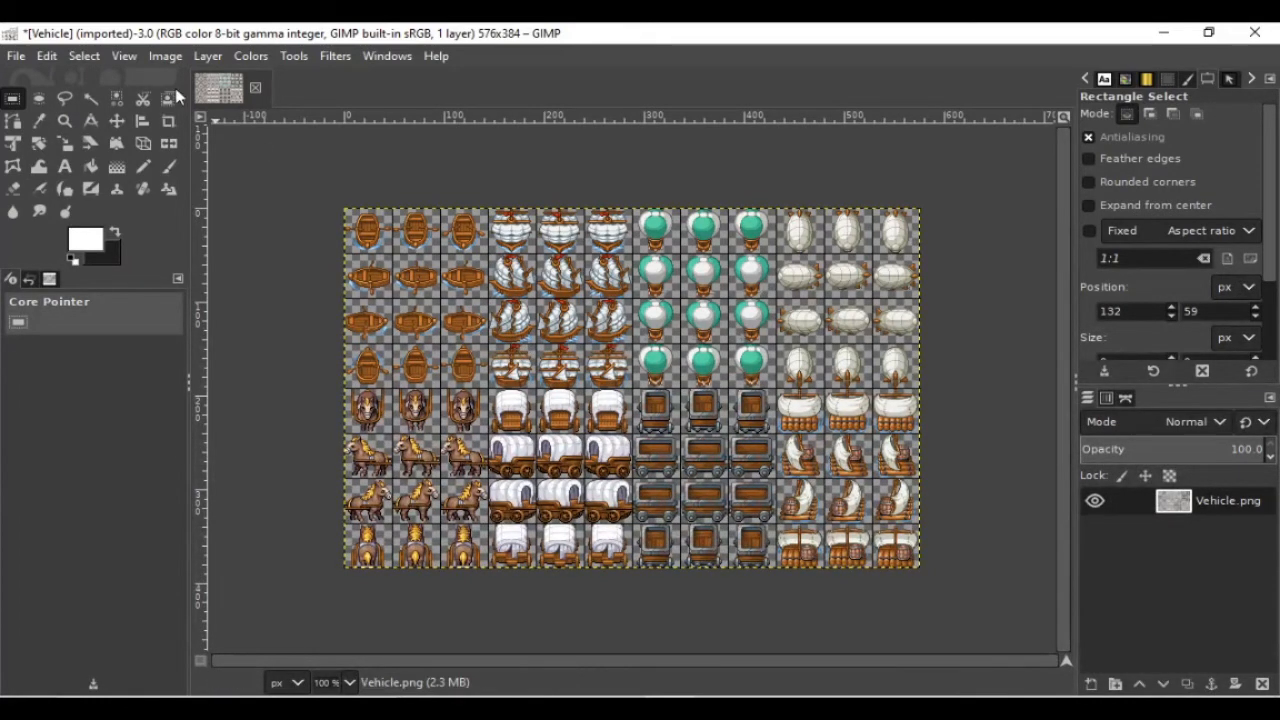
Step: Create a new image 32 px wide and 32 px high
left_click(16, 56)
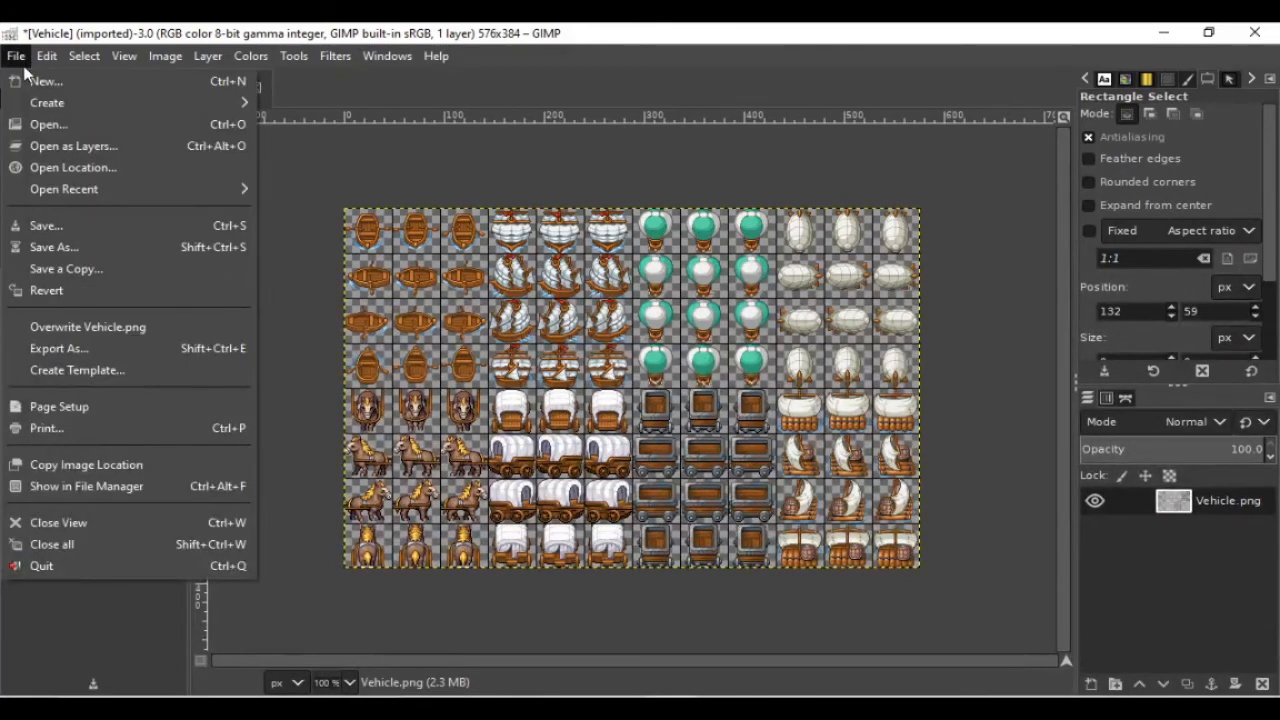
left_click(42, 81)
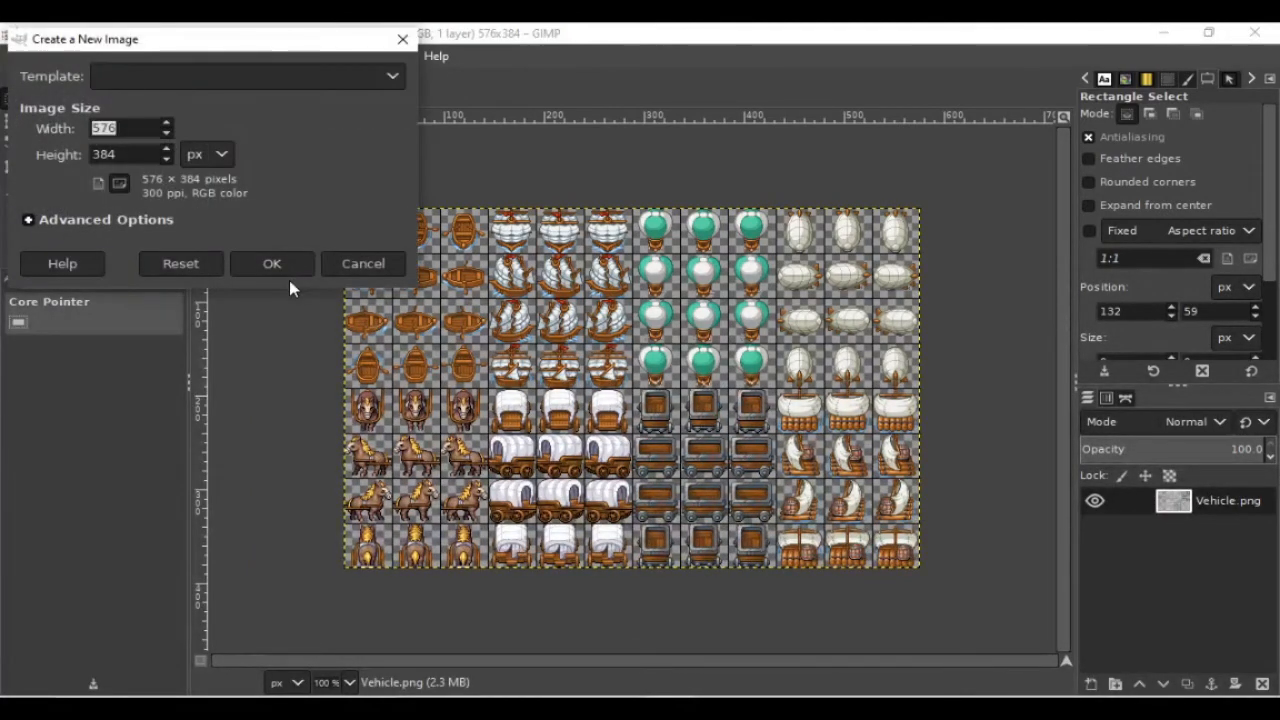
type("32")
key("Tab")
type("332")
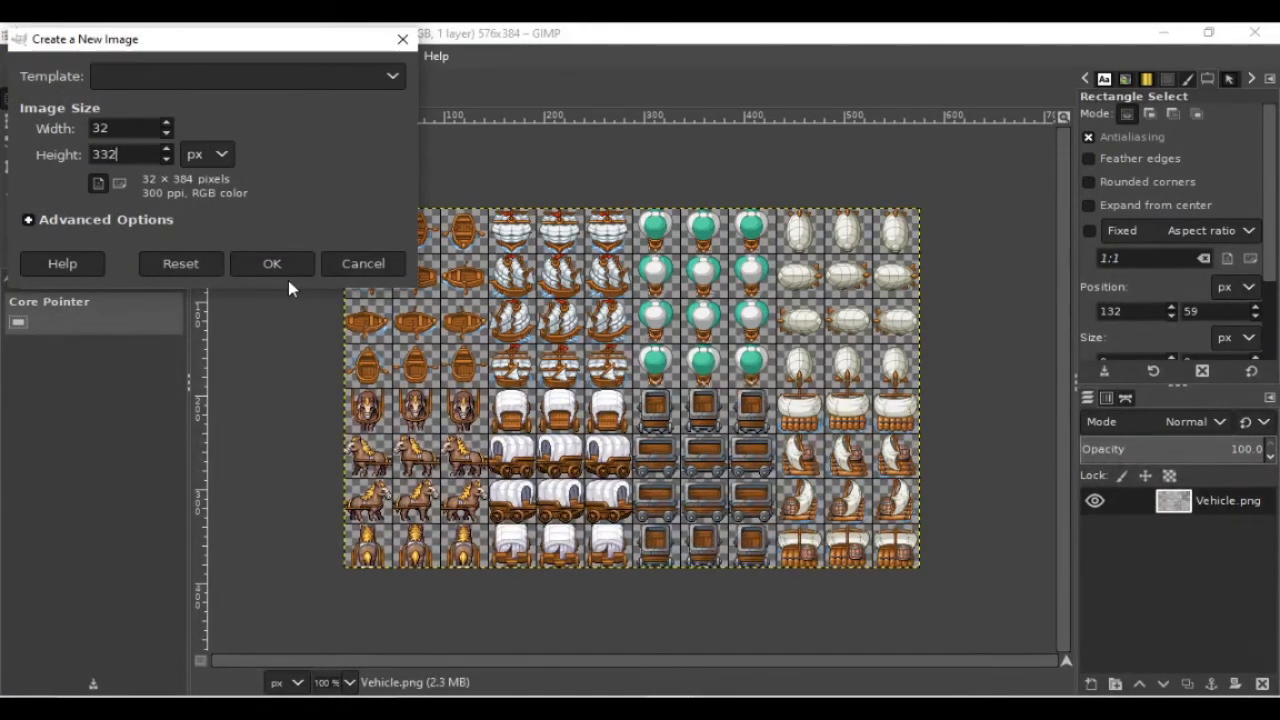
key("BackSpace")
key("BackSpace")
type("2")
left_click(274, 264)
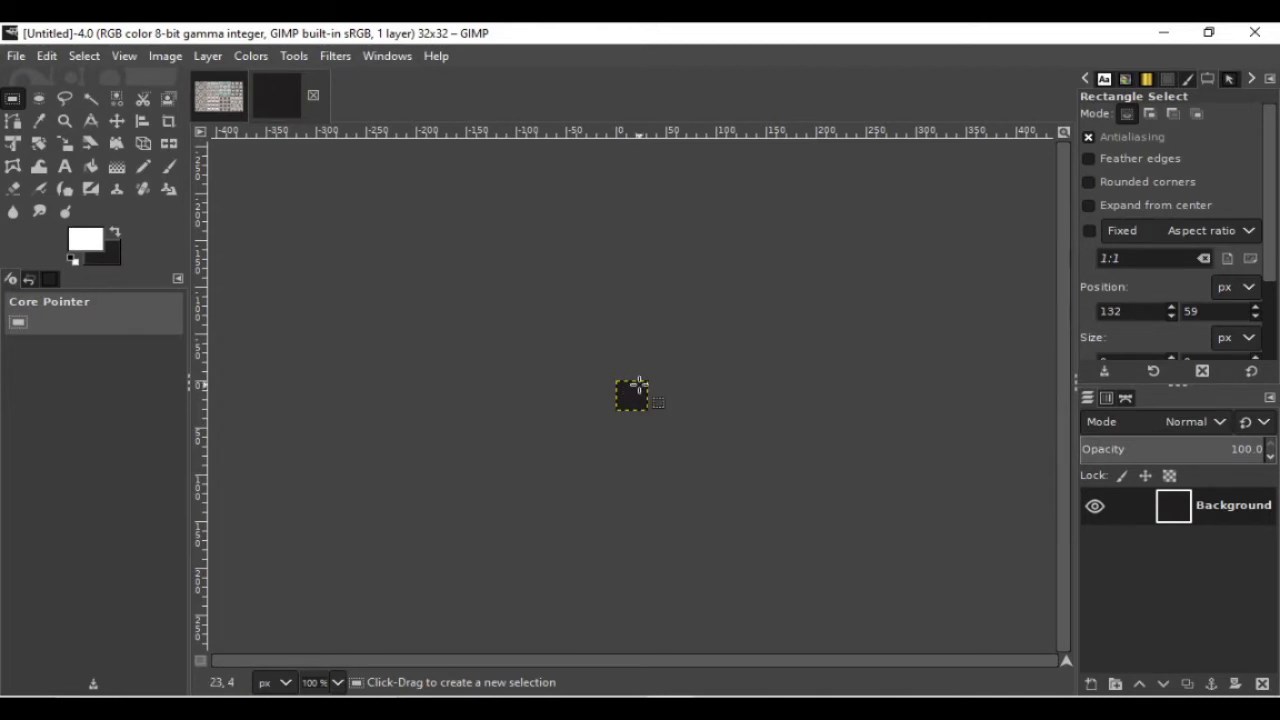
Step: Delete the Background layer of the 32 × 32 px image and add a new layer filled with transparency
right_click(1235, 509)
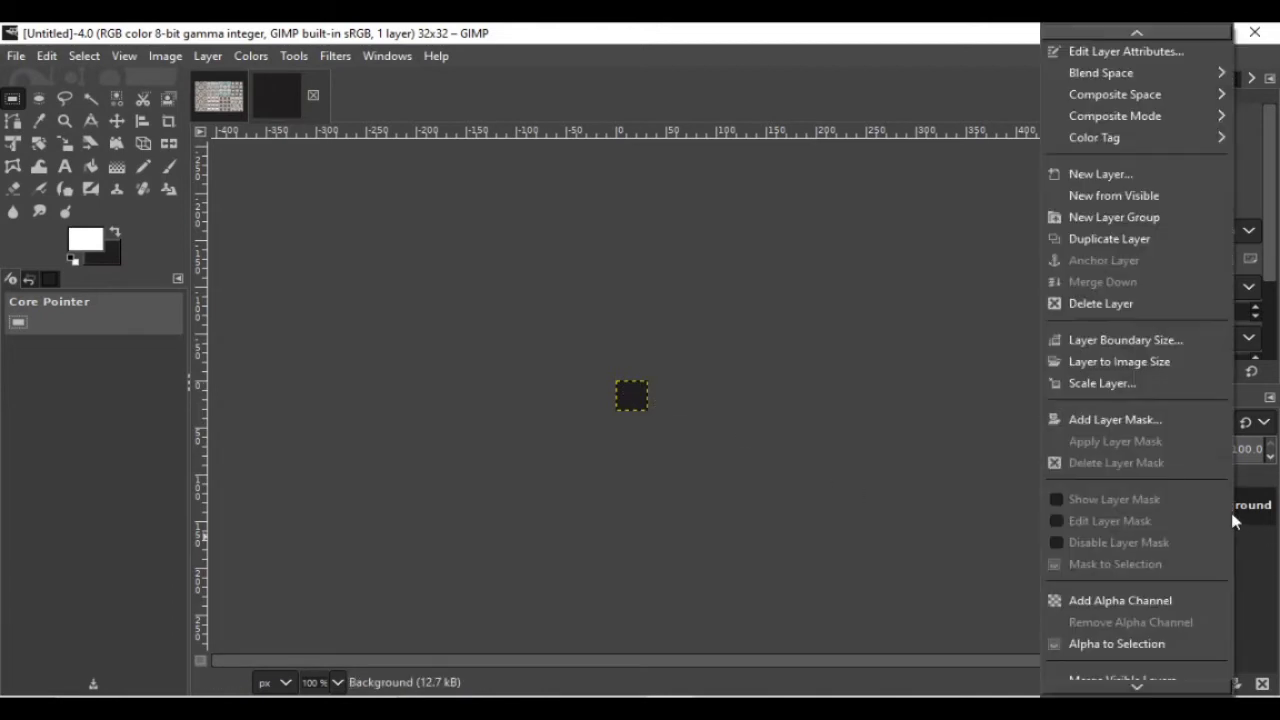
left_click(1134, 302)
right_click(1239, 603)
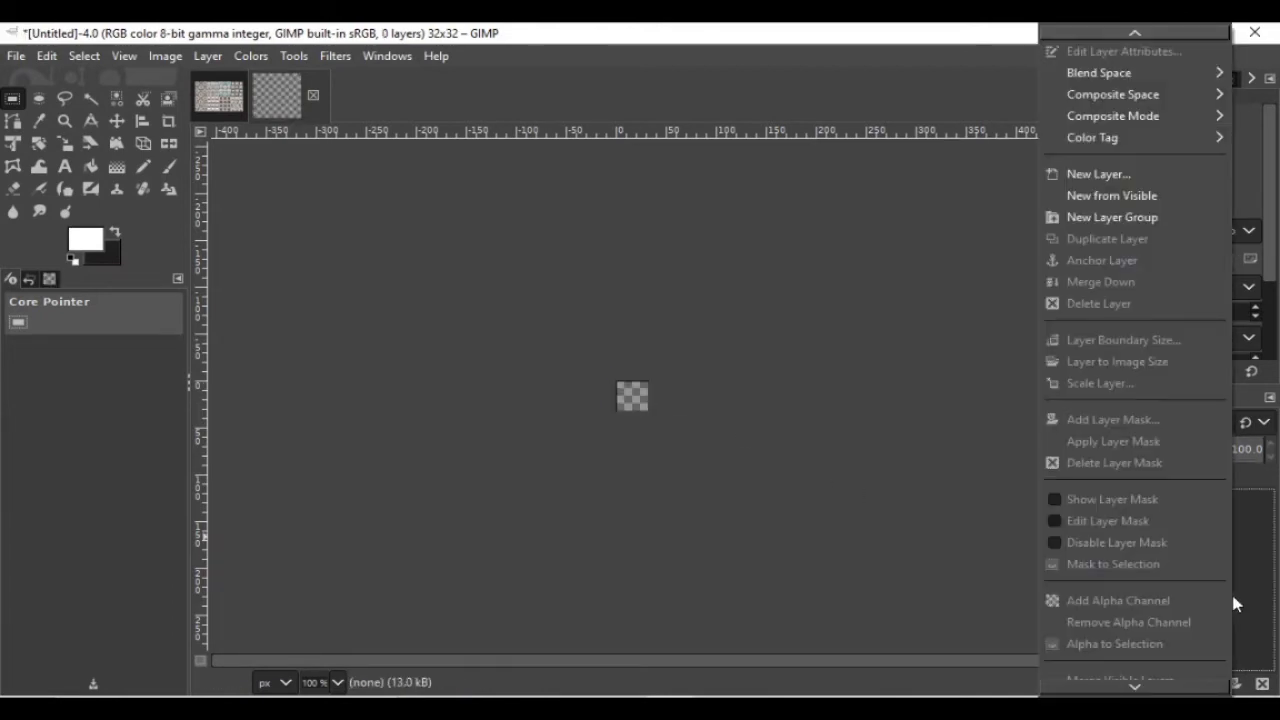
left_click(1120, 173)
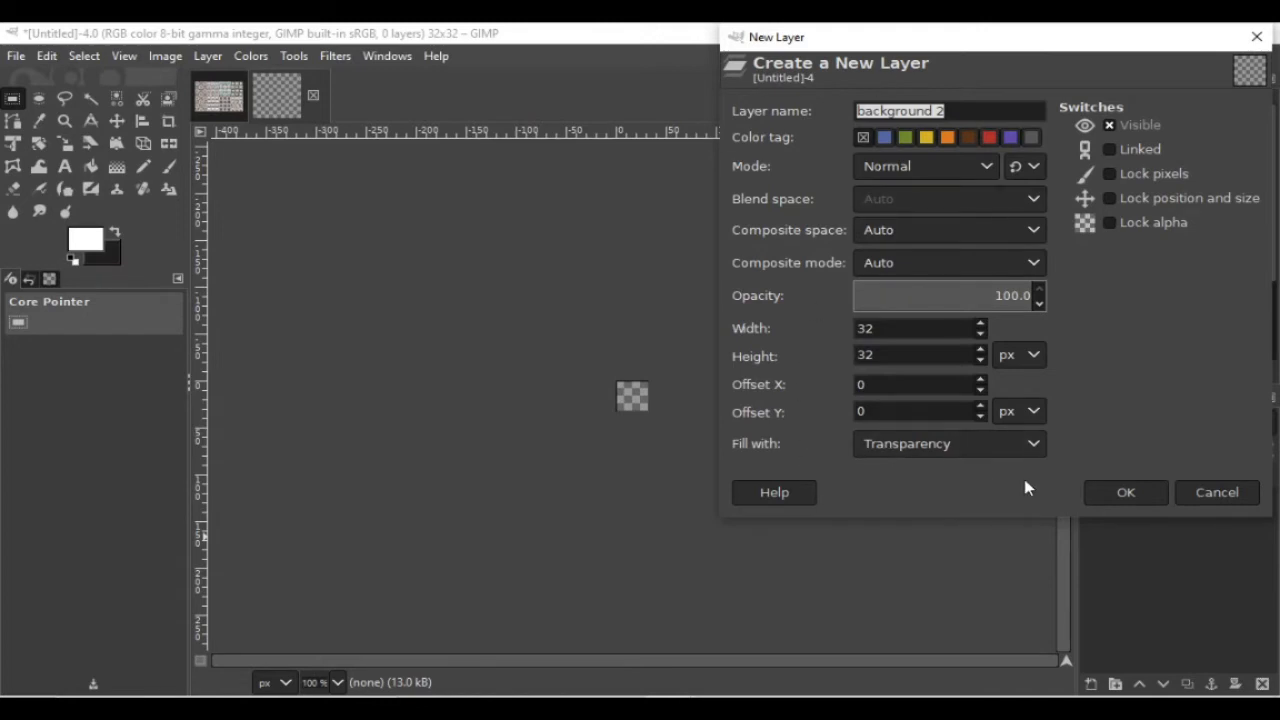
left_click(1128, 494)
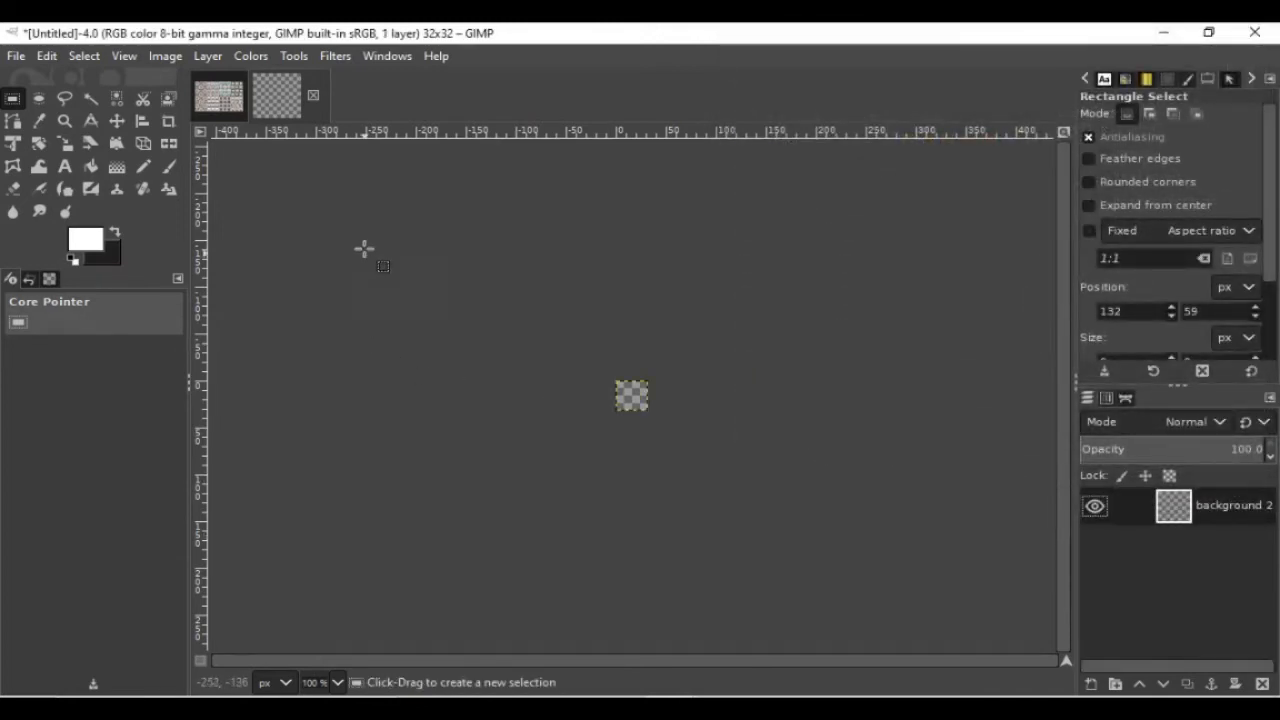
Step: Copy the middle boat frame in the third row of Vehicle.png and paste it into the blank 32 × 32 px image
left_click(222, 97)
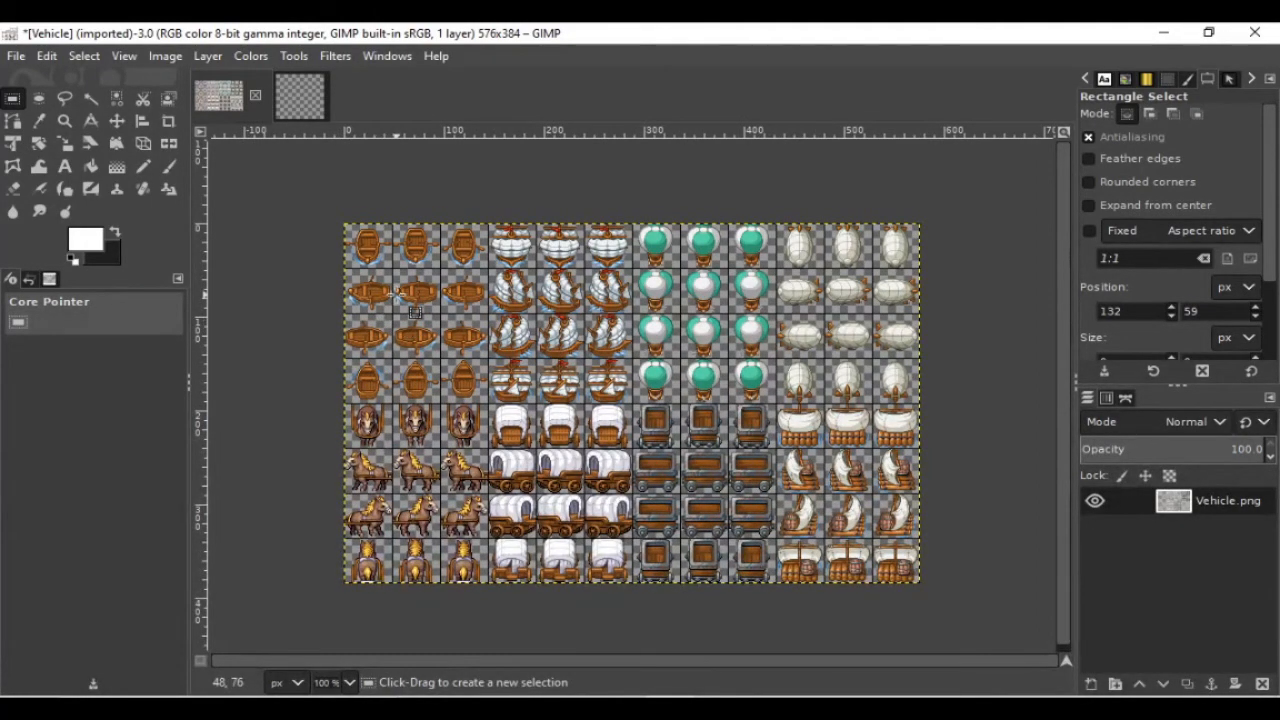
left_click_drag(393, 320, 440, 368)
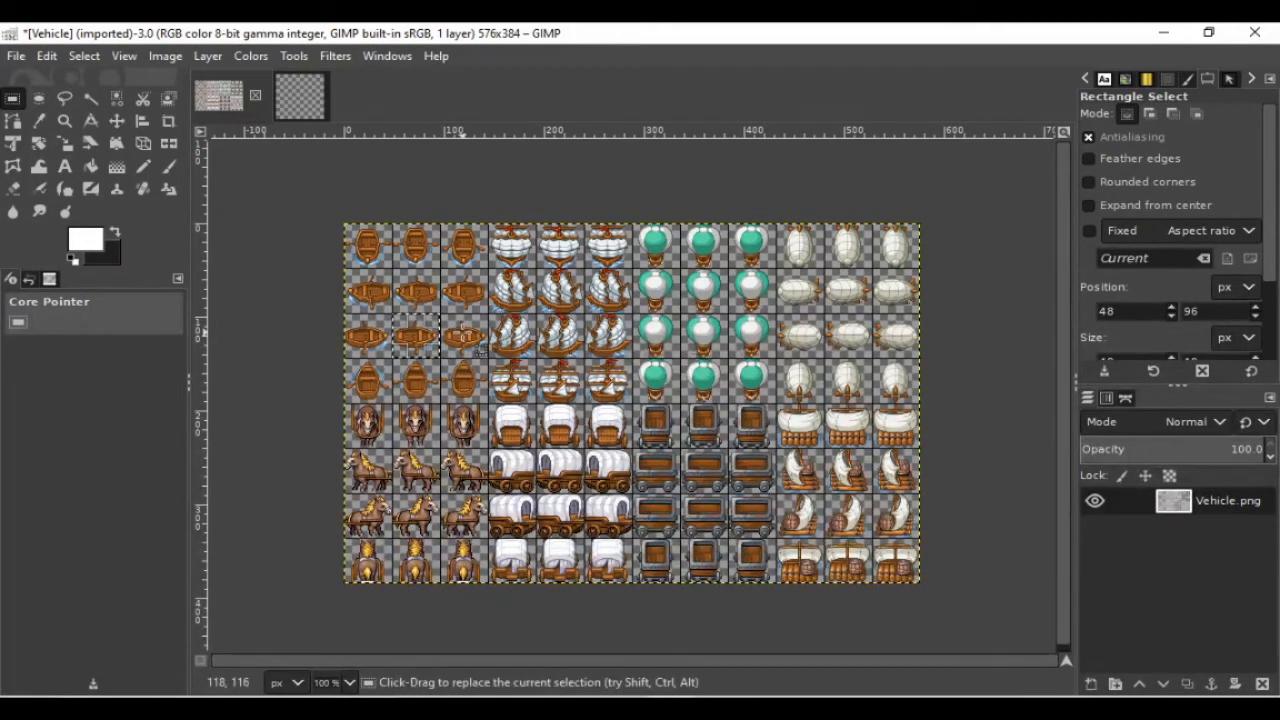
key("ctrl+c")
left_click(300, 96)
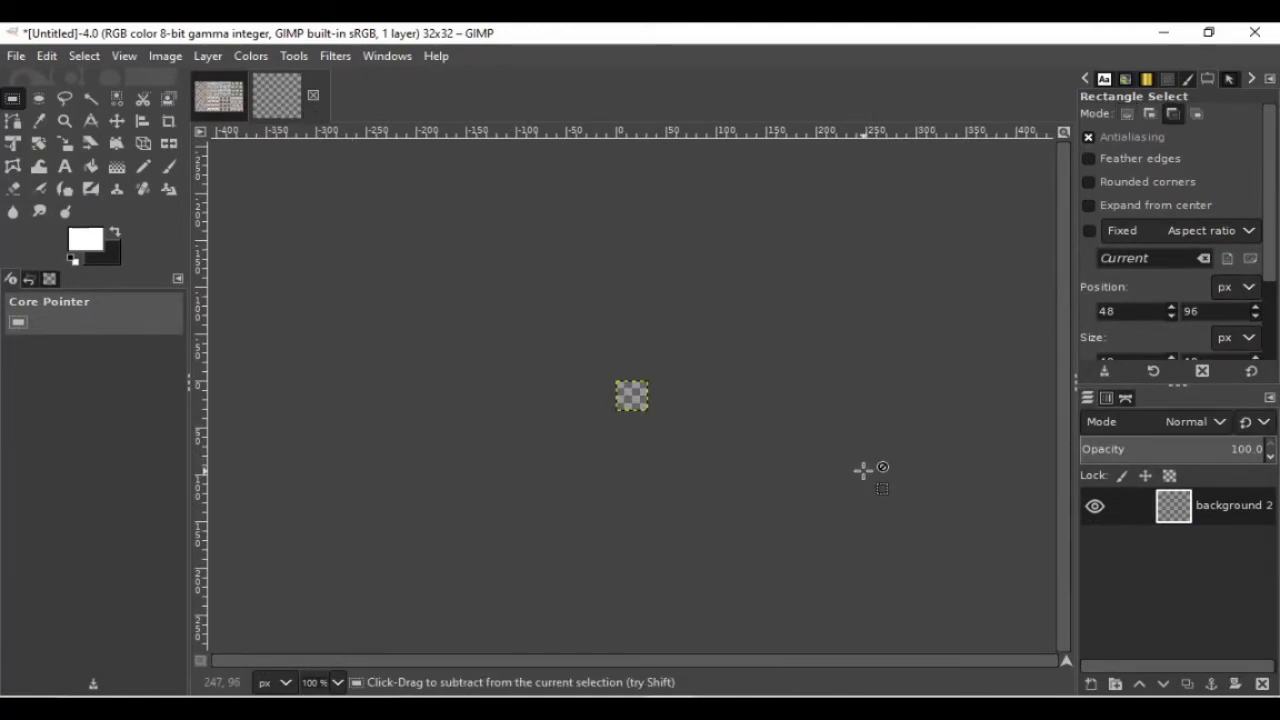
key("ctrl+v")
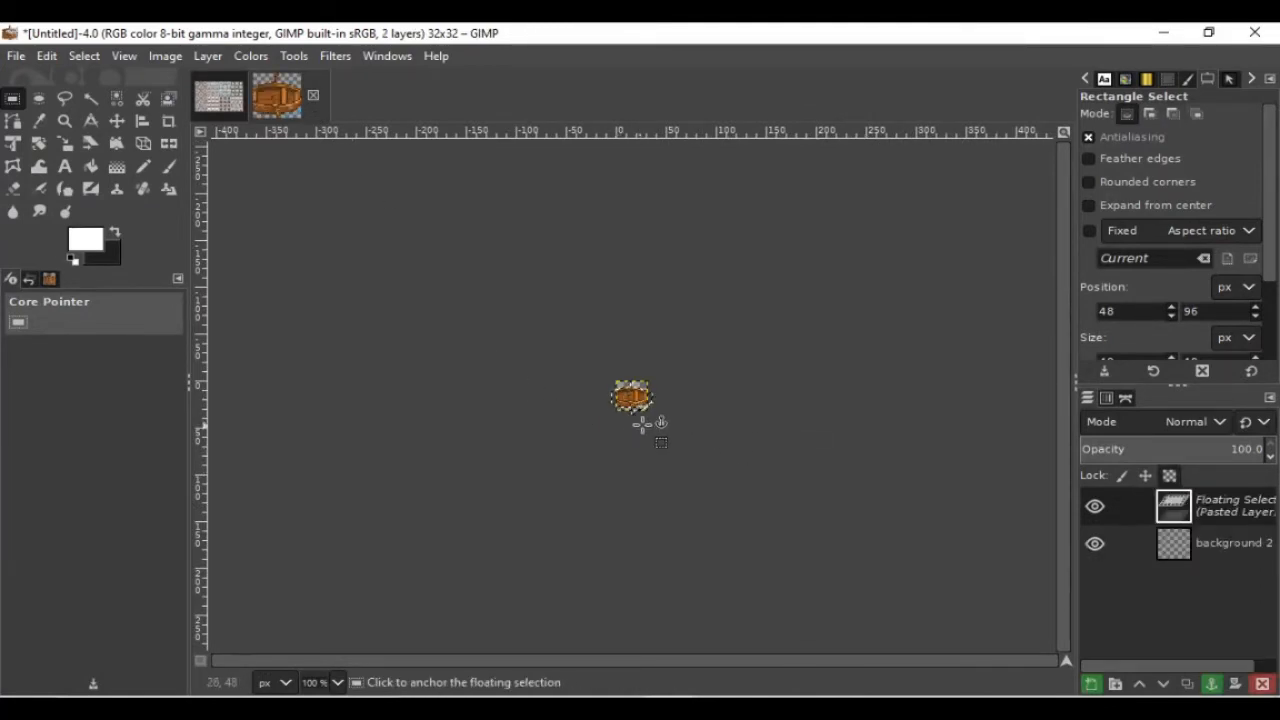
Step: Scale the pasted boat layer to 32 × 32 px with interpolation set to None
left_click(294, 57)
left_click(208, 57)
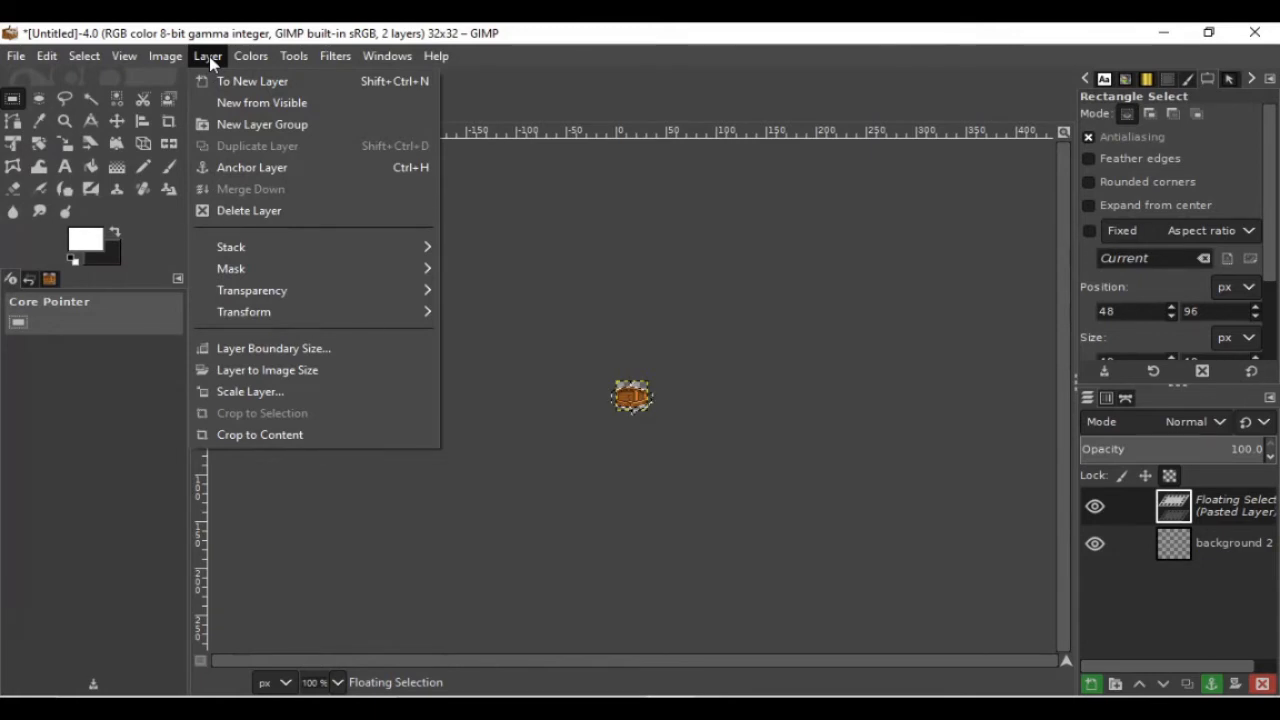
mouse_move(250, 56)
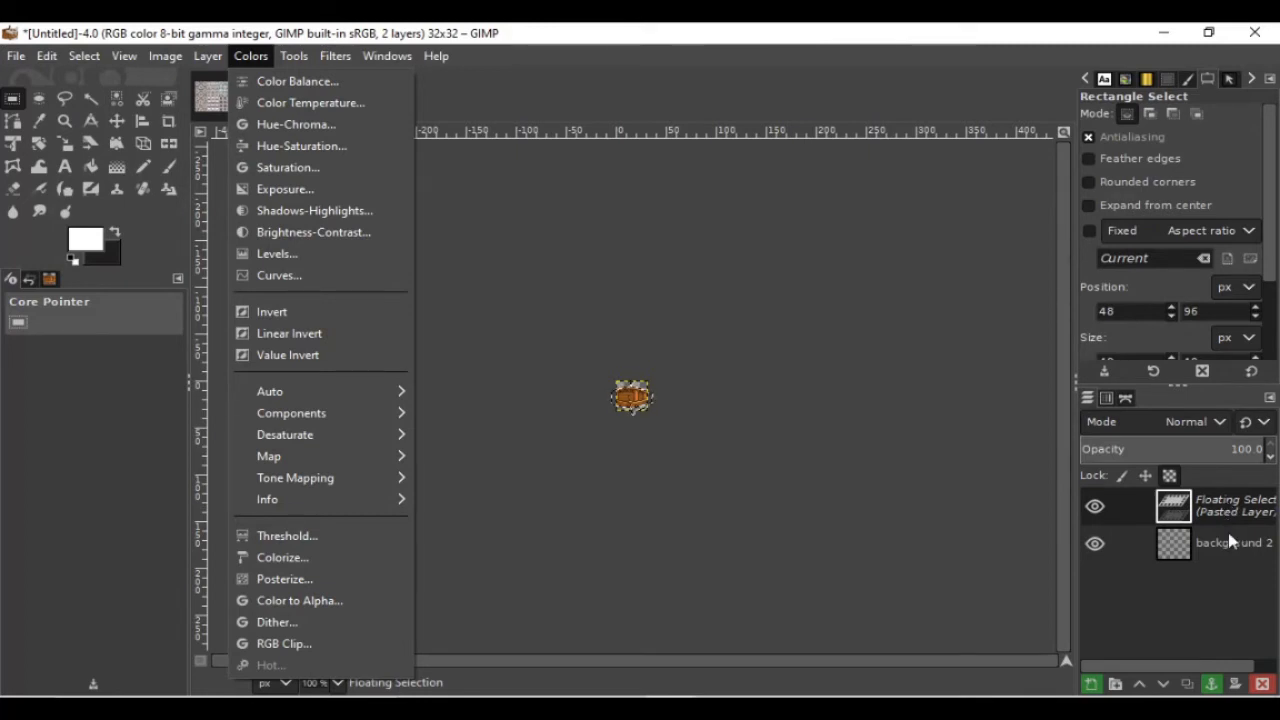
mouse_move(202, 64)
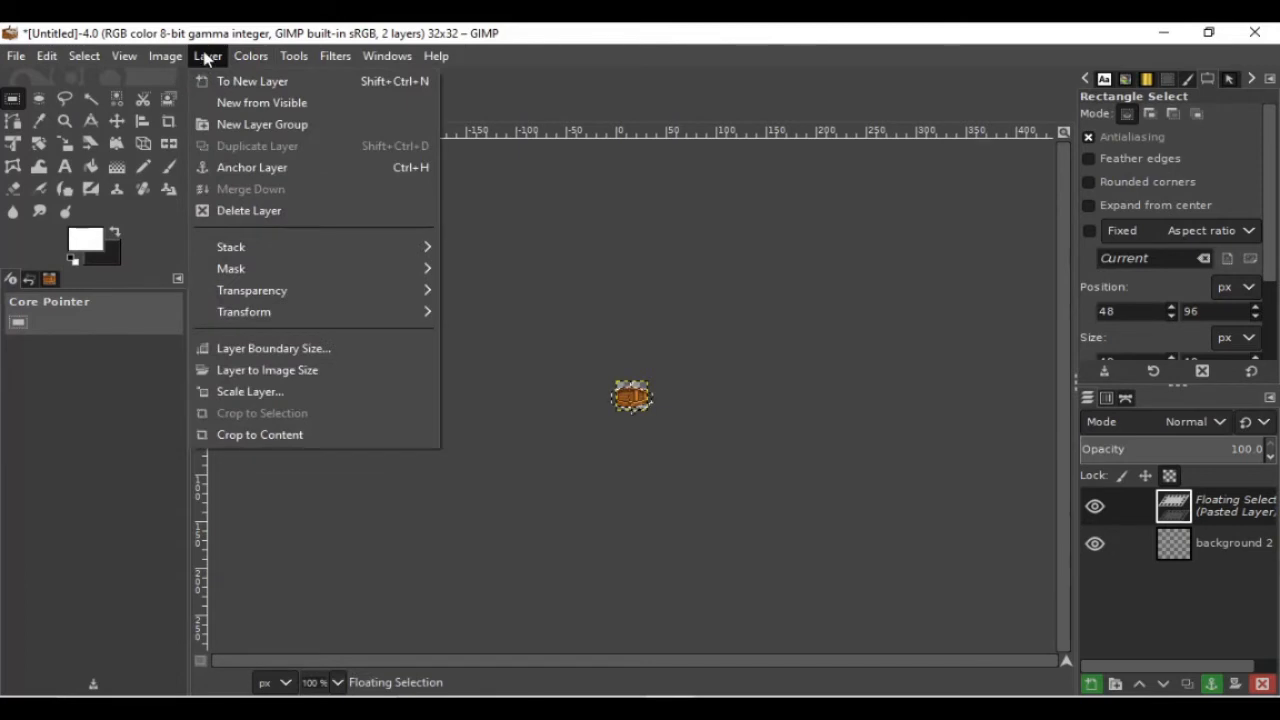
left_click(328, 391)
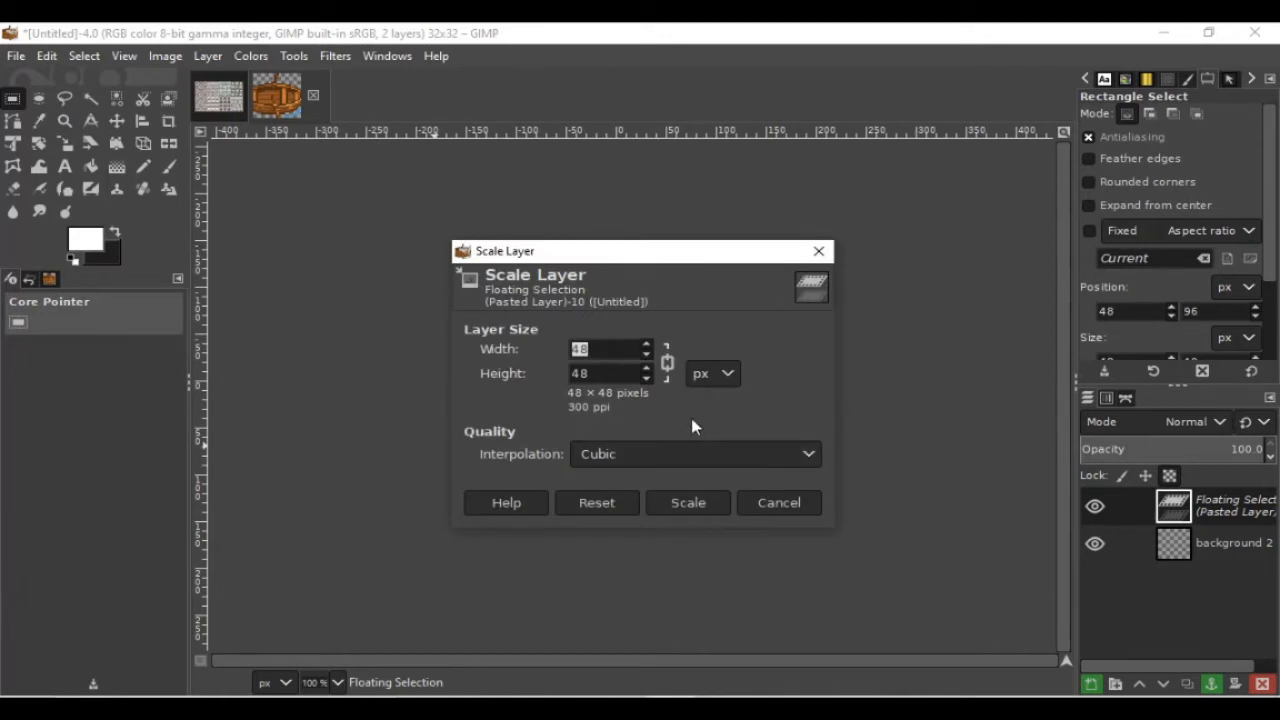
left_click(677, 460)
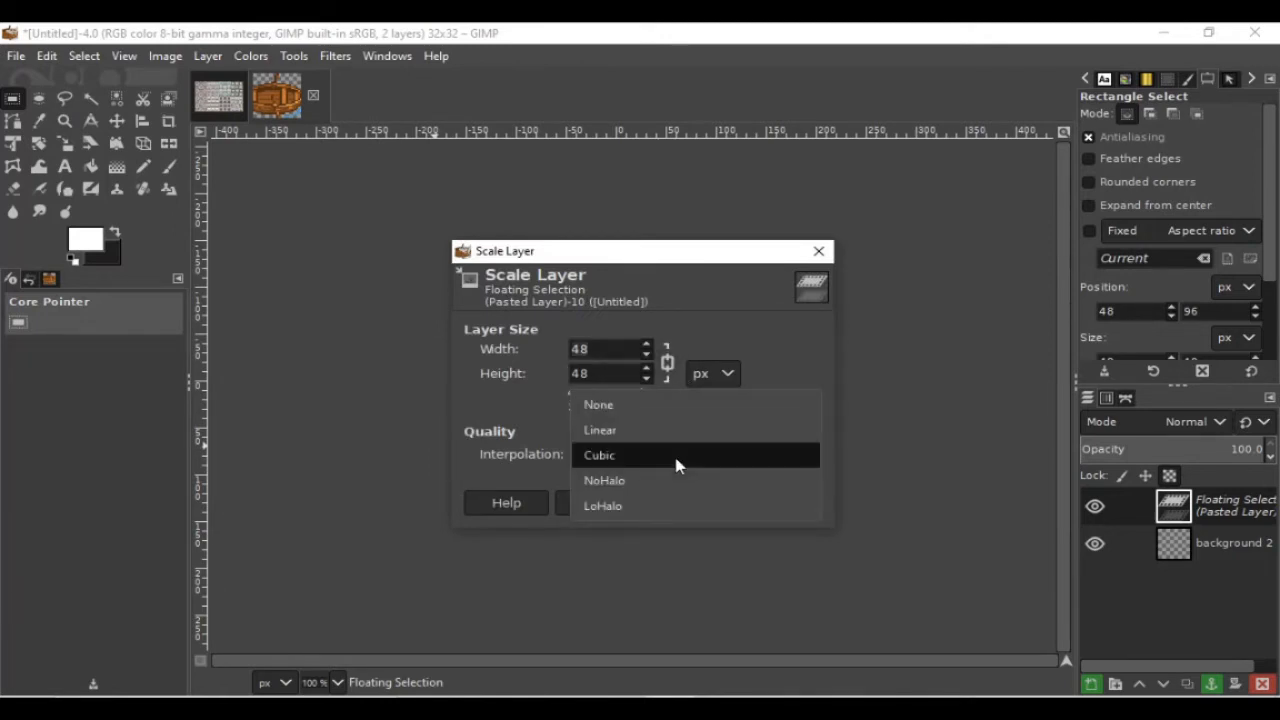
left_click(645, 406)
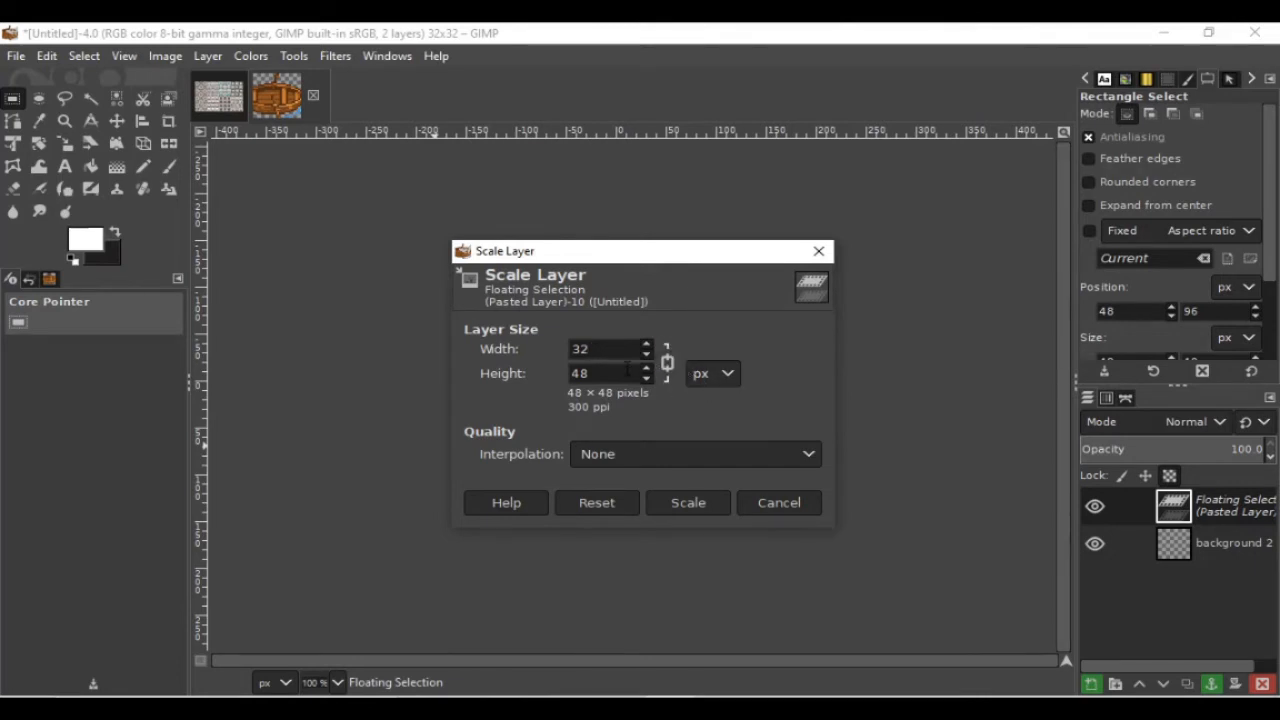
left_click(627, 371)
left_click(676, 510)
scroll(665, 420, "up", 5, "ctrl")
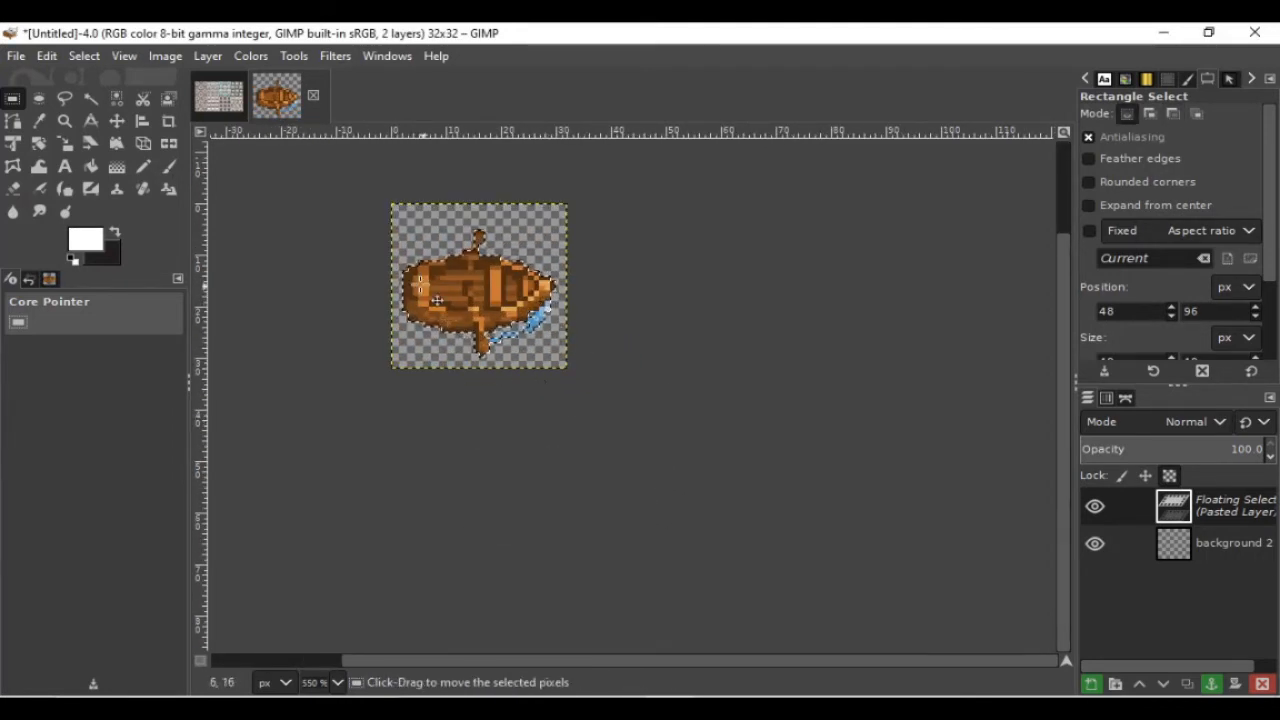
Step: Anchor the pasted boat sprite and delete the blue water pixels beside its bow and lower oar
scroll(346, 260, "up", 2, "ctrl")
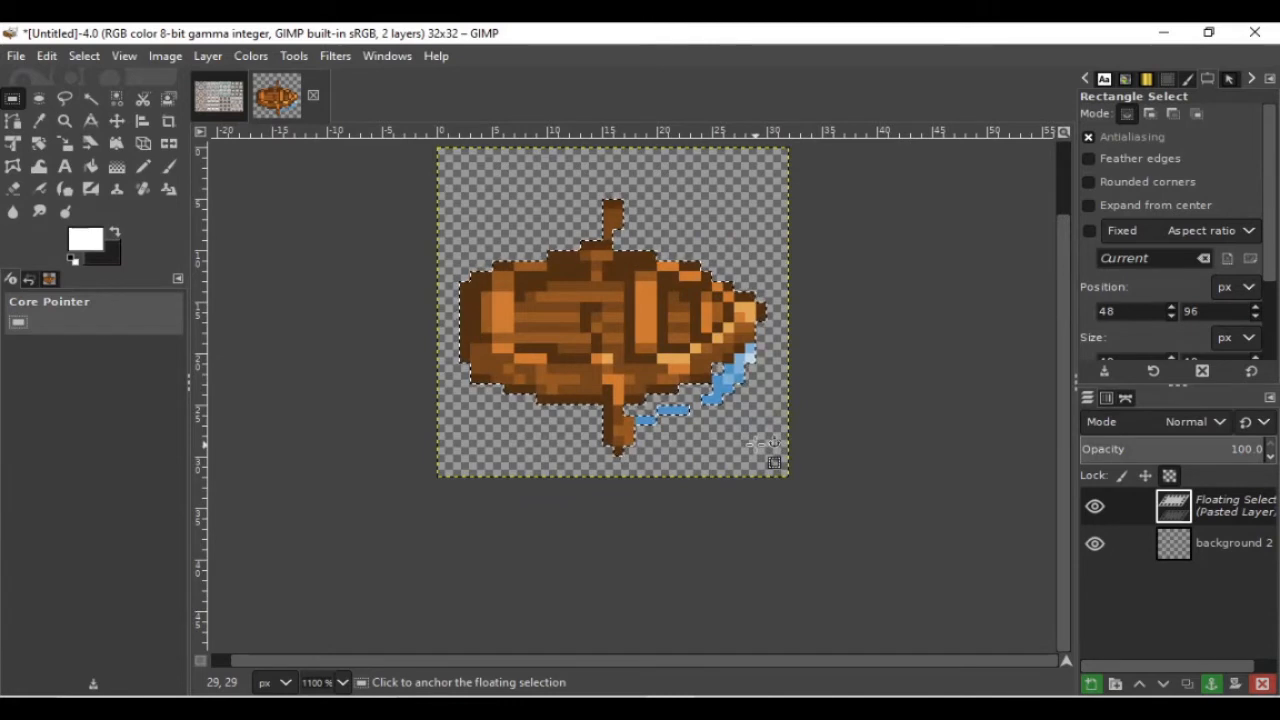
left_click(770, 447)
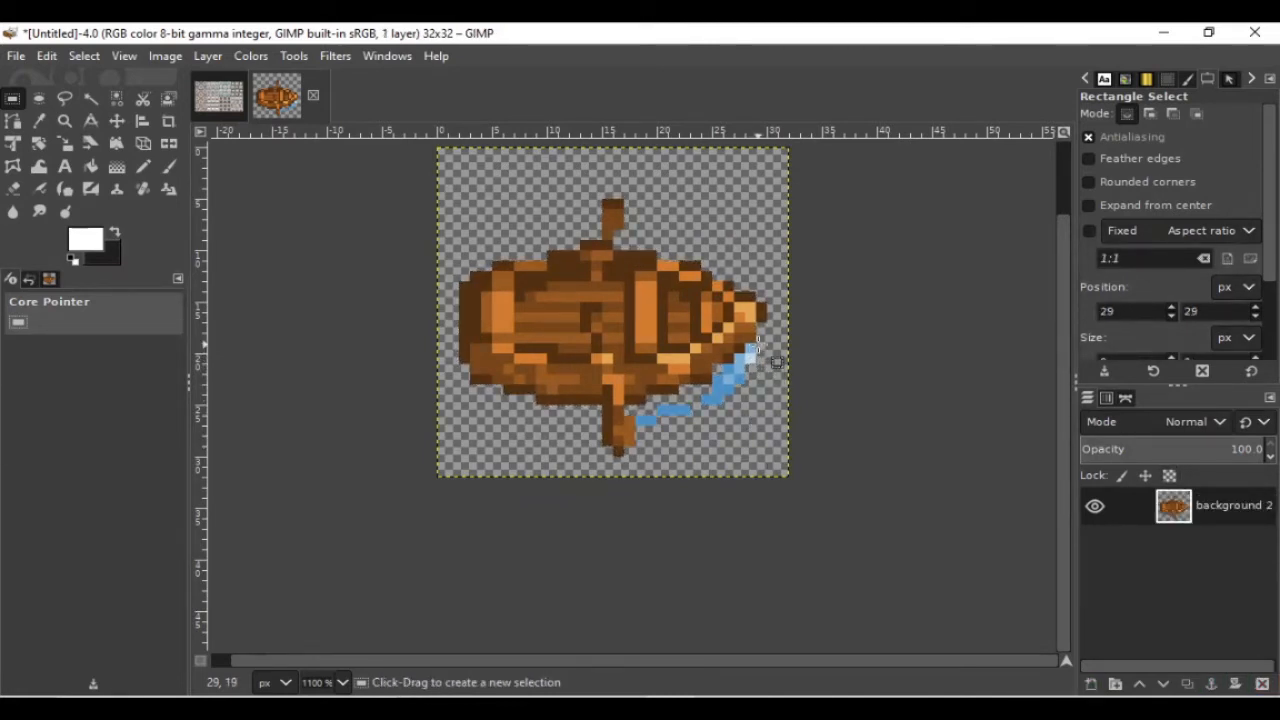
left_click_drag(757, 342, 748, 384)
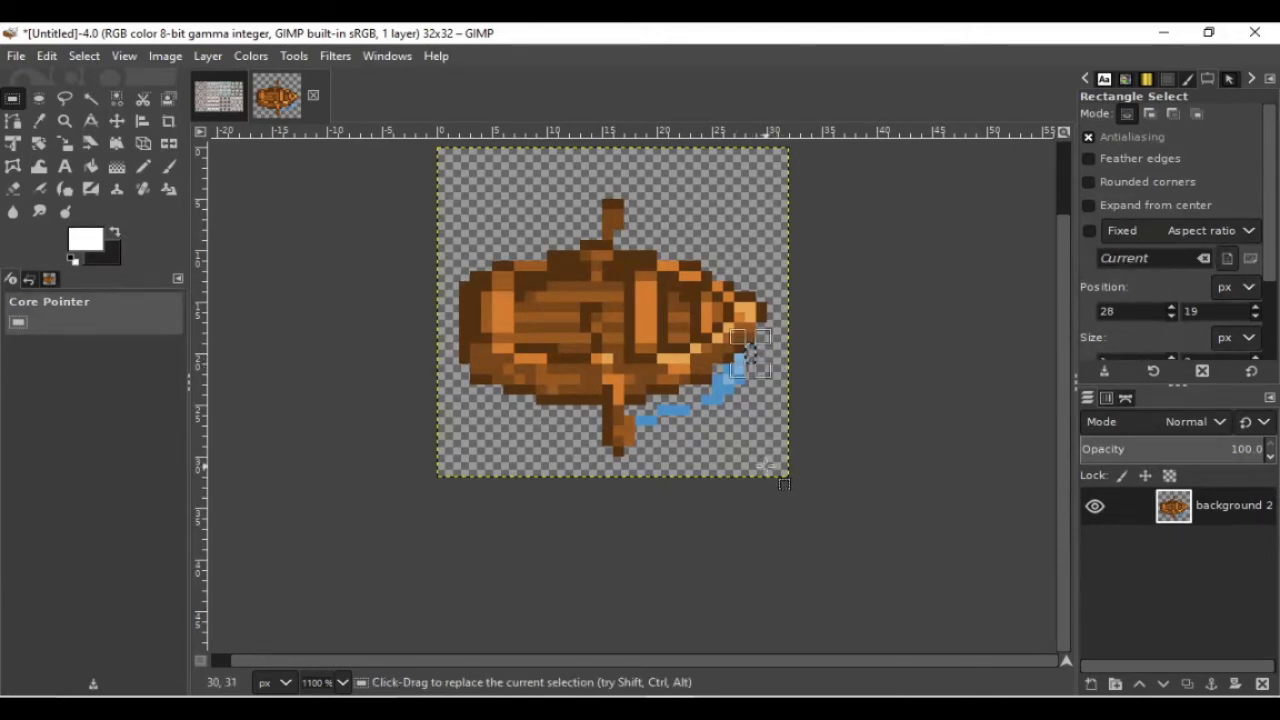
left_click(767, 467)
left_click_drag(760, 368, 716, 424)
left_click(741, 374)
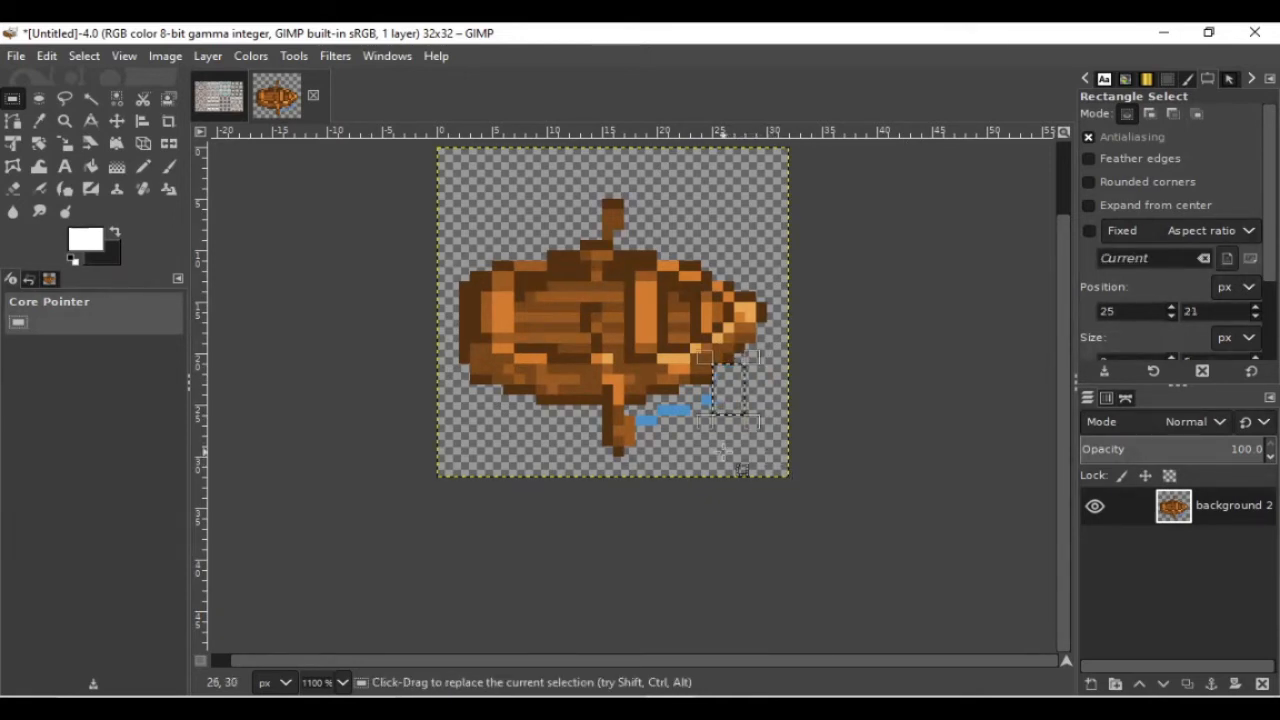
left_click(723, 452)
left_click_drag(728, 397, 645, 430)
left_click(768, 451)
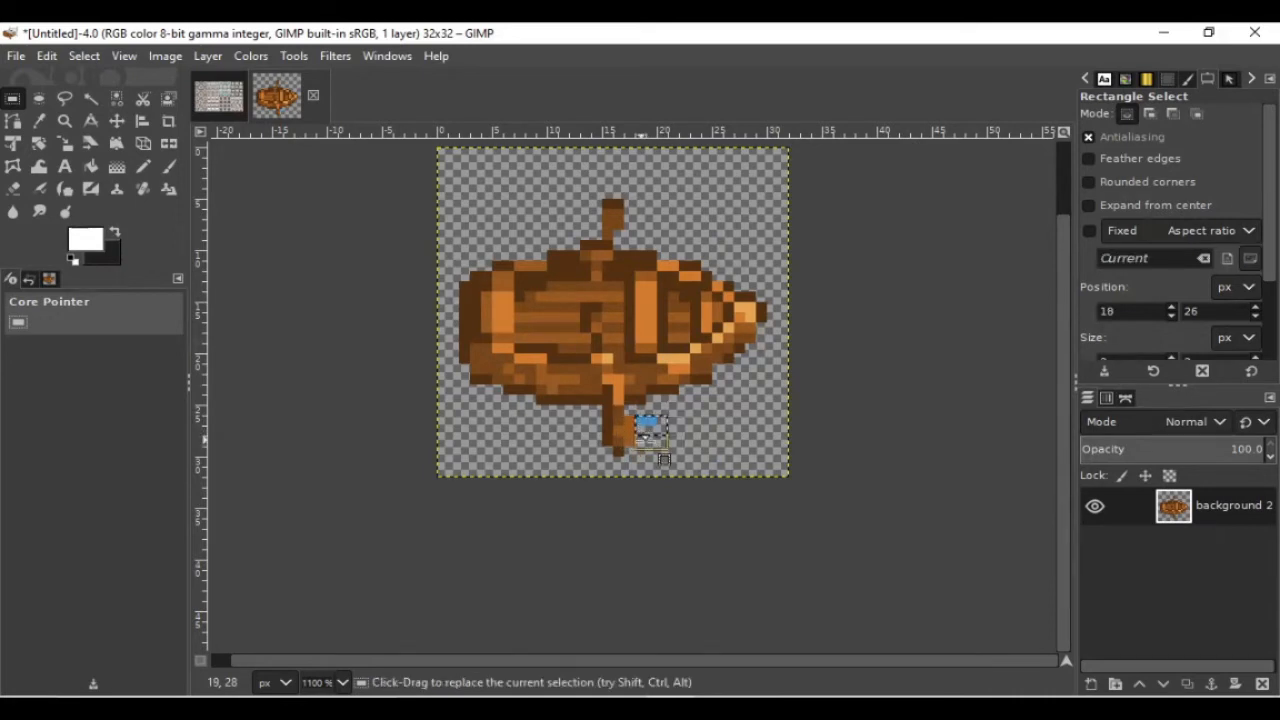
left_click(716, 430)
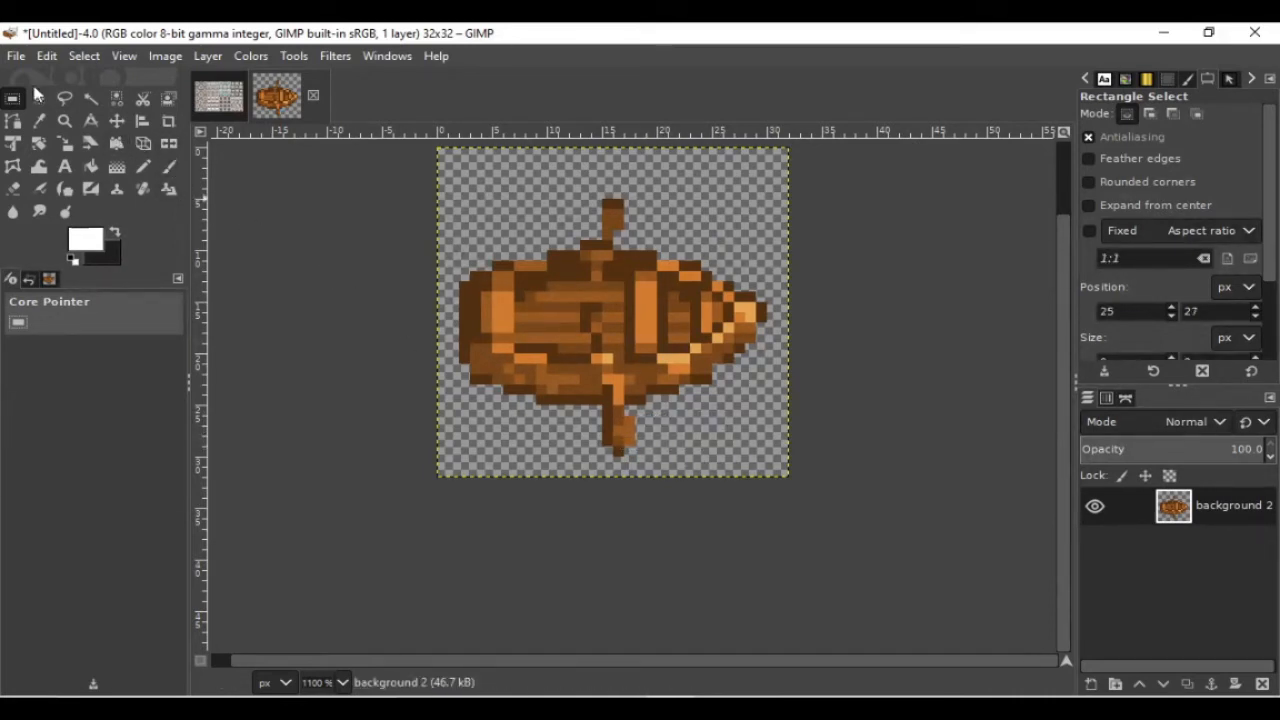
Step: Open IconSet.png from the project's img/system folder
left_click(16, 57)
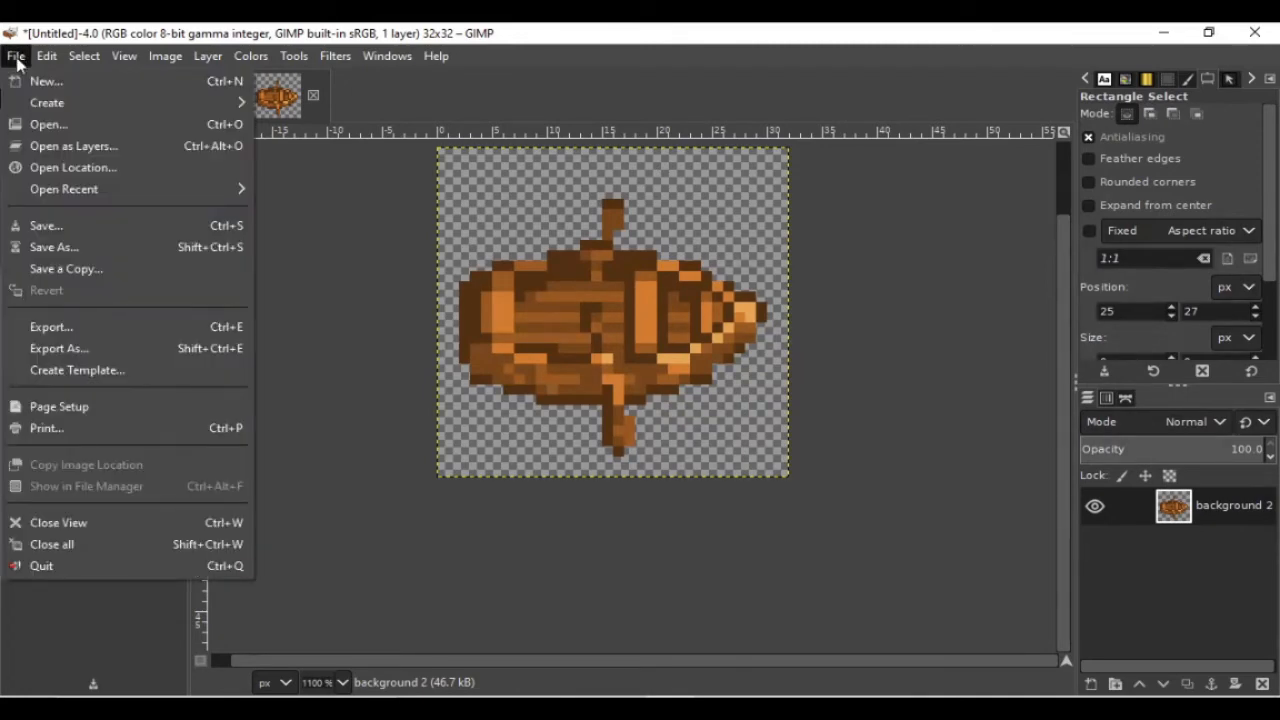
left_click(55, 125)
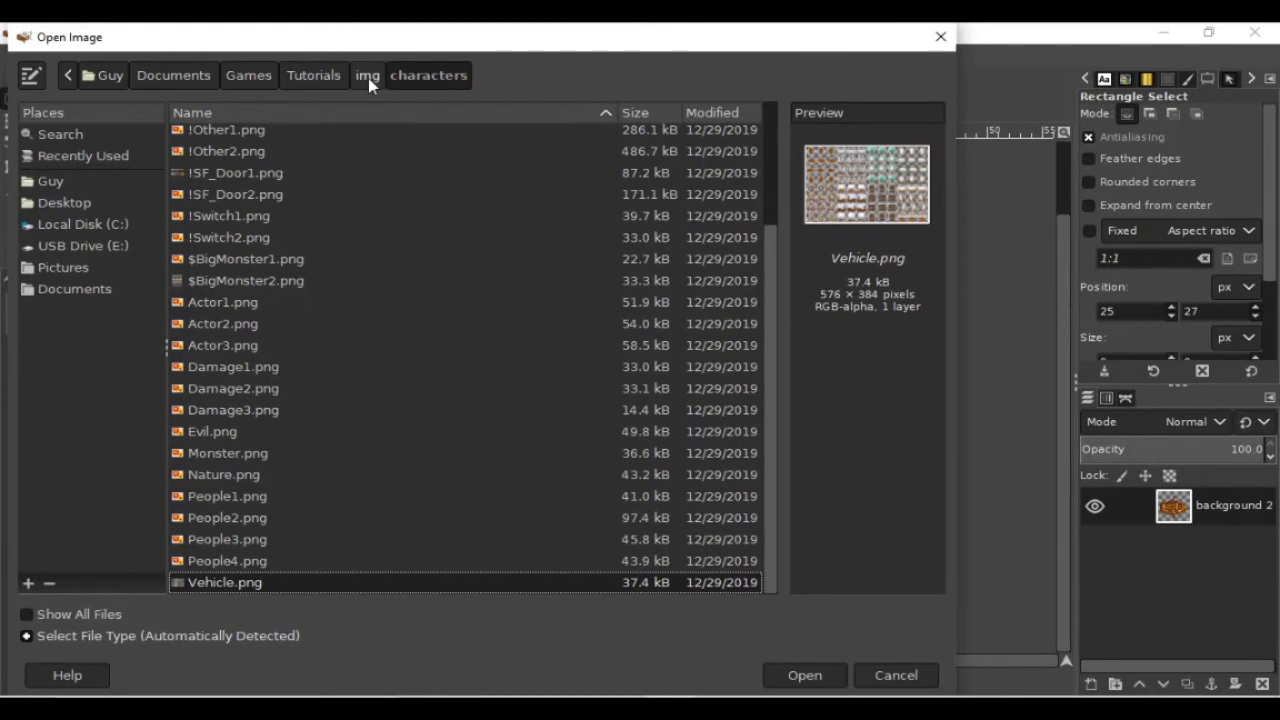
left_click(369, 80)
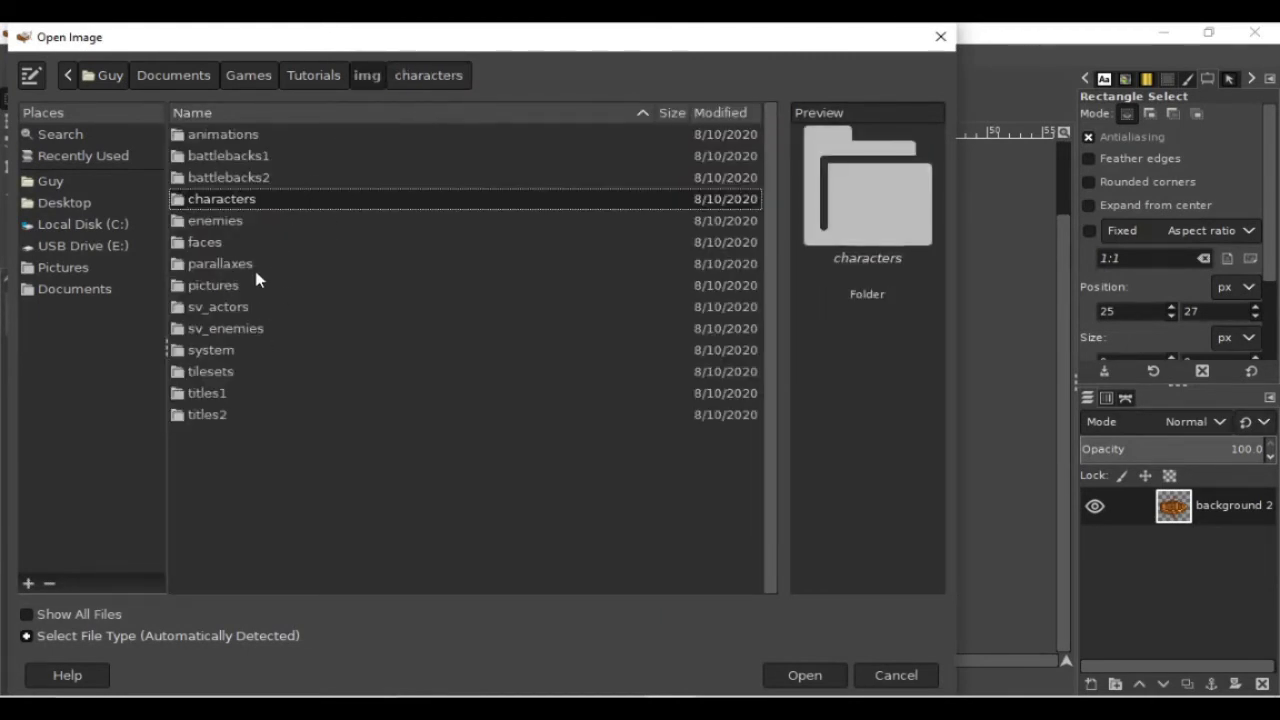
double_click(258, 349)
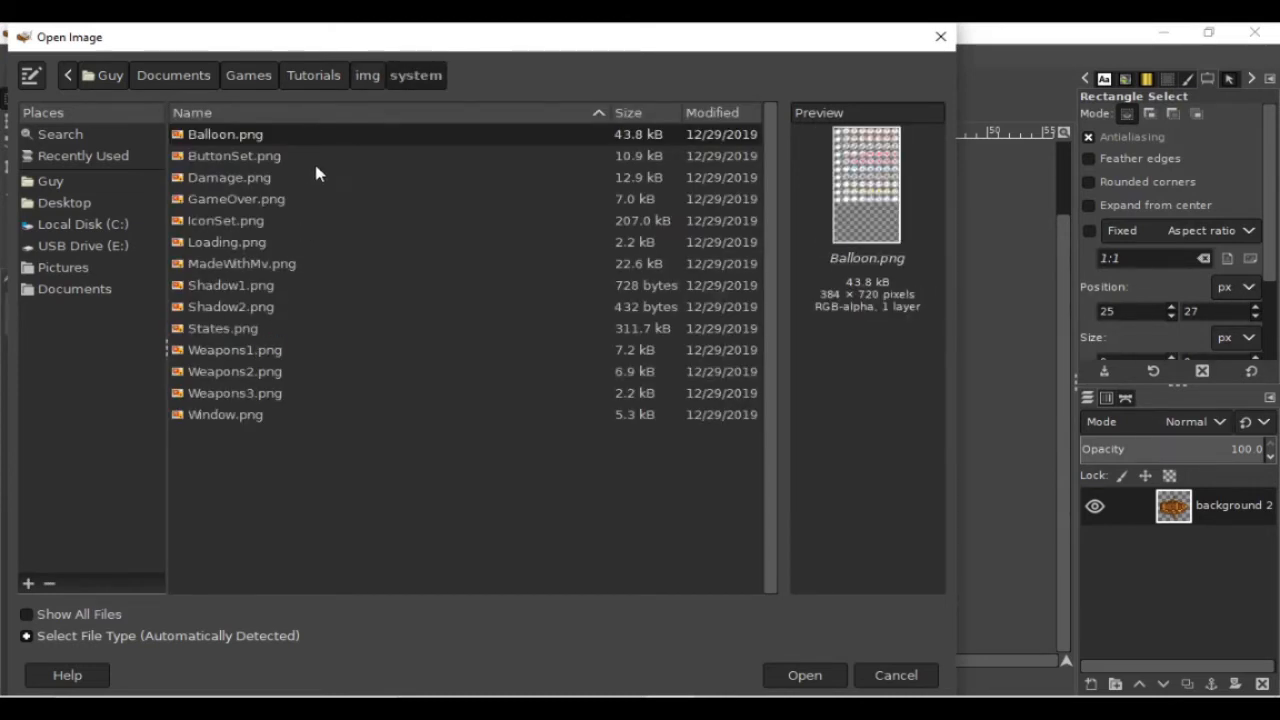
left_click(228, 226)
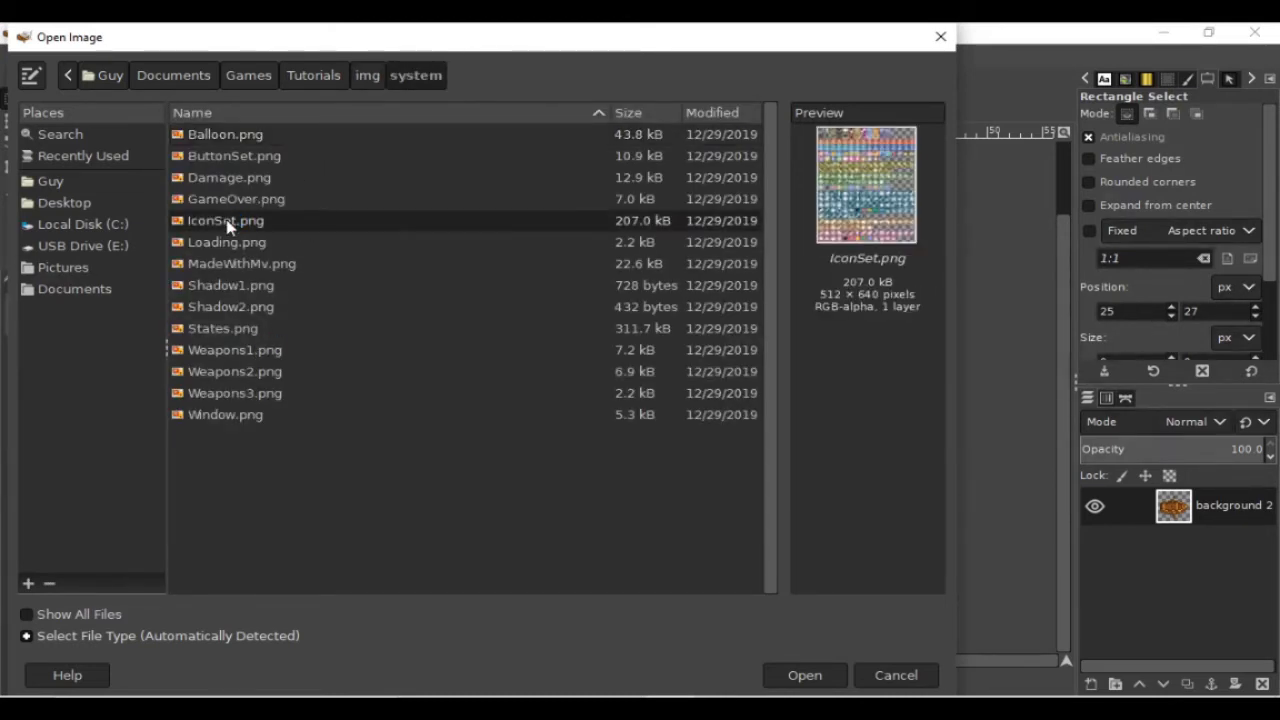
double_click(228, 222)
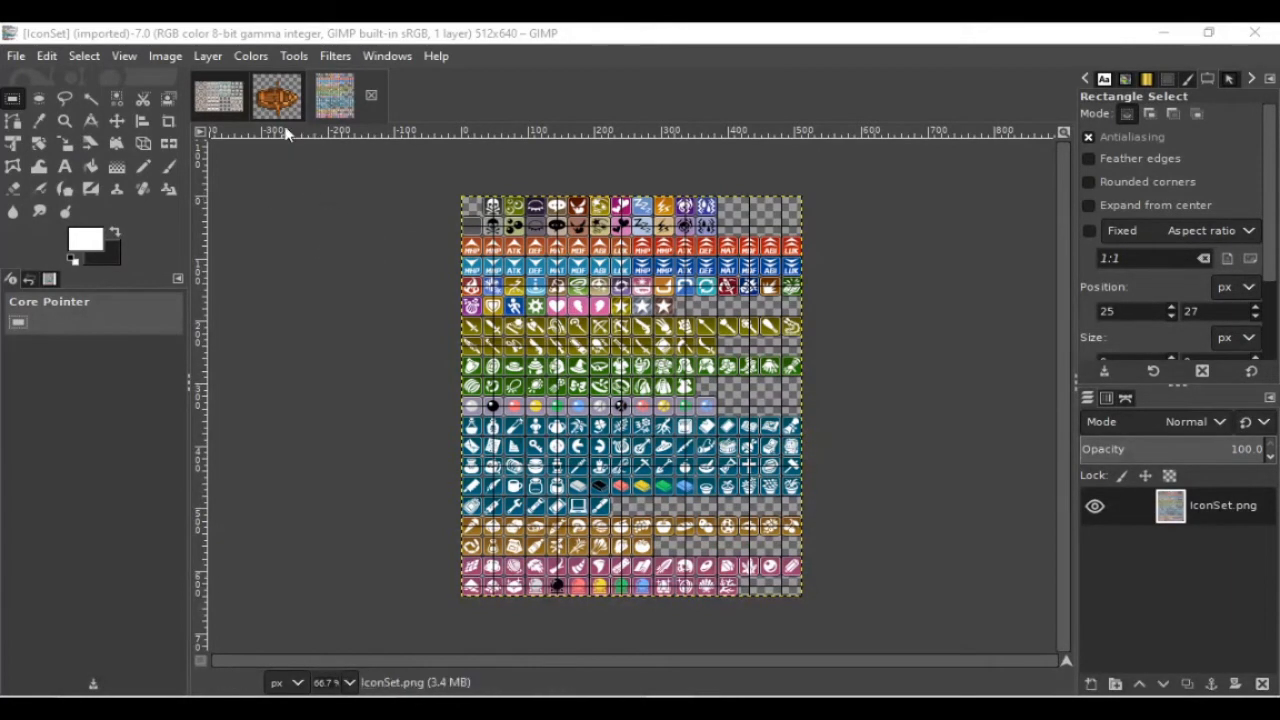
Step: Set the icon sheet's grid spacing to 32 pixels horizontally and vertically
left_click(160, 57)
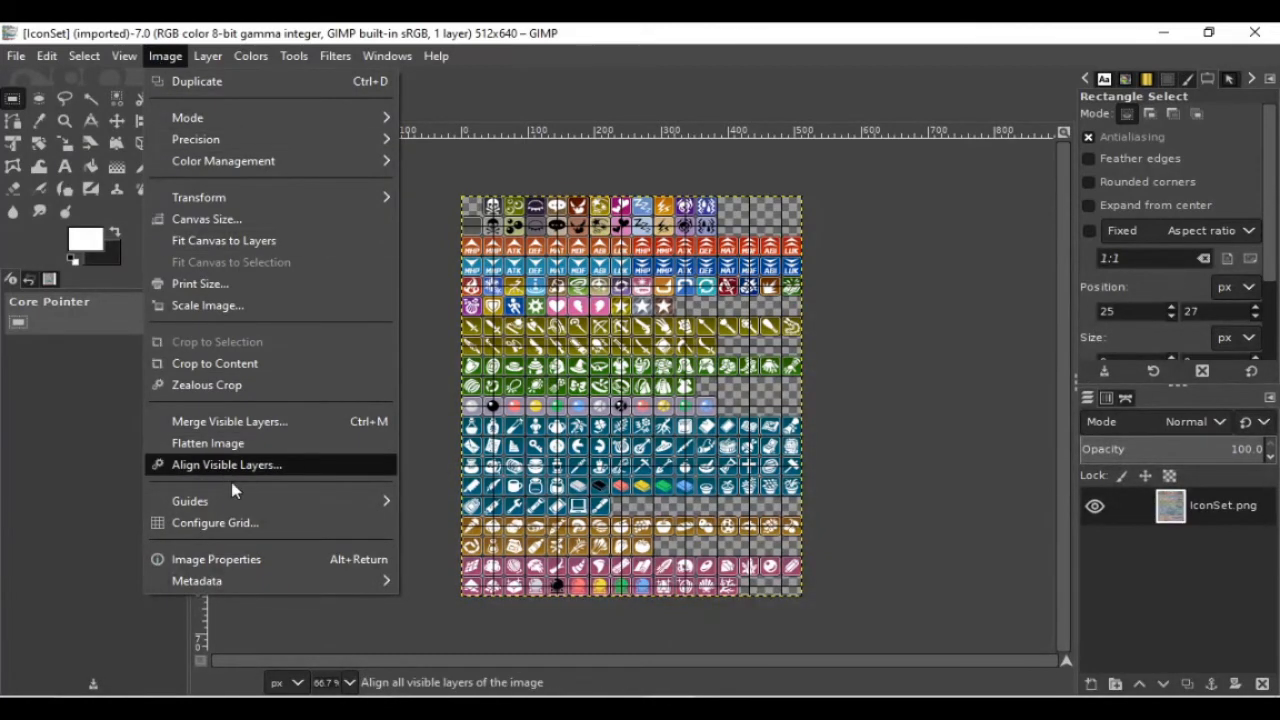
left_click(215, 523)
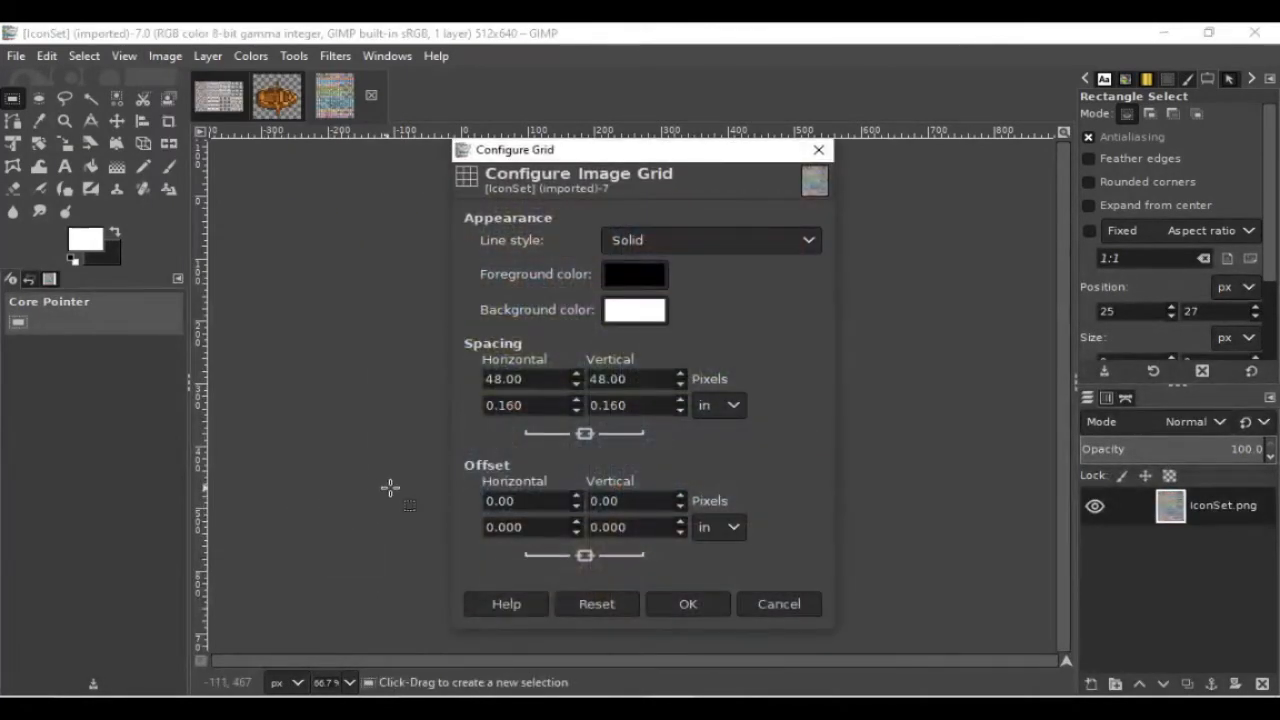
left_click(543, 379)
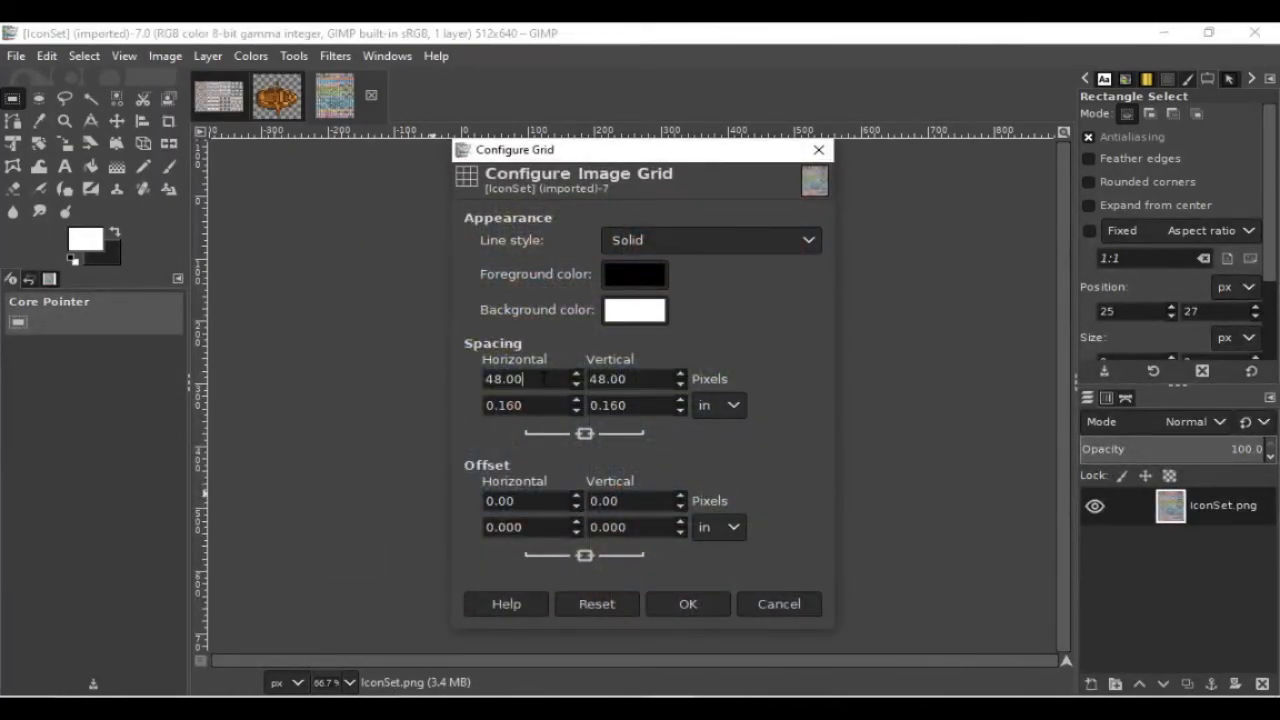
triple_click(543, 379)
type("32")
key("Tab")
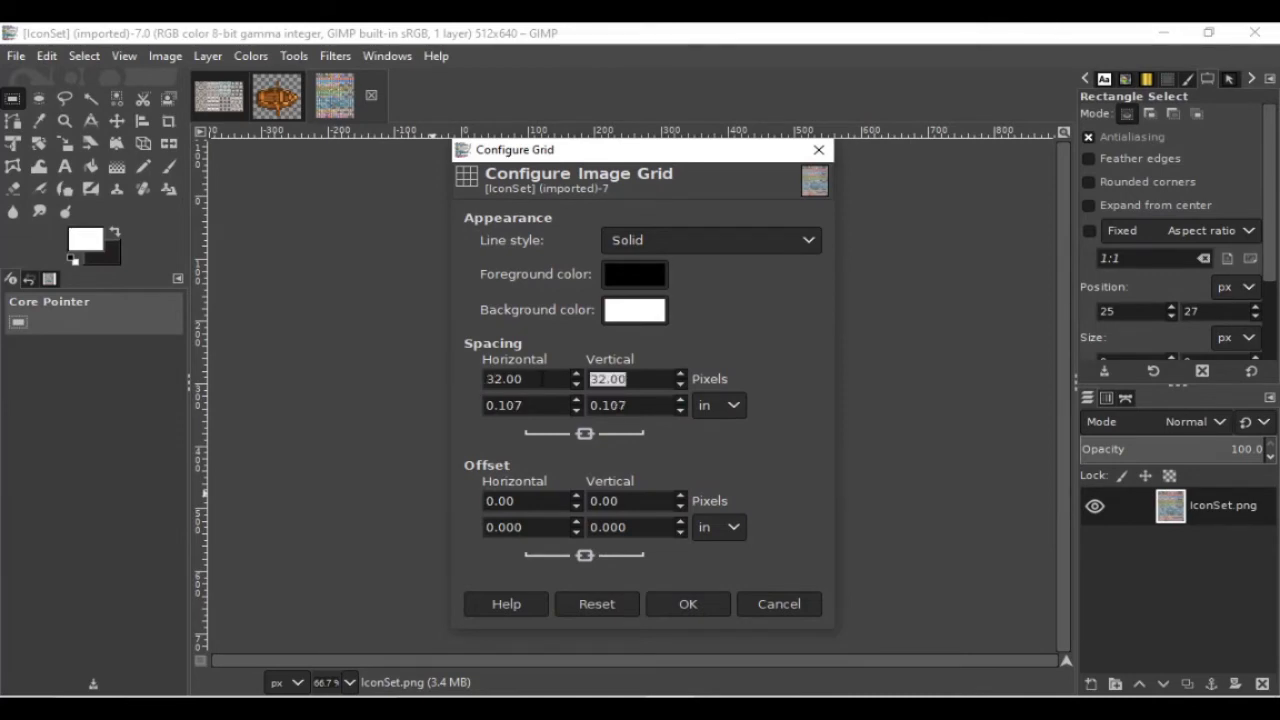
left_click(699, 607)
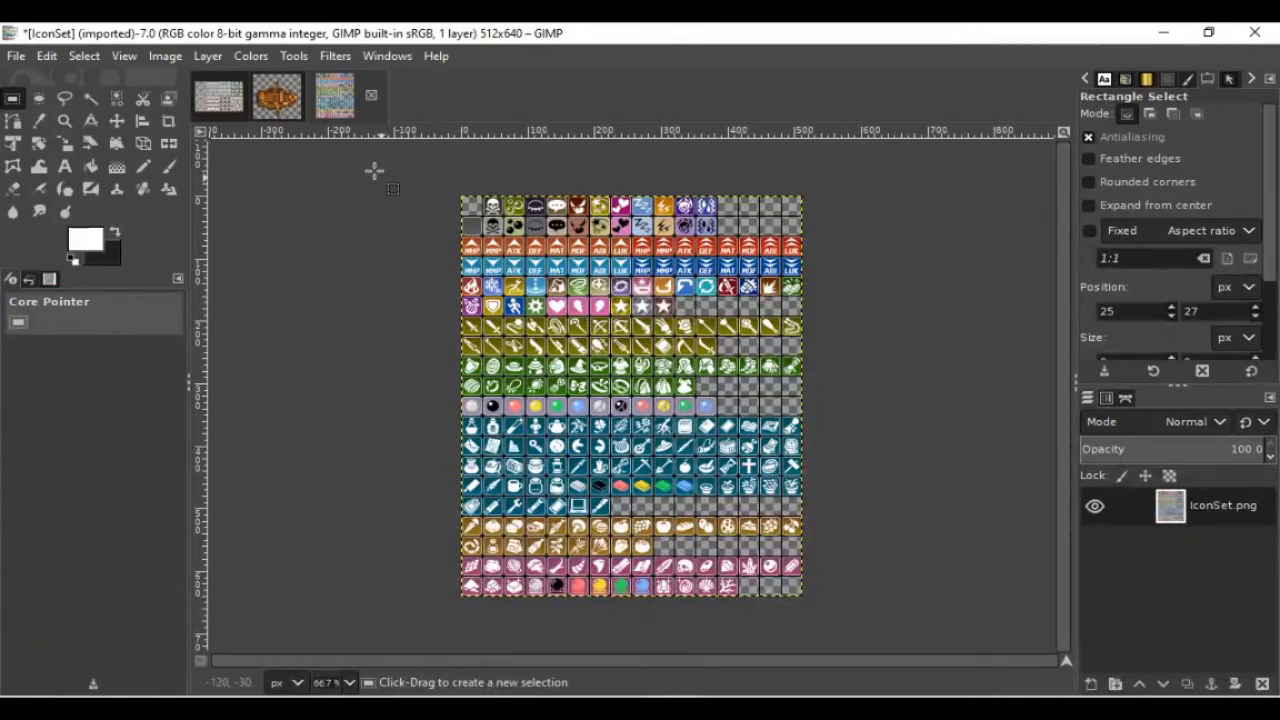
Step: Select the whole 32x32 boat image and copy it
left_click(276, 96)
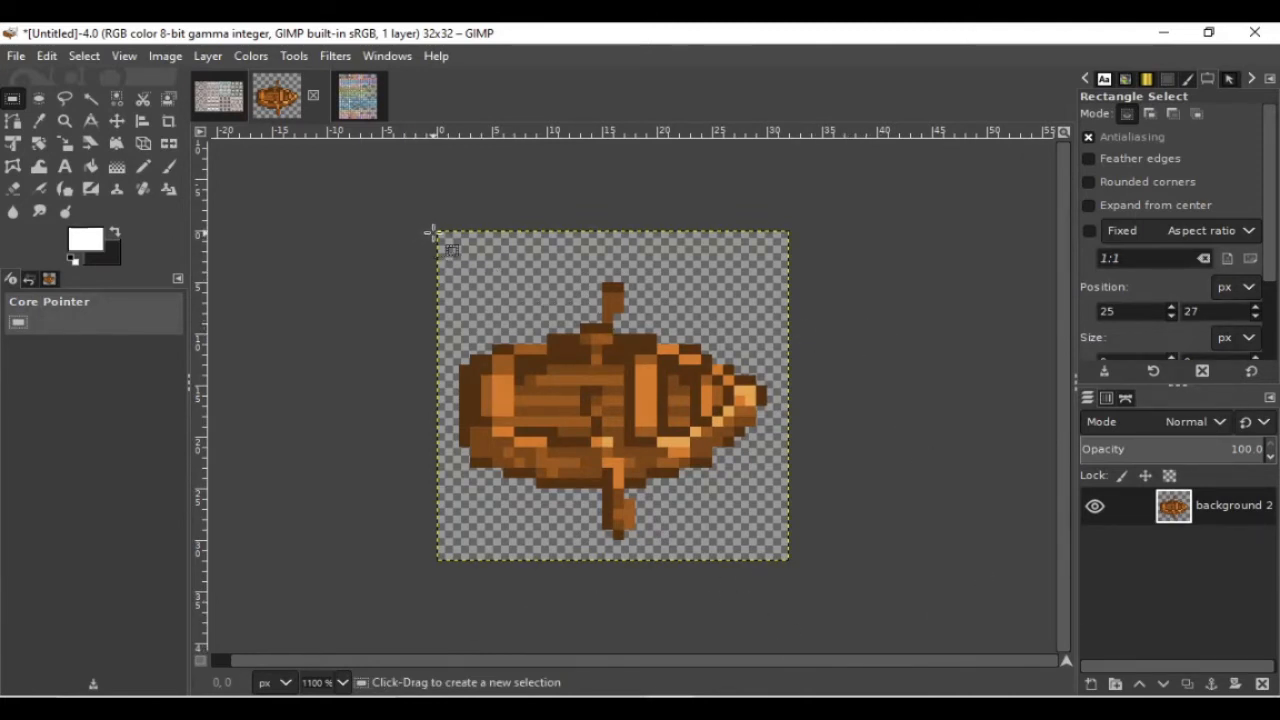
left_click_drag(433, 232, 788, 557)
key("ctrl+c")
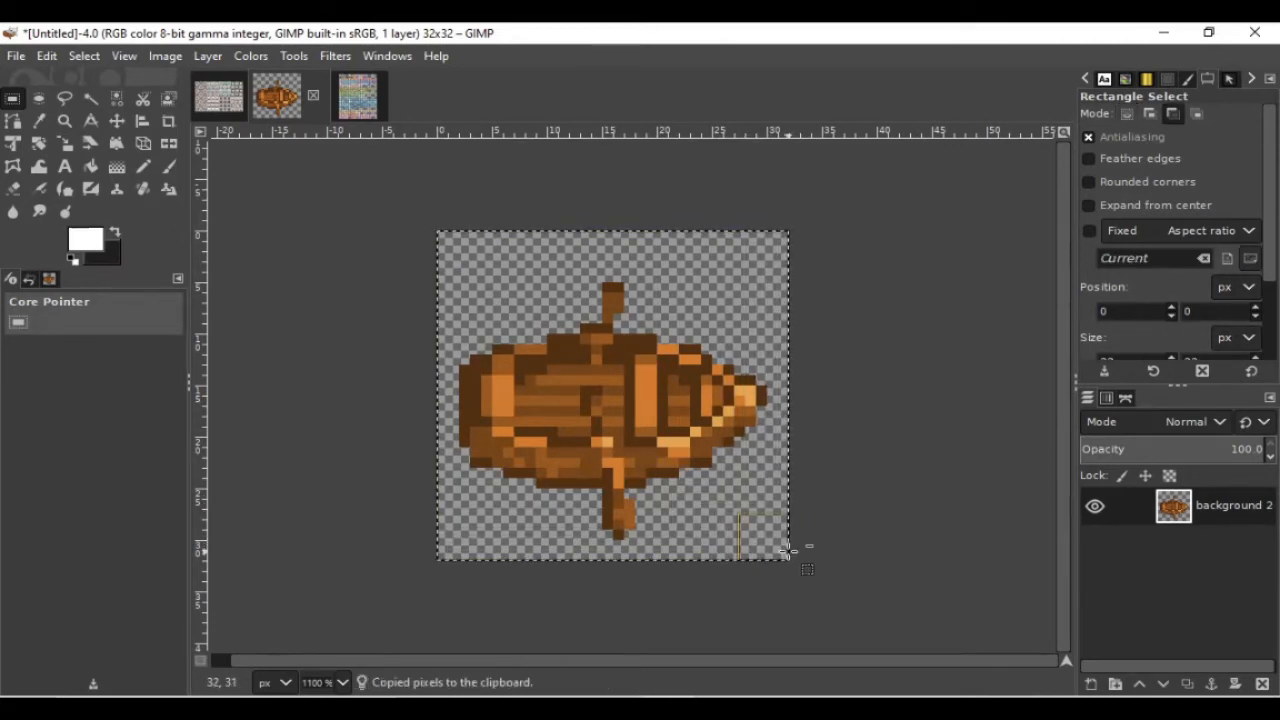
Step: Enable snapping to the grid for the IconSet image
left_click(360, 100)
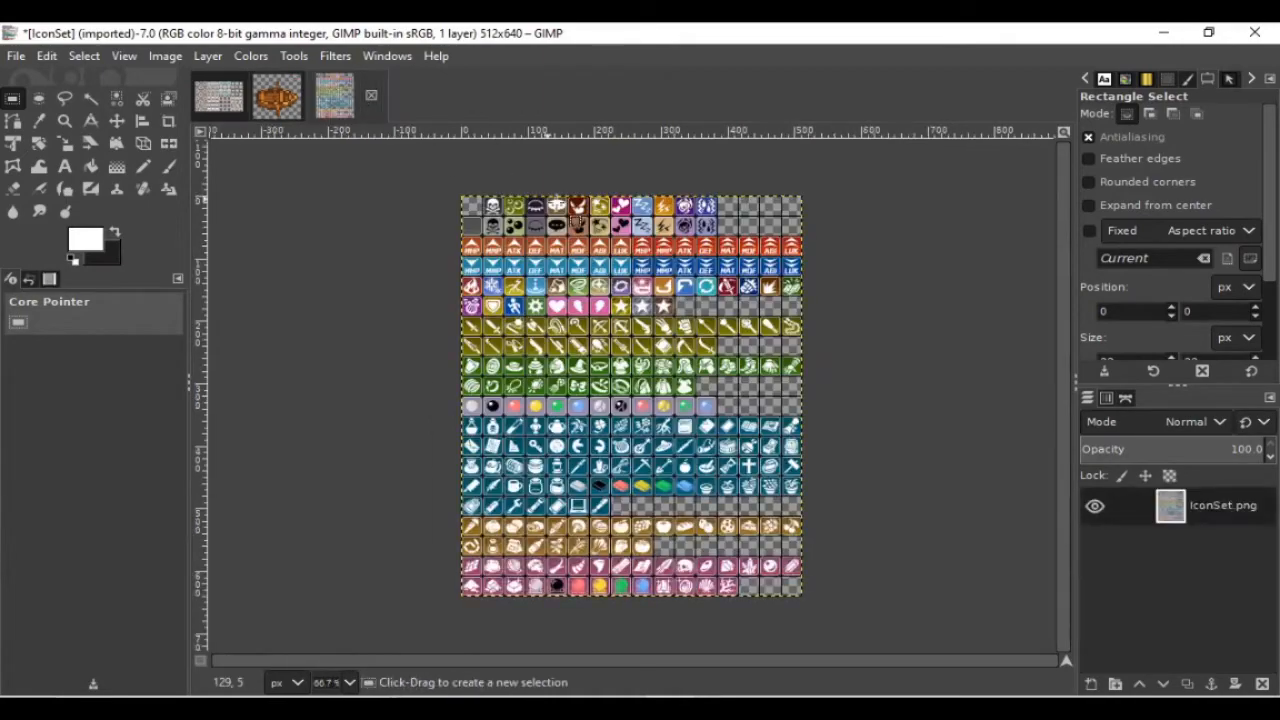
scroll(755, 220, "up", 5, "ctrl")
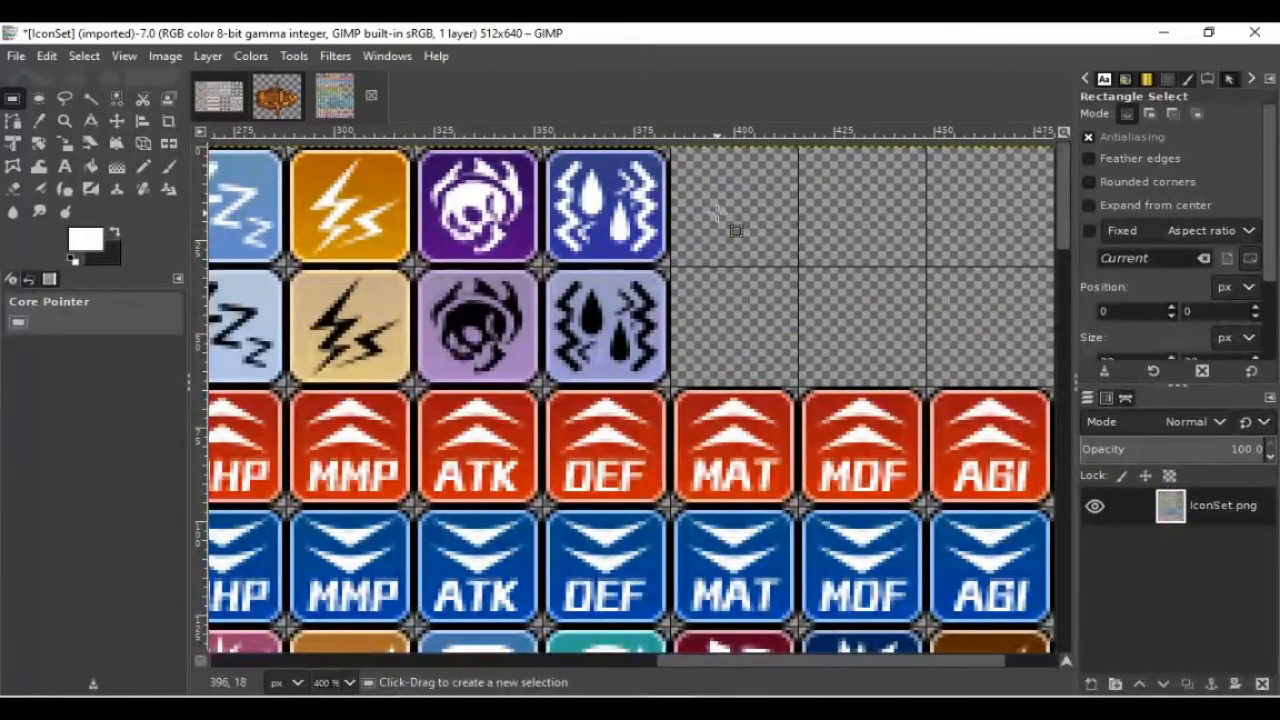
left_click_drag(683, 147, 784, 265)
left_click(896, 261)
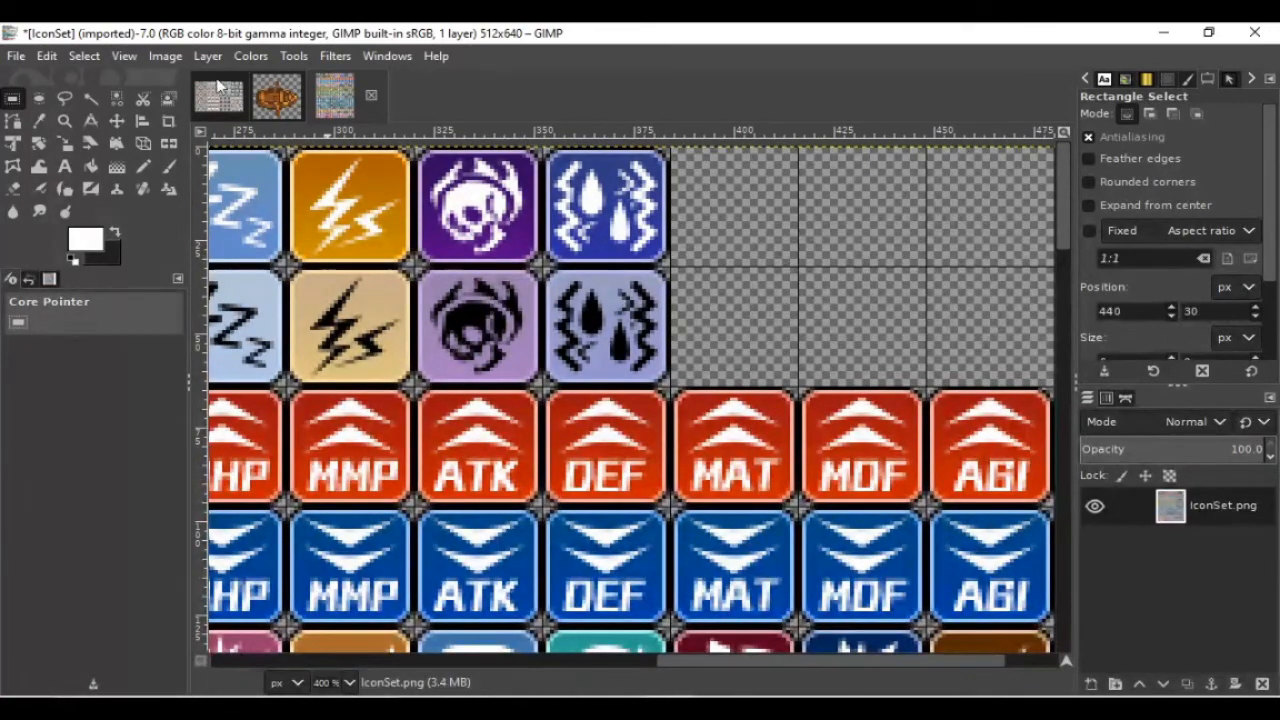
left_click(125, 56)
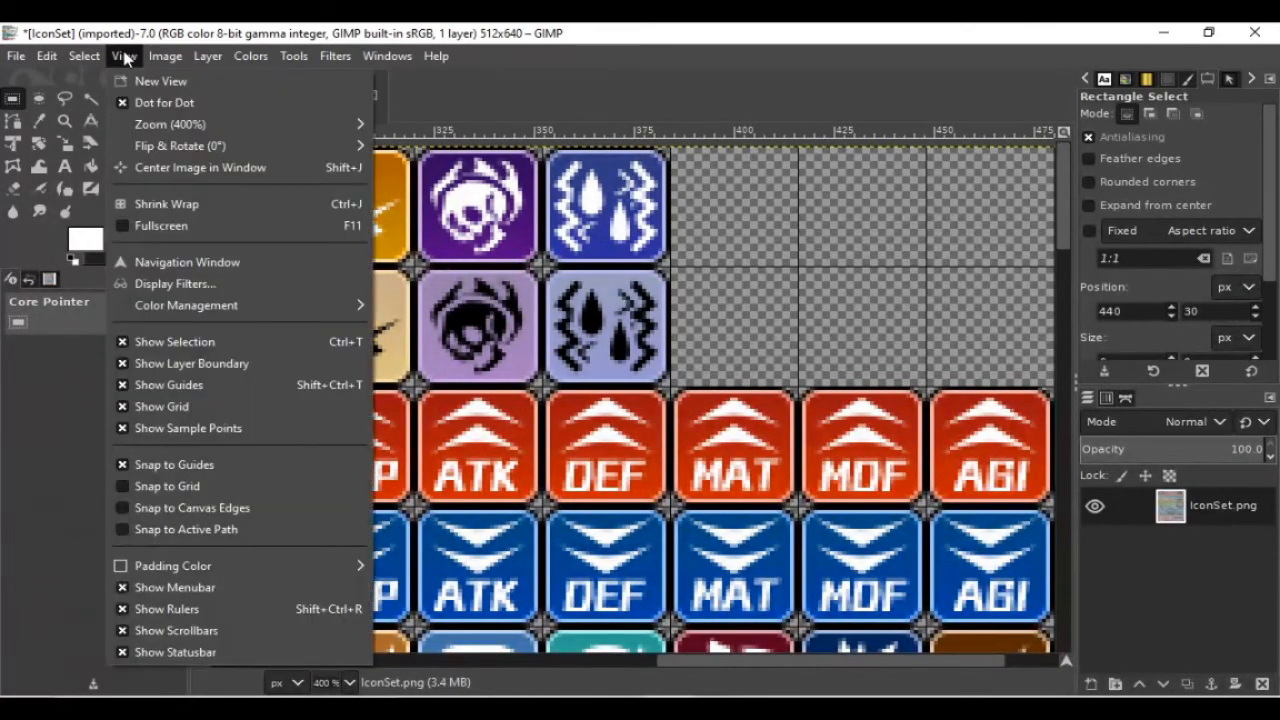
left_click(167, 486)
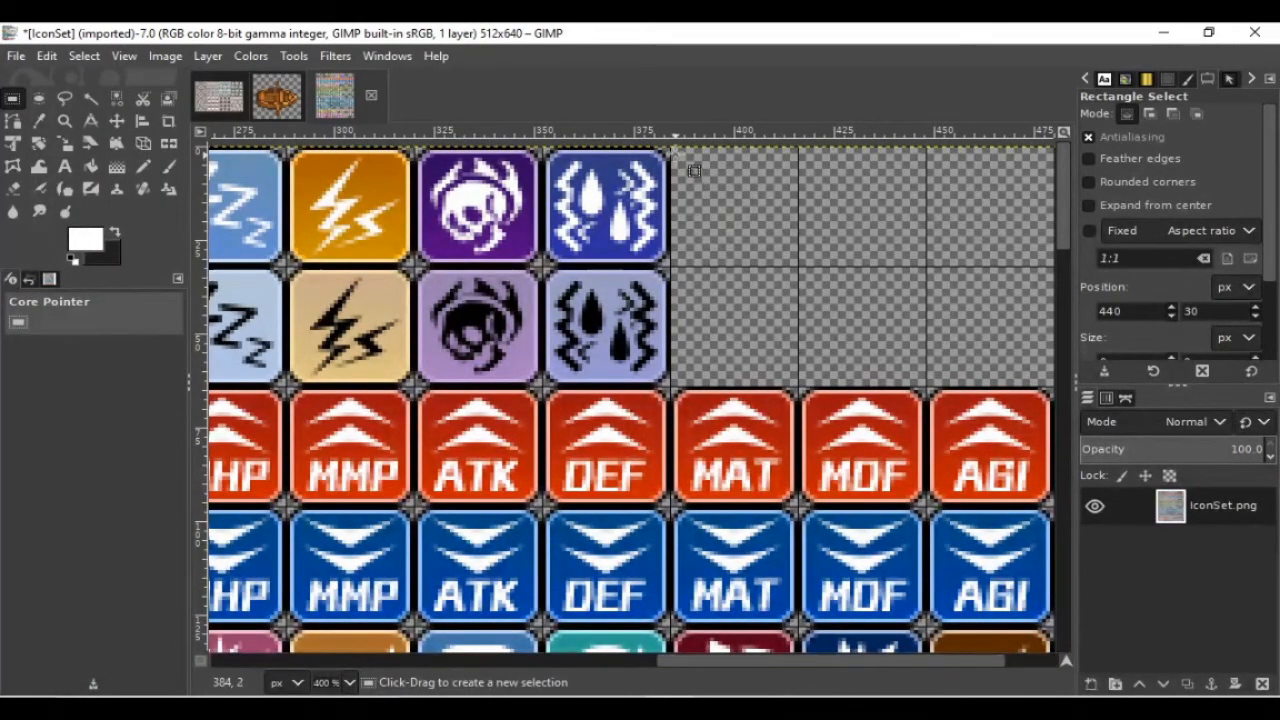
Step: Paste the boat into the first empty cell of the icon sheet's top row, at 384, 0, and anchor it
left_click_drag(672, 150, 817, 285)
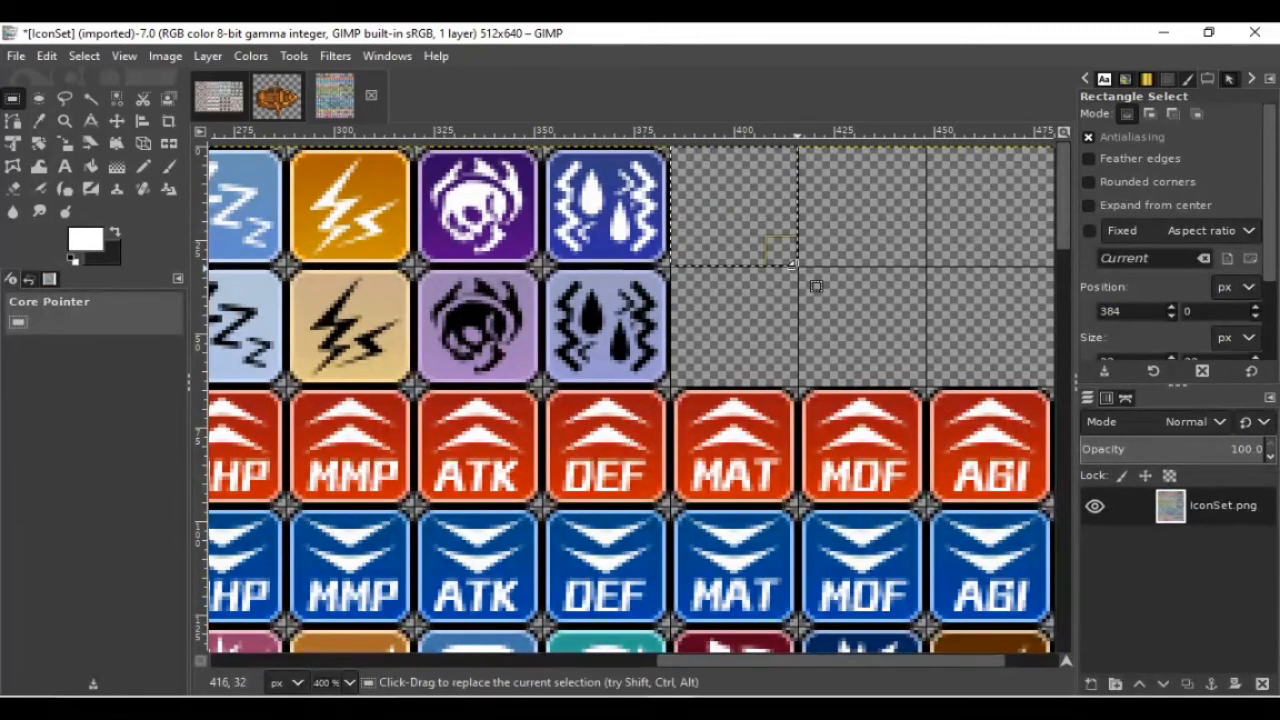
key("ctrl+v")
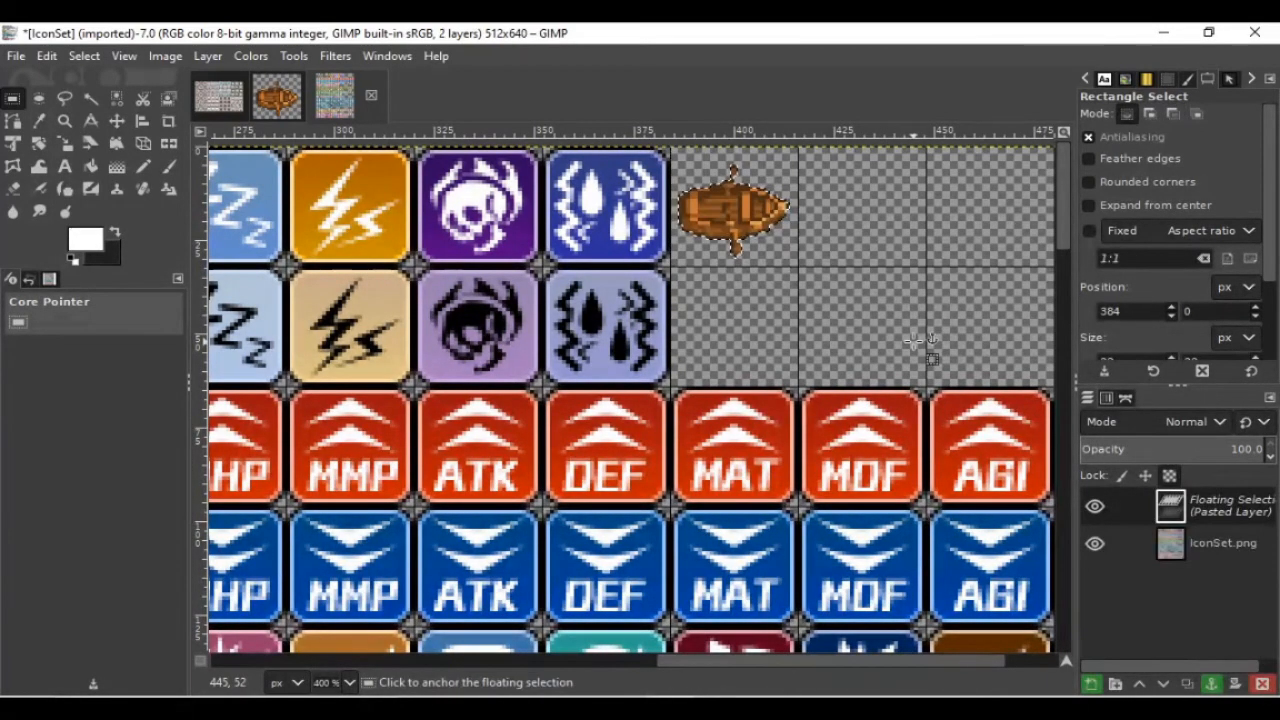
left_click(873, 248)
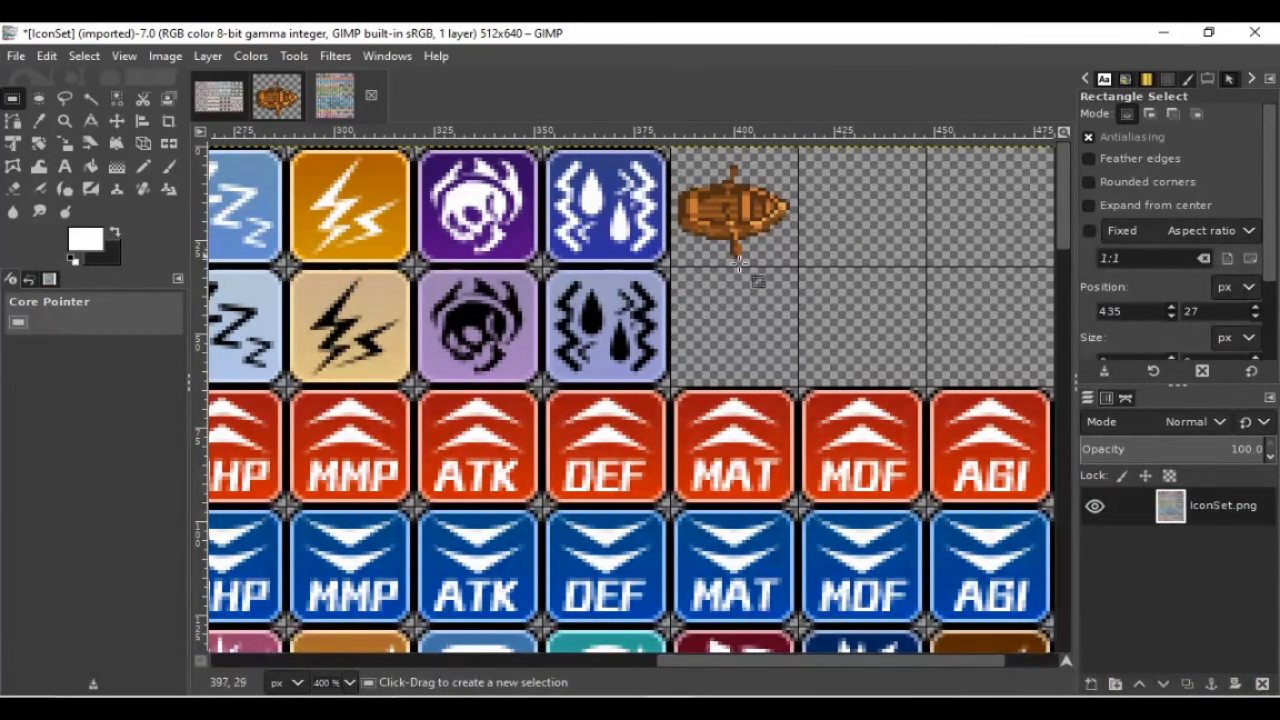
Step: Export the icon sheet as IconSet.png in img/system, replacing the existing file, and switch to the RPG Maker database's Items page
key("ctrl+shift")
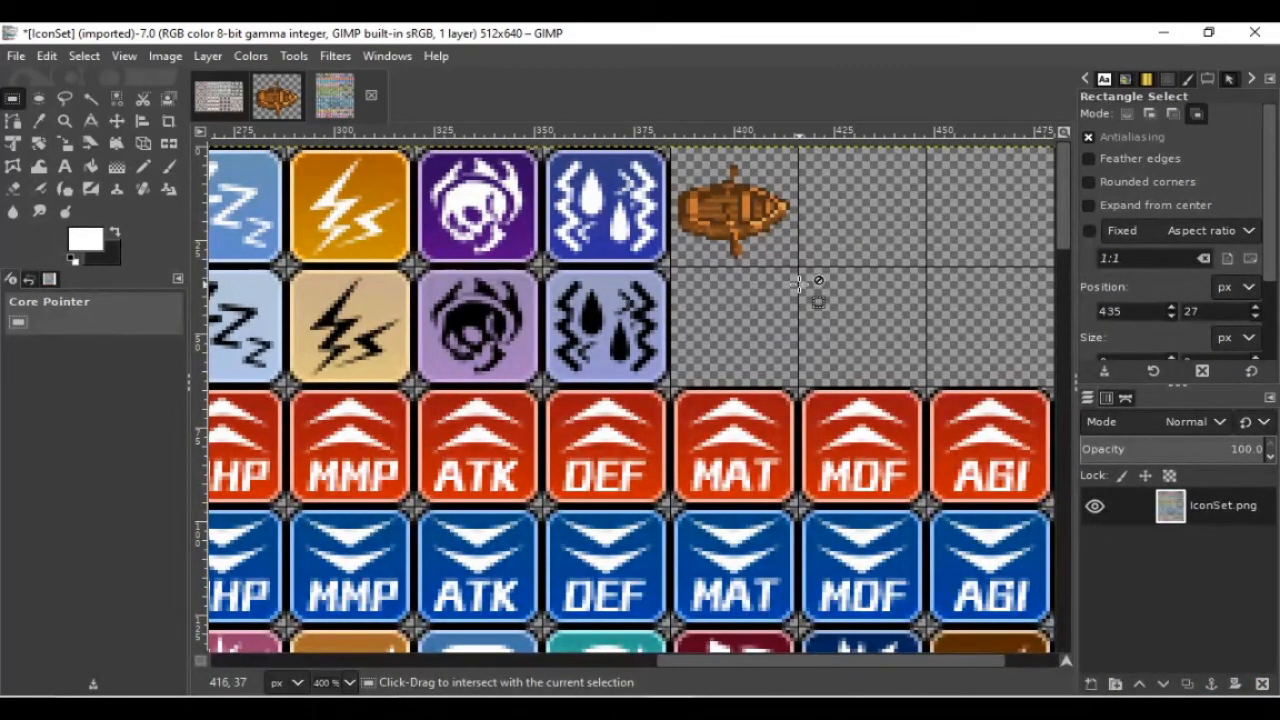
left_click(16, 57)
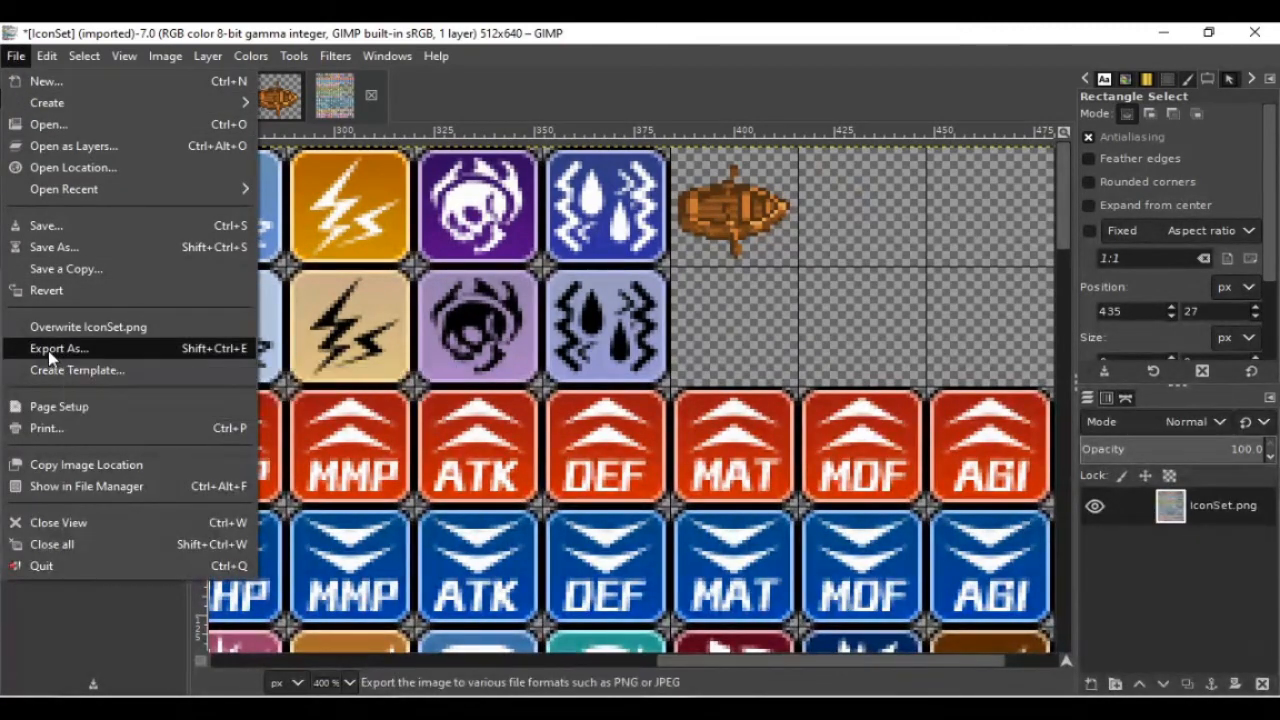
left_click(845, 316)
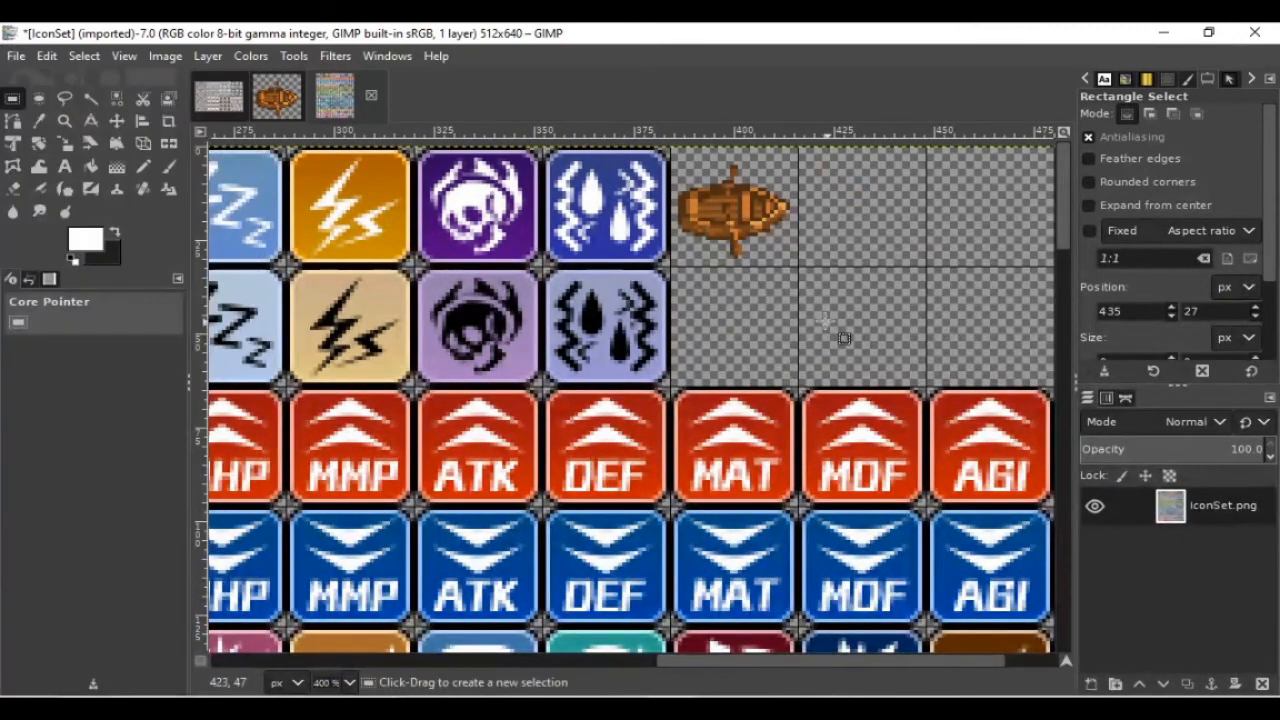
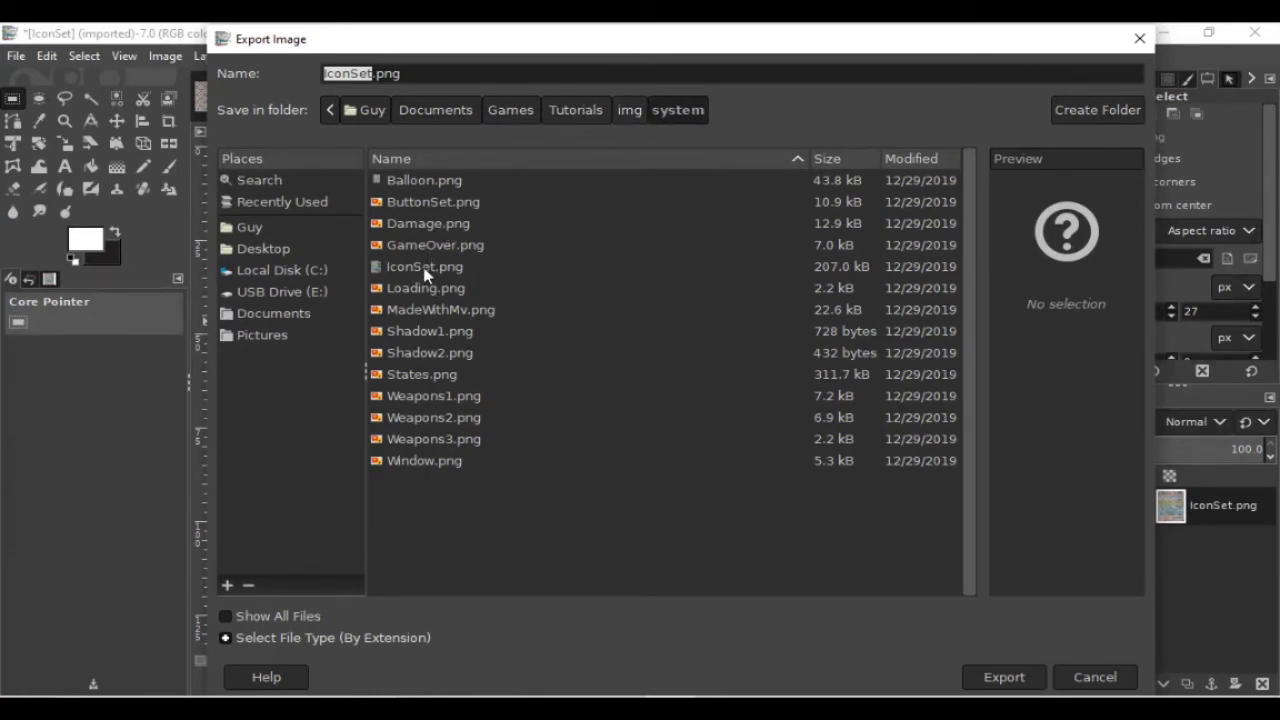
left_click(1025, 679)
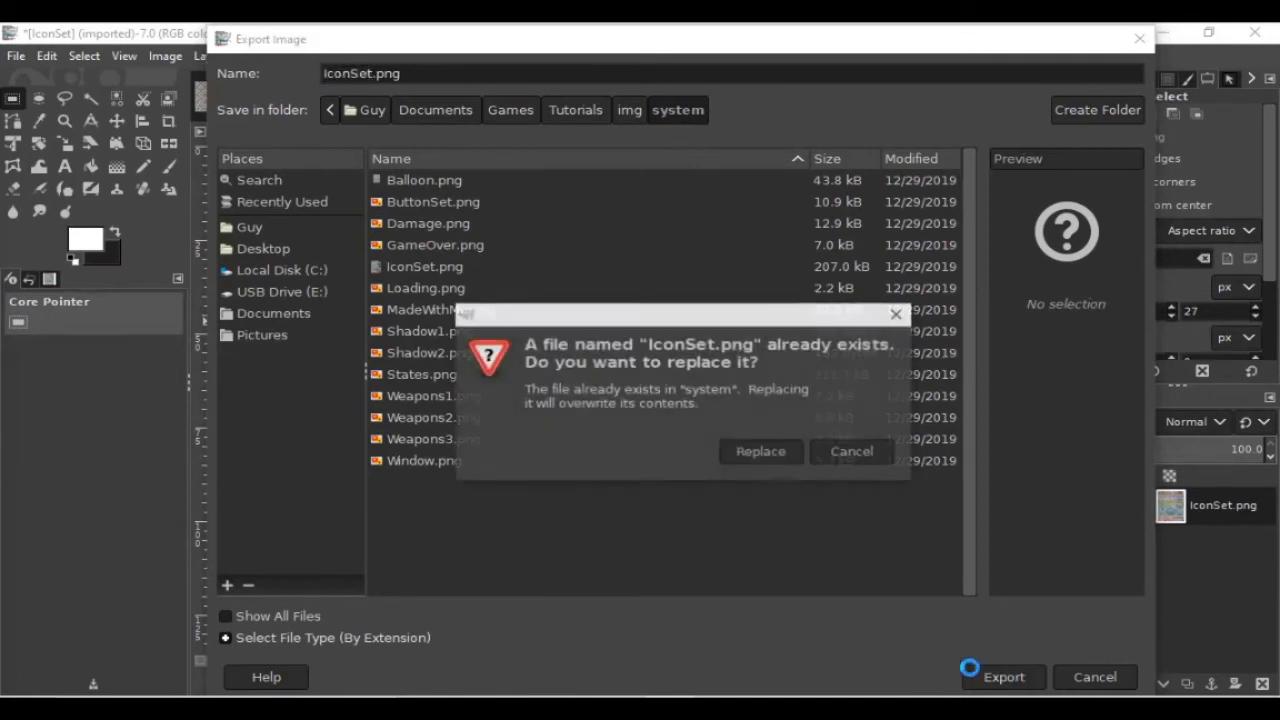
left_click(753, 461)
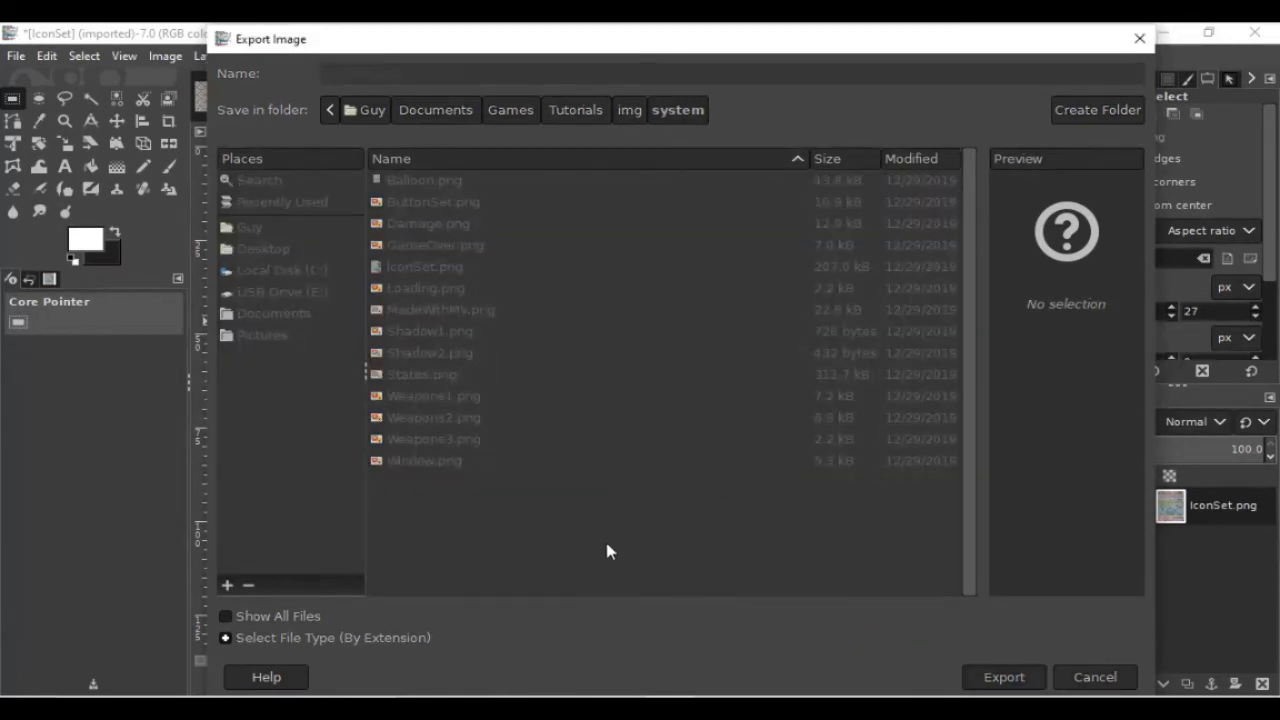
left_click(648, 546)
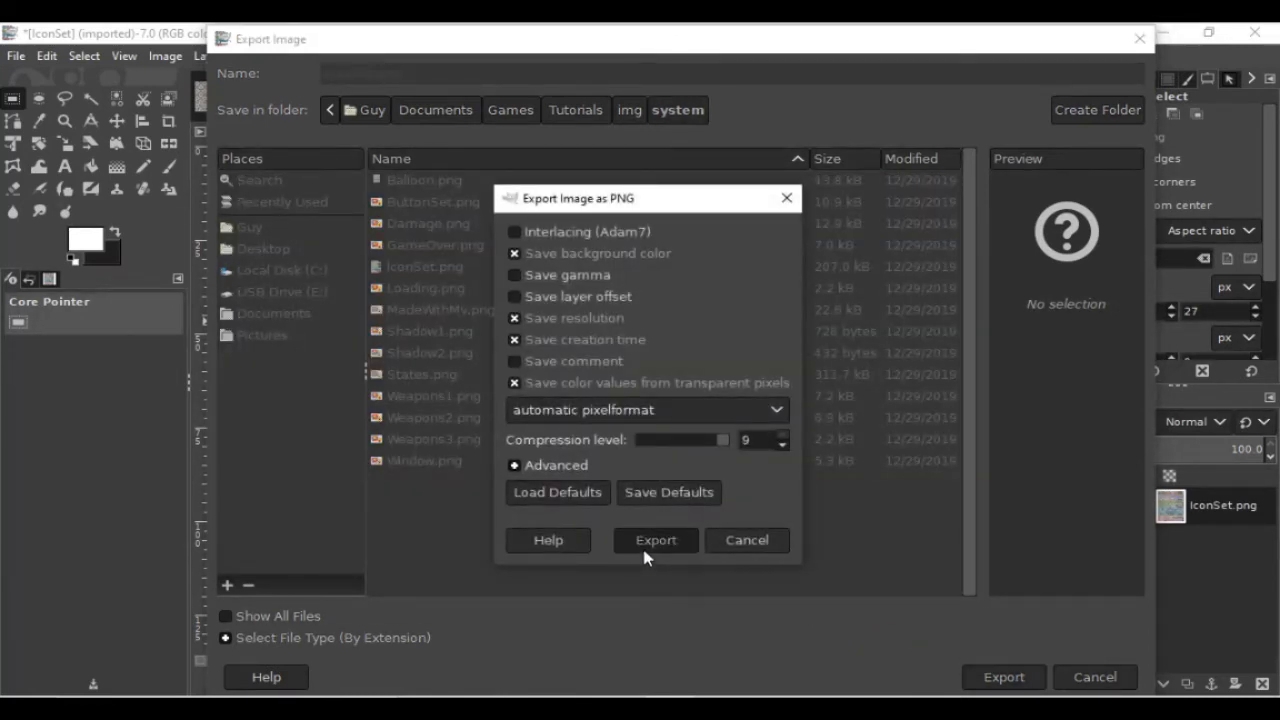
key("alt+Tab")
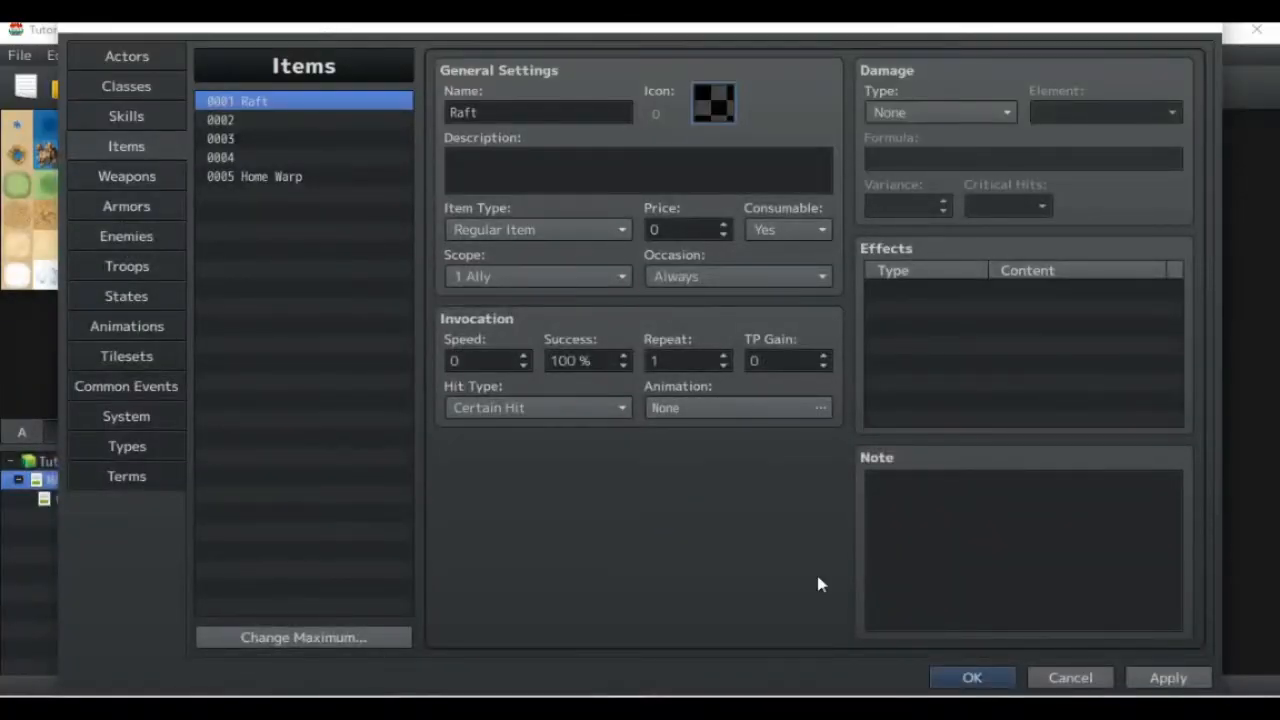
Step: Reload the database and assign the new boat icon, number 12, to the Raft item
left_click(1001, 679)
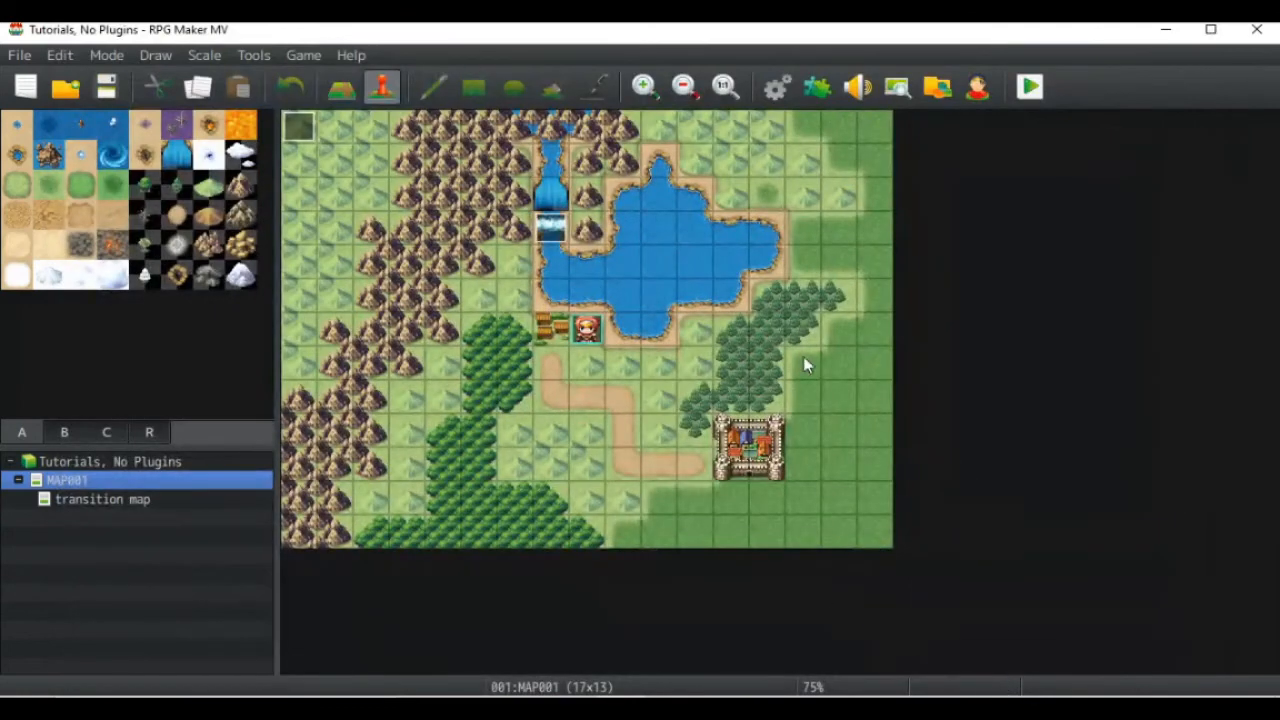
left_click(776, 88)
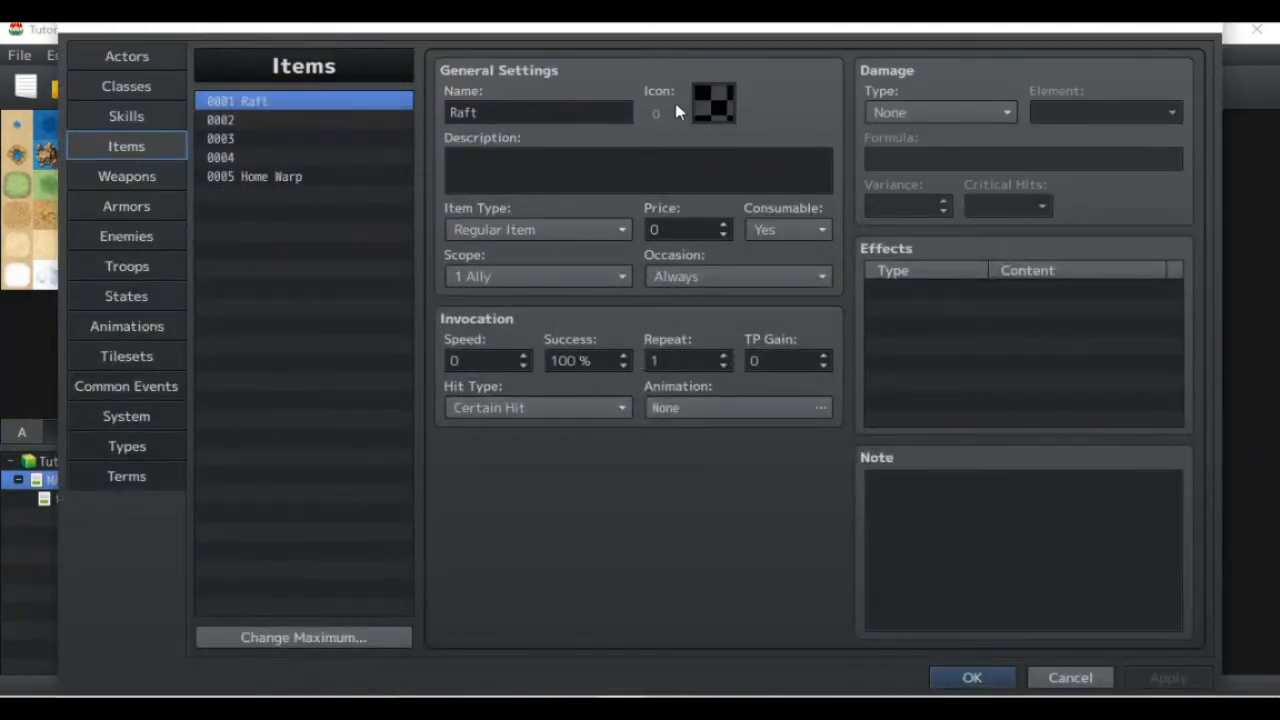
double_click(707, 111)
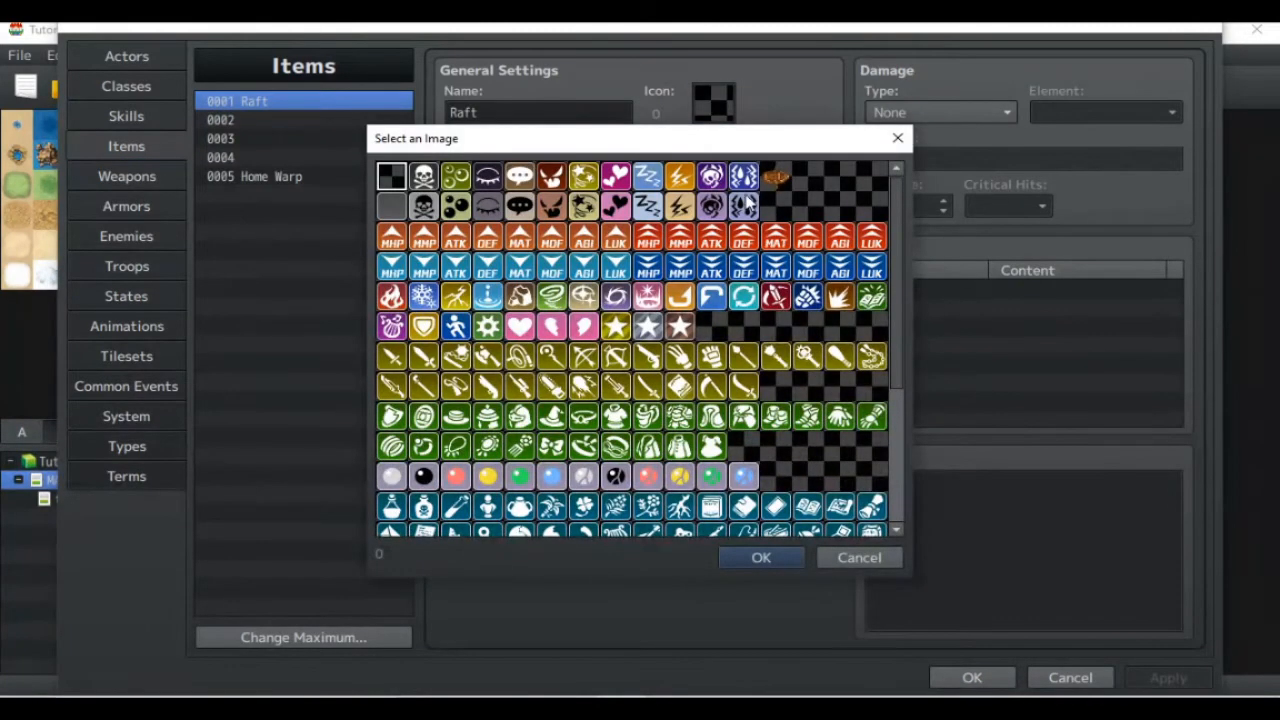
double_click(776, 178)
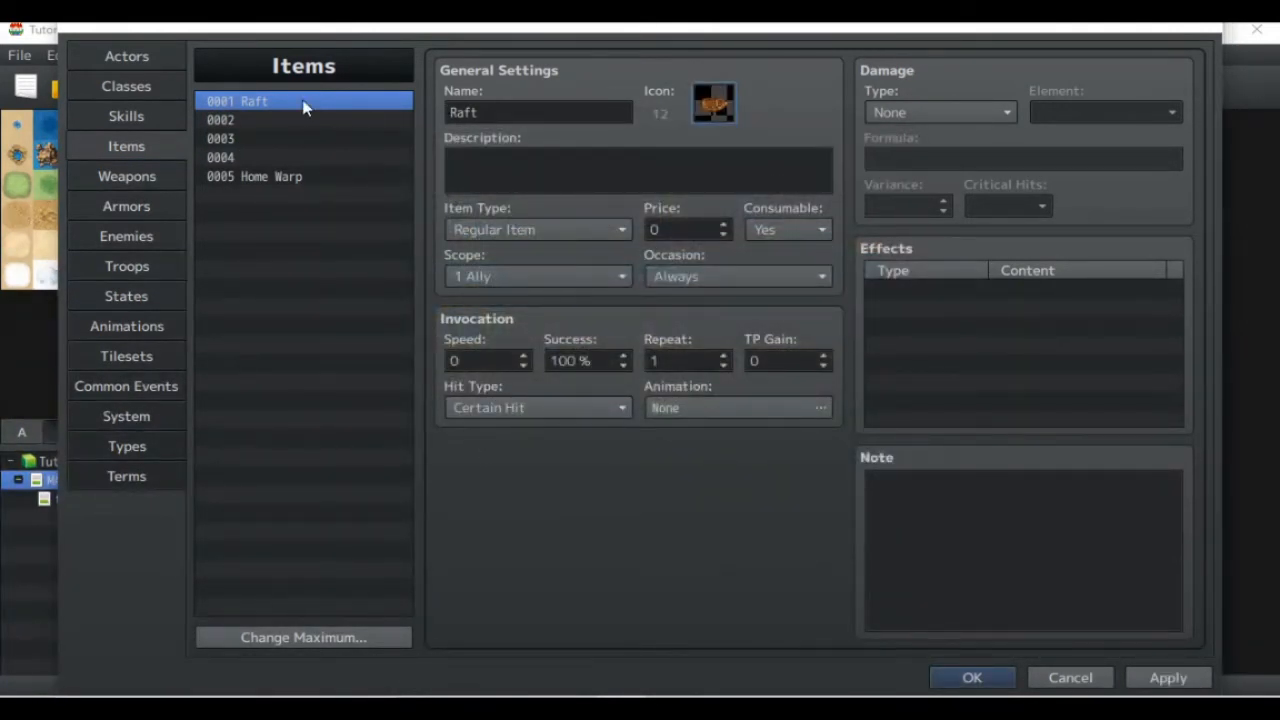
Step: Make the Raft a non-consumable Key Item with scope None, usable only on the Menu Screen
left_click(580, 230)
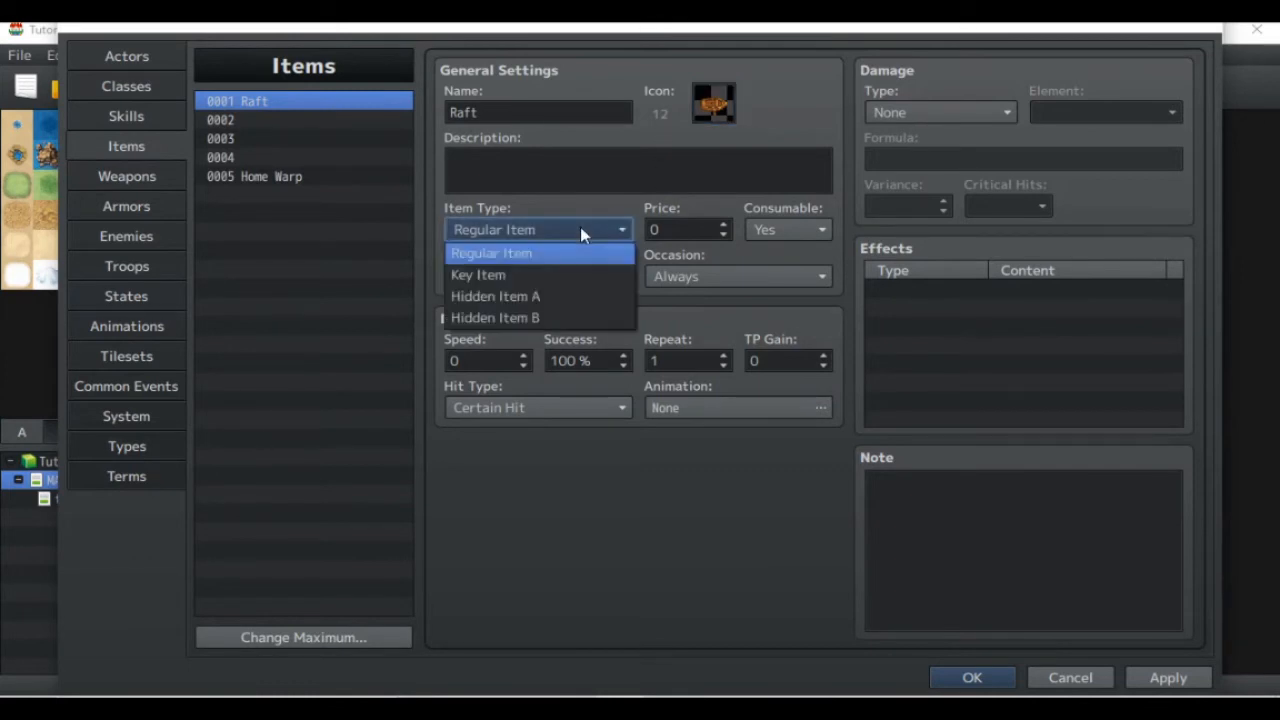
left_click(547, 280)
left_click(549, 282)
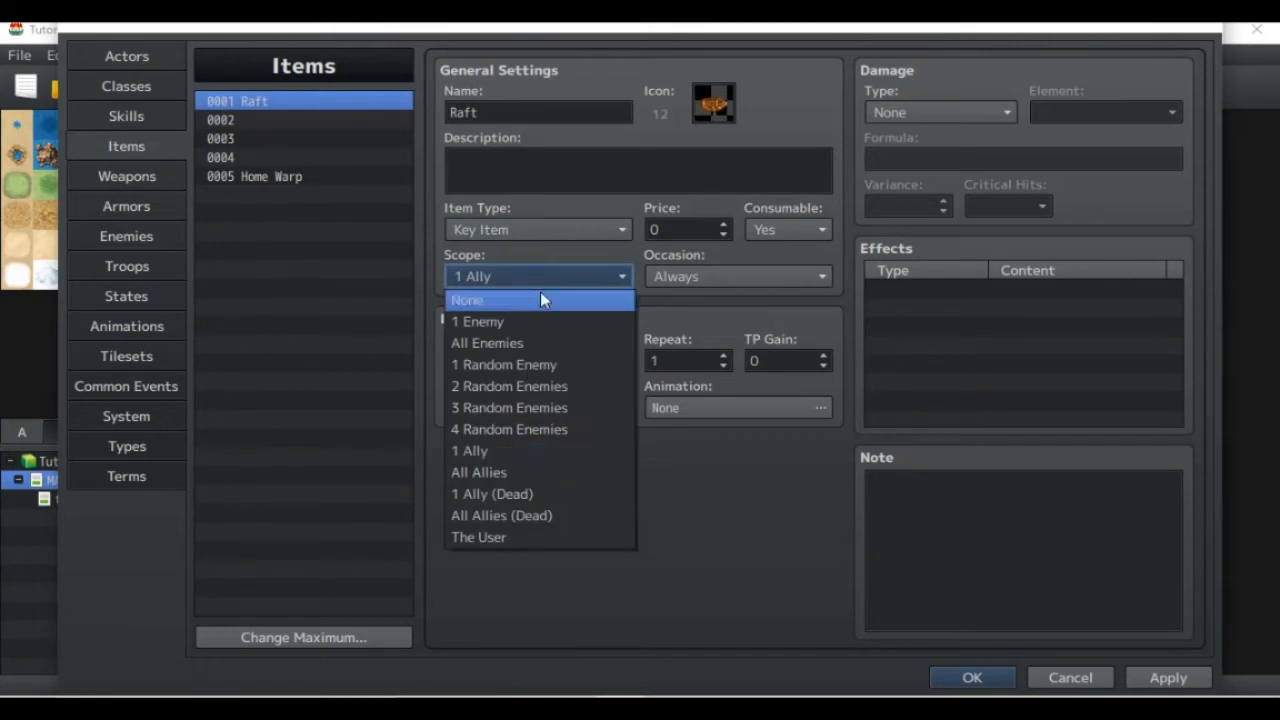
left_click(538, 300)
left_click(821, 277)
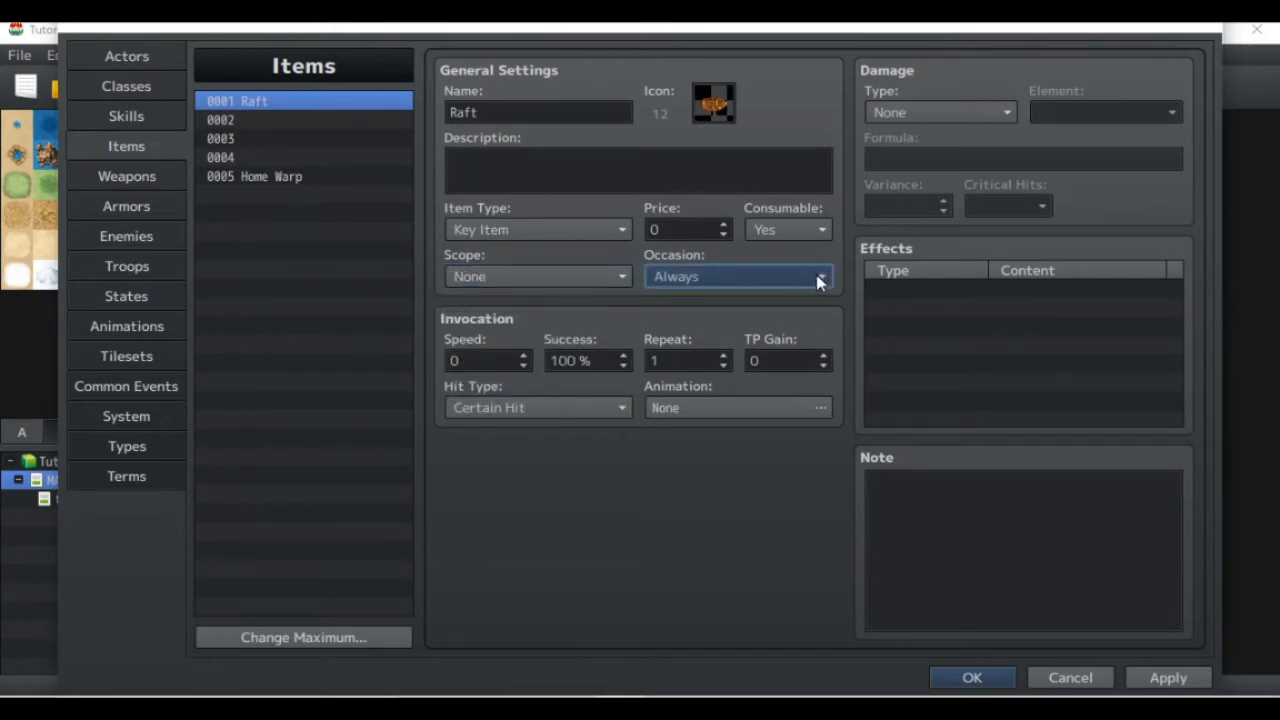
left_click(752, 343)
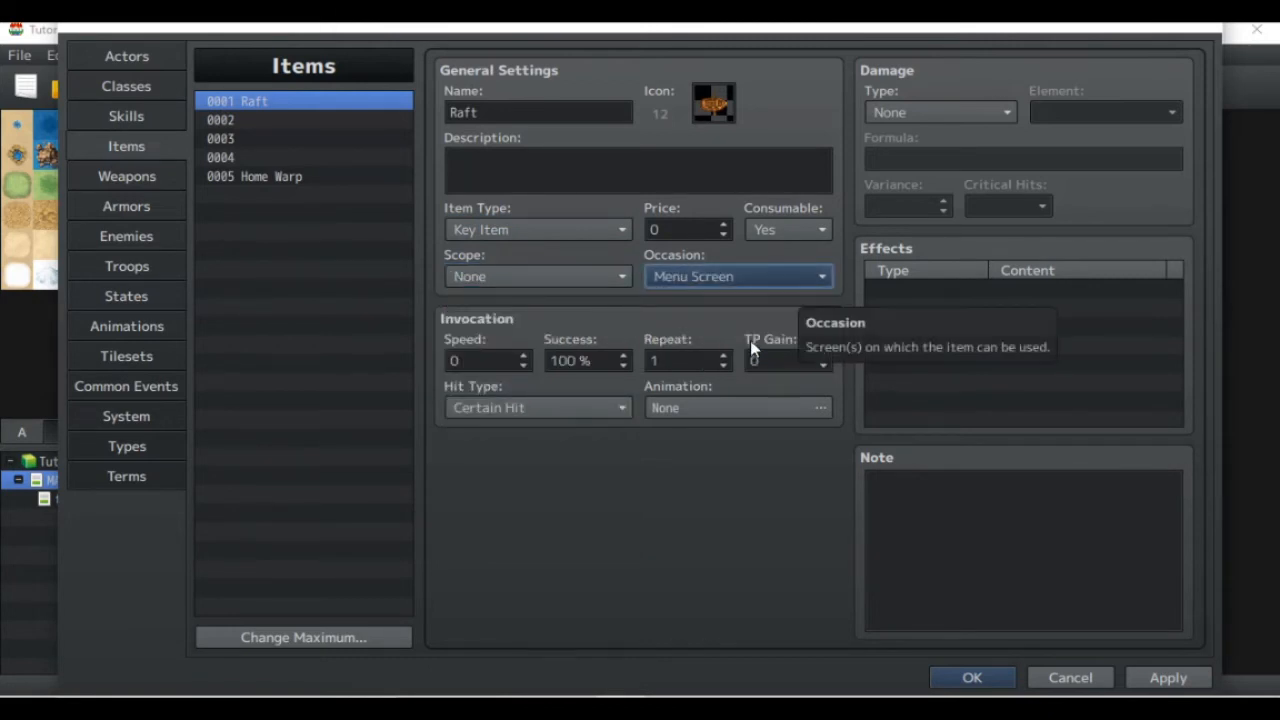
left_click(795, 233)
left_click(779, 269)
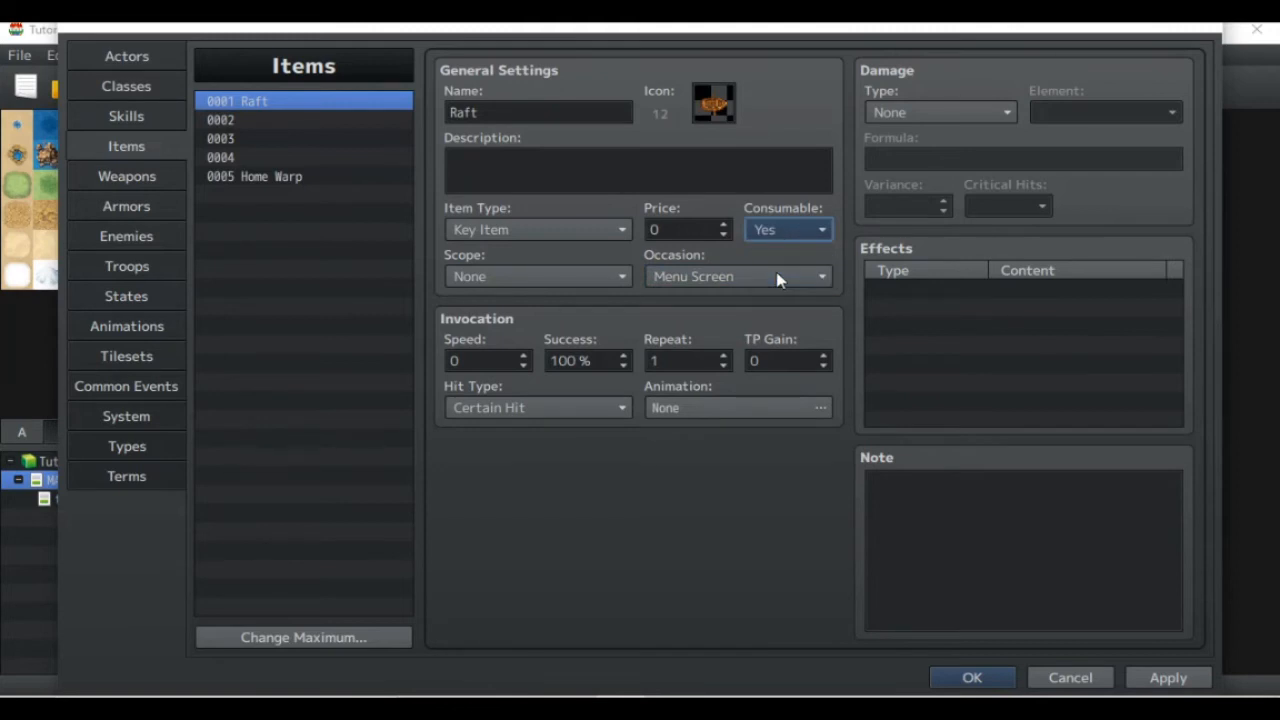
Step: Add a Common Event effect calling "portable raft" to the Raft item and save the database changes
double_click(924, 293)
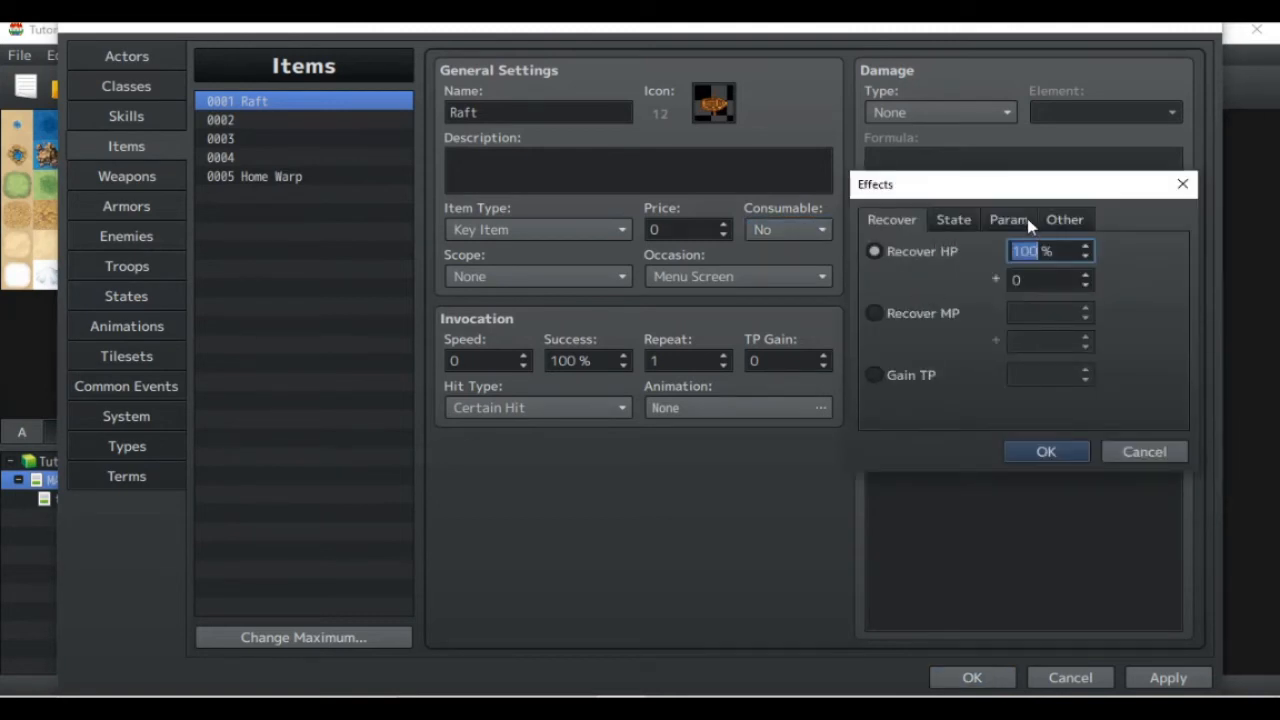
left_click(1062, 220)
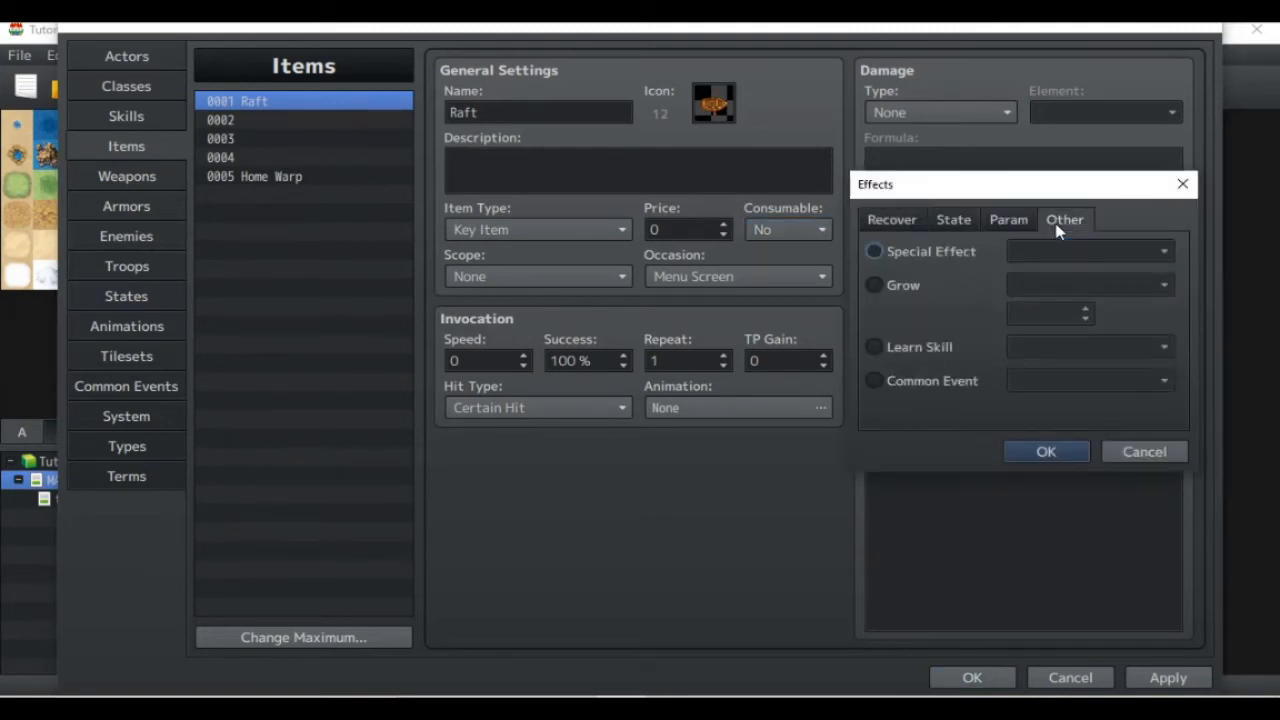
left_click(944, 381)
left_click(1085, 384)
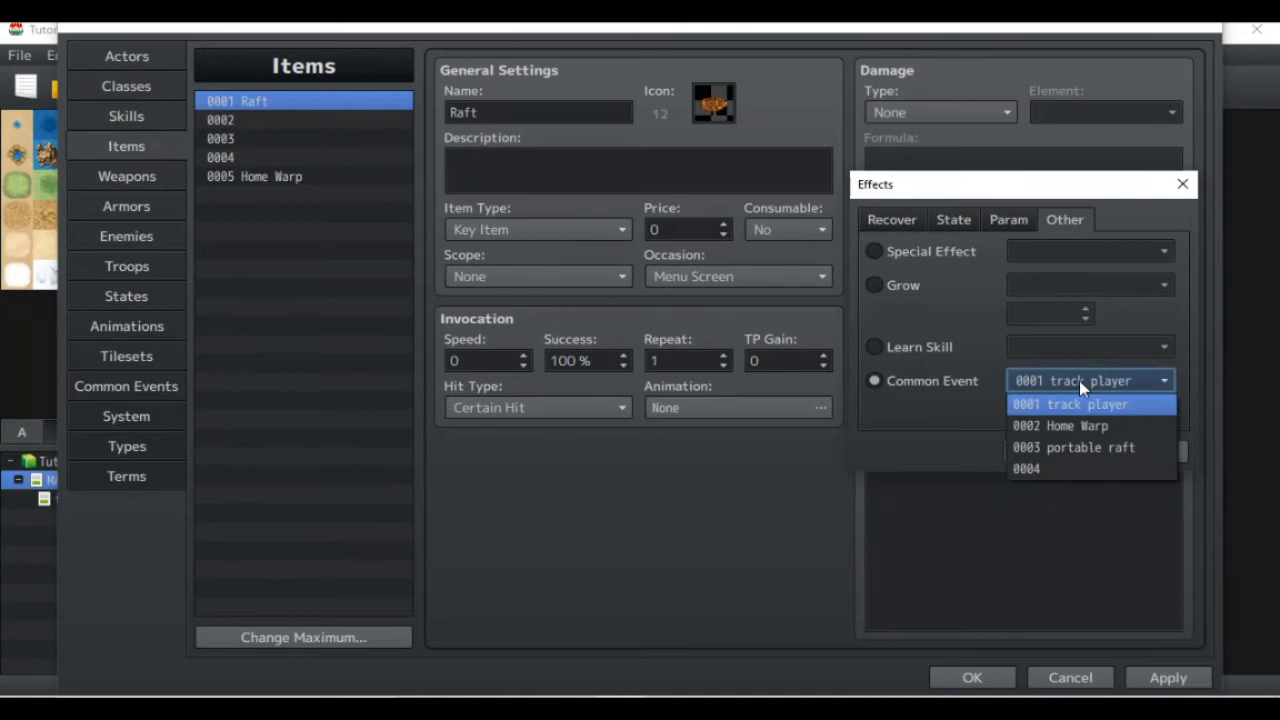
left_click(1080, 444)
left_click(1046, 452)
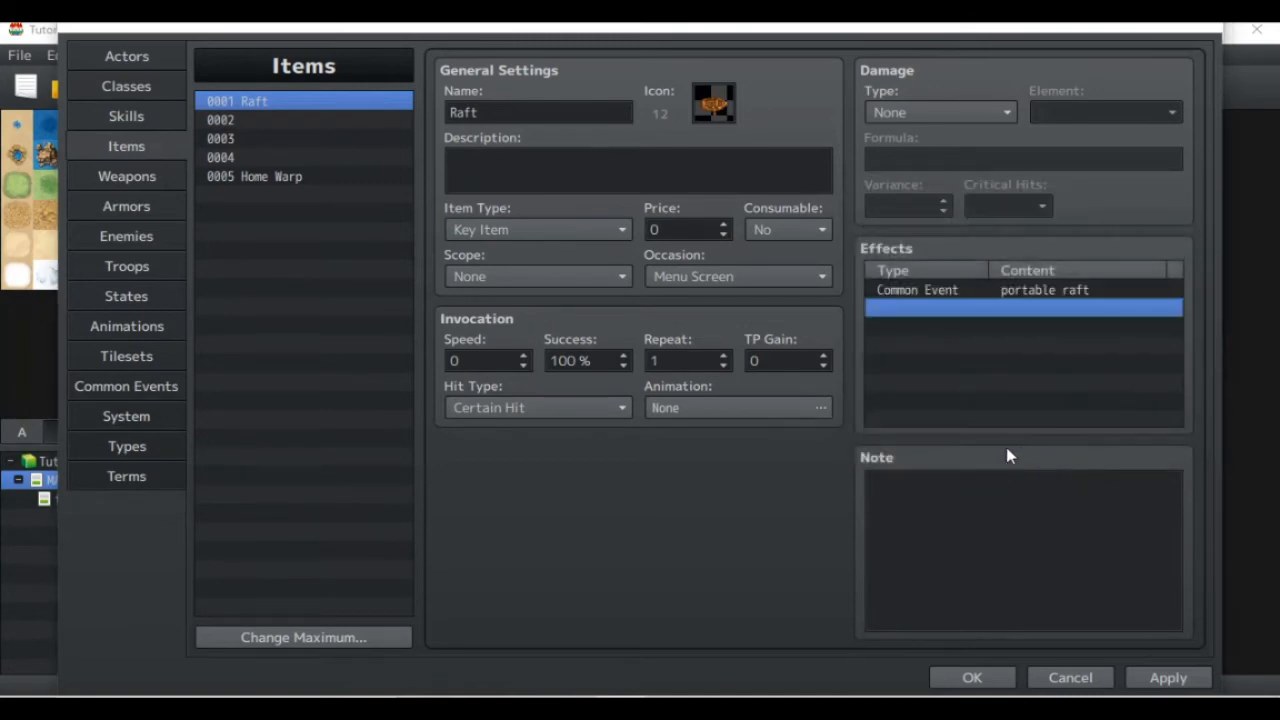
left_click(973, 677)
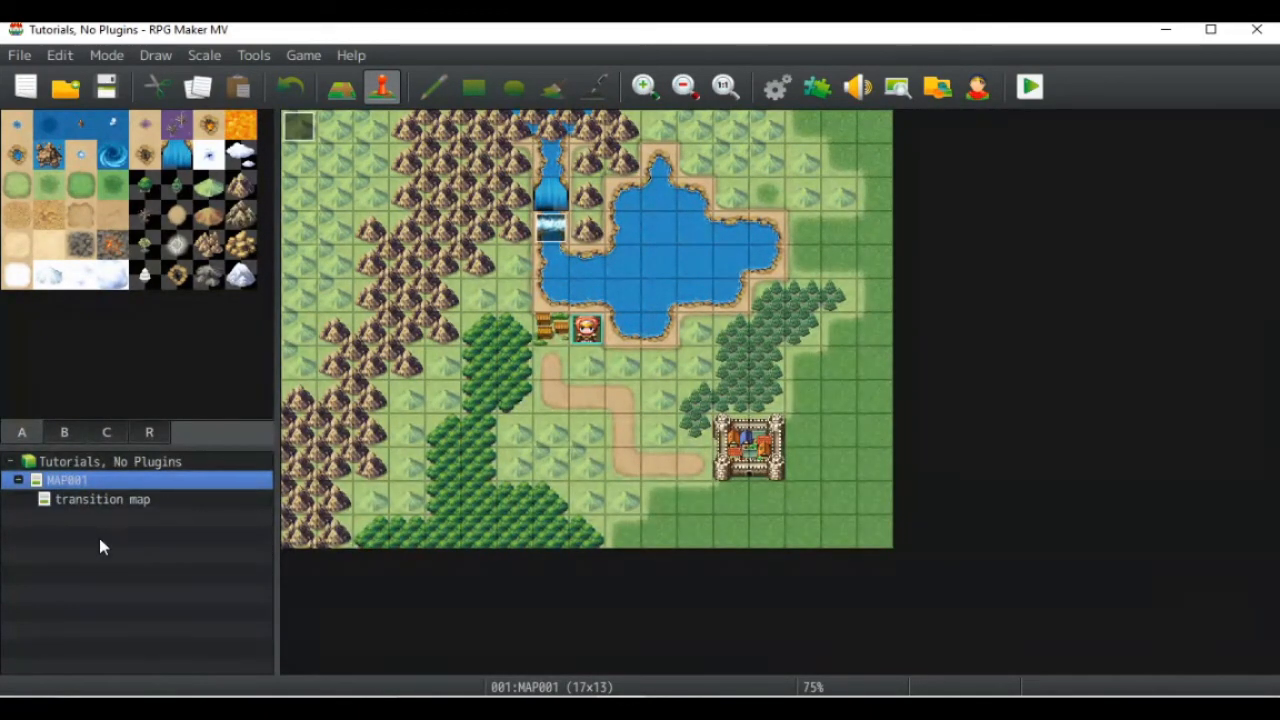
Step: On the transition map, place the two-tile-high wooden cabinet against the room's east wall, beside the orange wall hanging, using the Pencil
left_click(95, 498)
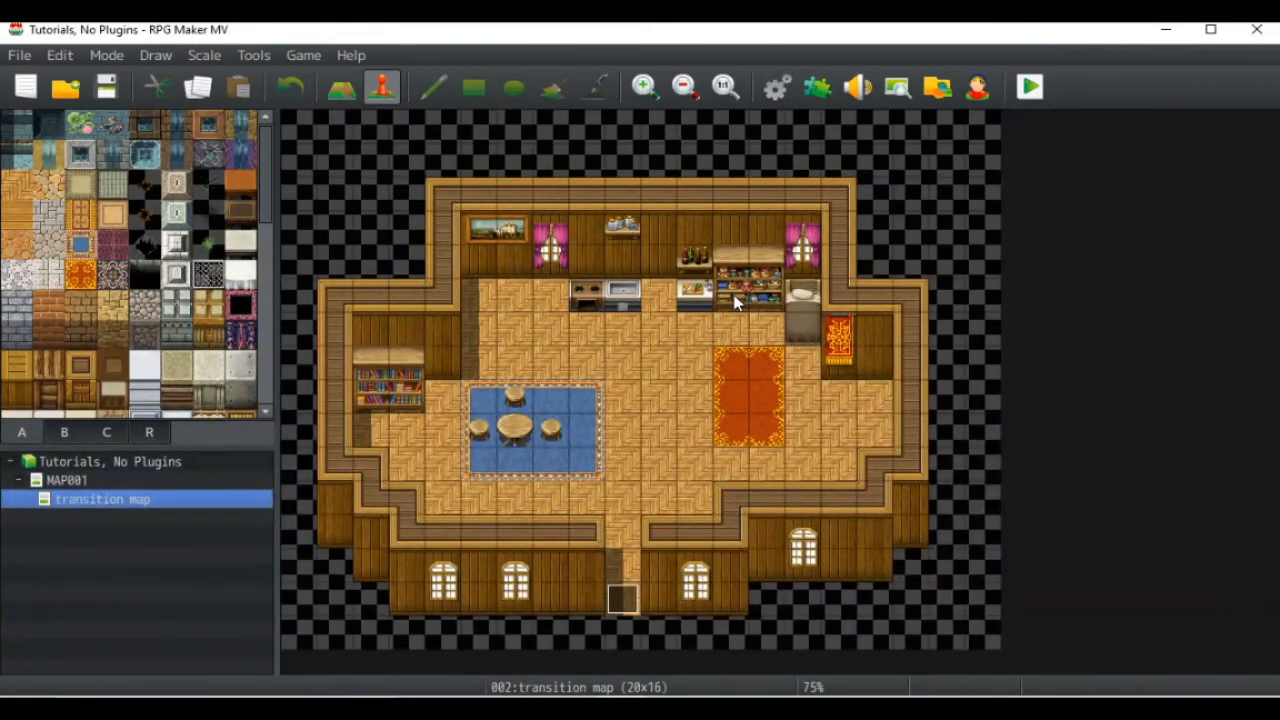
left_click(64, 432)
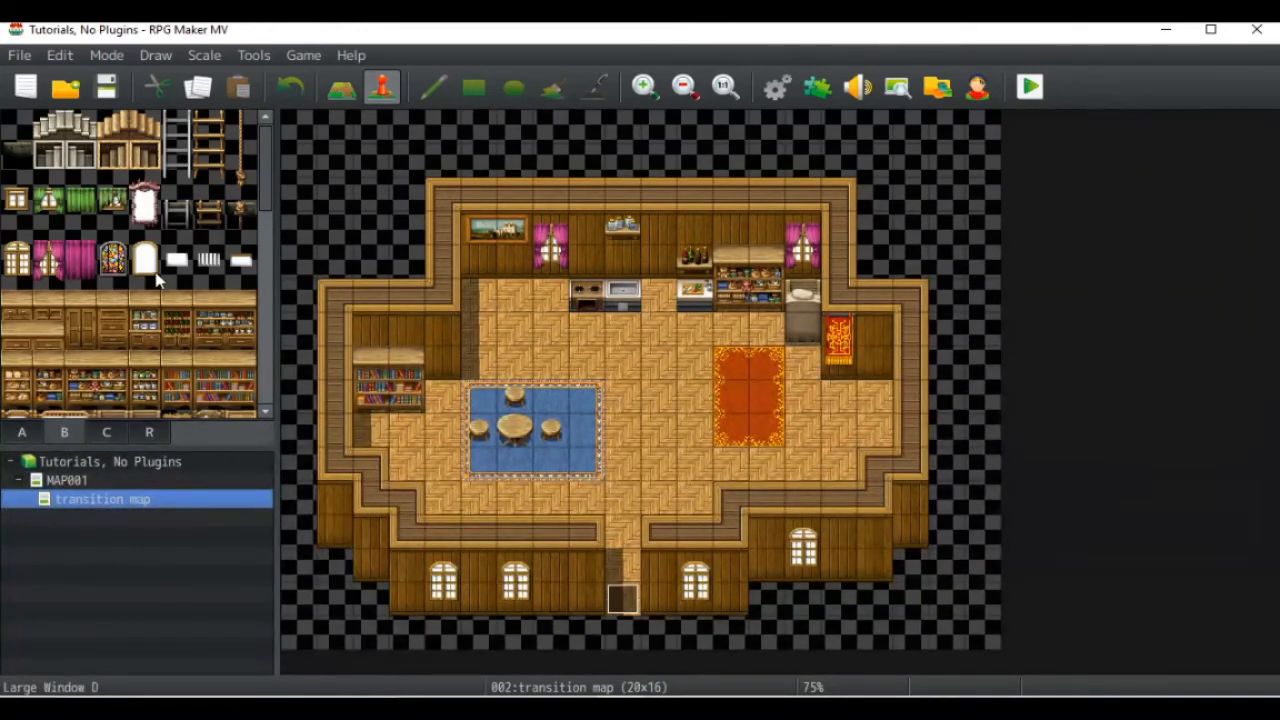
left_click_drag(81, 305, 84, 347)
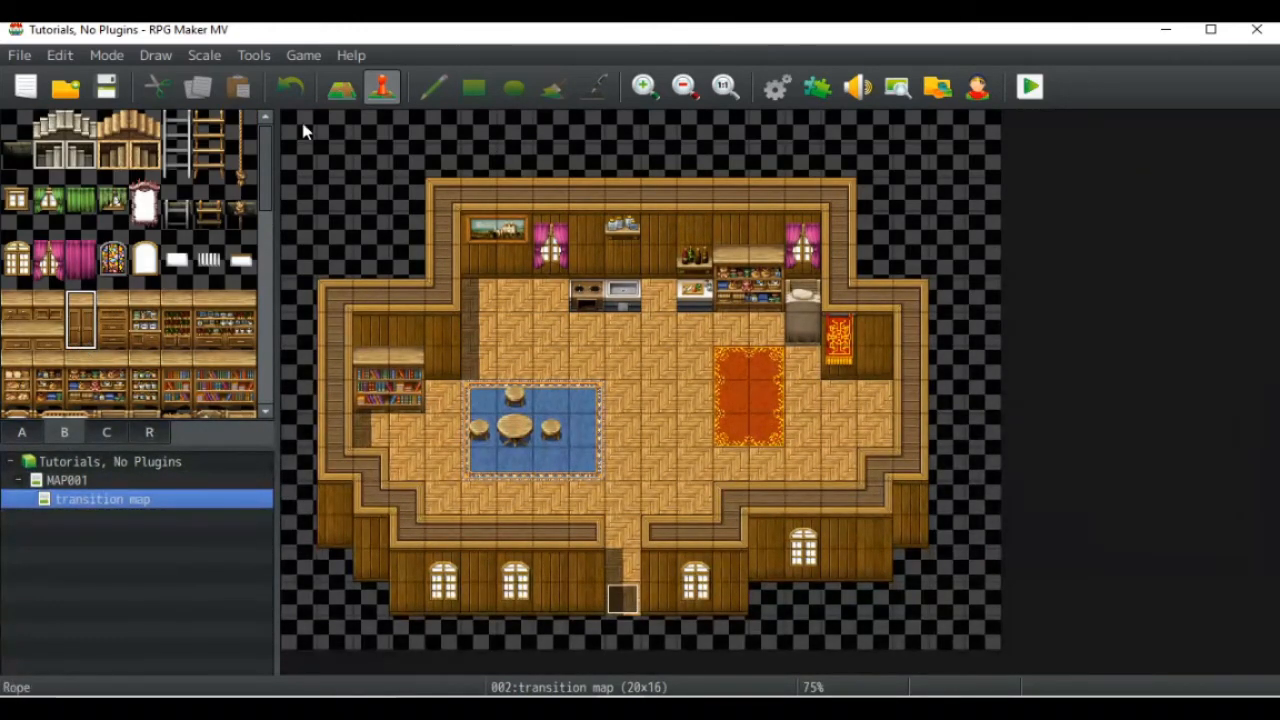
left_click(340, 88)
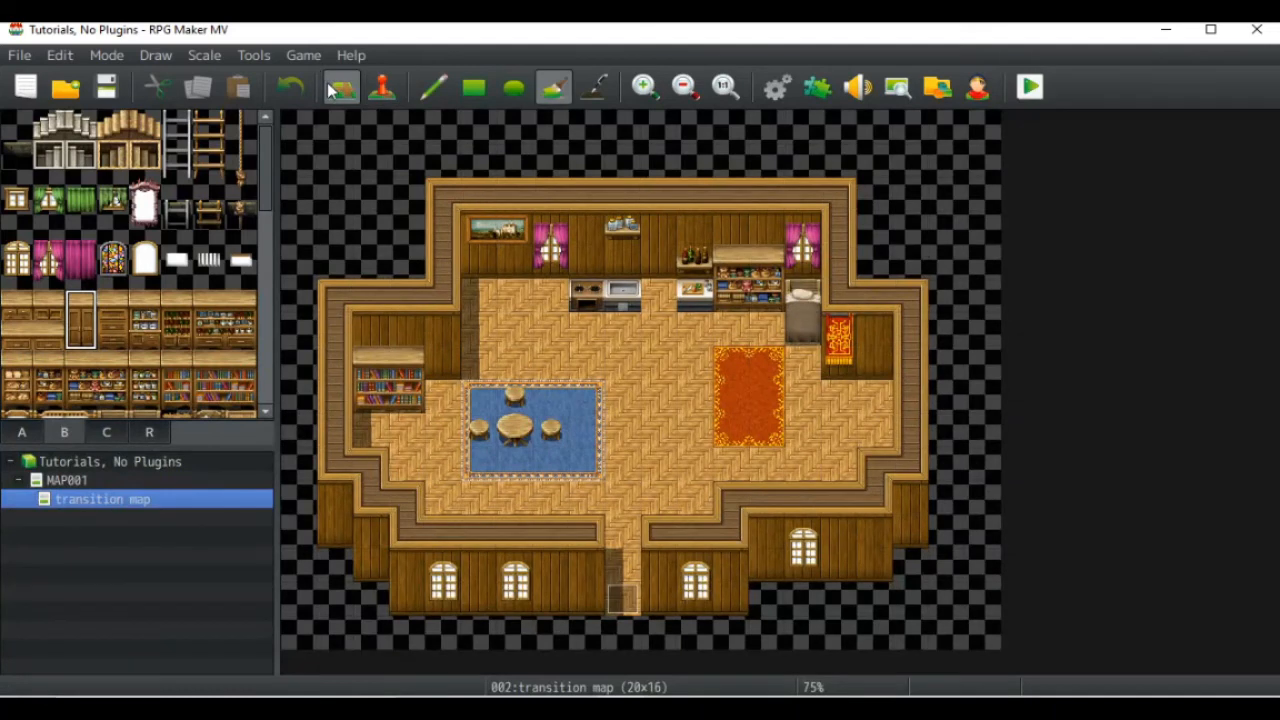
left_click(889, 370)
key("ctrl+z")
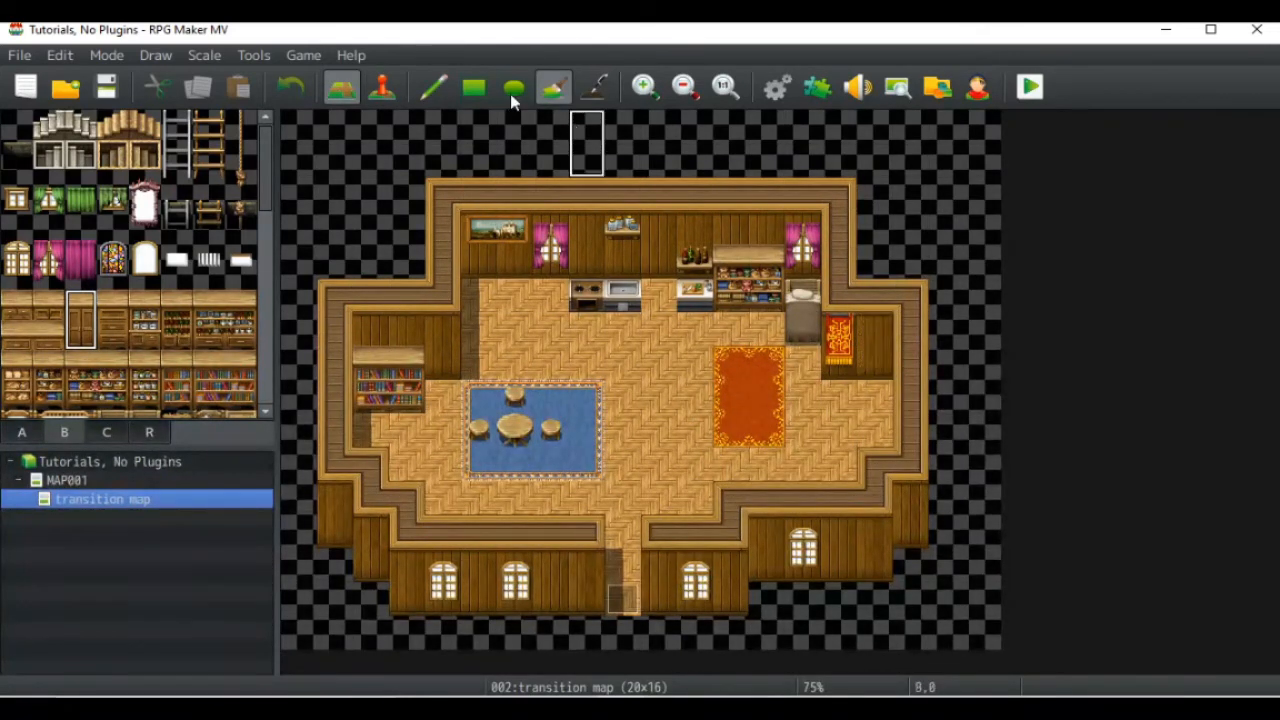
left_click(447, 78)
left_click(875, 365)
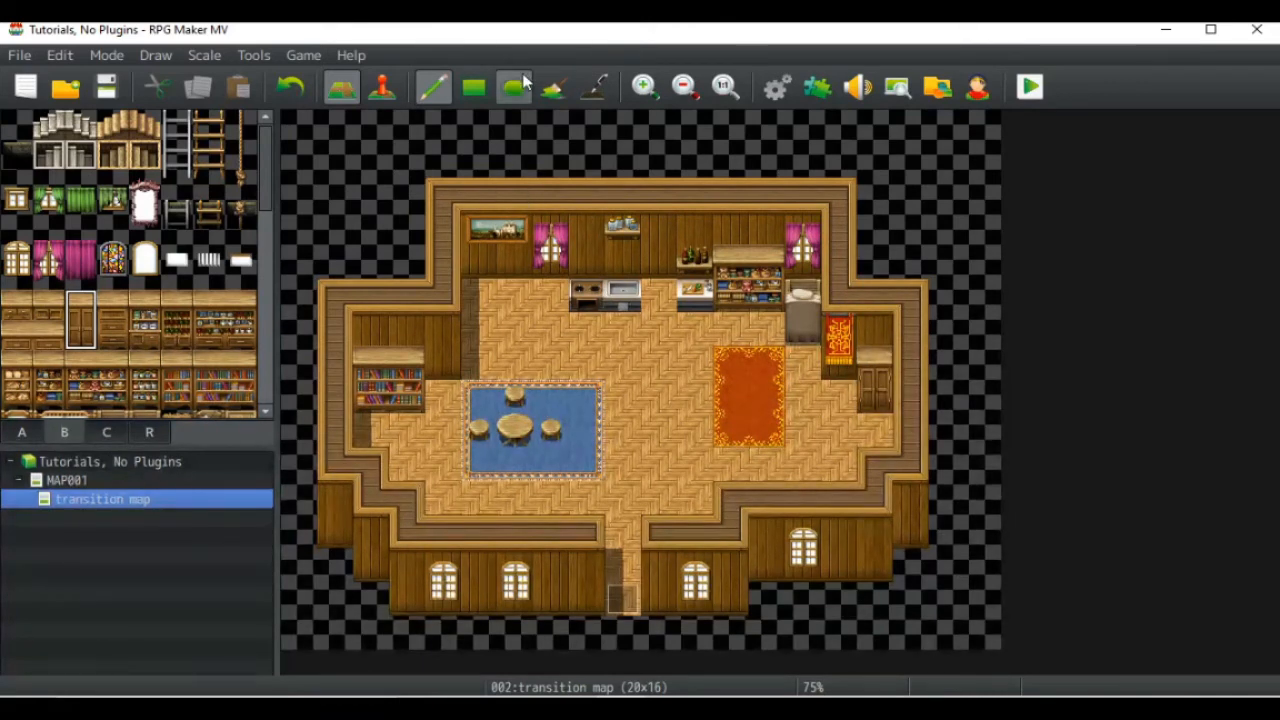
Step: Create an event on the new cabinet that increases the Raft item by a constant 1
left_click(382, 87)
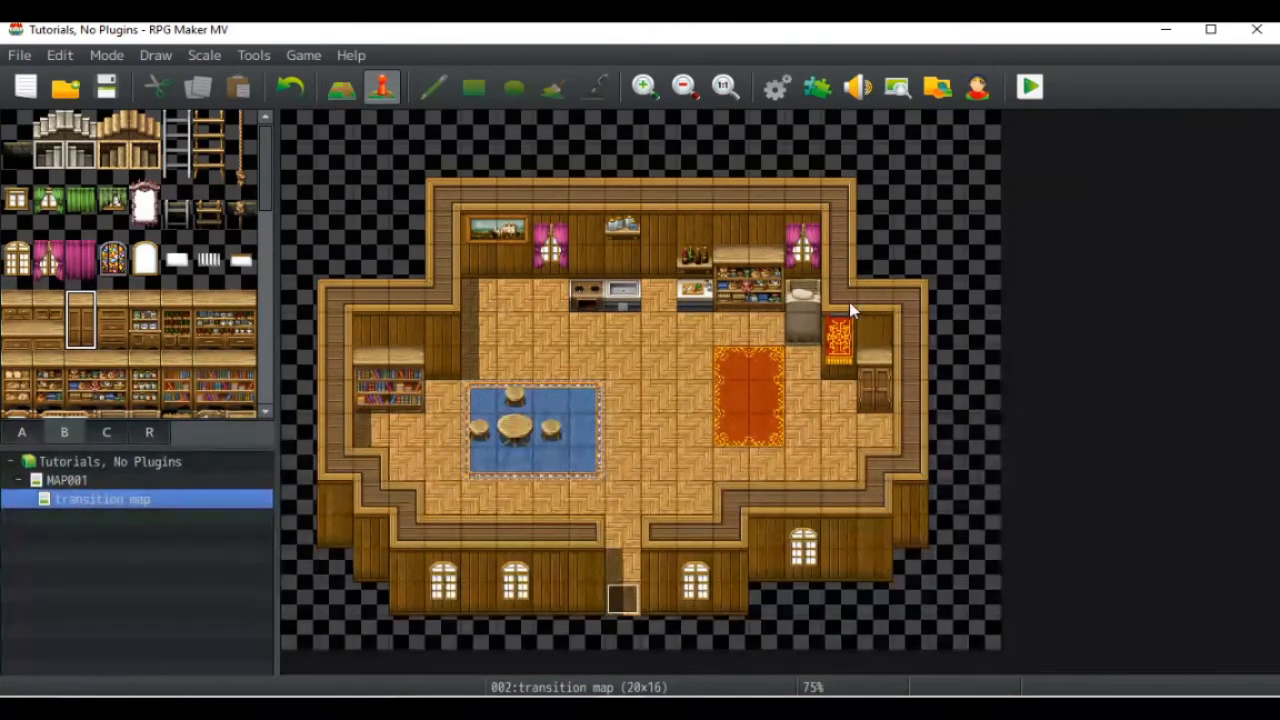
double_click(873, 401)
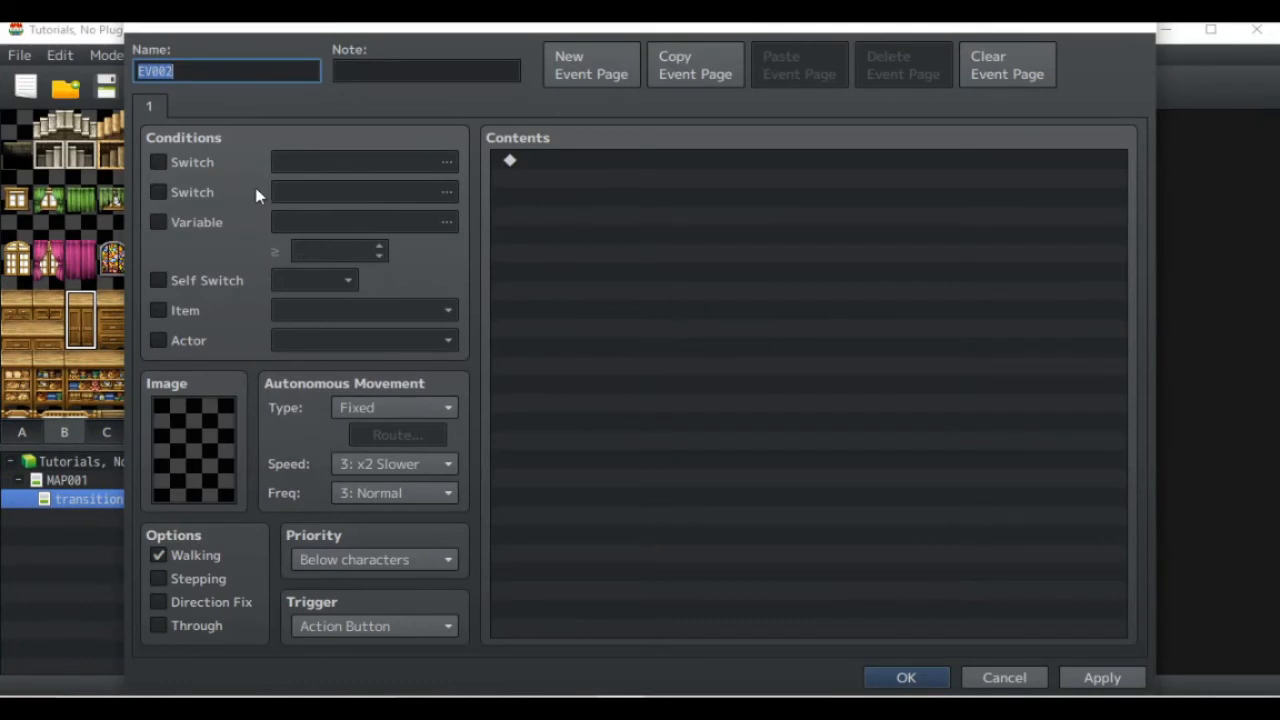
left_click(538, 162)
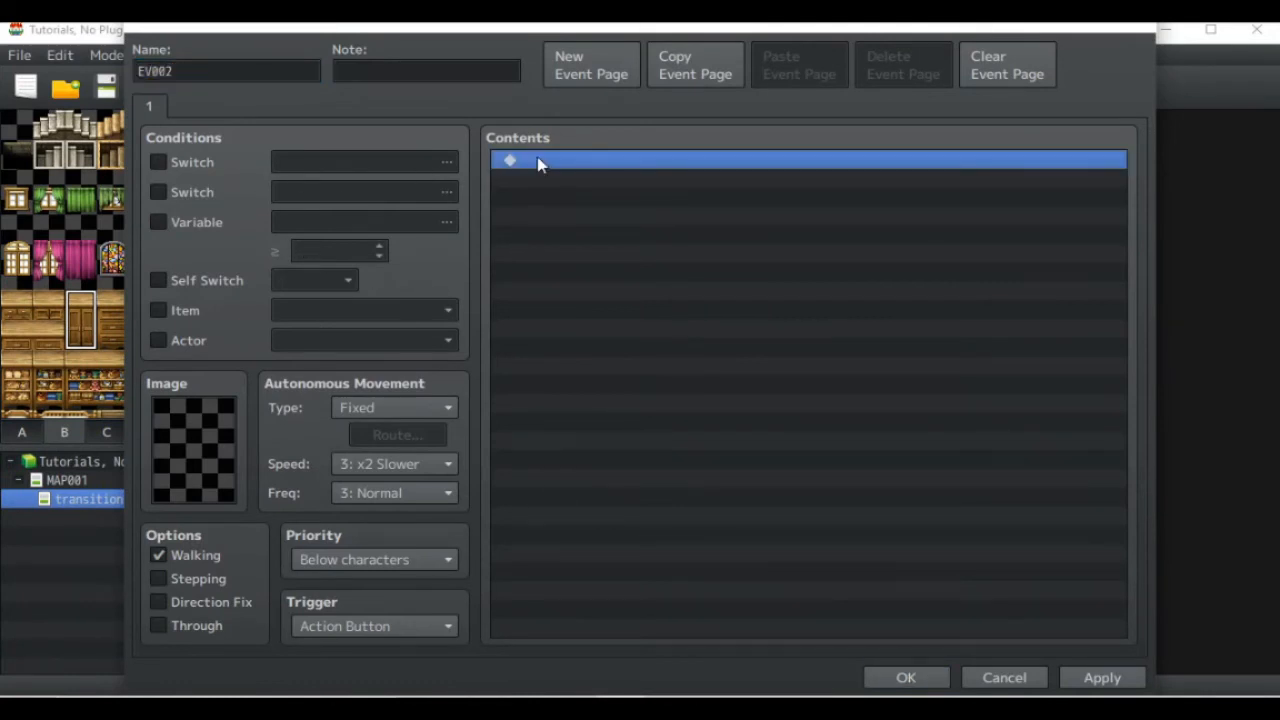
double_click(538, 162)
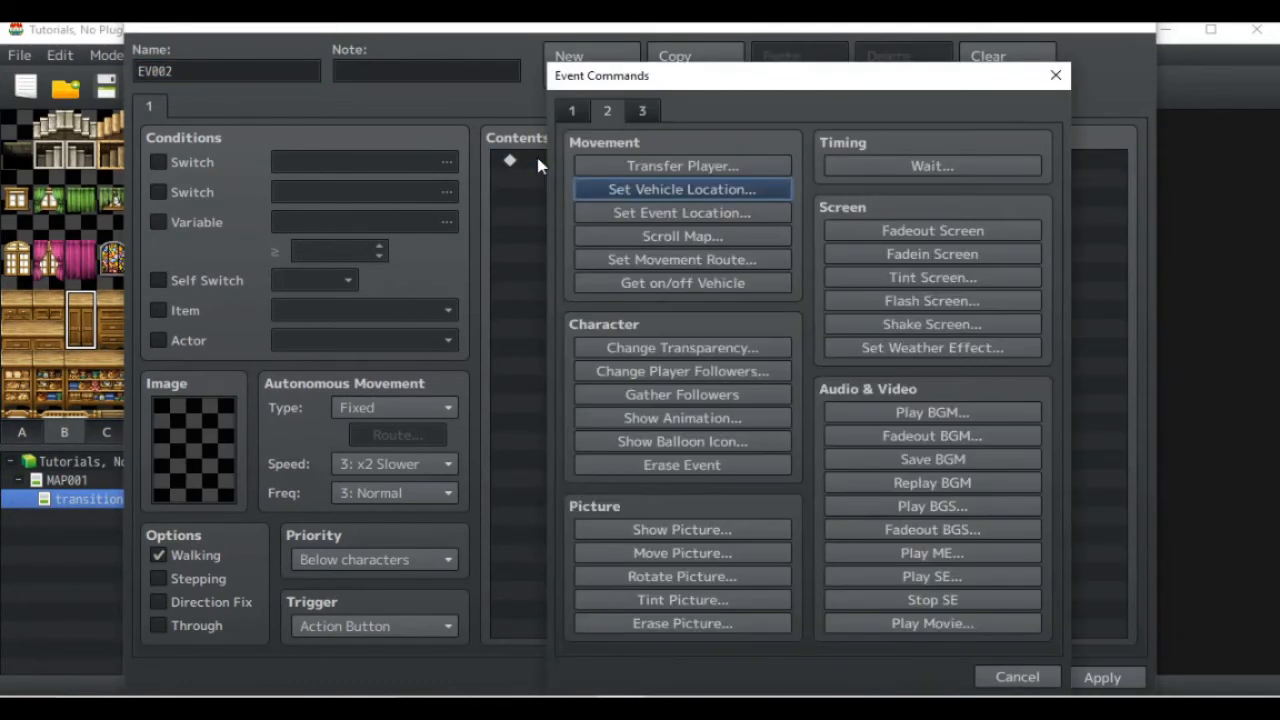
left_click(577, 108)
left_click(964, 190)
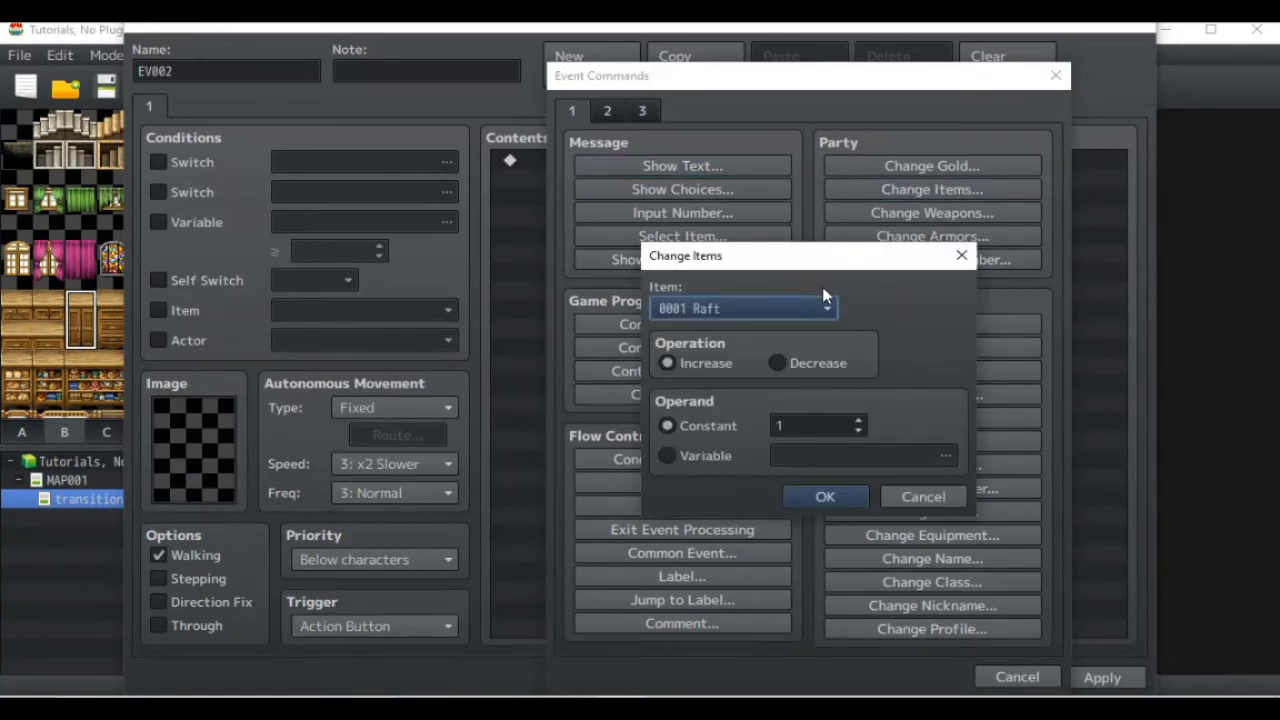
left_click(840, 497)
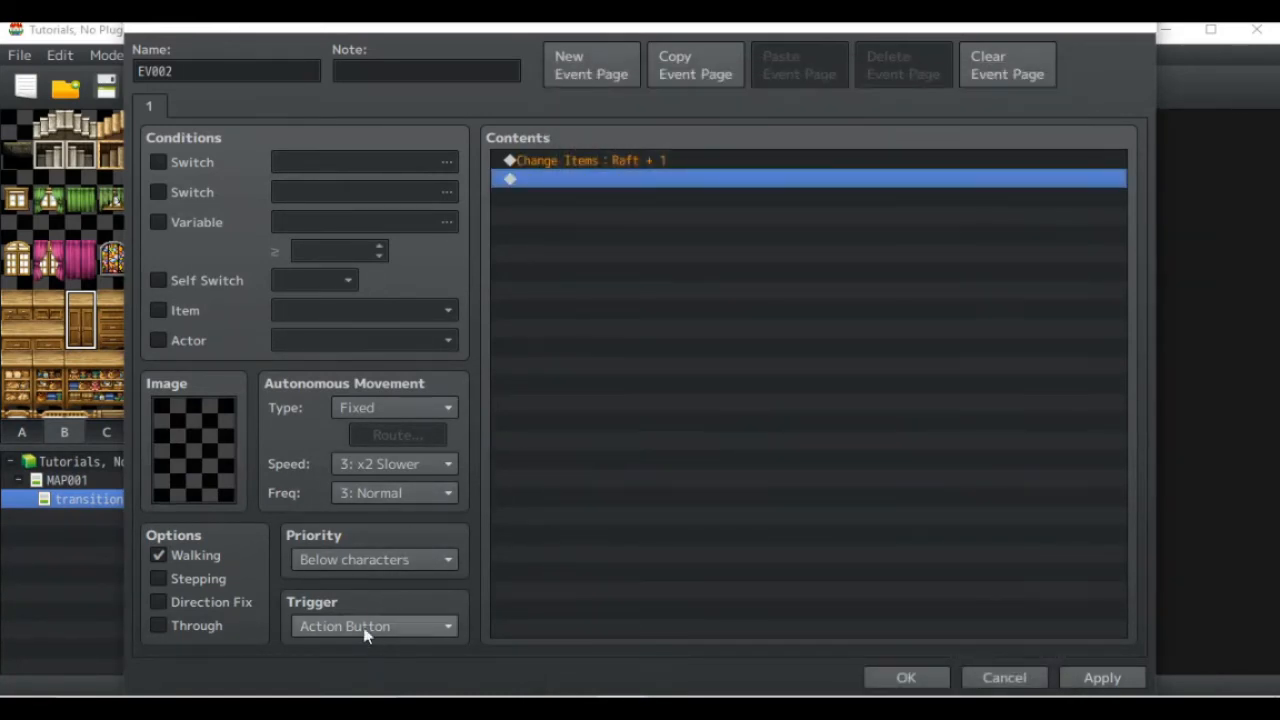
Step: Add a Control Self Switch command setting A to OFF below the item change
double_click(565, 180)
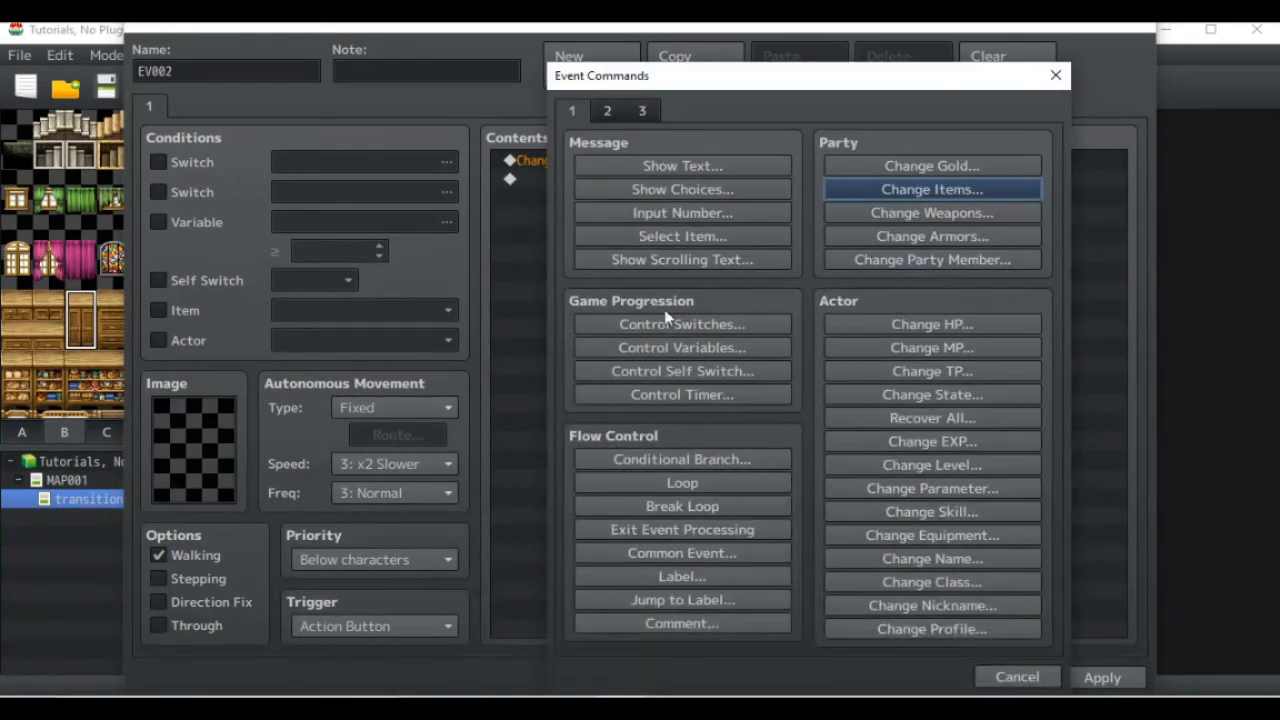
left_click(739, 376)
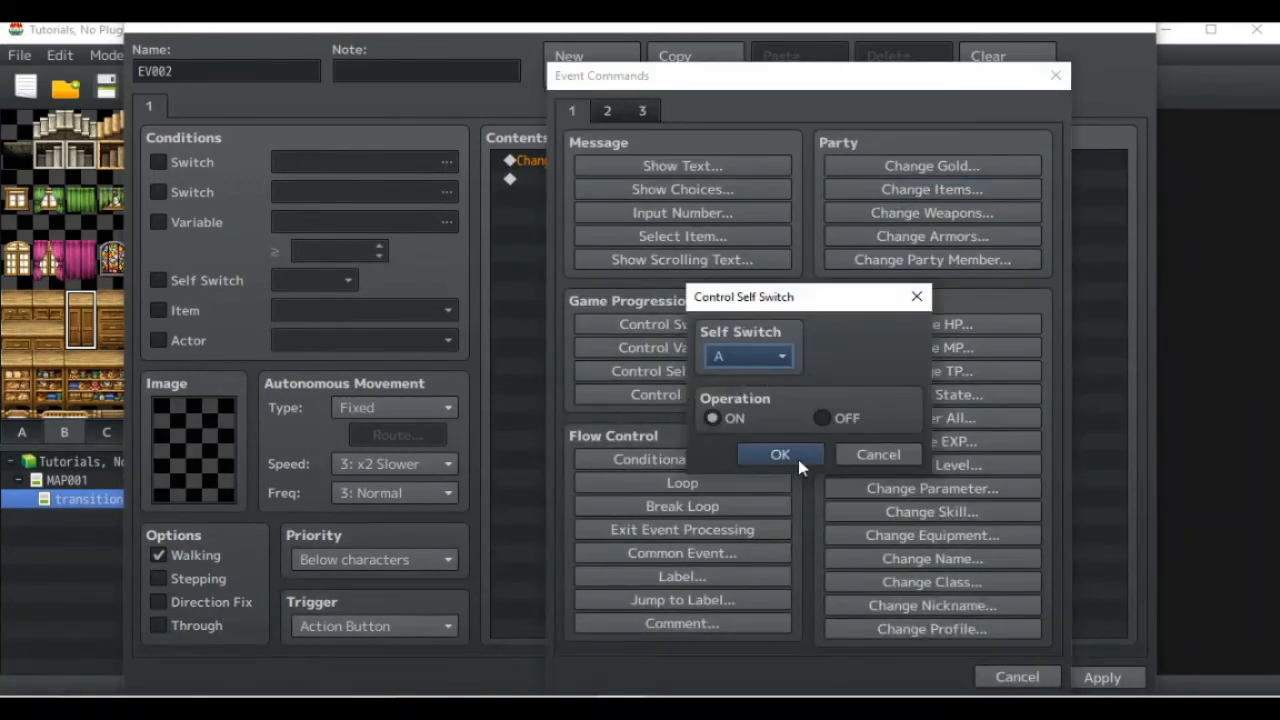
left_click(839, 412)
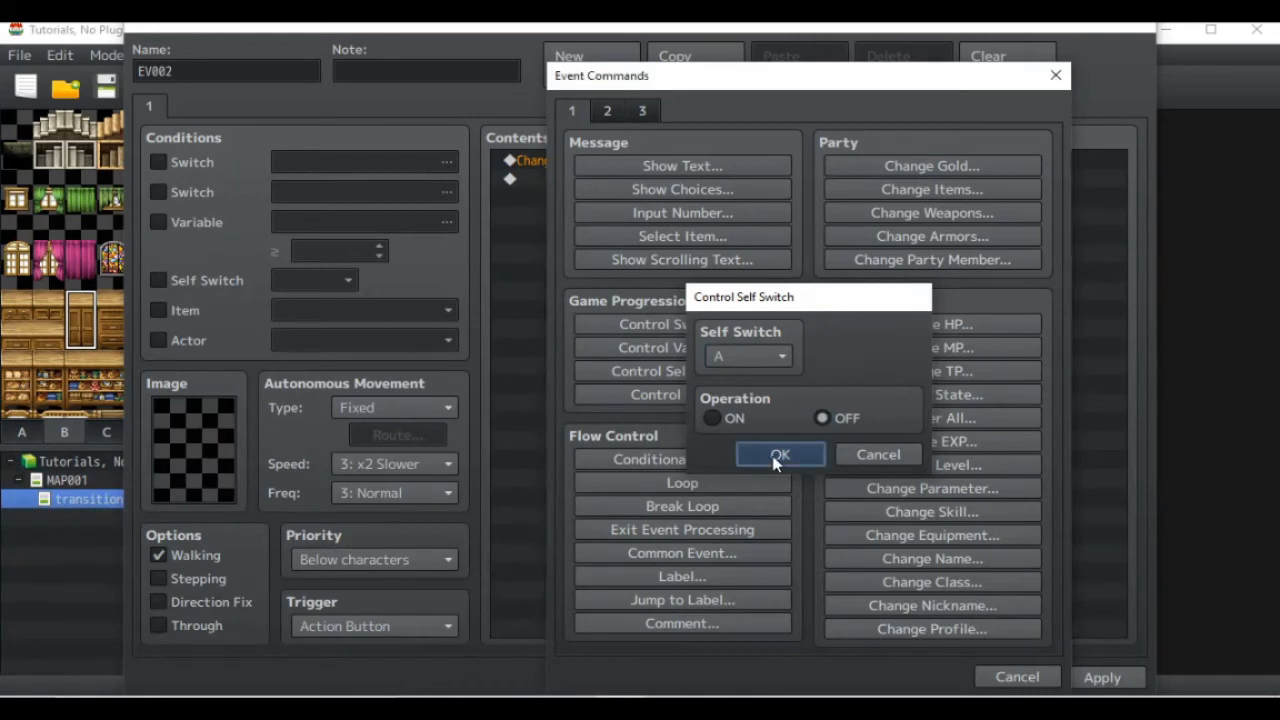
left_click(778, 452)
Step: Name the event "give raft" and add a second event page with a self switch condition
left_click(231, 71)
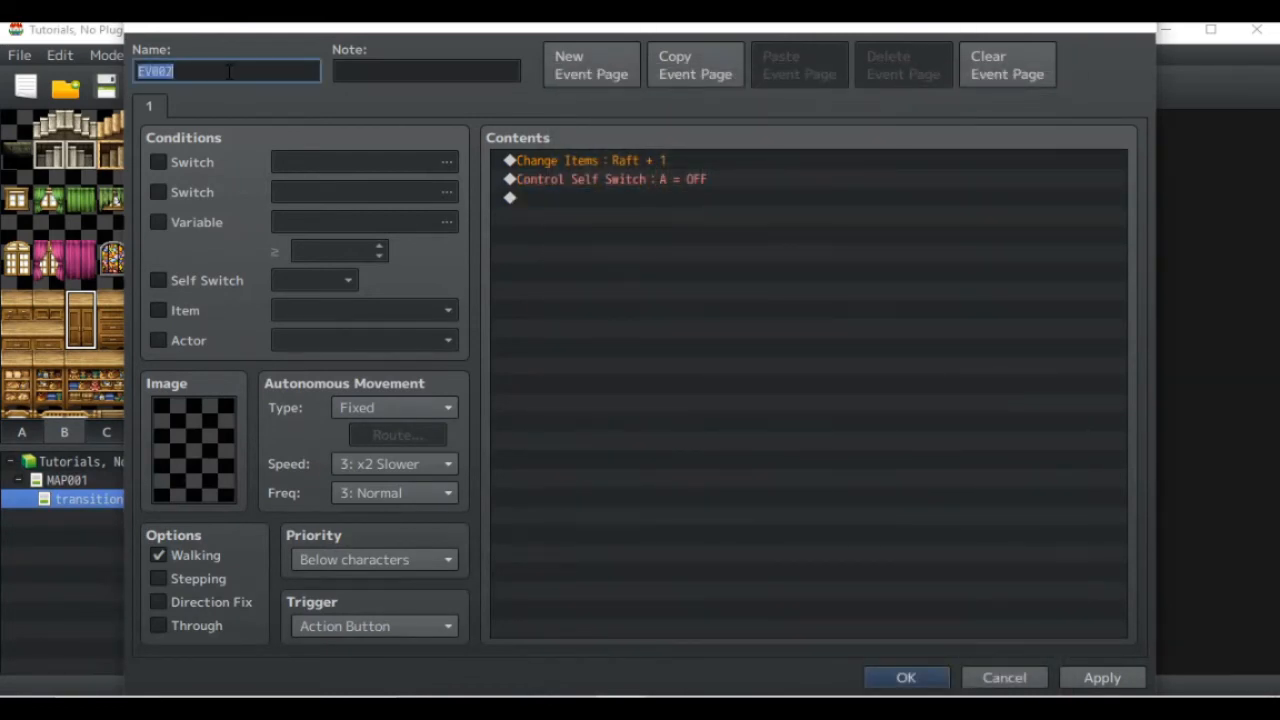
type("give raft")
left_click(560, 68)
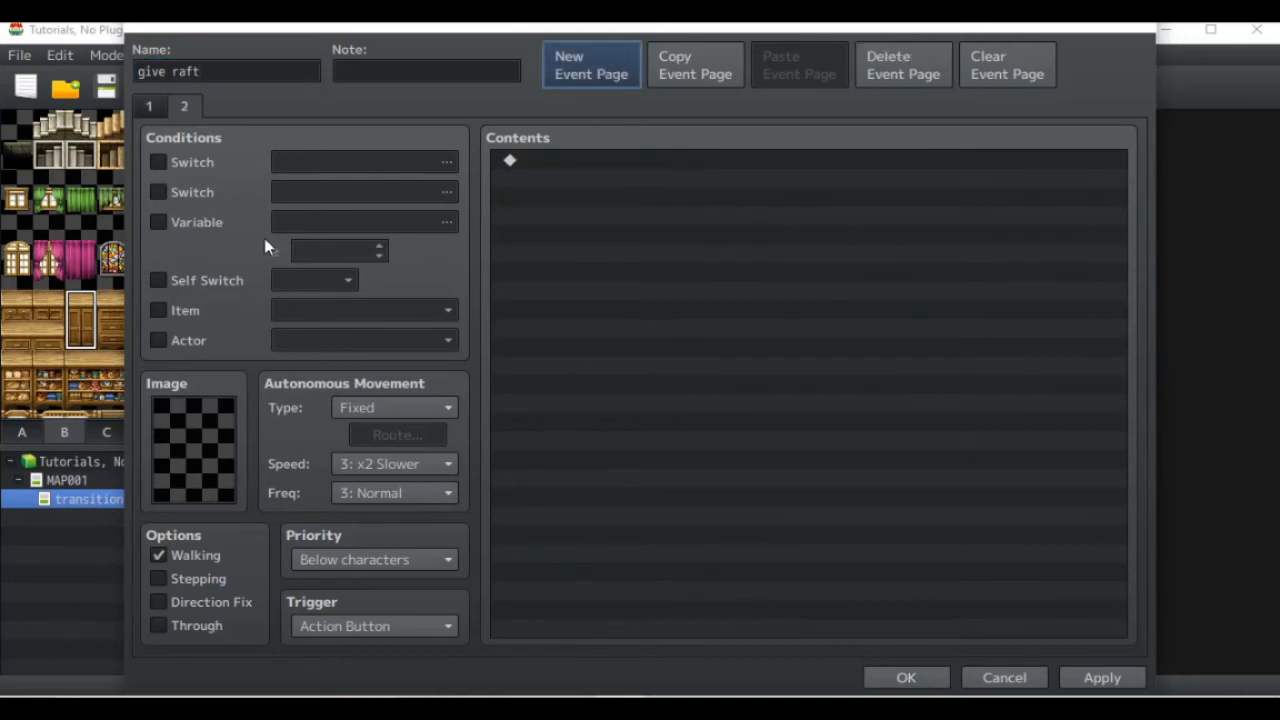
left_click(210, 281)
Step: Add a Show Text command reading "You received \[c18]Raft\c[0]!" at the end of event page 1 and preview the message
left_click(150, 106)
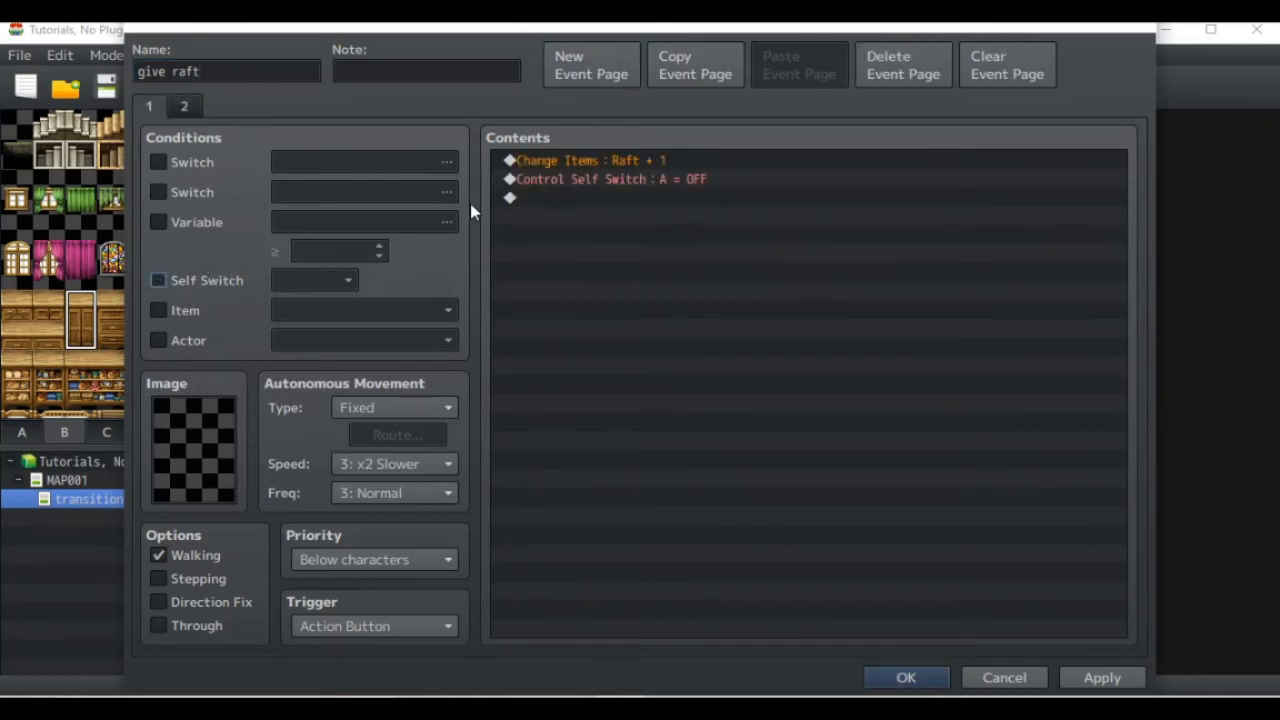
double_click(586, 196)
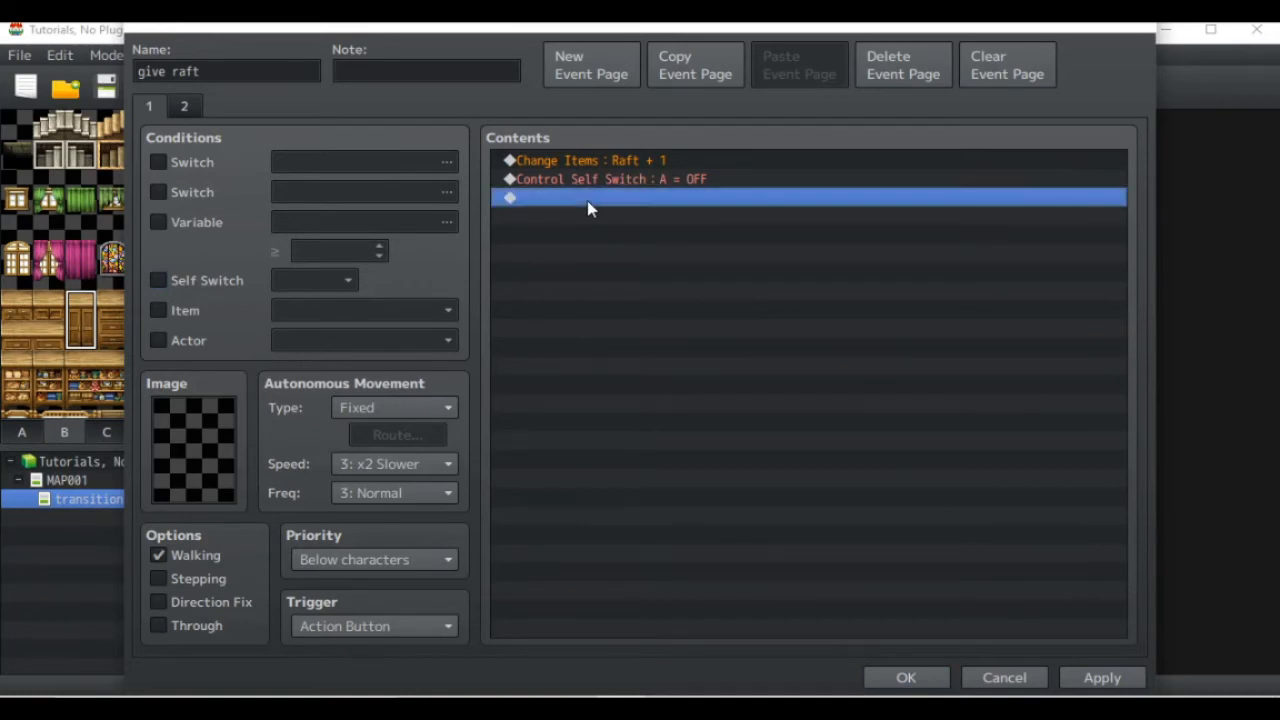
left_click(615, 172)
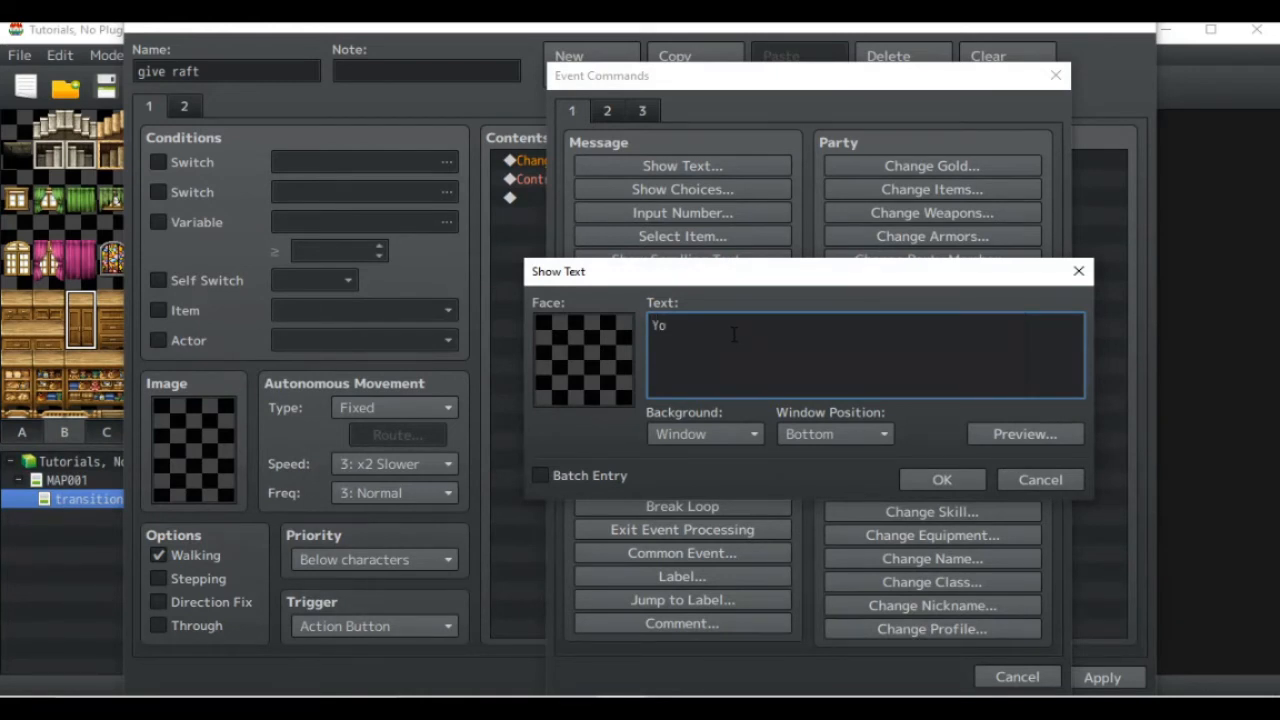
type("You received \\[c18]Raft\\c[")
type("0]")
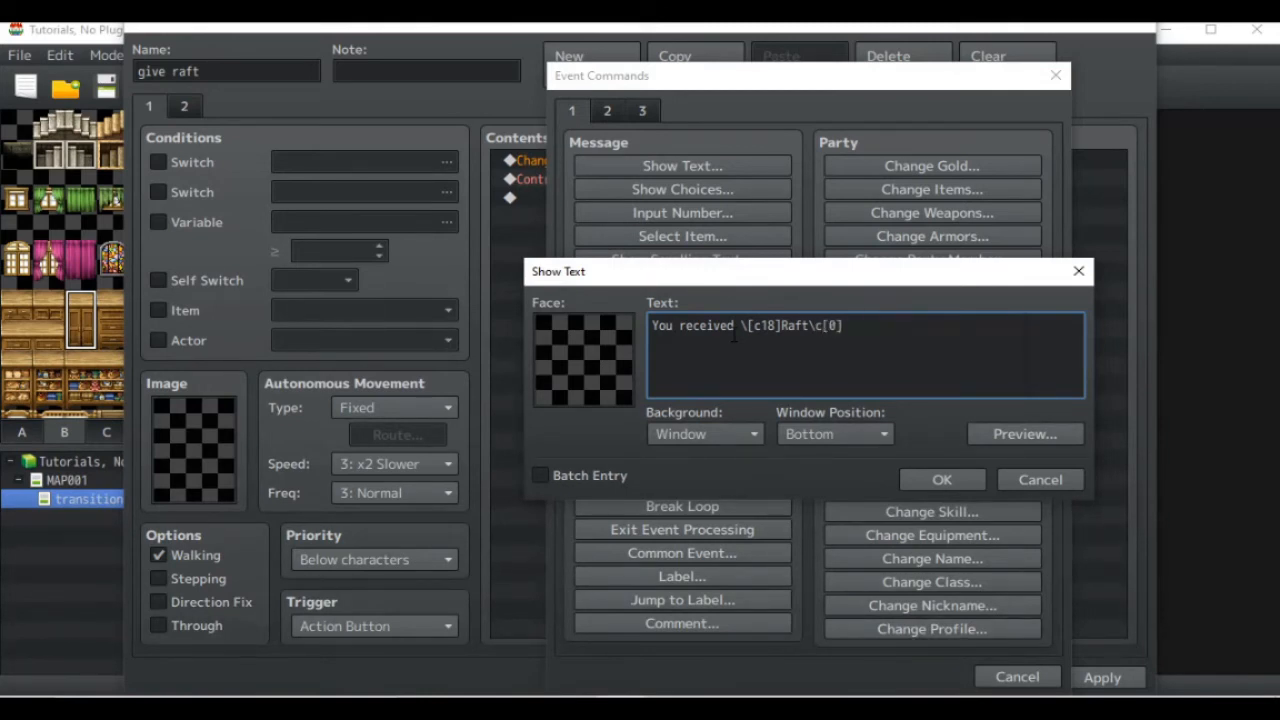
type("!")
left_click(1021, 430)
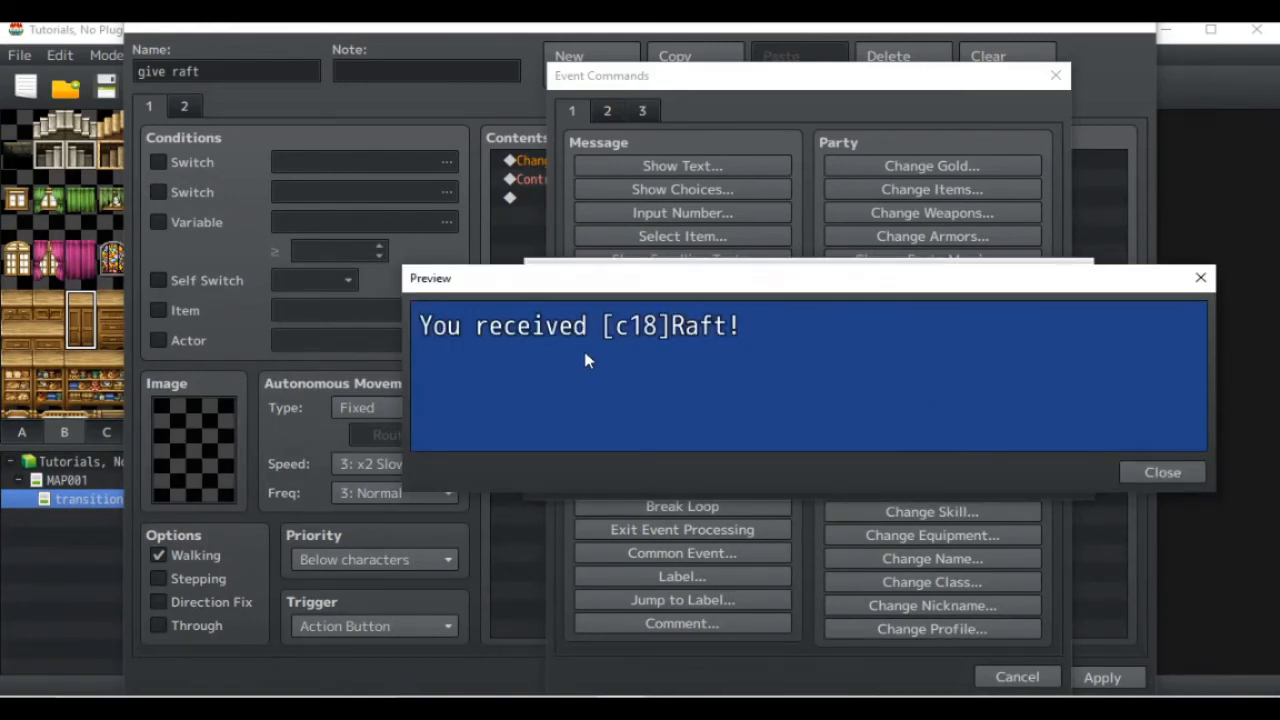
left_click(1160, 472)
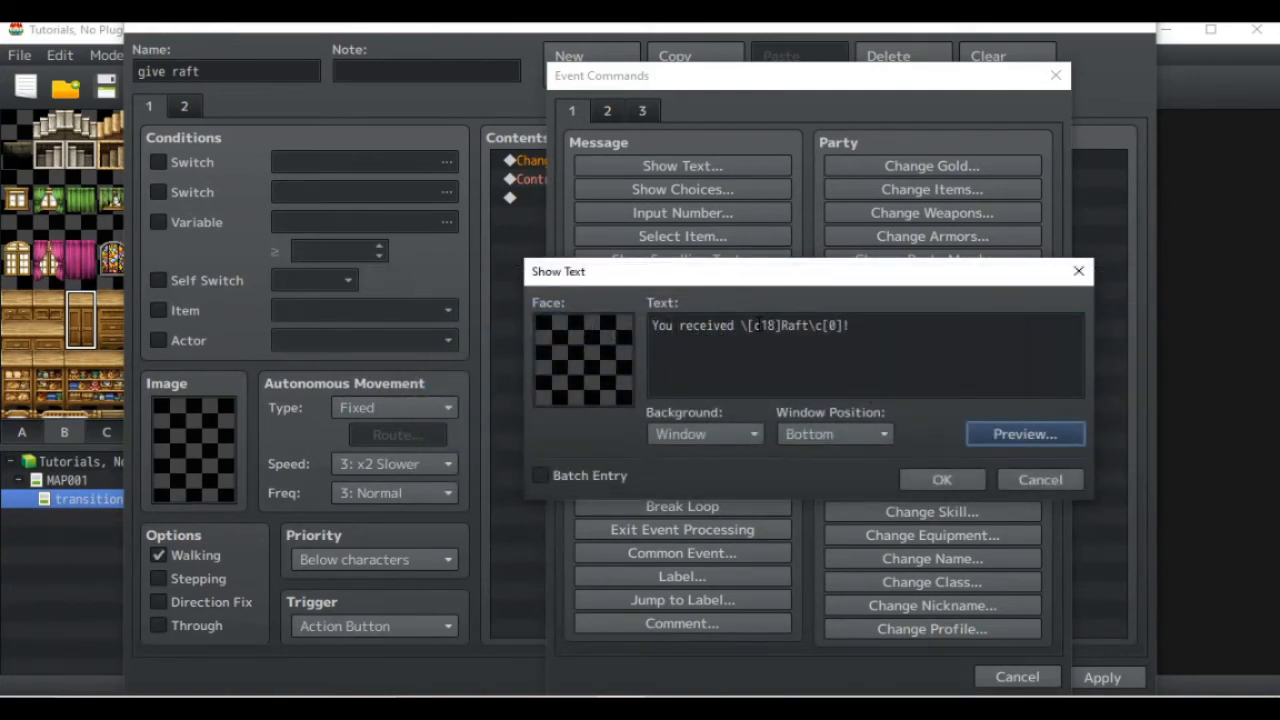
Step: Correct the first color code in the message to \c[18] and preview the text
left_click(752, 325)
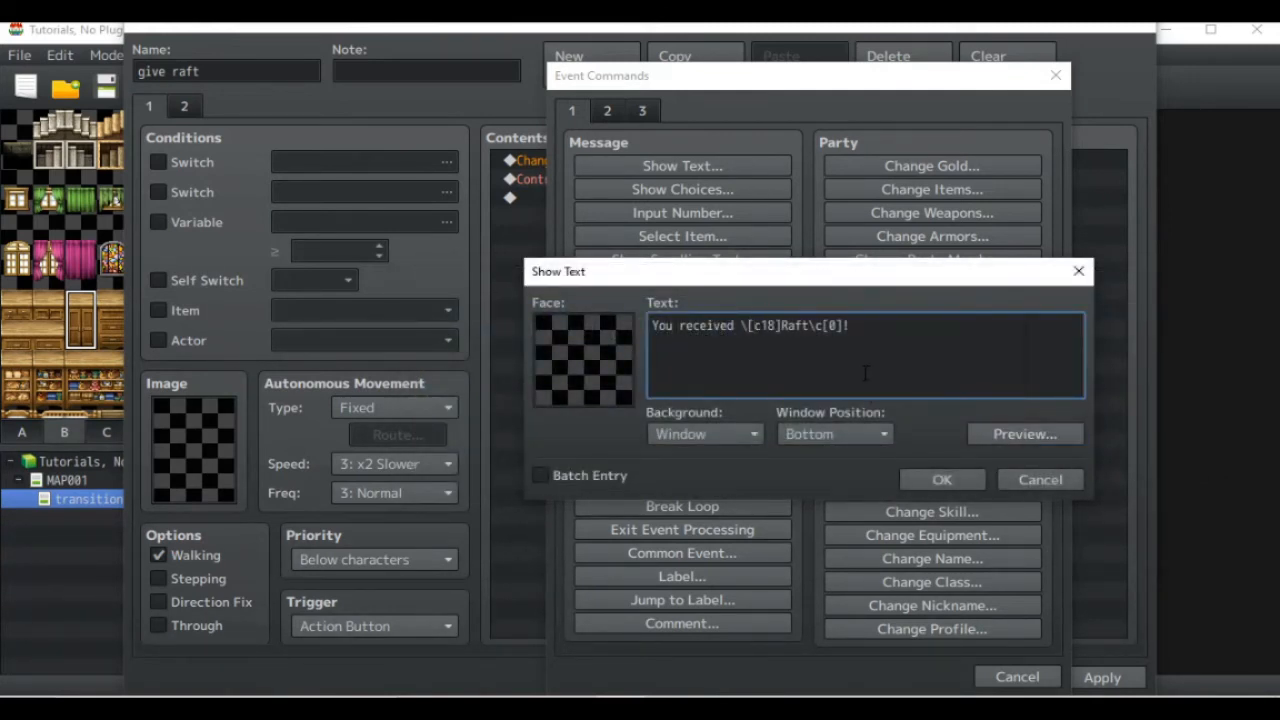
key("BackSpace")
type("]")
key("BackSpace")
type("[")
left_click(1059, 432)
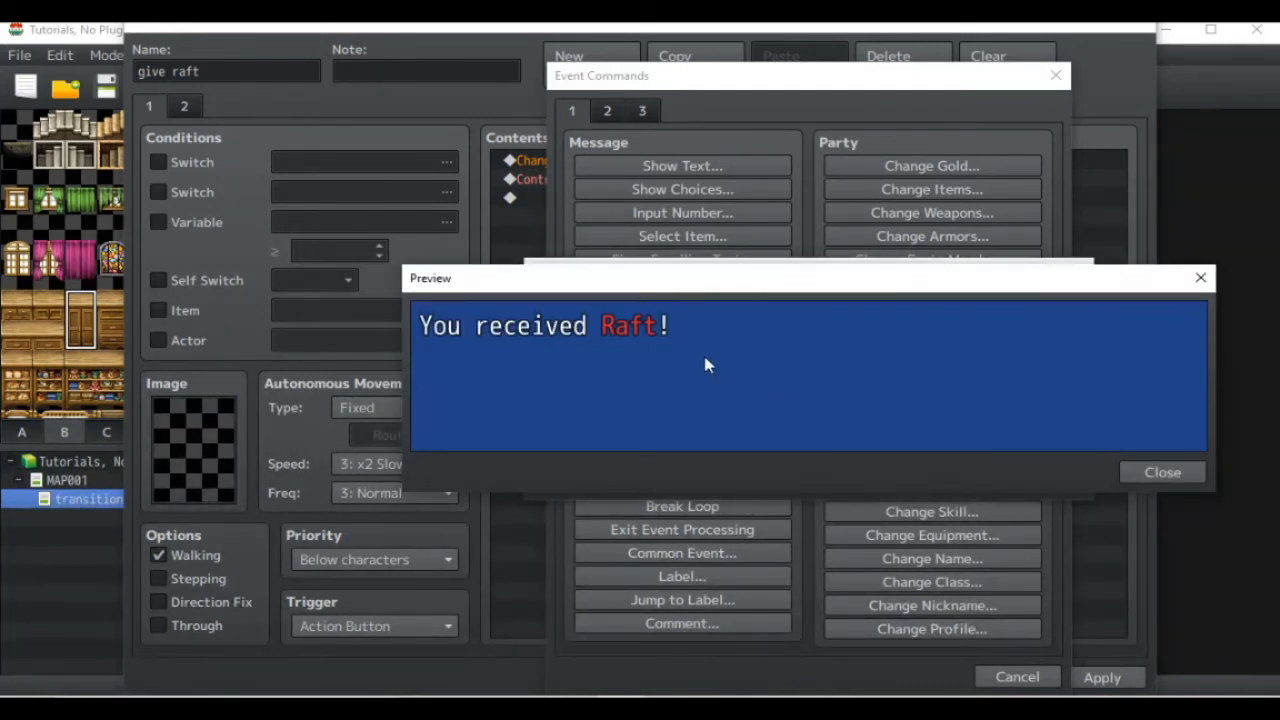
left_click(1171, 480)
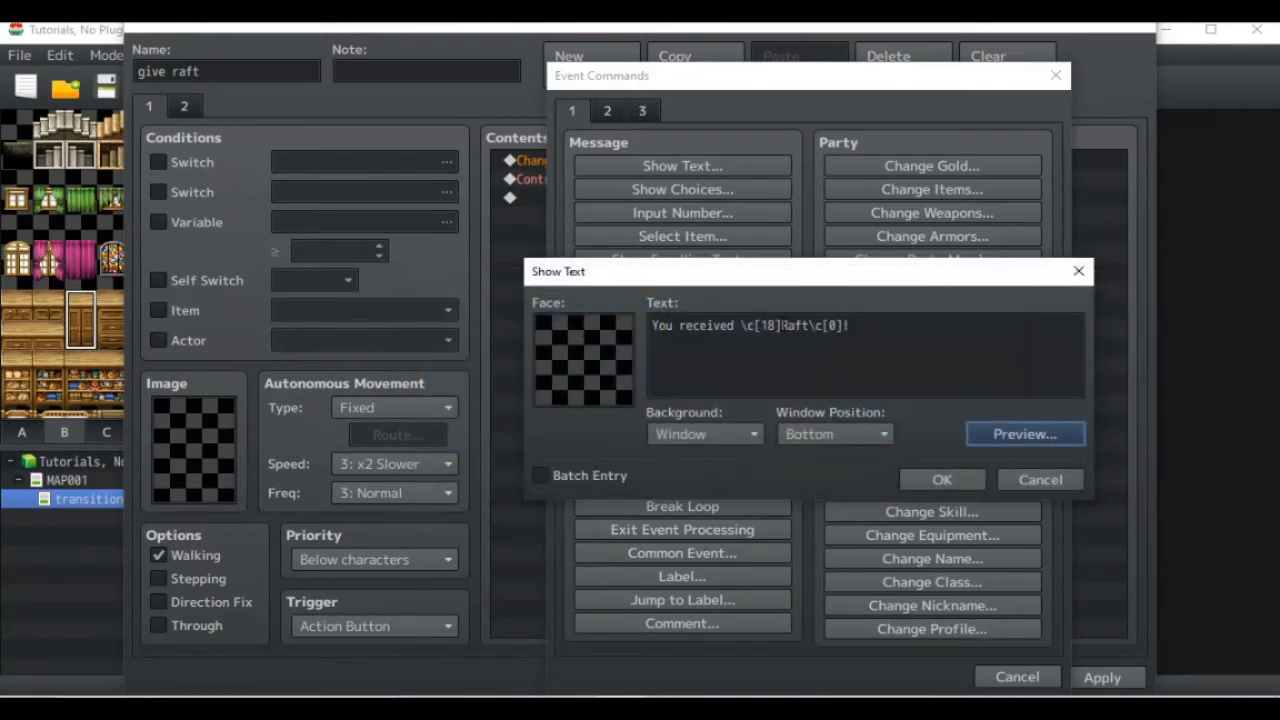
Step: Change the color code before "Raft" to \c[3] and preview the message
left_click(775, 326)
key("BackSpace")
key("BackSpace")
type("3")
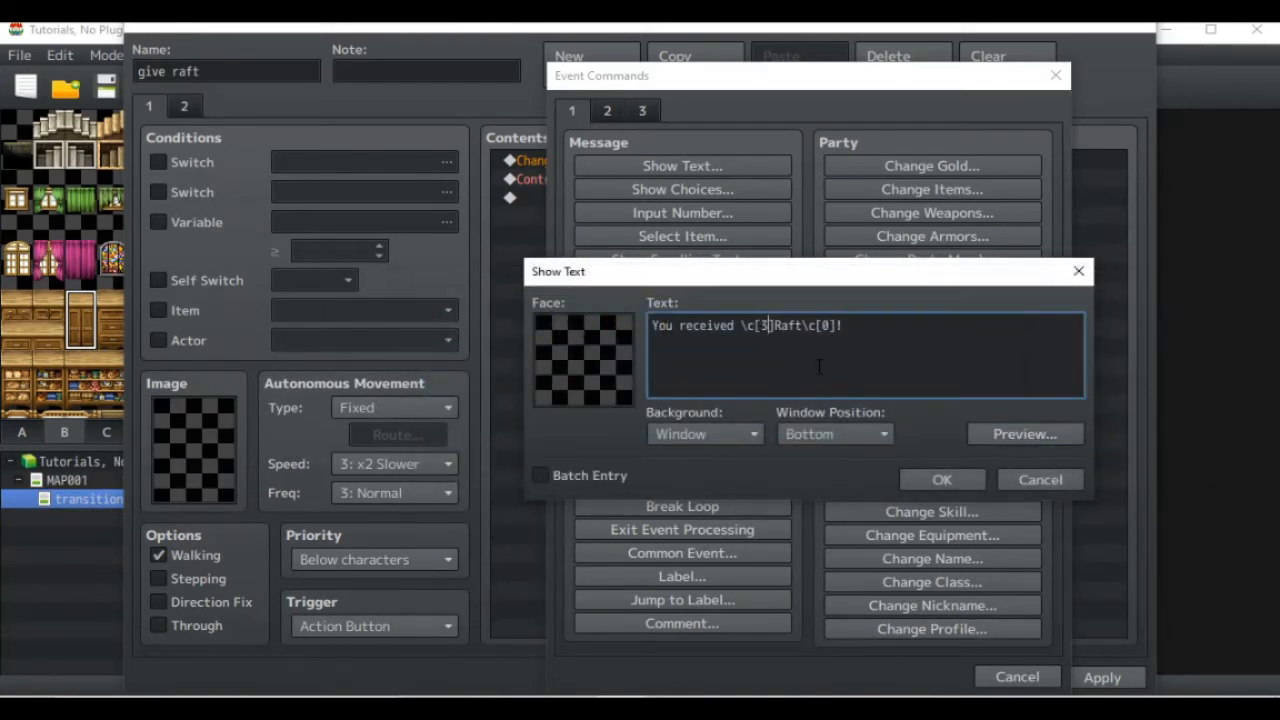
left_click(1037, 432)
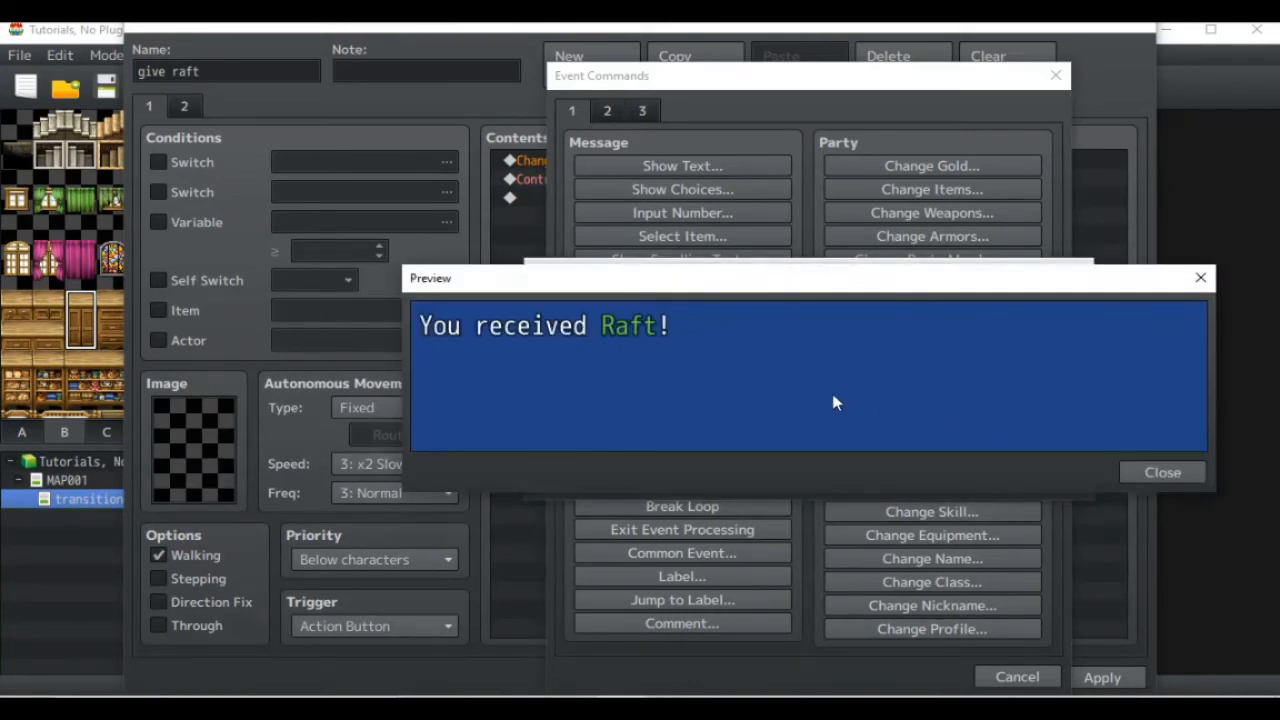
left_click(1180, 471)
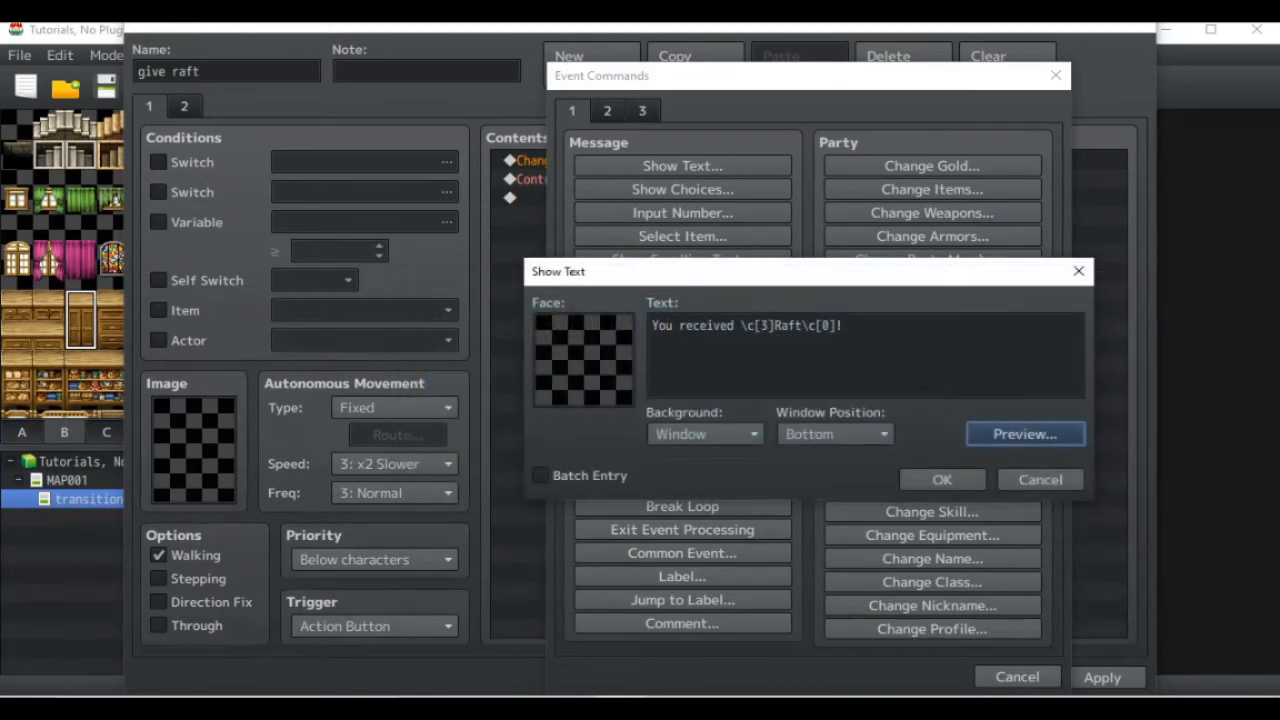
left_click(778, 336)
key("BackSpace")
type("14")
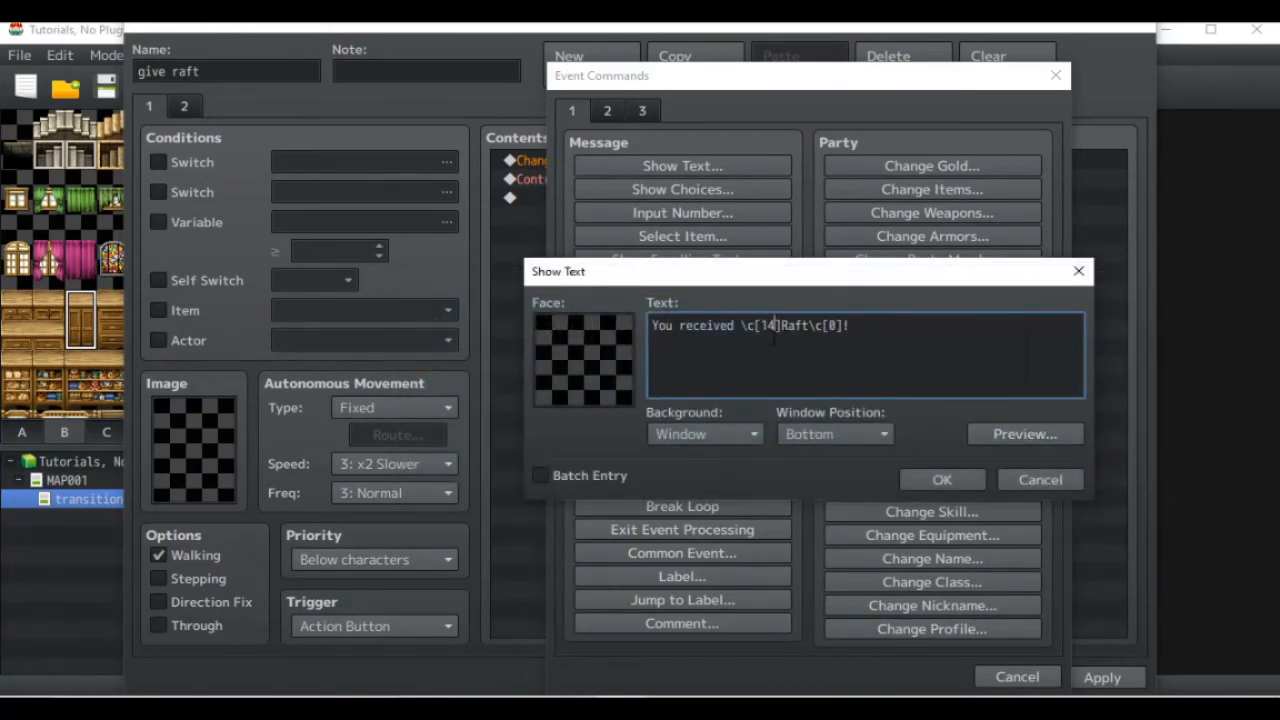
key("BackSpace")
key("BackSpace")
type("3")
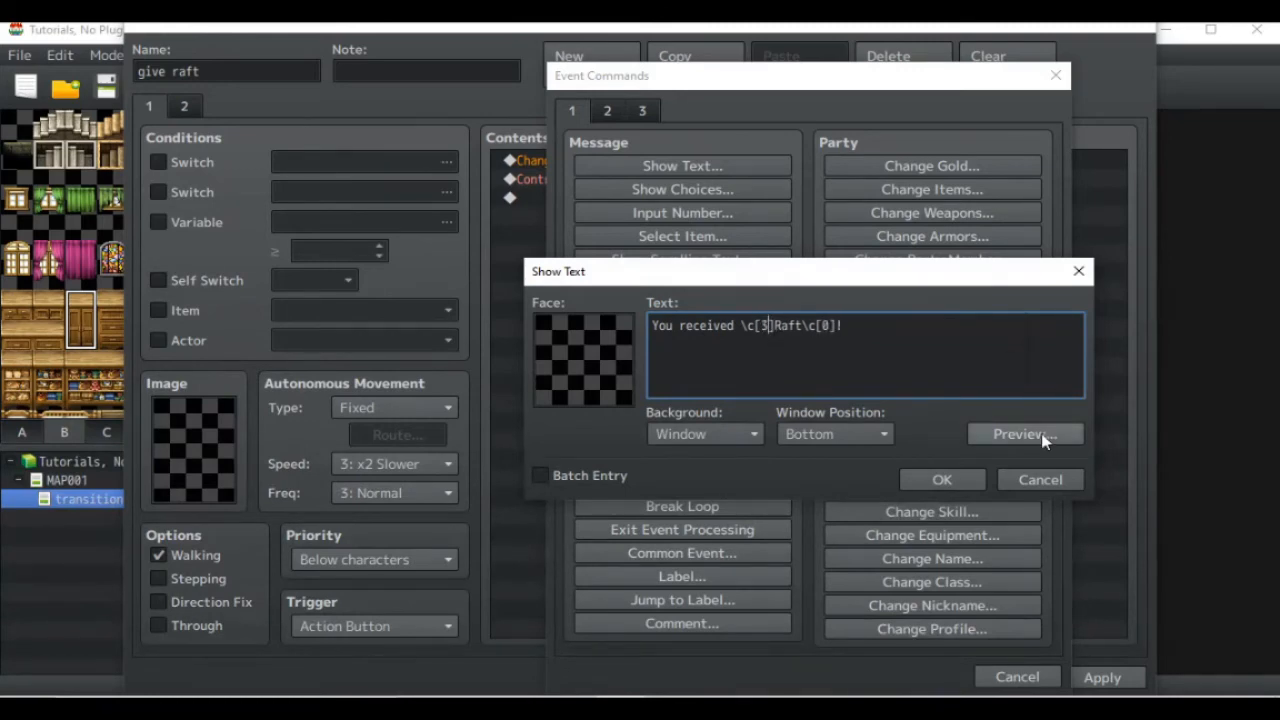
Step: Accept the message and the give raft event, and start a new game in a playtest
left_click(952, 482)
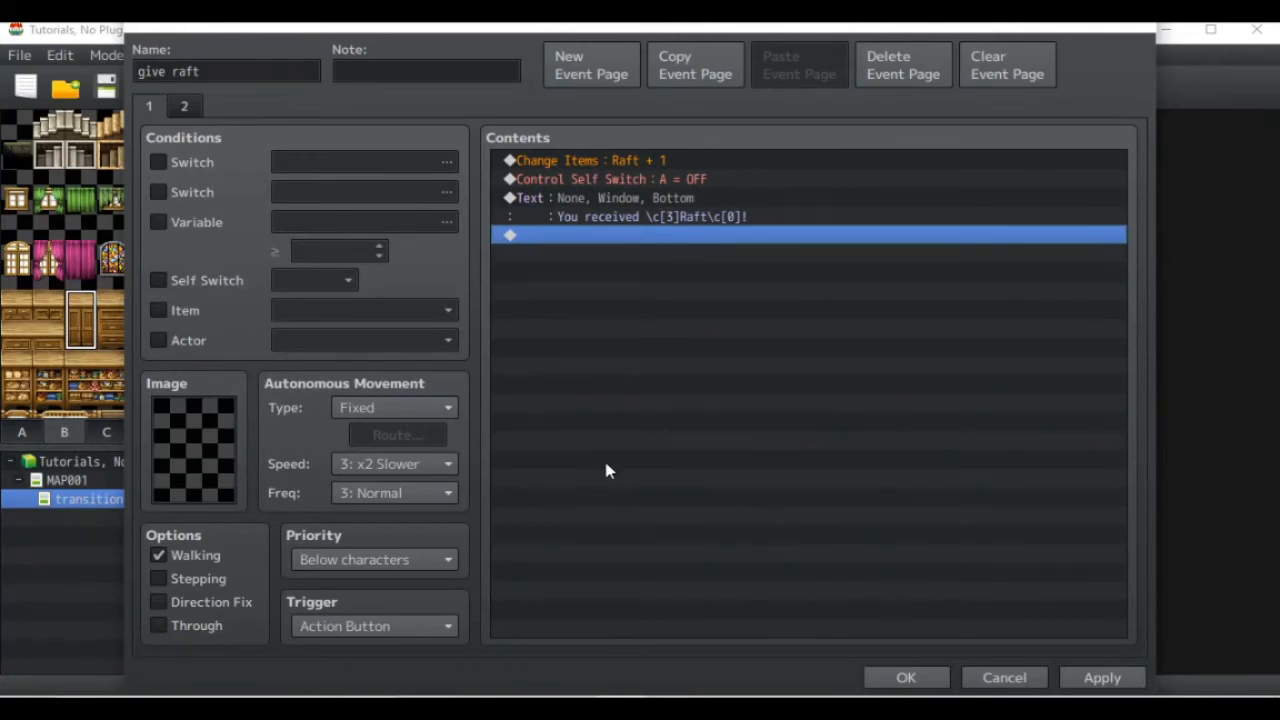
left_click(906, 678)
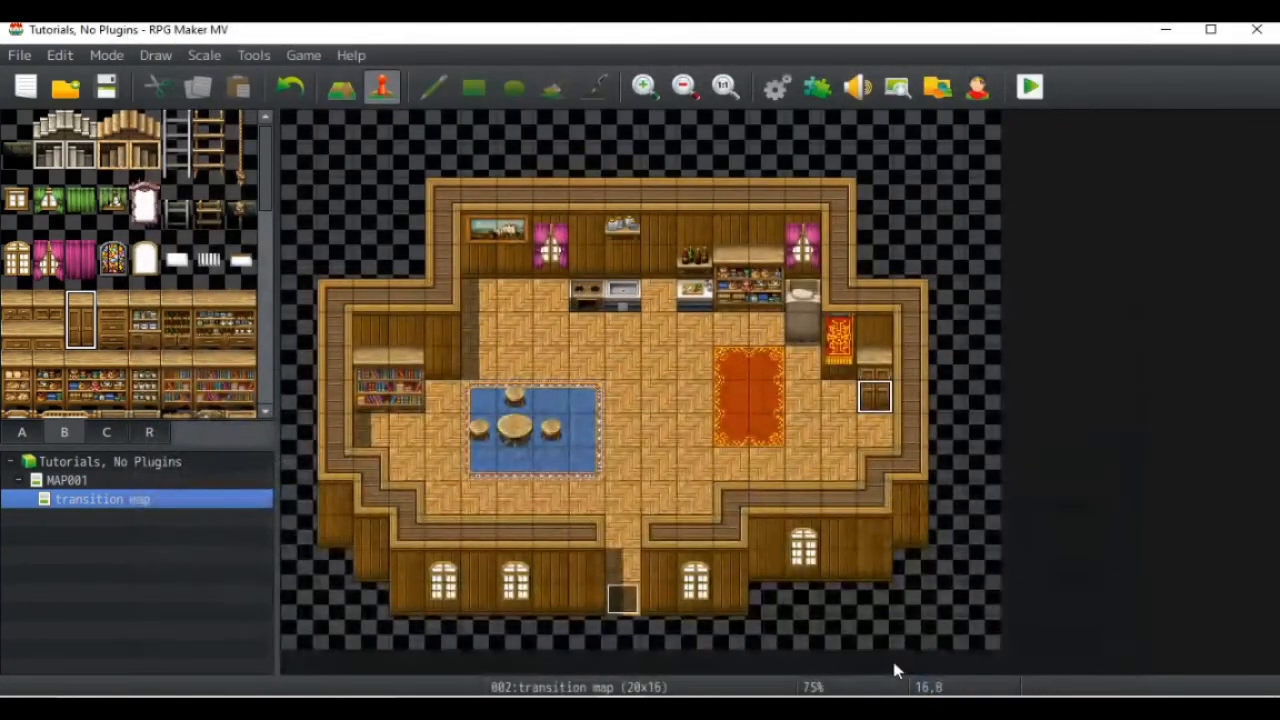
left_click(1031, 88)
left_click(556, 400)
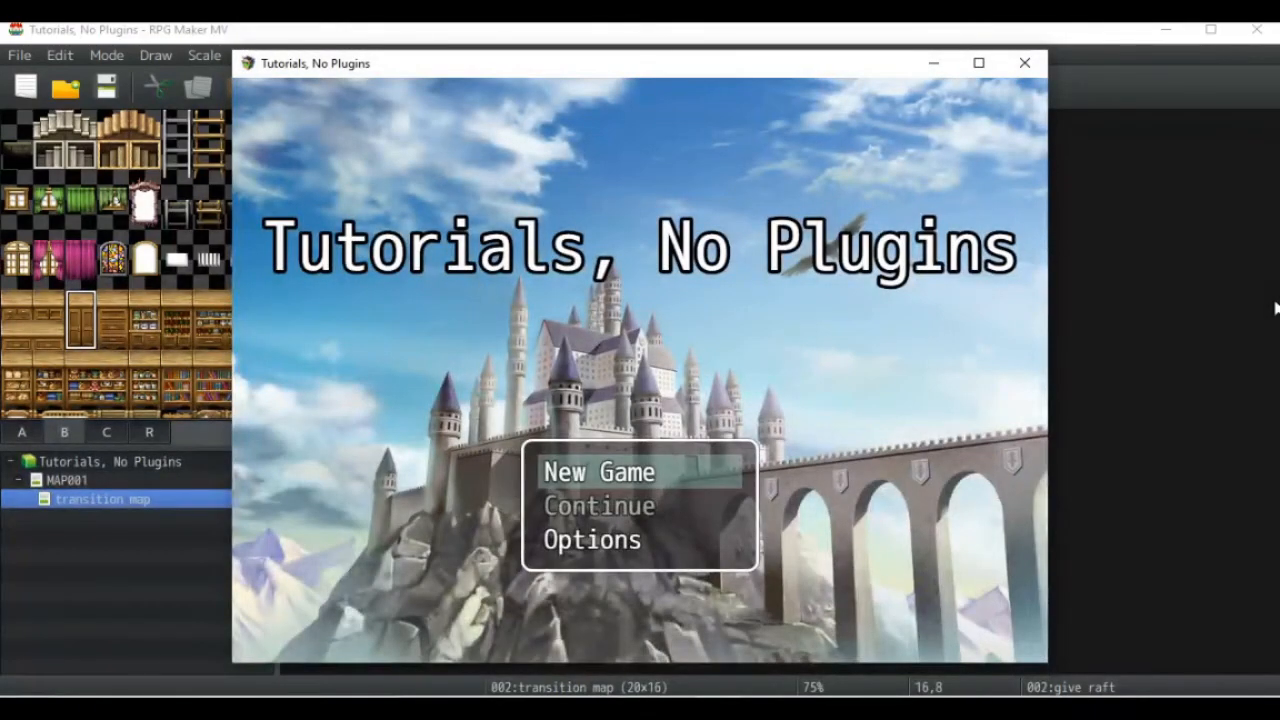
key("Return")
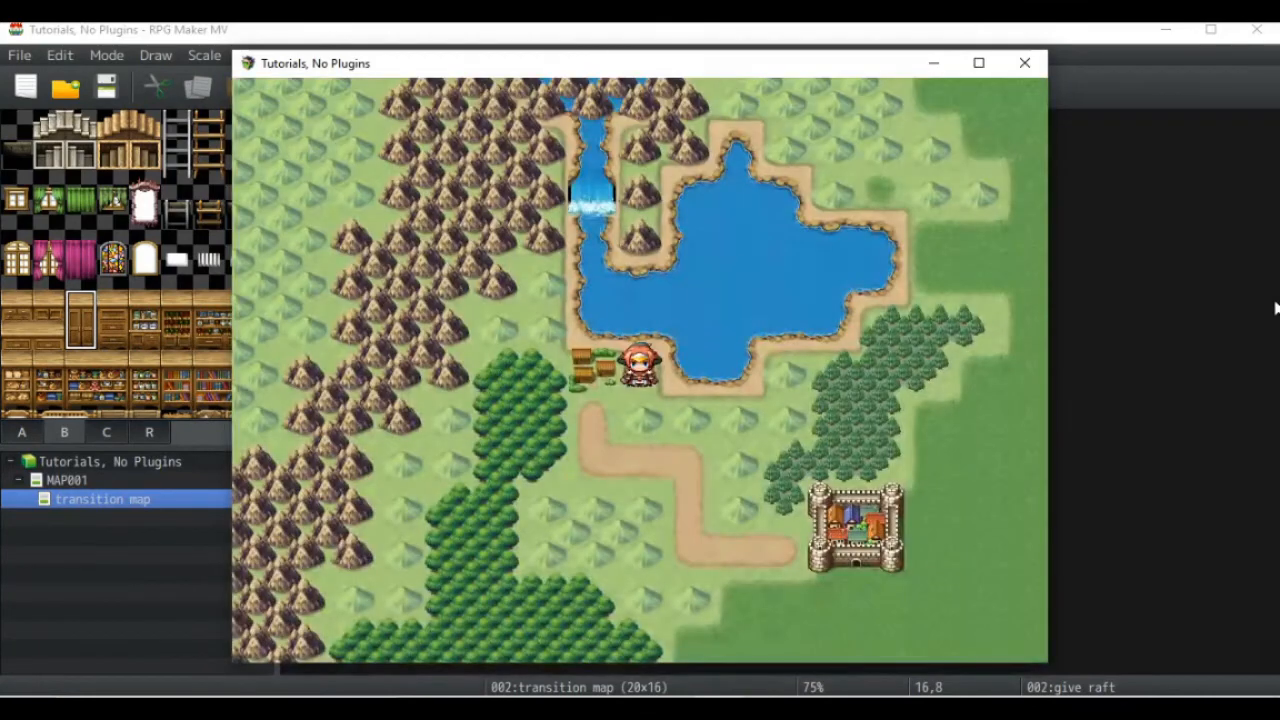
Step: Walk the party southeast from its starting point on the world map and open the Item category of the inventory
key("Down")
key("Down")
key("Down")
key("Right")
key("Right")
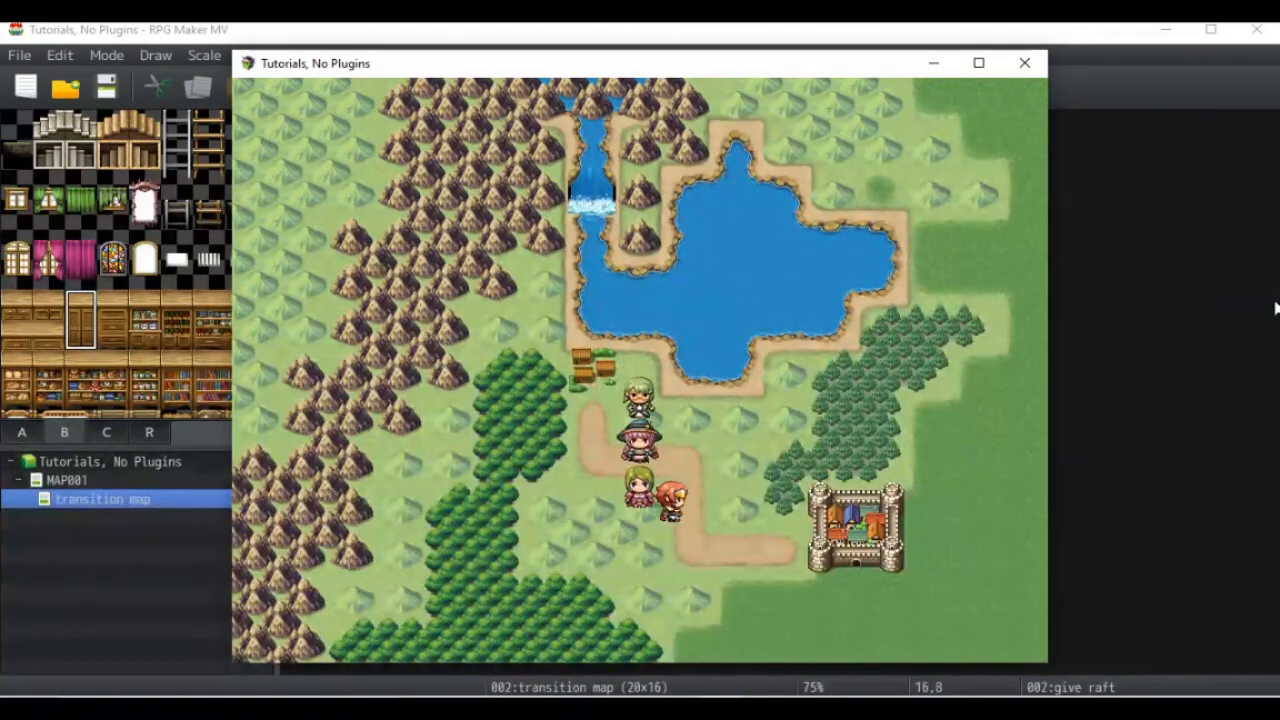
key("Escape")
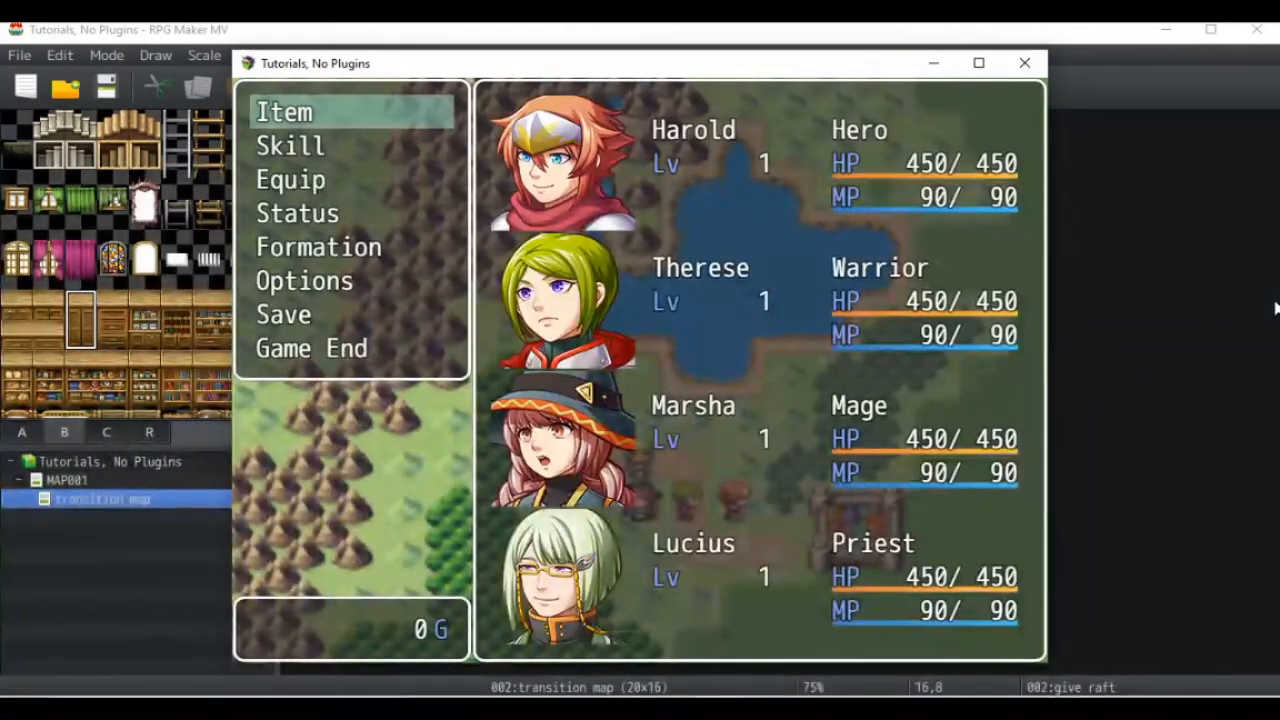
key("Return")
key("Return")
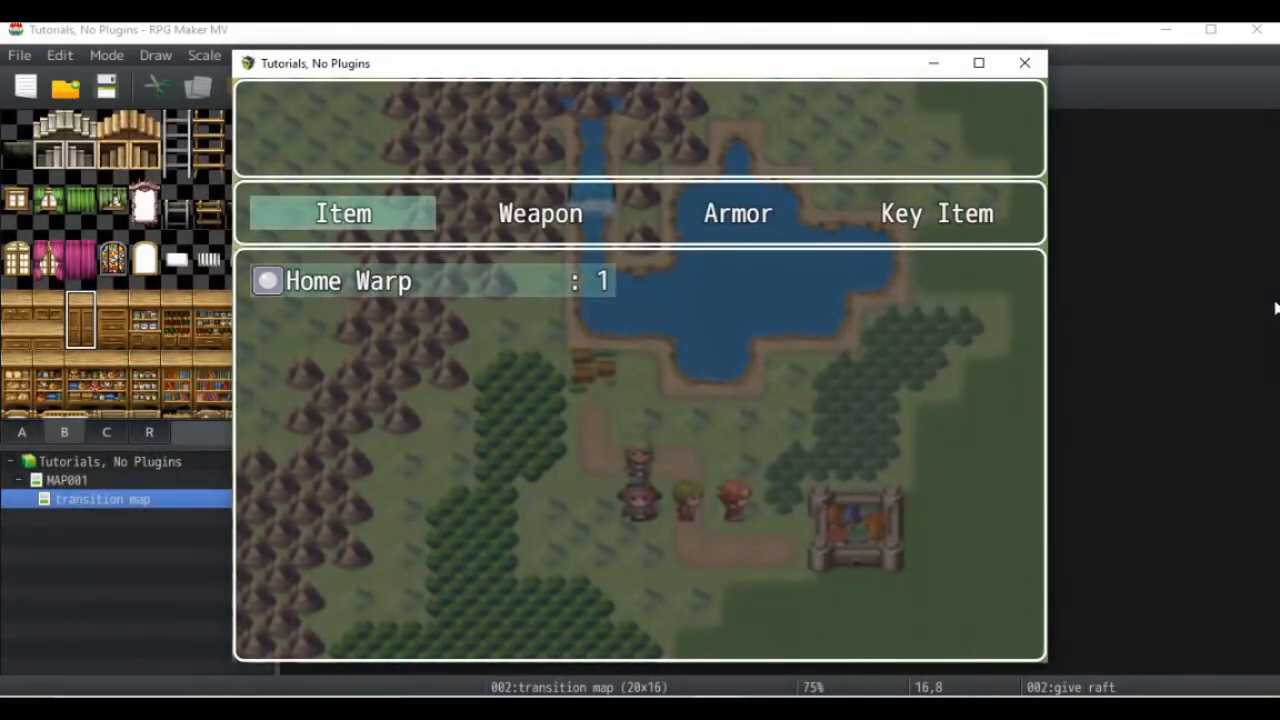
Step: Lower the system volume to 36
key("XF86AudioLowerVolume")
key("XF86AudioLowerVolume")
key("XF86AudioLowerVolume")
key("XF86AudioLowerVolume")
key("XF86AudioLowerVolume")
key("XF86AudioLowerVolume")
key("XF86AudioLowerVolume")
key("XF86AudioLowerVolume")
key("XF86AudioLowerVolume")
key("XF86AudioLowerVolume")
key("XF86AudioLowerVolume")
key("XF86AudioLowerVolume")
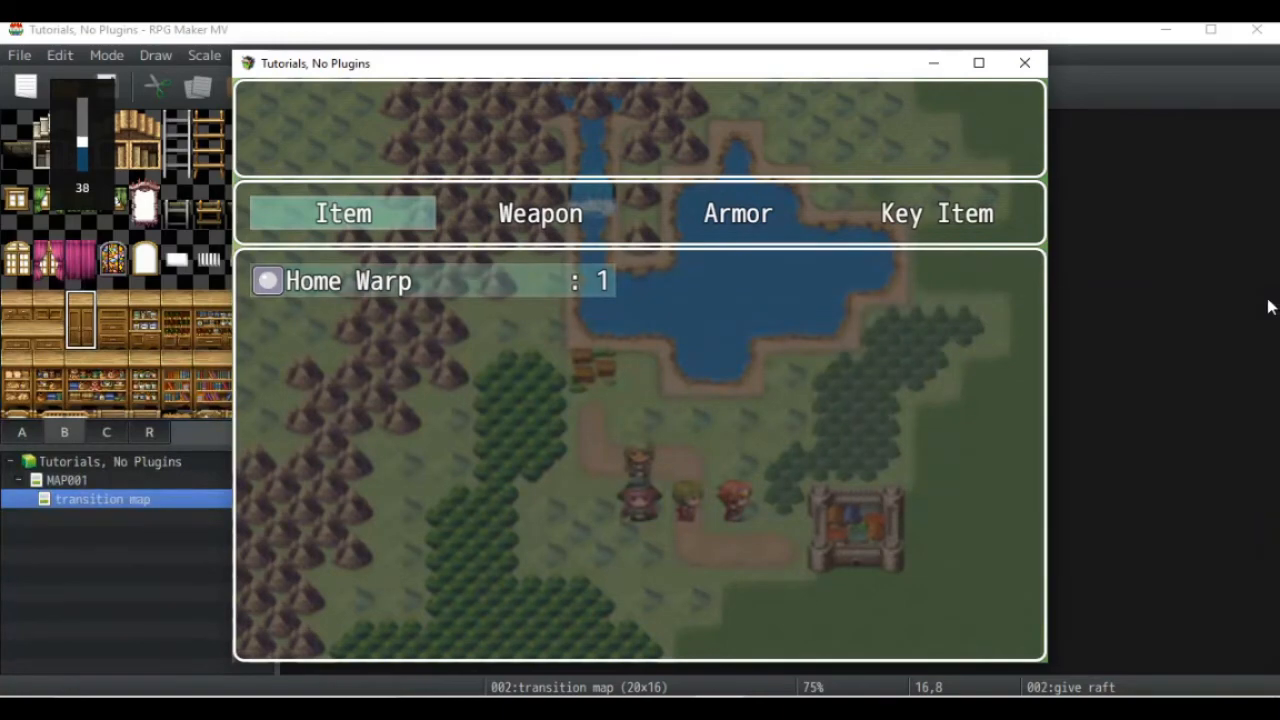
key("XF86AudioLowerVolume")
key("XF86AudioLowerVolume")
key("XF86AudioLowerVolume")
Step: Use the Home Warp item and walk the party through the house to the cabinet to test its event
key("Return")
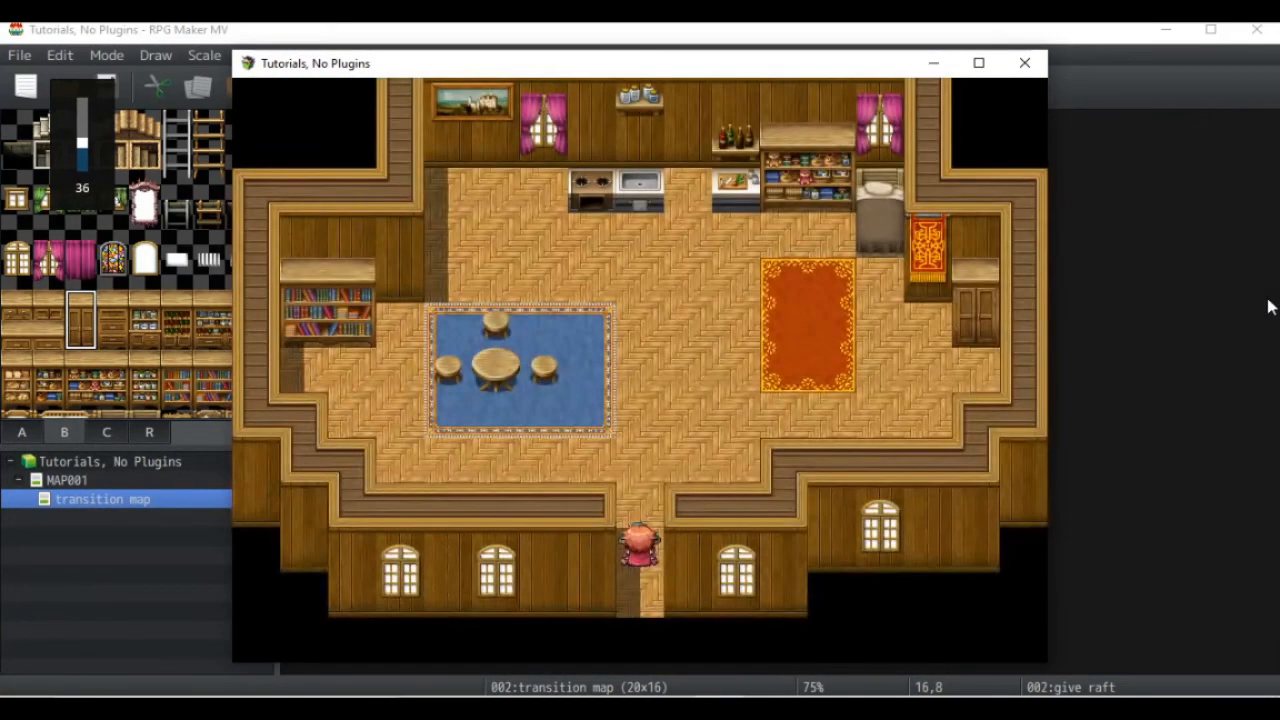
key("Up")
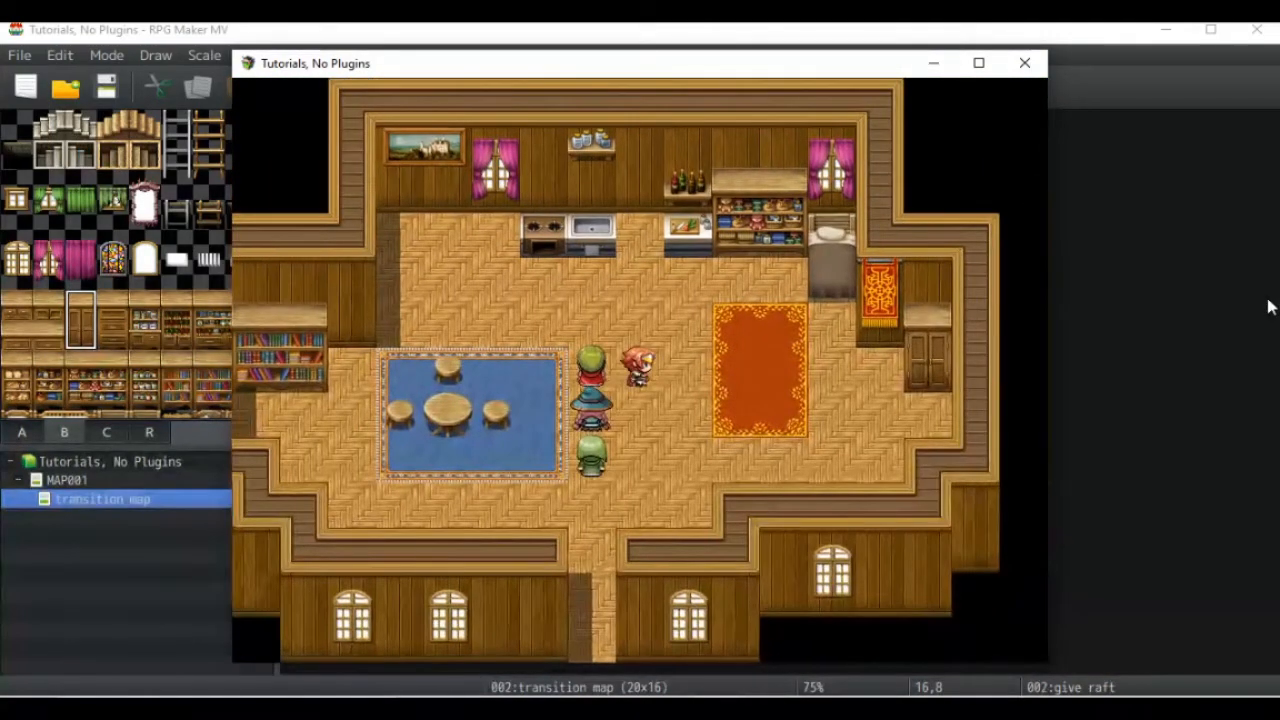
key("Right")
key("Right")
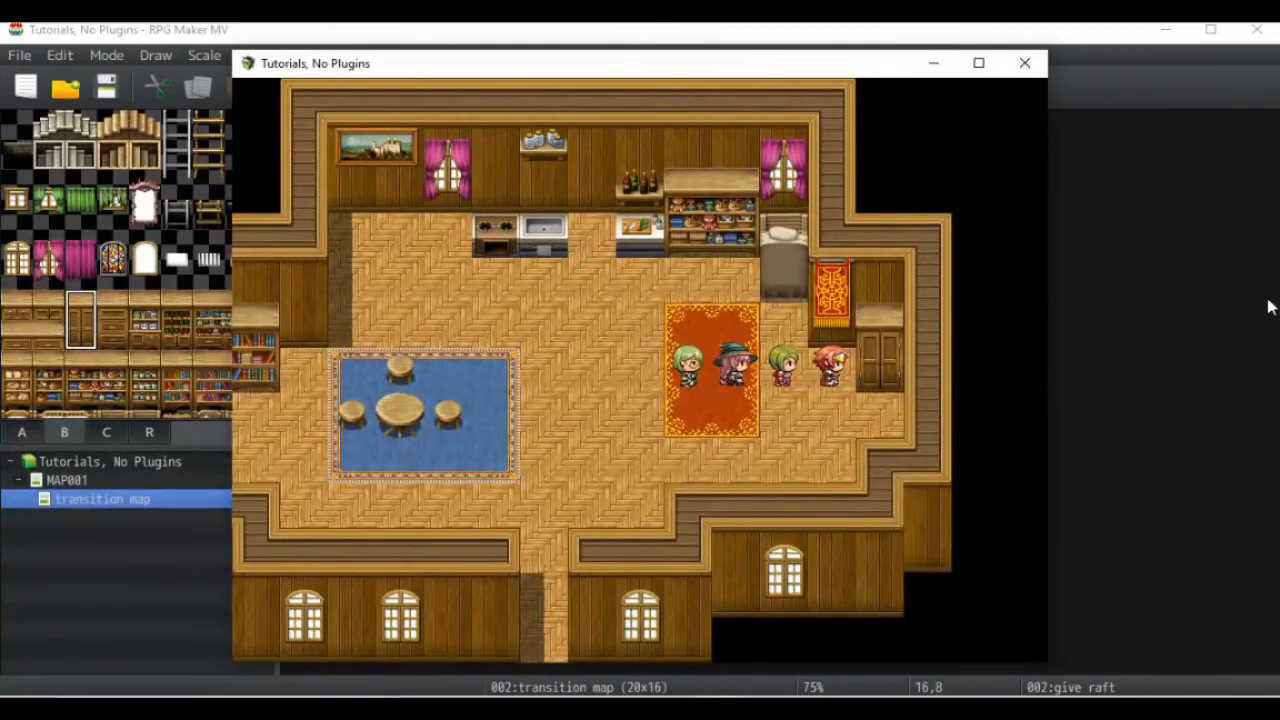
key("Down")
key("Right")
key("Escape")
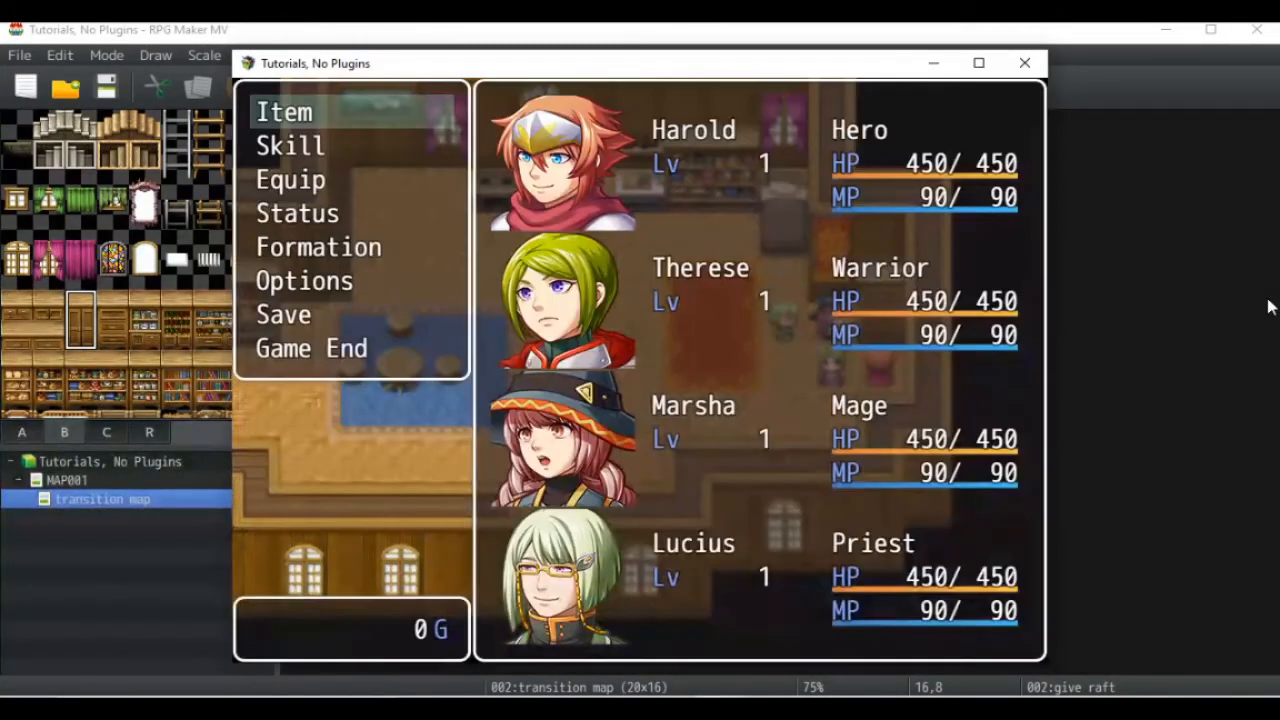
key("Escape")
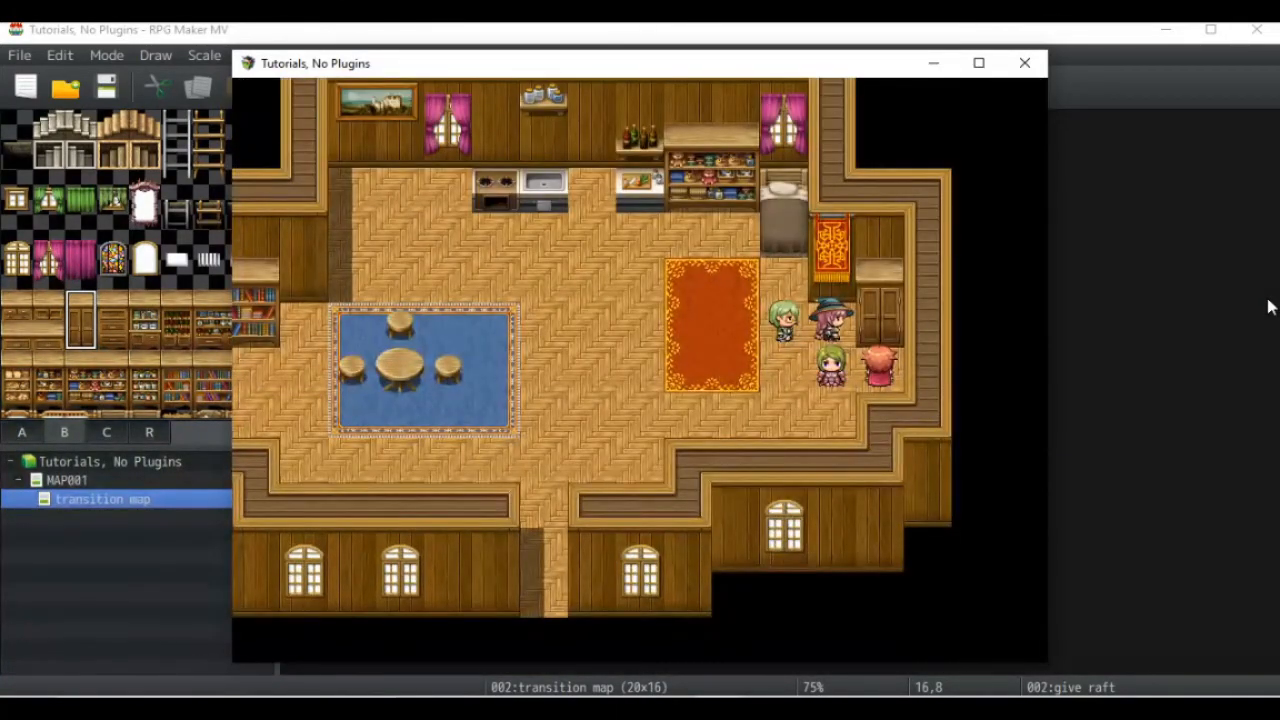
Step: Switch back to the map editor and set the give raft event's page 1 priority to Same as characters
key("alt+F4")
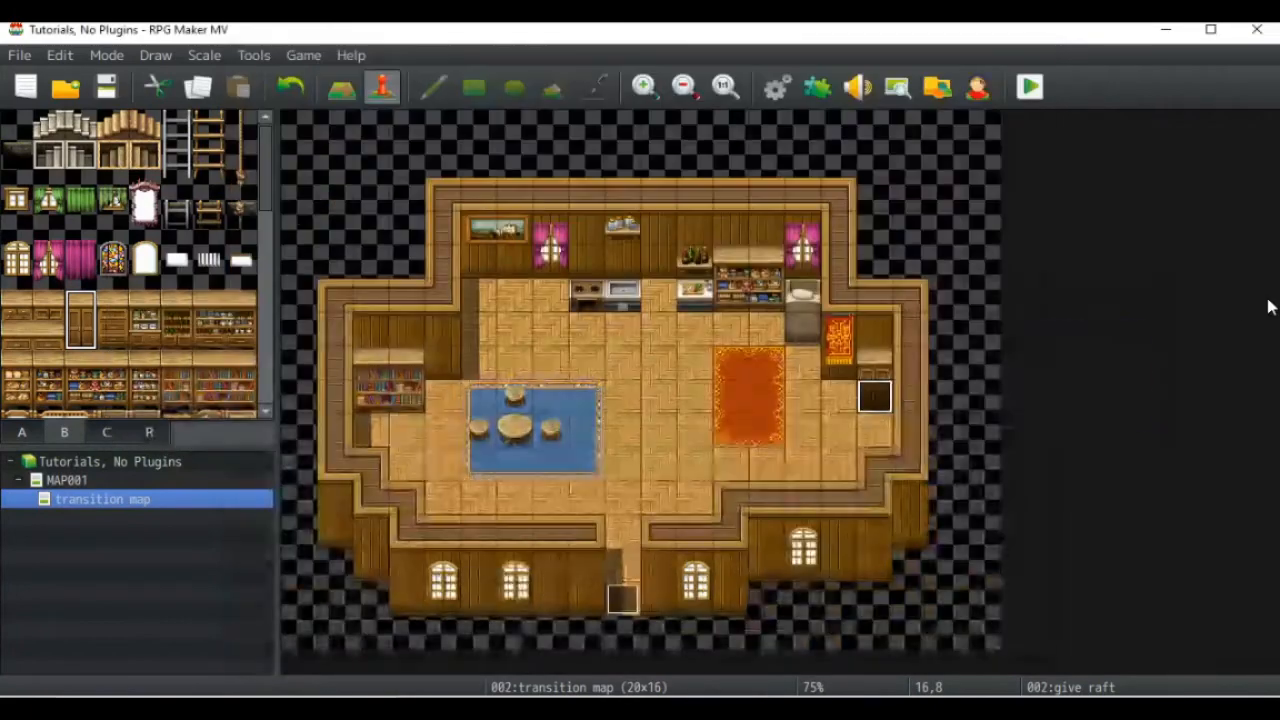
double_click(872, 399)
left_click(355, 568)
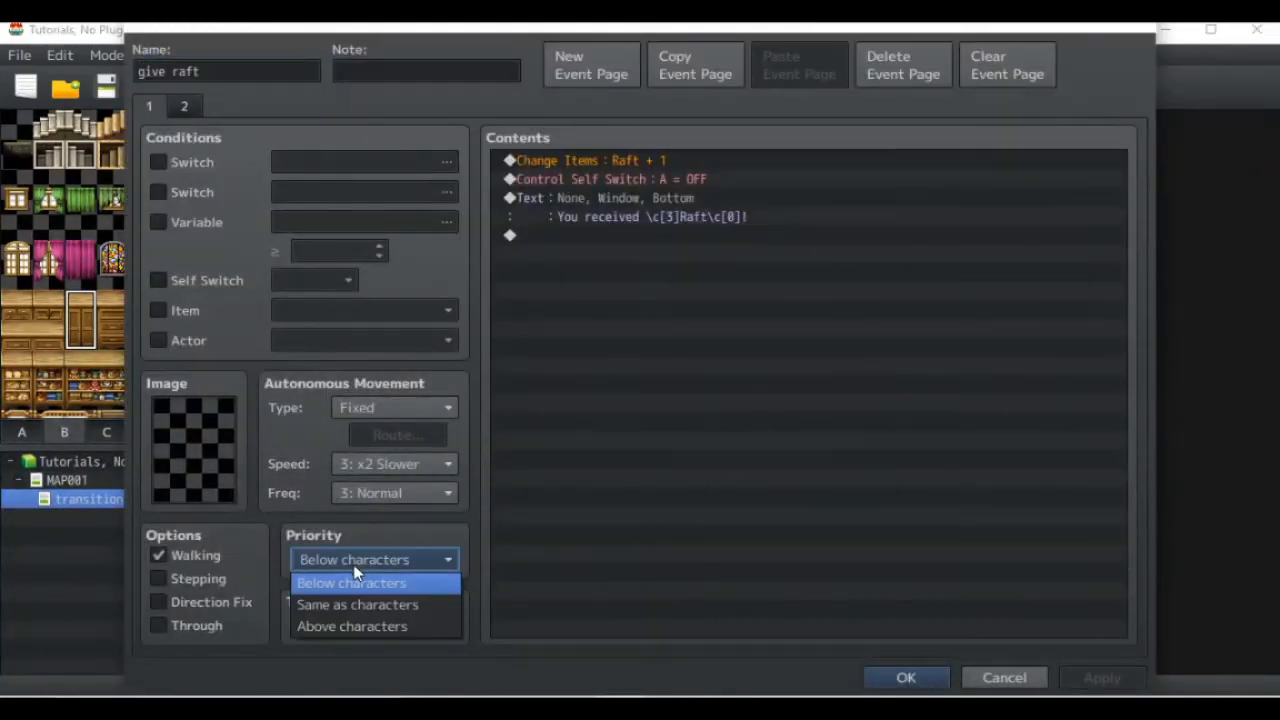
left_click(356, 602)
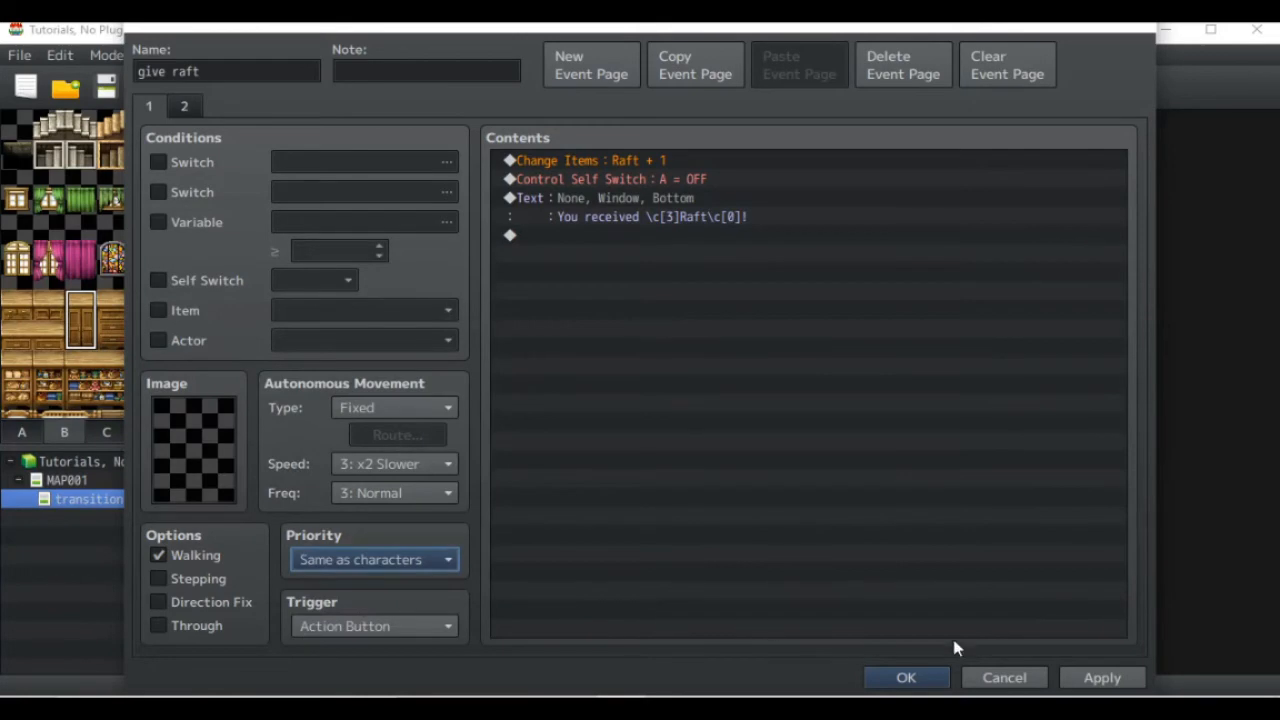
left_click(904, 679)
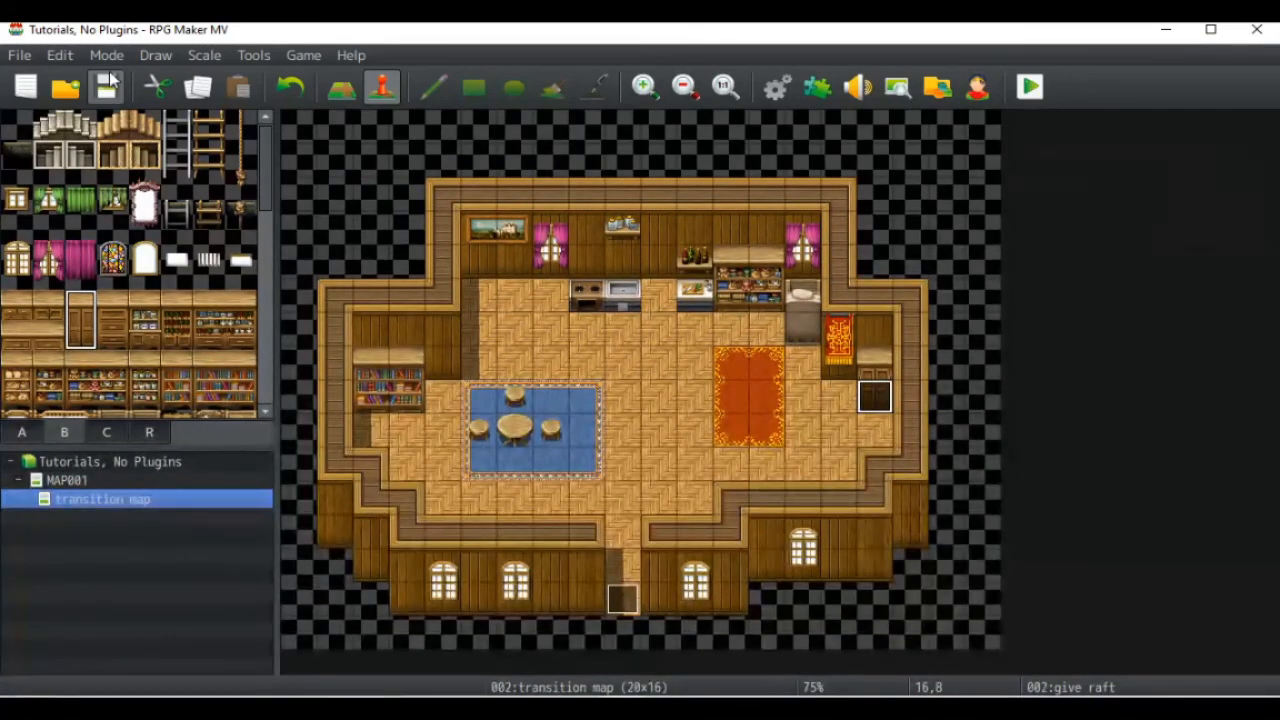
Step: Switch to the running playtest and turn on Always Dash in the game options
key("alt+Tab")
key("Left")
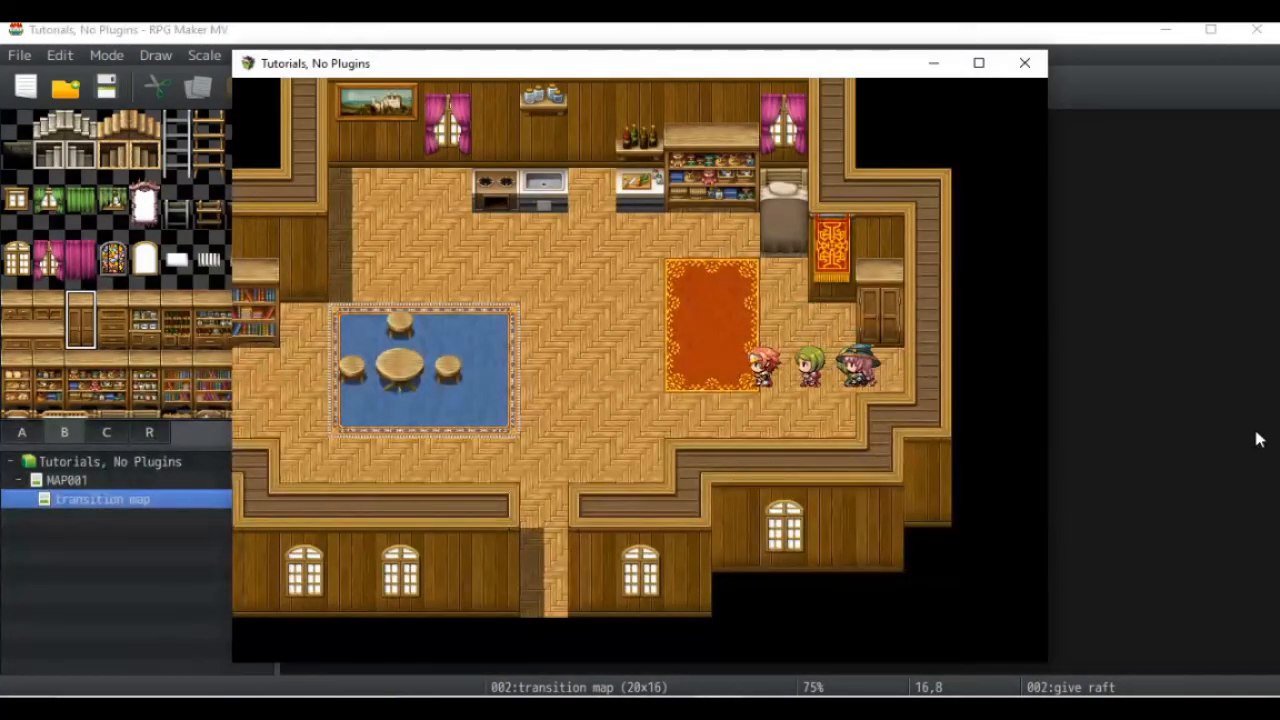
key("Escape")
key("Up")
key("Up")
key("Up")
key("Return")
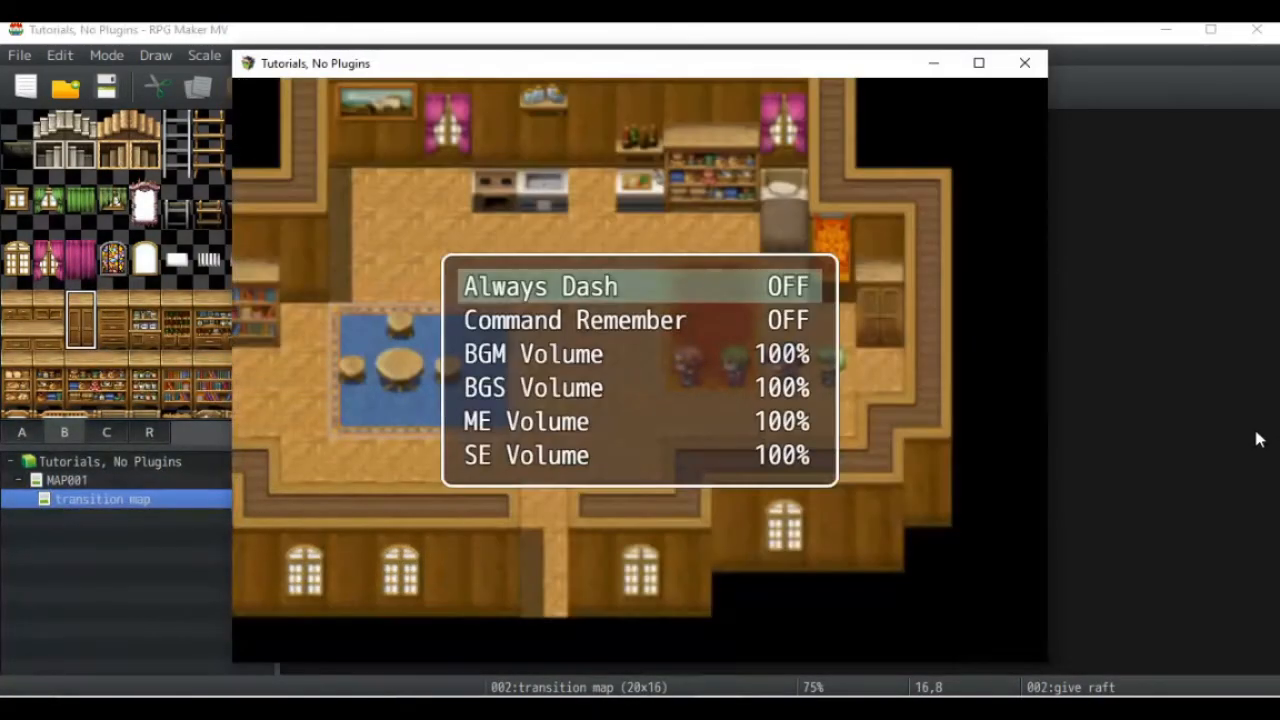
key("Return")
key("Escape")
key("Escape")
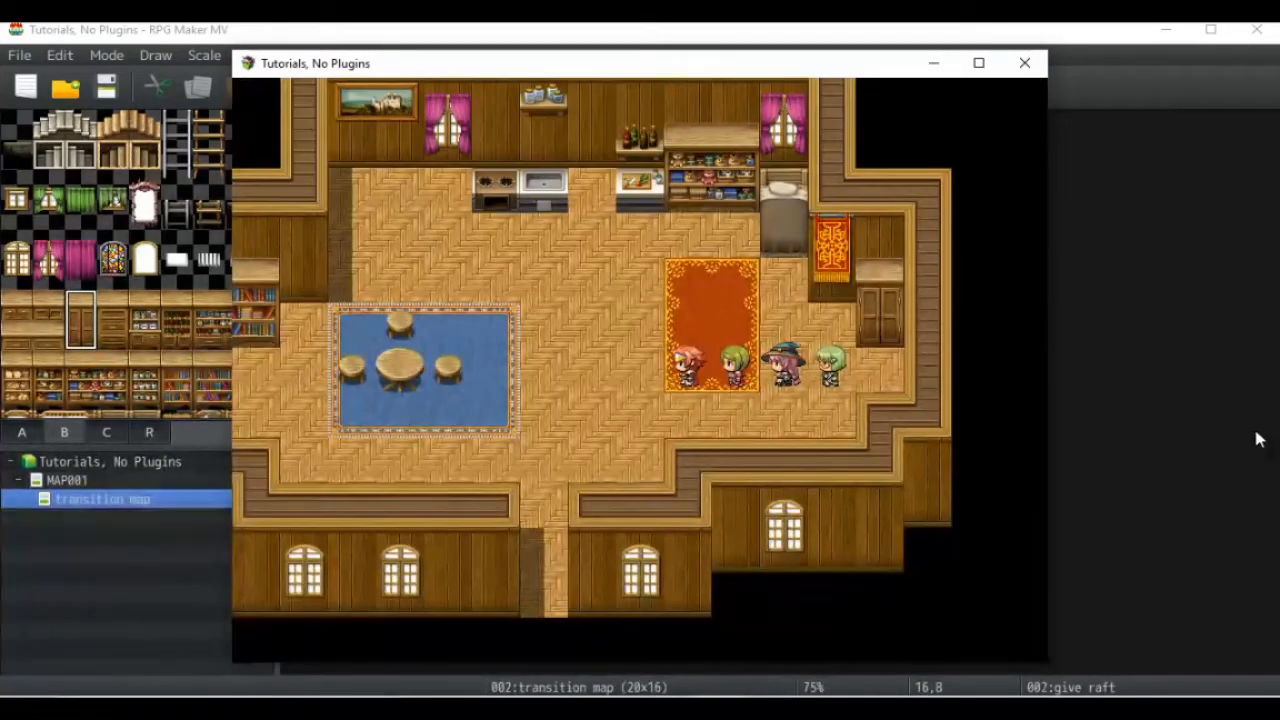
Step: Walk the party out of the house onto the world map and use the Home Warp item to return
key("Left")
key("Down")
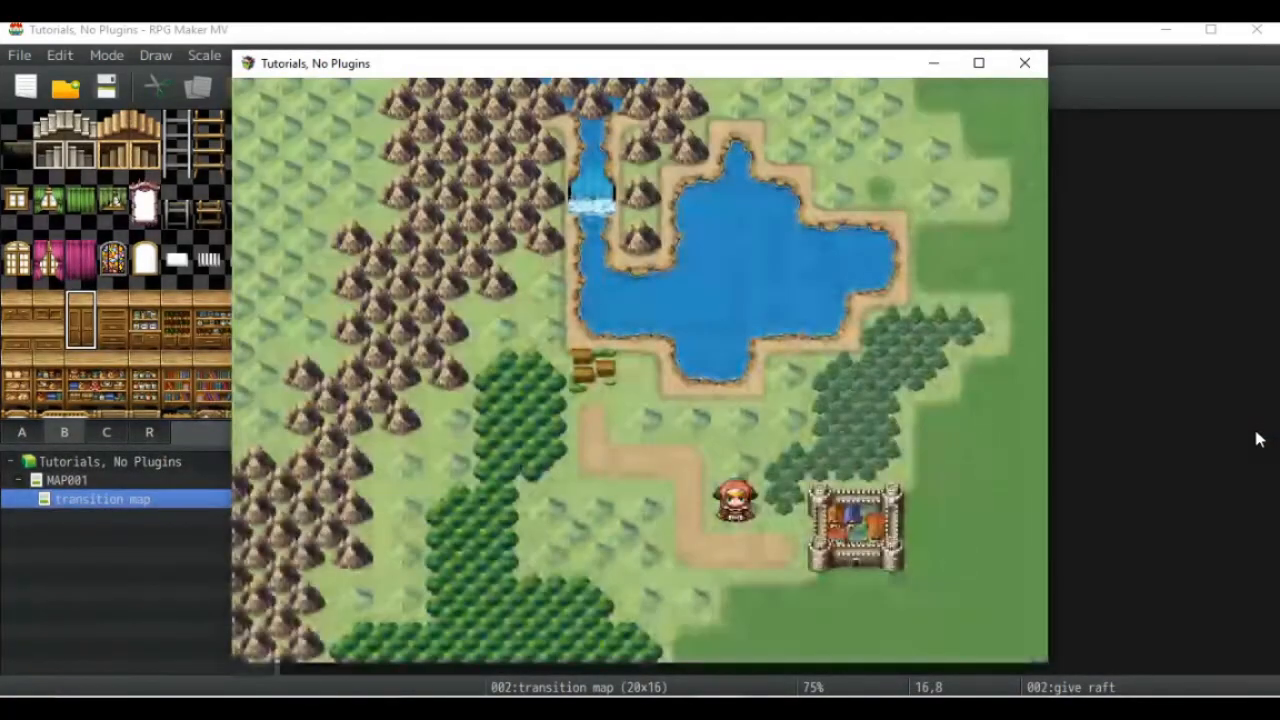
key("Escape")
key("Return")
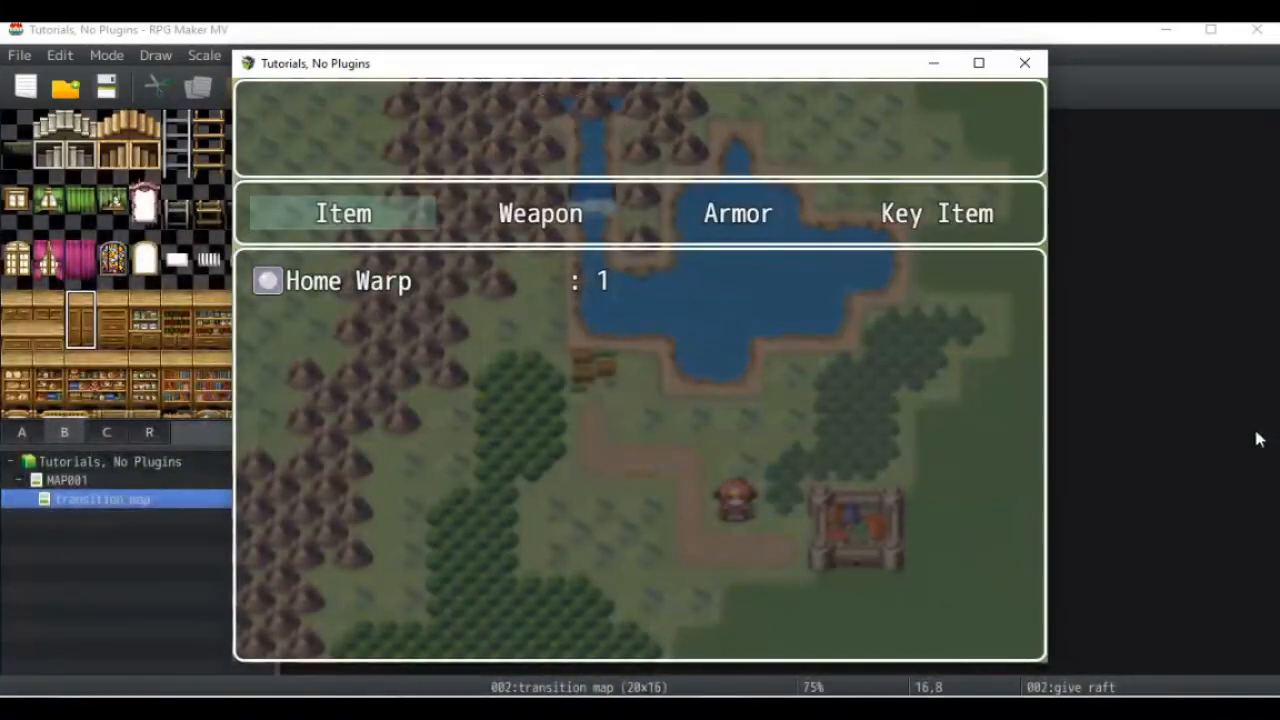
key("Return")
key("Return")
Step: Walk the party to the cabinet, trigger its event to collect the Raft, and dismiss the message
key("Up")
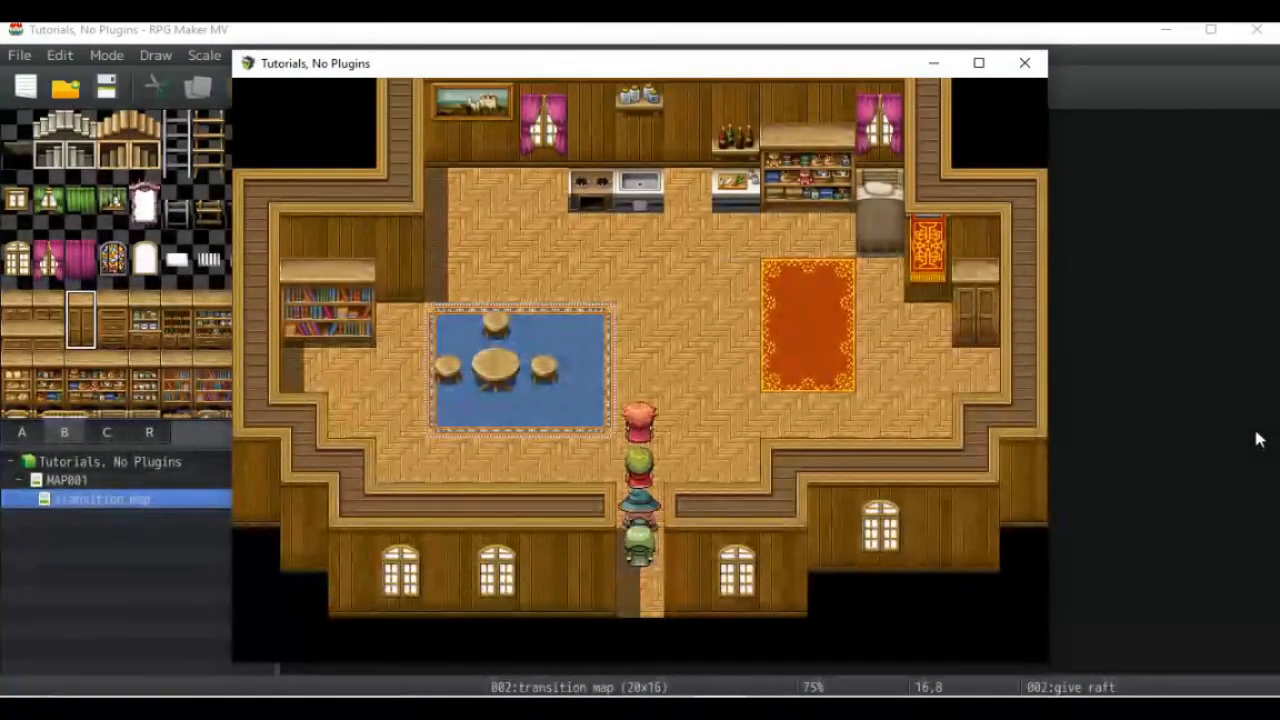
key("Right")
key("Up")
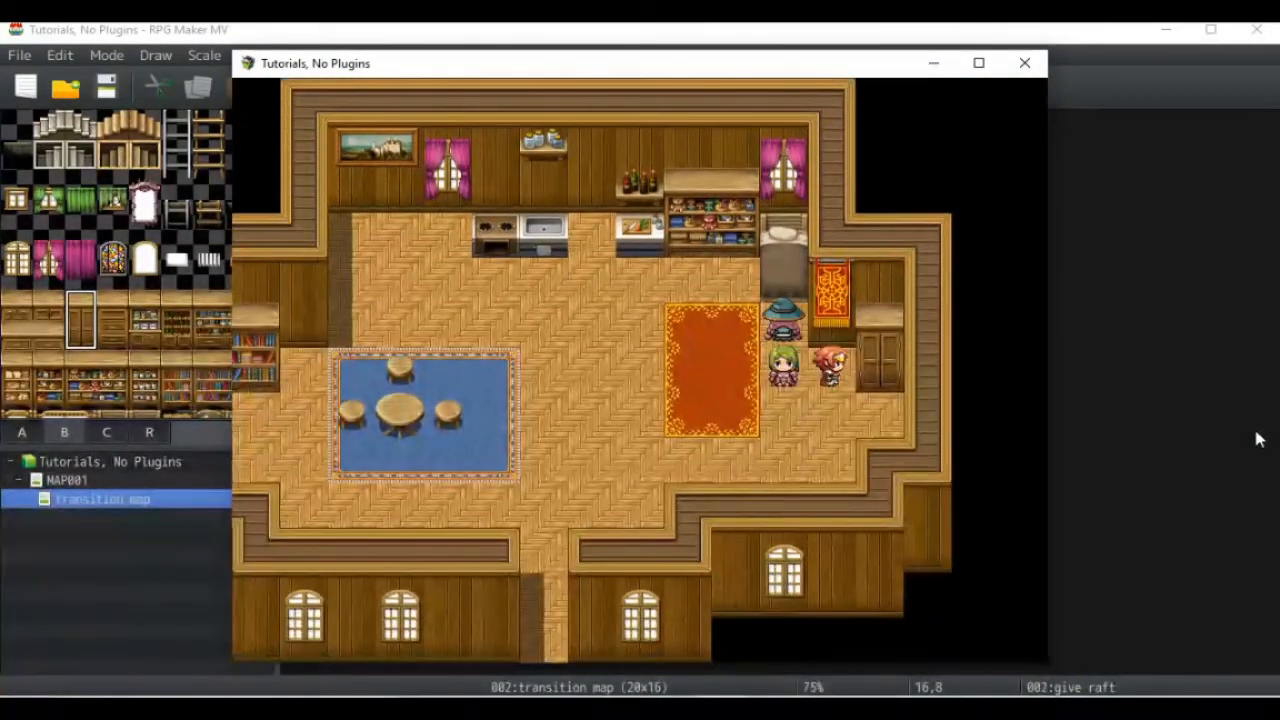
key("Return")
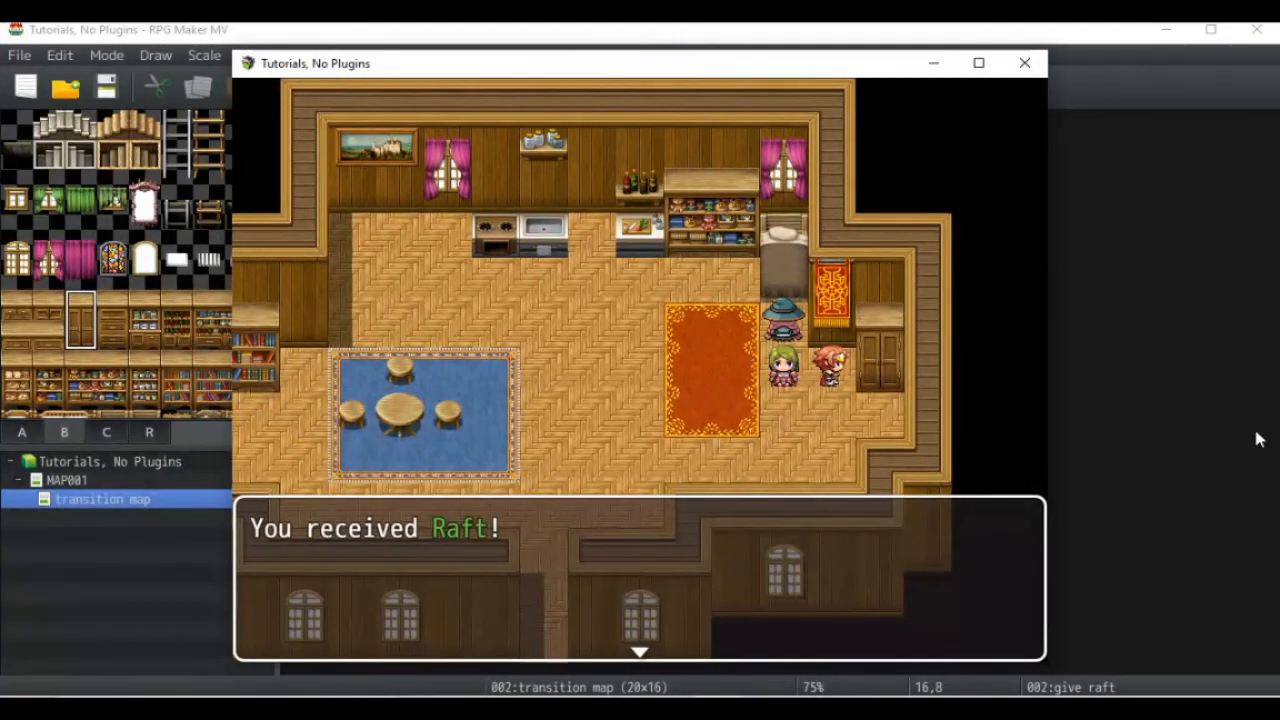
key("Return")
Step: Step away from the cabinet, use the Raft key item inside the house, and dismiss the message
key("Left")
key("Escape")
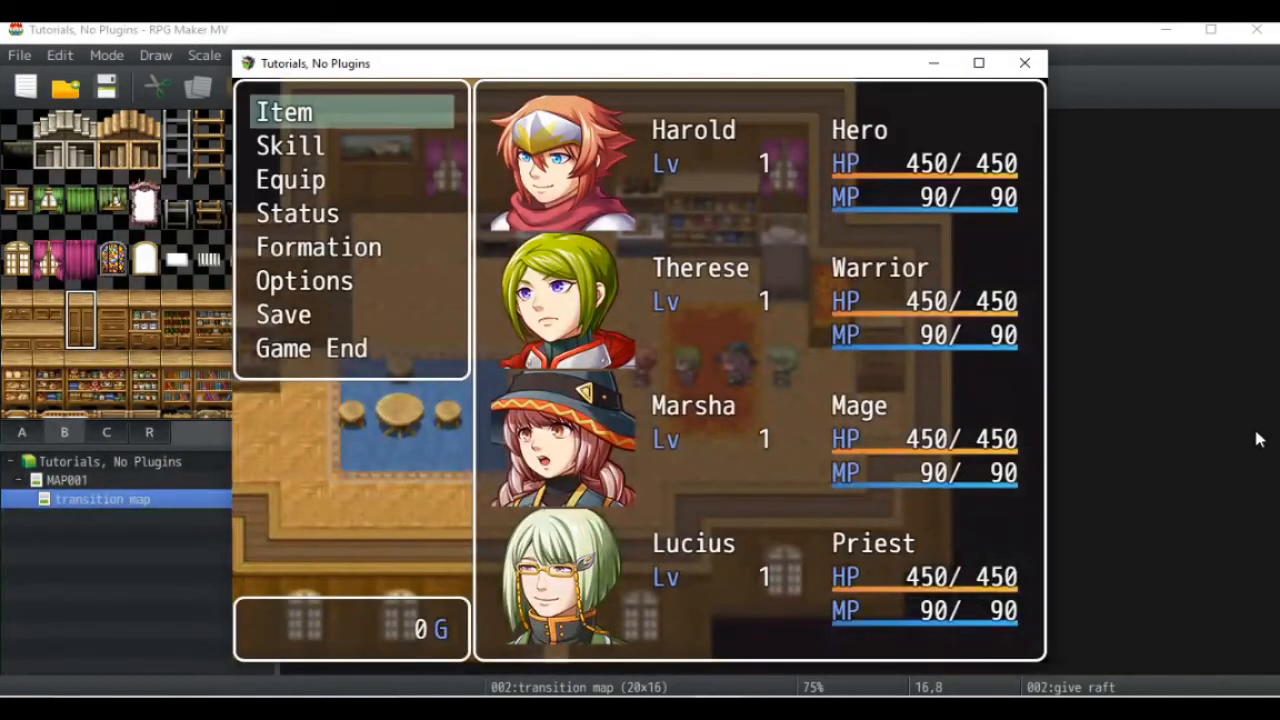
key("Return")
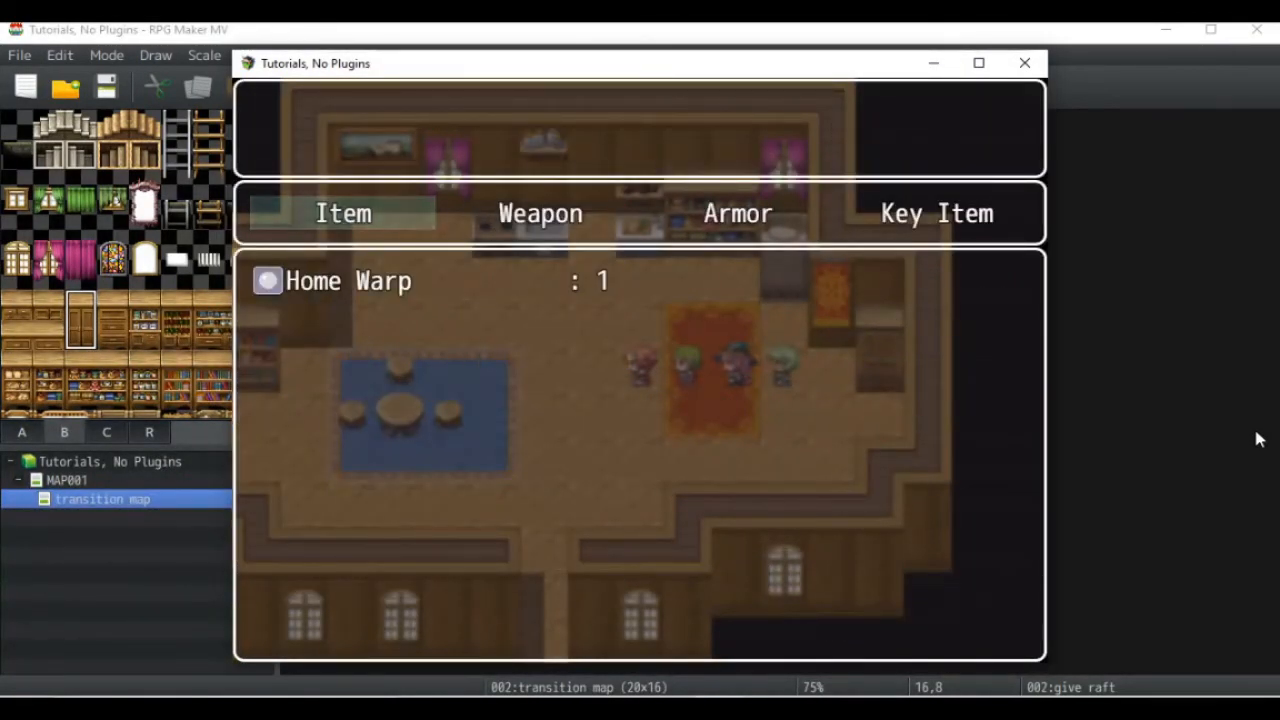
key("Right")
key("Right")
key("Right")
key("Return")
key("Return")
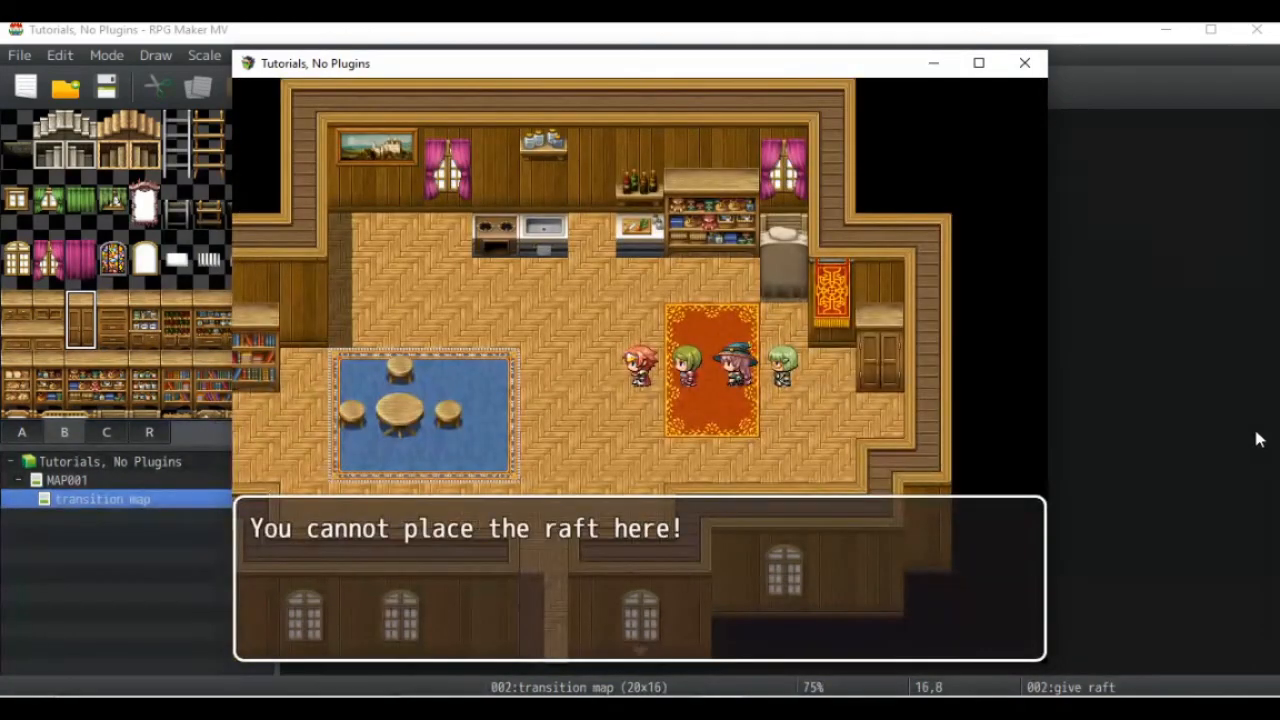
key("Return")
Step: Leave the house in the playtest, switch back to the map editor, and inspect the return event's Transfer Player command
key("Down")
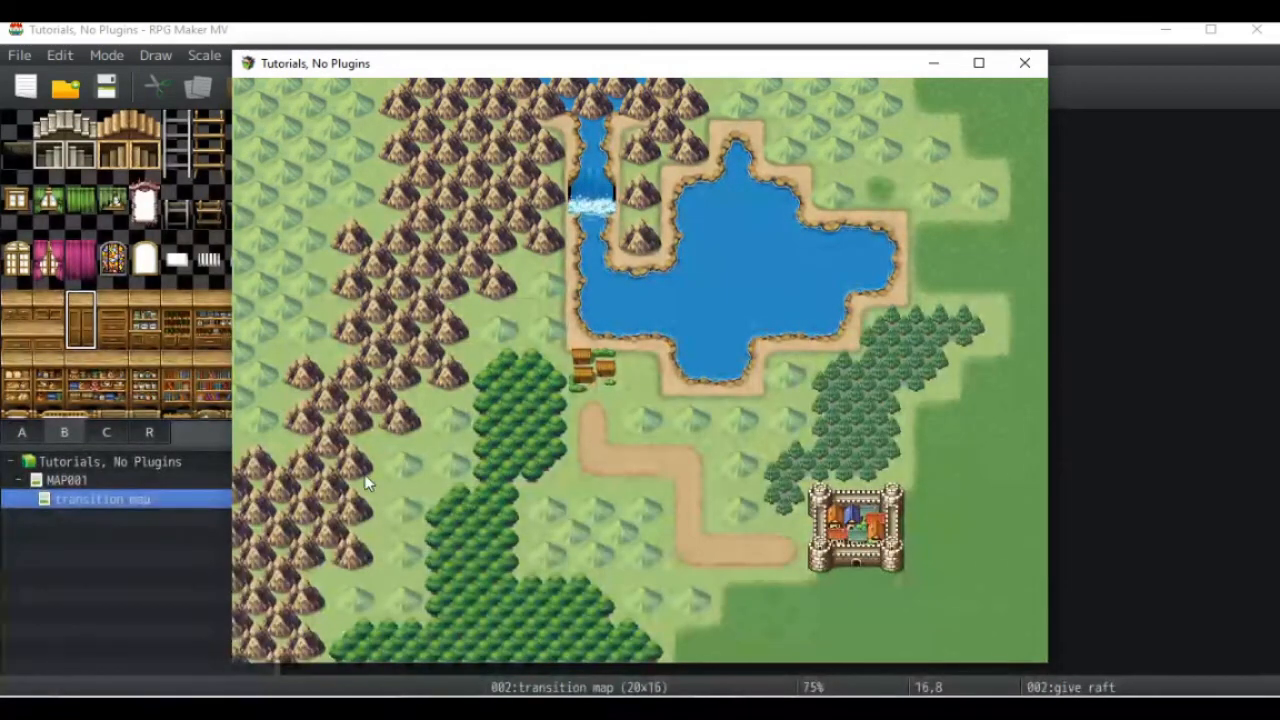
left_click(780, 29)
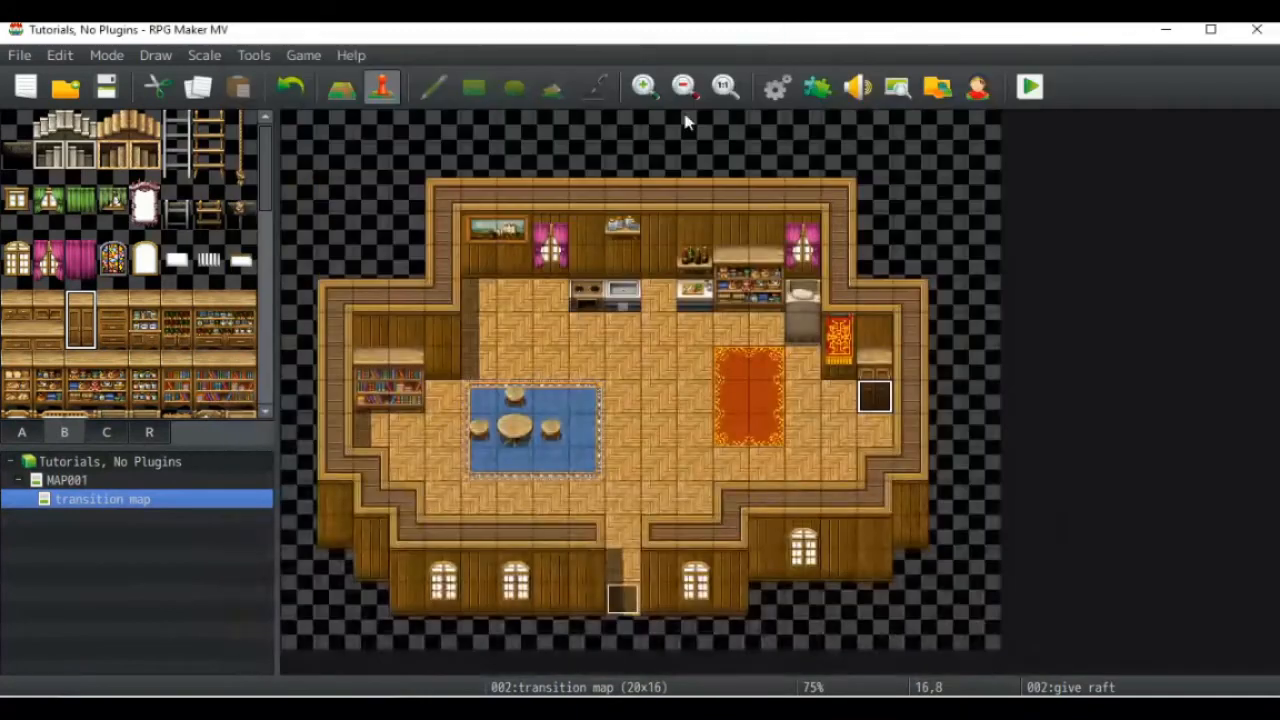
double_click(634, 600)
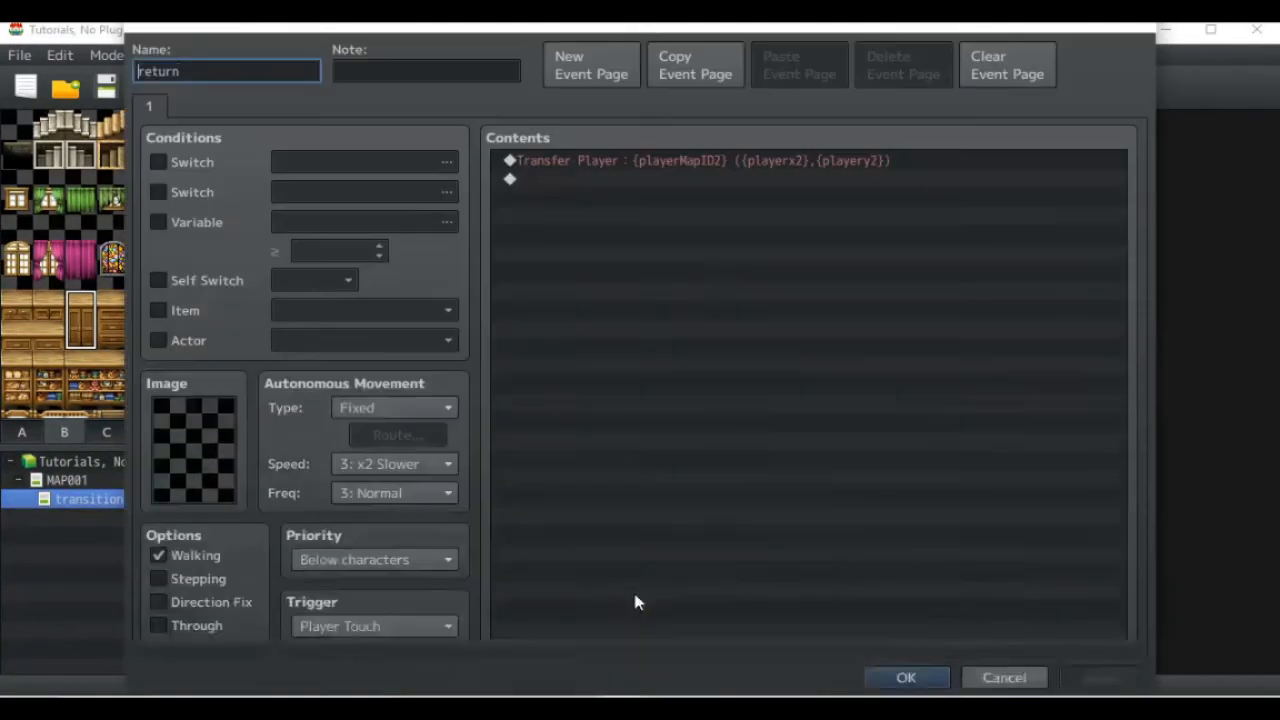
left_click(697, 163)
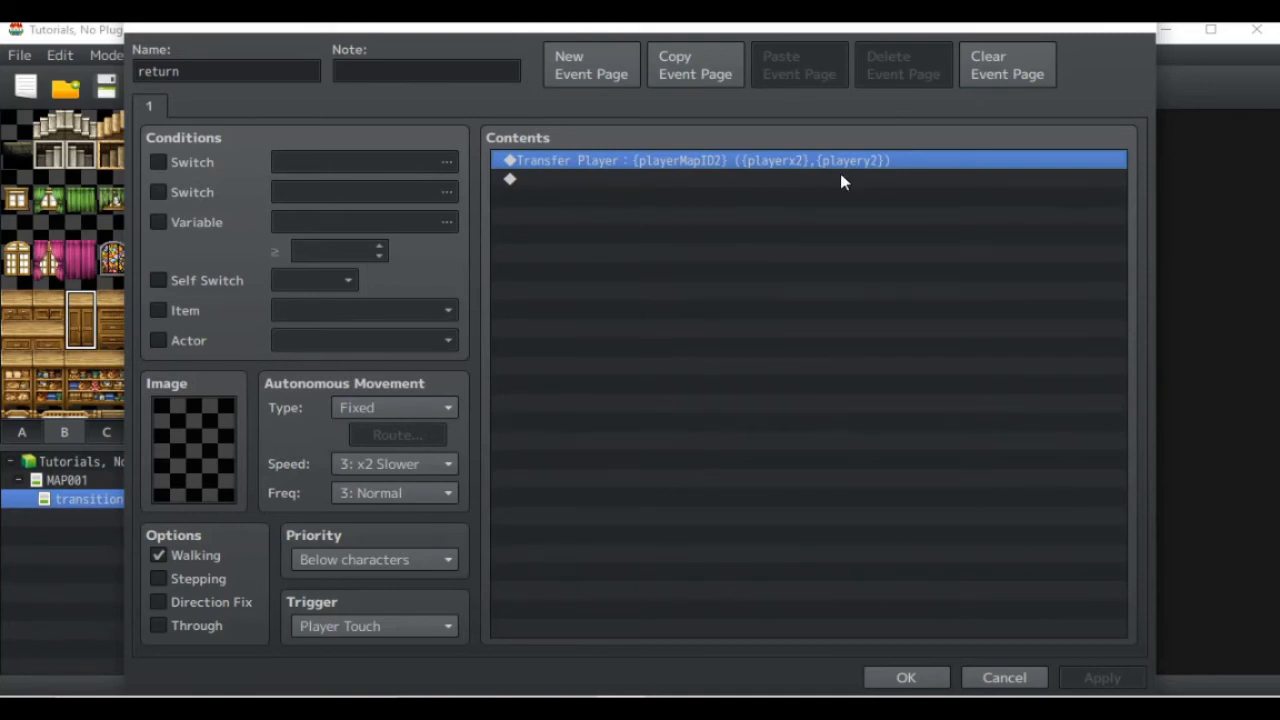
left_click(903, 679)
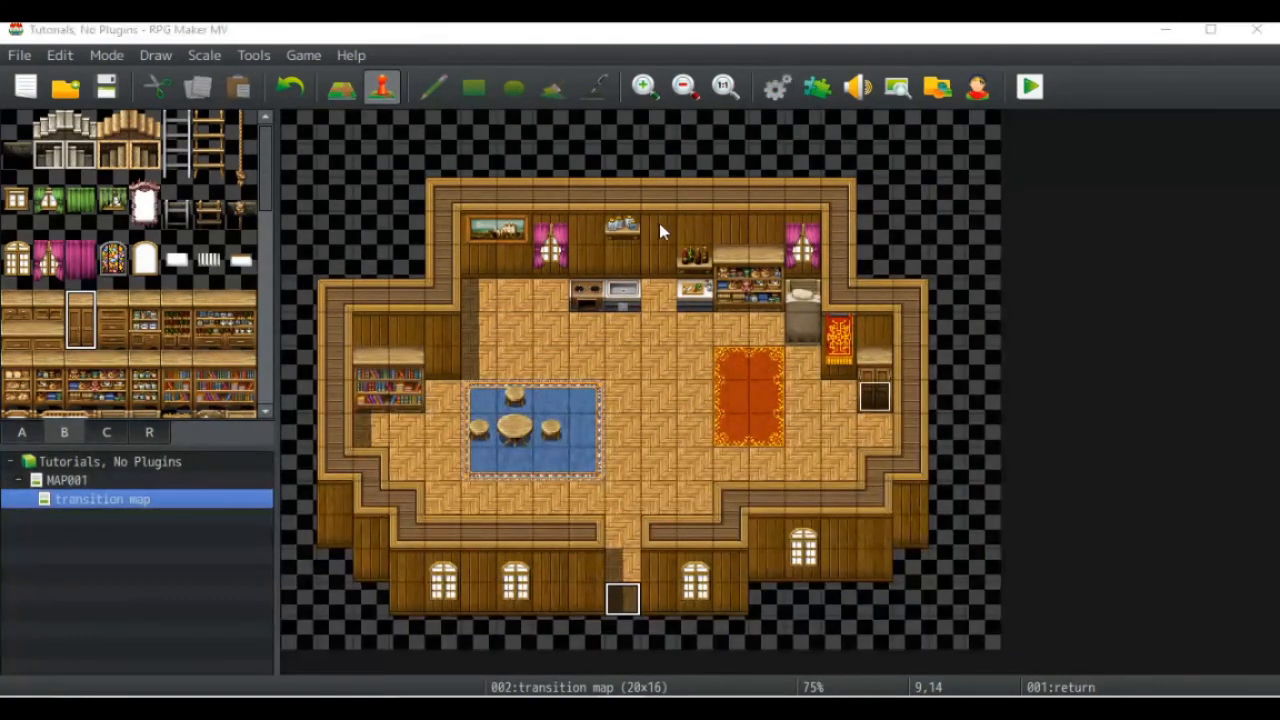
Step: Open the portable raft common event in the database and review its opening playerx2 and playery2 commands
key("F9")
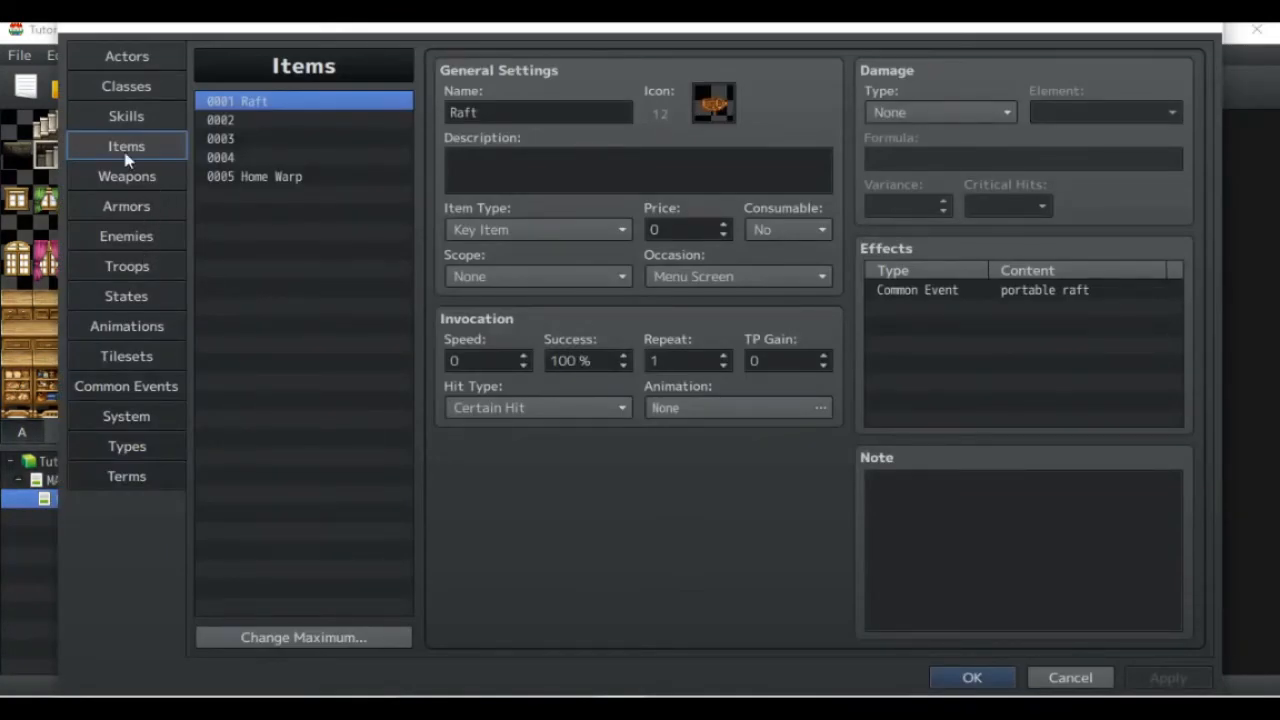
left_click(139, 385)
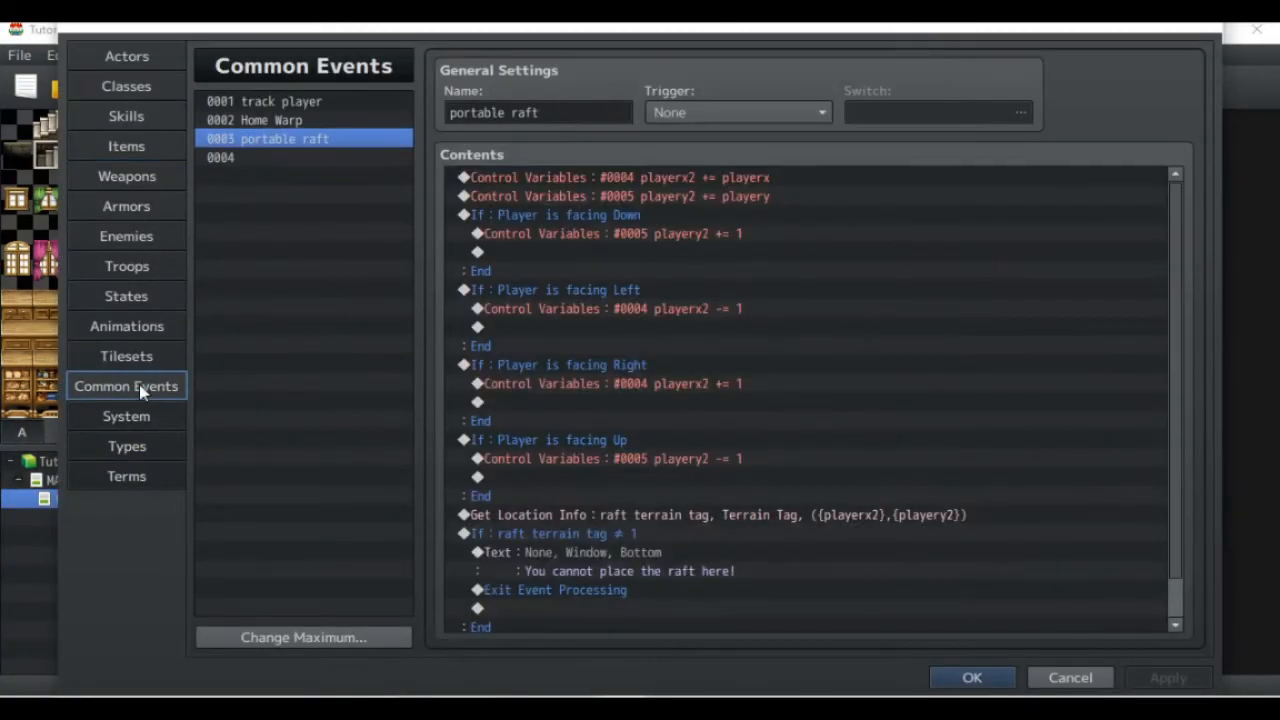
left_click(698, 179)
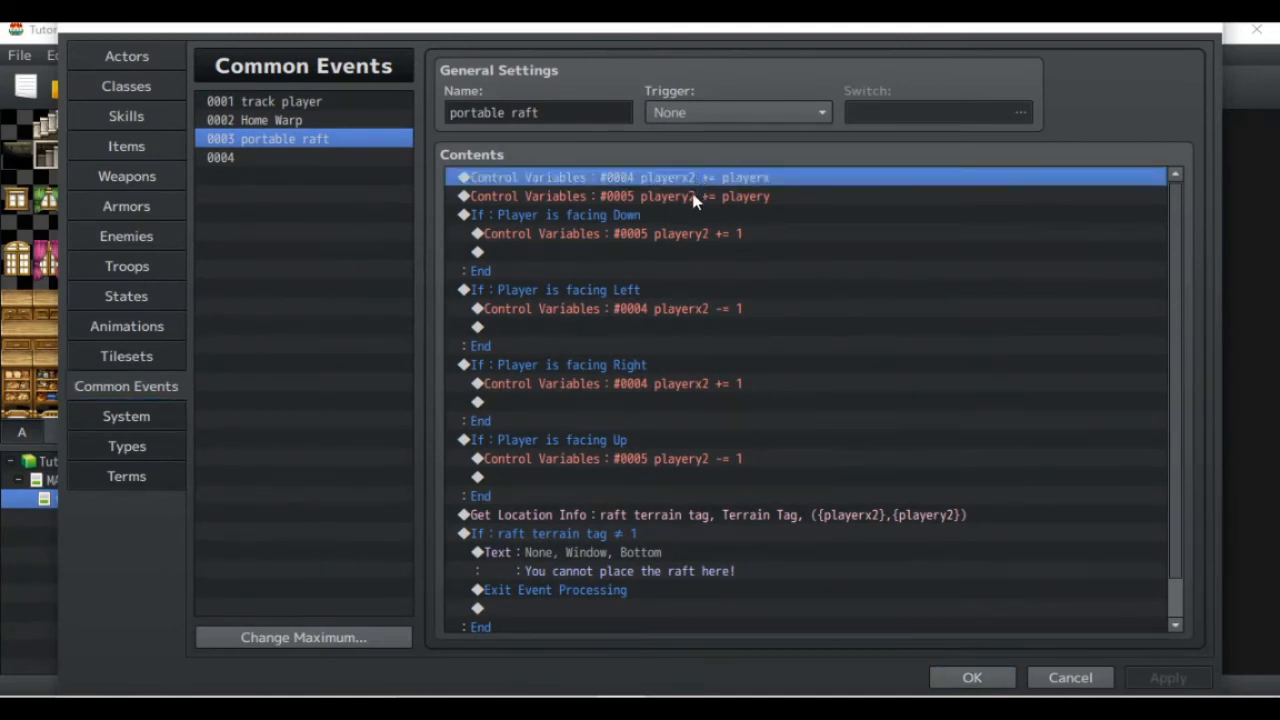
left_click(695, 197)
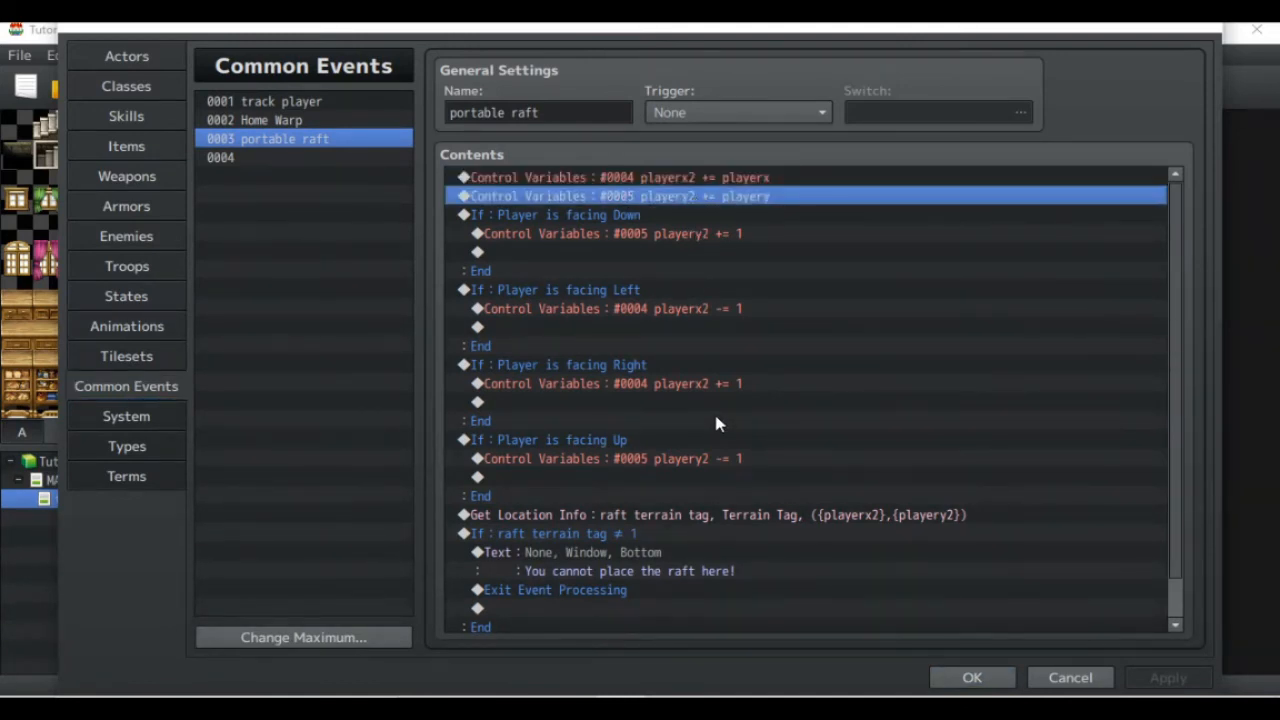
left_click(679, 180)
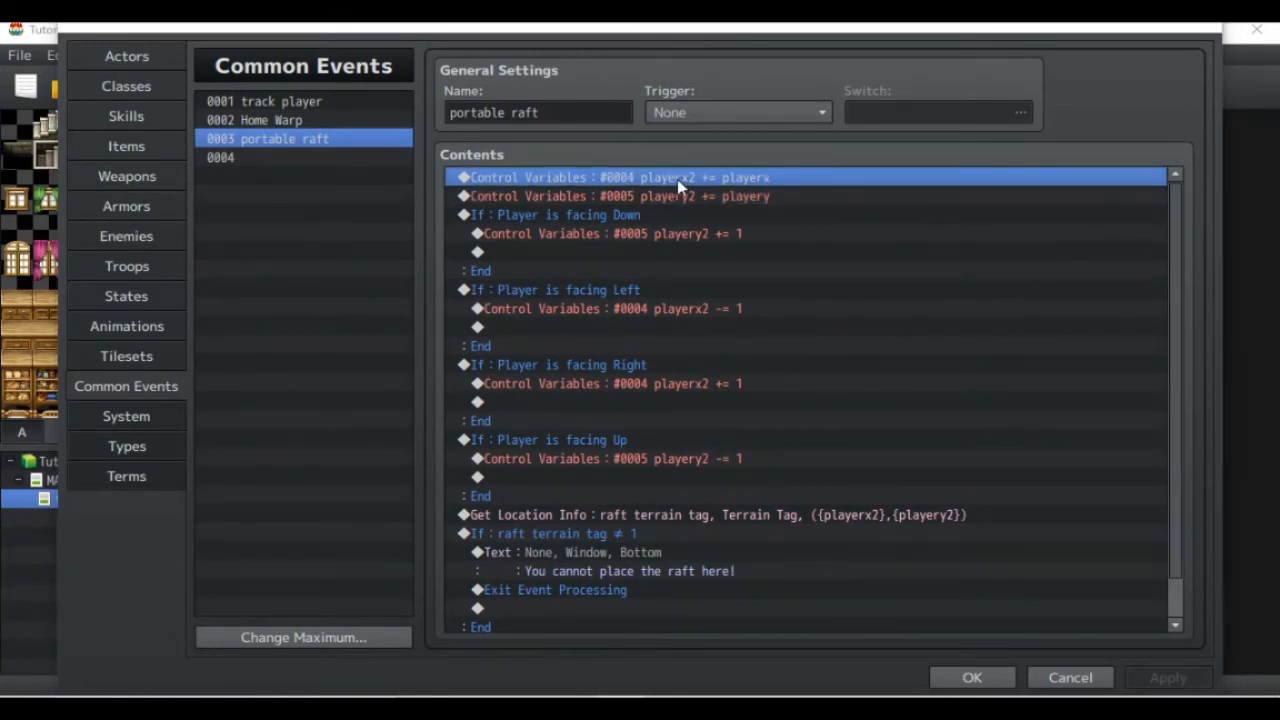
Step: From the event's first Control Variables command, name variable 0008 raftcheckx and variable 0009 raftchecky
double_click(679, 186)
left_click(834, 251)
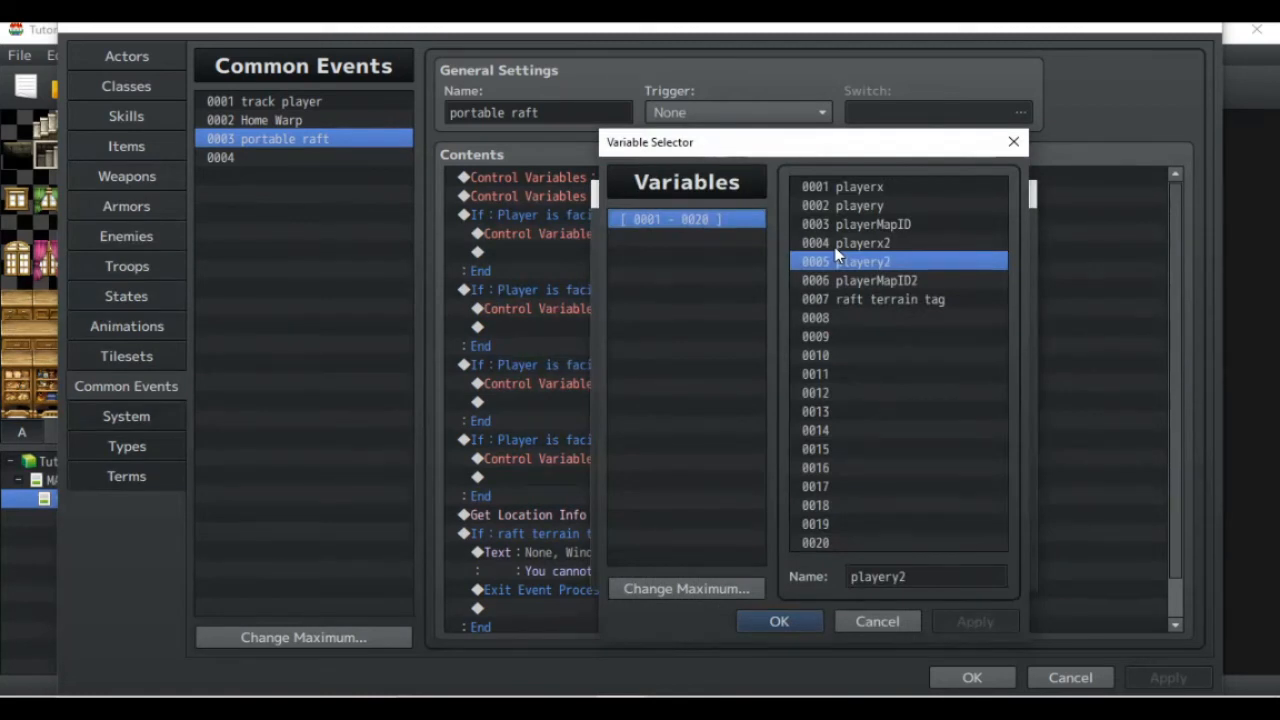
left_click(904, 319)
left_click(895, 578)
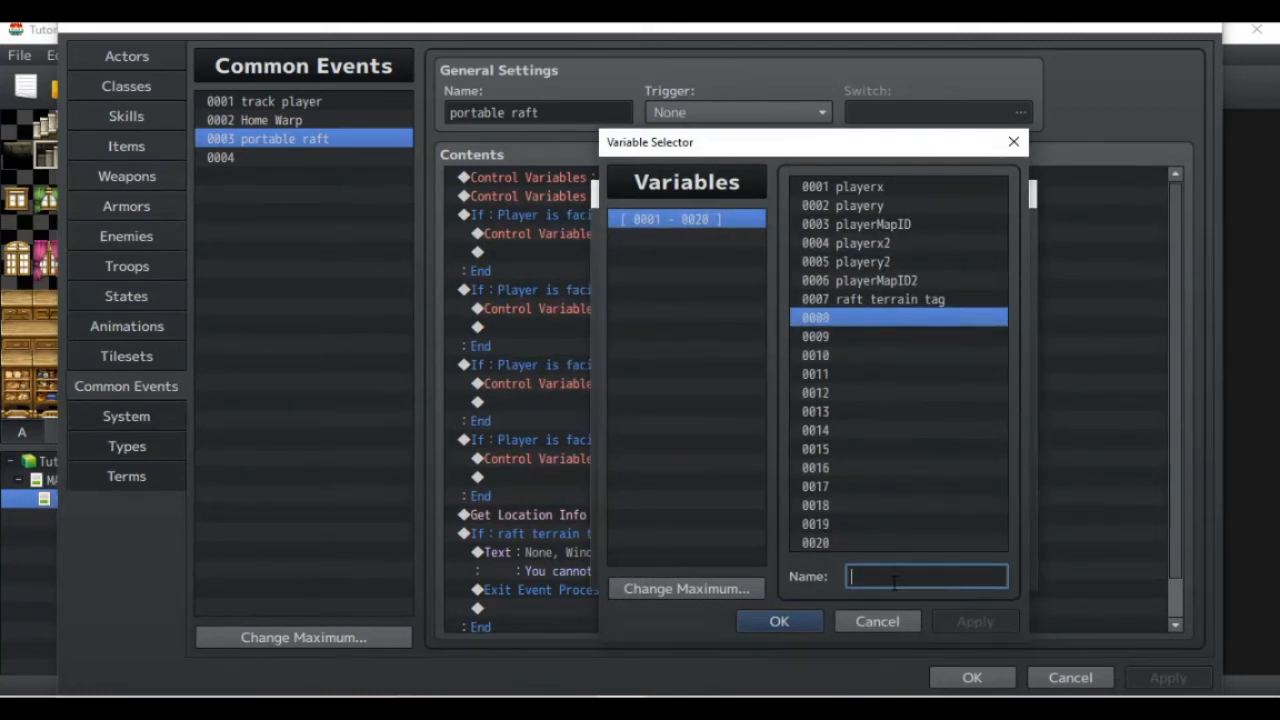
type("raftcheckx")
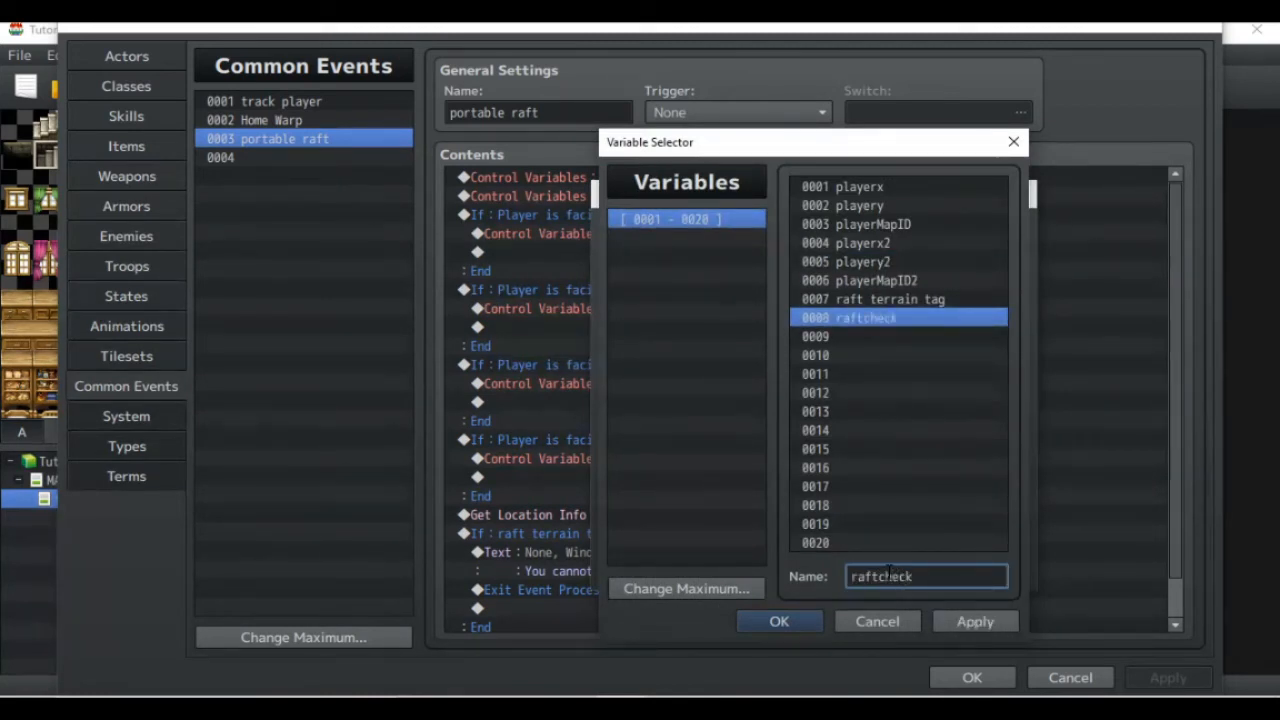
left_click(934, 338)
left_click(886, 580)
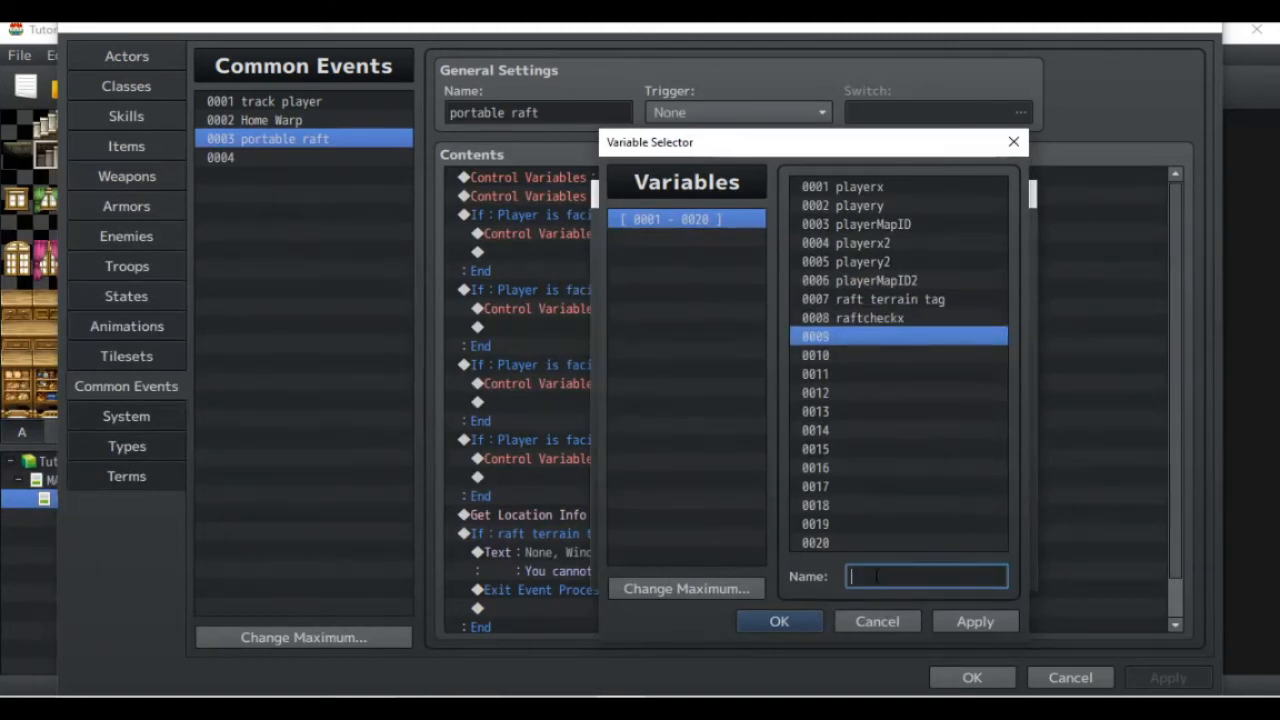
type("raftchecky")
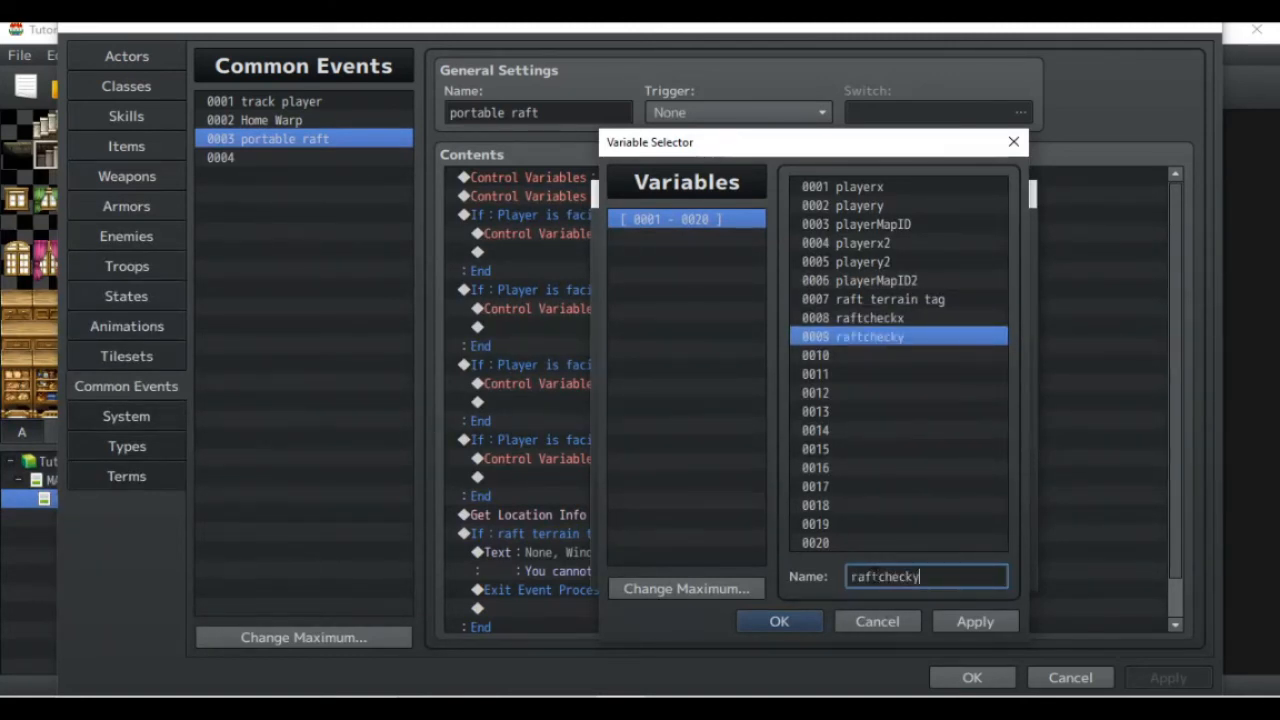
Step: Retarget the two opening Control Variables commands to raftcheckx for playerx and raftchecky for playery
double_click(905, 319)
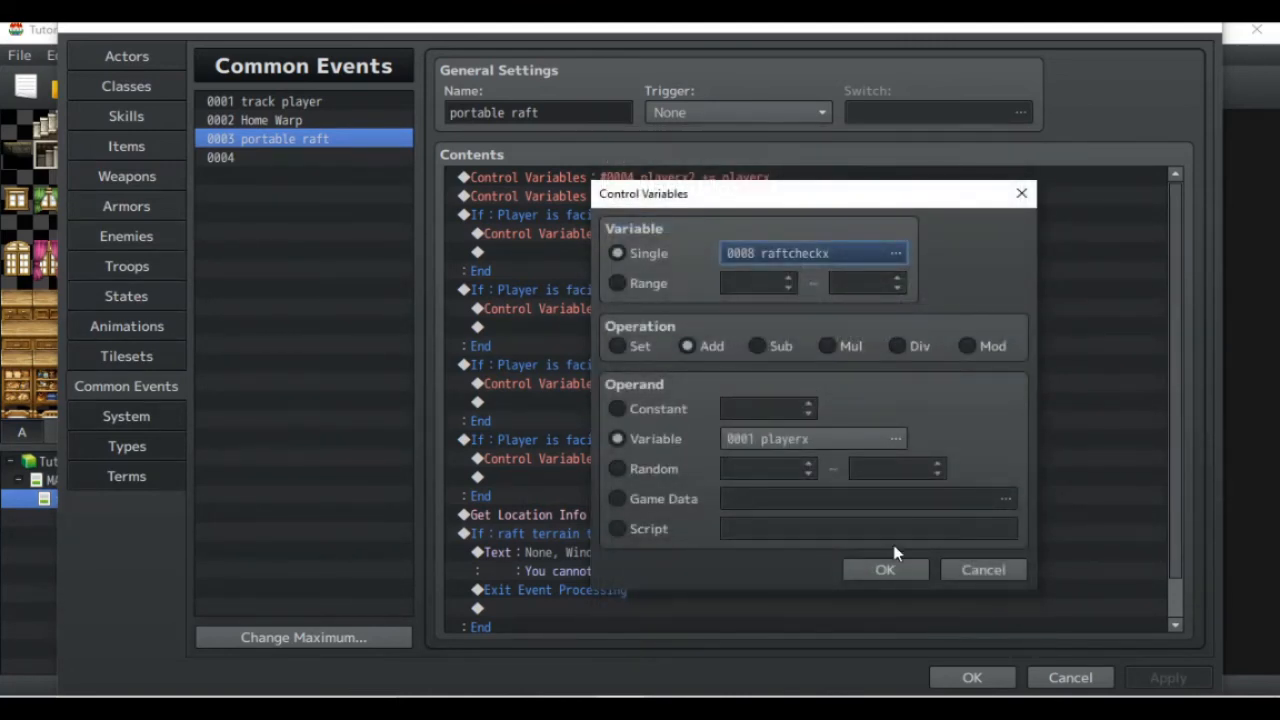
left_click(894, 571)
double_click(692, 198)
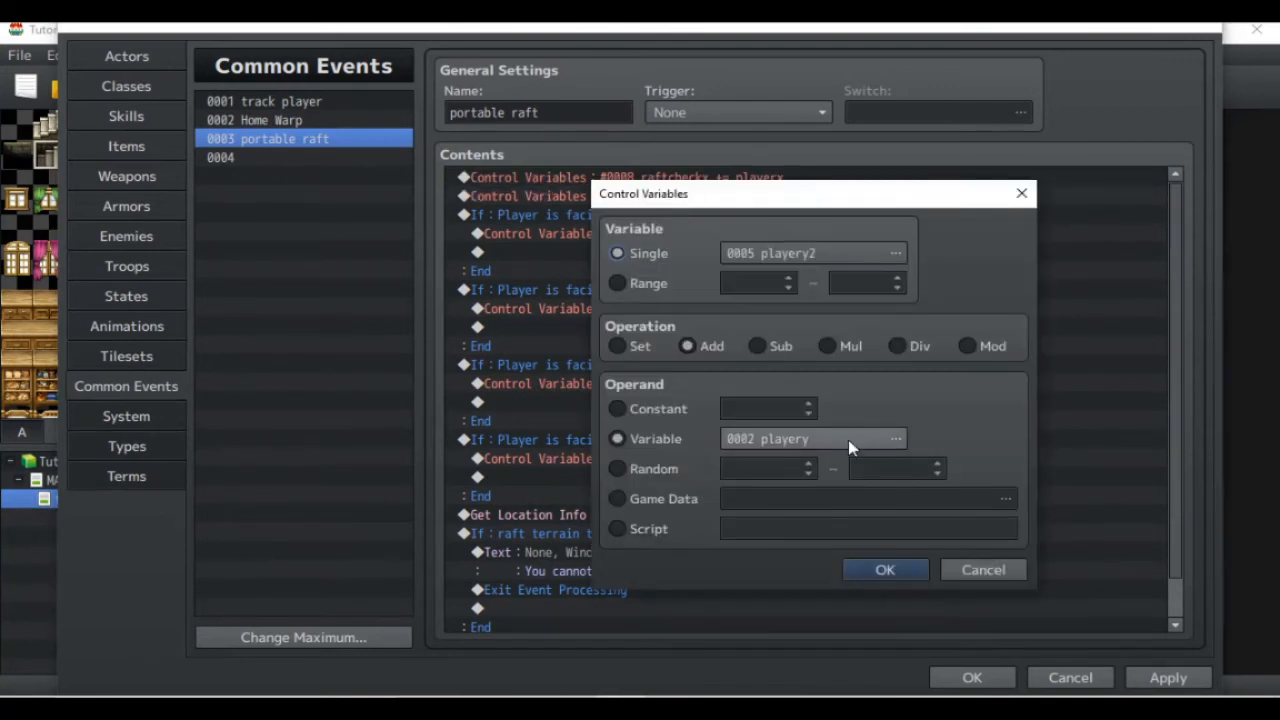
left_click(794, 261)
double_click(907, 340)
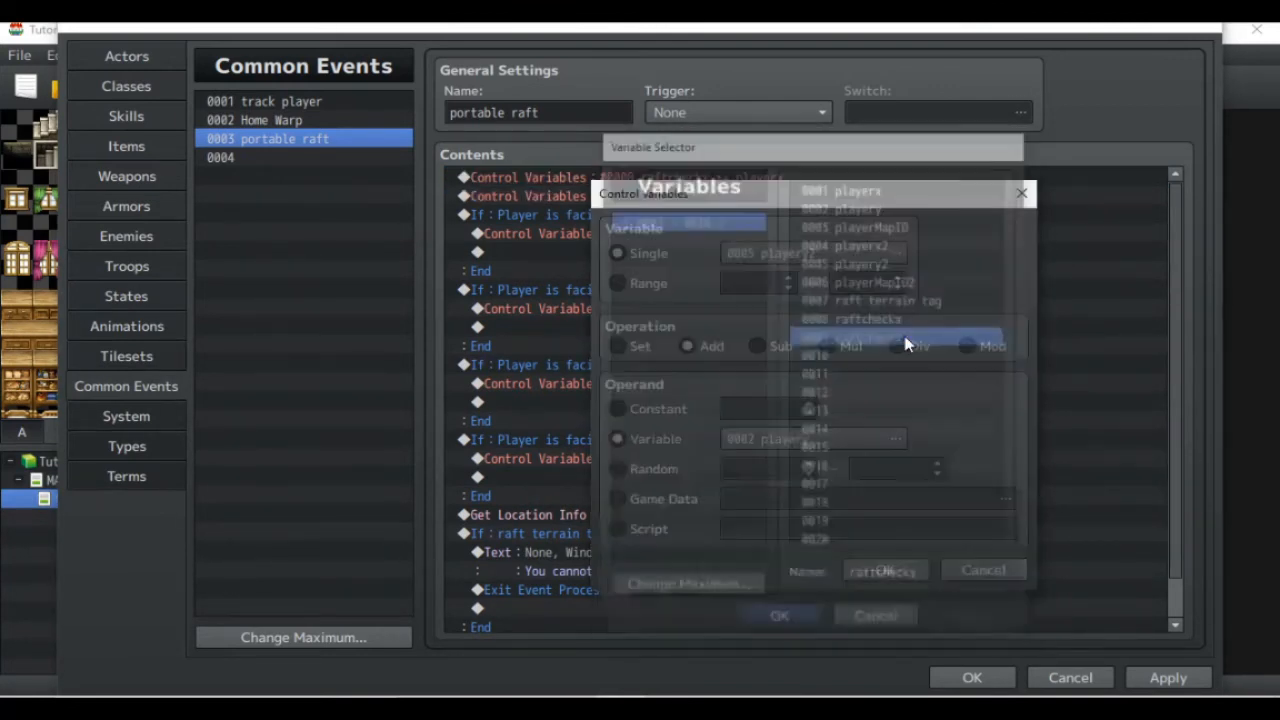
left_click(889, 568)
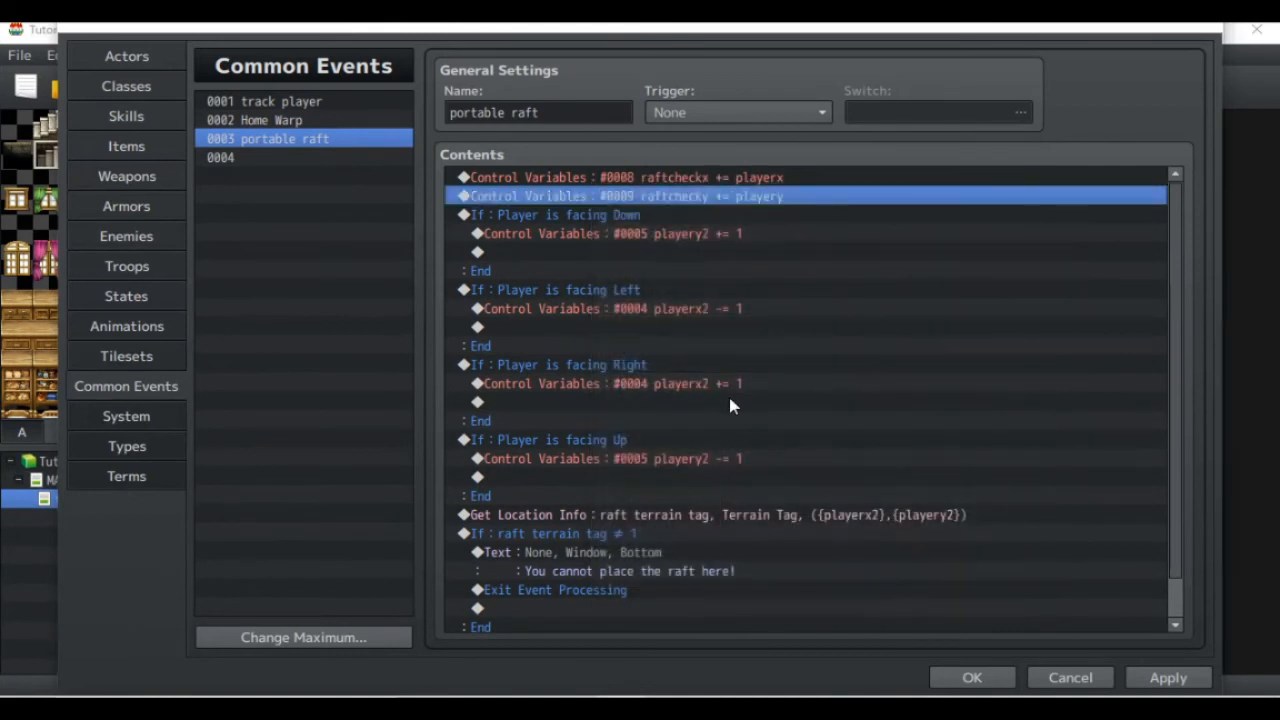
Step: Change the variable in the facing Down branch's Control Variables command to 0009 raftchecky
double_click(687, 238)
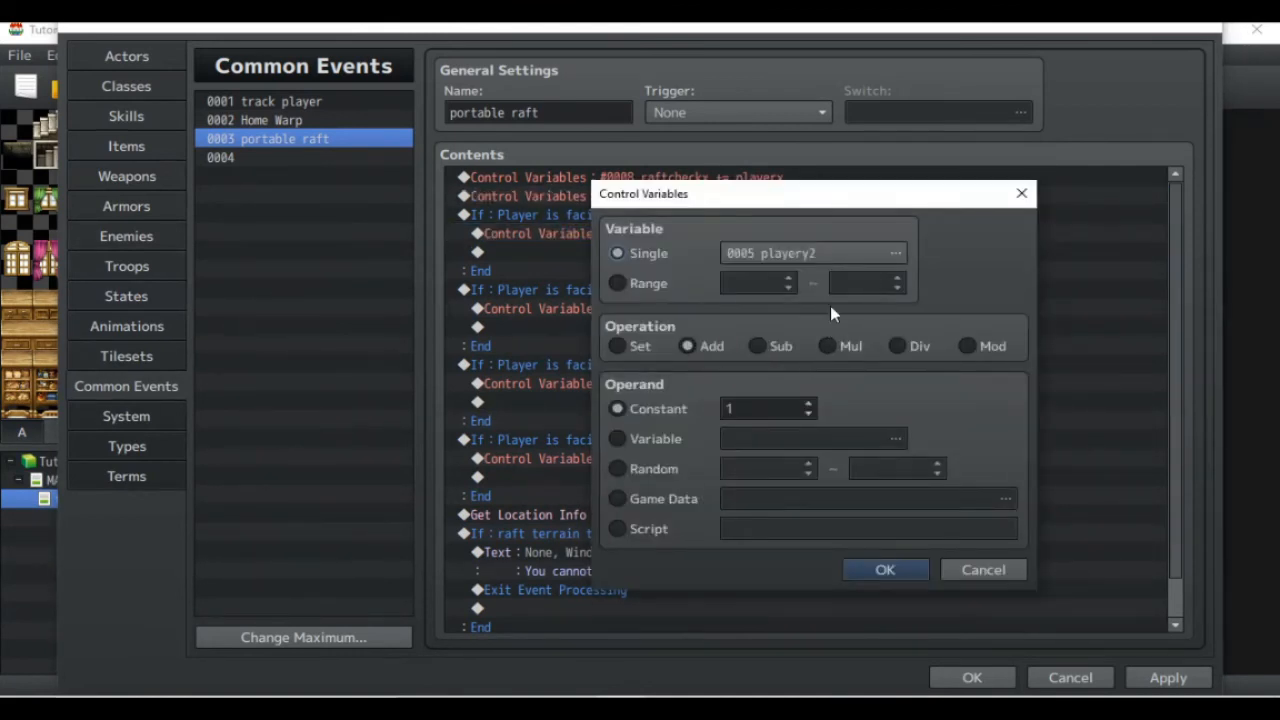
left_click(827, 262)
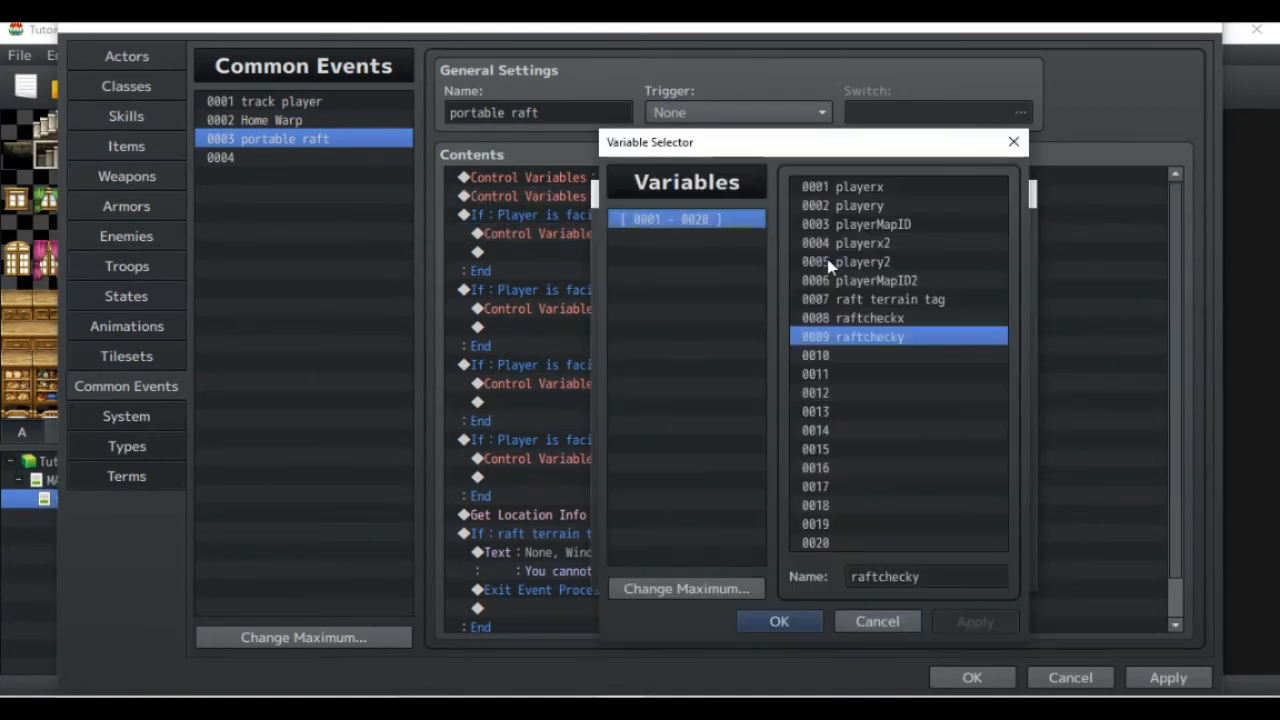
double_click(890, 337)
left_click(862, 565)
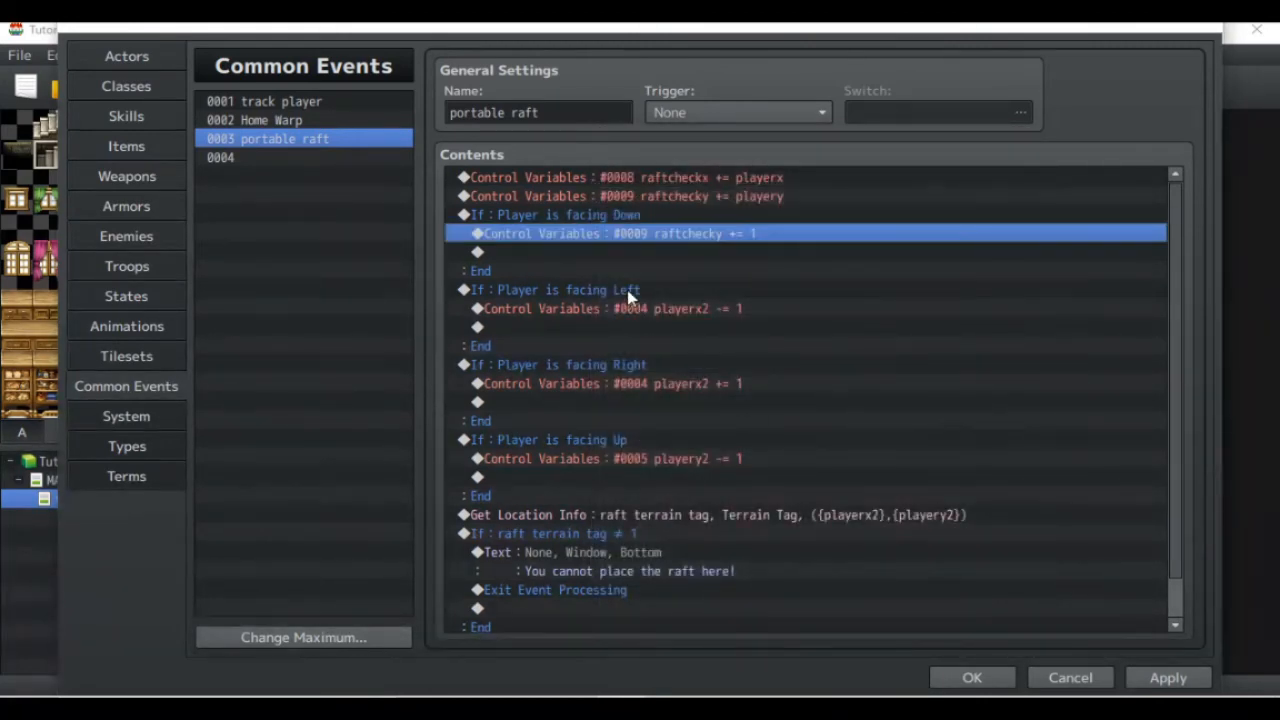
Step: Change the variable in the facing Left branch's Control Variables command to 0009 raftchecky
double_click(630, 306)
left_click(856, 261)
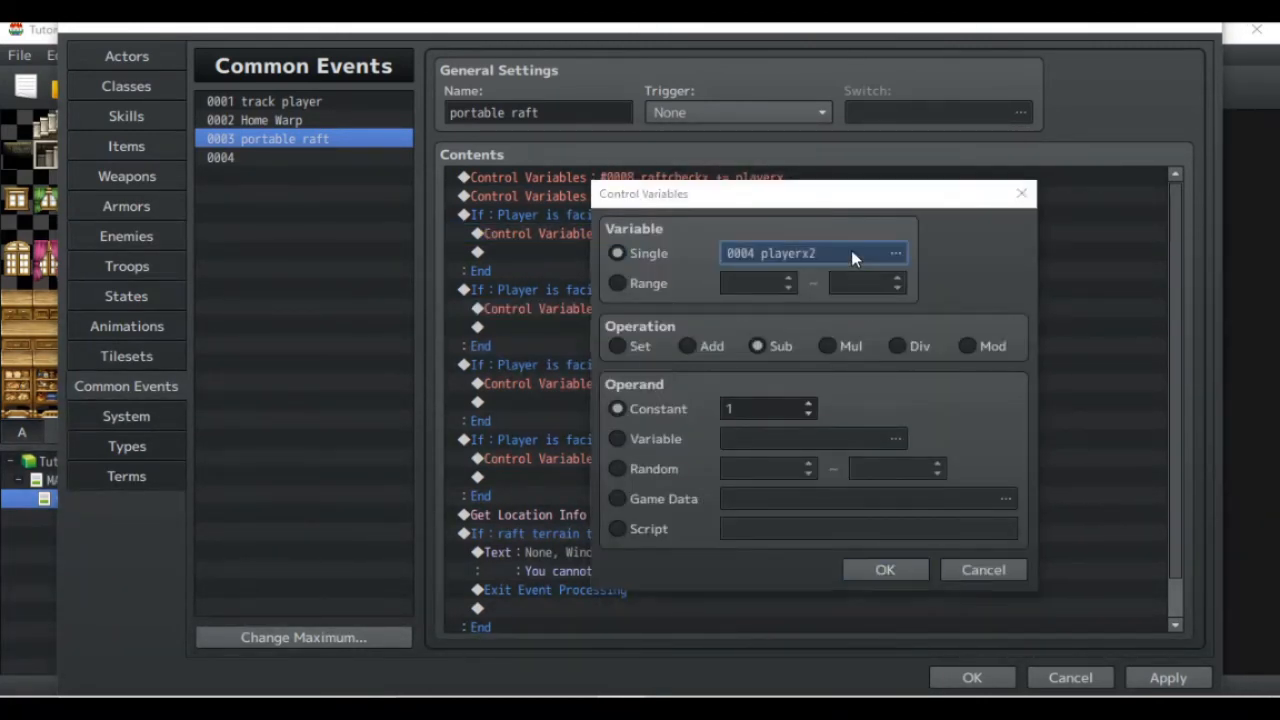
double_click(866, 340)
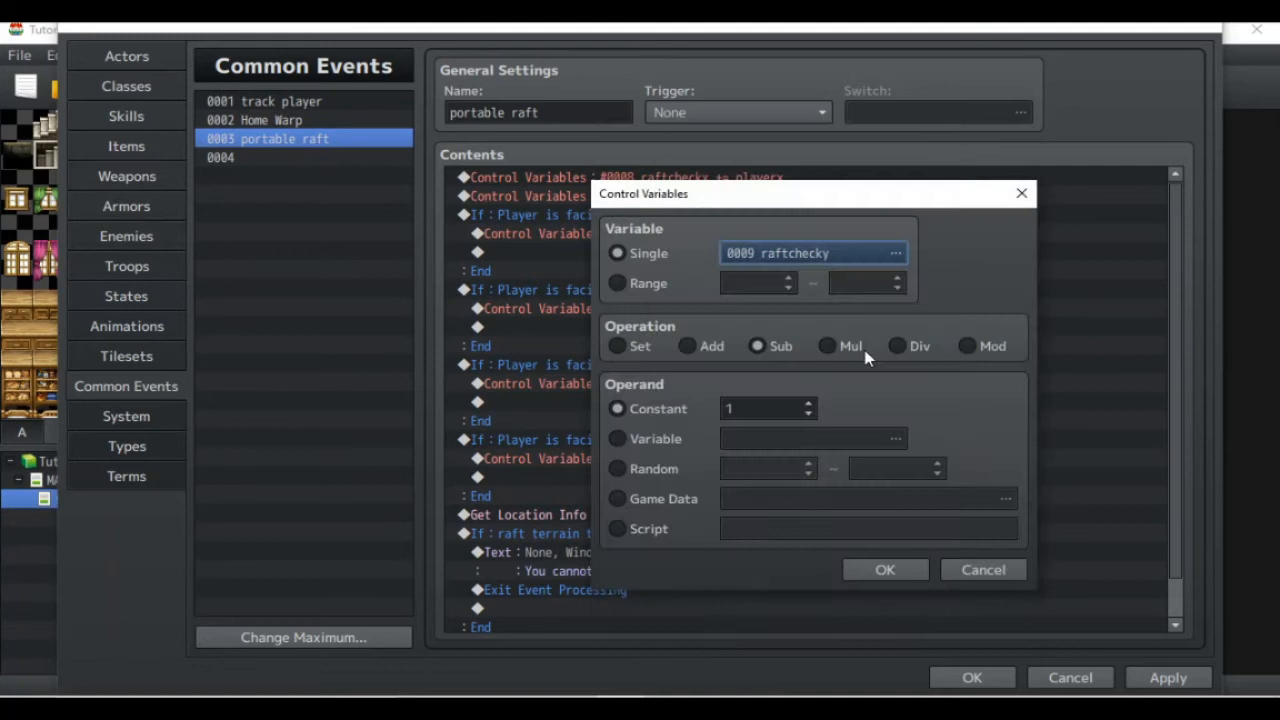
left_click(888, 566)
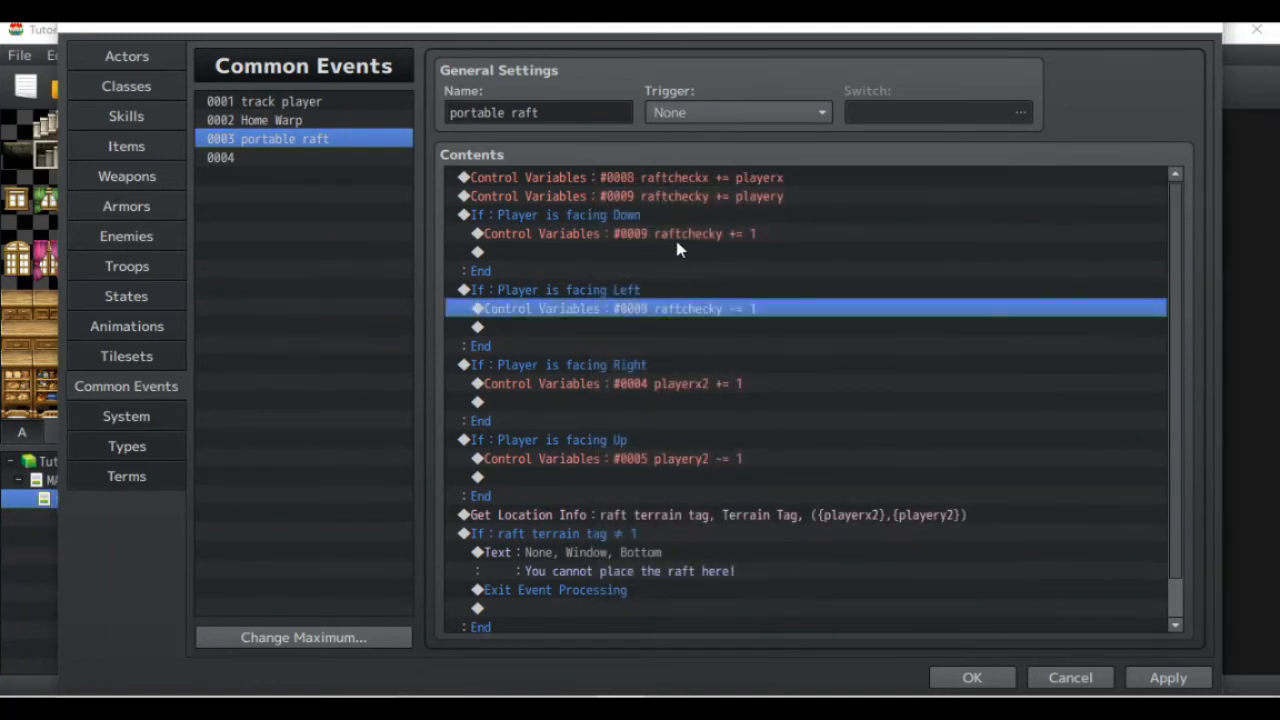
Step: Correct the facing Left branch's Control Variables command to use variable 0008 raftcheckx
double_click(660, 302)
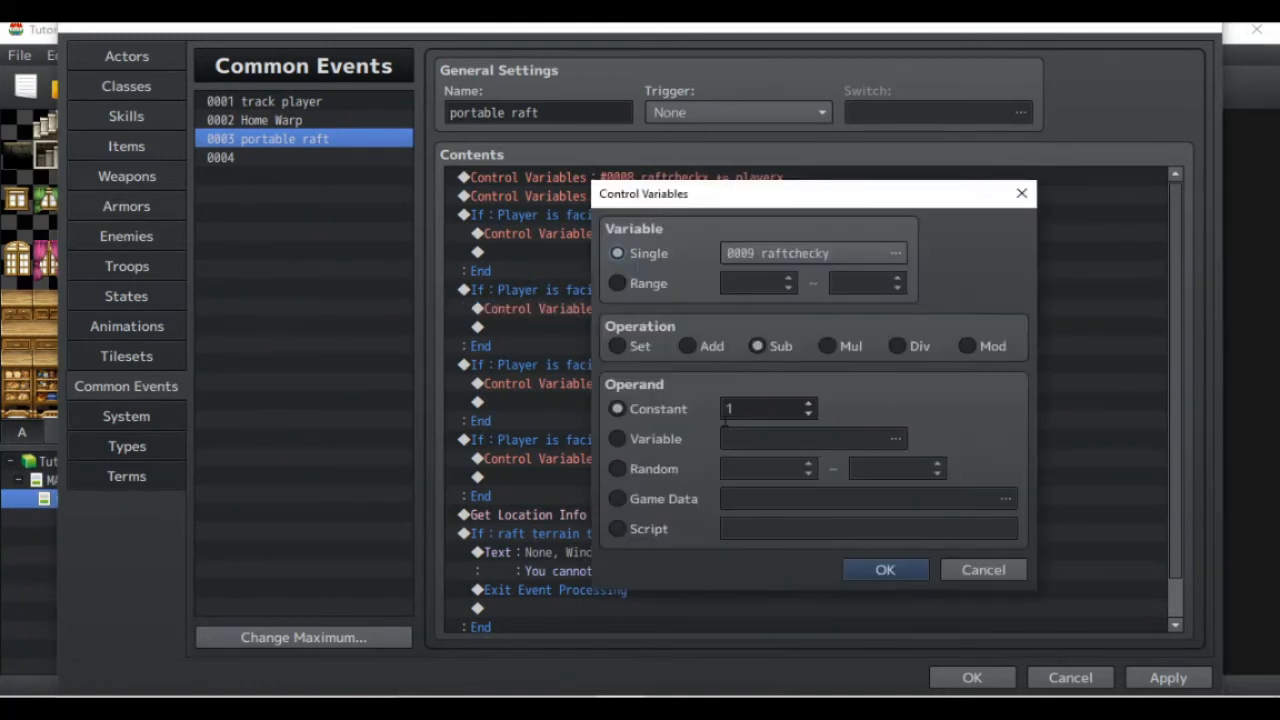
left_click(803, 252)
double_click(870, 323)
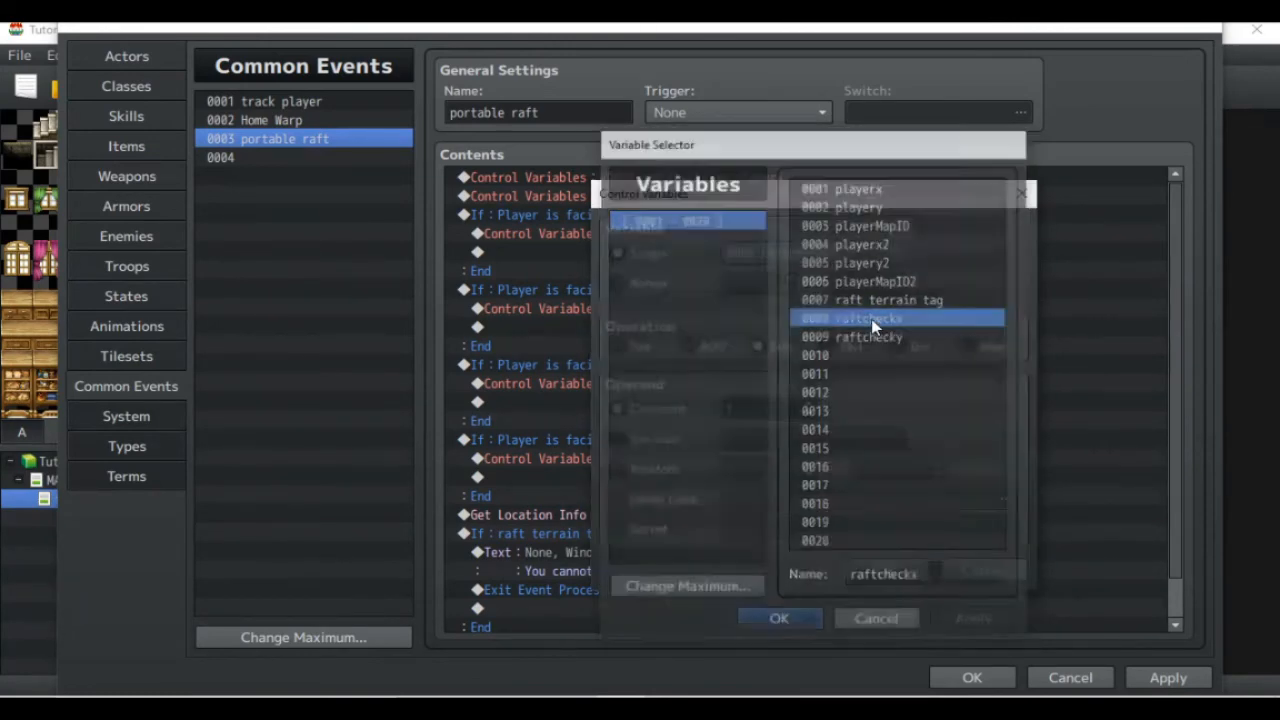
left_click(885, 569)
Step: Change the variable in the facing Right branch's Control Variables command to 0008 raftcheckx
double_click(605, 385)
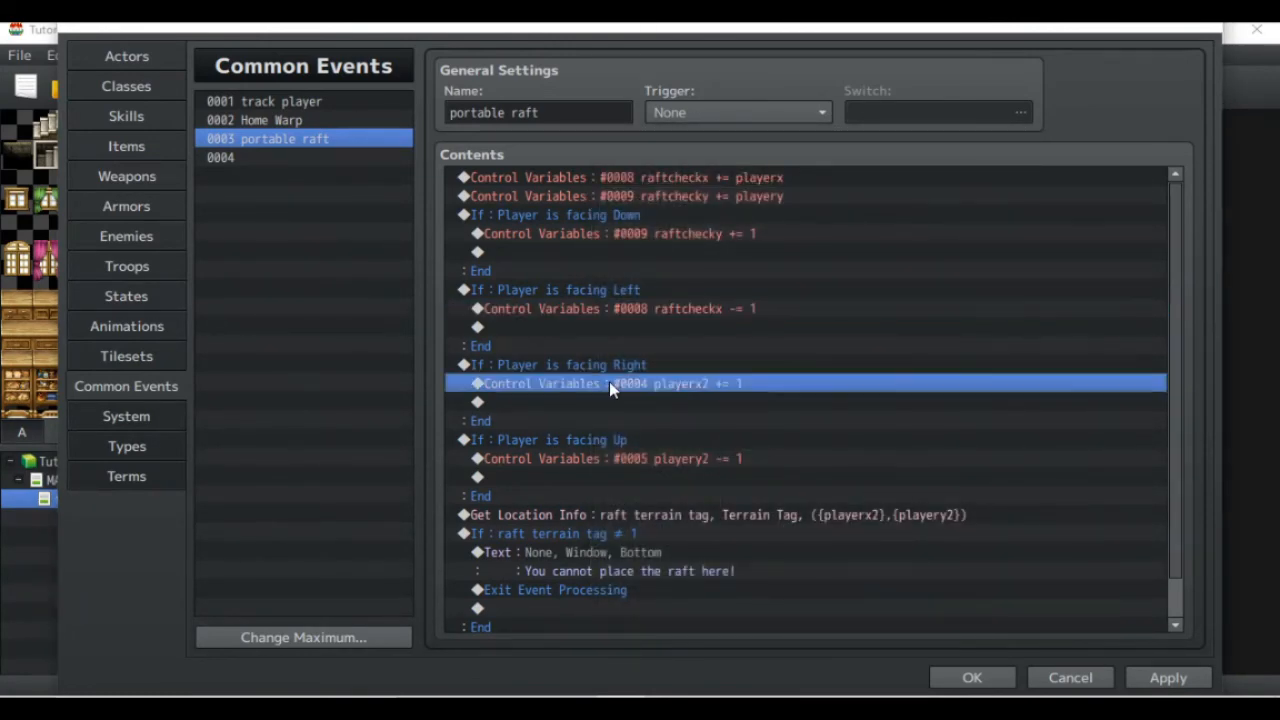
left_click(880, 253)
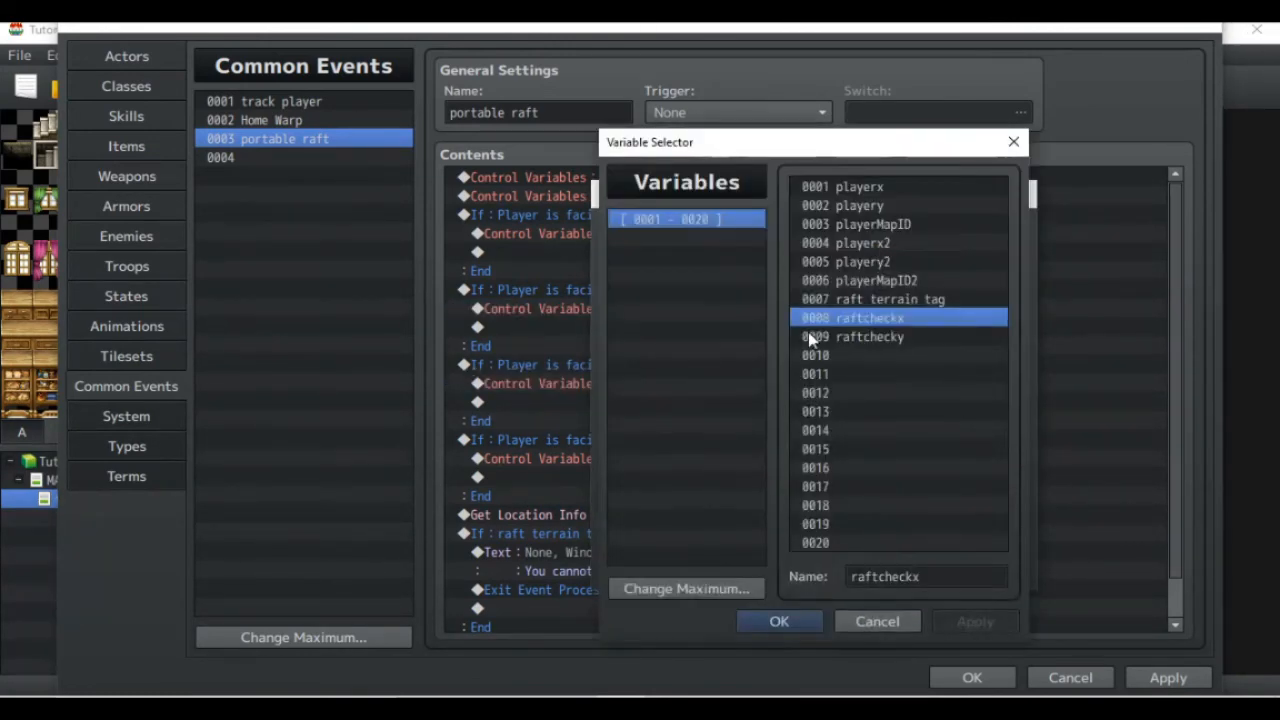
double_click(883, 318)
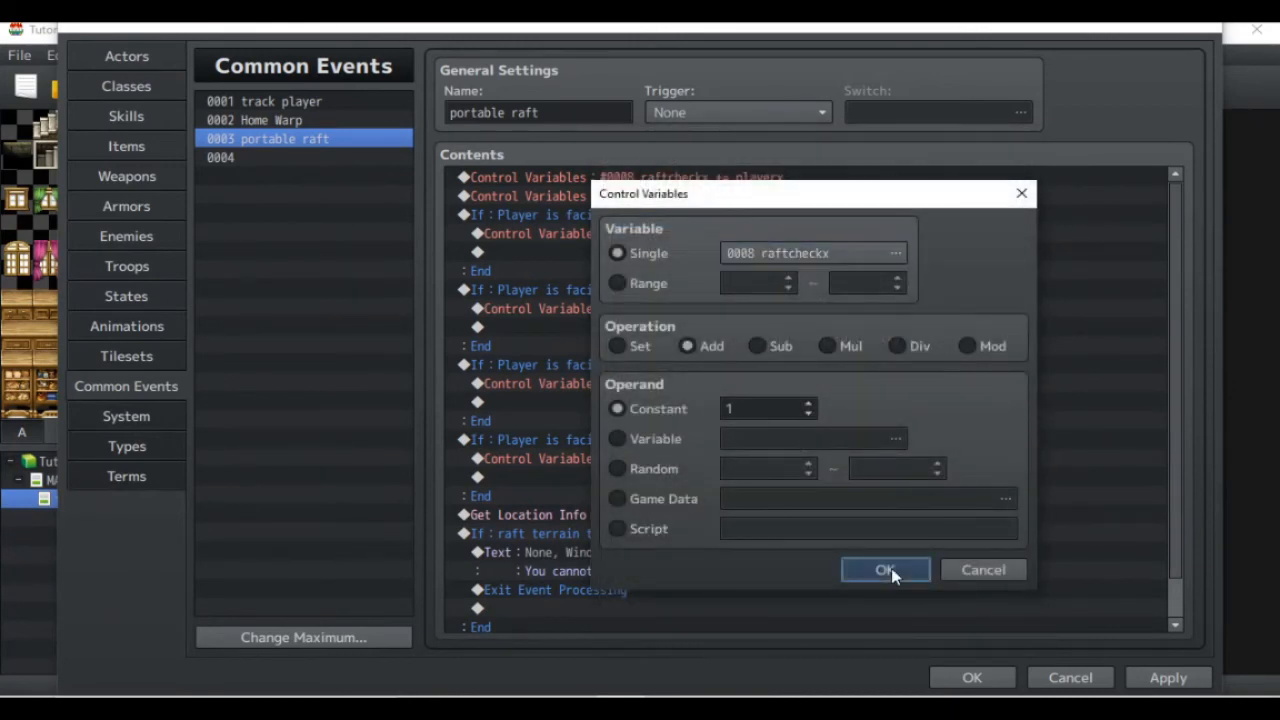
left_click(889, 569)
Step: Change the variable in the facing Up branch's Control Variables command to 0009 raftchecky
double_click(664, 460)
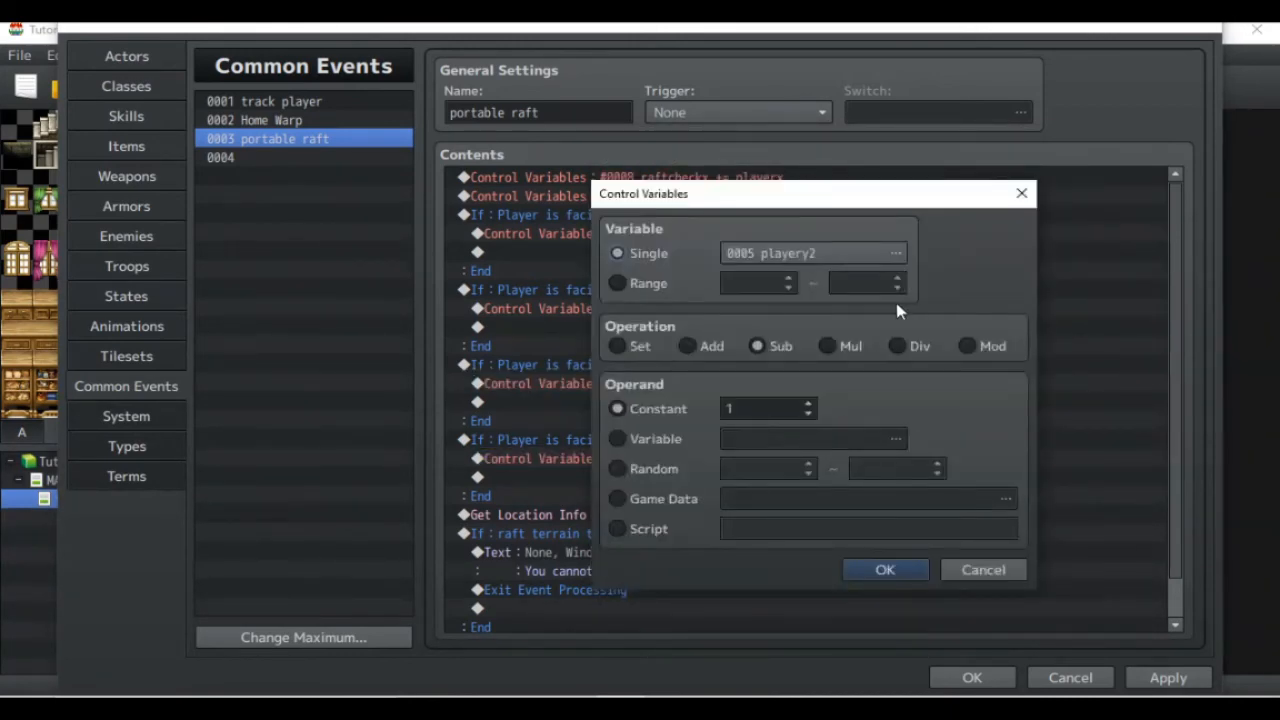
left_click(822, 256)
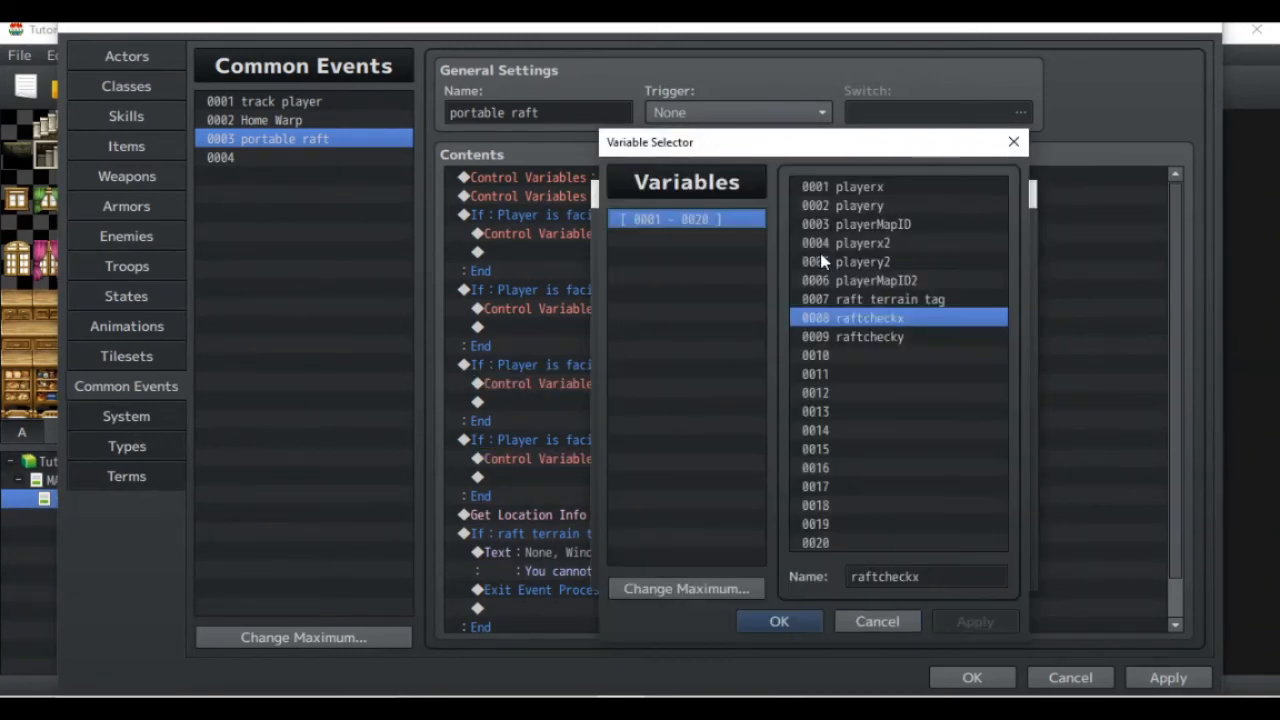
double_click(871, 337)
left_click(886, 569)
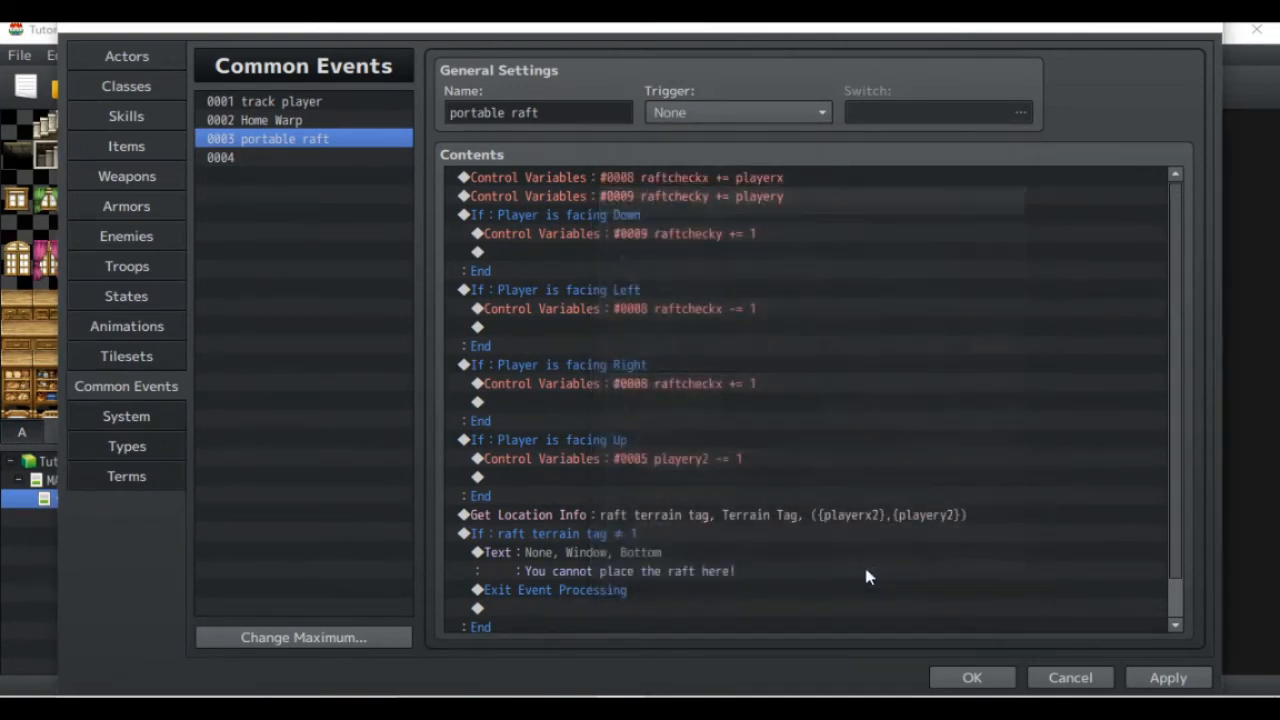
Step: Set the Get Location Info command's location variables to 0008 raftcheckx for X and 0009 raftchecky for Y
left_click(710, 533)
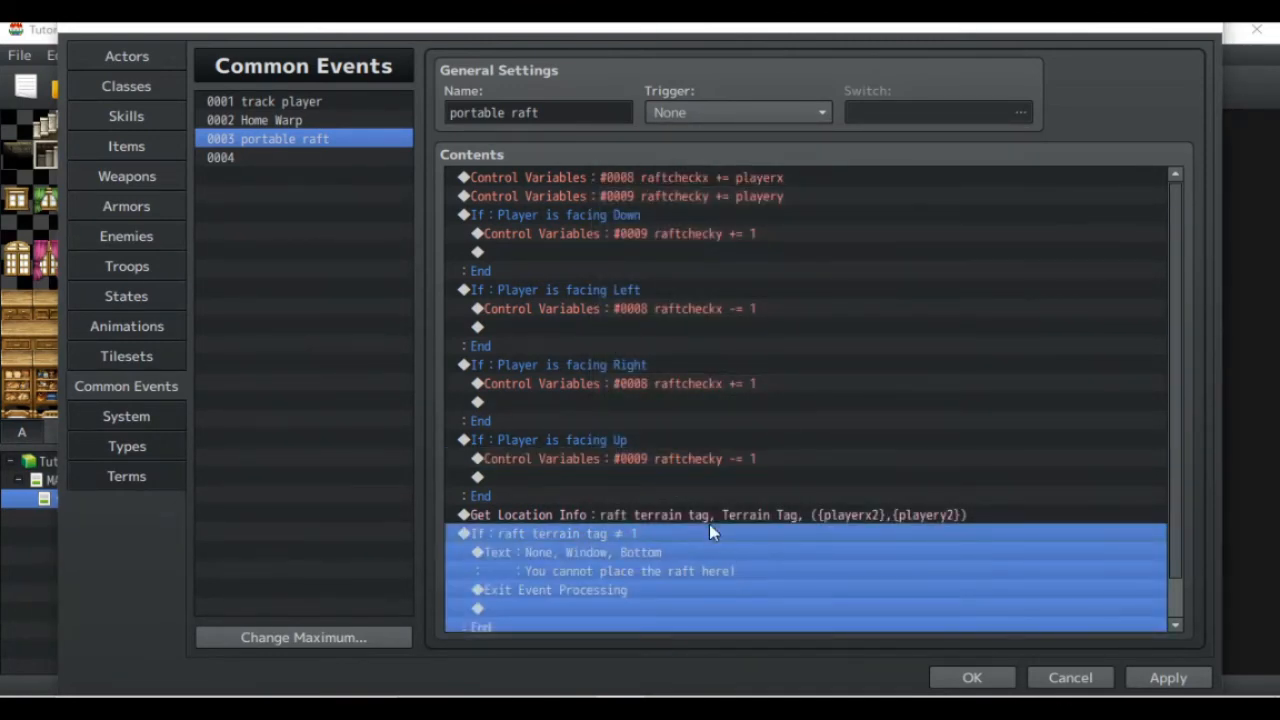
double_click(709, 514)
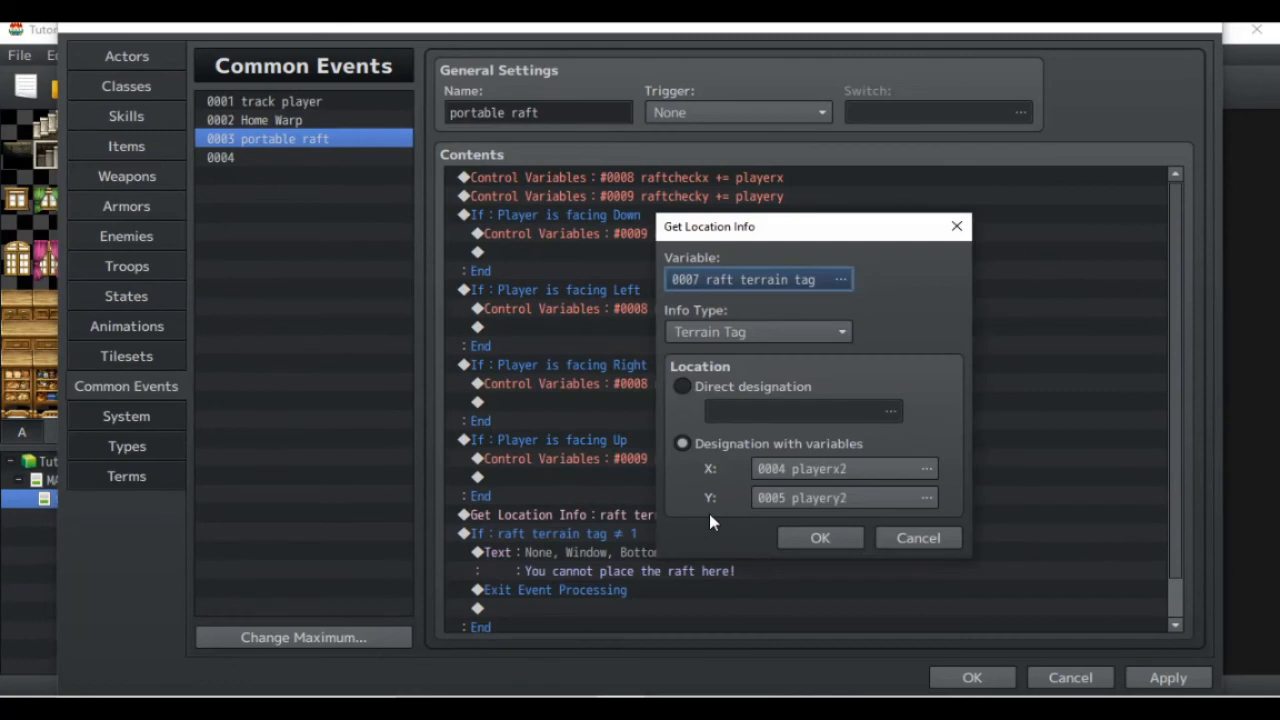
left_click(822, 470)
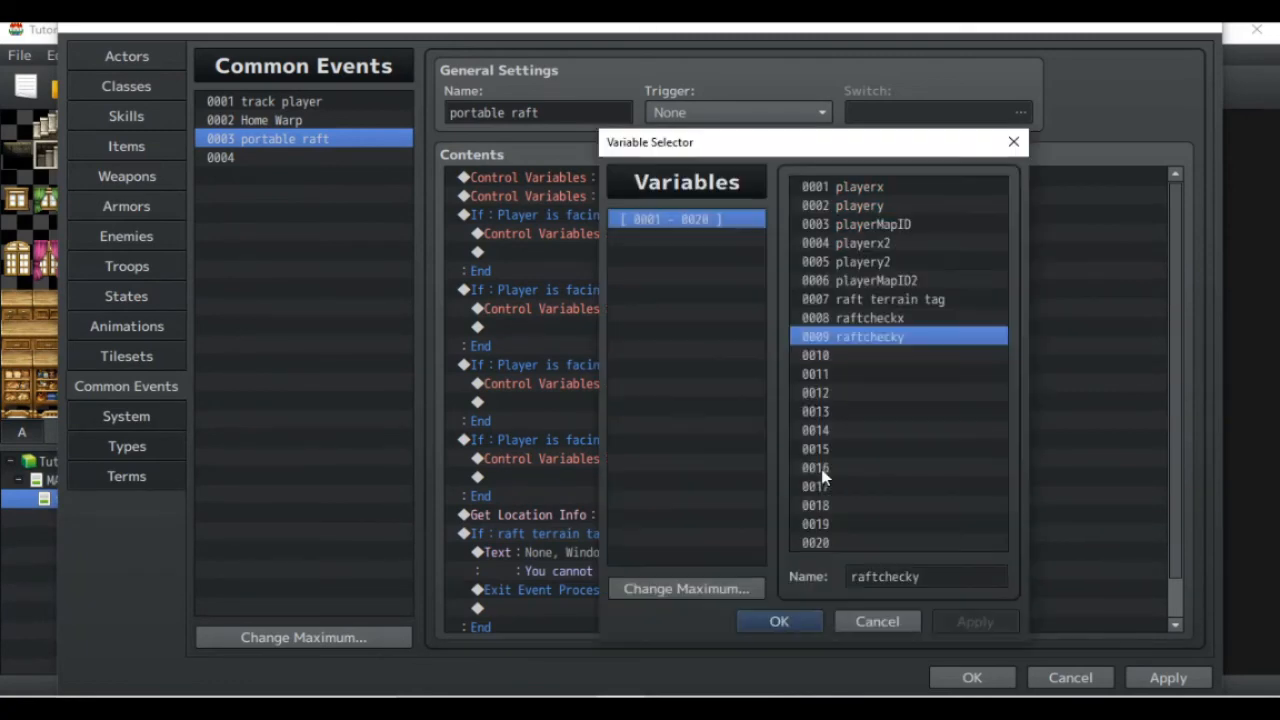
double_click(869, 318)
left_click(880, 500)
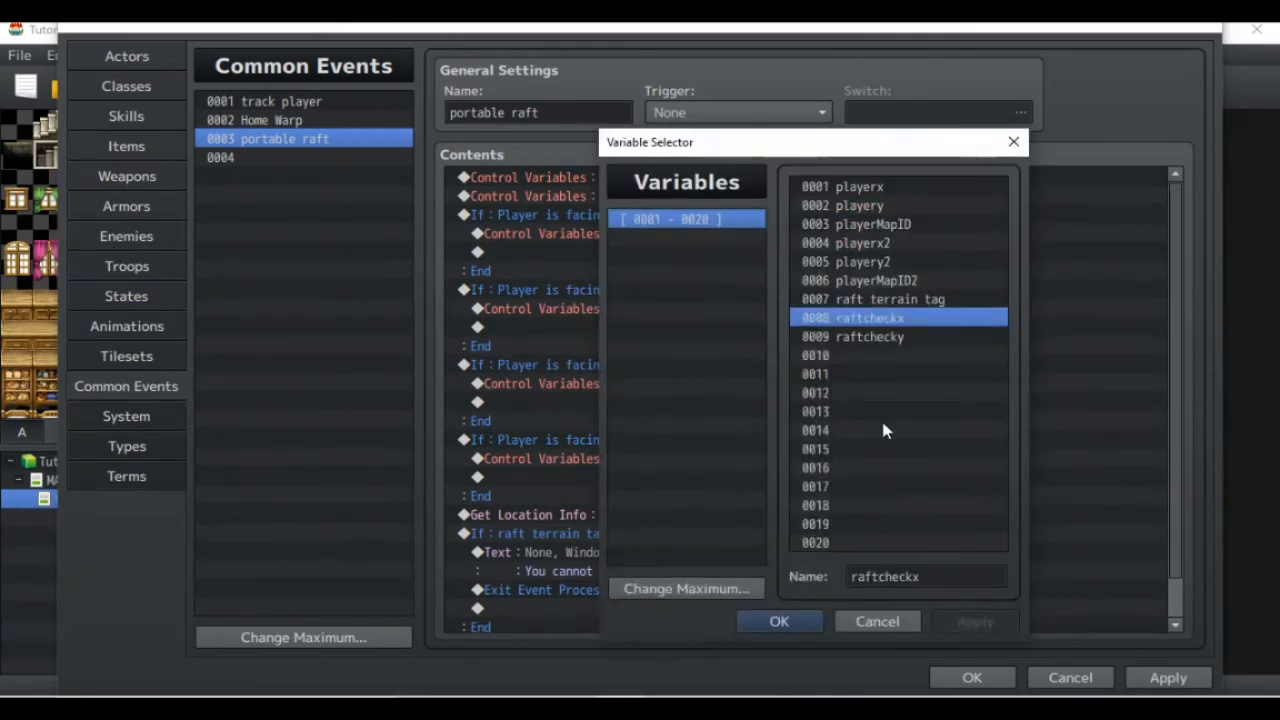
double_click(889, 340)
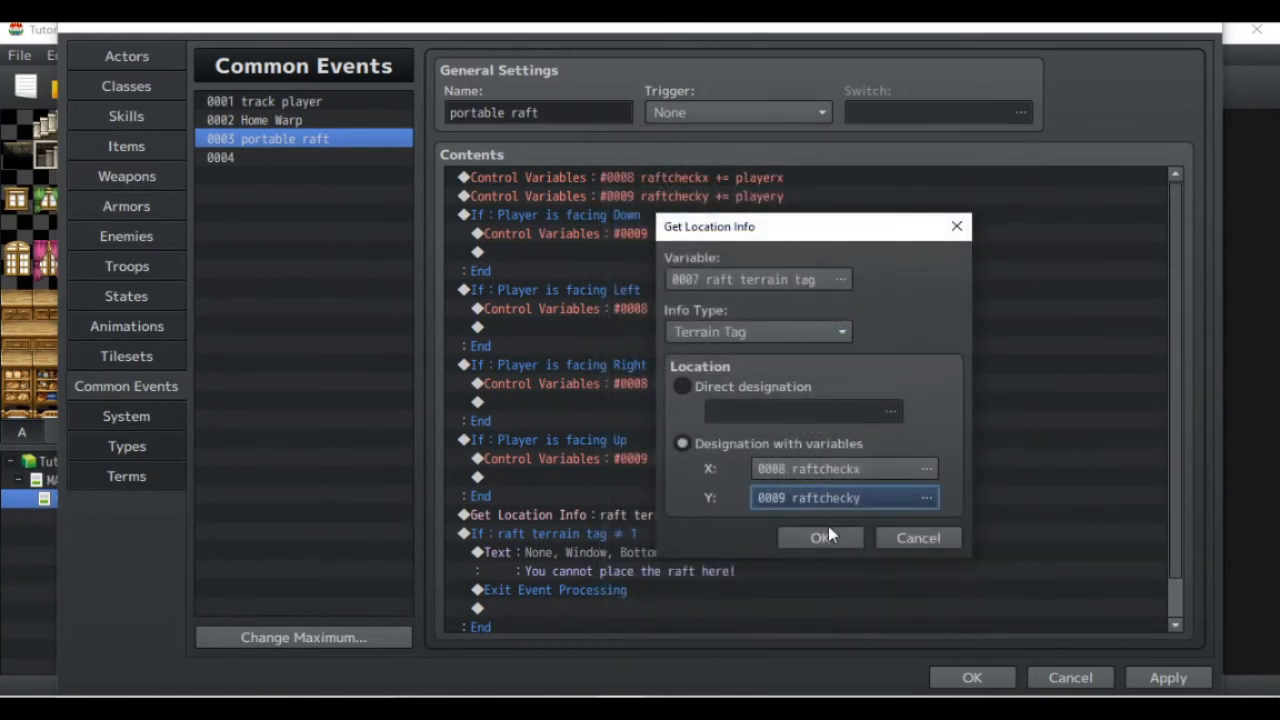
left_click(824, 538)
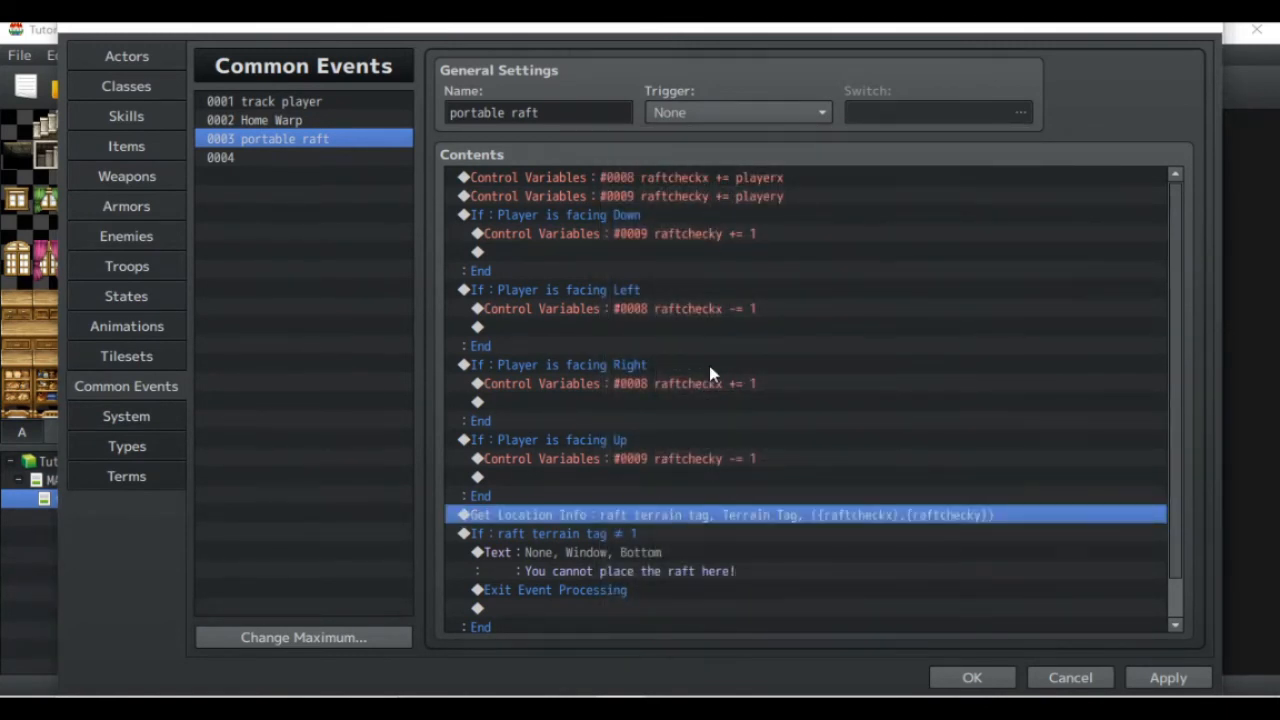
Step: Set the boat's Set Vehicle Location variables to raftcheckx for X and raftchecky for Y, and save the database changes
scroll(714, 506, "down", 1)
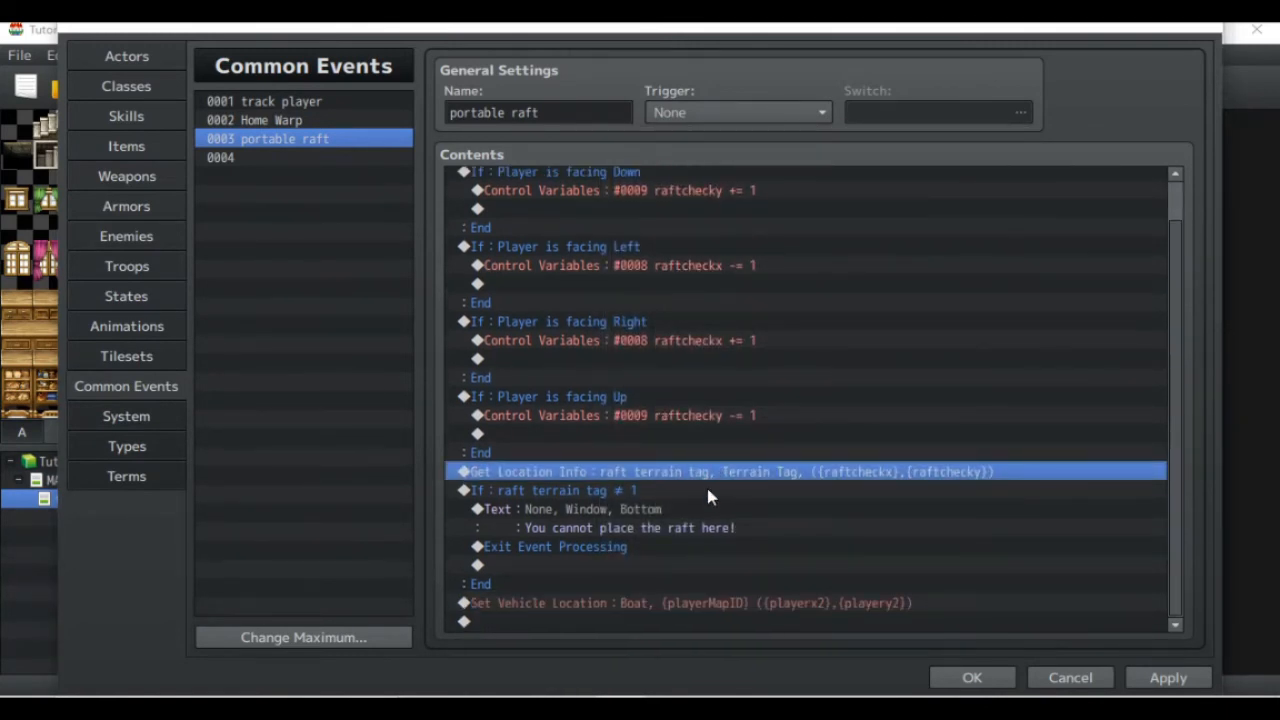
double_click(737, 604)
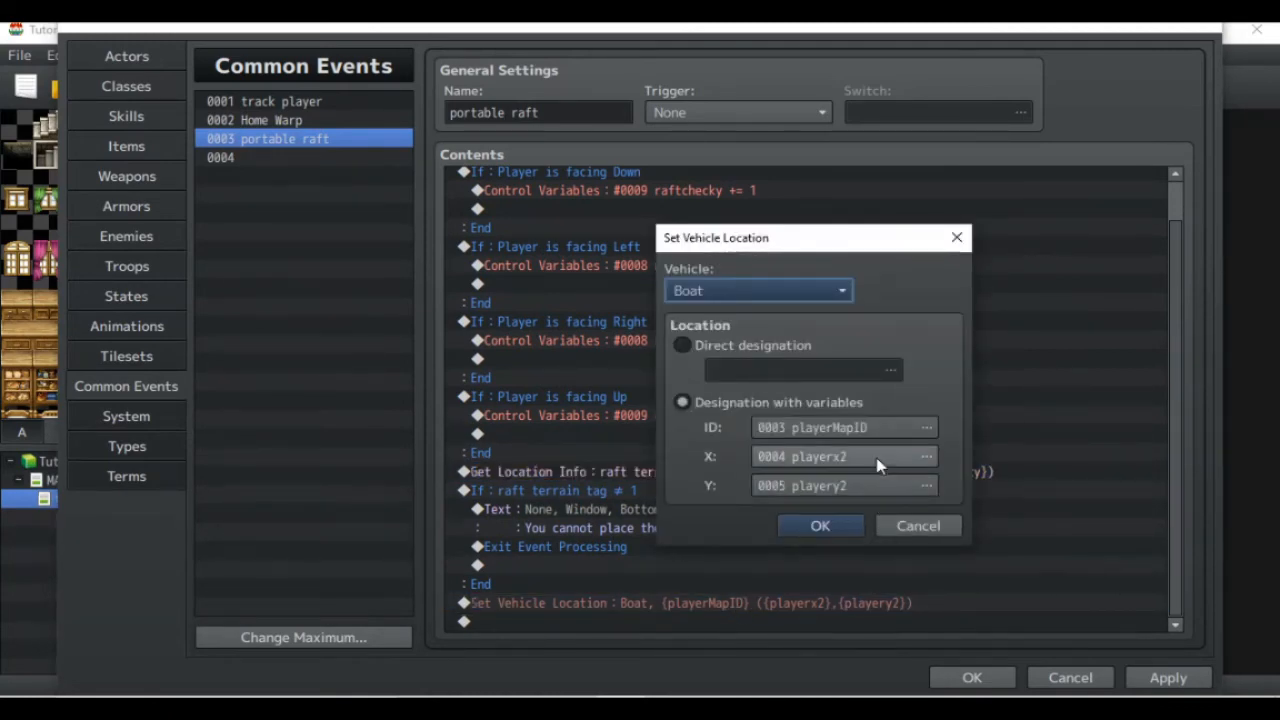
left_click(878, 463)
double_click(895, 318)
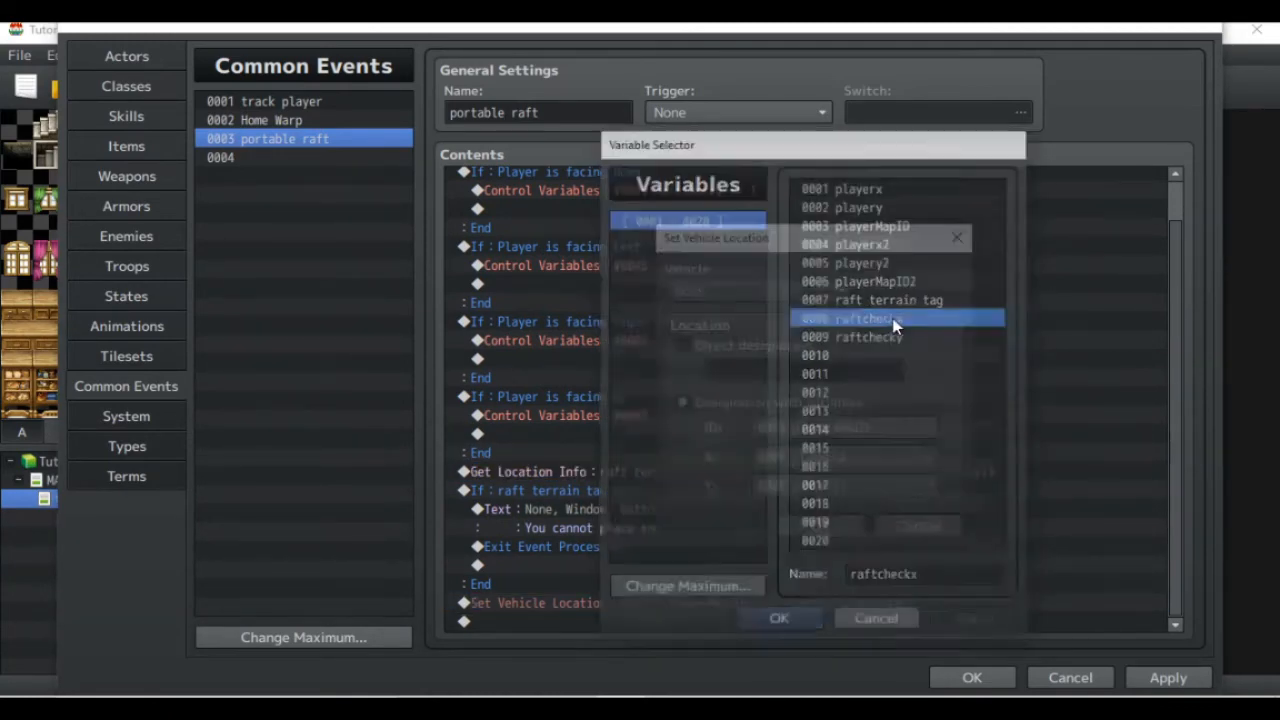
left_click(861, 489)
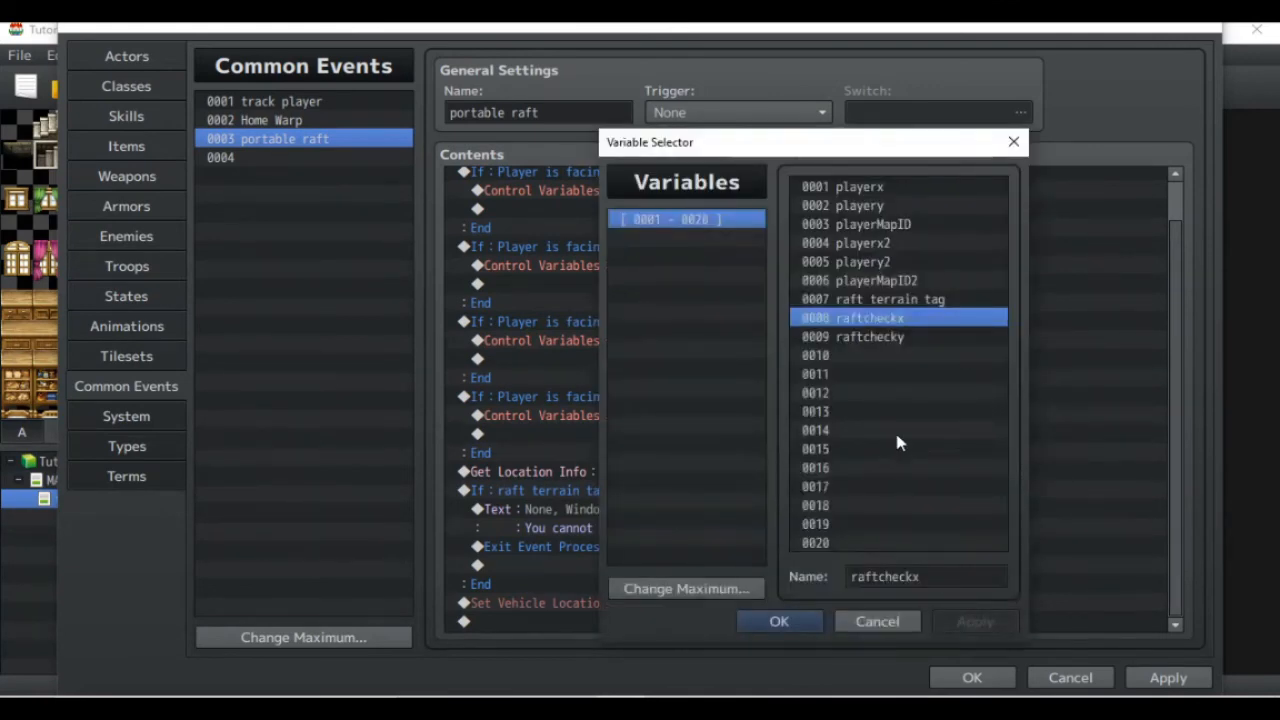
double_click(918, 339)
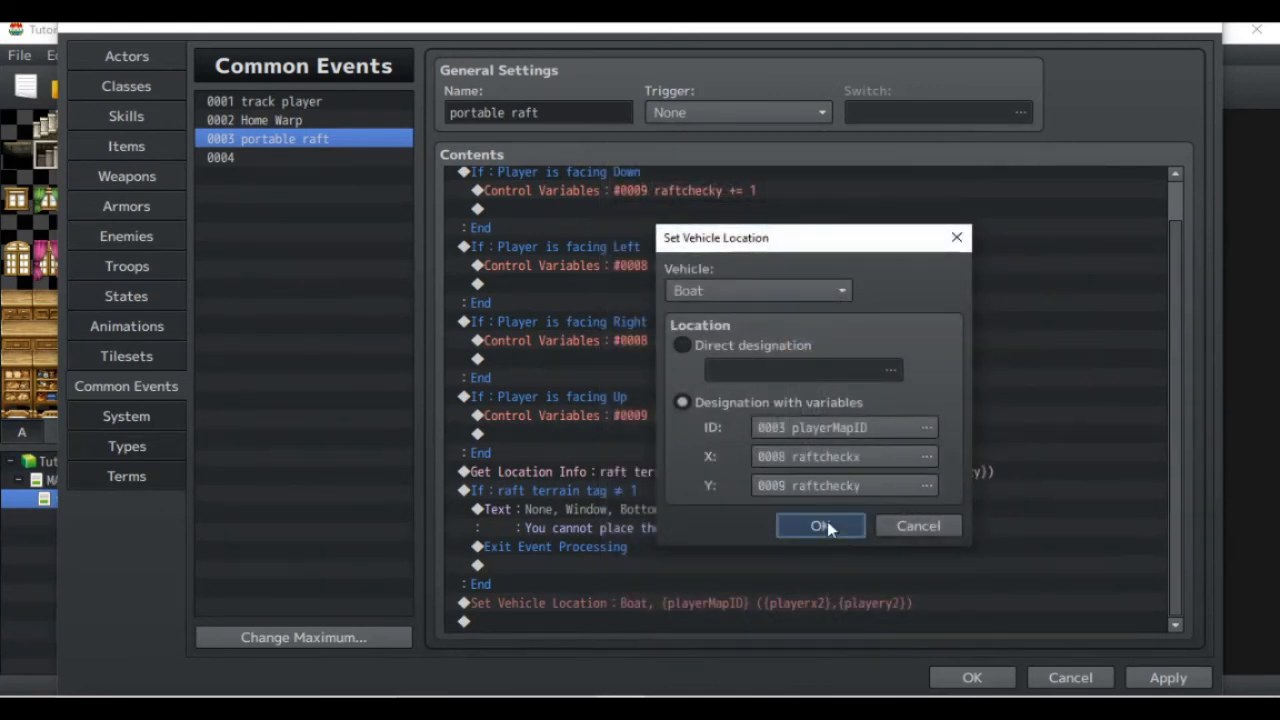
left_click(824, 522)
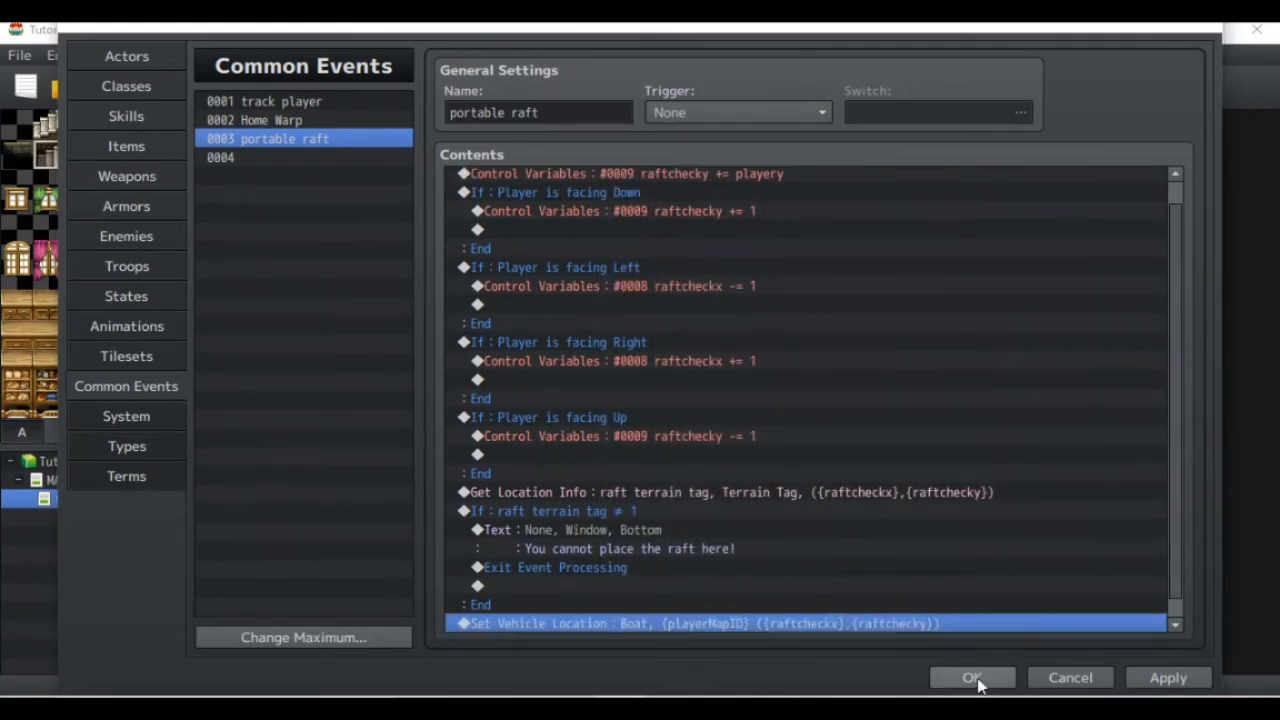
left_click(972, 678)
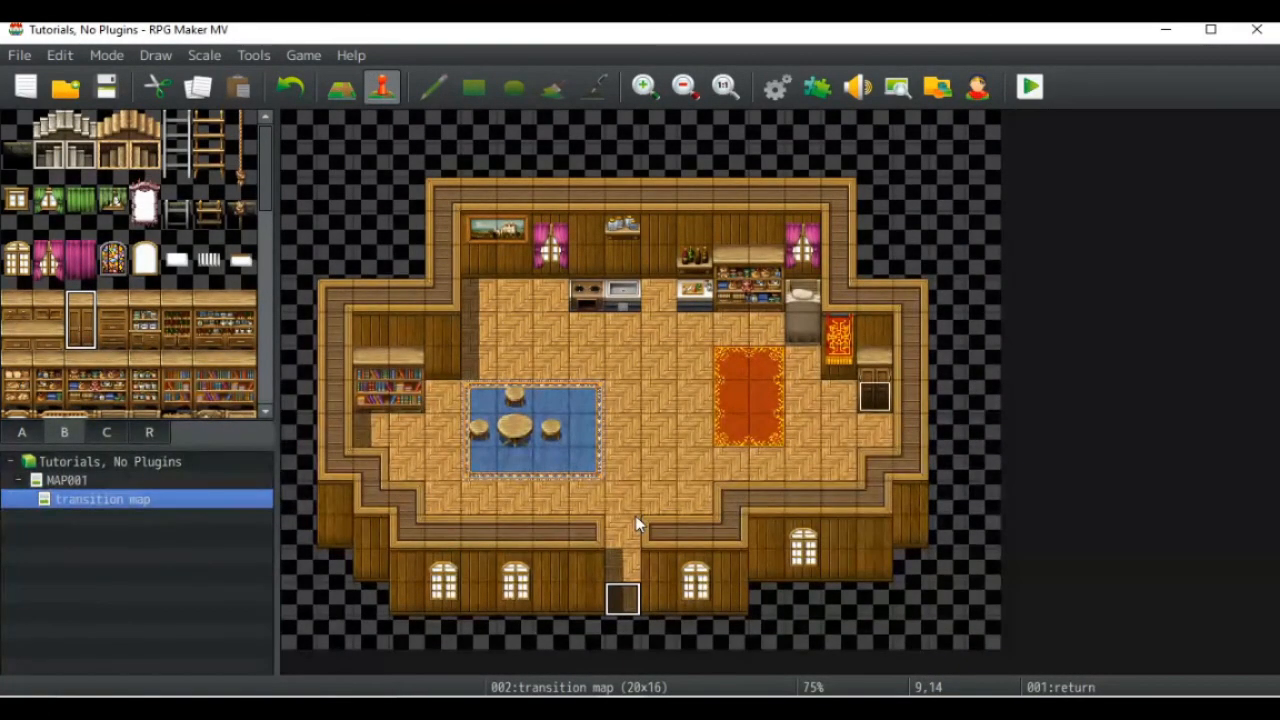
Step: Switch to the running playtest, end the current game to the title screen and start a new game
key("alt+Tab")
key("Escape")
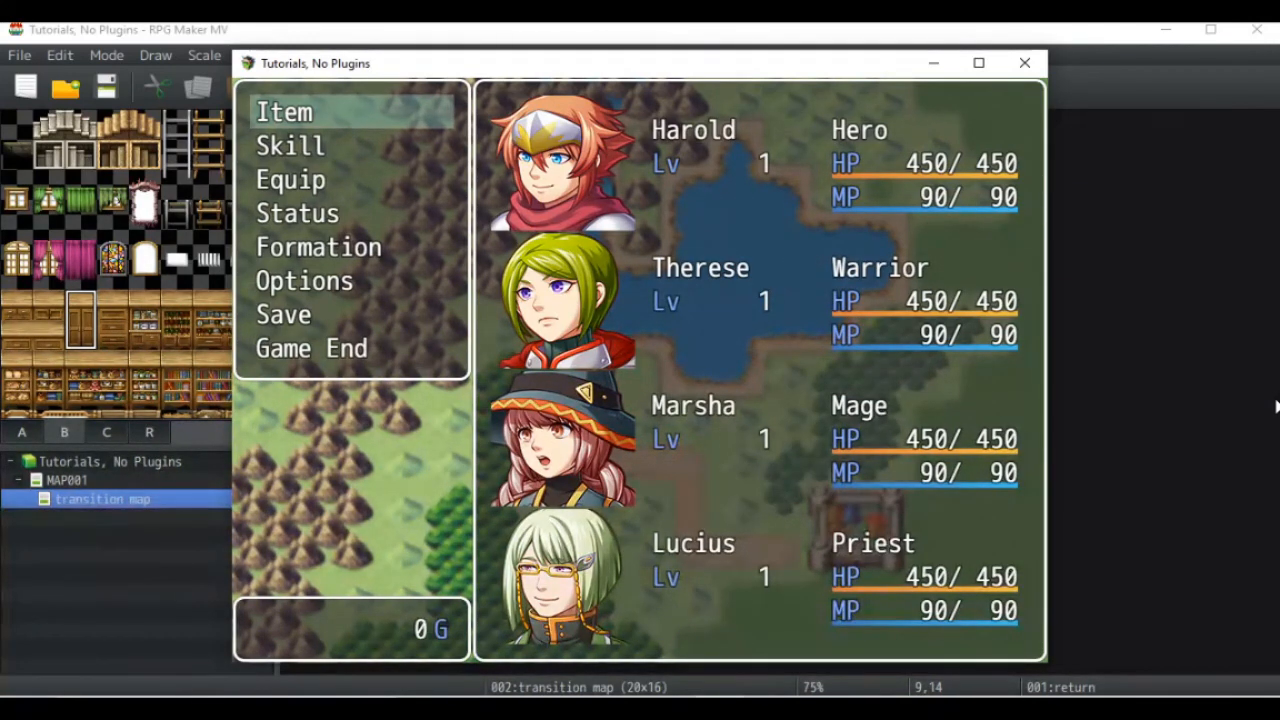
key("Up")
key("Return")
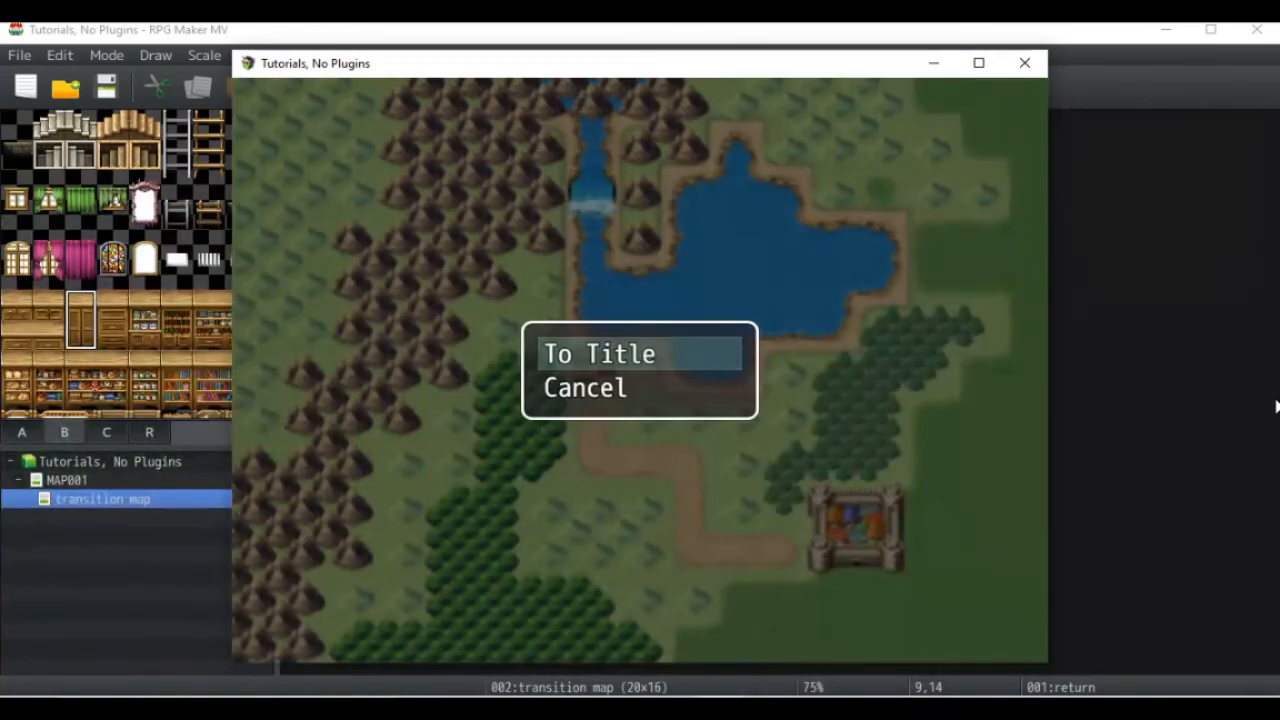
key("Return")
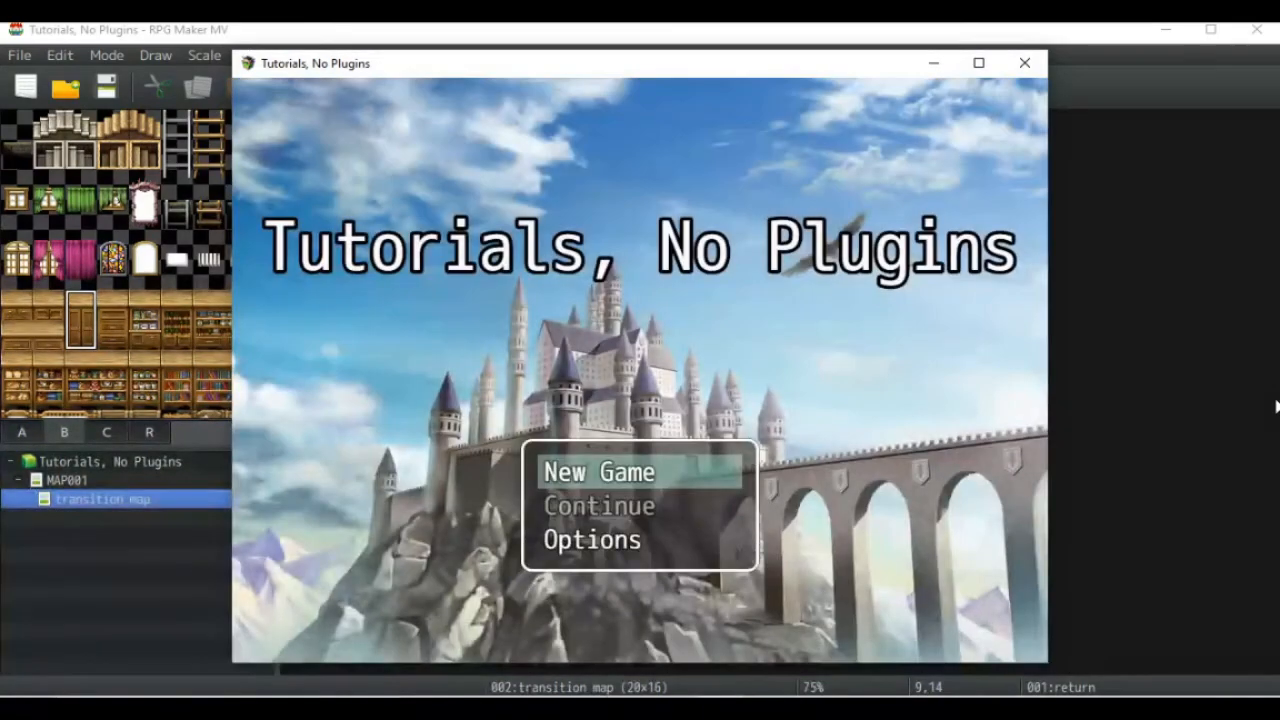
key("Return")
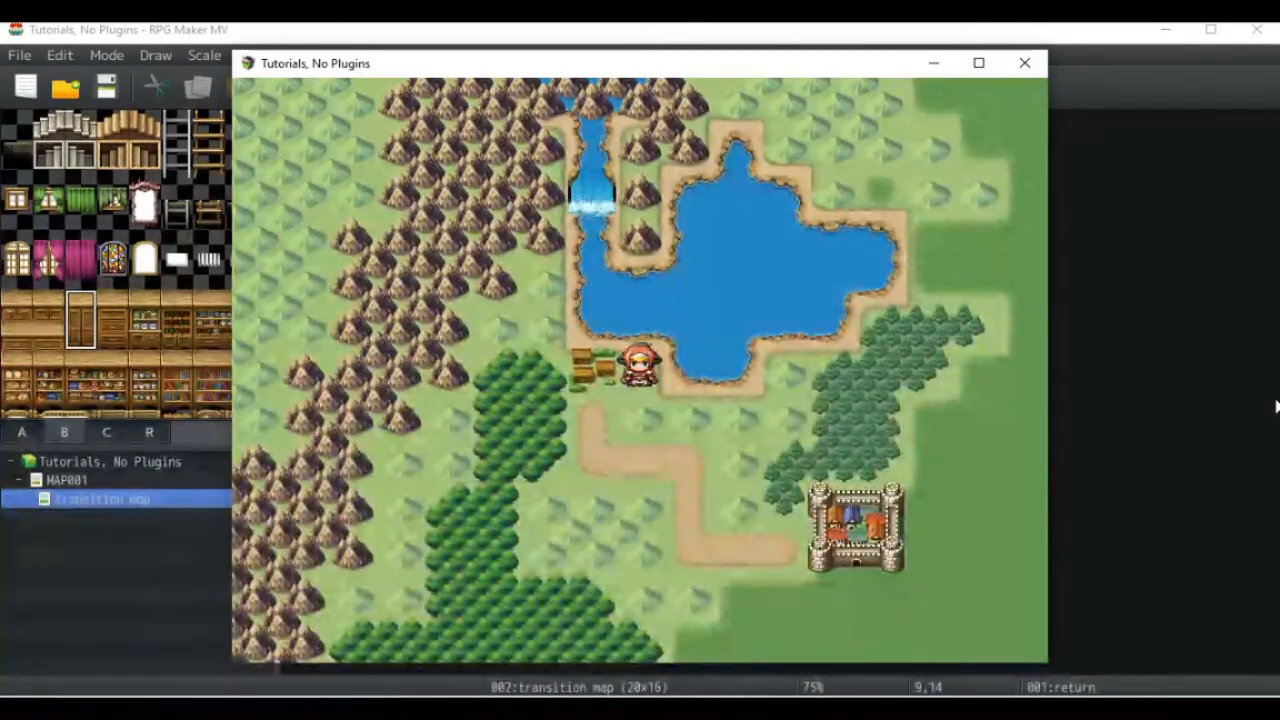
Step: Walk the party toward the castle and use the Home Warp item to travel to the house interior
key("Down")
key("Right")
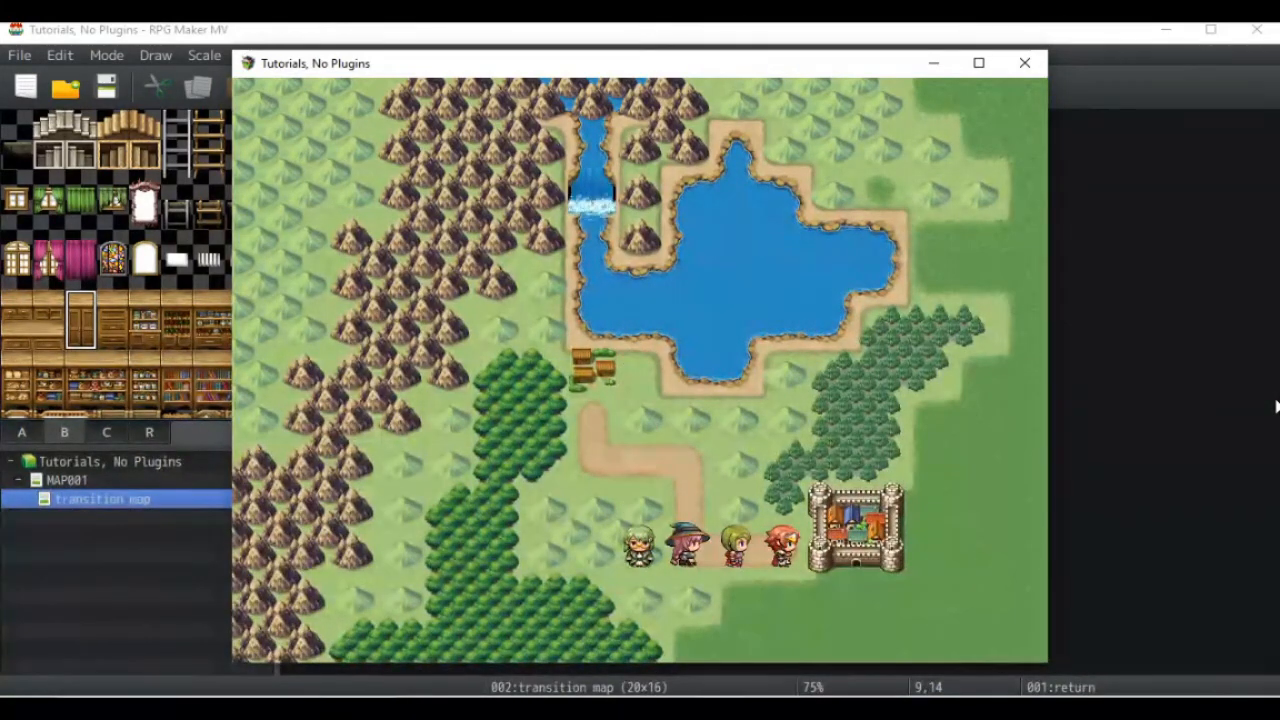
key("Escape")
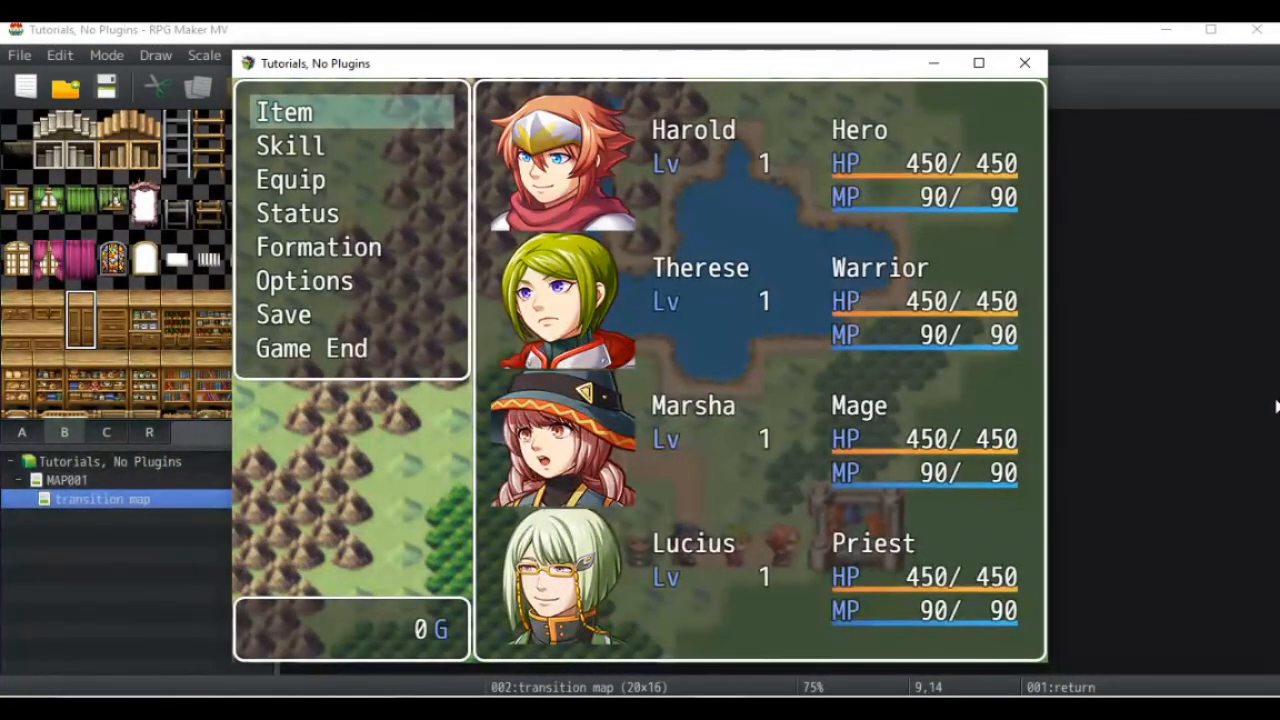
key("Return")
key("Return")
key("Return")
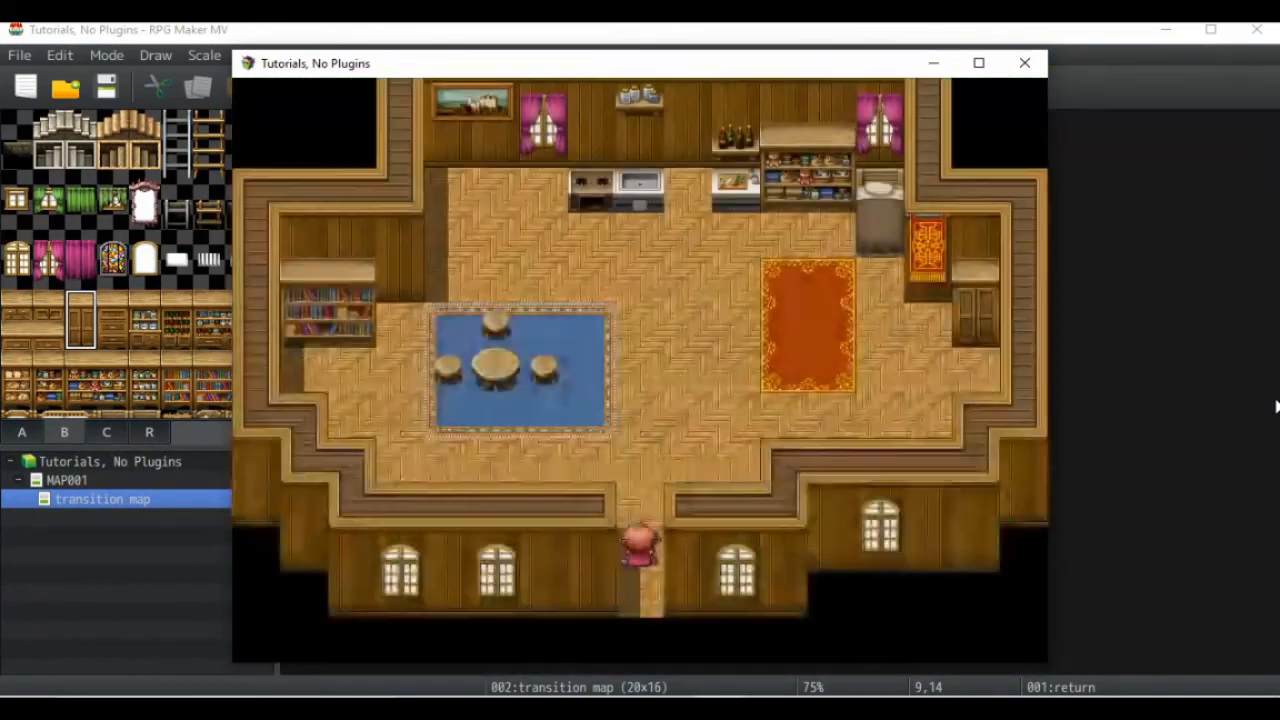
Step: Walk to the cabinet beside the red rug and interact with it to collect the raft
key("Up")
key("Right")
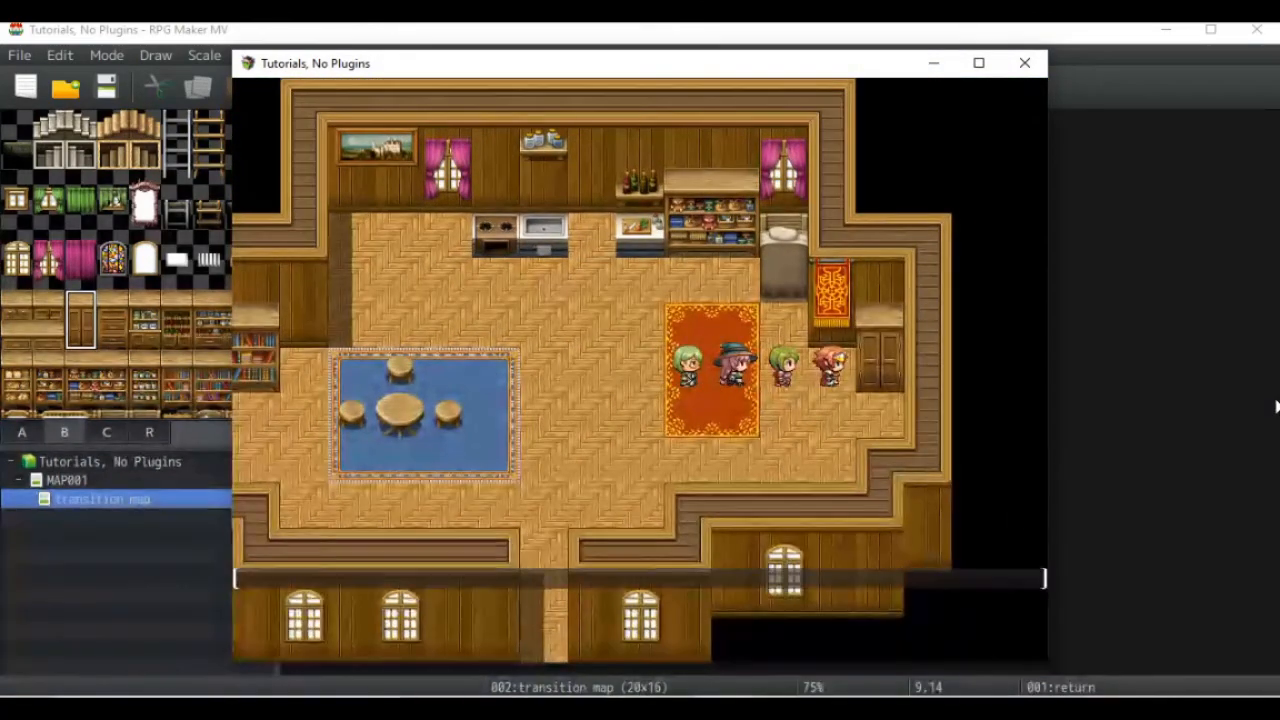
key("Return")
Step: Move away from the cabinet facing left and test using the Raft key item inside the house
key("Left")
key("Escape")
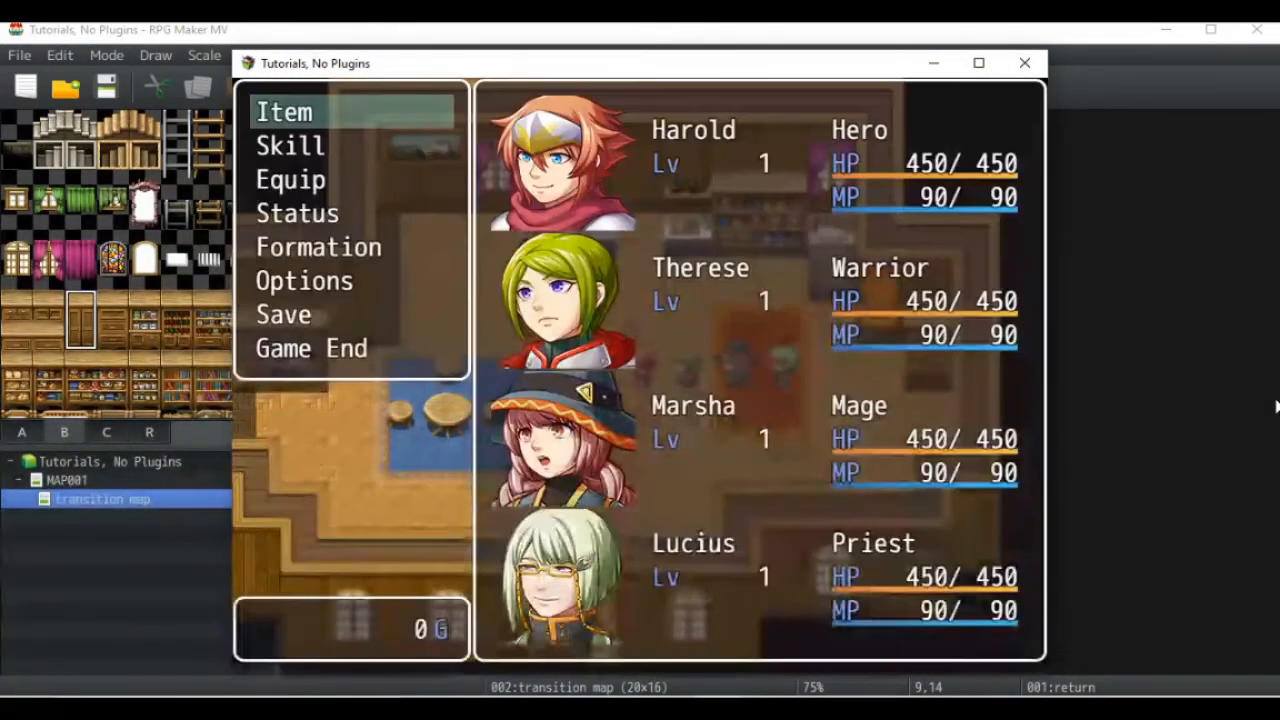
key("Return")
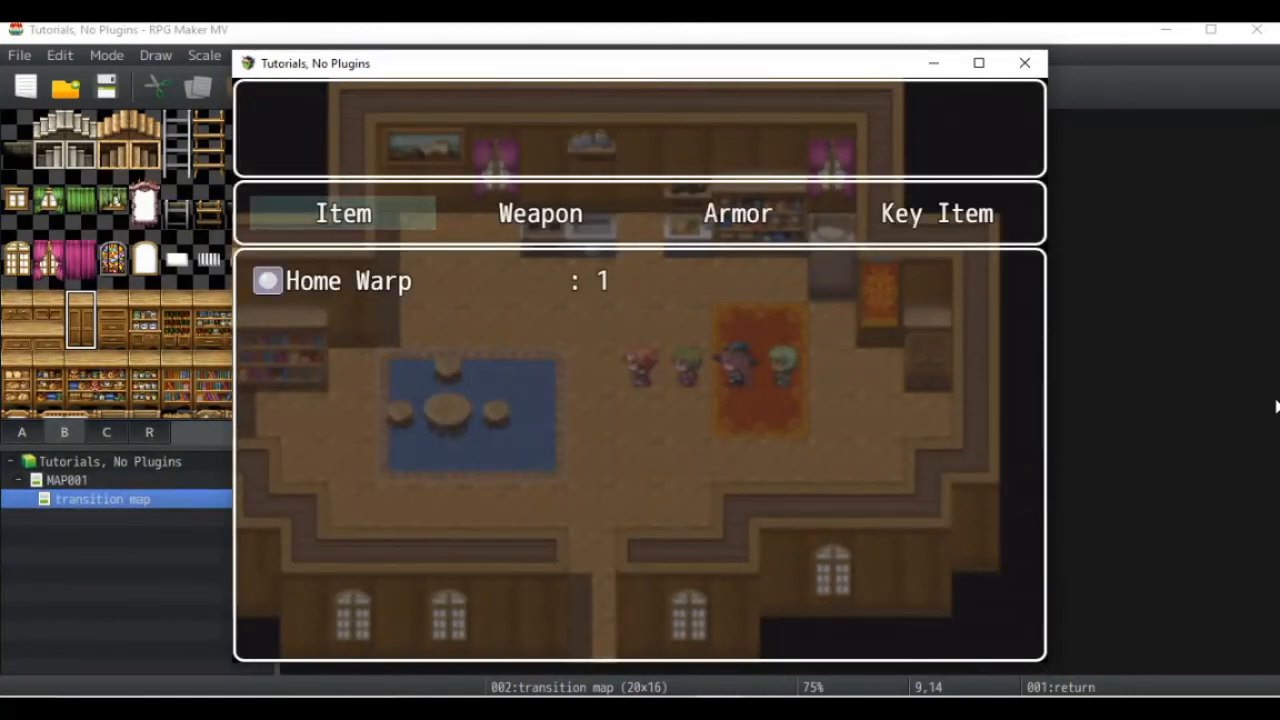
key("Right")
key("Right")
key("Right")
key("Return")
key("Return")
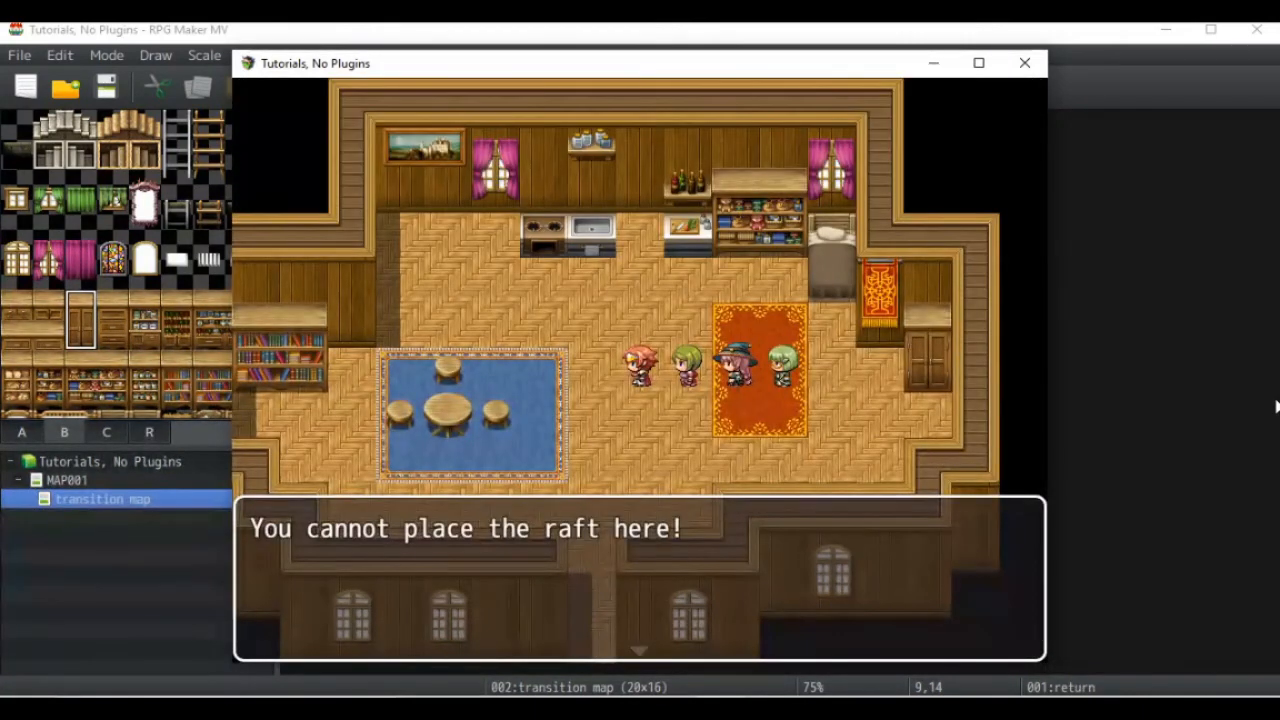
key("Return")
Step: Leave the house in the playtest and return to the editor to open the portable raft common event
key("Down")
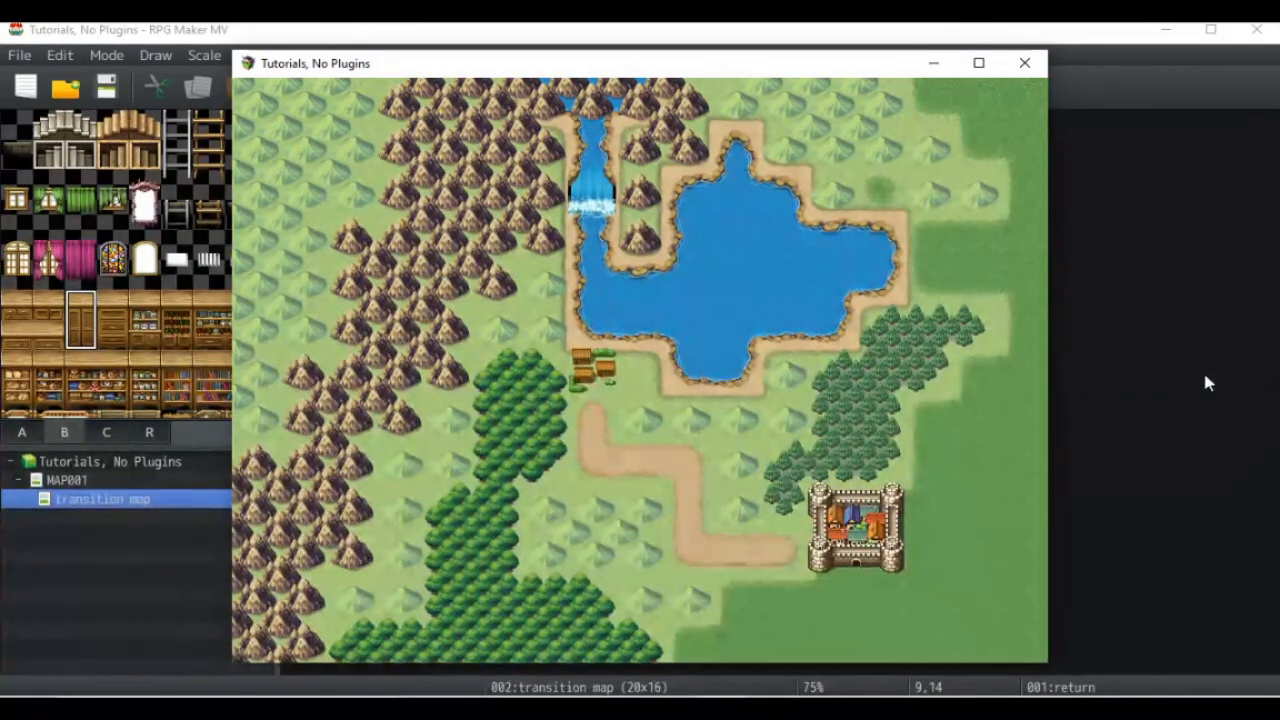
left_click(657, 30)
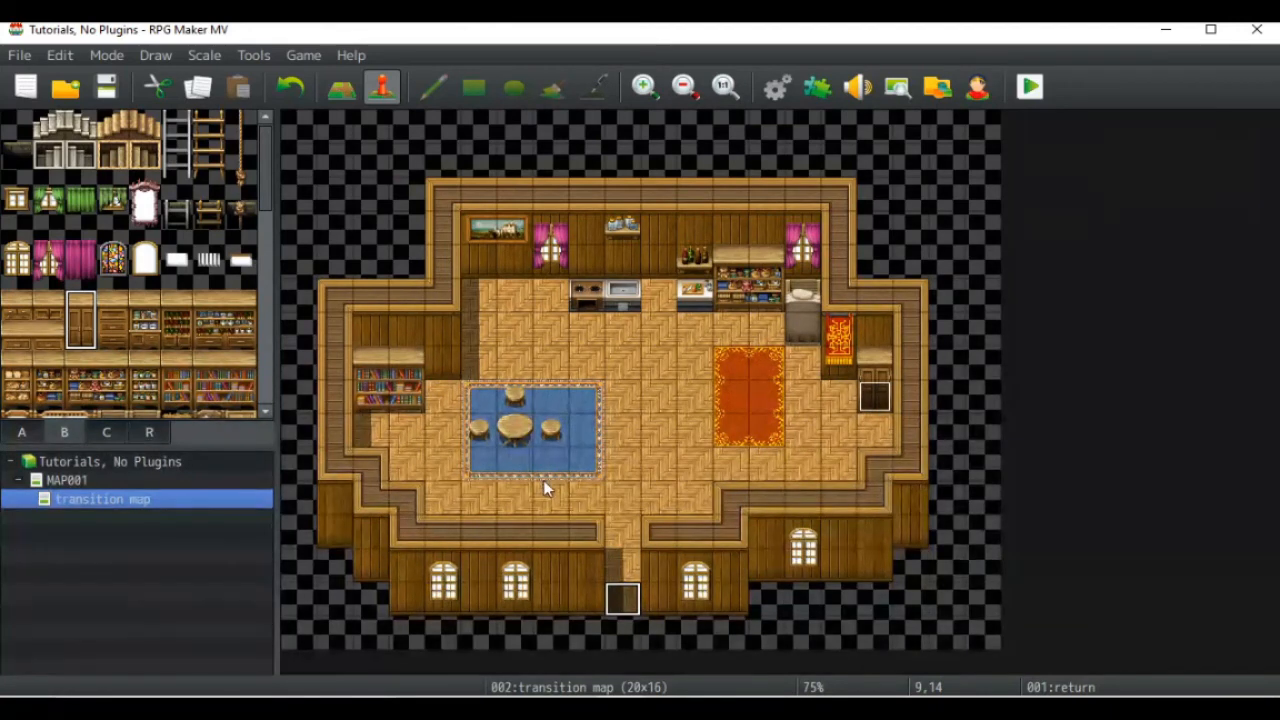
left_click(783, 92)
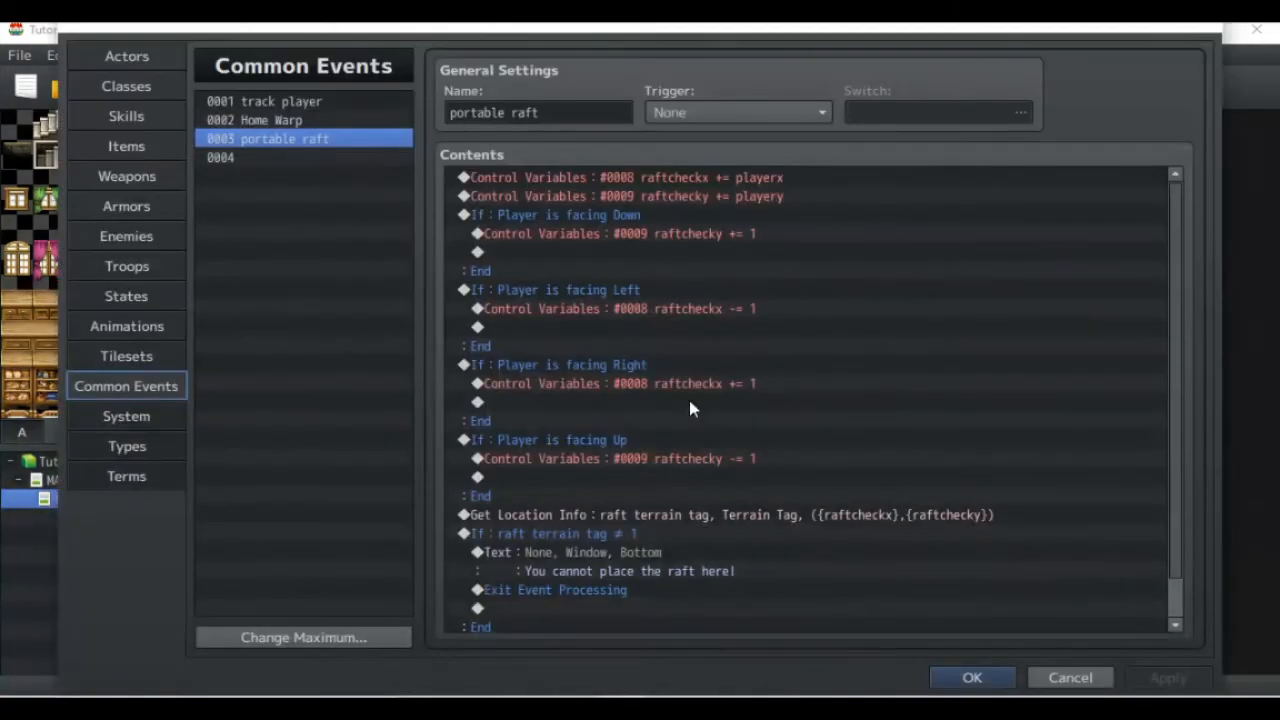
Step: Change the portable raft event's raftcheckx assignment from Add to Set, using the playerx variable as operand
left_click(634, 180)
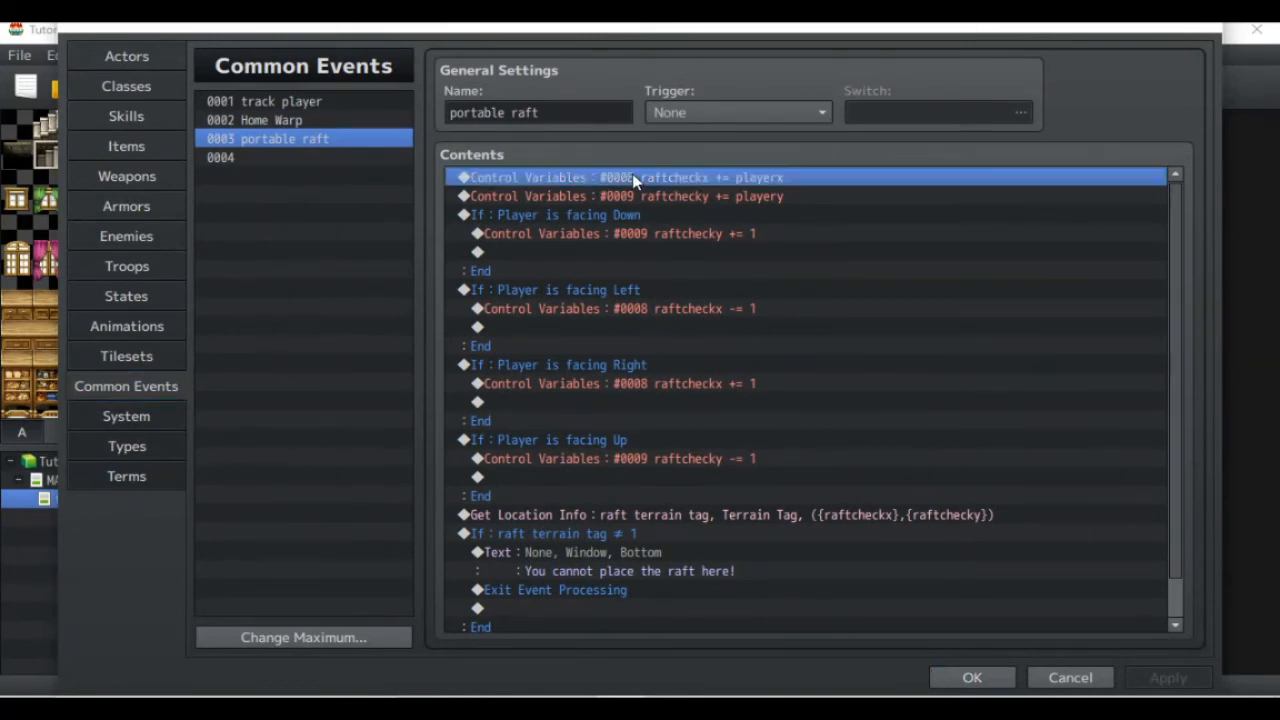
left_click(641, 196)
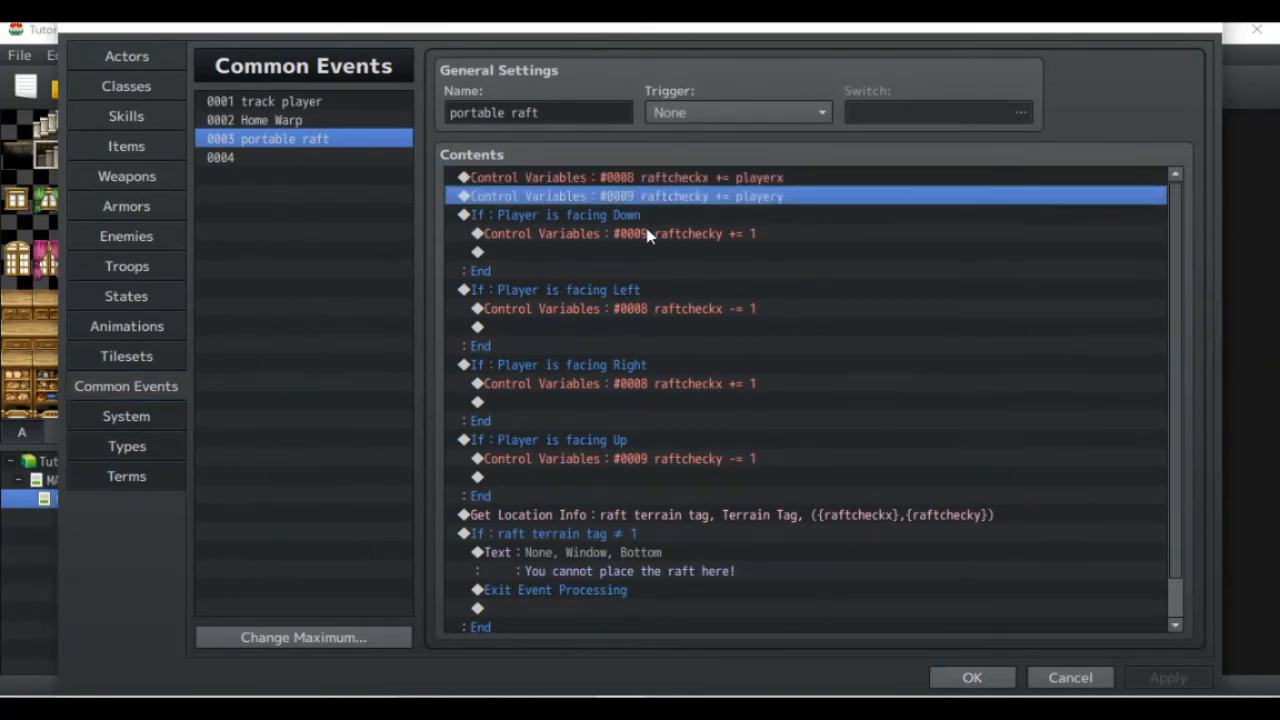
left_click(672, 180)
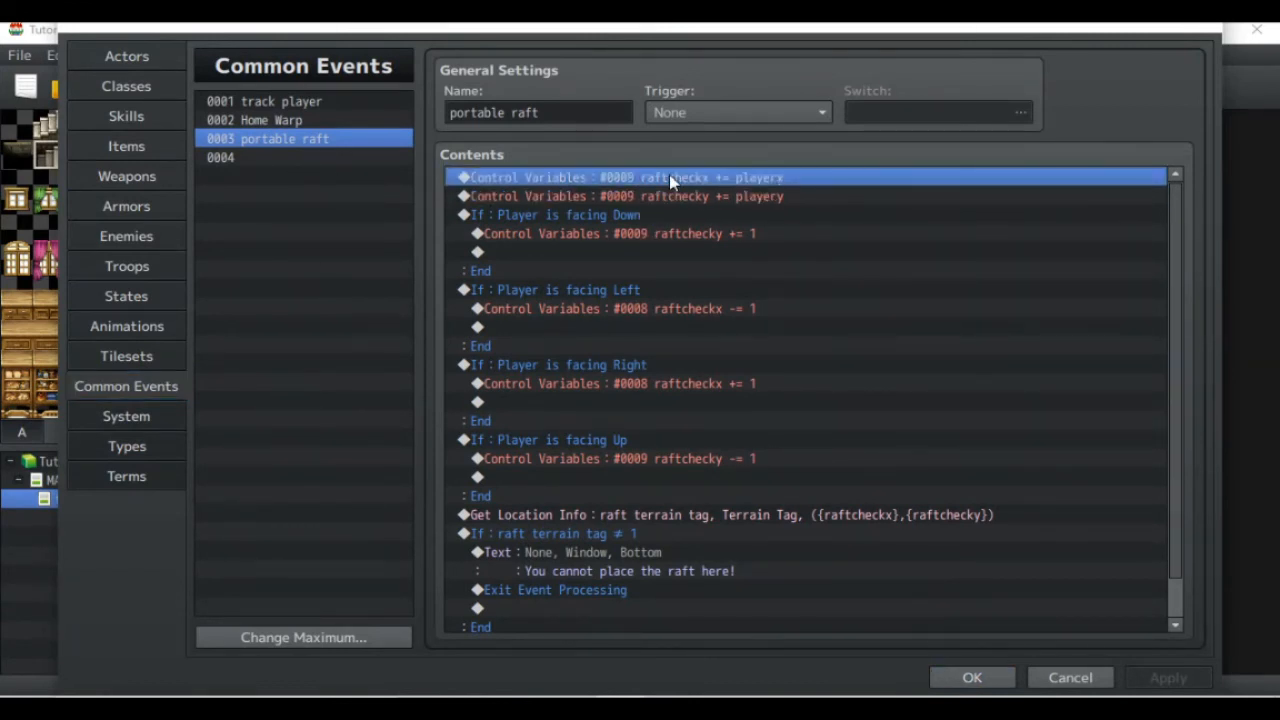
left_click(672, 196)
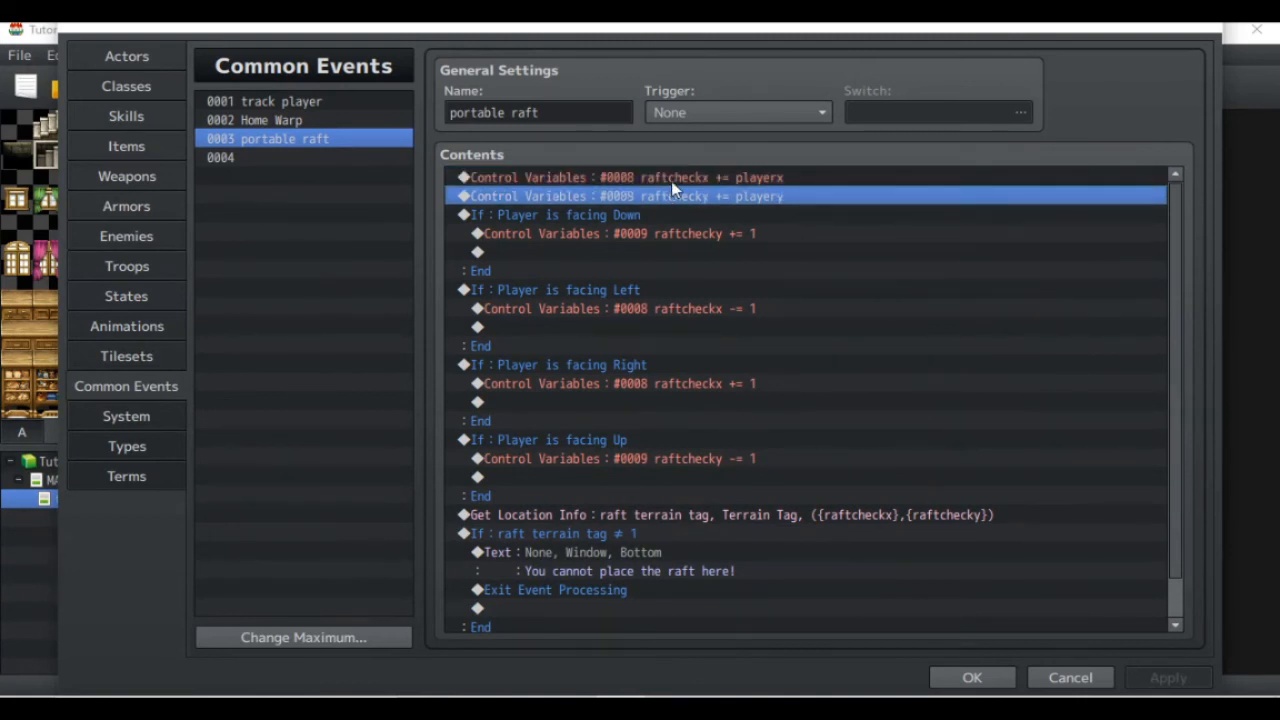
left_click(672, 180)
left_click(675, 197)
double_click(676, 180)
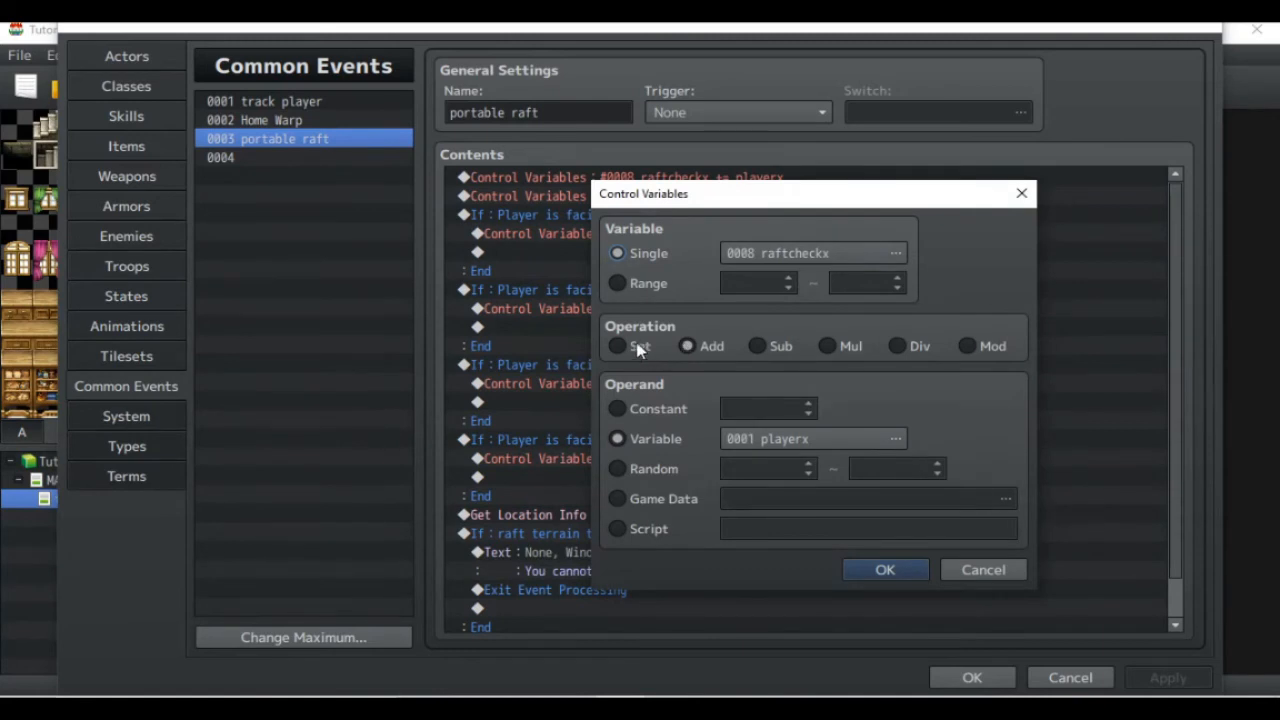
left_click(885, 569)
left_click(657, 178)
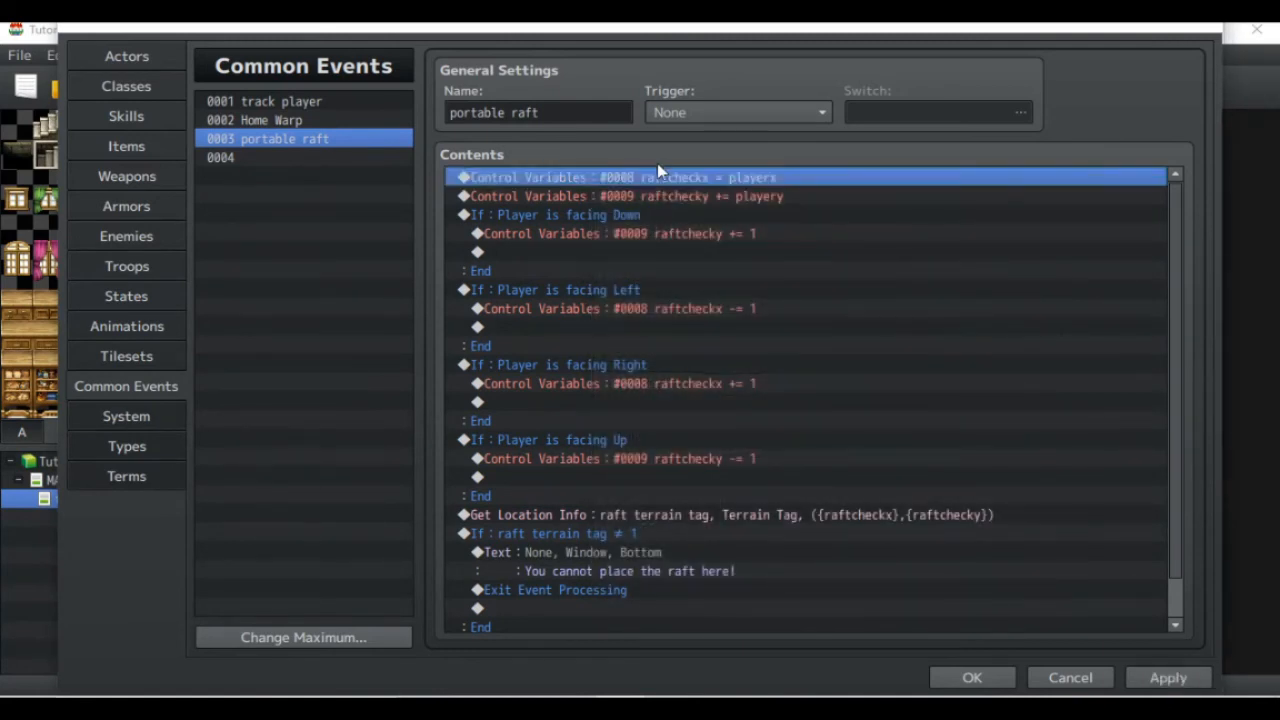
Step: Change the raftchecky assignment to the Set operation with the playery variable as operand
double_click(677, 197)
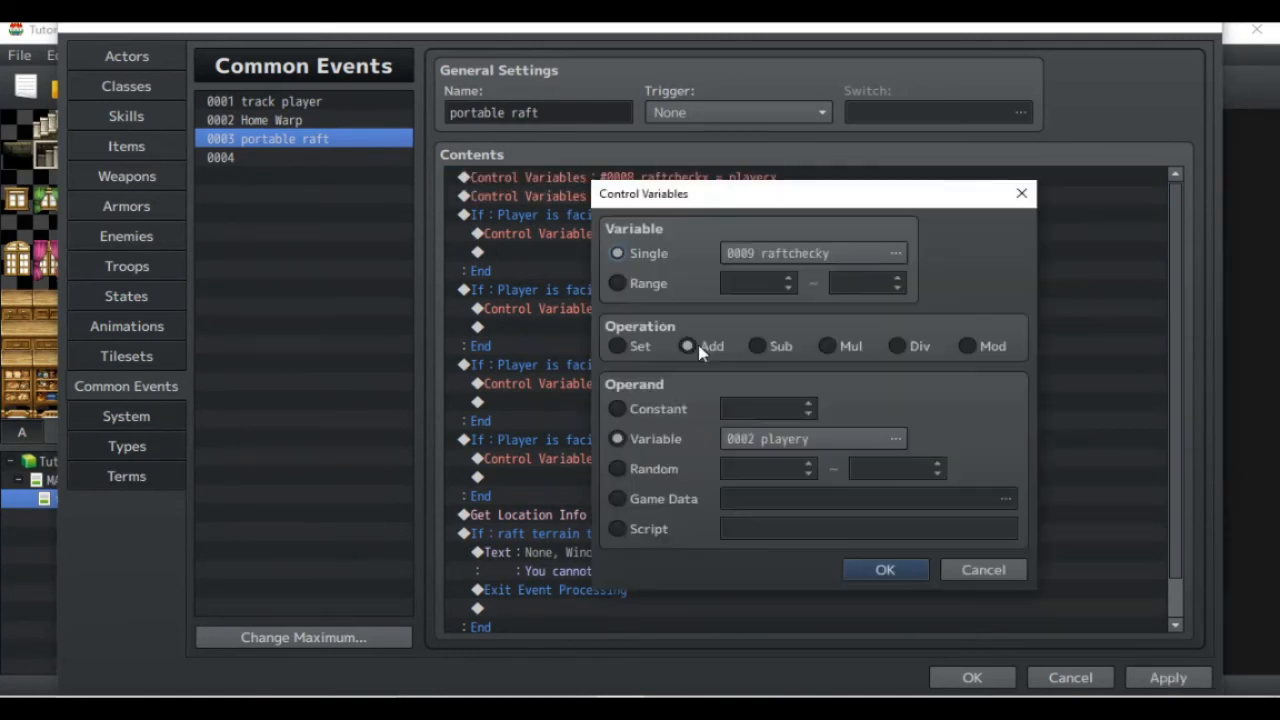
left_click(637, 347)
left_click(882, 569)
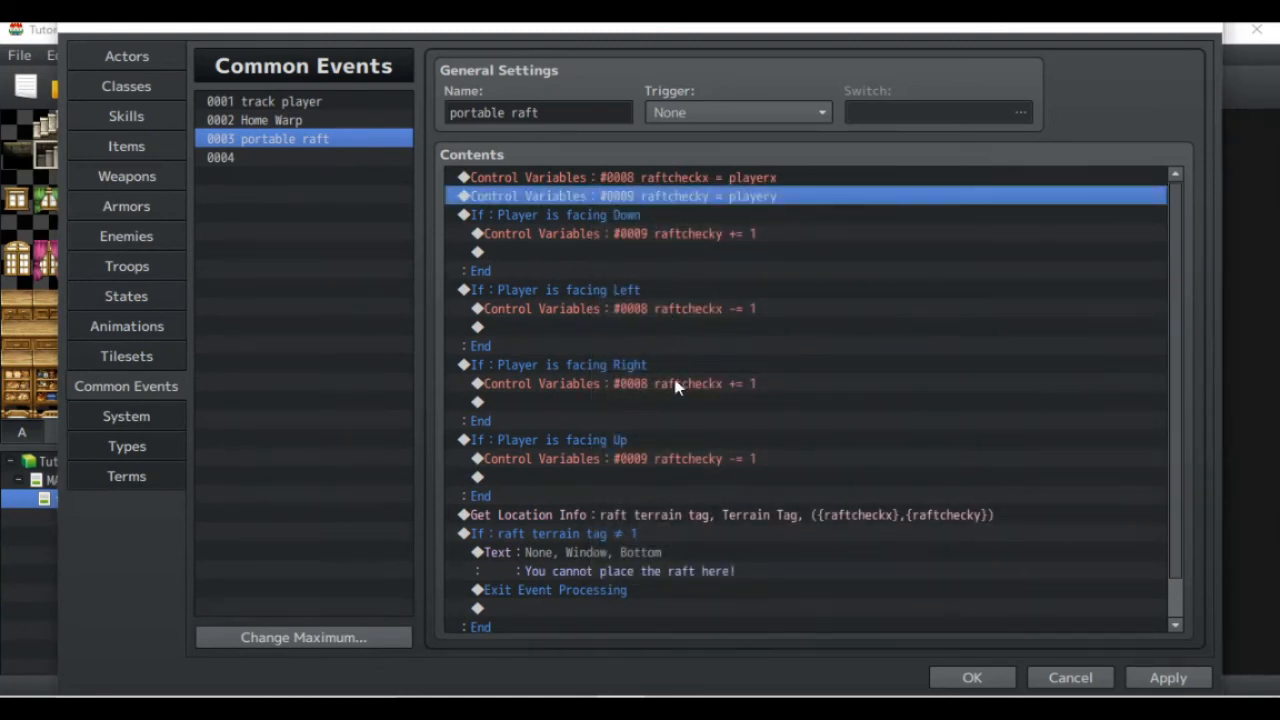
left_click(743, 510)
scroll(742, 516, "down", 1)
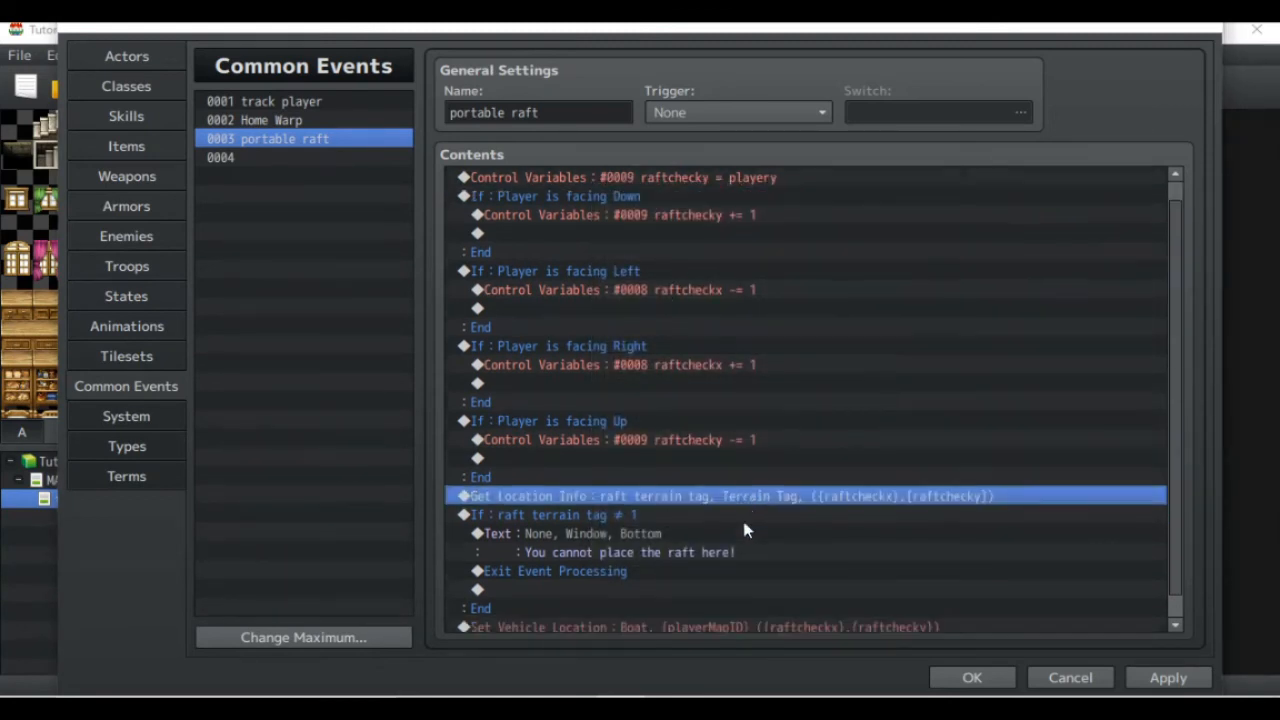
Step: Review the Home Warp common event's map check, player position variables and transfer command, and accept the database changes
left_click(283, 107)
left_click(283, 124)
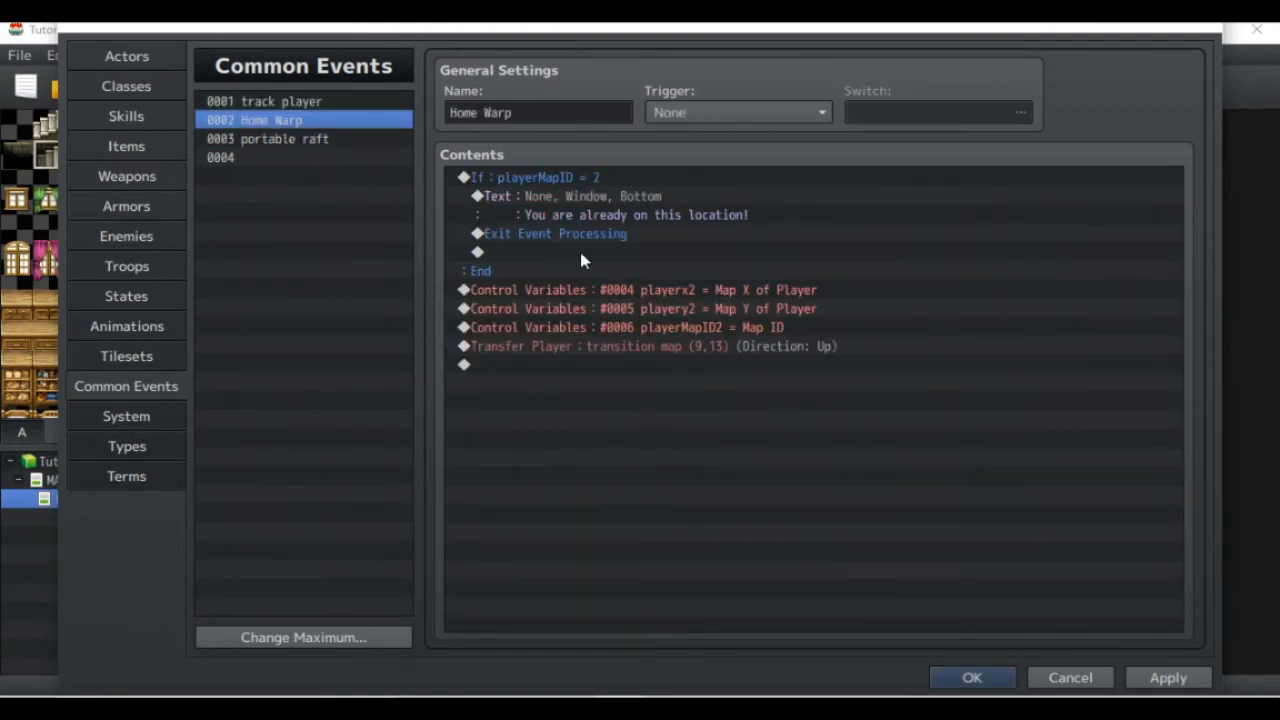
left_click(595, 177)
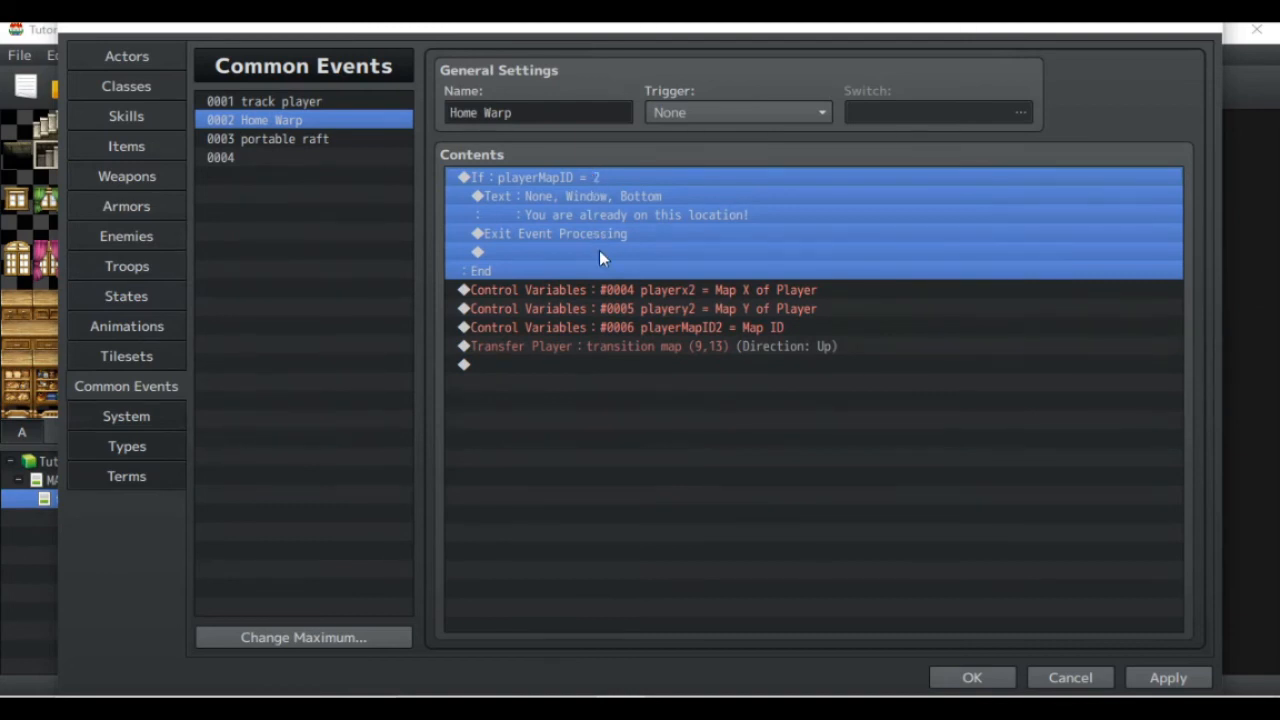
left_click(607, 289)
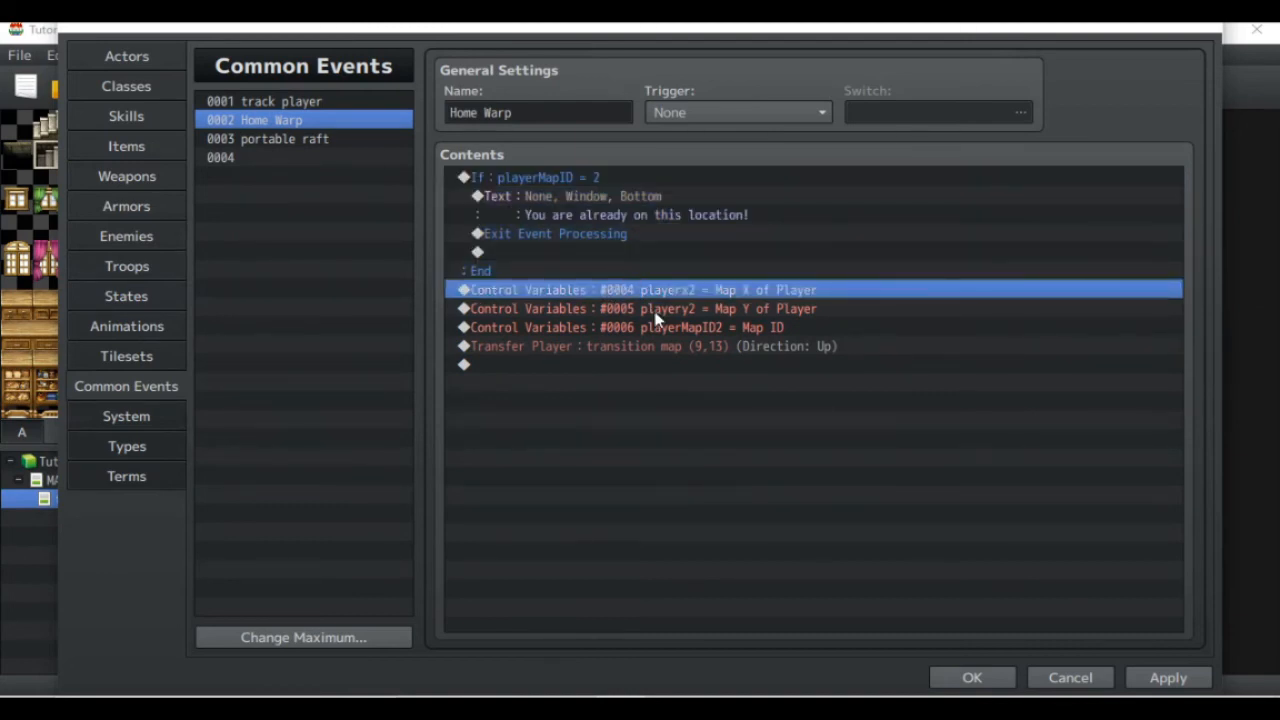
left_click(658, 312)
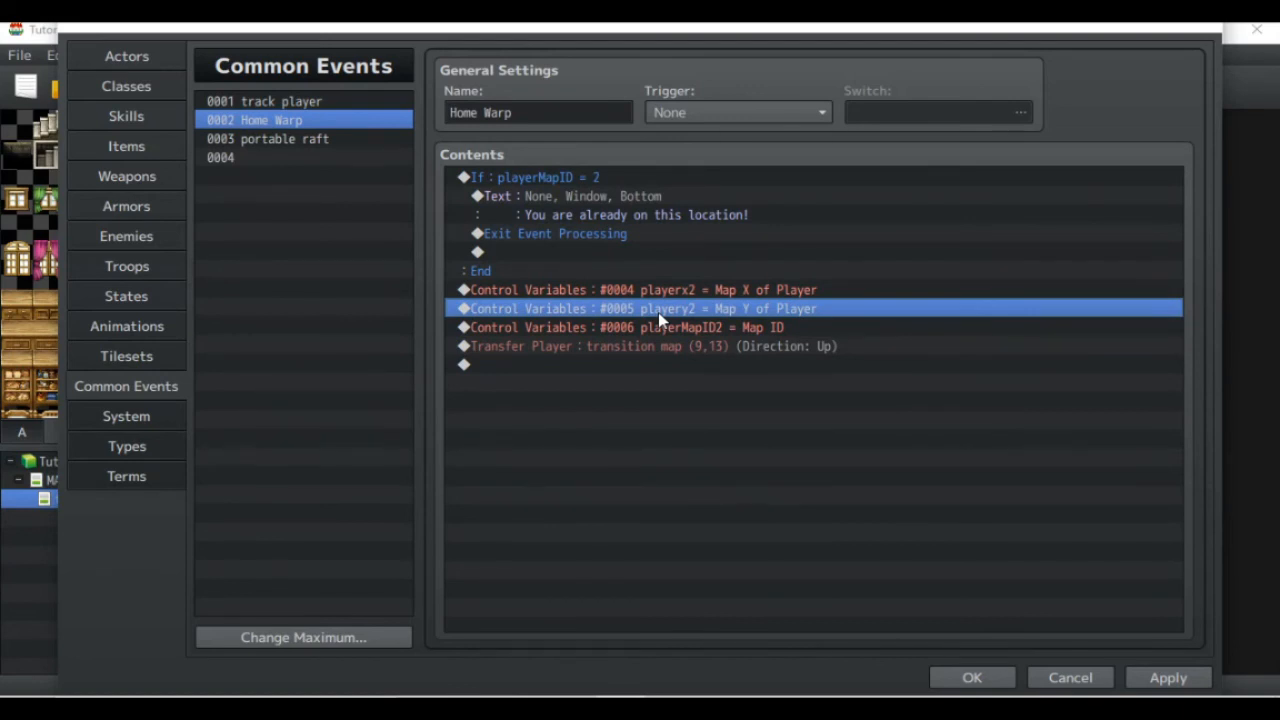
left_click(664, 330)
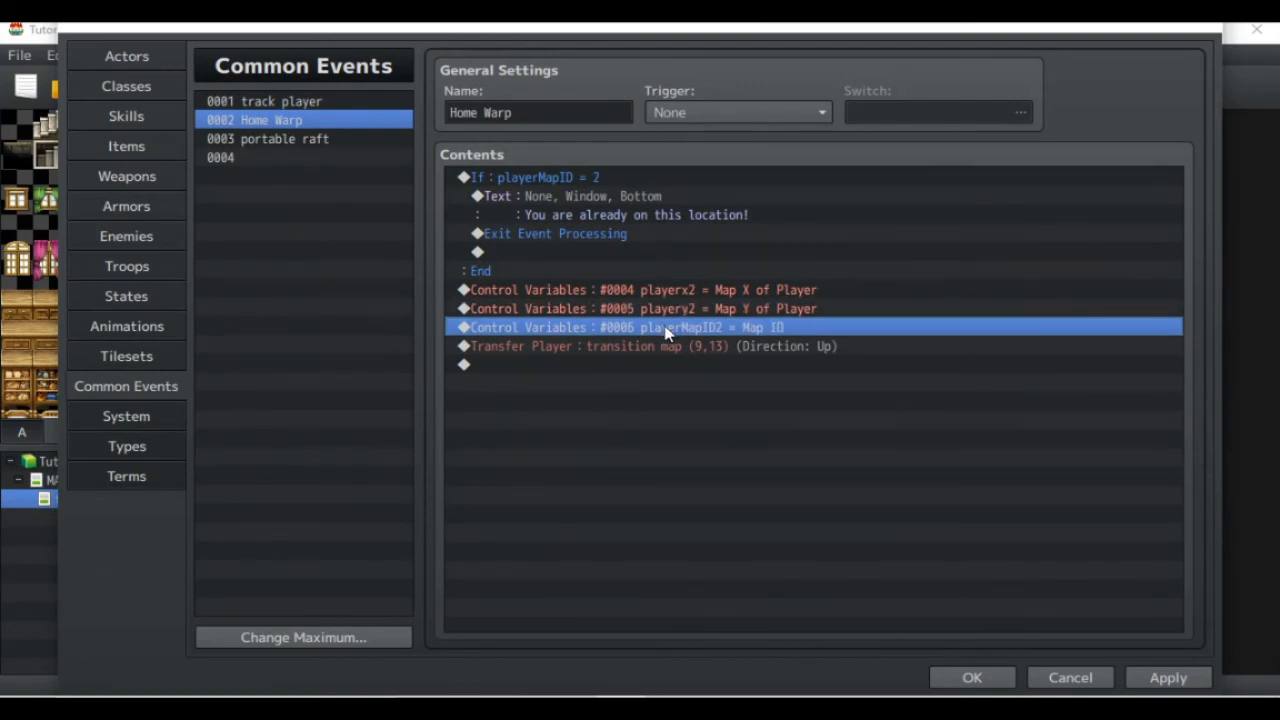
left_click(671, 346)
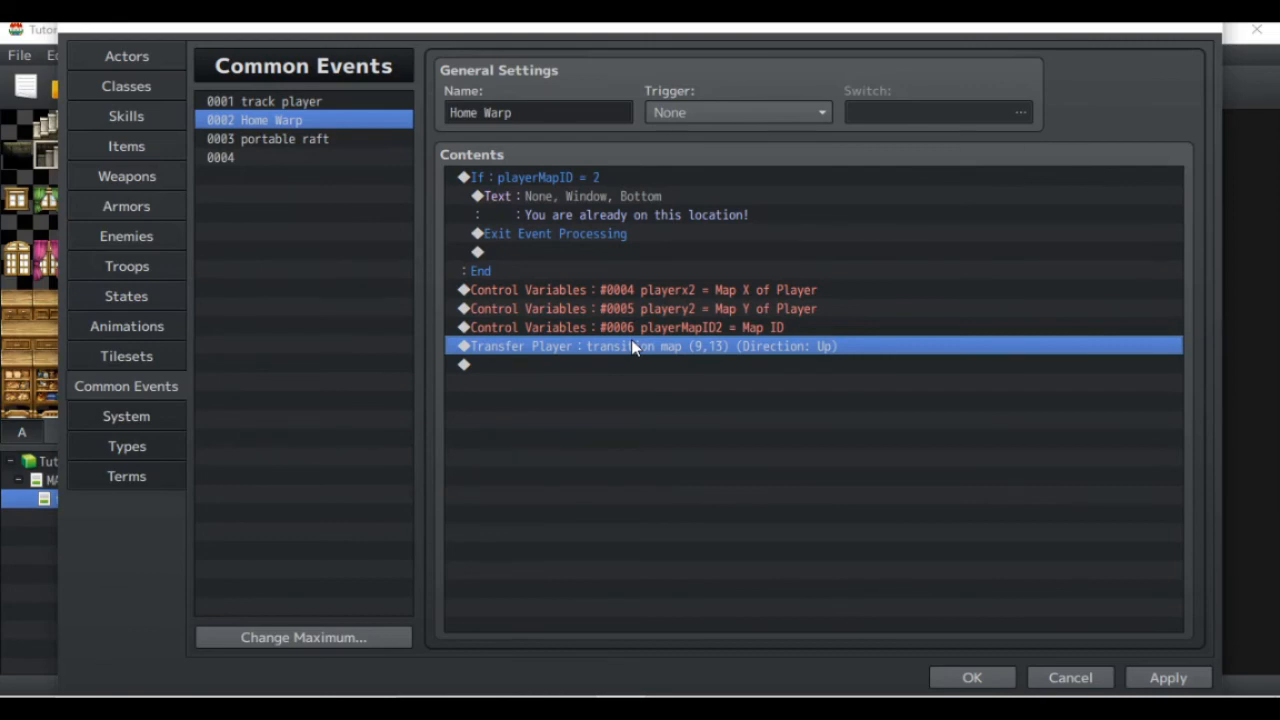
left_click(972, 677)
Step: Examine the return event's Transfer Player command at the house doorway and recheck the Home Warp common event
double_click(620, 598)
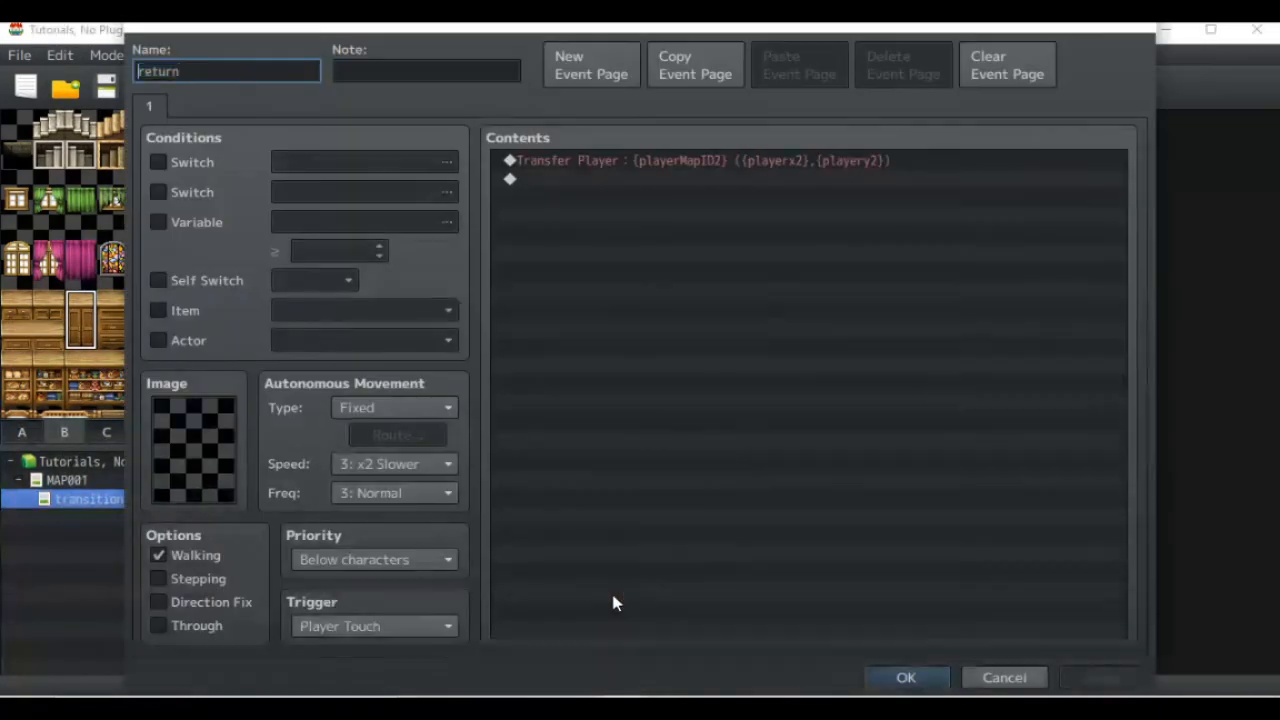
left_click(656, 163)
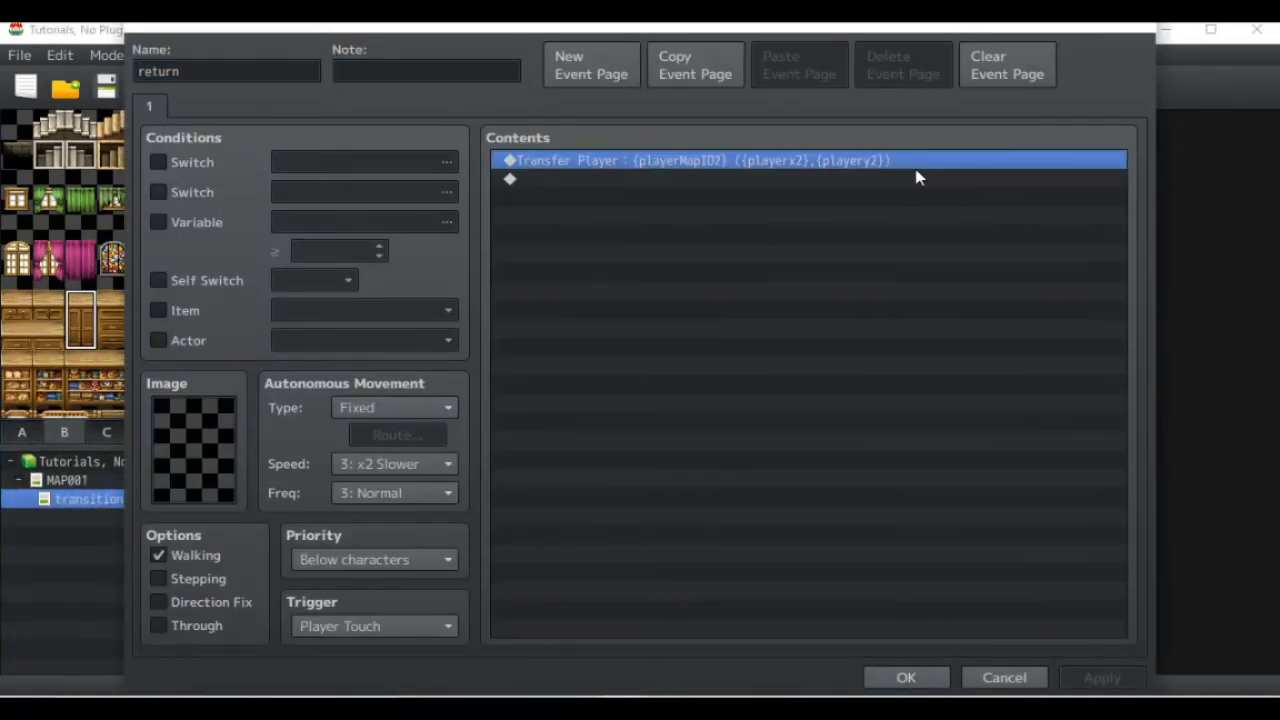
left_click(906, 678)
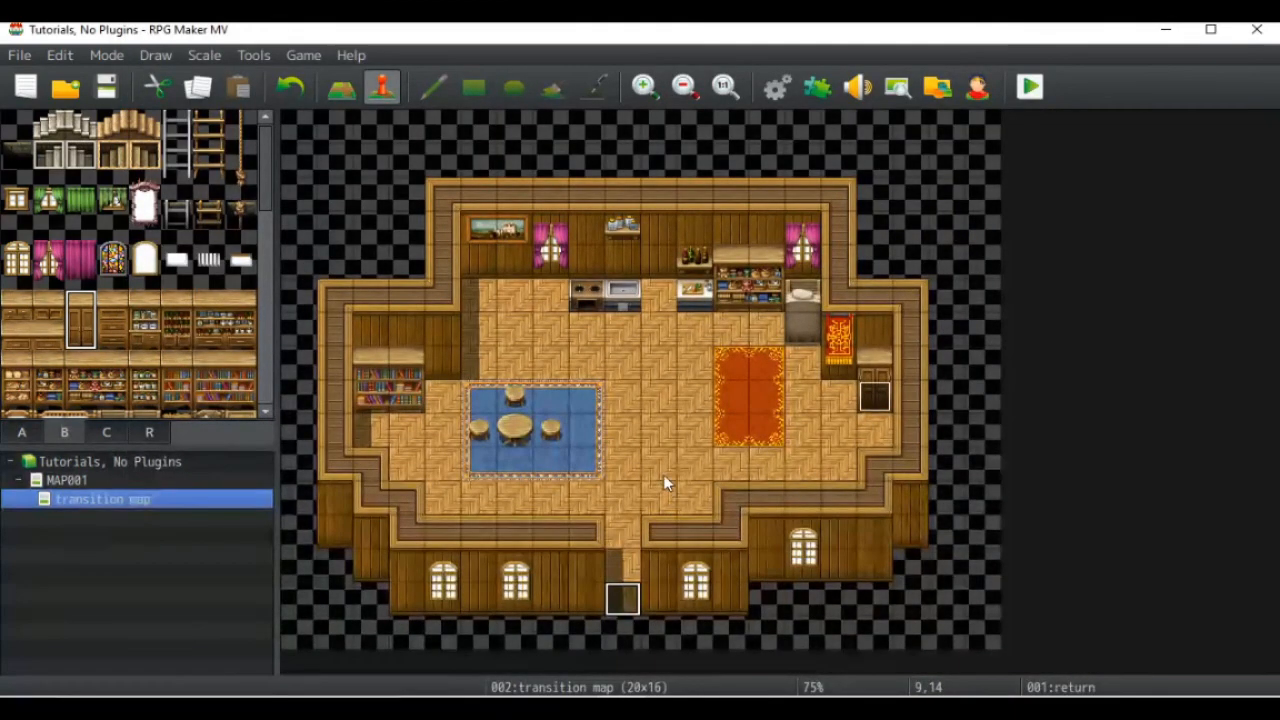
left_click(777, 88)
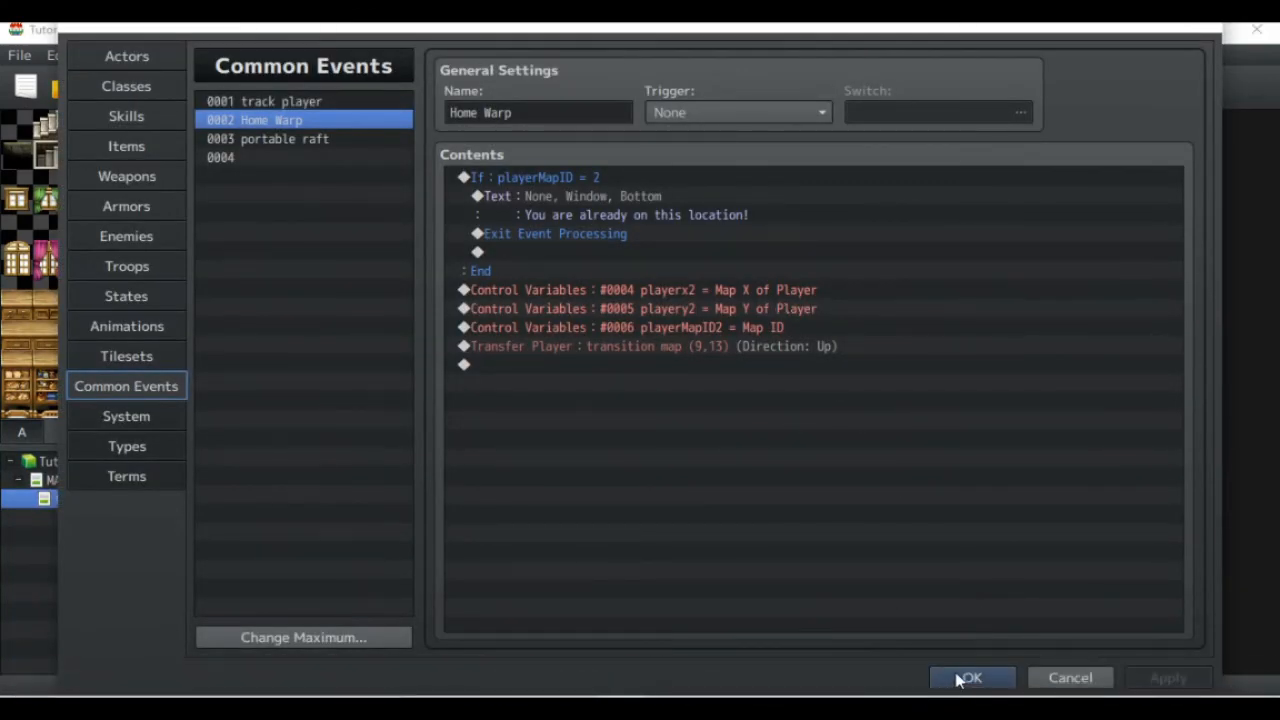
left_click(966, 677)
Step: Close the running playtest, relaunch it with the project changes saved and start a new game
left_click(718, 679)
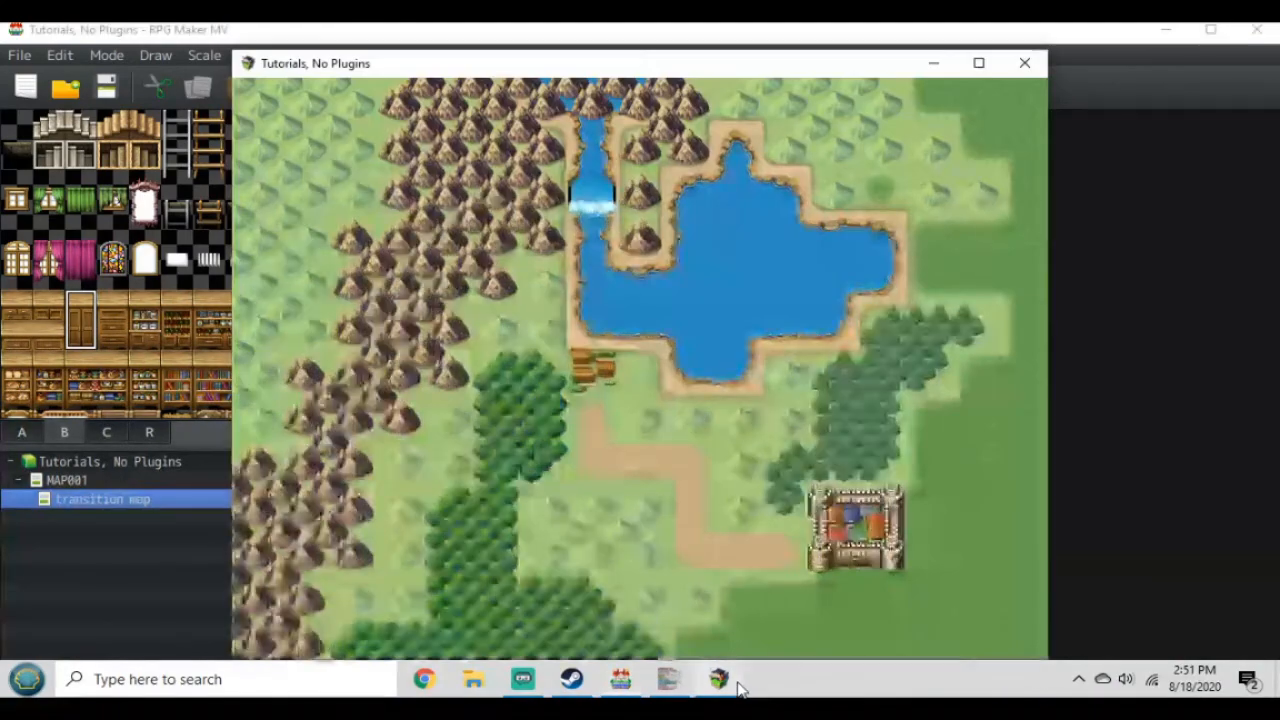
left_click(1024, 63)
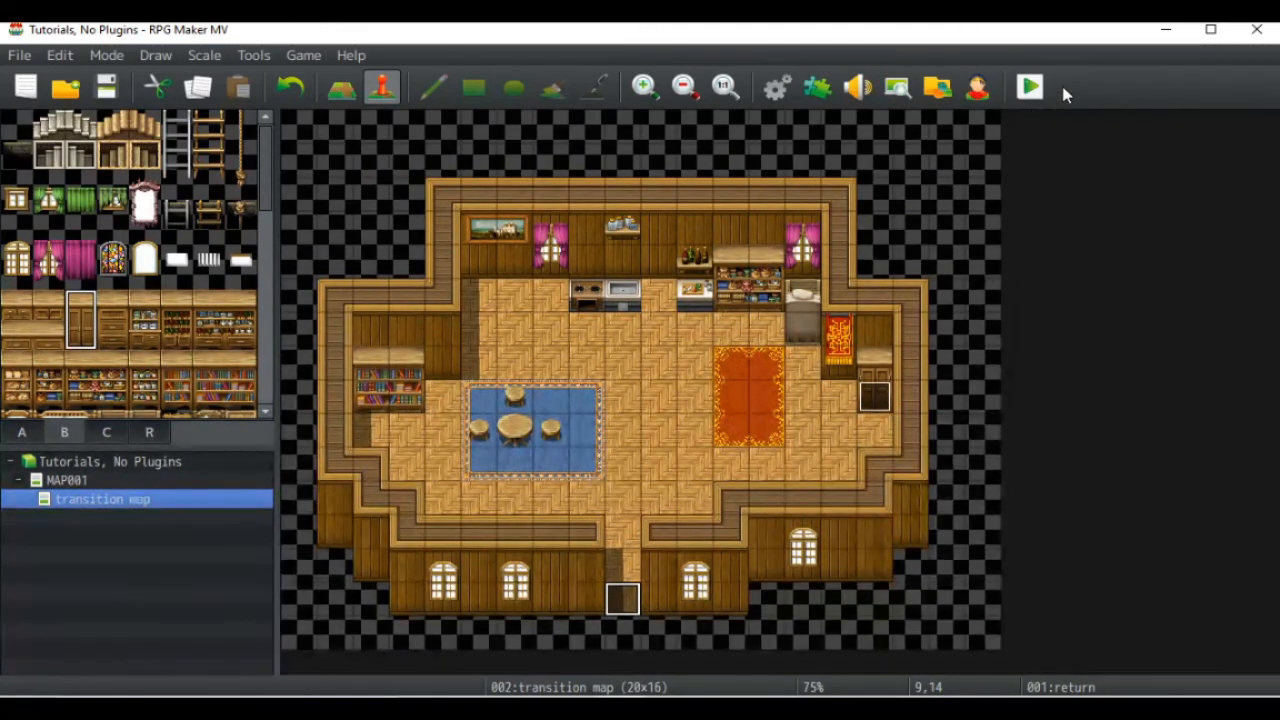
left_click(1031, 88)
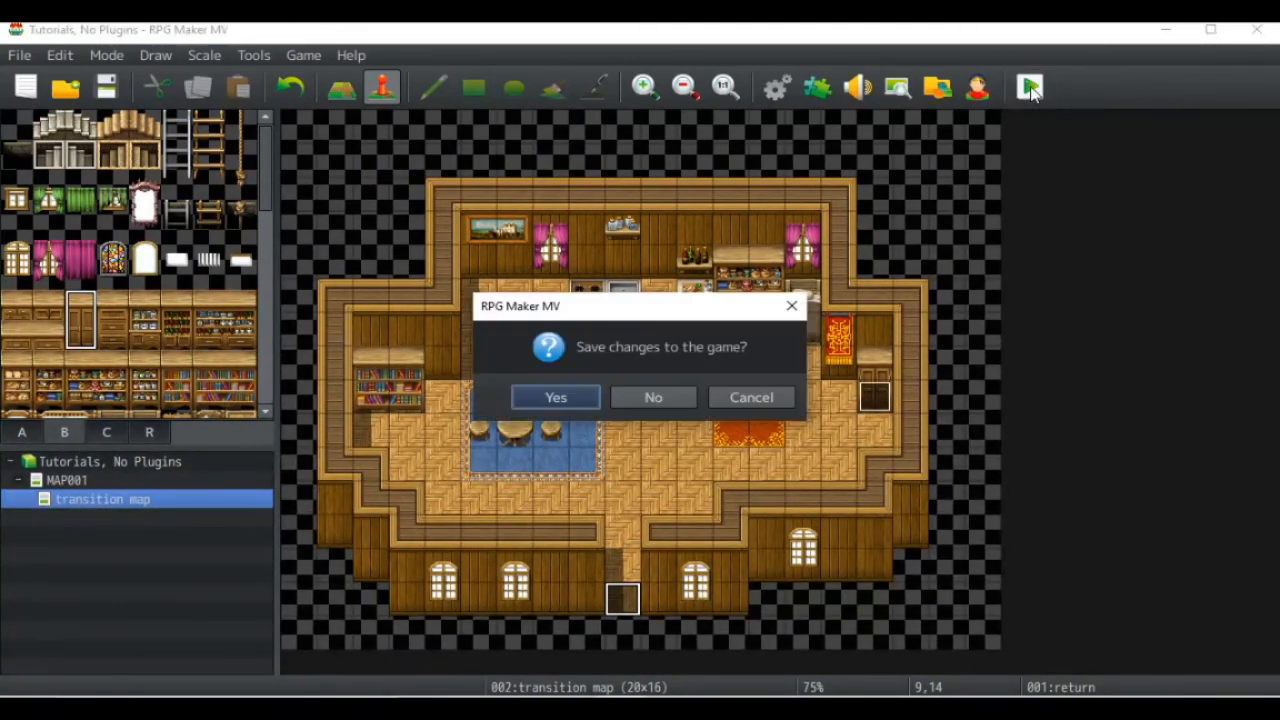
left_click(559, 400)
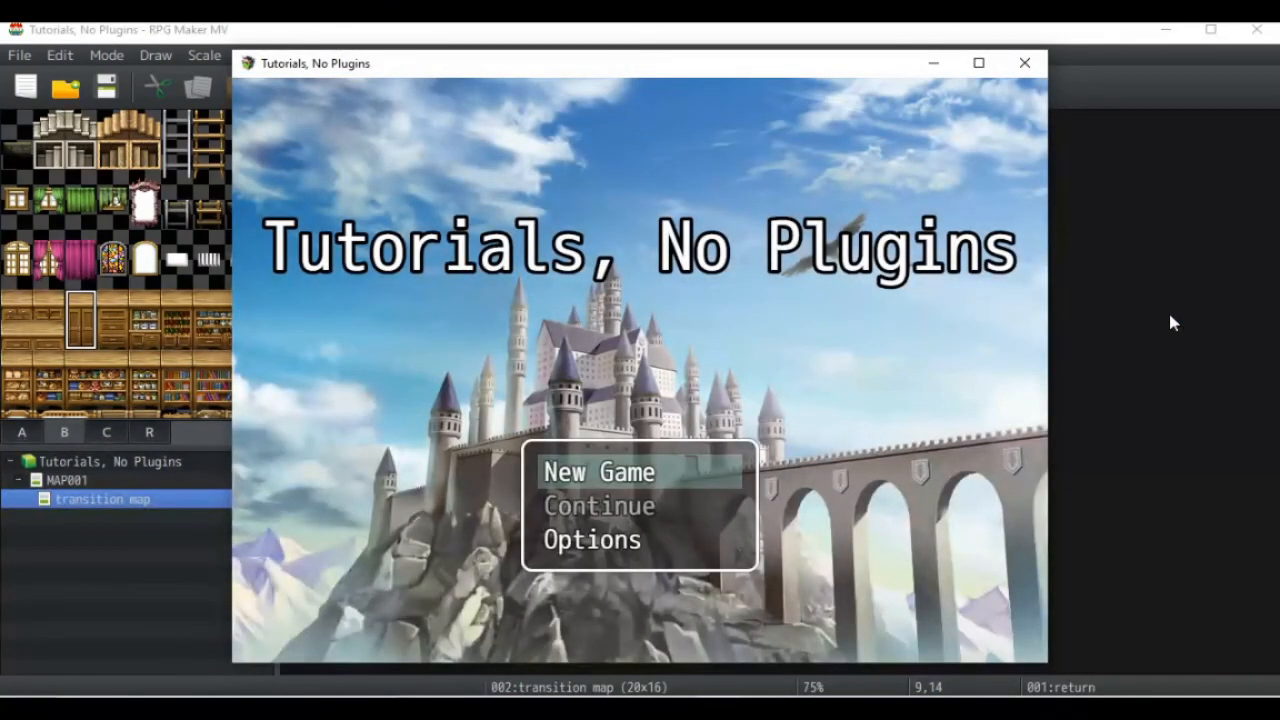
key("Return")
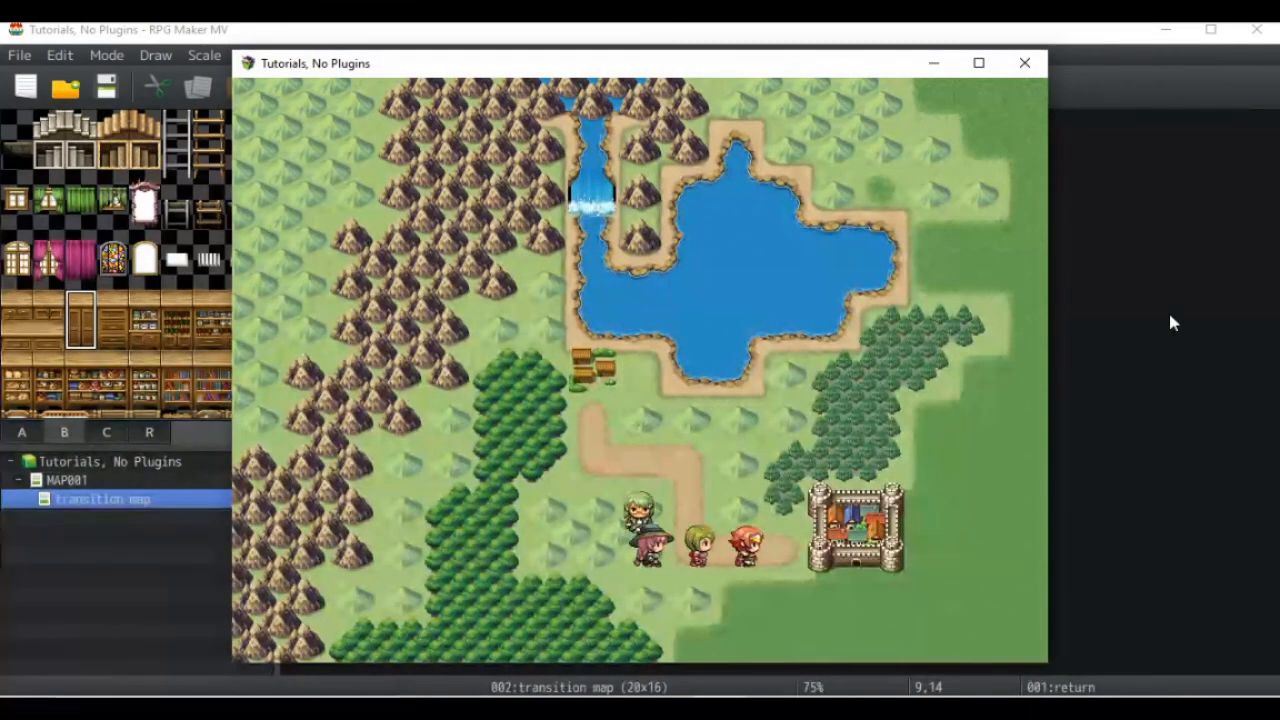
Step: Use the Home Warp item to travel to the house and collect the raft from the cabinet
key("Escape")
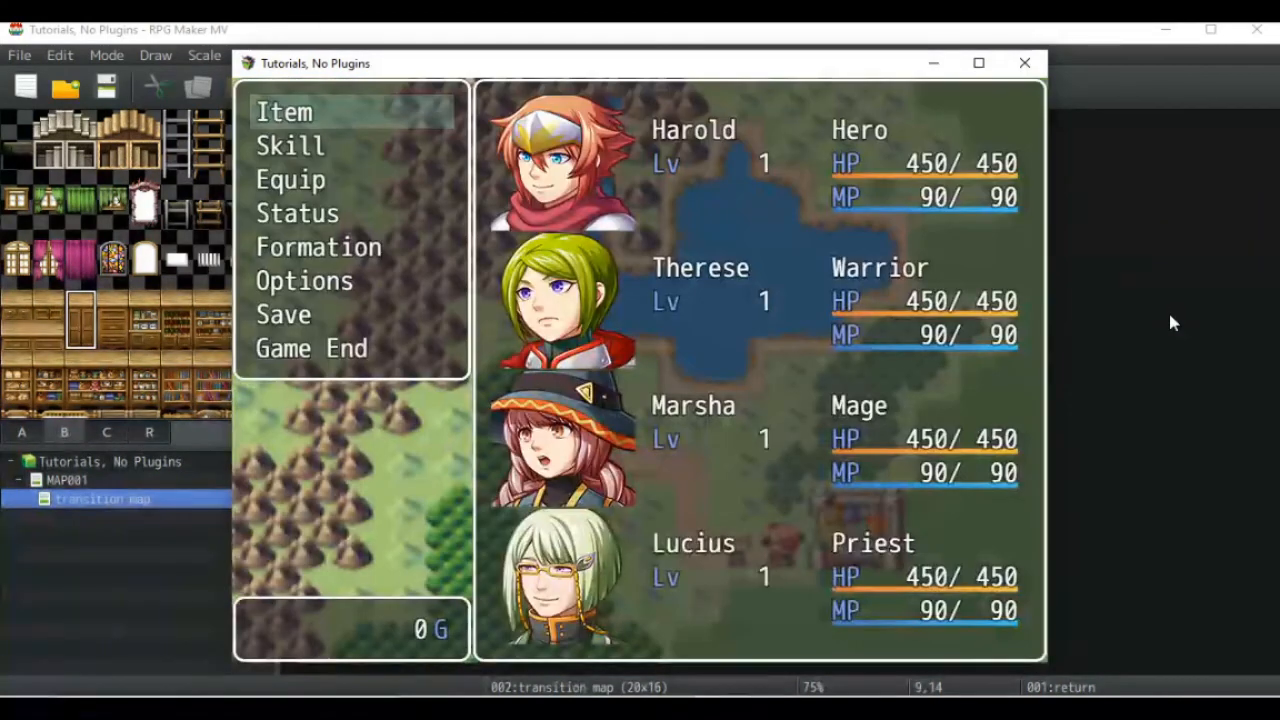
key("Return")
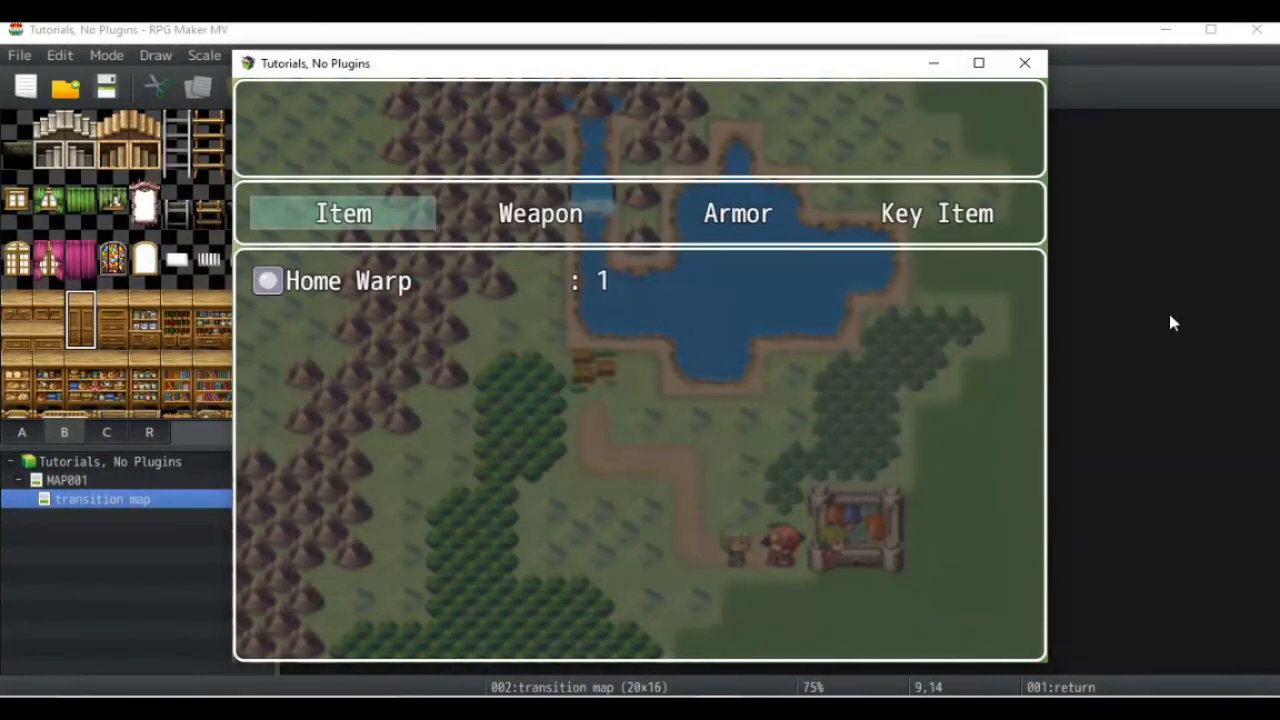
key("Return")
key("Return")
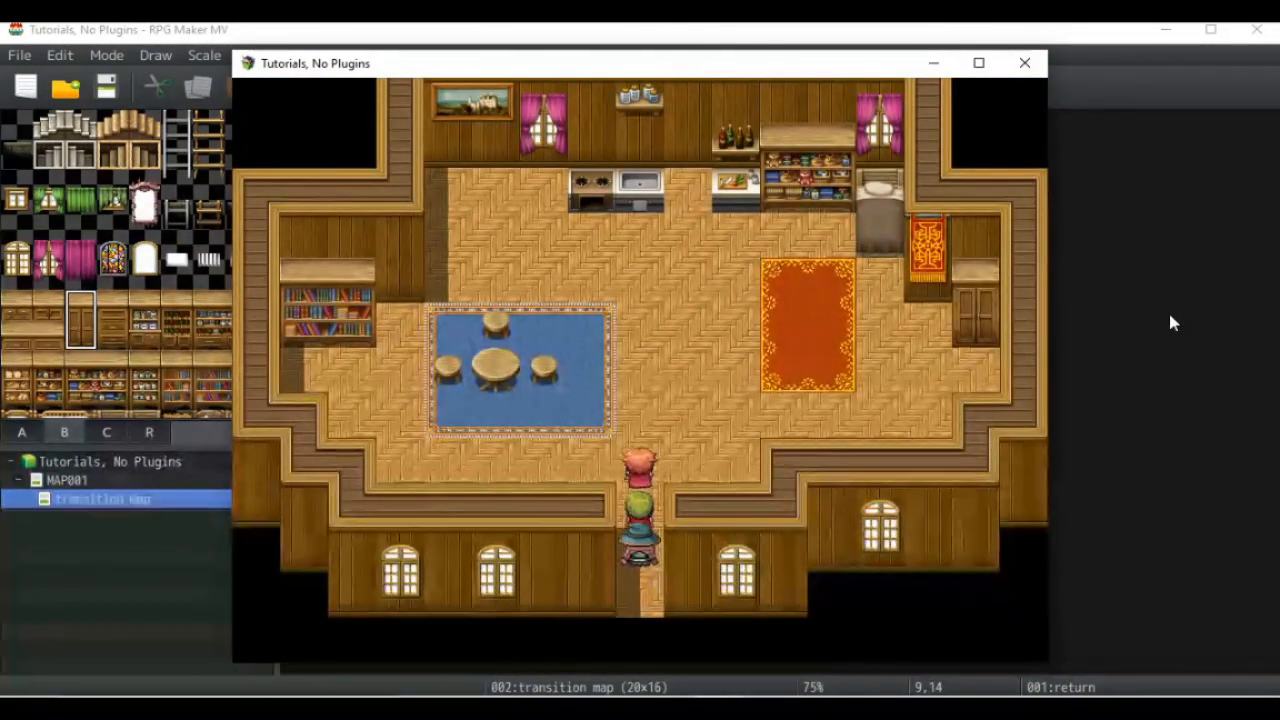
key("Return")
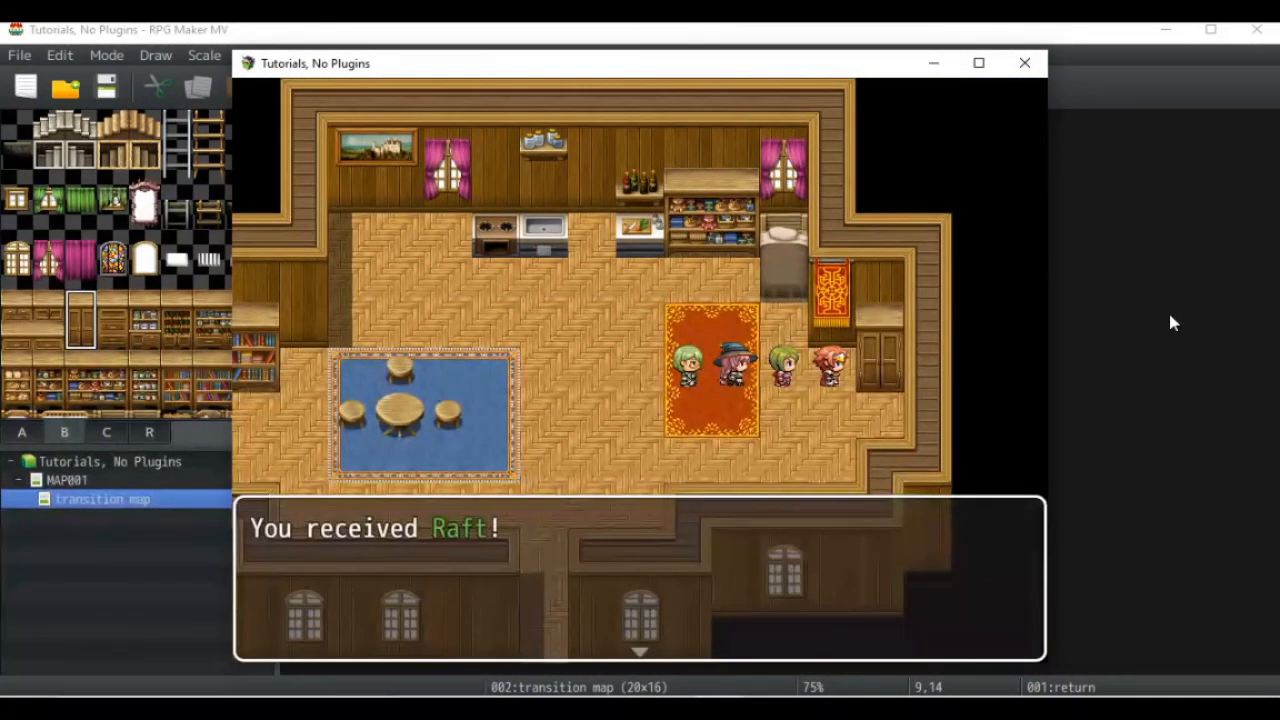
key("Return")
Step: Walk away from the cabinet, test using the Raft key item inside the house and leave through the front door
key("Left")
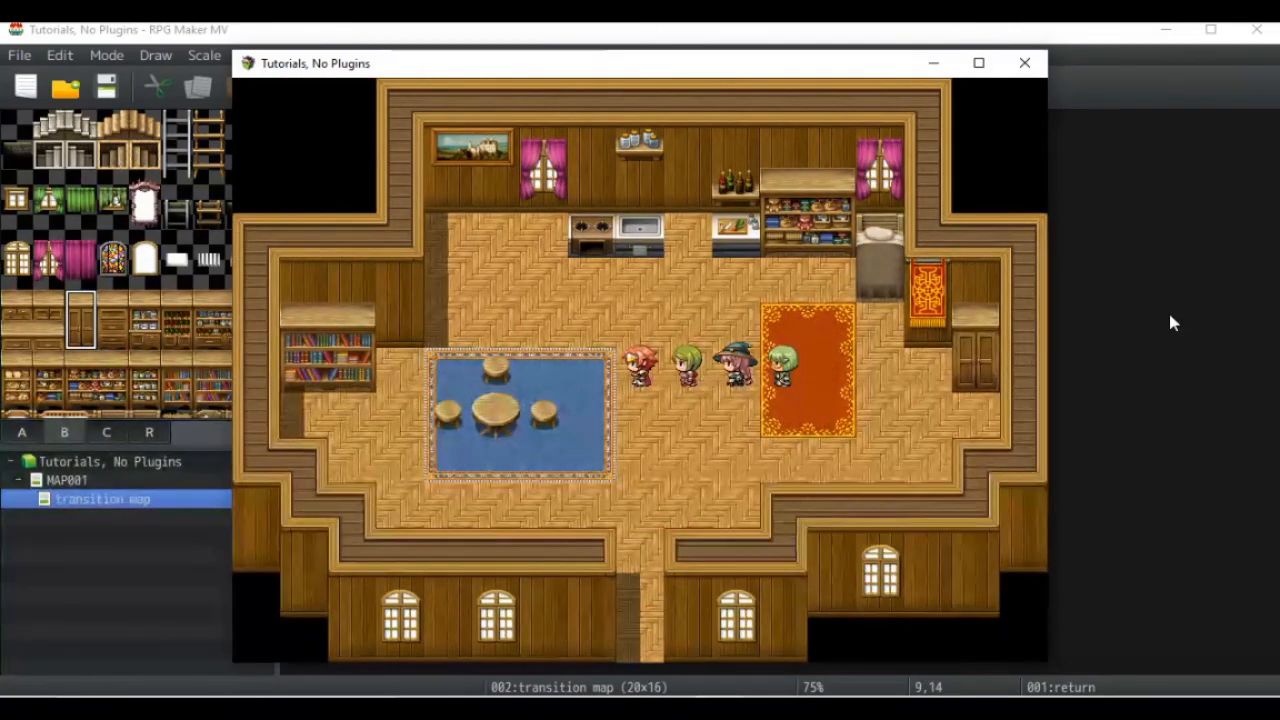
key("Escape")
key("Return")
key("Left")
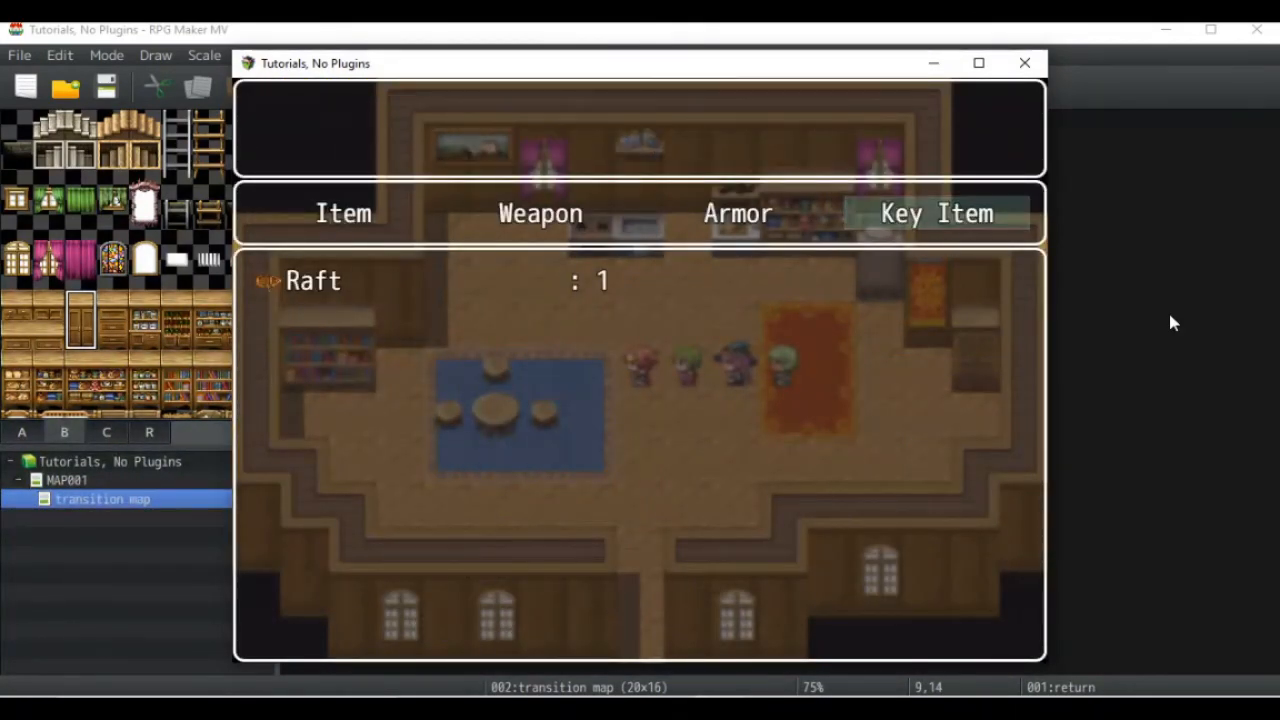
key("Return")
key("Return")
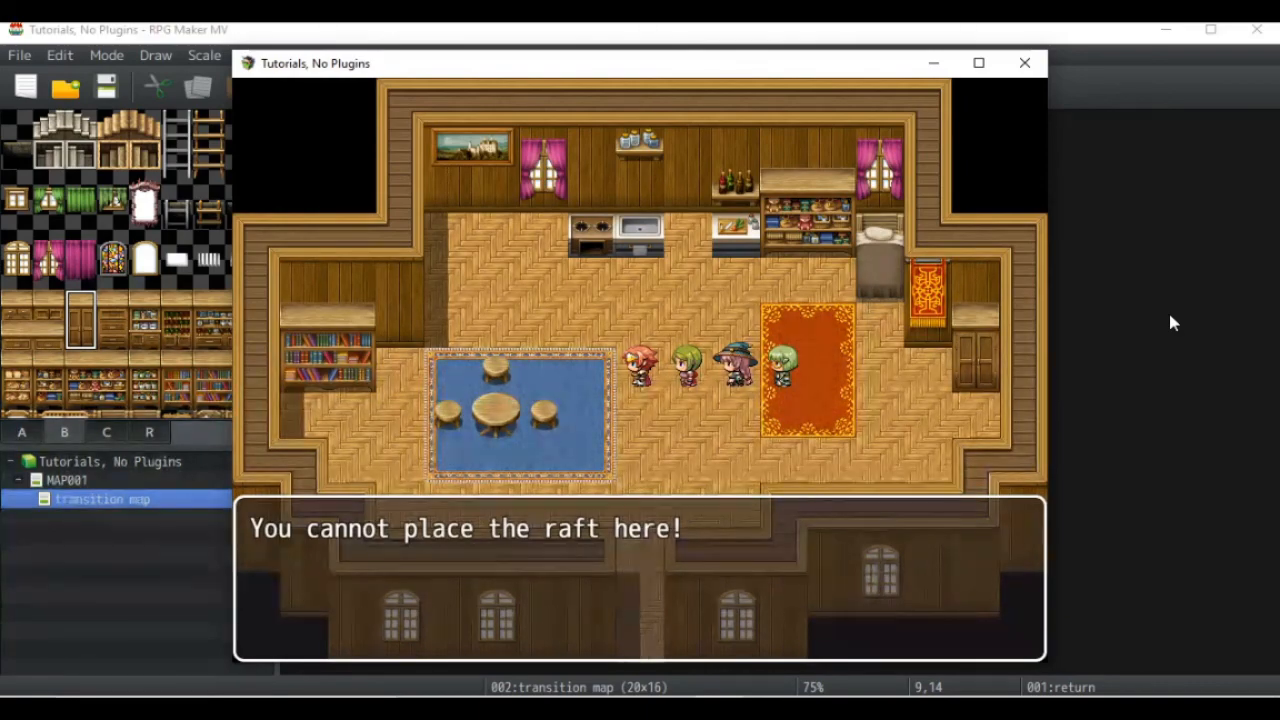
key("Return")
key("Down")
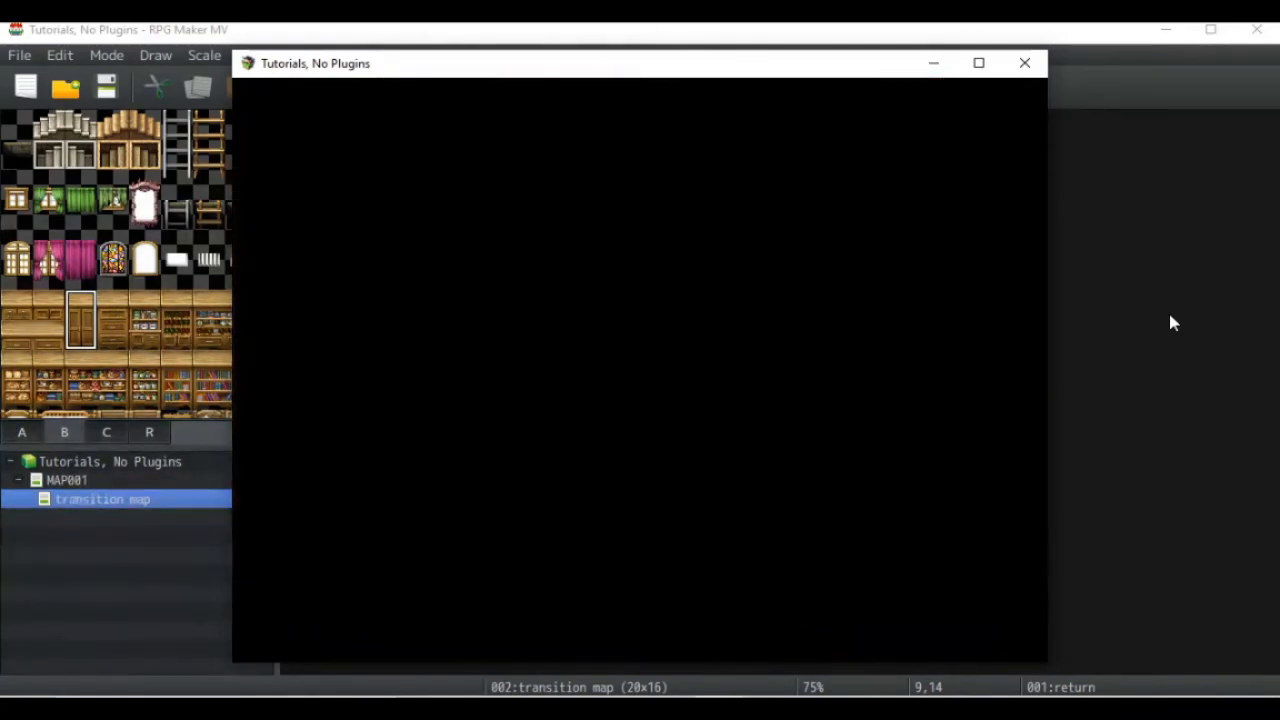
Step: Walk away from the house onto the dirt path on the world map and test using the Raft key item away from water
key("Left")
key("Up")
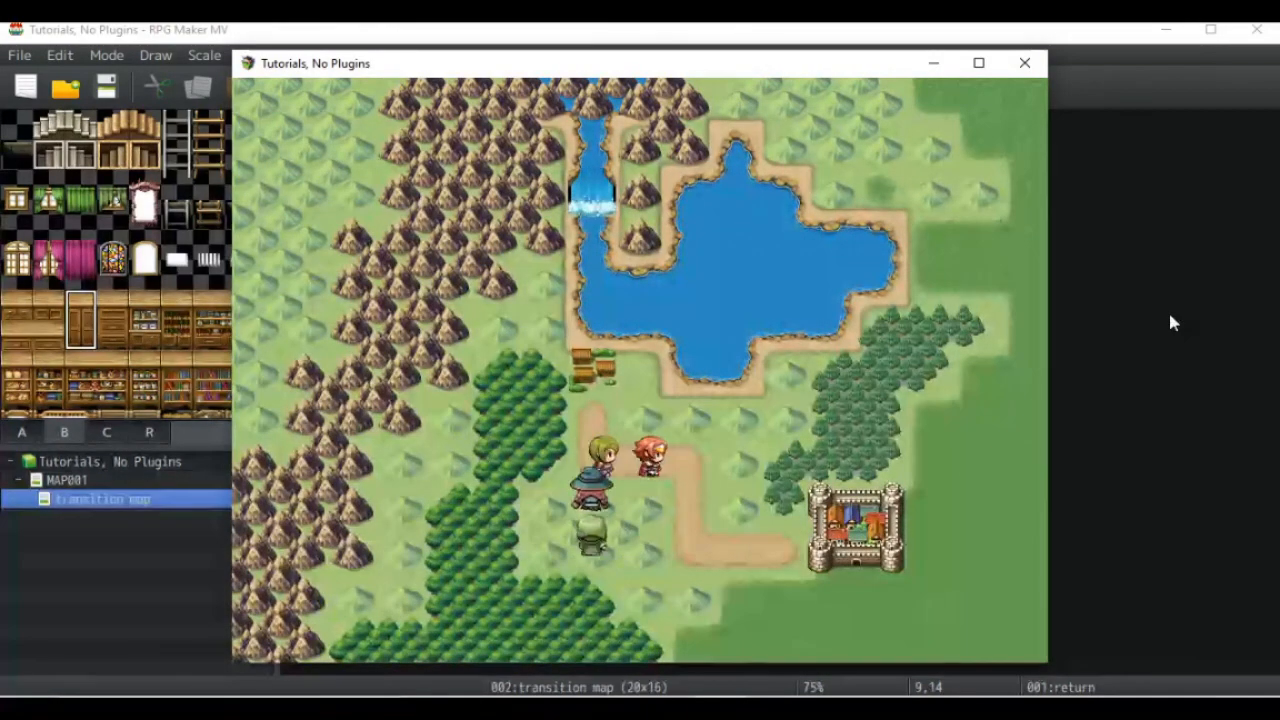
key("Down")
key("Left")
key("Escape")
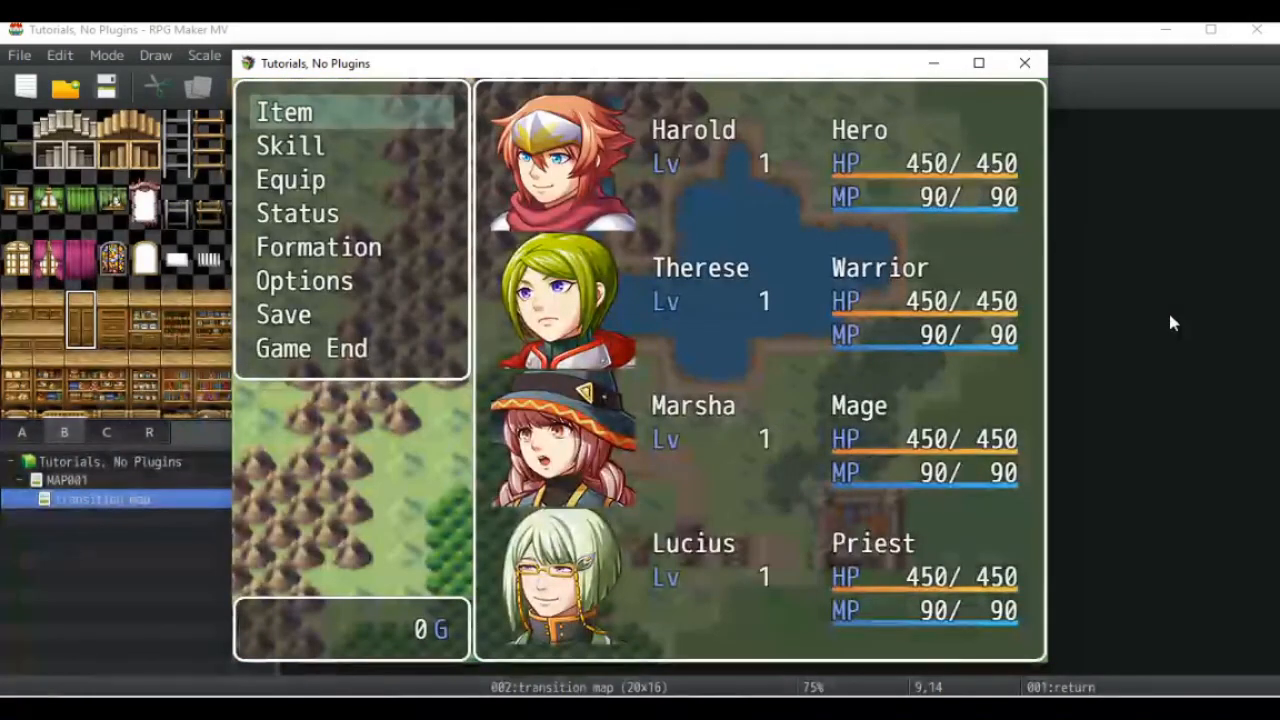
key("Return")
key("Left")
key("Return")
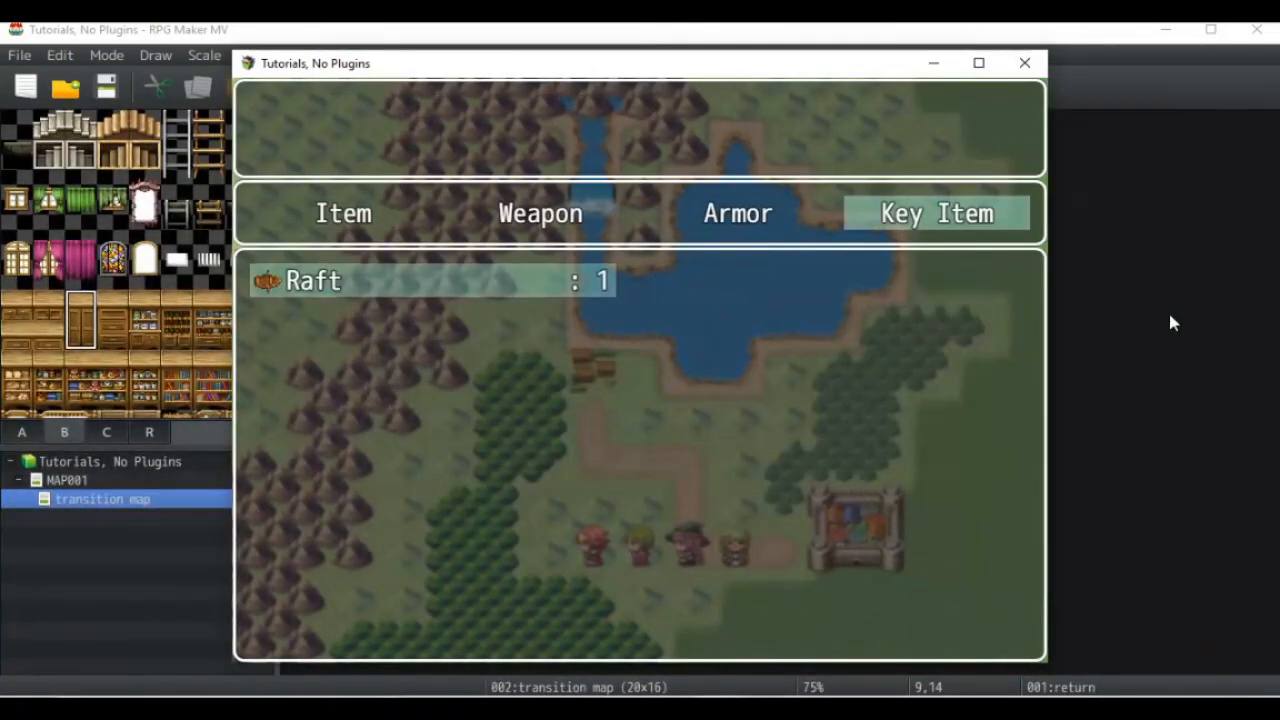
key("Return")
key("Return")
Step: Walk to the lake's southern shore and use the Raft key item while facing the water
key("Up")
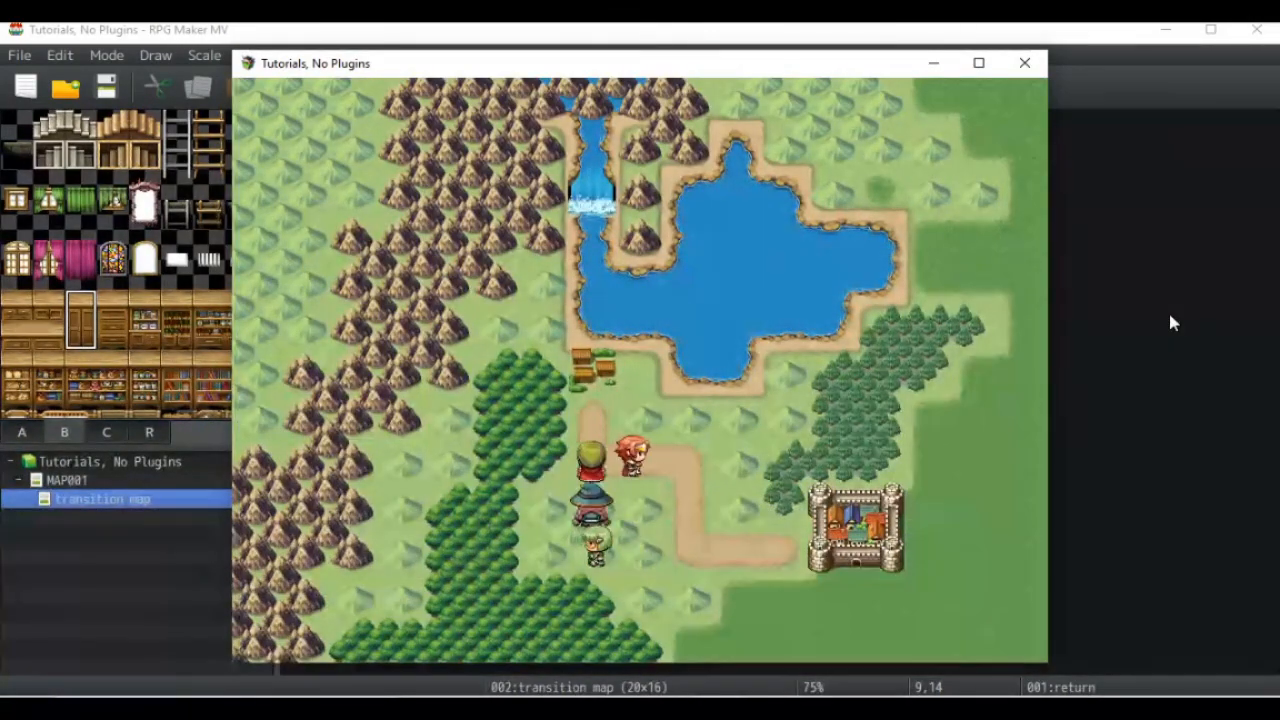
key("Right")
key("Up")
key("Escape")
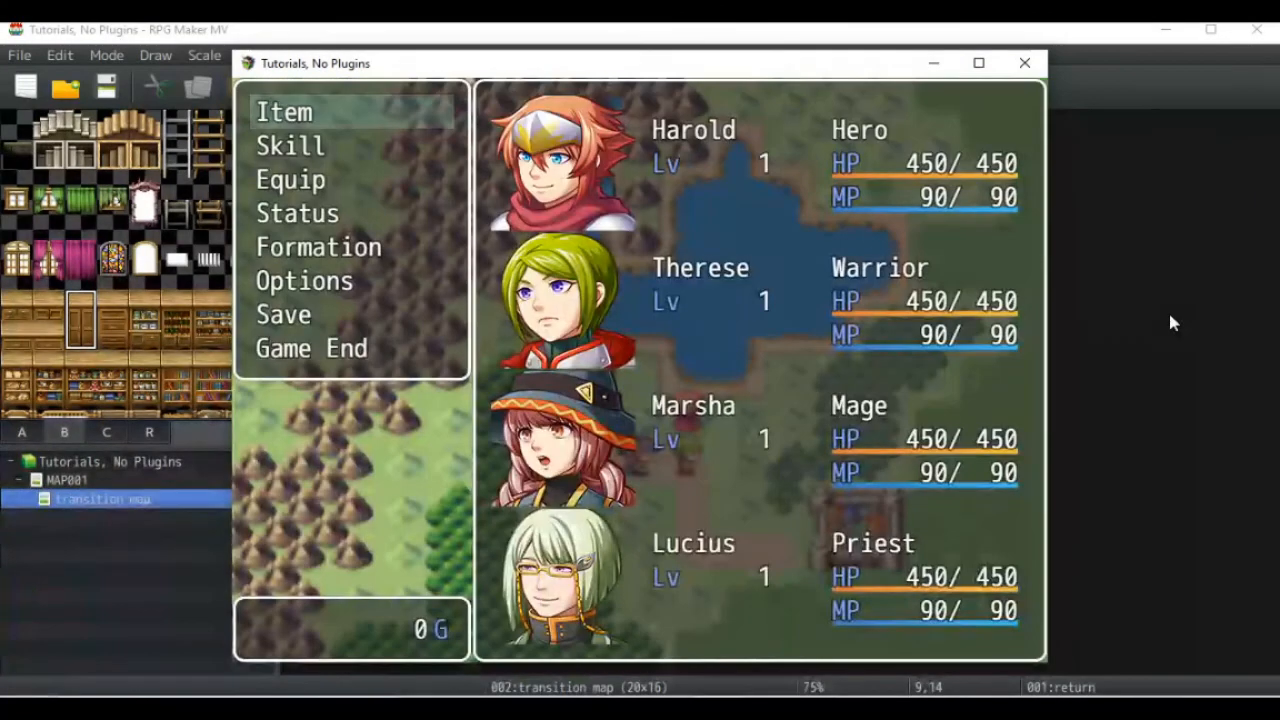
key("Return")
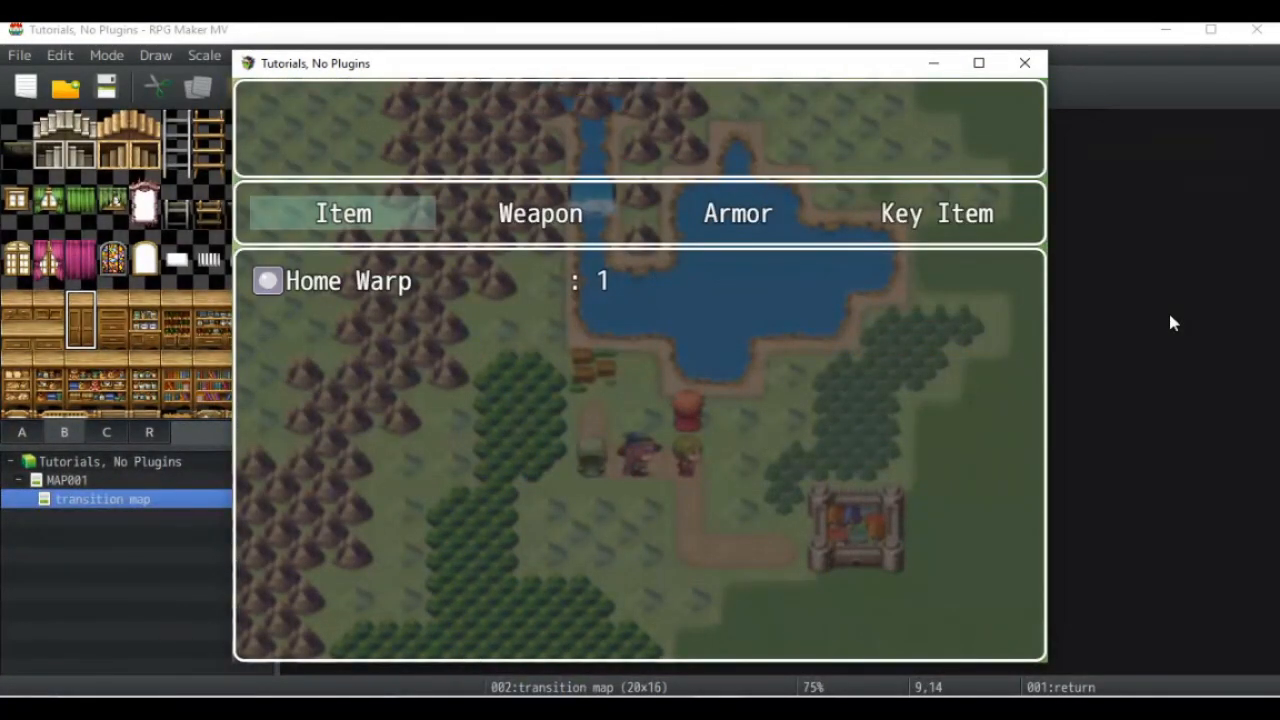
key("Left")
key("Return")
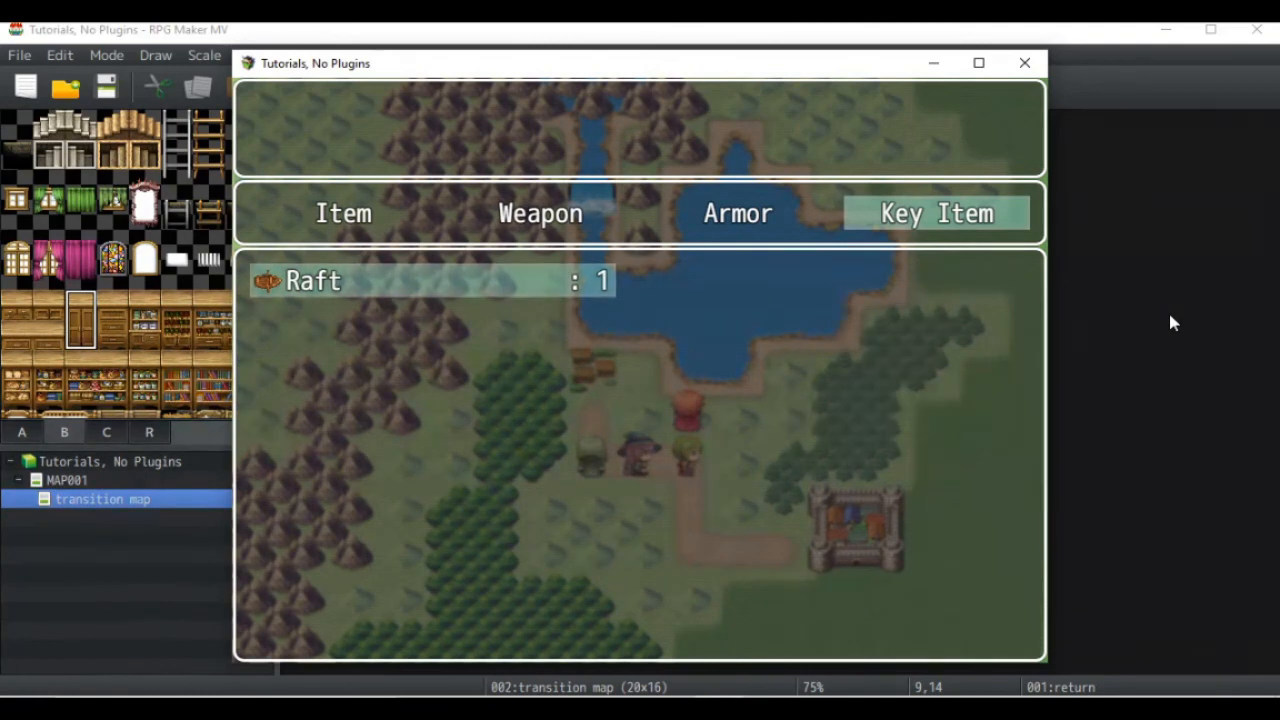
key("Return")
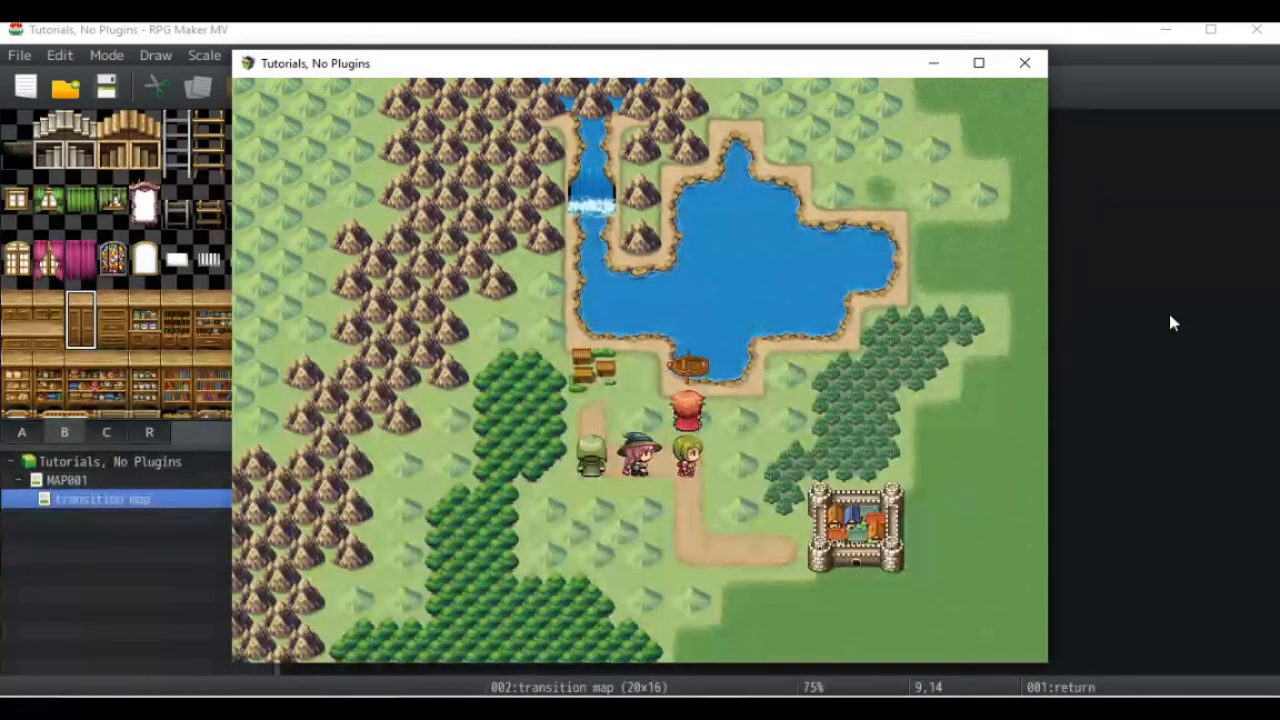
Step: Board the raft, sail north across the lake to its northern tip and disembark onto the land to the east
key("Return")
key("Up")
key("Right")
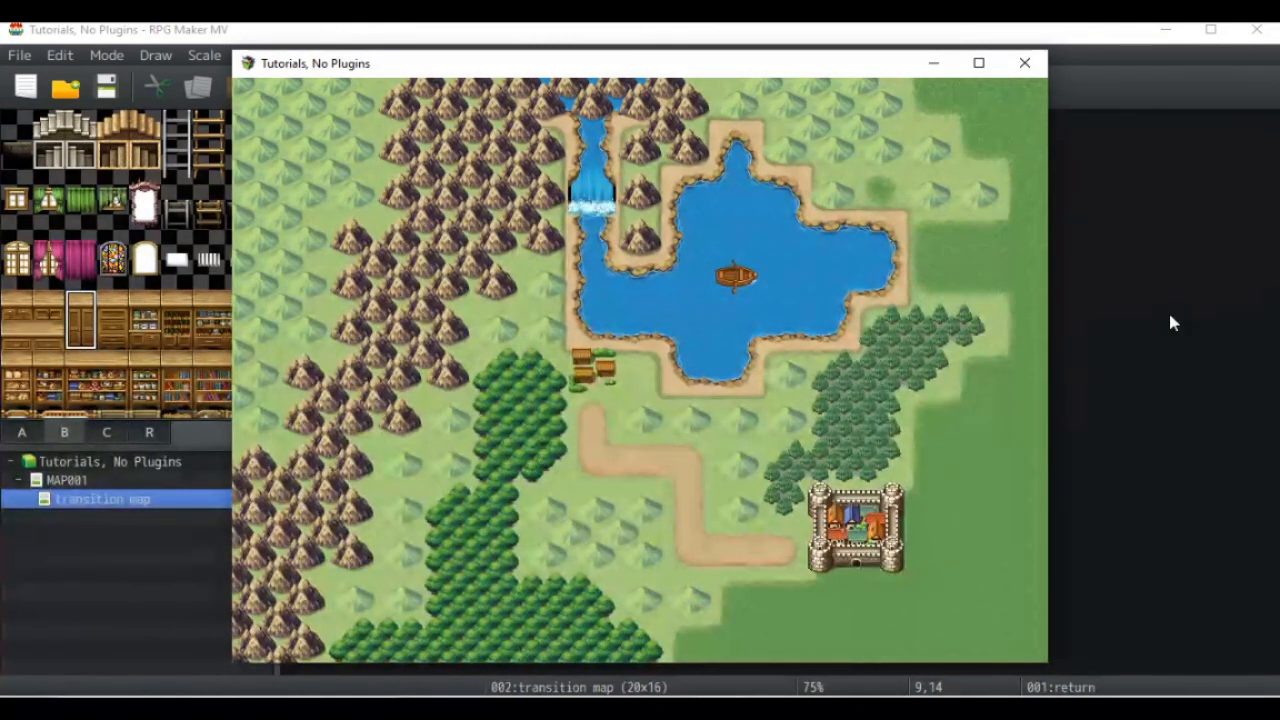
key("Up")
key("Up")
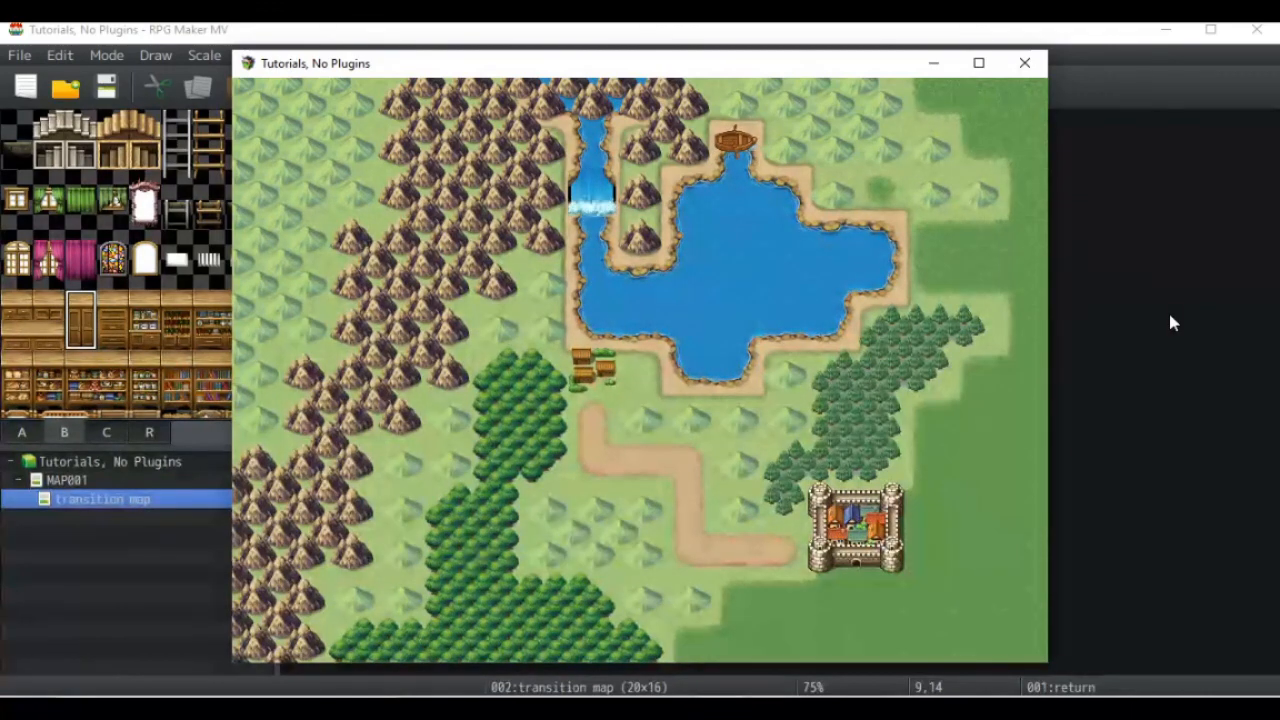
key("Right")
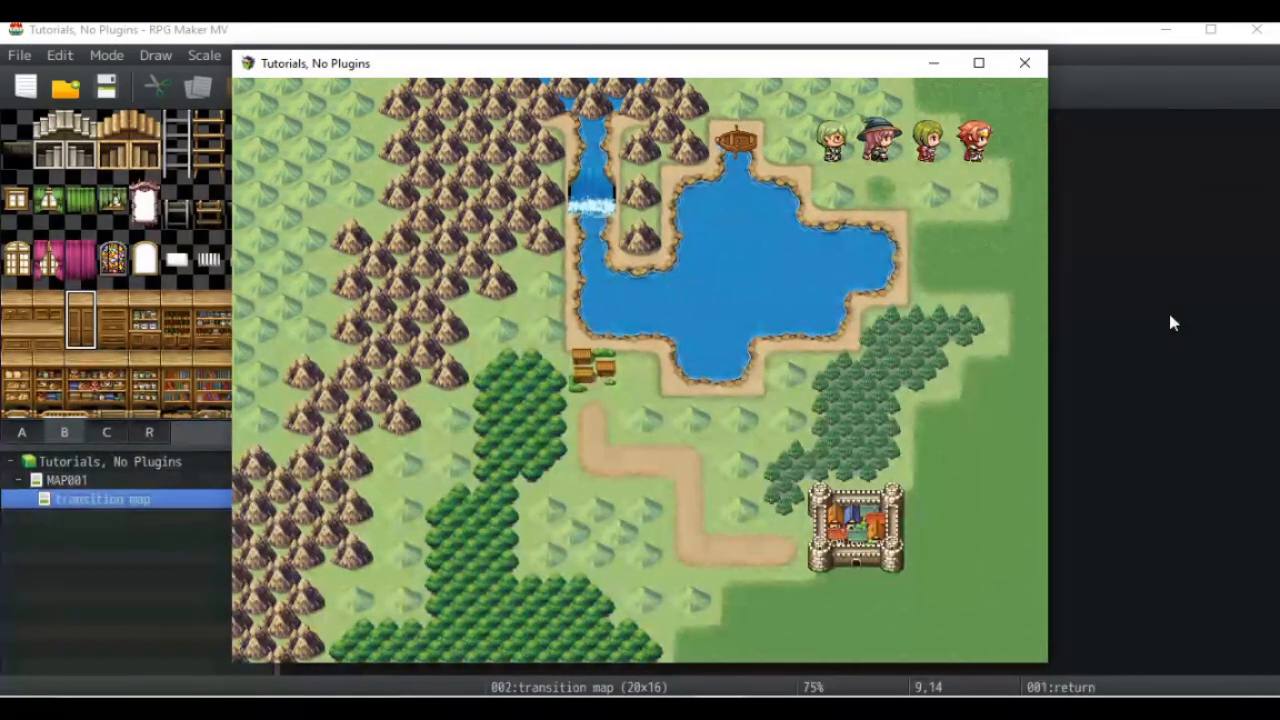
Step: Leave the raft at the northern tip and walk around the lake's eastern side to the land south of it
key("Down")
key("Down")
key("Left")
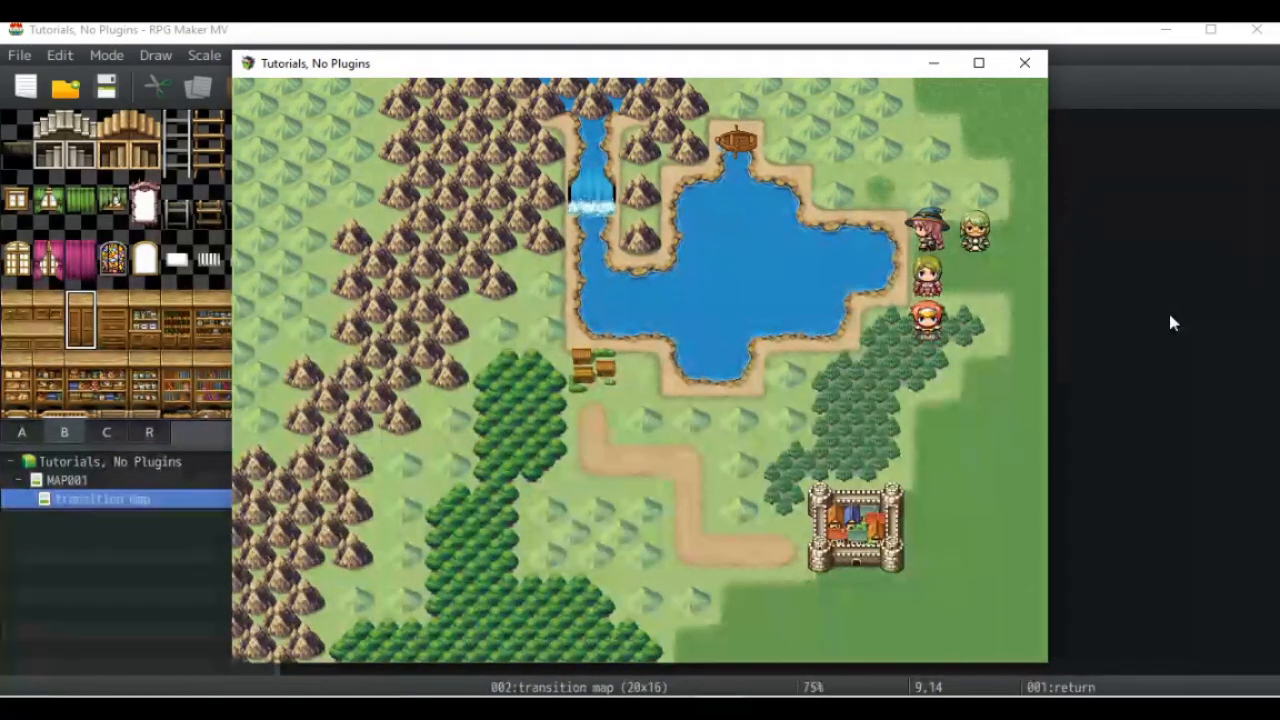
key("Down")
key("Left")
key("Right")
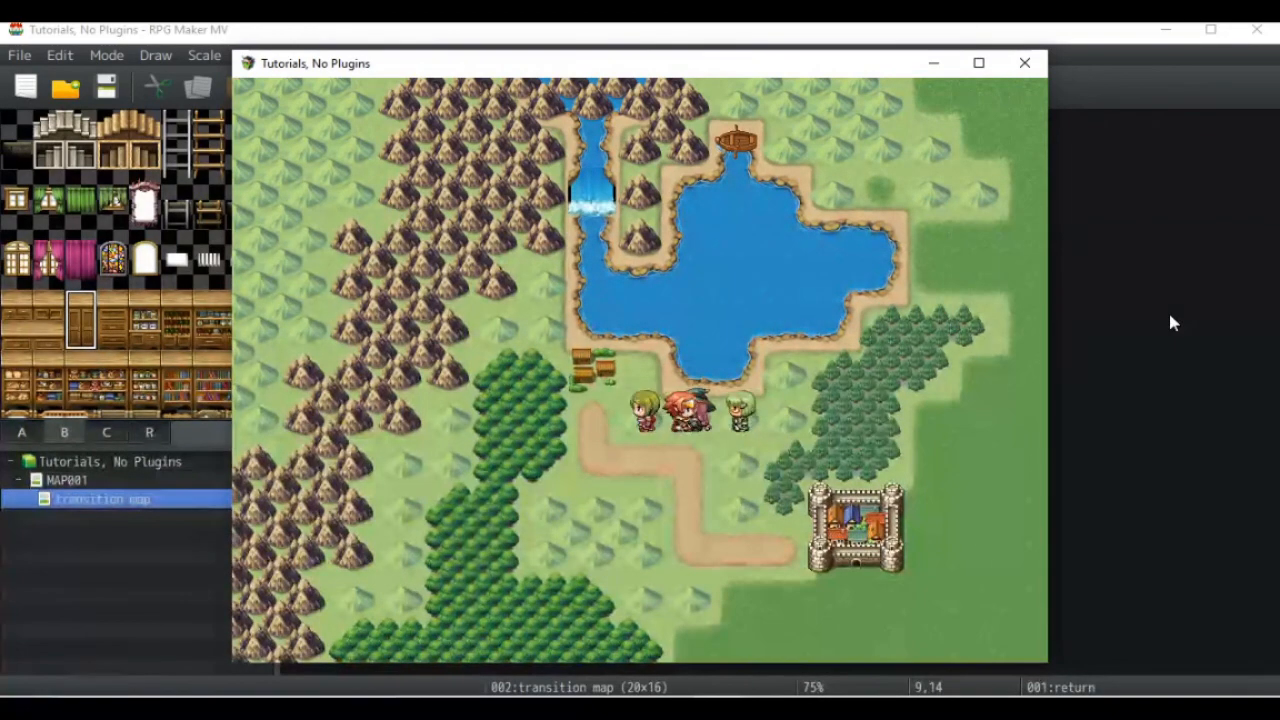
Step: Use the Raft key item again at the lake's southeastern shore, board the raft and sail to the western edge
key("Up")
key("Escape")
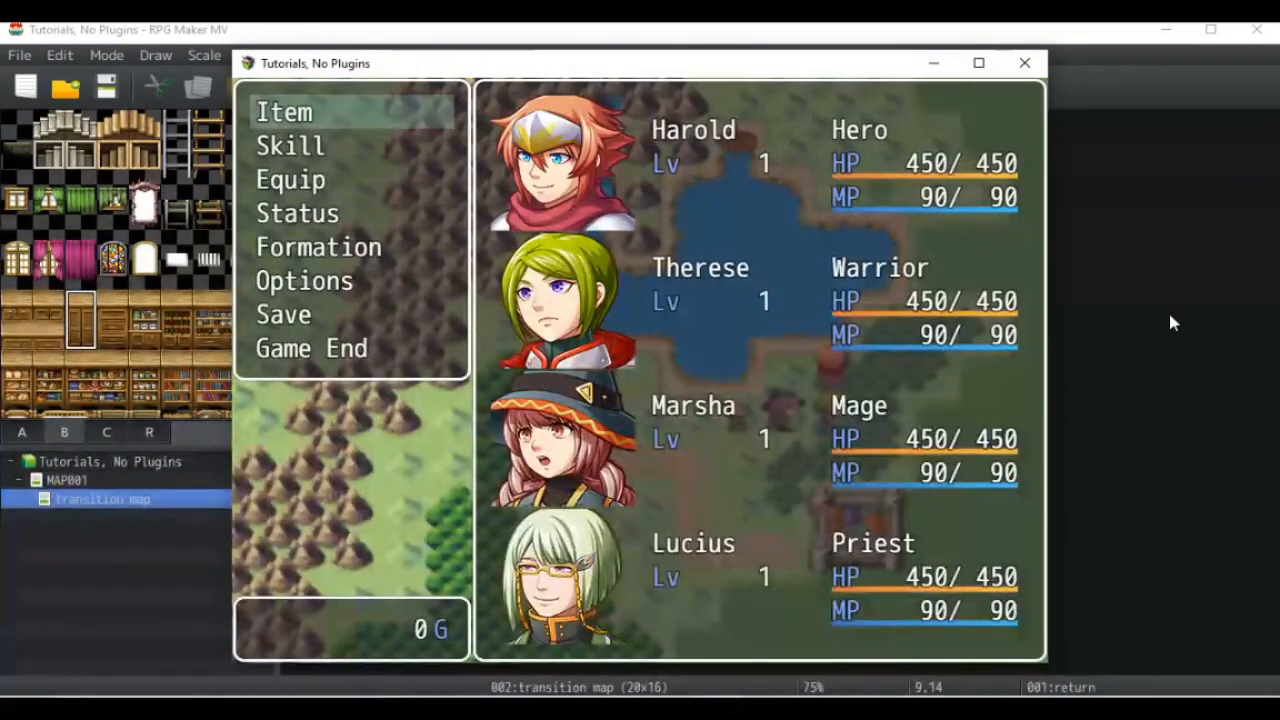
key("Return")
key("Left")
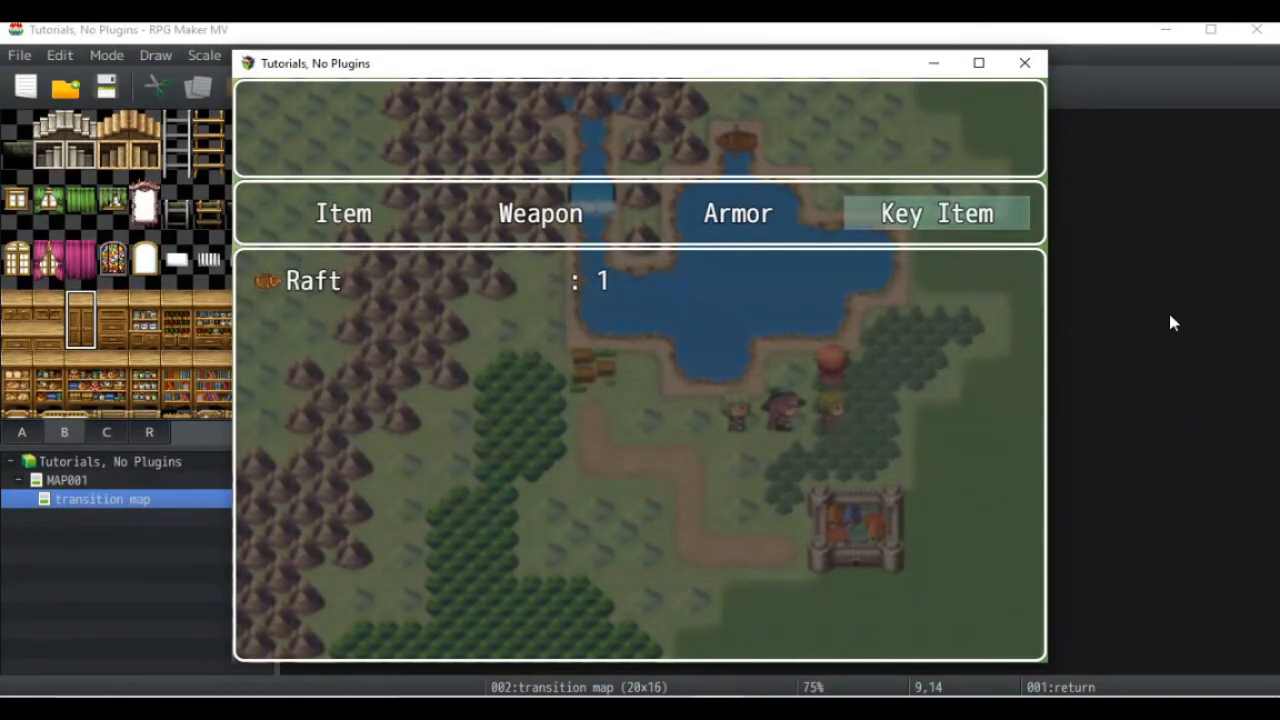
key("Return")
key("Return")
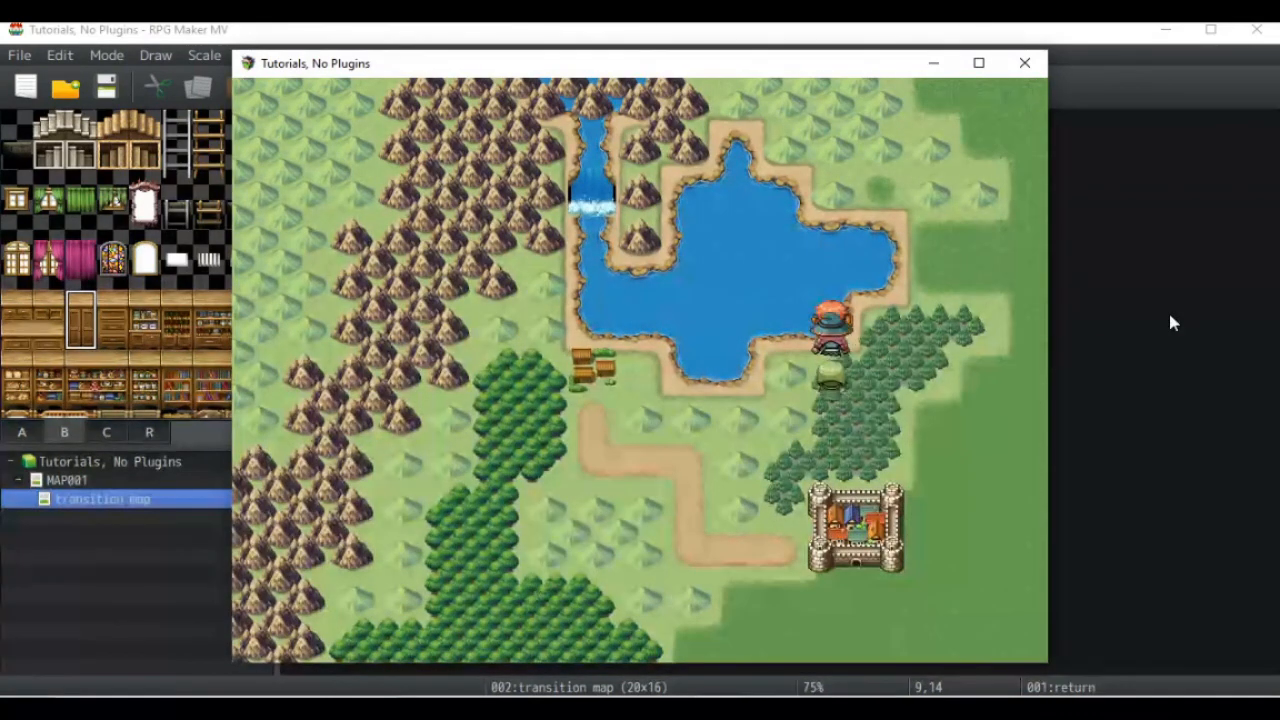
key("Left")
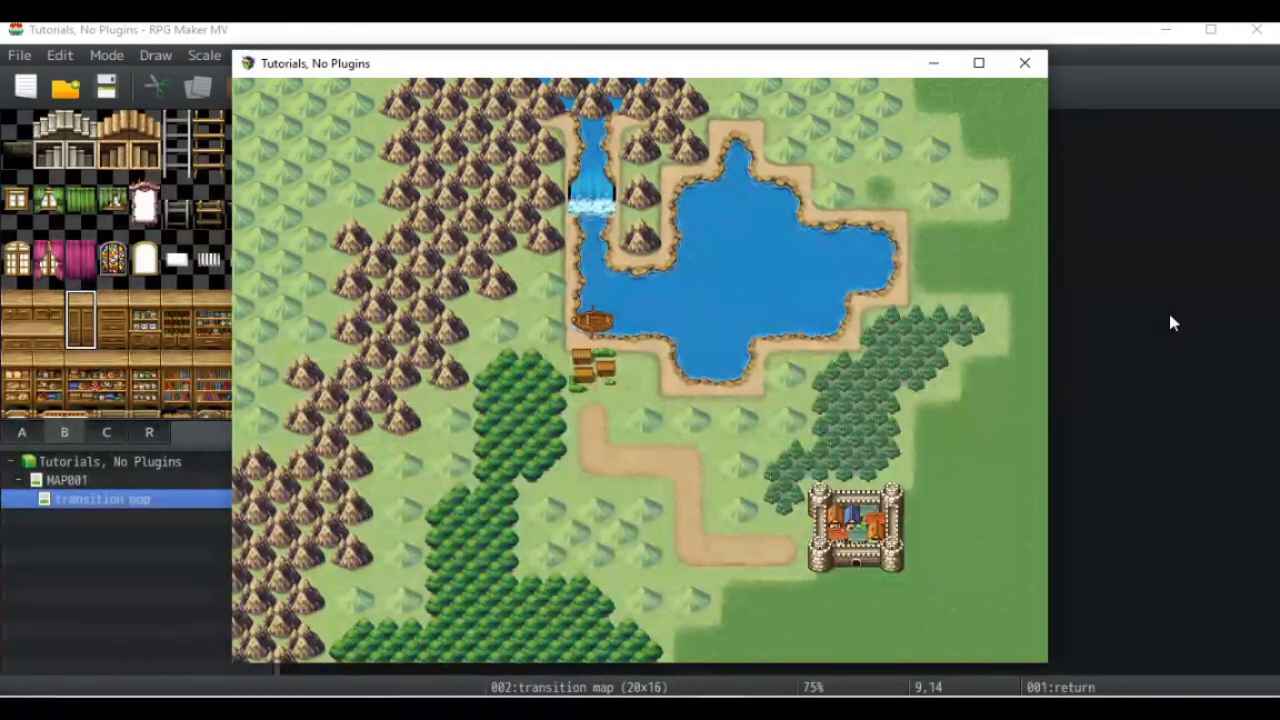